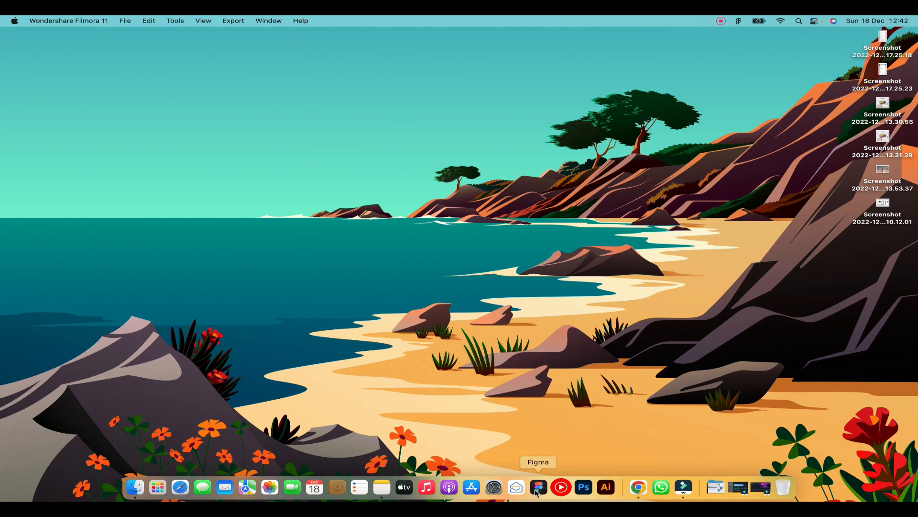
# Switch to Figma, place an instance of the active input variant directly below the Password field, and move Frame 1 down to make room
pyautogui.click(537, 487)
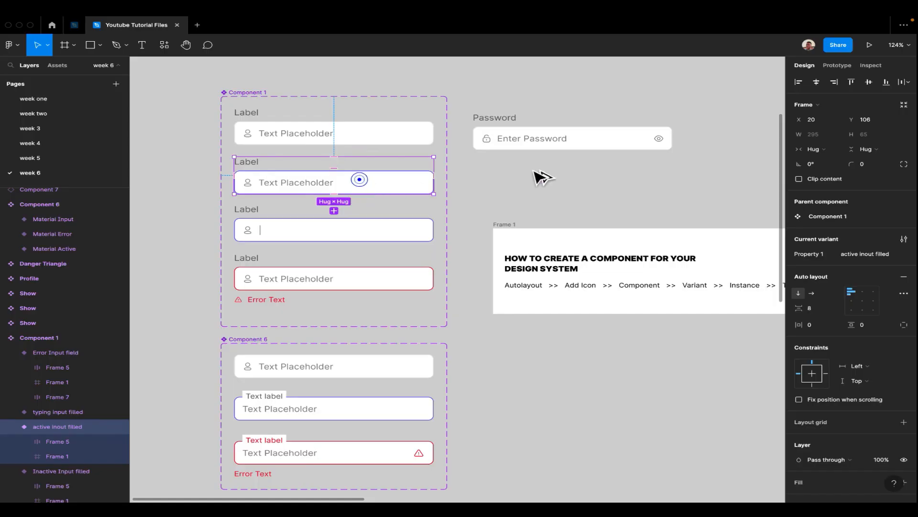
pyautogui.moveTo(542, 177); pyautogui.dragTo(607, 188)
pyautogui.hscroll(5, 608, 188)
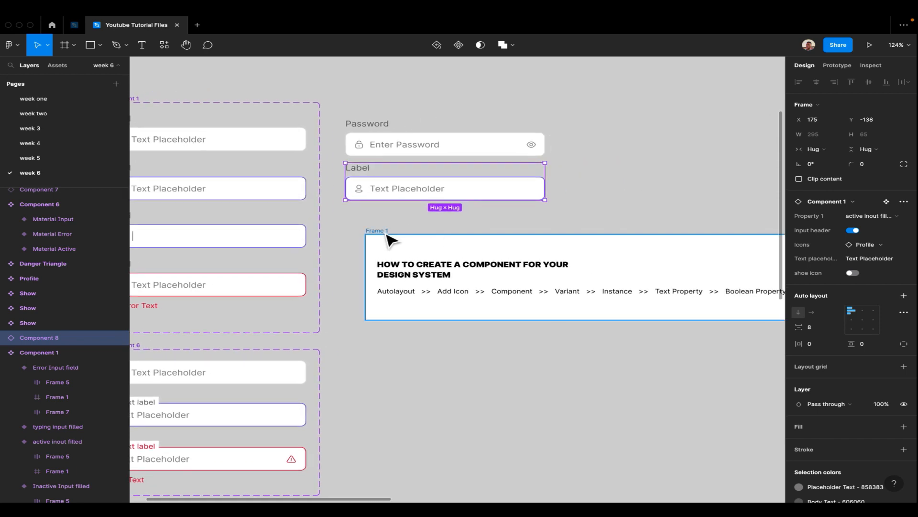
pyautogui.moveTo(390, 239); pyautogui.dragTo(389, 318)
# Cycle the new instance's Property 1 through the typing, active and inactive variants, ending on Error Input field
pyautogui.click(416, 193)
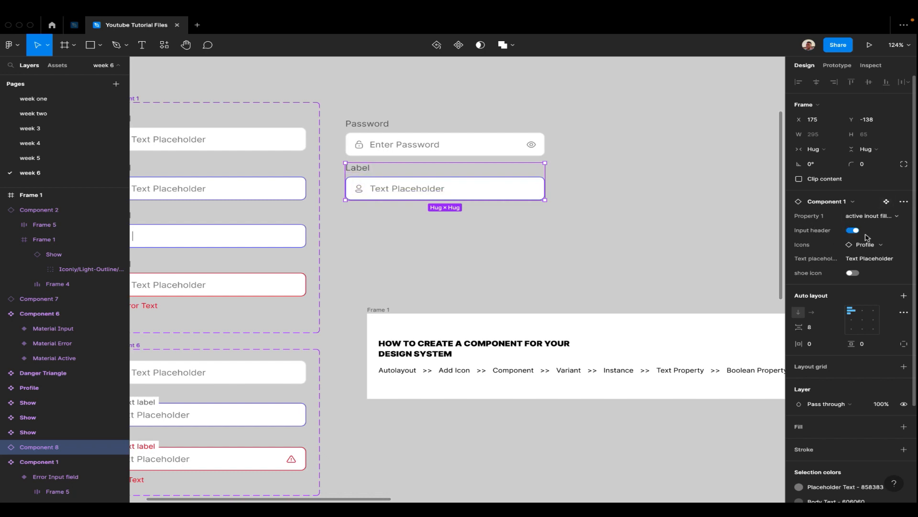
pyautogui.click(896, 216)
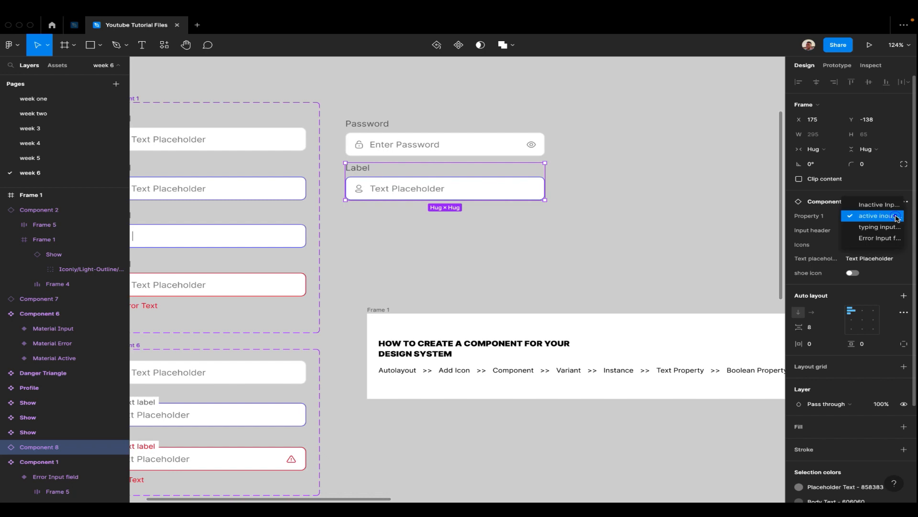
pyautogui.click(871, 232)
pyautogui.click(877, 216)
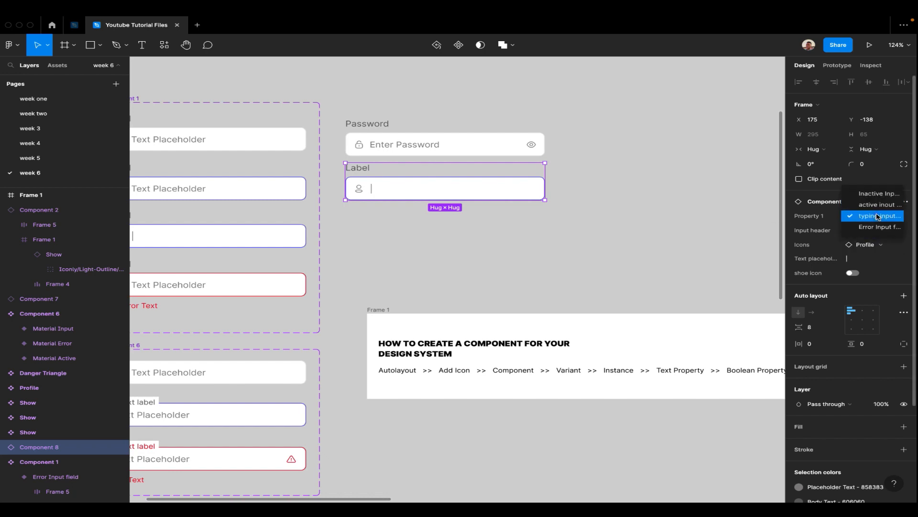
pyautogui.click(887, 204)
pyautogui.click(882, 216)
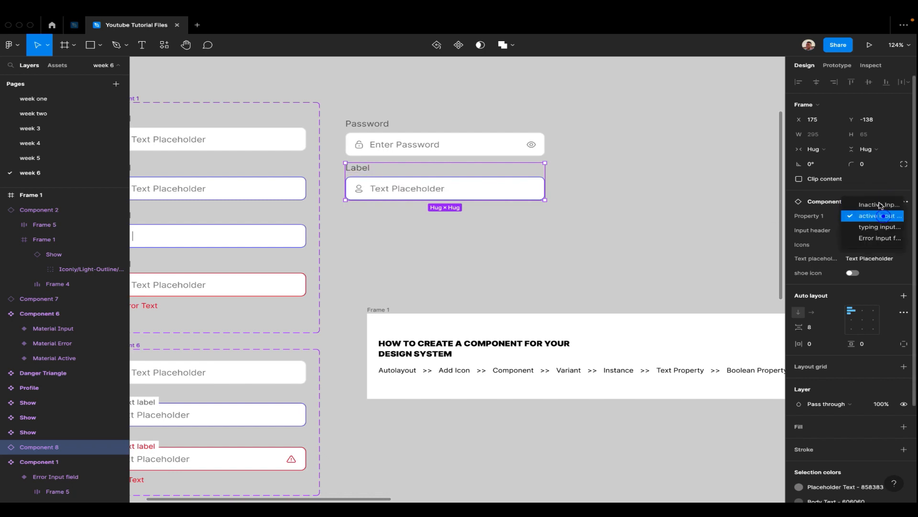
pyautogui.click(879, 206)
pyautogui.click(880, 215)
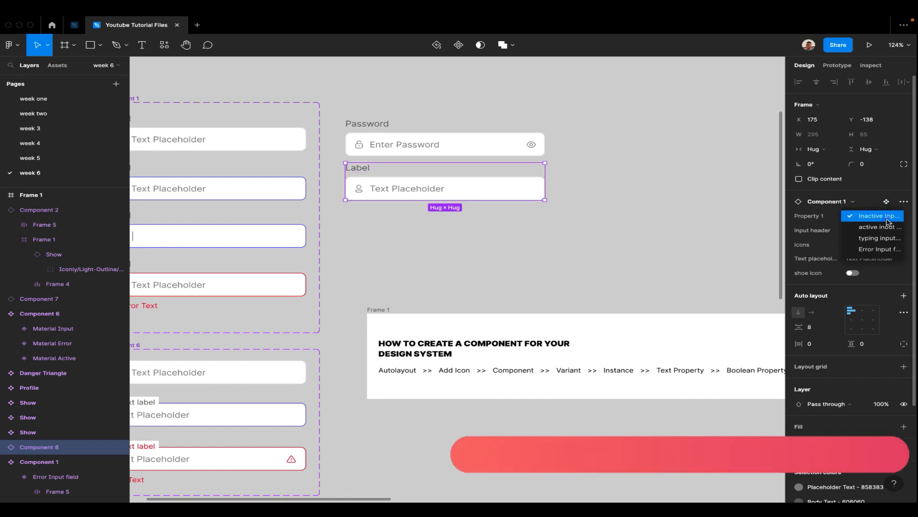
pyautogui.click(887, 247)
pyautogui.click(641, 211)
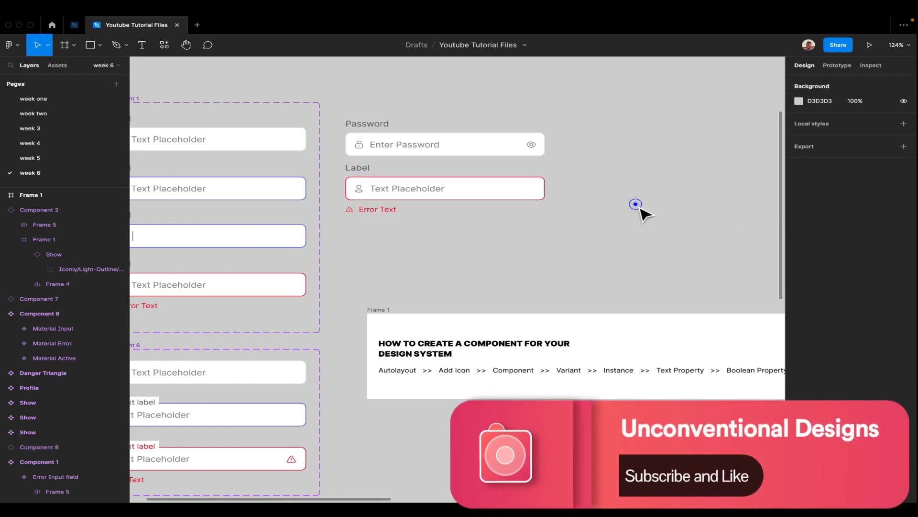
# Move Frame 1 to X 175, Y 174, aligned with the left edge of the input field instances
pyautogui.hscroll(-2, 440, 227)
pyautogui.click(406, 167)
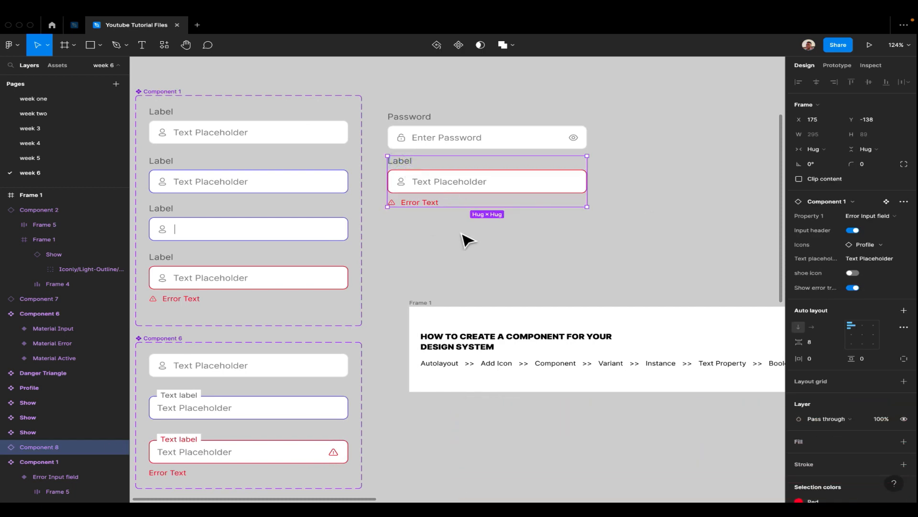
pyautogui.click(458, 231)
pyautogui.click(414, 159)
pyautogui.click(429, 301)
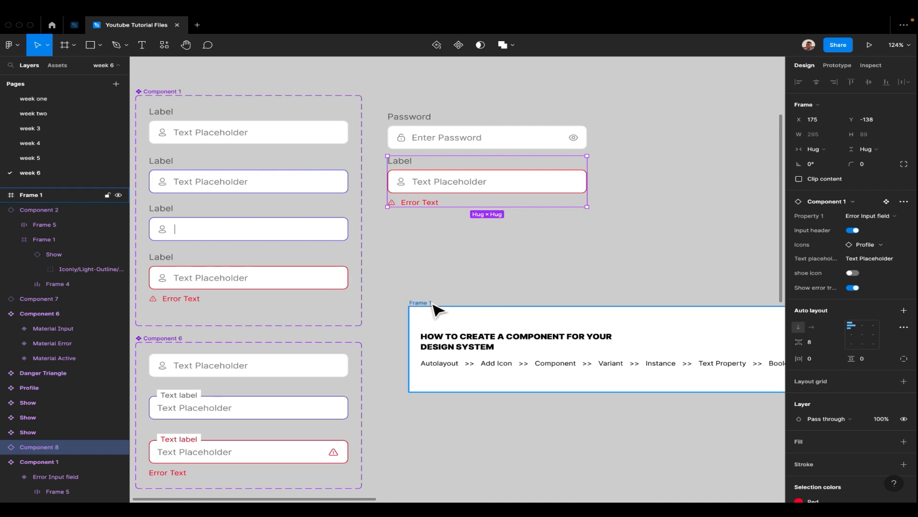
pyautogui.moveTo(434, 306); pyautogui.dragTo(418, 338)
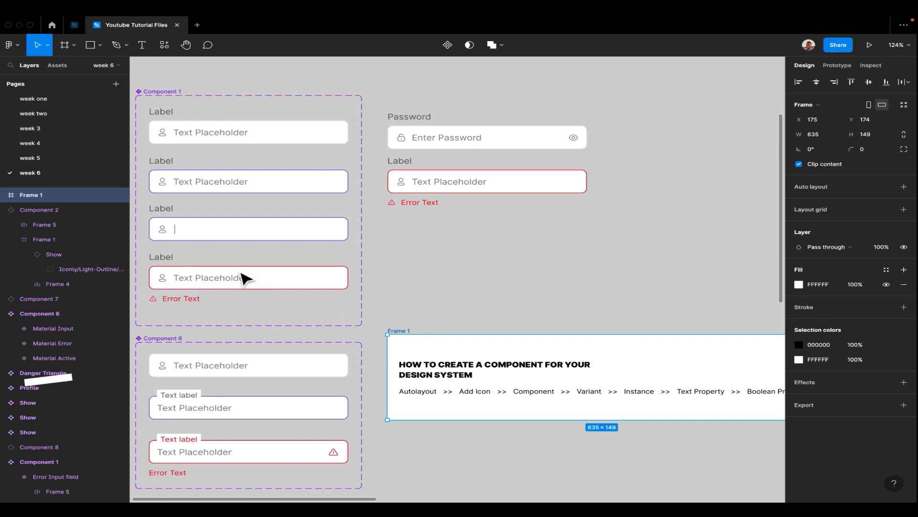
# Open the week 5 page and select the pink Button instance beside the Button component set
pyautogui.click(76, 158)
pyautogui.scroll(-2, 445, 308)
pyautogui.keyDown('ctrl'); pyautogui.scroll(10, 466, 318); pyautogui.keyUp('ctrl')
pyautogui.scroll(10, 466, 318)
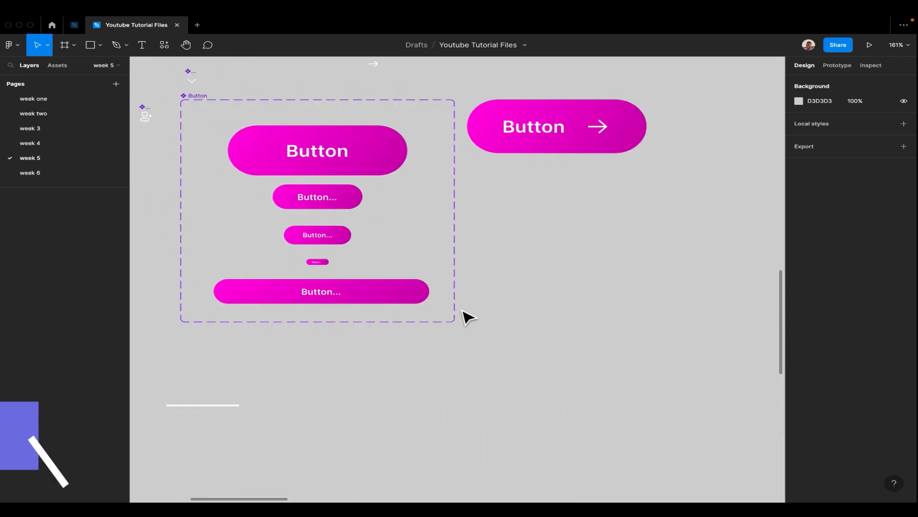
pyautogui.click(529, 193)
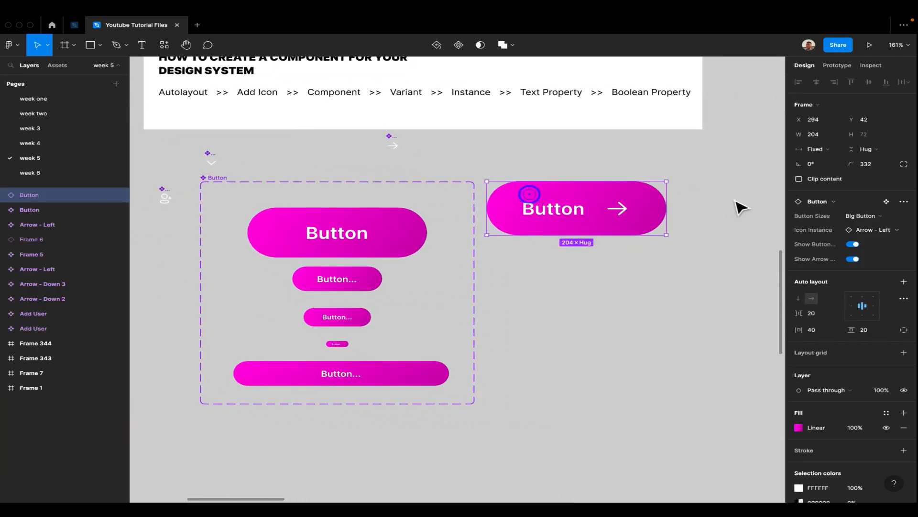
# Cycle the Button instance's Button Sizes property through semi medium, medium and small, ending on Long Button
pyautogui.click(878, 217)
pyautogui.click(870, 226)
pyautogui.click(869, 216)
pyautogui.click(871, 227)
pyautogui.click(879, 218)
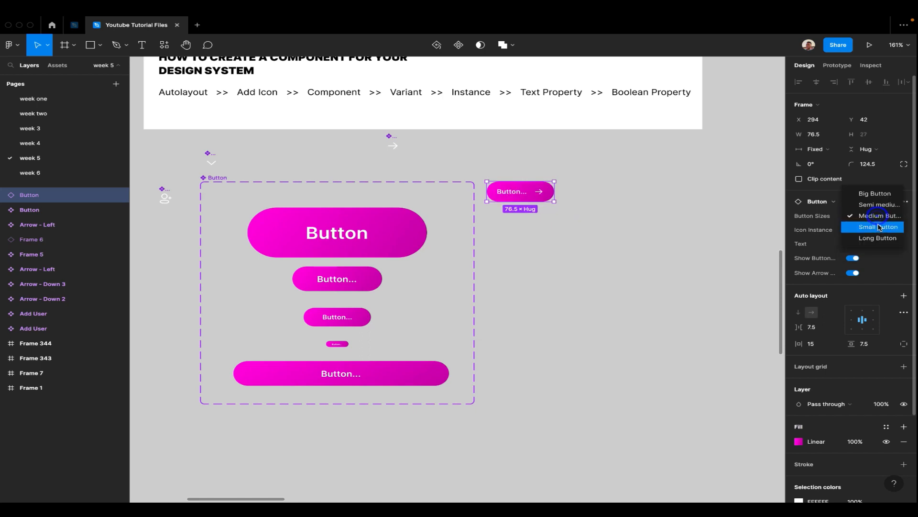
pyautogui.click(879, 226)
pyautogui.click(879, 216)
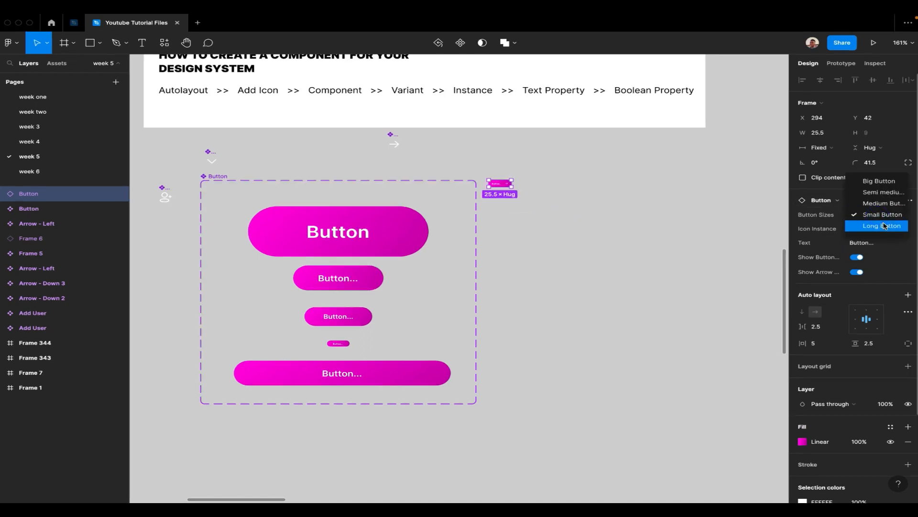
pyautogui.click(884, 226)
# Switch off the long button's text and arrow visibility properties, restore both, and deselect the button
pyautogui.hscroll(5, 705, 219)
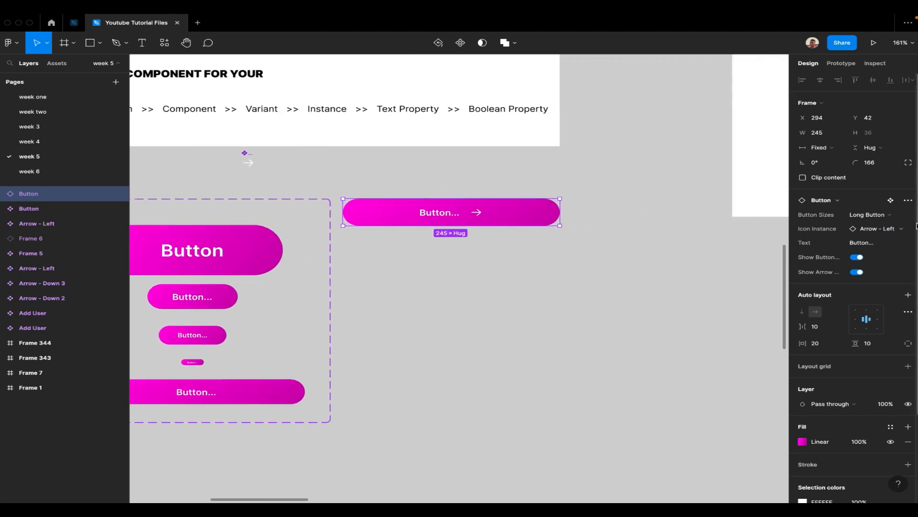
pyautogui.click(857, 257)
pyautogui.click(857, 258)
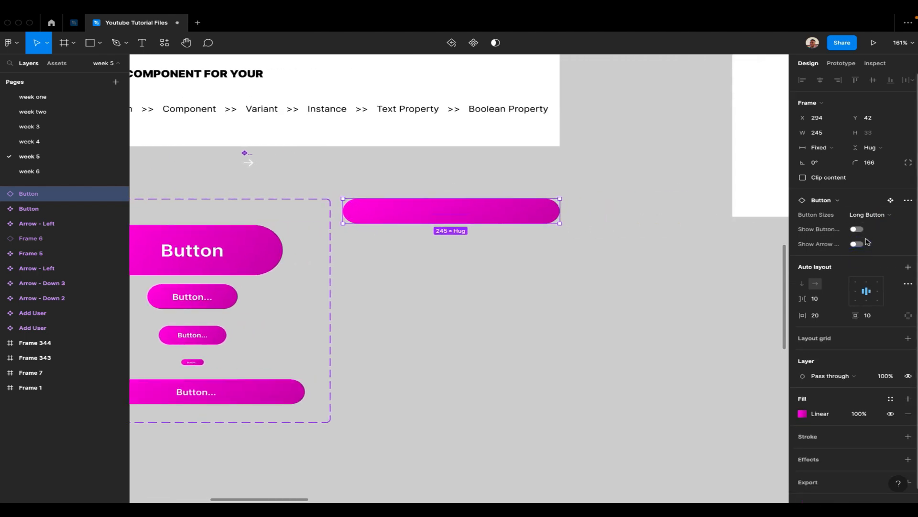
pyautogui.click(857, 245)
pyautogui.click(858, 243)
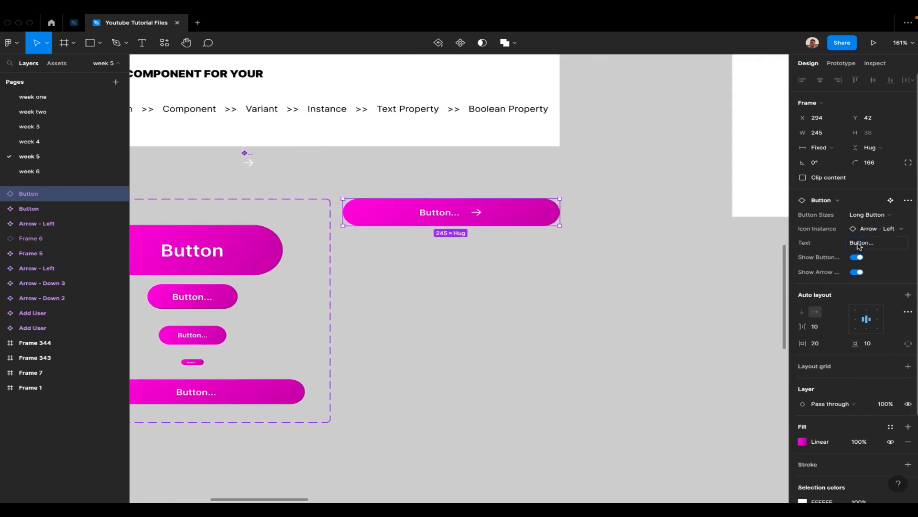
pyautogui.click(581, 218)
pyautogui.hscroll(-3, 580, 217)
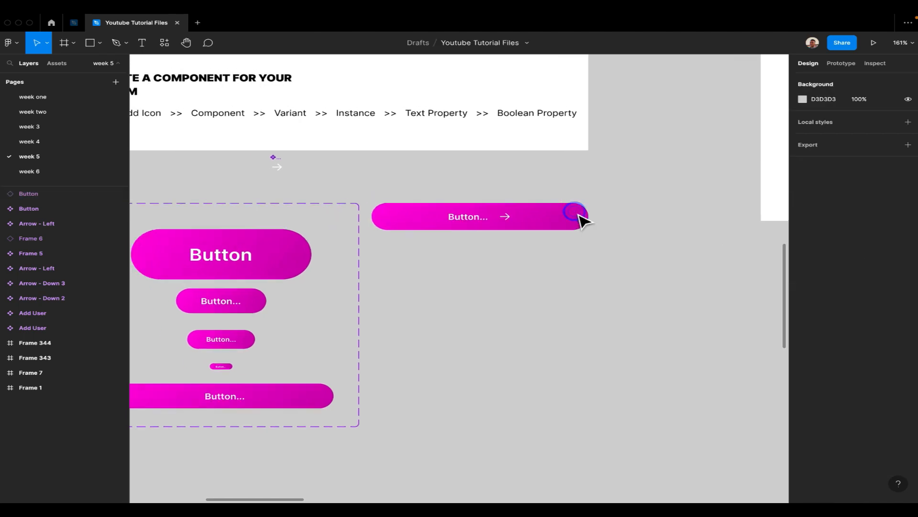
# Return to the week 6 page and swap the error input field instance's Profile icon for Unlock
pyautogui.click(61, 168)
pyautogui.hscroll(2, 517, 239)
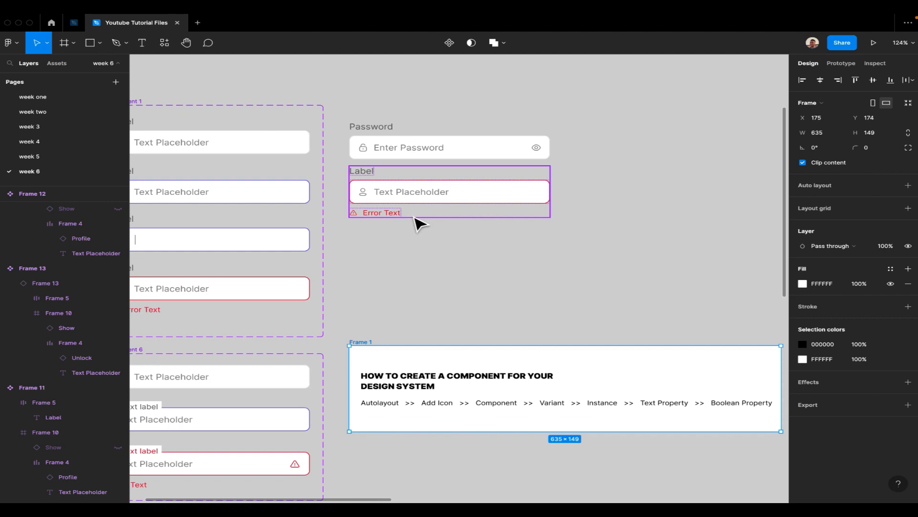
pyautogui.scroll(1, 420, 223)
pyautogui.click(418, 227)
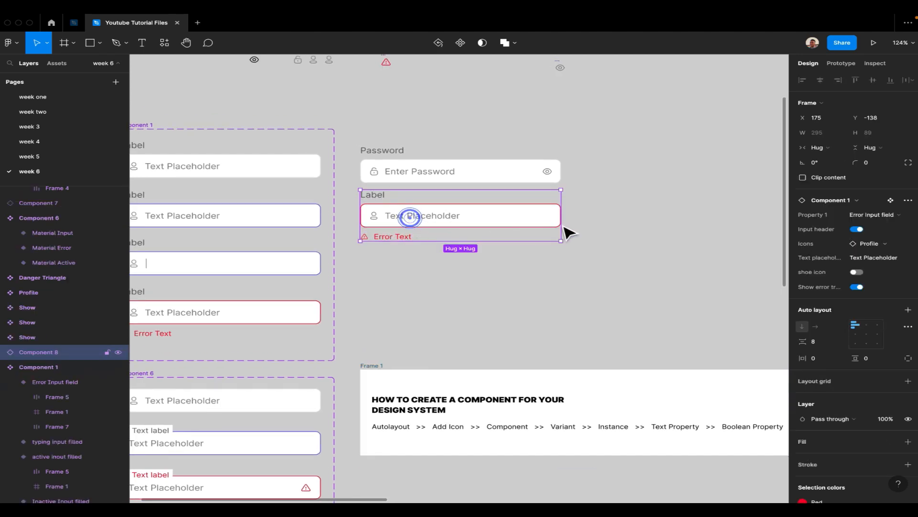
pyautogui.hscroll(-2, 554, 230)
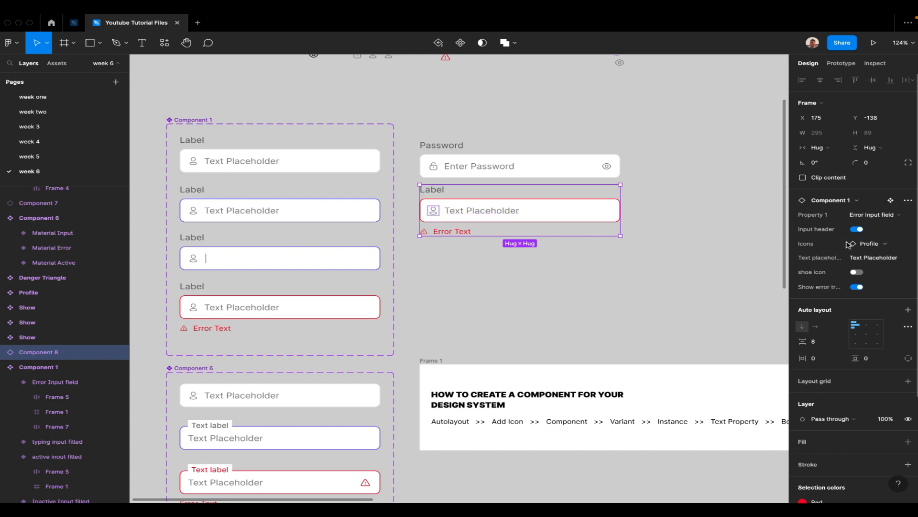
pyautogui.click(898, 245)
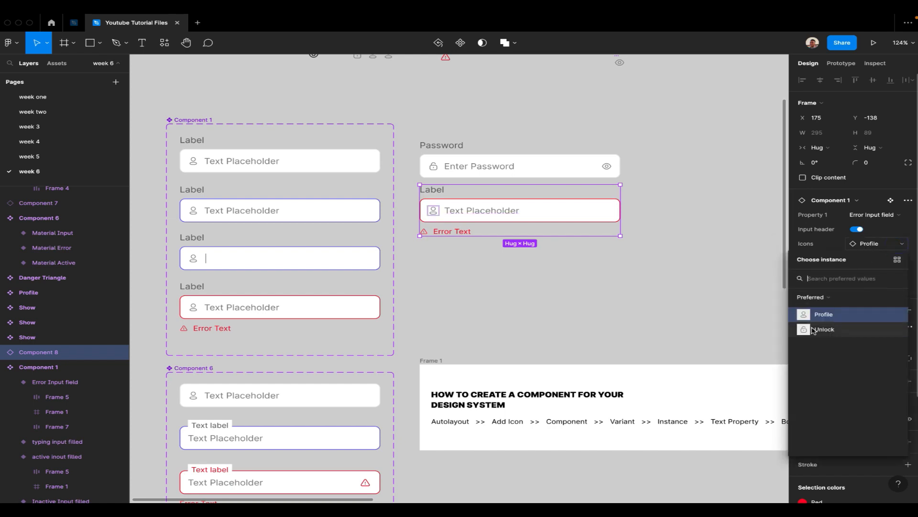
pyautogui.click(820, 330)
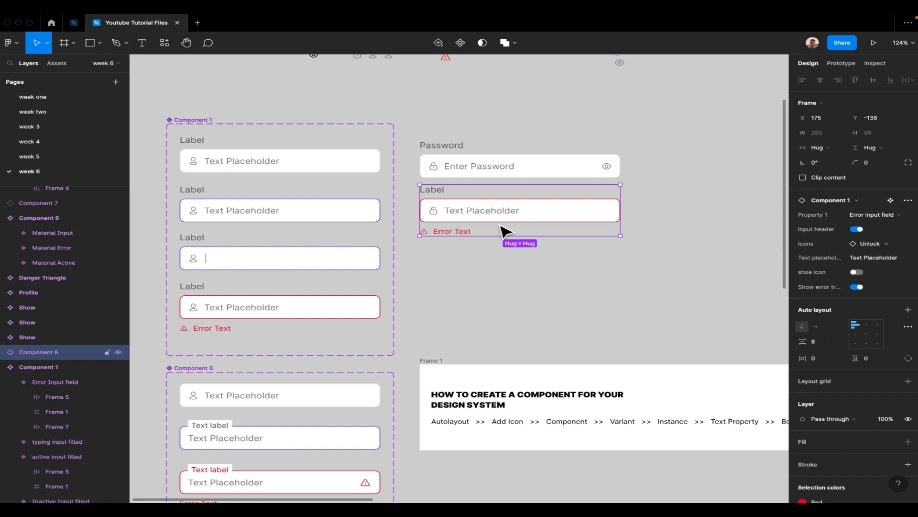
# Change the error input field instance's label text to "Password"
pyautogui.doubleClick(438, 189)
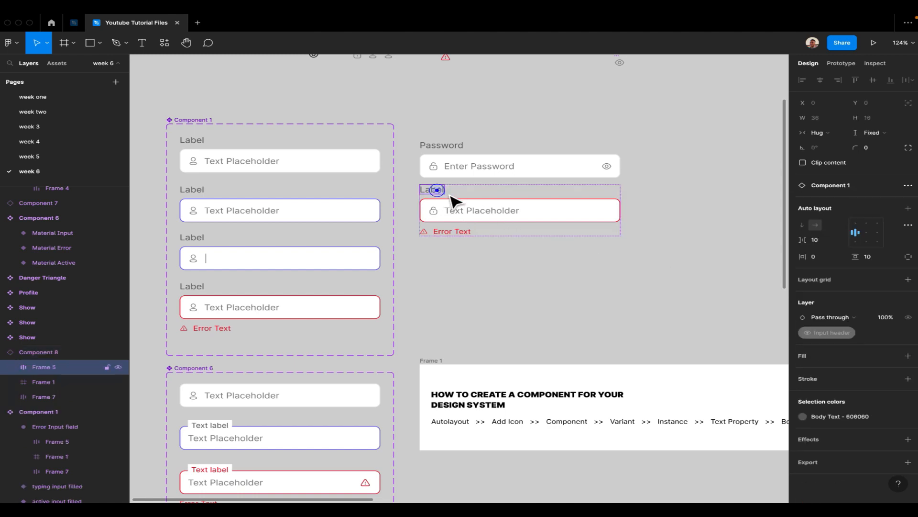
pyautogui.click(606, 193)
pyautogui.doubleClick(436, 191)
pyautogui.doubleClick(437, 191)
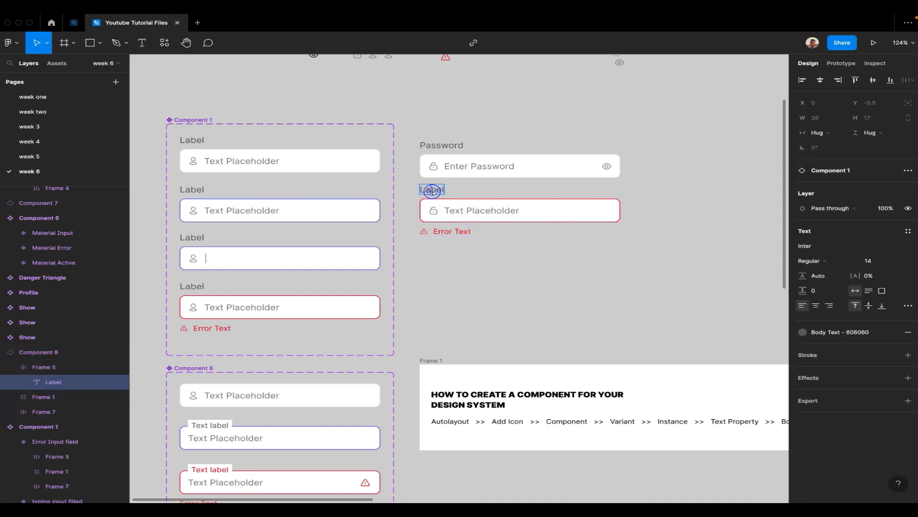
pyautogui.doubleClick(433, 188)
pyautogui.write('Password')
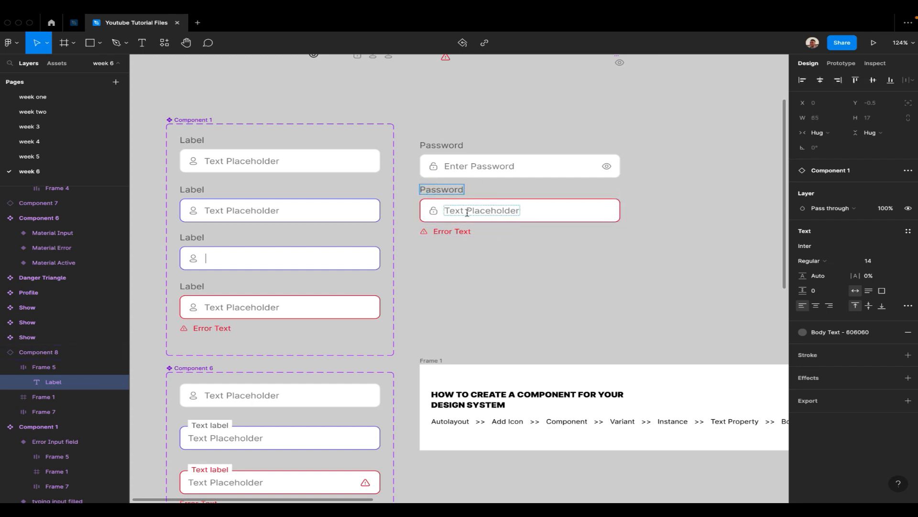
# Set the error input field instance's text placeholder property to "Enter Password"
pyautogui.click(469, 210)
pyautogui.click(560, 213)
pyautogui.click(656, 194)
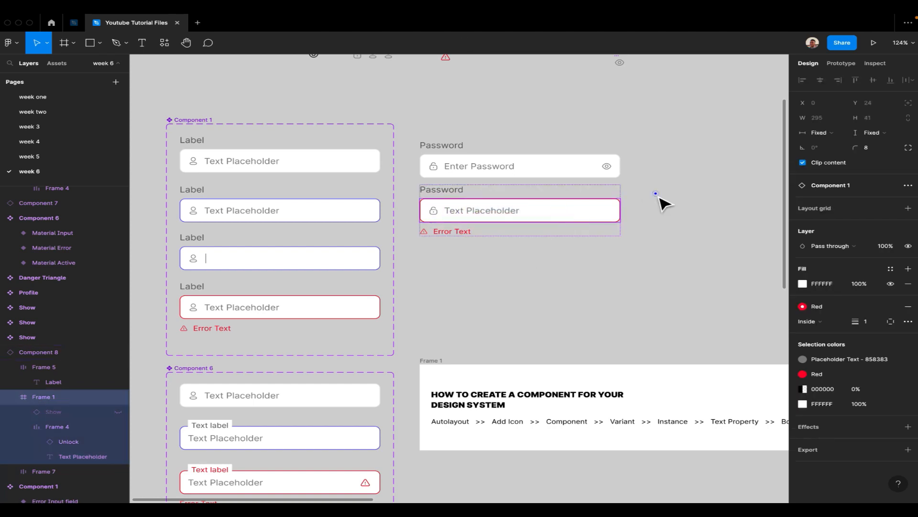
pyautogui.click(592, 191)
pyautogui.click(868, 257)
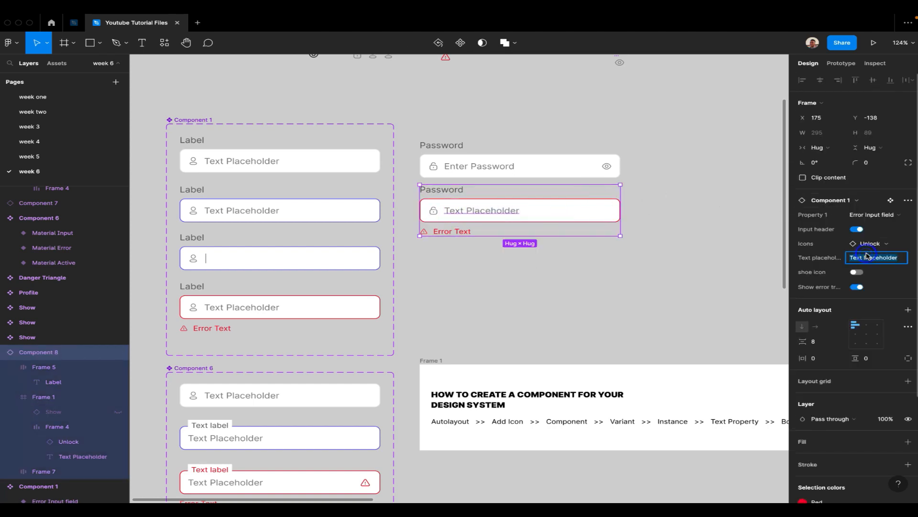
pyautogui.write('E')
pyautogui.press('Return')
pyautogui.click(629, 300)
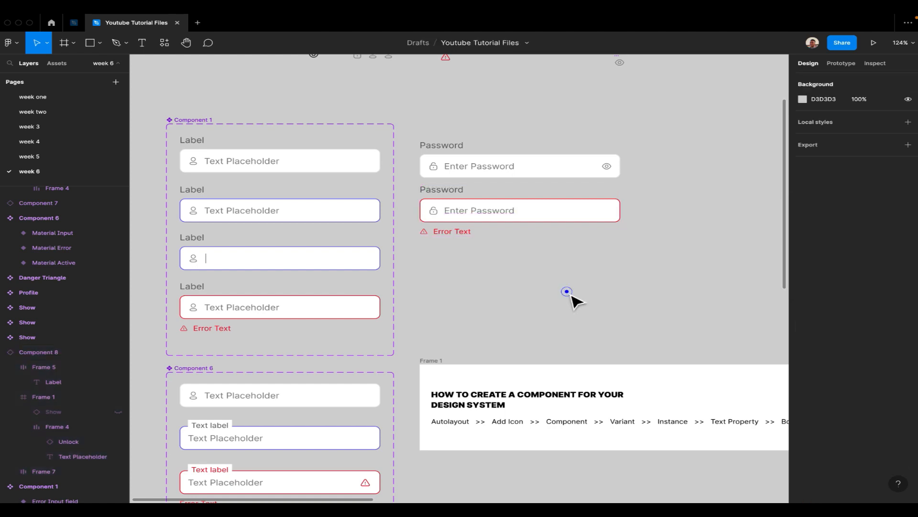
# Switch the lower password field's Property 1 to the typing variant, and finally to the active one
pyautogui.click(502, 229)
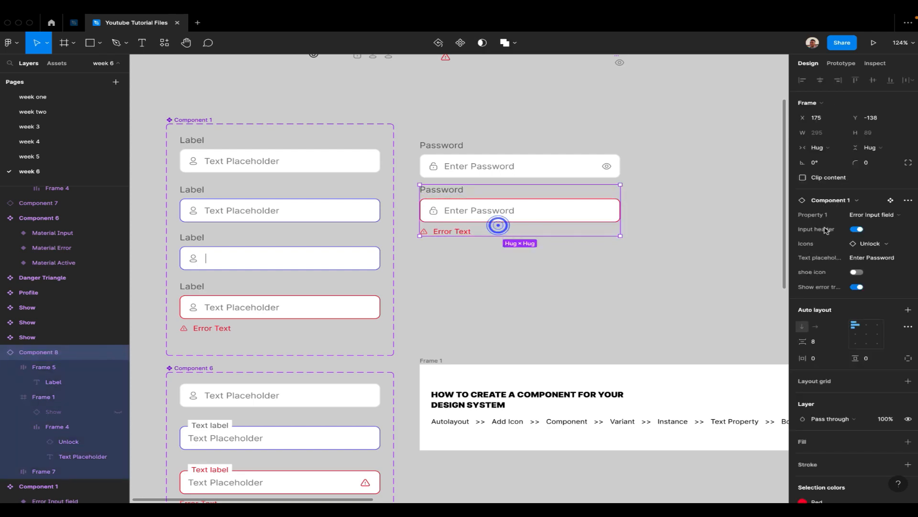
pyautogui.click(880, 216)
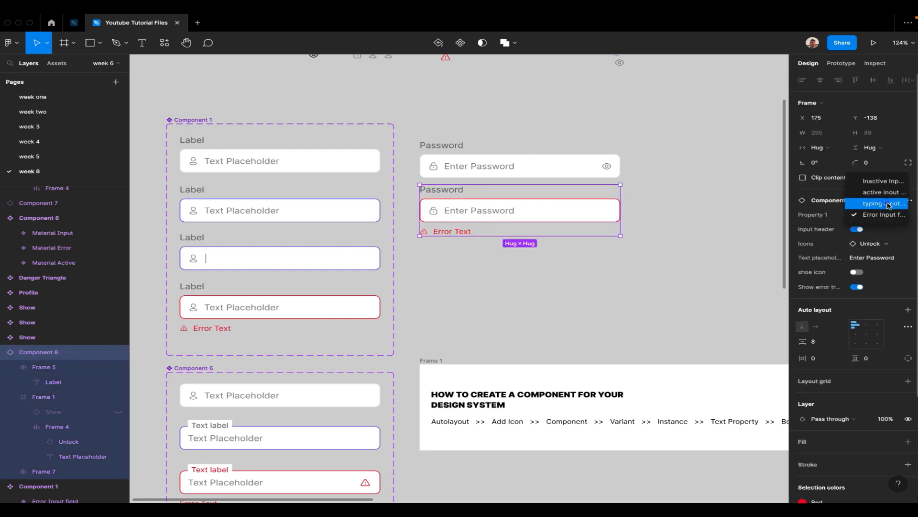
pyautogui.click(887, 204)
pyautogui.click(878, 215)
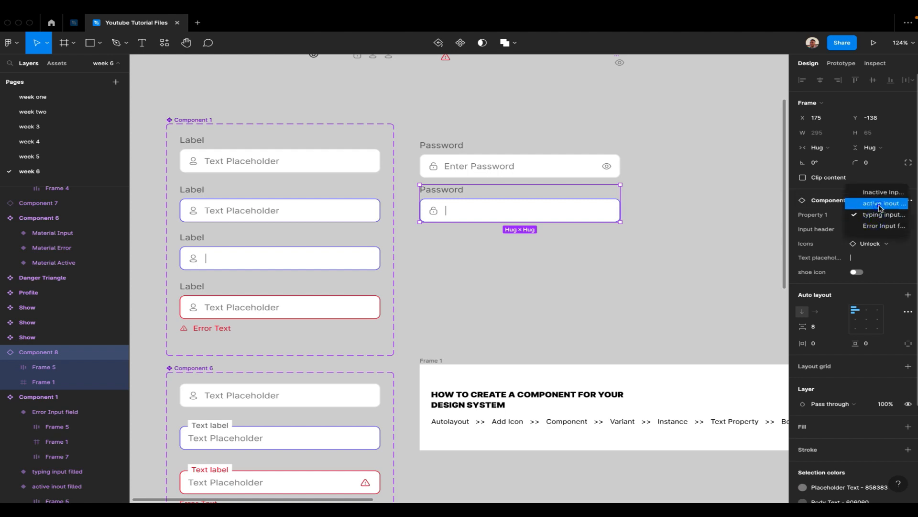
pyautogui.click(880, 205)
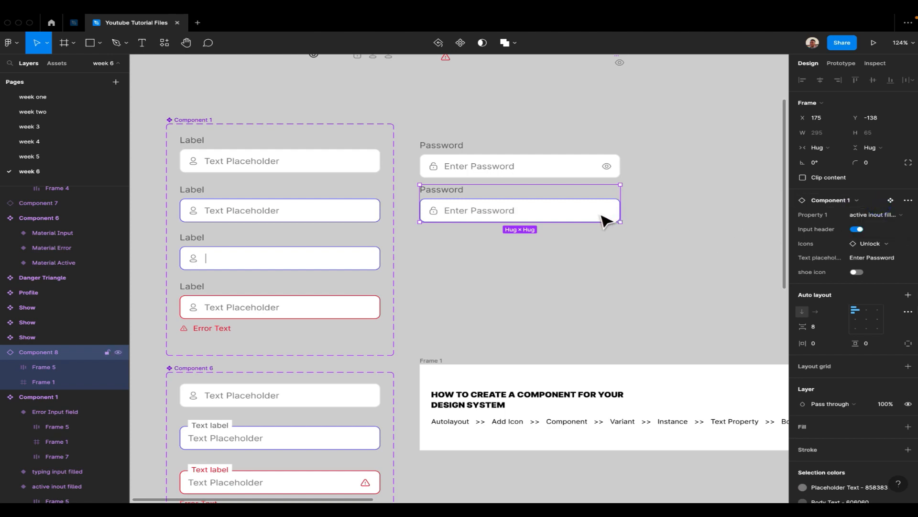
# Enable the "shoe icon" property on the lower password field to show its eye icon, and deselect the field
pyautogui.click(857, 272)
pyautogui.click(647, 244)
pyautogui.hscroll(2, 648, 244)
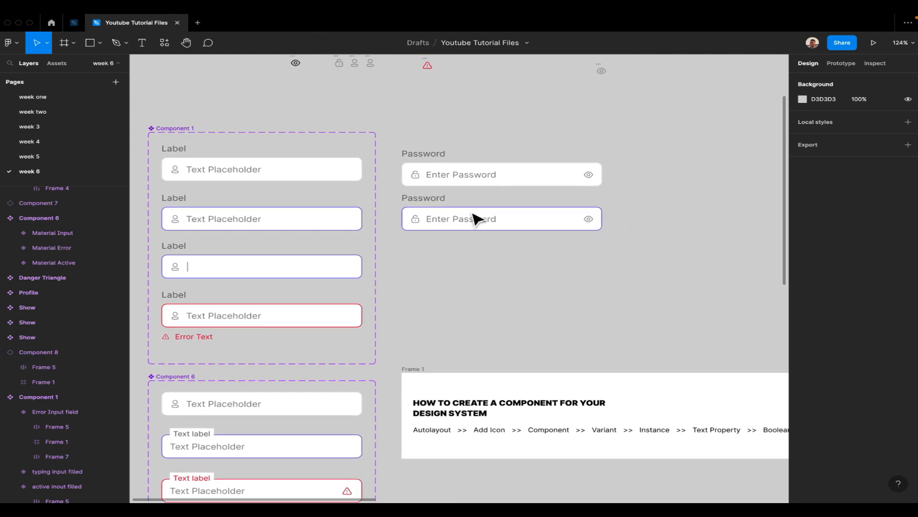
# Place a copy of Component 1's inactive input variant as an instance below the two password fields
pyautogui.click(589, 211)
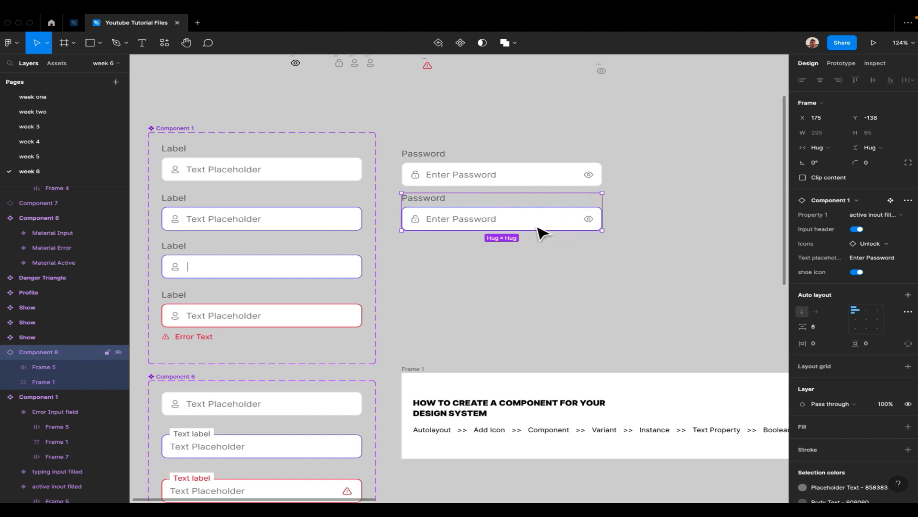
pyautogui.click(311, 178)
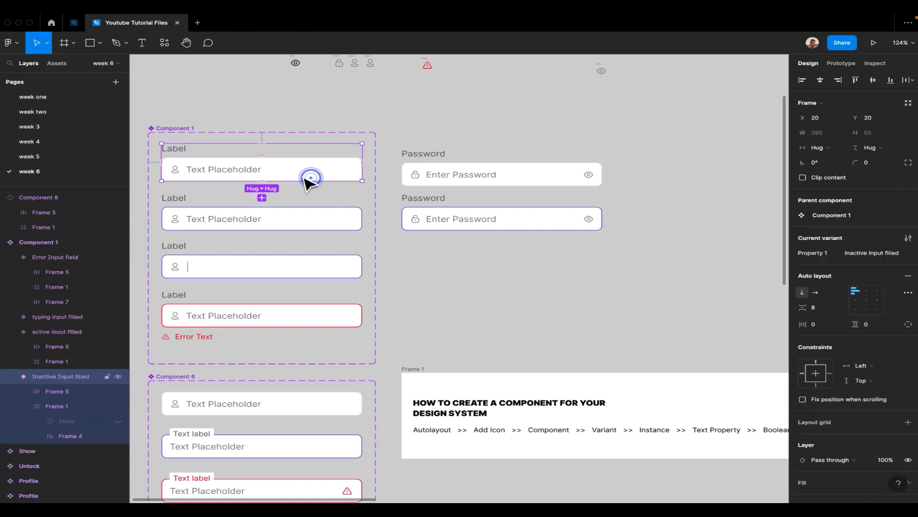
pyautogui.moveTo(306, 178); pyautogui.dragTo(545, 276)
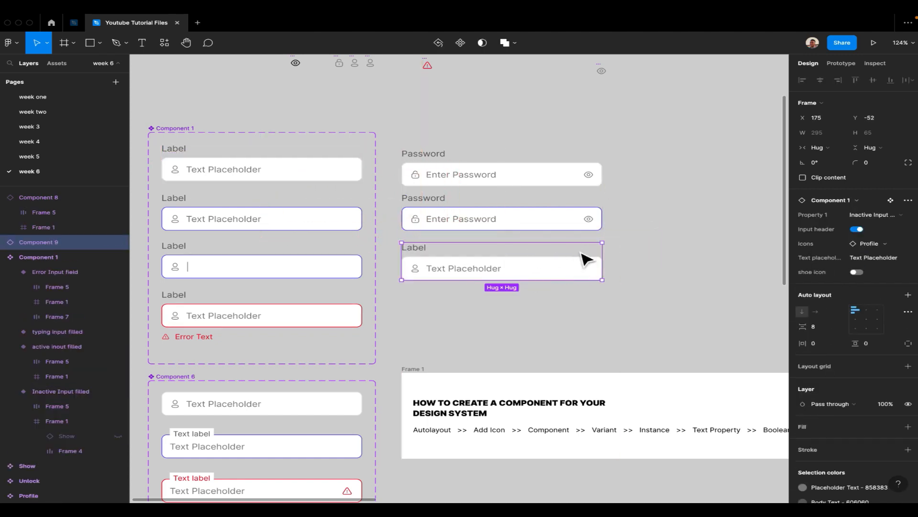
pyautogui.click(884, 246)
pyautogui.click(828, 242)
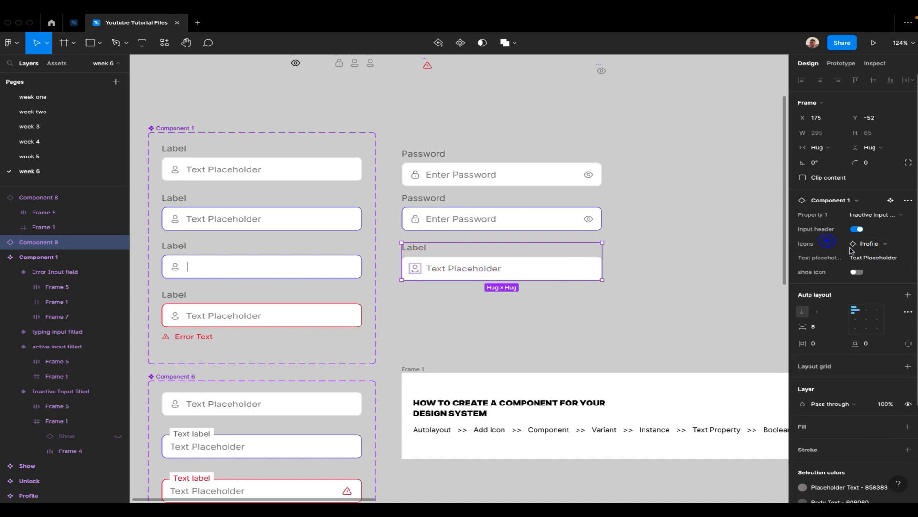
pyautogui.click(629, 273)
# Place an instance of Component 6's Material Input variant below the new label field, and move Frame 1 lower to clear space
pyautogui.scroll(-3, 628, 272)
pyautogui.hscroll(-2, 628, 272)
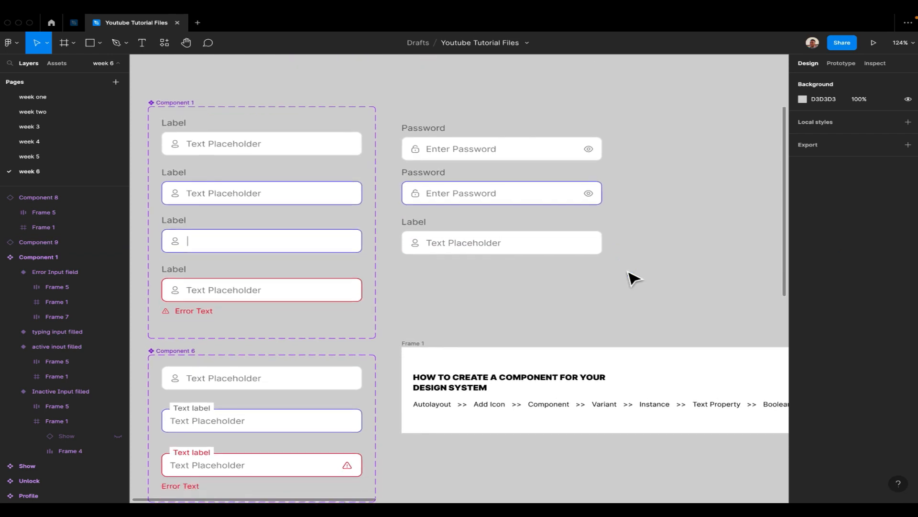
pyautogui.scroll(1, 631, 277)
pyautogui.hscroll(-1, 631, 278)
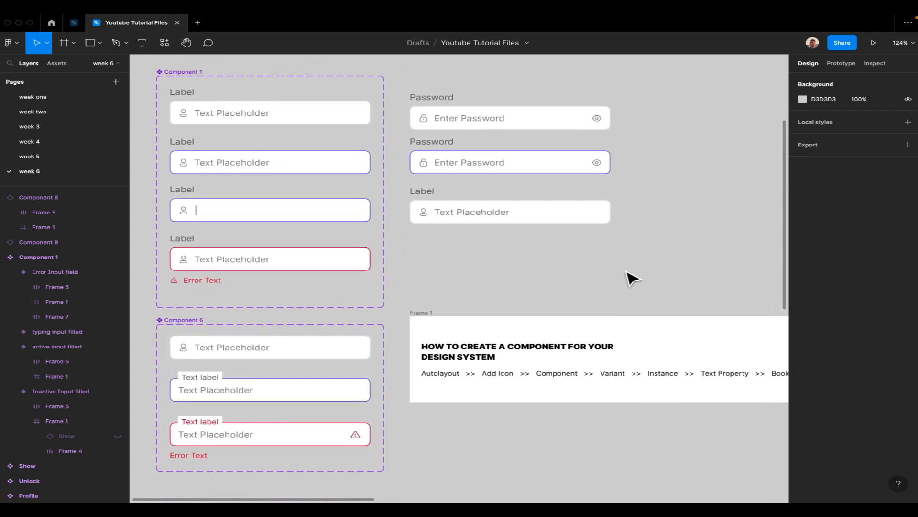
pyautogui.scroll(-3, 550, 297)
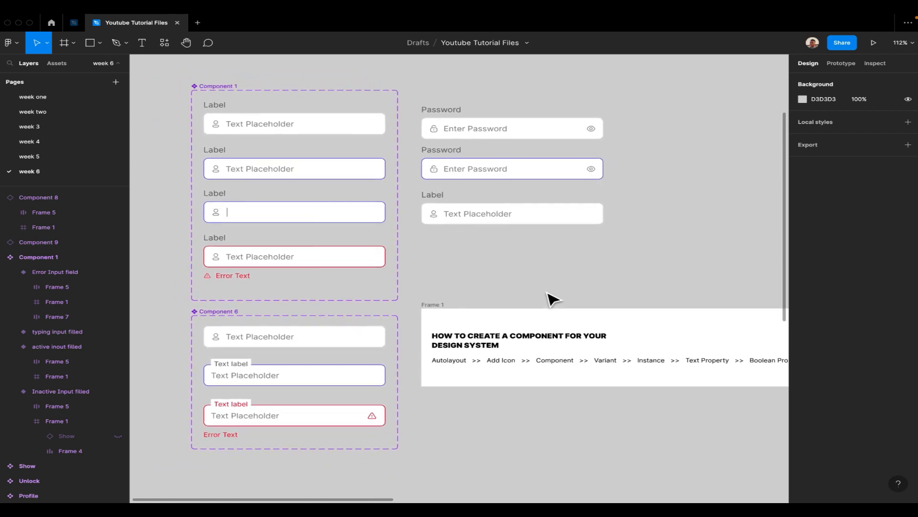
pyautogui.scroll(1, 526, 282)
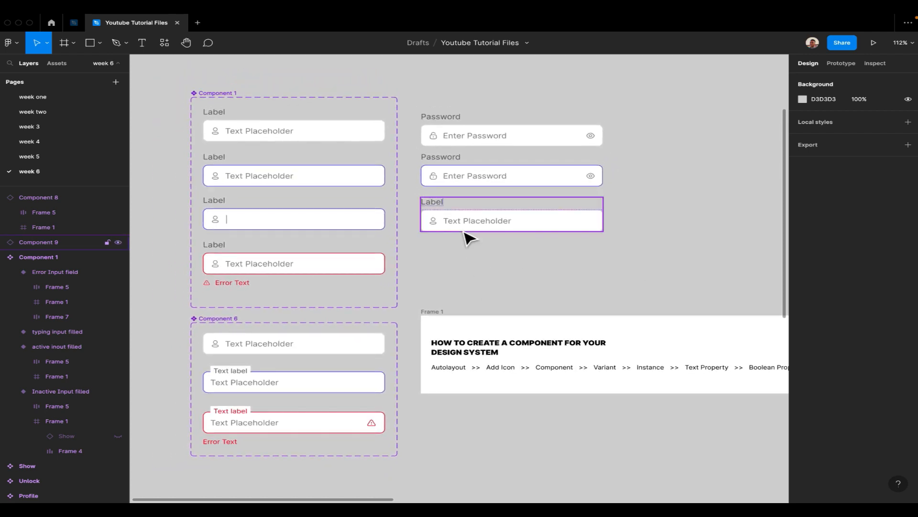
pyautogui.scroll(-2, 468, 274)
pyautogui.hscroll(1, 468, 274)
pyautogui.hscroll(1, 468, 276)
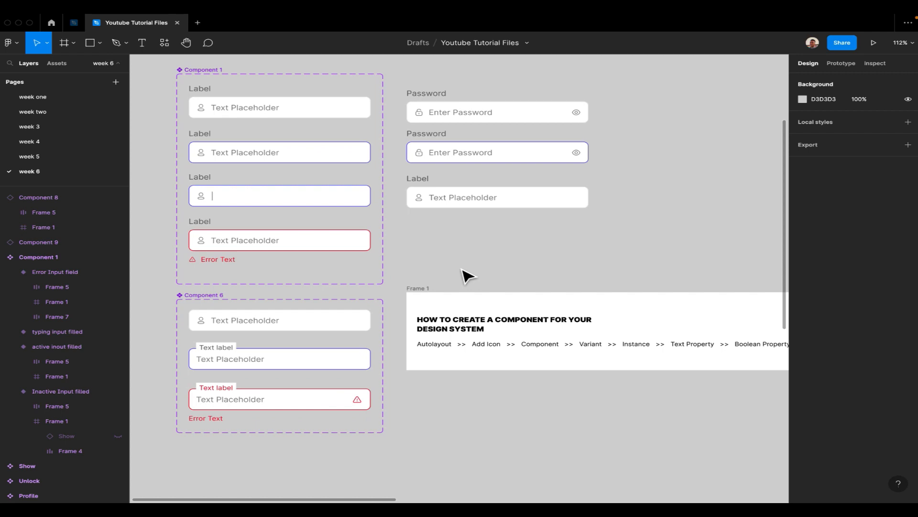
pyautogui.click(333, 323)
pyautogui.moveTo(313, 324); pyautogui.dragTo(531, 243)
pyautogui.moveTo(421, 289); pyautogui.dragTo(532, 437)
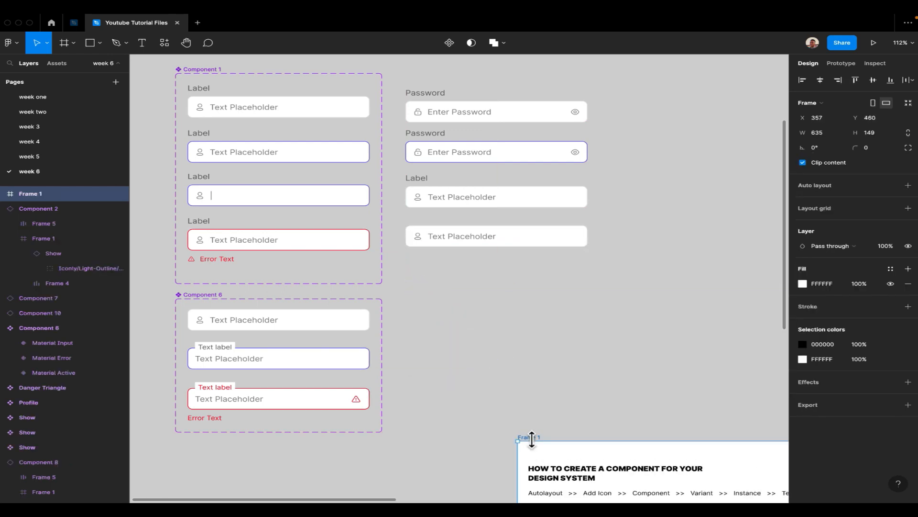
# Set the Component 6 instance's Property 1 to Material Error and deselect it
pyautogui.click(475, 238)
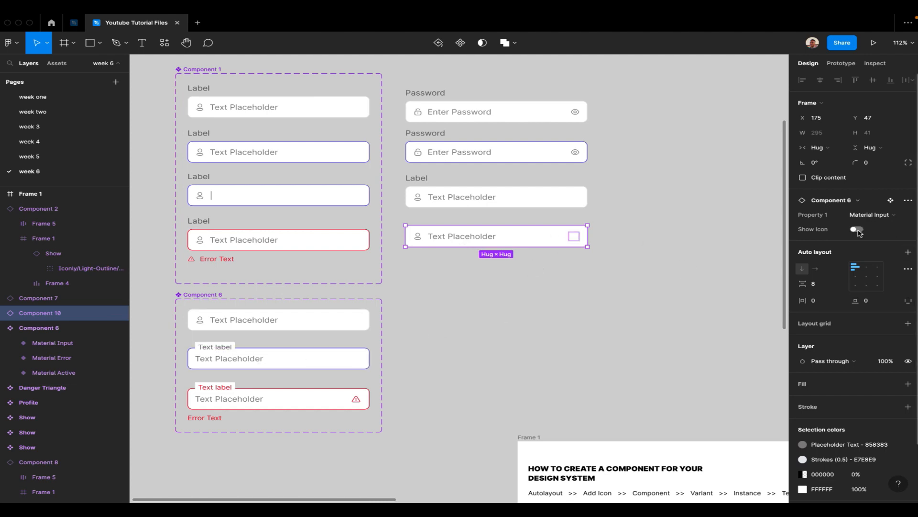
pyautogui.click(886, 214)
pyautogui.click(875, 226)
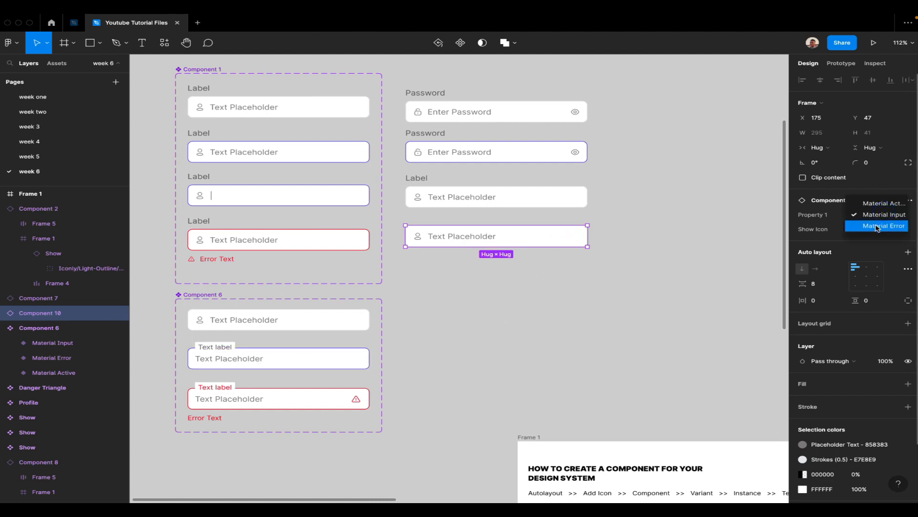
pyautogui.click(528, 294)
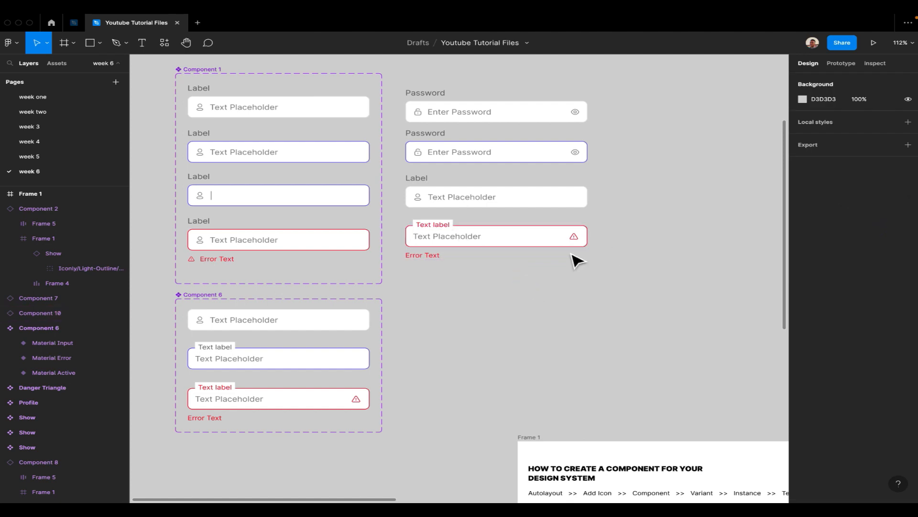
# Set the Component 6 instance's Property 1 to the Material Active variant and deselect it
pyautogui.click(512, 235)
pyautogui.click(880, 215)
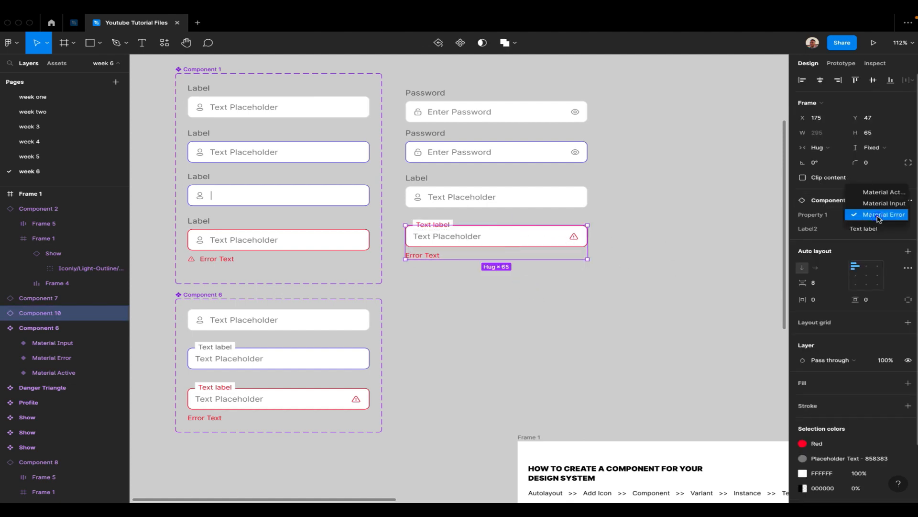
pyautogui.click(876, 196)
pyautogui.click(606, 269)
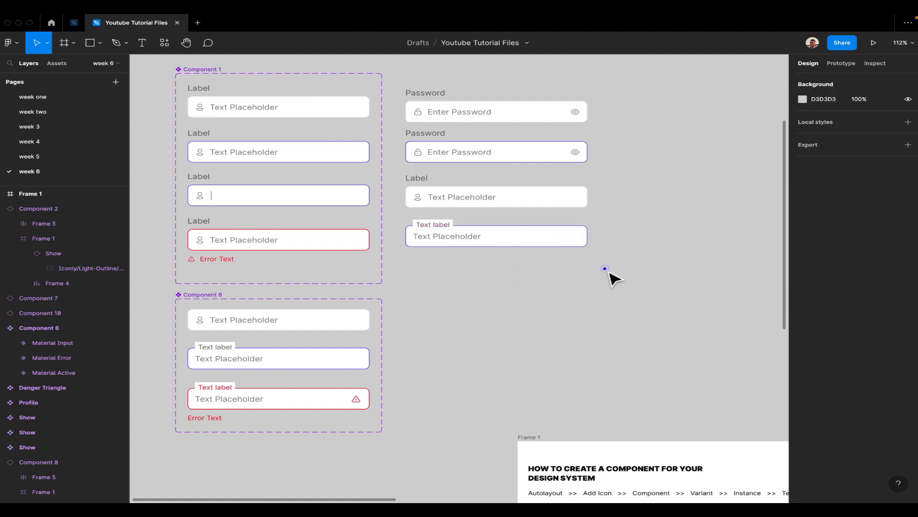
pyautogui.doubleClick(468, 243)
pyautogui.click(529, 216)
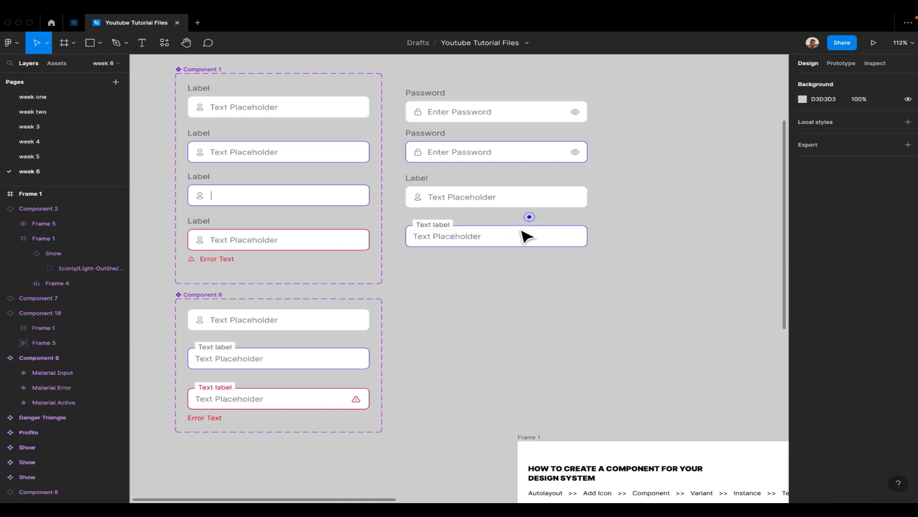
# Cycle the Component 6 instance through Material Input and Material Error, return it to Material Input and enable Show Icon
pyautogui.click(514, 228)
pyautogui.click(880, 214)
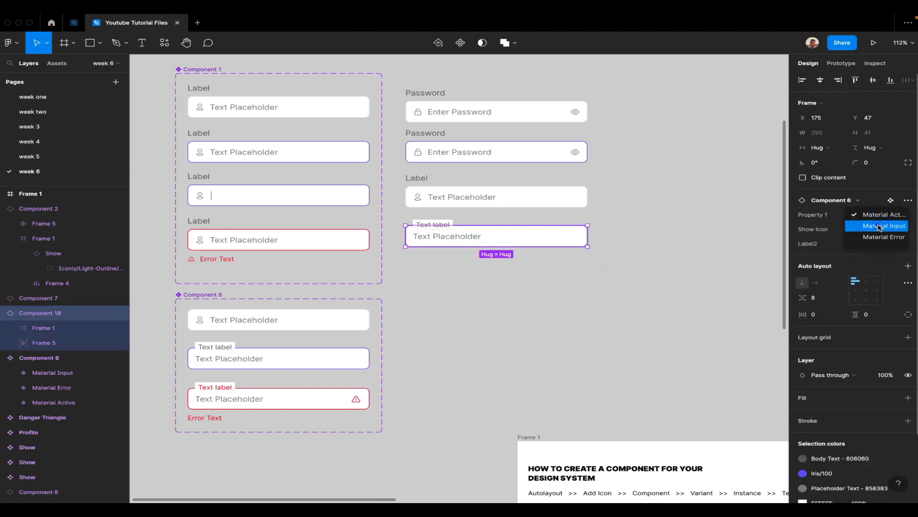
pyautogui.click(879, 226)
pyautogui.click(878, 217)
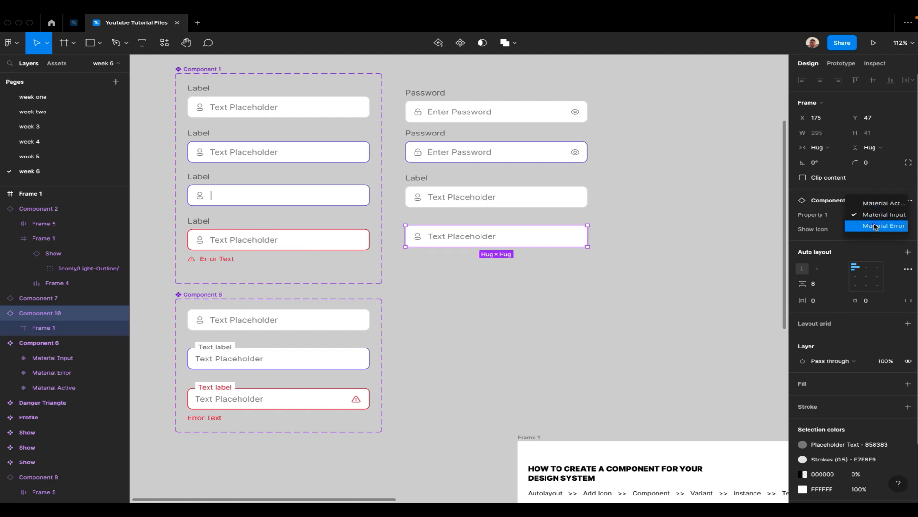
pyautogui.click(875, 226)
pyautogui.click(888, 220)
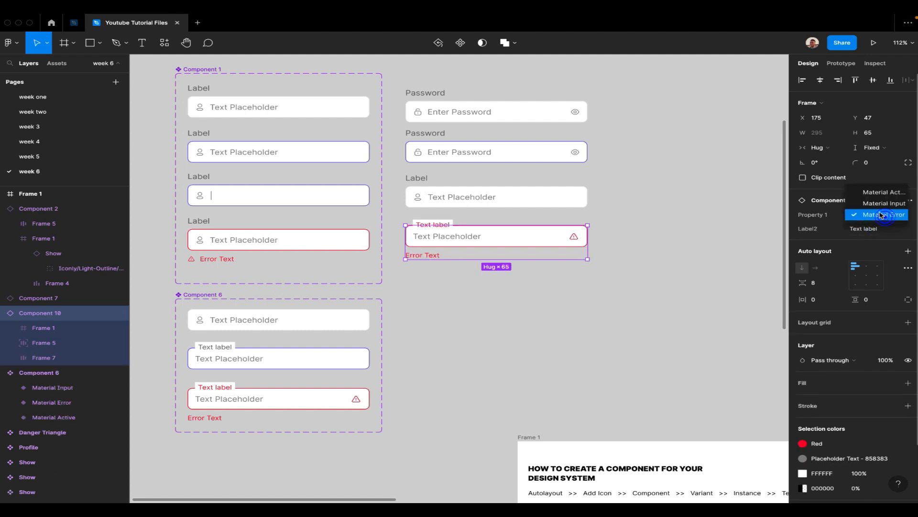
pyautogui.click(876, 207)
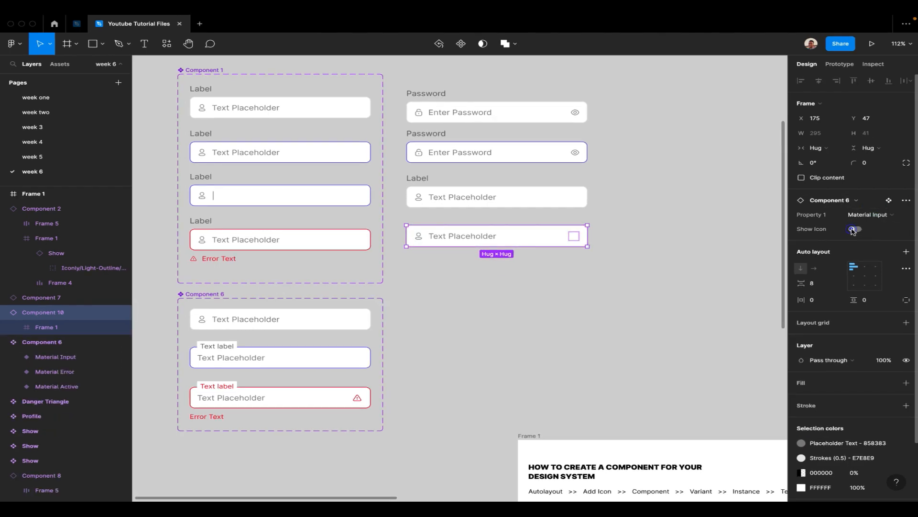
pyautogui.click(743, 224)
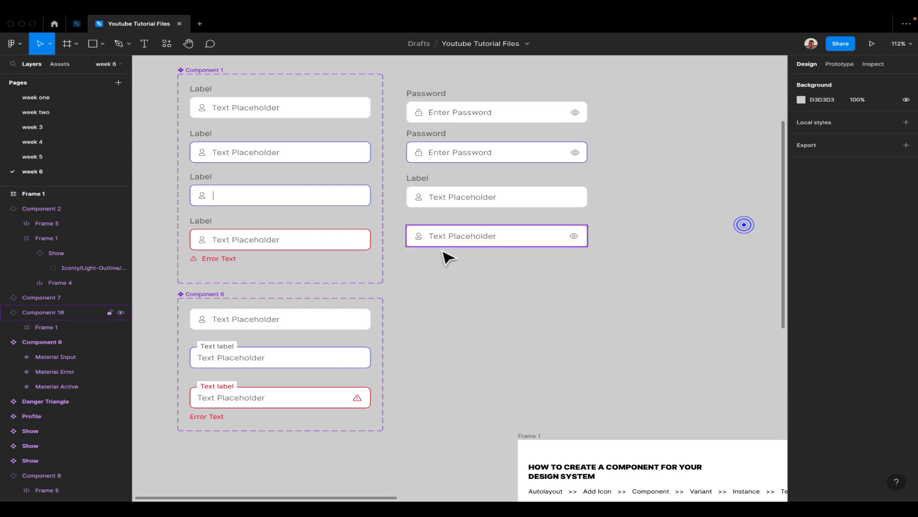
pyautogui.doubleClick(420, 238)
pyautogui.doubleClick(419, 236)
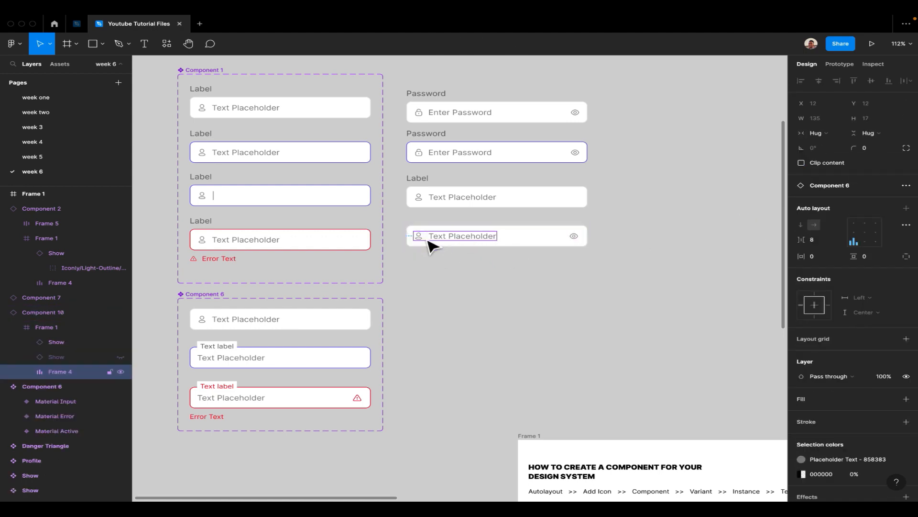
pyautogui.doubleClick(423, 237)
pyautogui.click(844, 189)
pyautogui.click(670, 240)
pyautogui.click(580, 241)
pyautogui.click(846, 201)
pyautogui.click(705, 242)
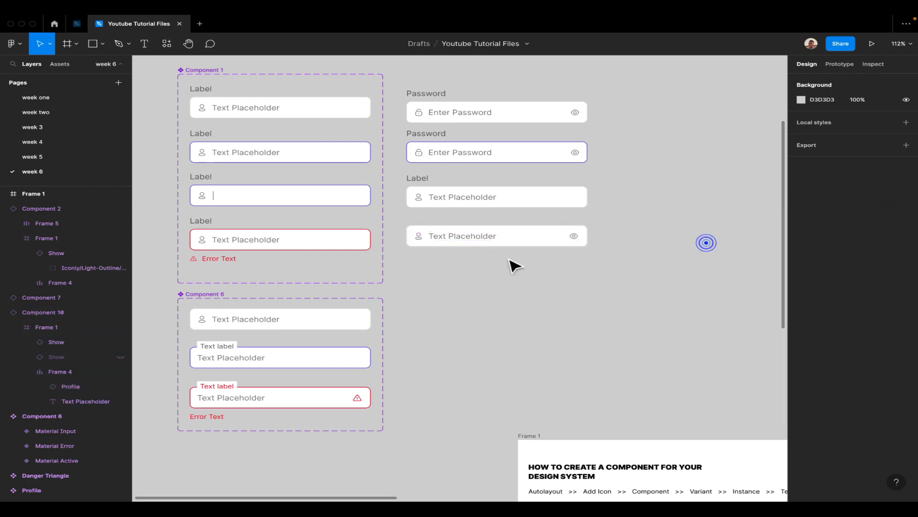
# Swap the nested Profile icon in the Component 6 instance for the Unlock icon and deselect it
pyautogui.doubleClick(422, 240)
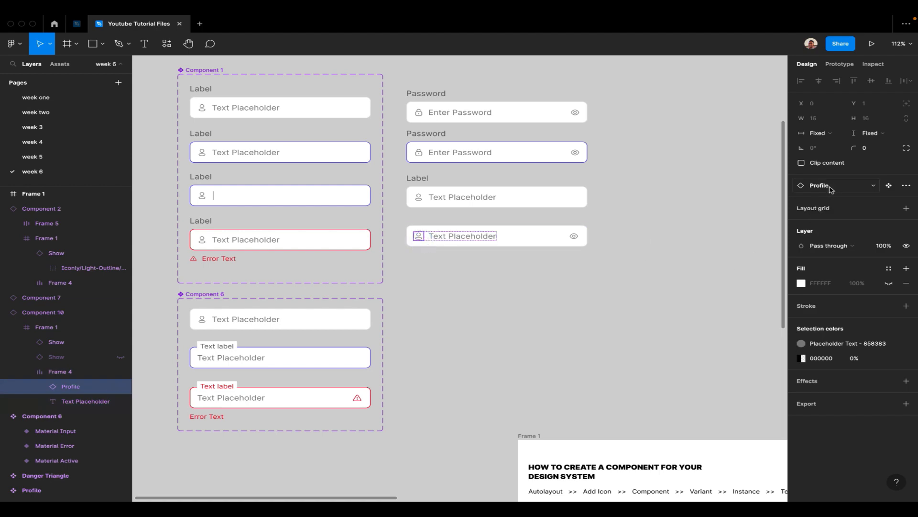
pyautogui.click(831, 188)
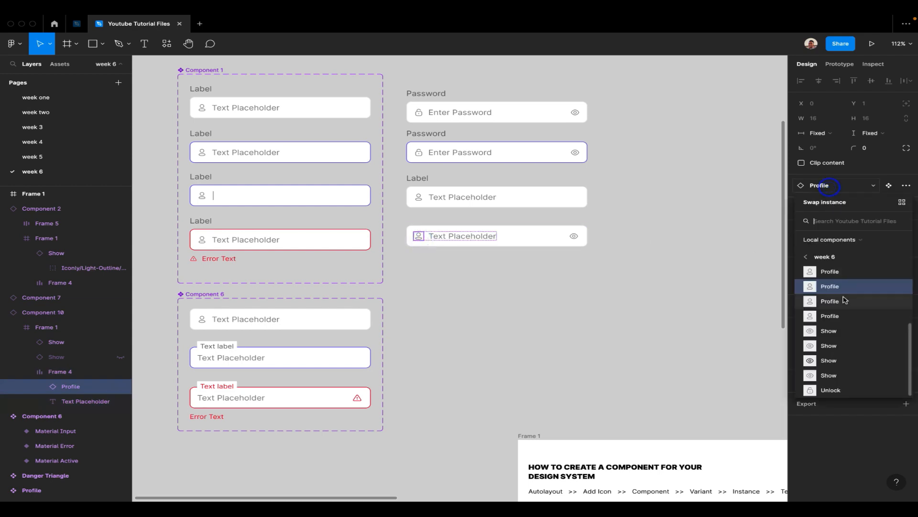
pyautogui.click(826, 389)
pyautogui.click(567, 297)
# Look over both component sets, their instances, the component workflow outline in Frame 1 and the input field components beside the mobile frame
pyautogui.scroll(1, 569, 299)
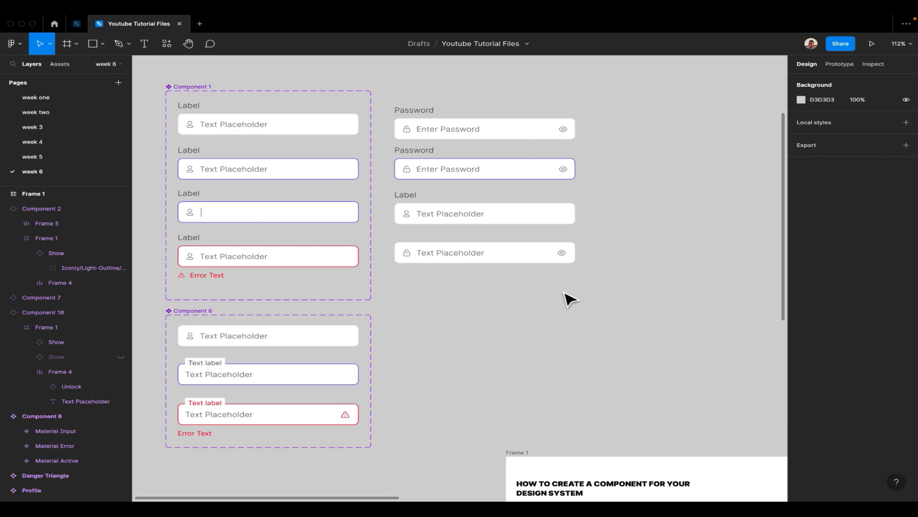
pyautogui.hscroll(2, 569, 299)
pyautogui.scroll(1, 570, 299)
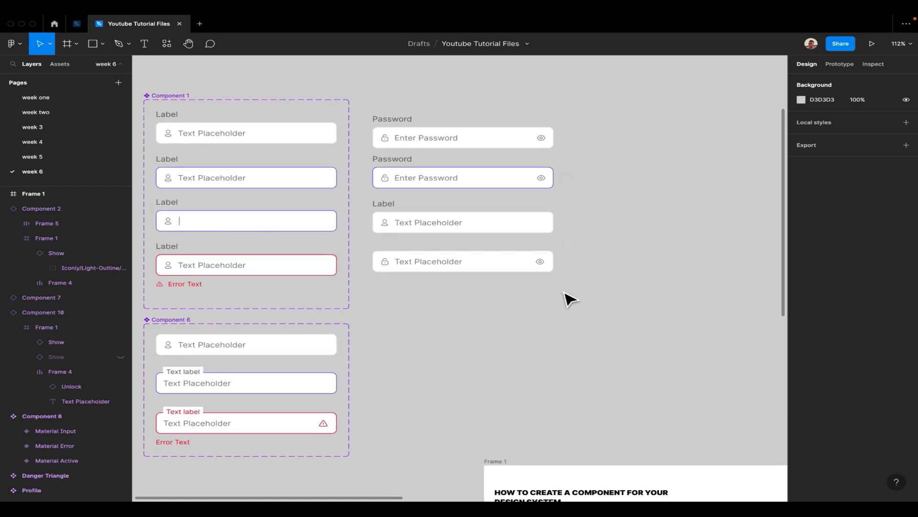
pyautogui.hscroll(3, 579, 280)
pyautogui.scroll(-5, 579, 280)
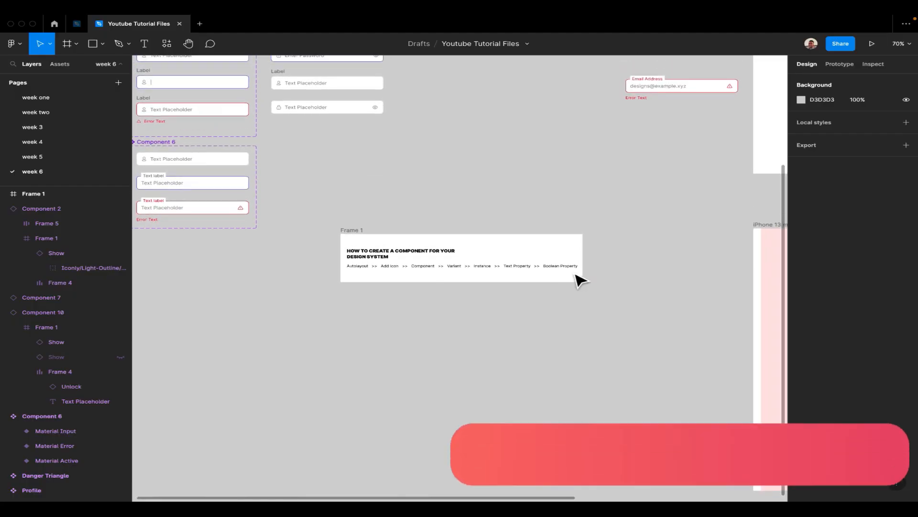
pyautogui.hscroll(5, 579, 277)
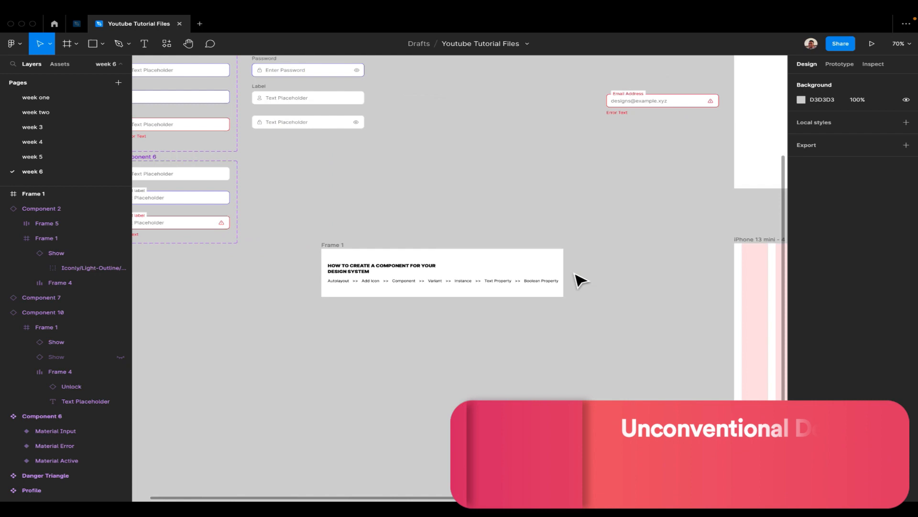
pyautogui.hscroll(-10, 606, 235)
pyautogui.scroll(5, 606, 234)
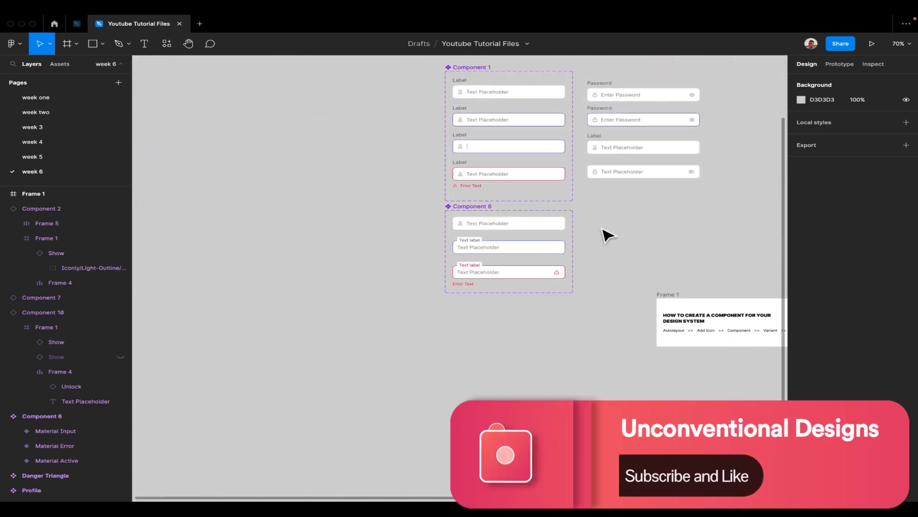
pyautogui.scroll(5, 574, 250)
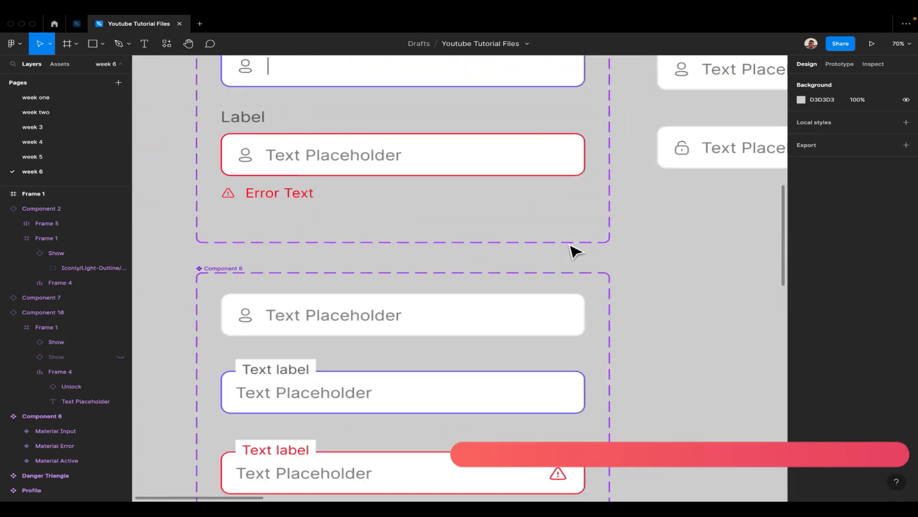
pyautogui.scroll(5, 577, 252)
pyautogui.scroll(3, 575, 251)
pyautogui.scroll(-3, 575, 251)
pyautogui.hscroll(-2, 575, 251)
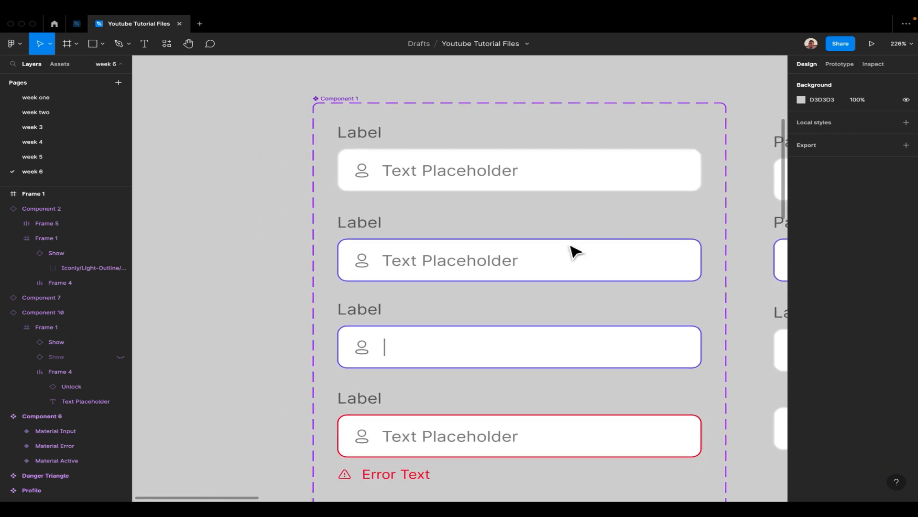
pyautogui.scroll(-5, 575, 251)
pyautogui.hscroll(-5, 573, 251)
pyautogui.scroll(-2, 573, 250)
pyautogui.hscroll(-1, 572, 248)
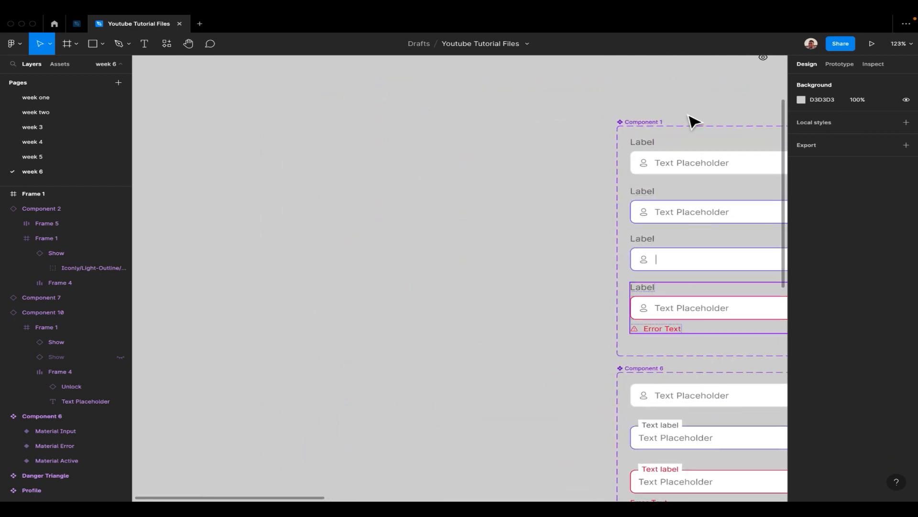
pyautogui.scroll(1, 501, 216)
pyautogui.hscroll(10, 501, 216)
pyautogui.scroll(-10, 501, 216)
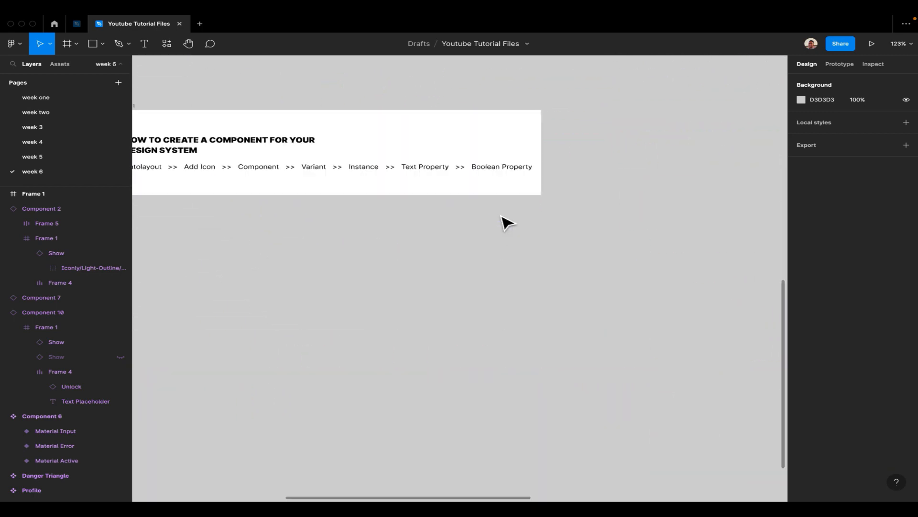
pyautogui.hscroll(10, 501, 216)
pyautogui.hscroll(8, 502, 221)
pyautogui.scroll(3, 502, 221)
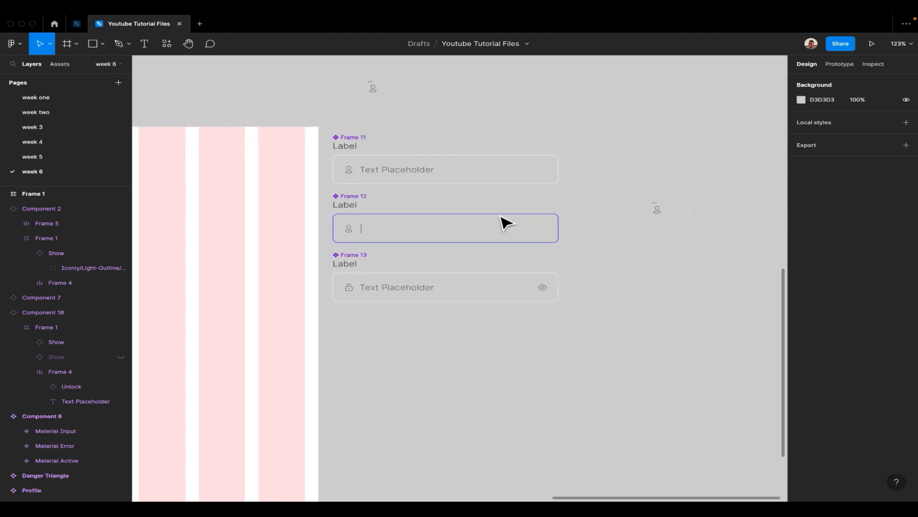
# Create an instance of the Frame 11 input field component above and beside the original component
pyautogui.click(382, 159)
pyautogui.hscroll(-12, 396, 165)
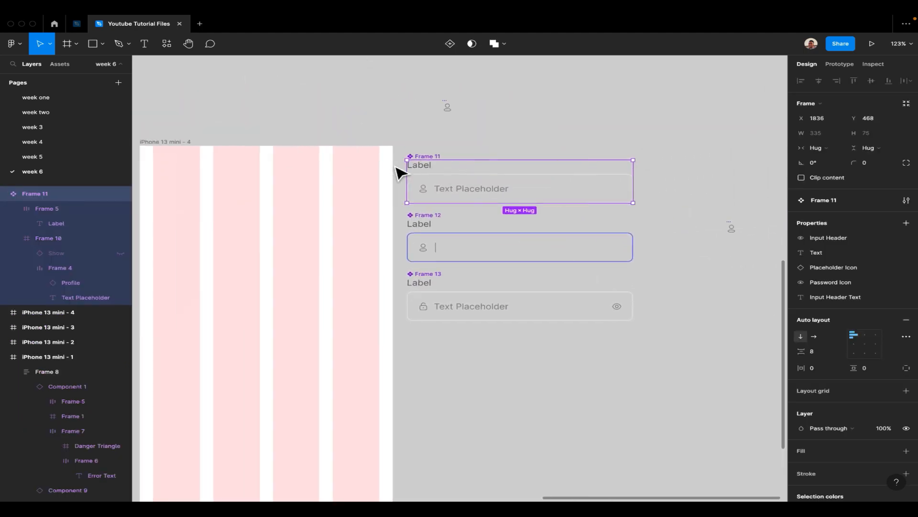
pyautogui.scroll(-5, 396, 166)
pyautogui.hscroll(-2, 396, 165)
pyautogui.hscroll(5, 396, 166)
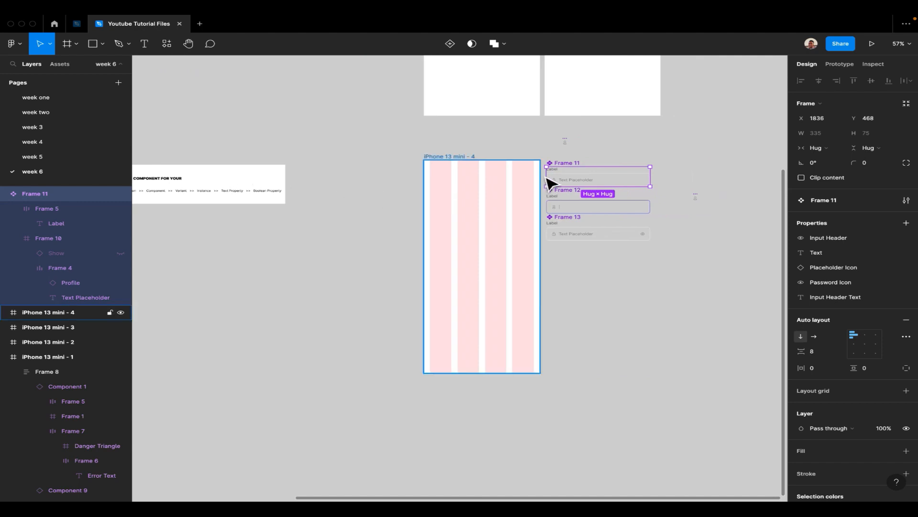
pyautogui.keyDown('alt'); pyautogui.moveTo(577, 185); pyautogui.dragTo(707, 138); pyautogui.keyUp('alt')
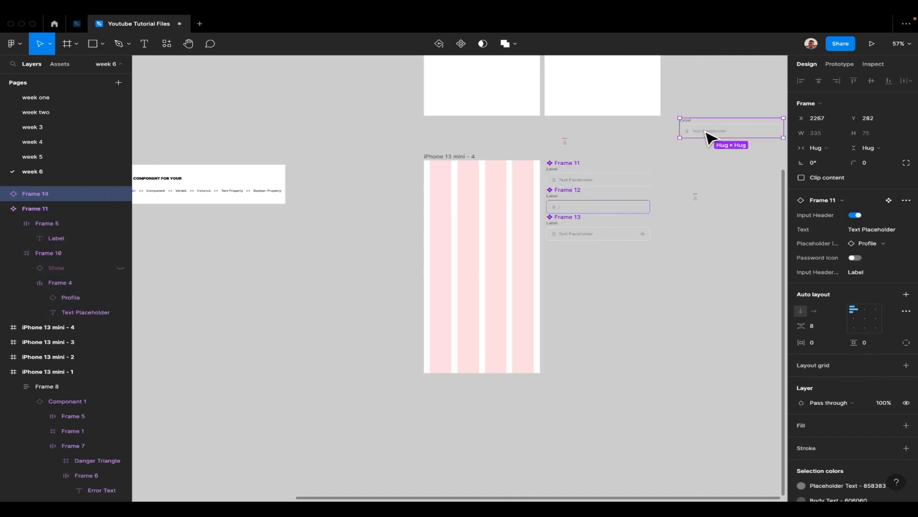
# Detach the new Frame 14 instance from its component and move it farther out beside the component column
pyautogui.hscroll(3, 708, 137)
pyautogui.scroll(3, 708, 138)
pyautogui.click(904, 202)
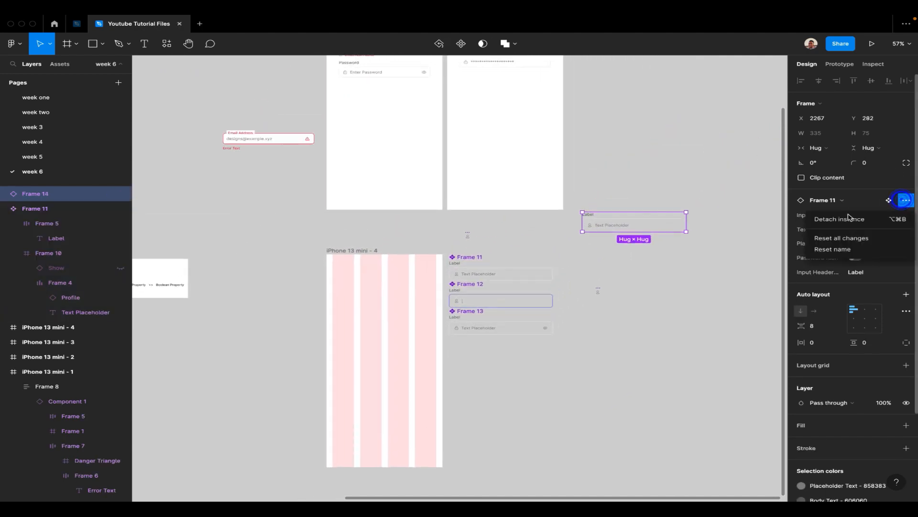
pyautogui.click(827, 216)
pyautogui.moveTo(612, 215); pyautogui.dragTo(739, 278)
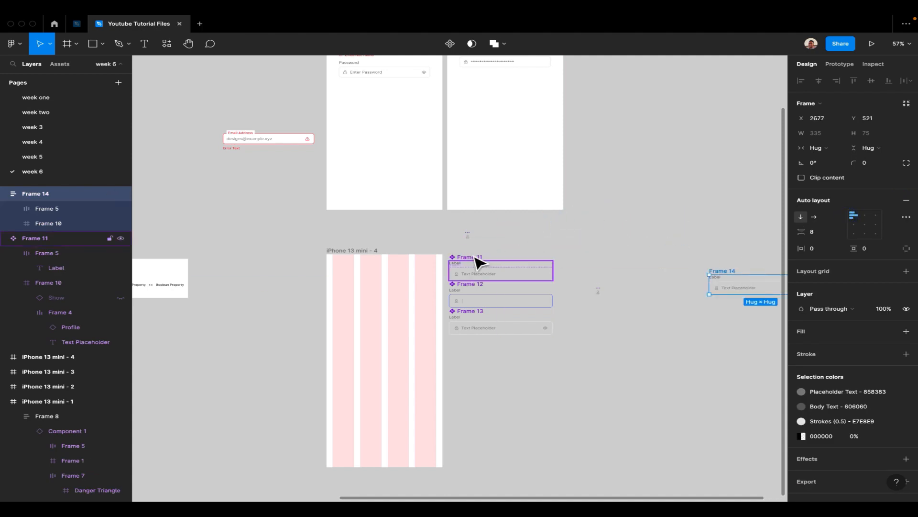
# Move the three input field components away from the phone frame and place Frame 14 inside iPhone 13 mini - 4 at X 20, Y 113
pyautogui.moveTo(452, 245); pyautogui.dragTo(548, 346)
pyautogui.moveTo(515, 318); pyautogui.dragTo(690, 126)
pyautogui.moveTo(716, 280); pyautogui.dragTo(353, 294)
pyautogui.scroll(5, 365, 280)
pyautogui.scroll(-3, 418, 169)
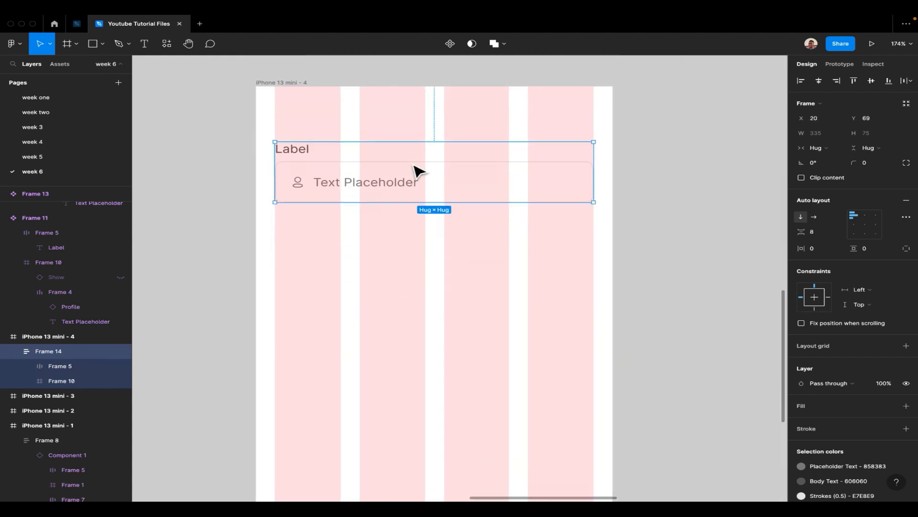
pyautogui.moveTo(419, 175); pyautogui.dragTo(417, 219)
pyautogui.scroll(-2, 417, 220)
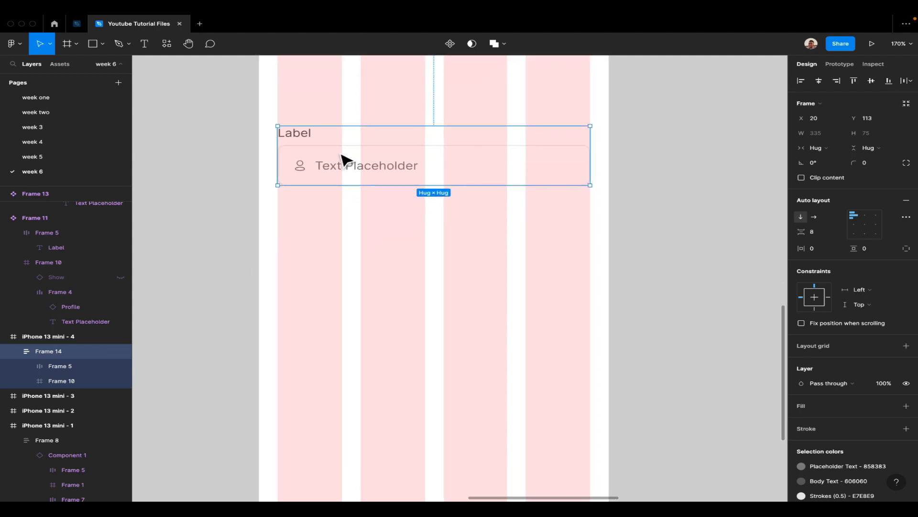
# Pull the Profile icon out of the input field onto the canvas beside the phone frame and detach it from its component
pyautogui.doubleClick(313, 144)
pyautogui.click(303, 177)
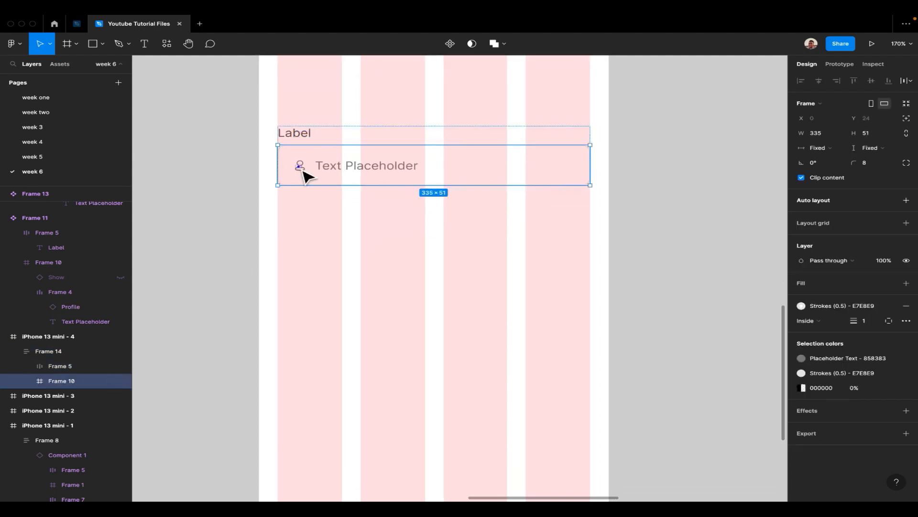
pyautogui.doubleClick(304, 176)
pyautogui.click(299, 168)
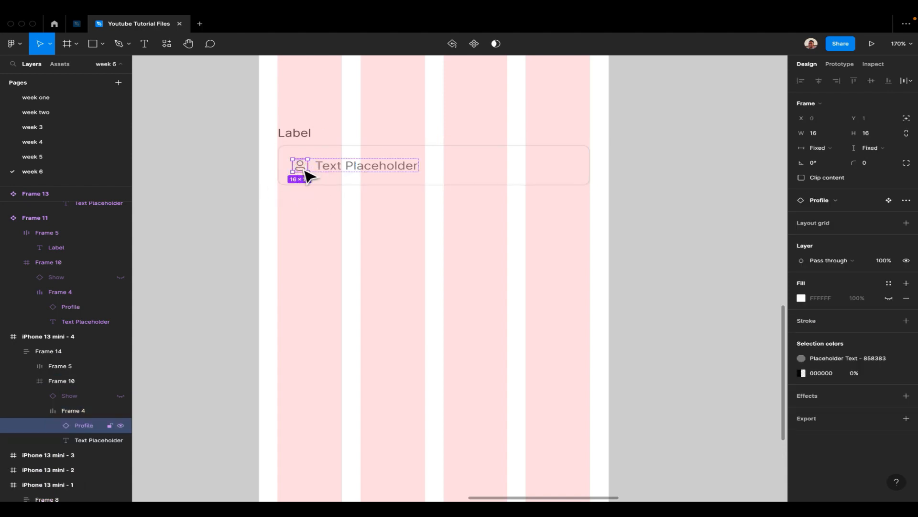
pyautogui.moveTo(294, 169); pyautogui.dragTo(197, 173)
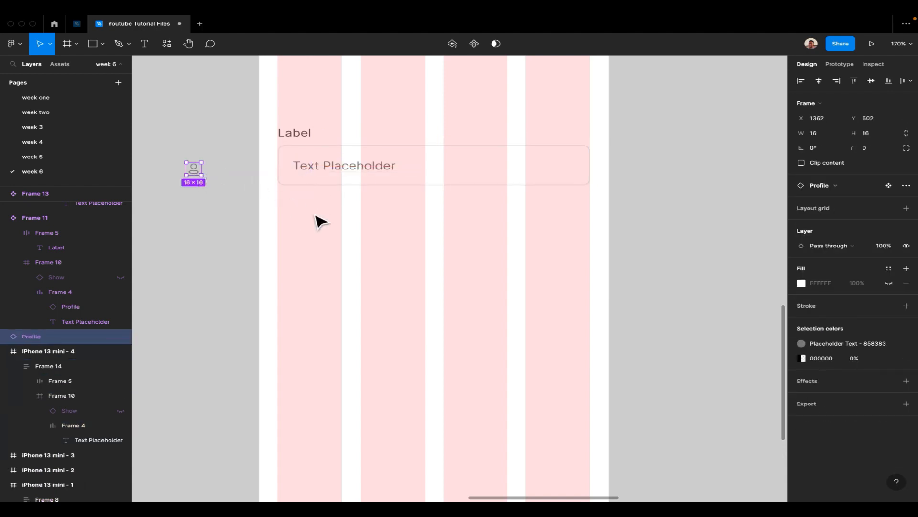
pyautogui.click(908, 185)
pyautogui.click(834, 204)
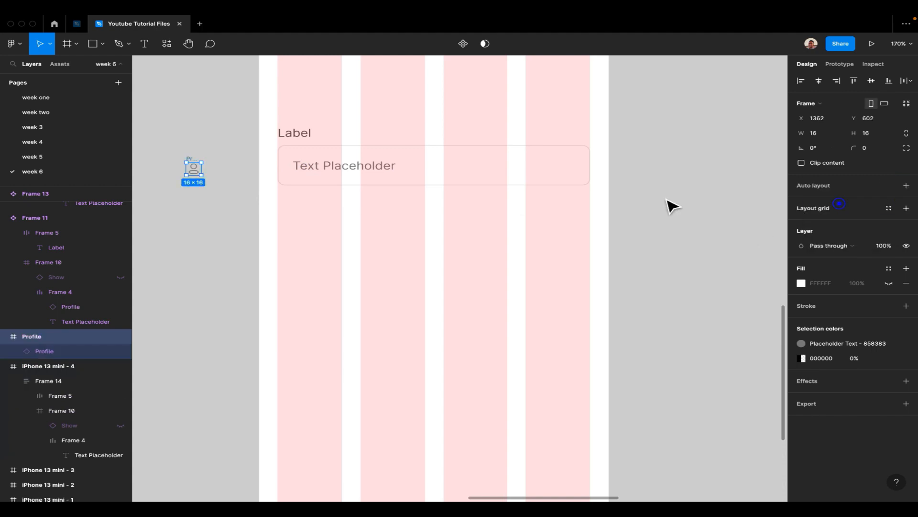
# Examine the component workflow outline in Frame 1, from Autolayout through Boolean Property
pyautogui.scroll(-5, 349, 169)
pyautogui.hscroll(-10, 349, 169)
pyautogui.scroll(5, 348, 170)
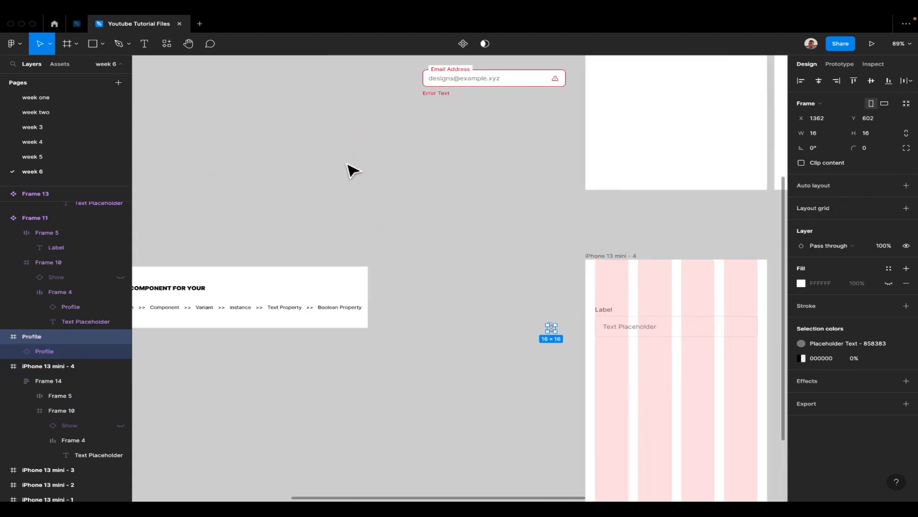
pyautogui.scroll(5, 380, 306)
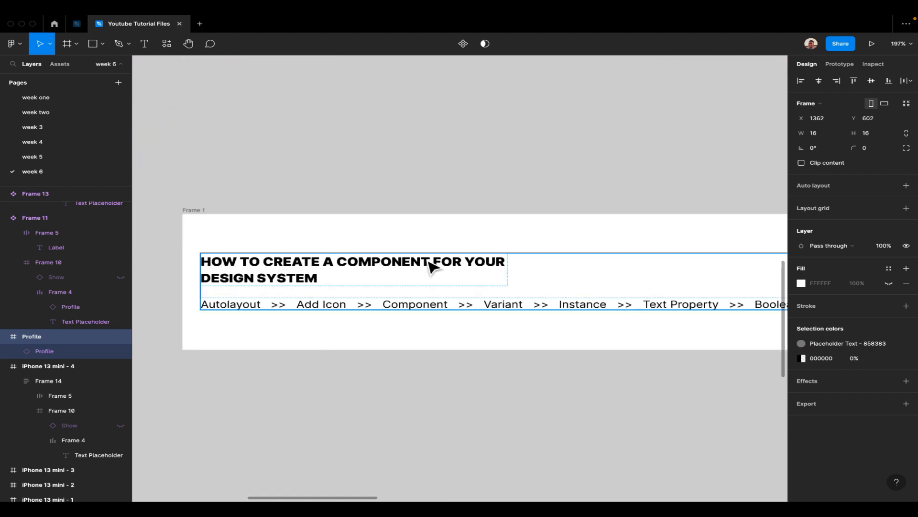
pyautogui.hscroll(3, 353, 286)
pyautogui.scroll(-2, 353, 286)
pyautogui.scroll(-3, 353, 286)
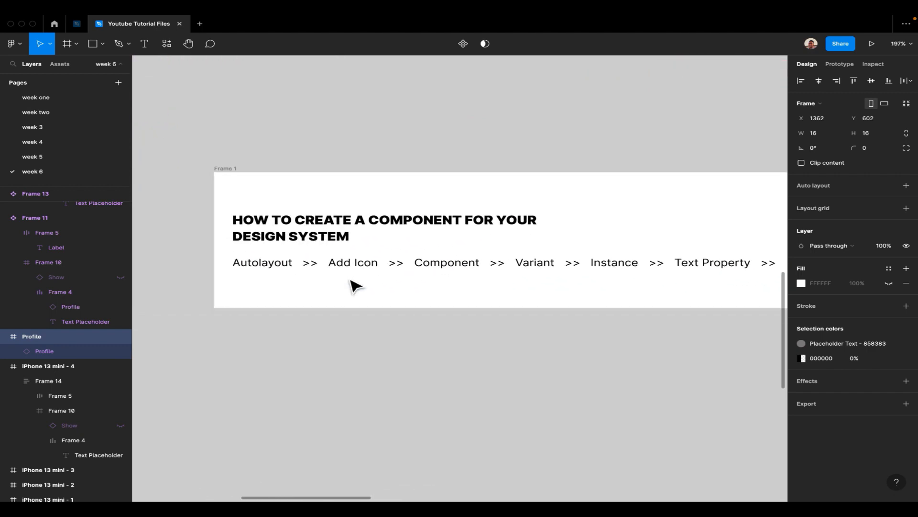
pyautogui.scroll(-5, 354, 286)
pyautogui.hscroll(3, 353, 285)
pyautogui.scroll(-2, 352, 284)
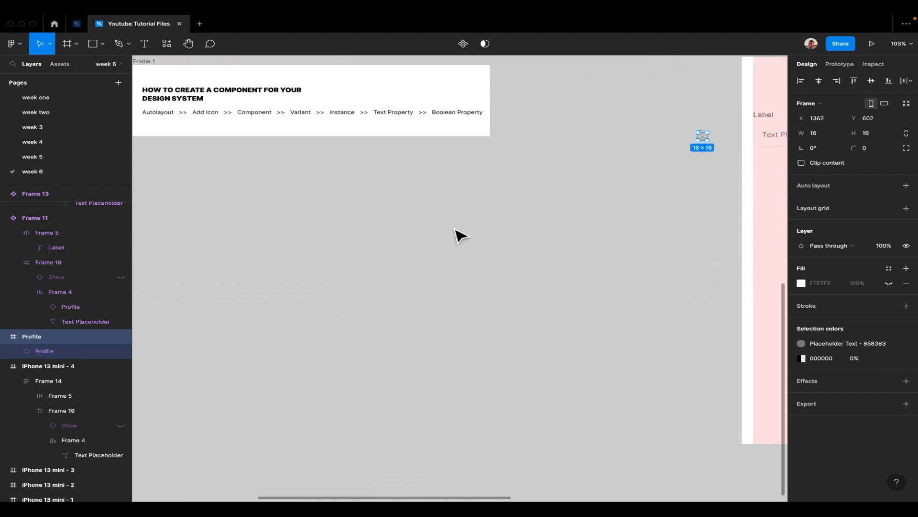
# Move the iPhone 13 mini - 4 frame directly beneath Frame 1, aligned with its left edge at X 357
pyautogui.scroll(2, 457, 236)
pyautogui.moveTo(752, 110); pyautogui.dragTo(213, 227)
pyautogui.hscroll(-4, 214, 227)
pyautogui.moveTo(400, 220); pyautogui.dragTo(335, 205)
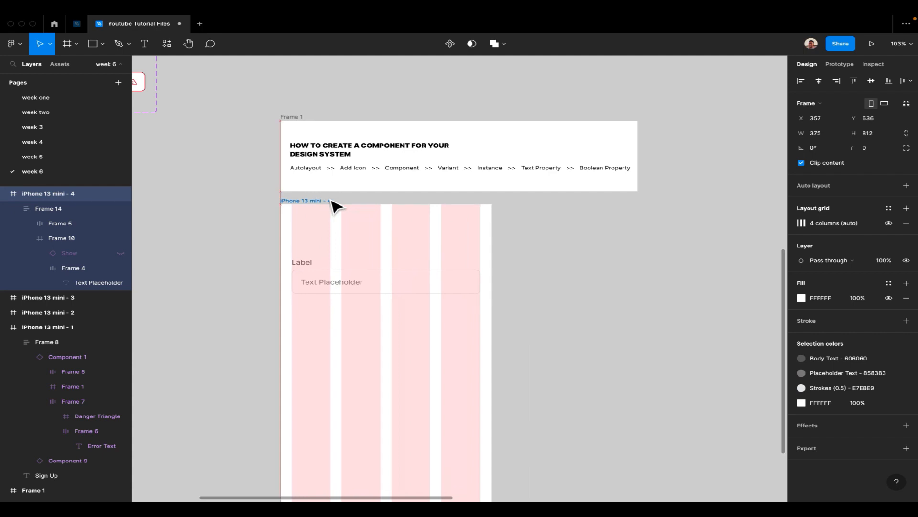
# Take the Frame 14 input field out of iPhone 13 mini - 4, shift the phone frame away and align the field under Frame 1 at X 357
pyautogui.click(383, 286)
pyautogui.moveTo(416, 287); pyautogui.dragTo(254, 229)
pyautogui.moveTo(313, 200); pyautogui.dragTo(297, 478)
pyautogui.hscroll(-3, 352, 387)
pyautogui.scroll(1, 351, 386)
pyautogui.moveTo(227, 236); pyautogui.dragTo(420, 239)
pyautogui.hscroll(10, 420, 239)
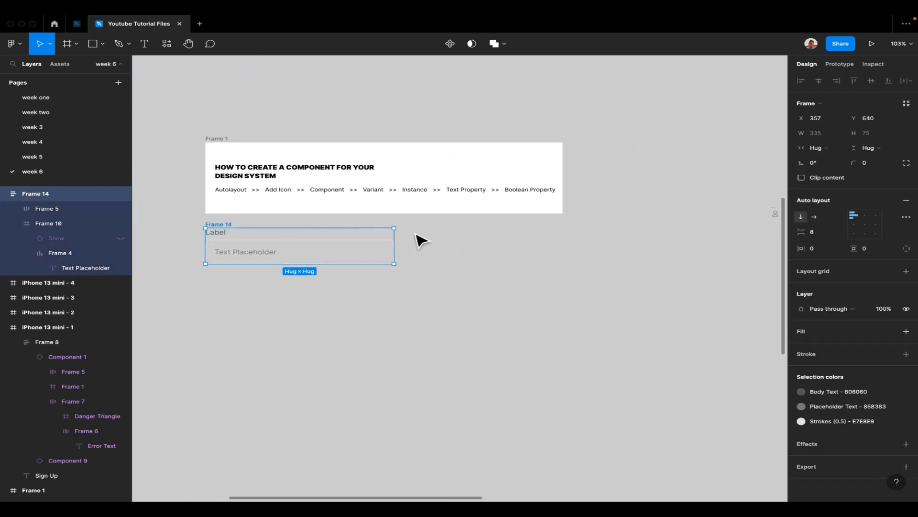
# Move the detached Profile icon next to the Frame 14 input field, at X 776, Y 684
pyautogui.moveTo(743, 213); pyautogui.dragTo(429, 228)
pyautogui.hscroll(-3, 429, 227)
pyautogui.scroll(-1, 429, 228)
pyautogui.scroll(5, 430, 232)
pyautogui.scroll(2, 643, 170)
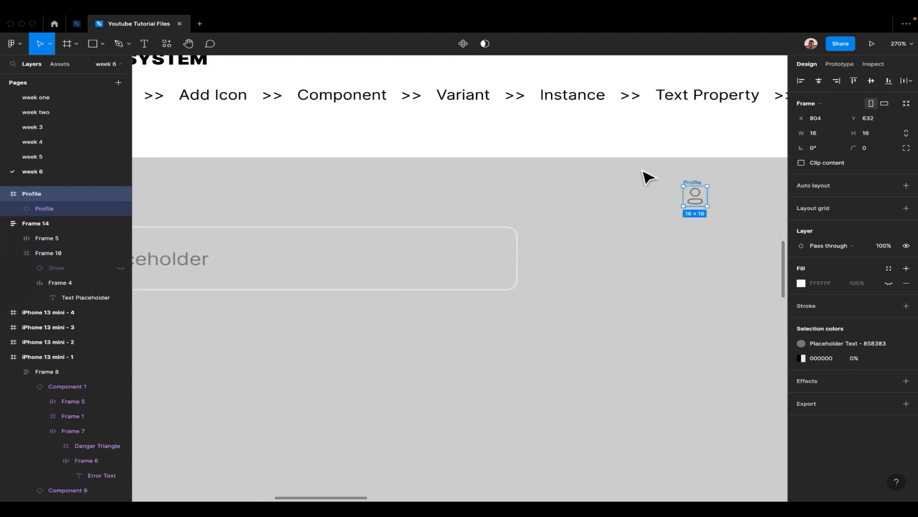
pyautogui.moveTo(703, 189); pyautogui.dragTo(660, 254)
pyautogui.hscroll(3, 660, 254)
pyautogui.scroll(1, 660, 254)
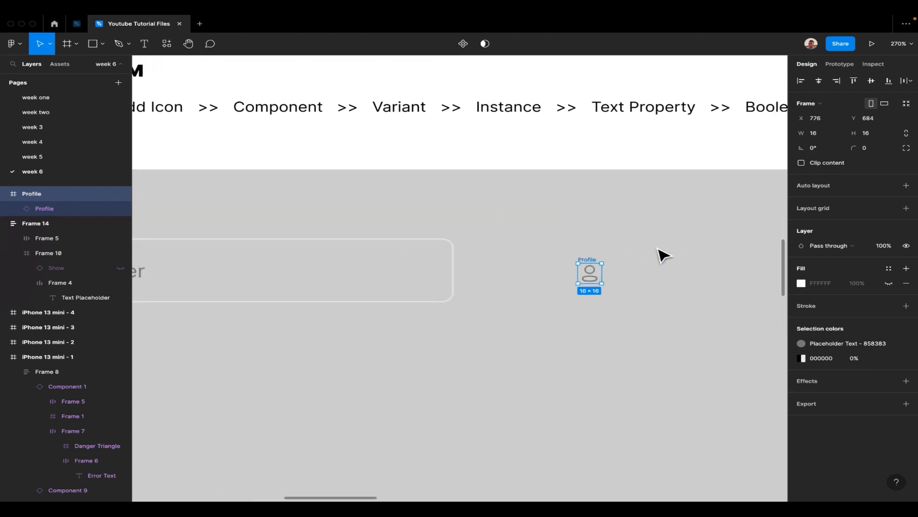
pyautogui.hscroll(-1, 646, 273)
# Run the Iconly plugin to browse its icon library
pyautogui.click(19, 46)
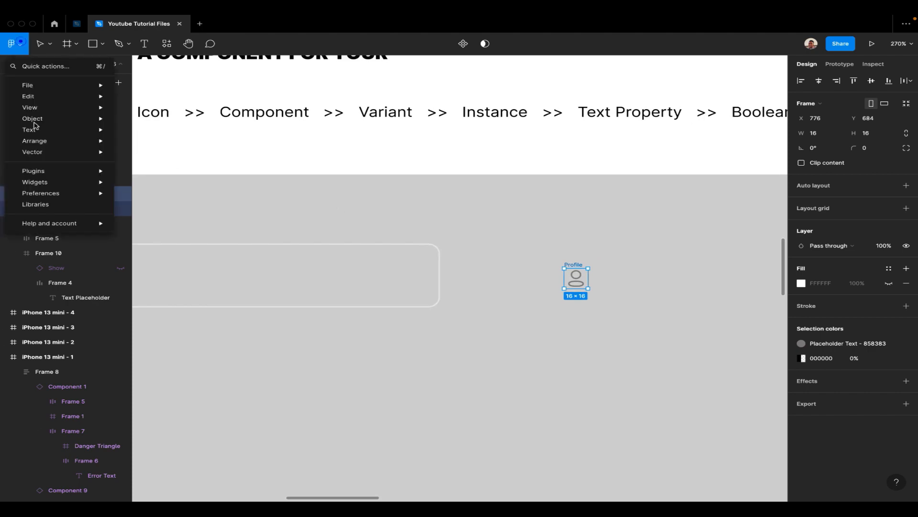
pyautogui.moveTo(43, 171)
pyautogui.click(192, 192)
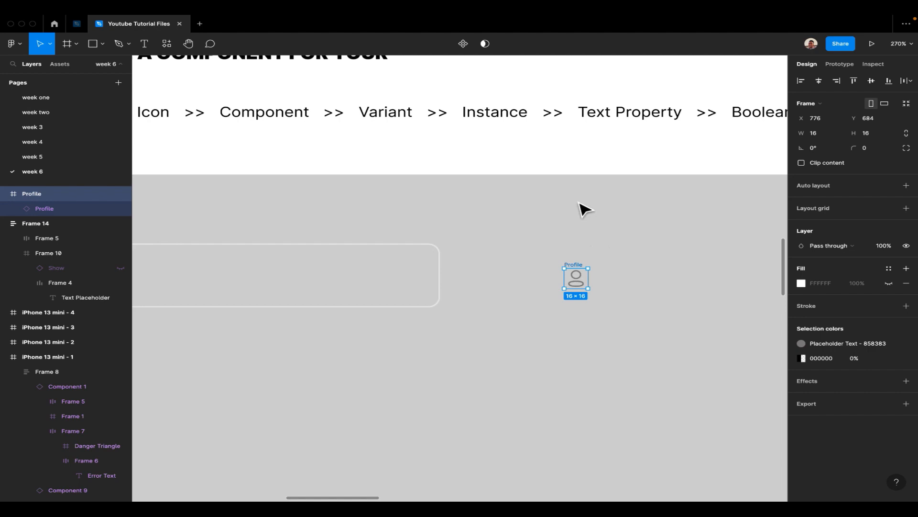
pyautogui.click(20, 44)
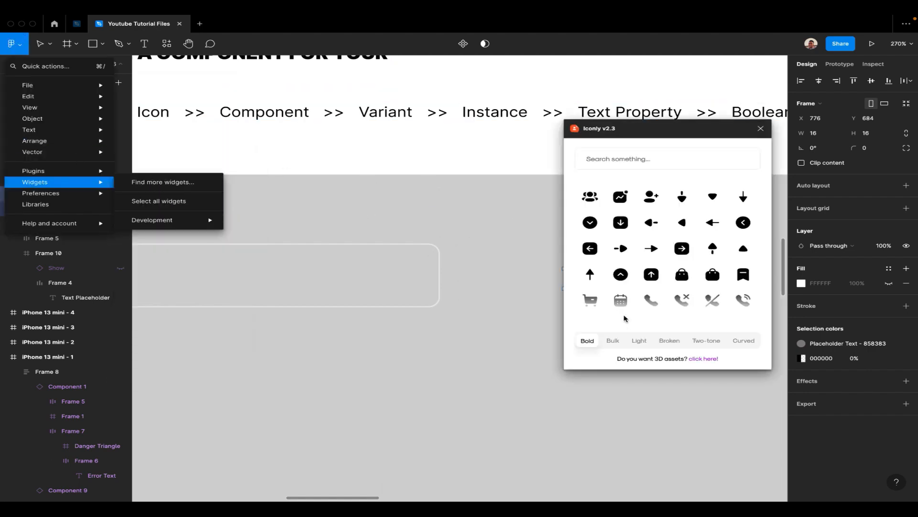
# Add the Unlock icon from Iconly's Light set to the canvas and place it beside the Profile icon
pyautogui.click(633, 341)
pyautogui.scroll(-2, 657, 297)
pyautogui.scroll(-8, 657, 293)
pyautogui.scroll(2, 658, 293)
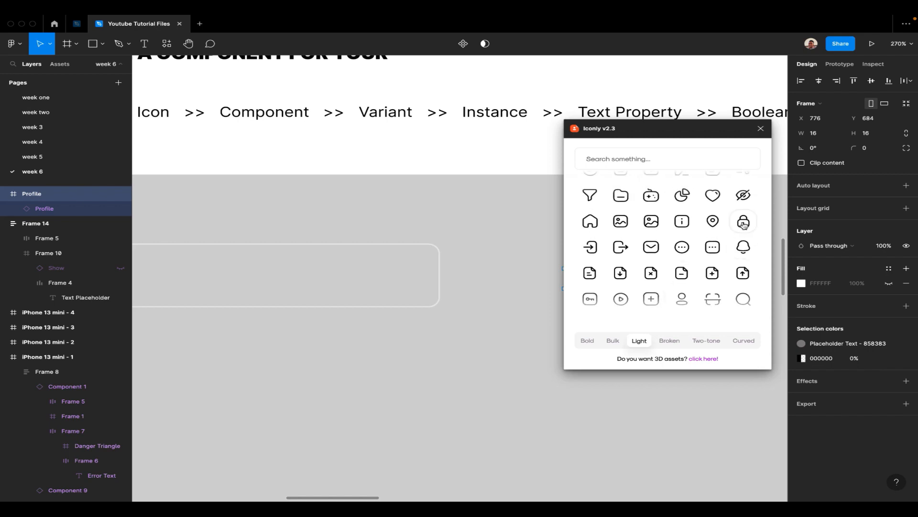
pyautogui.scroll(-4, 743, 225)
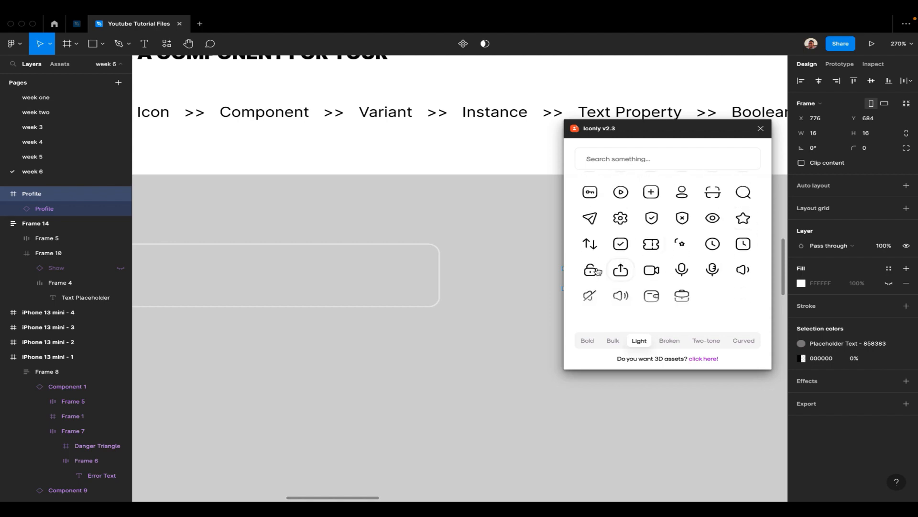
pyautogui.moveTo(478, 236); pyautogui.dragTo(486, 242)
pyautogui.hscroll(8, 486, 242)
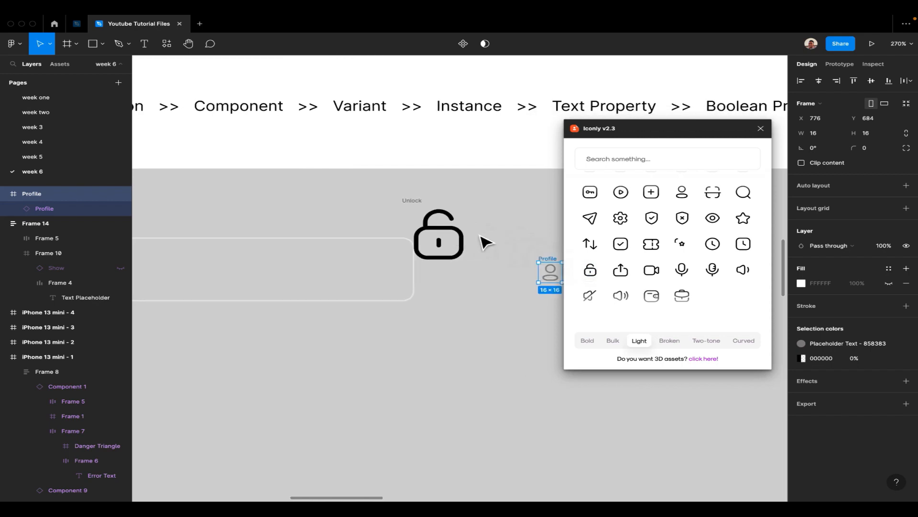
pyautogui.moveTo(264, 198); pyautogui.dragTo(432, 244)
# Resize the Unlock icon proportionally to 16 × 16 to match the Profile icon and move it to X 796, Y 686
pyautogui.click(386, 252)
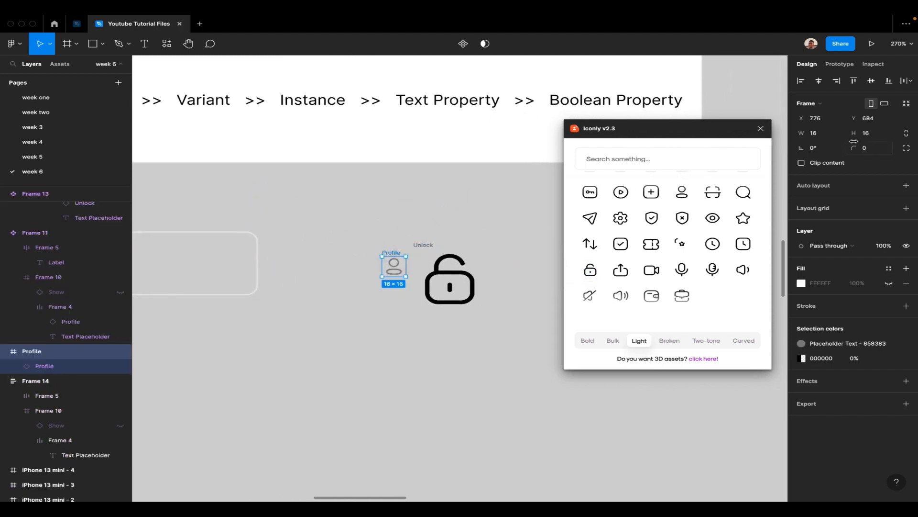
pyautogui.click(426, 244)
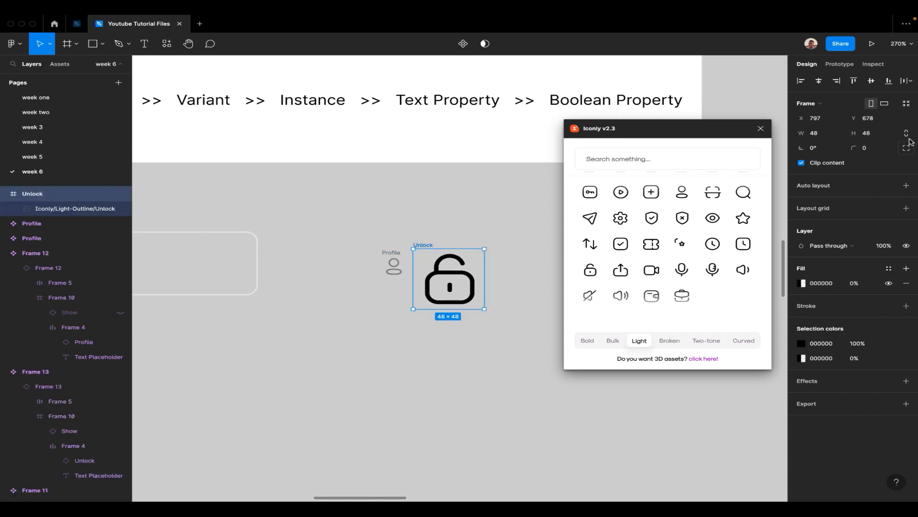
pyautogui.press('Return')
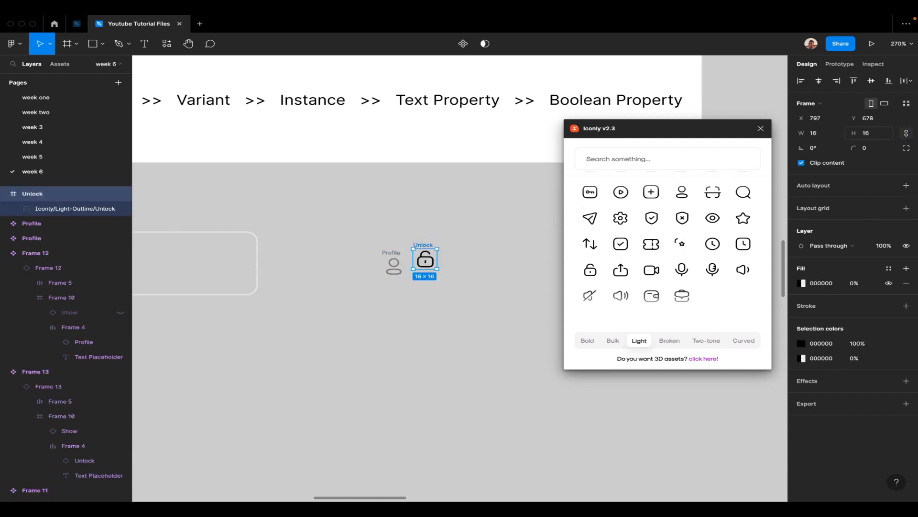
pyautogui.moveTo(426, 244); pyautogui.dragTo(425, 255)
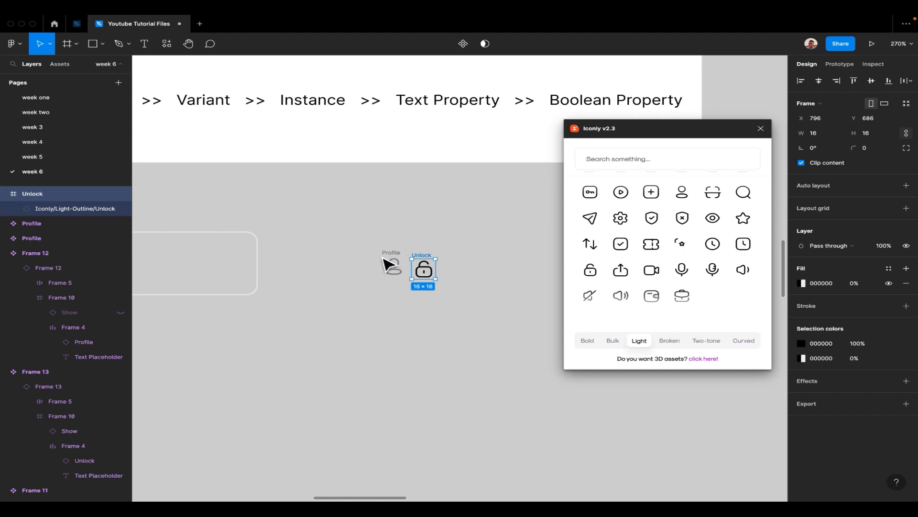
# Apply the Placeholder Text - 858383 color style to the Unlock icon's black selection color and deselect it
pyautogui.click(387, 249)
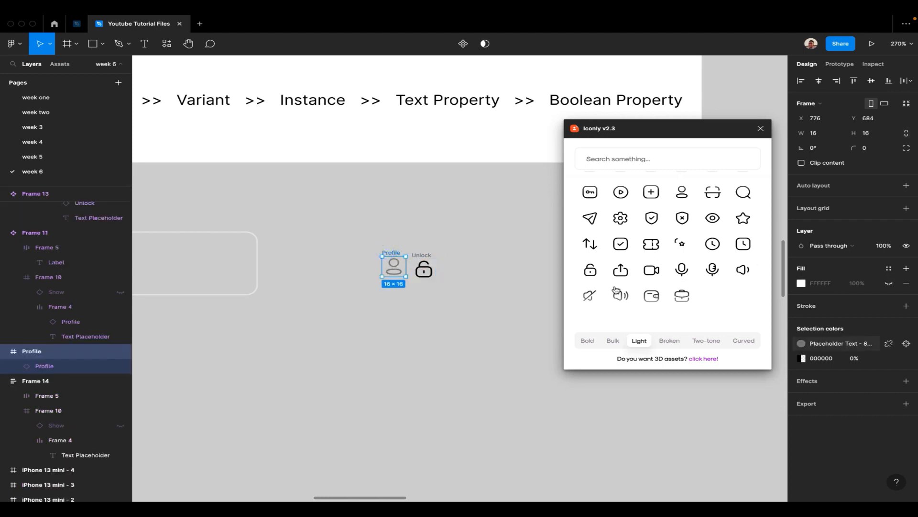
pyautogui.click(418, 254)
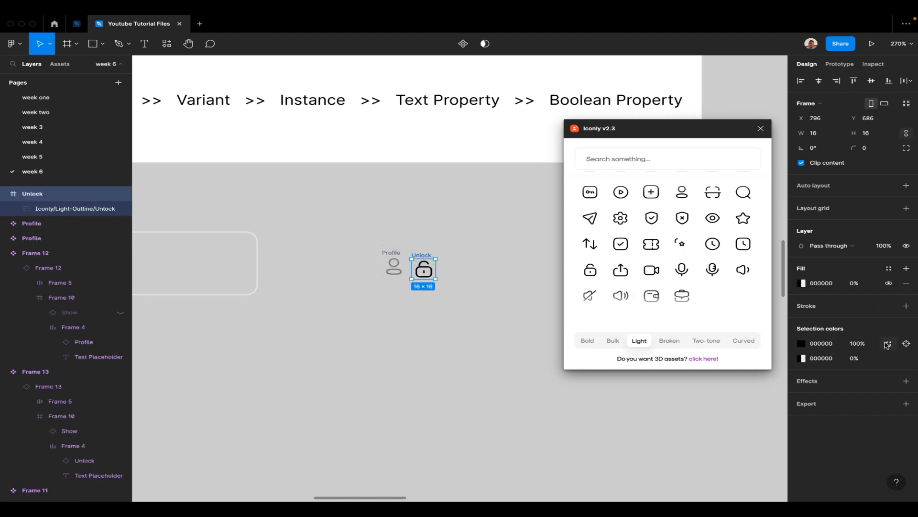
pyautogui.click(887, 344)
pyautogui.scroll(-5, 722, 479)
pyautogui.scroll(-3, 721, 479)
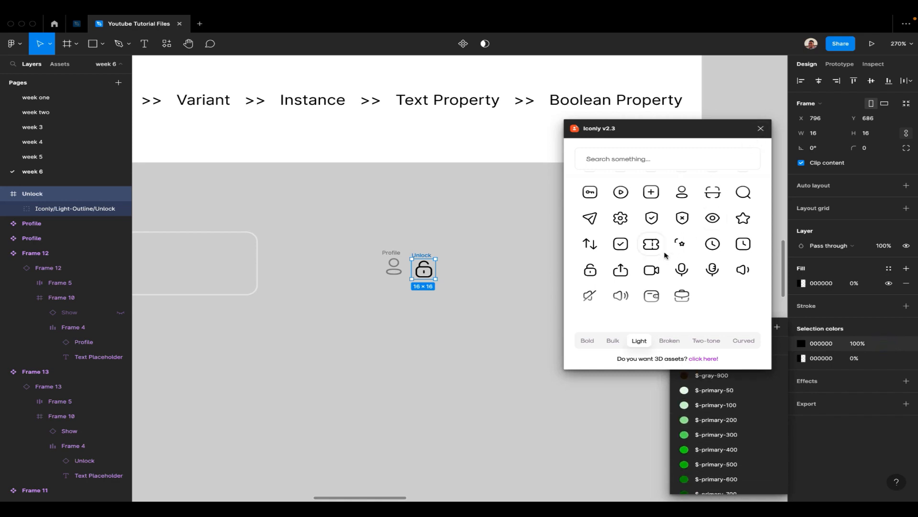
pyautogui.moveTo(701, 135); pyautogui.dragTo(600, 71)
pyautogui.scroll(-2, 722, 431)
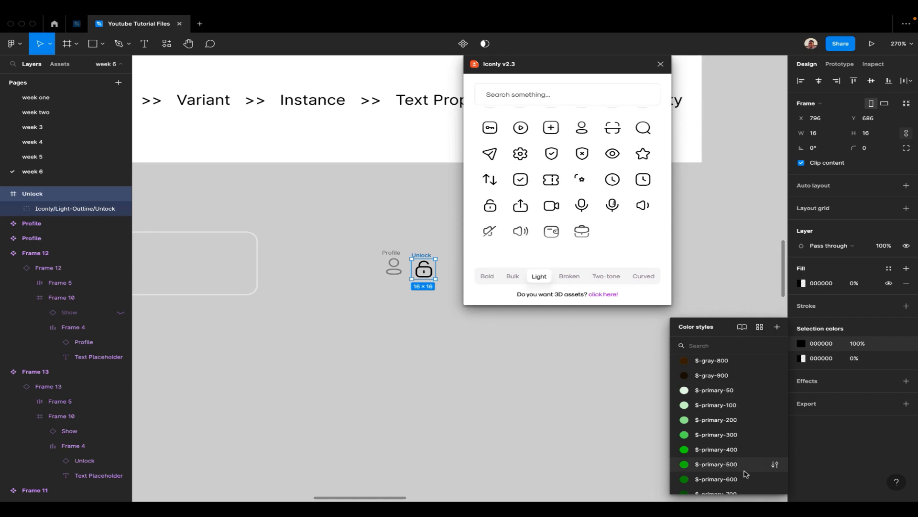
pyautogui.click(716, 344)
pyautogui.write('pla')
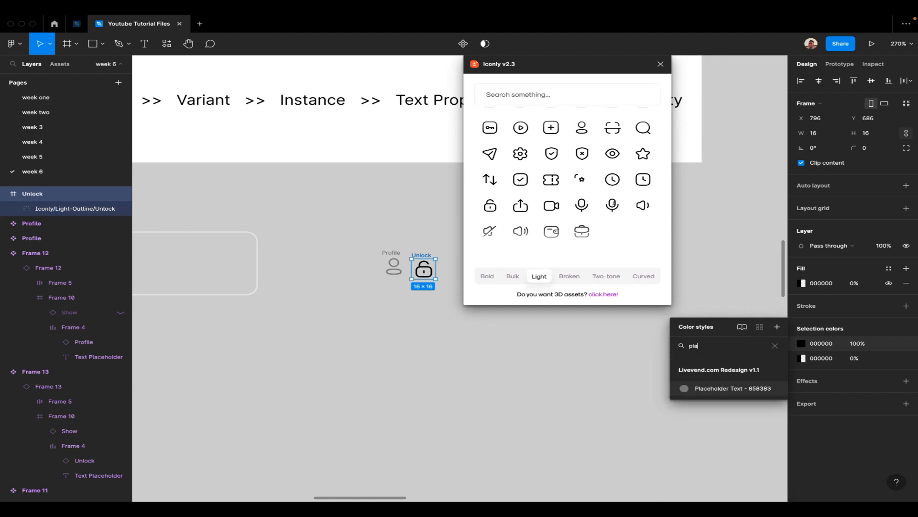
pyautogui.click(743, 388)
pyautogui.click(476, 323)
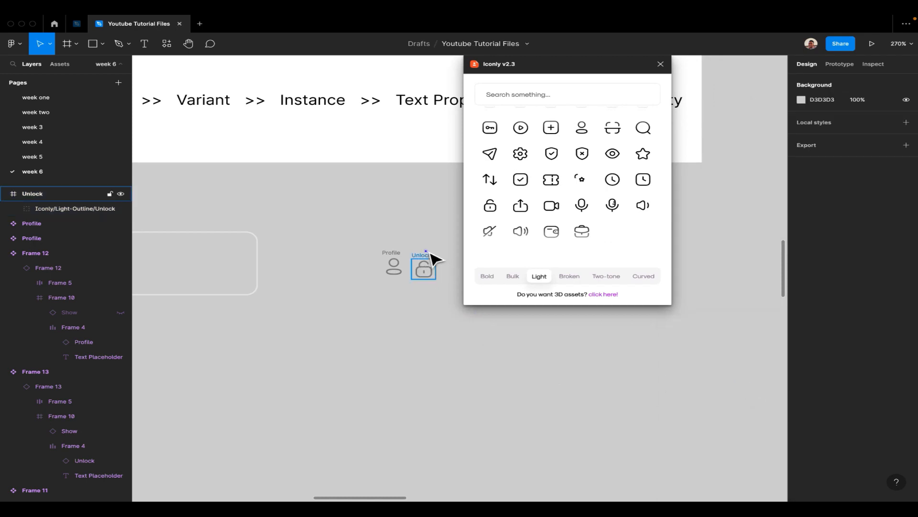
# Move the Unlock icon to X 795, Y 684 and add Iconly's Light Arrow - Down 2 icon above the Profile and Unlock icons
pyautogui.moveTo(431, 254); pyautogui.dragTo(430, 247)
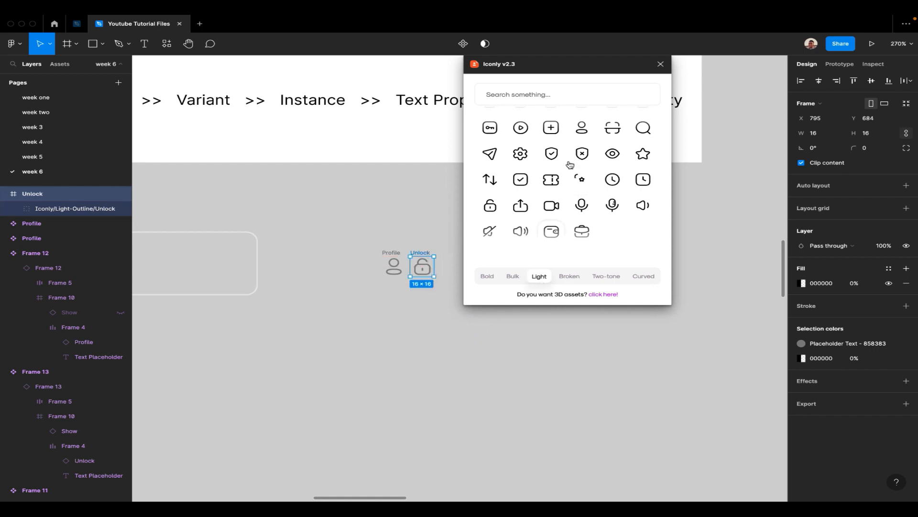
pyautogui.scroll(15, 569, 165)
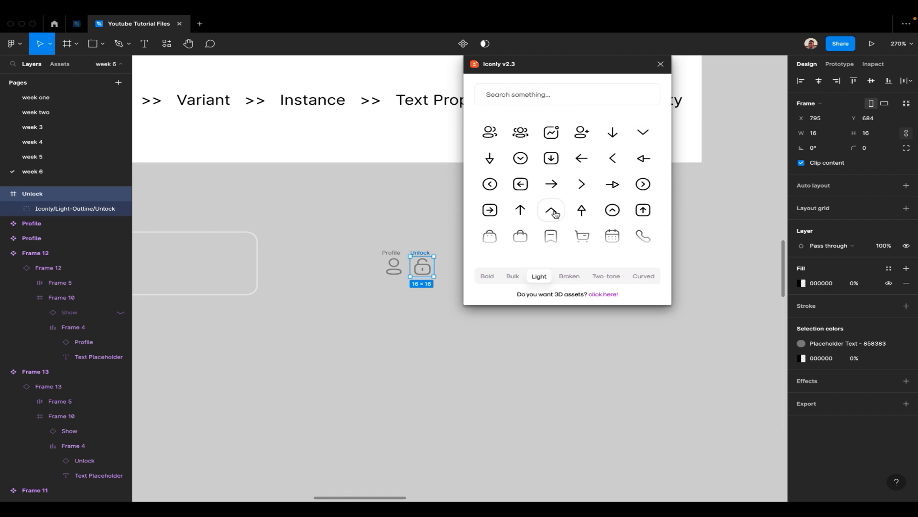
pyautogui.moveTo(548, 160); pyautogui.dragTo(402, 219)
# Resize the Arrow - Down 2 icon proportionally to 16 × 16 and move it to X 792, Y 644
pyautogui.click(401, 195)
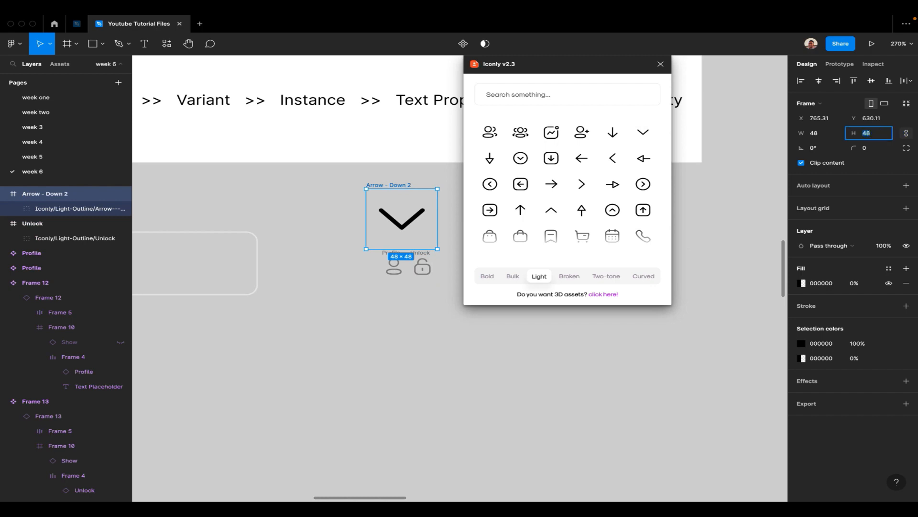
pyautogui.write('16')
pyautogui.press('Return')
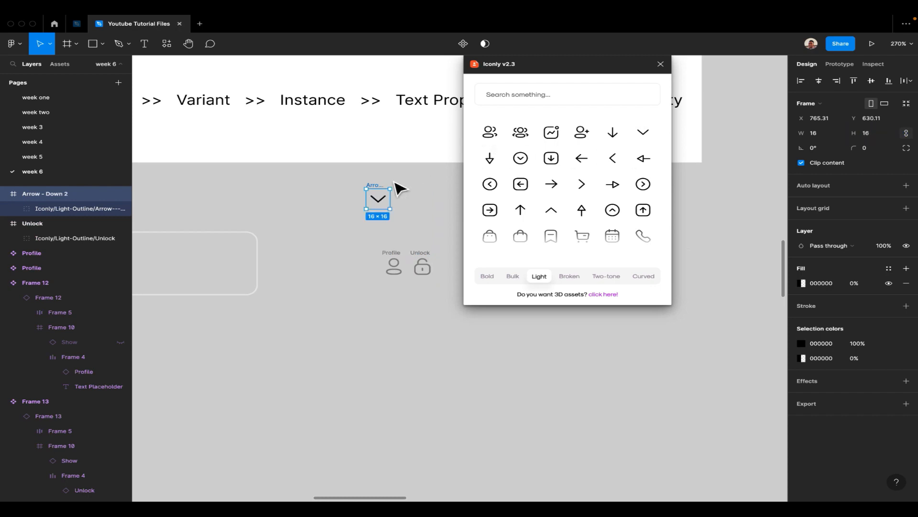
pyautogui.moveTo(380, 191); pyautogui.dragTo(420, 210)
# Search the Iconly library for "eye", then clear the search and close the plugin
pyautogui.scroll(-3, 576, 206)
pyautogui.scroll(-5, 575, 206)
pyautogui.scroll(7, 576, 206)
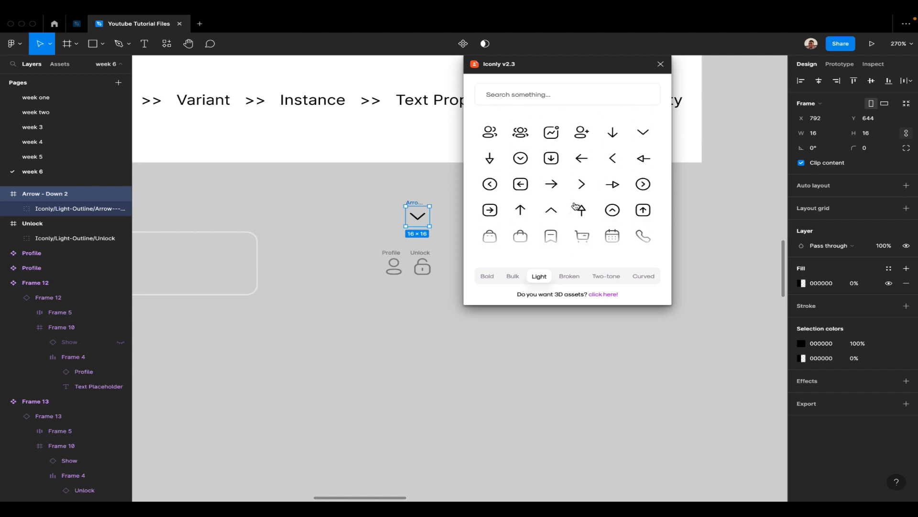
pyautogui.write('eye')
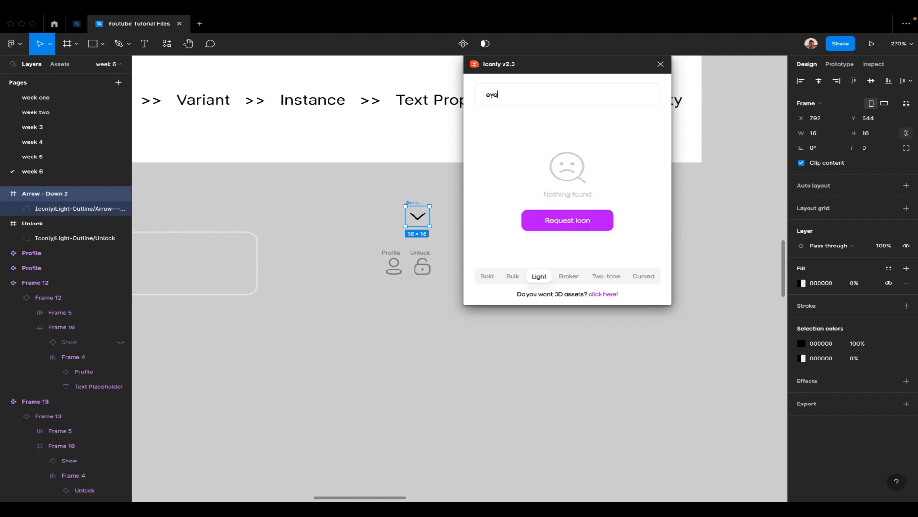
pyautogui.press('BackSpace')
pyautogui.press('BackSpace')
pyautogui.press('BackSpace')
pyautogui.scroll(-3, 546, 158)
pyautogui.scroll(3, 547, 157)
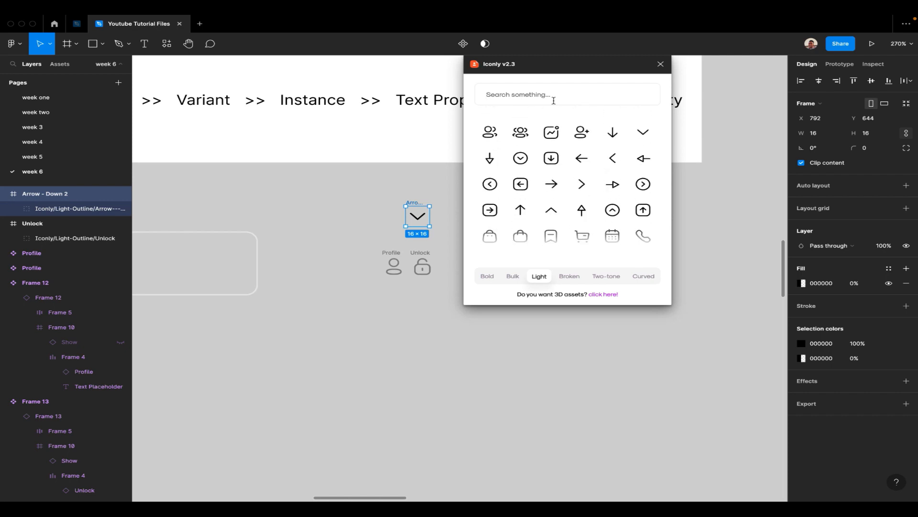
pyautogui.click(661, 64)
# Apply the Placeholder Text - 858383 color style to the Arrow - Down 2 icon's black selection color and deselect it
pyautogui.scroll(5, 663, 218)
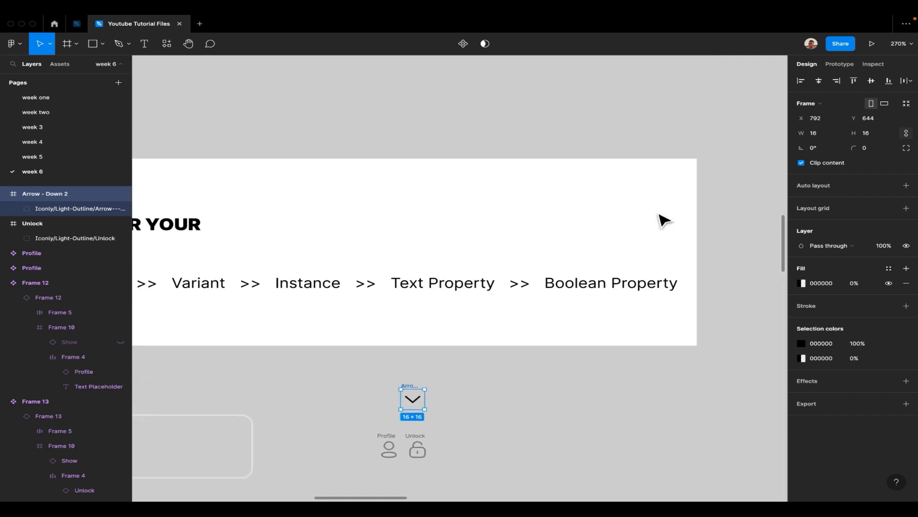
pyautogui.click(888, 343)
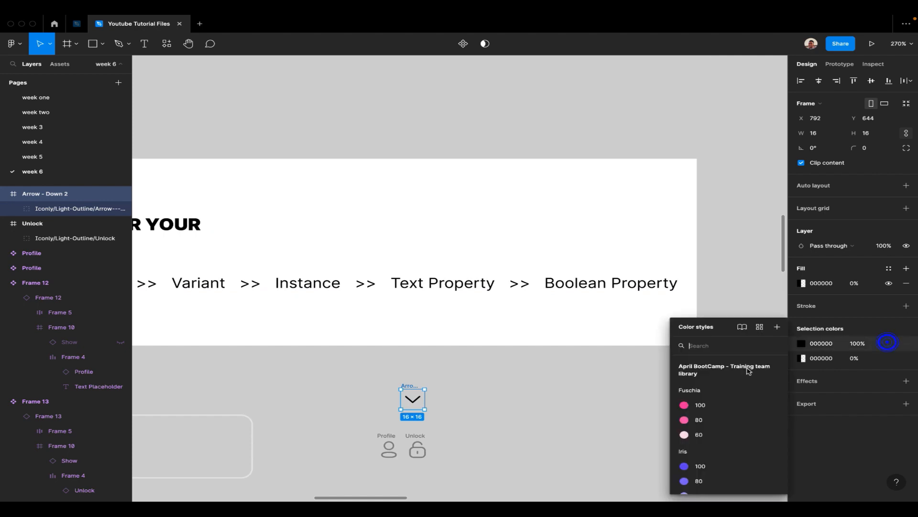
pyautogui.write('pla')
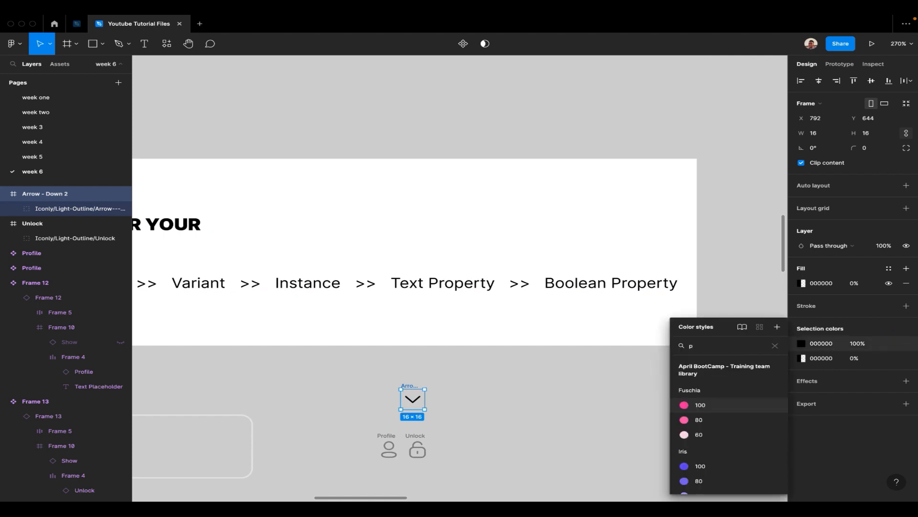
pyautogui.click(732, 388)
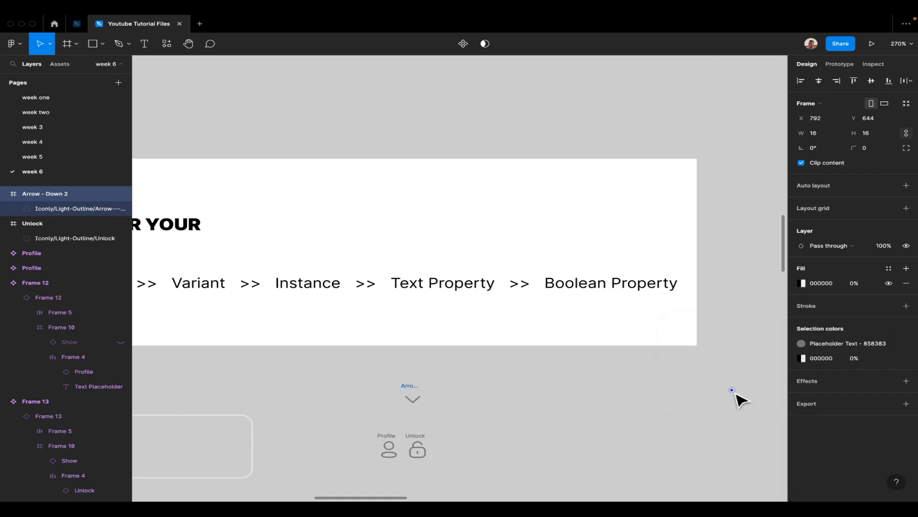
pyautogui.click(456, 412)
# Copy the Show and Danger Triangle icon components and paste them as instances beside the Arrow - Down 2, Profile and Unlock icons
pyautogui.scroll(8, 463, 418)
pyautogui.hscroll(10, 463, 417)
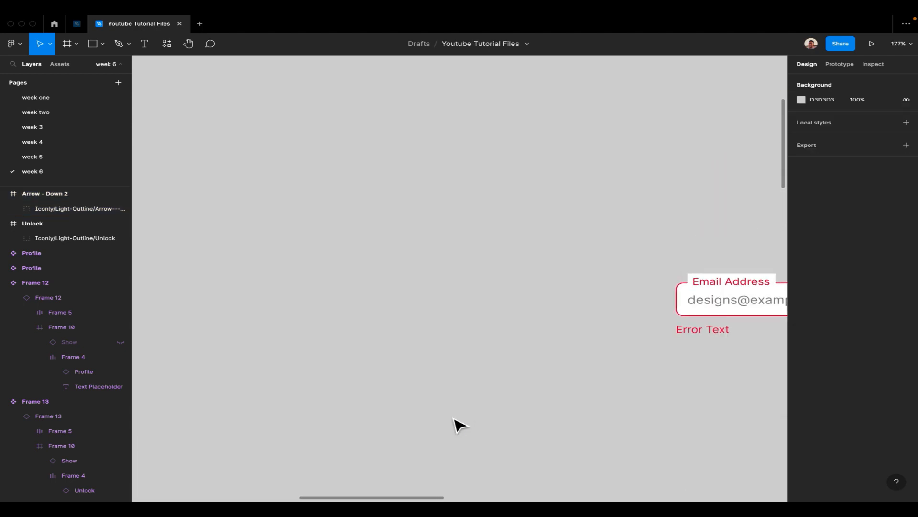
pyautogui.scroll(-3, 456, 424)
pyautogui.hscroll(-5, 457, 424)
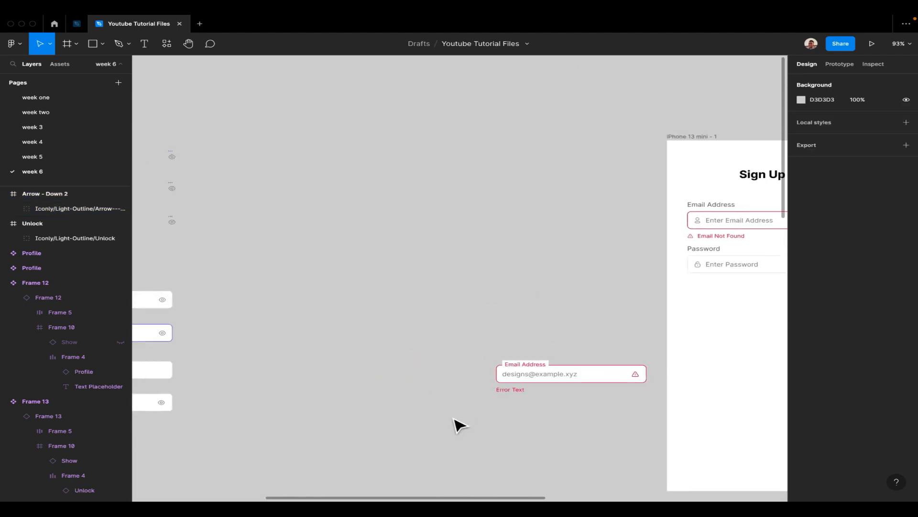
pyautogui.scroll(-3, 456, 424)
pyautogui.hscroll(5, 457, 425)
pyautogui.scroll(5, 562, 203)
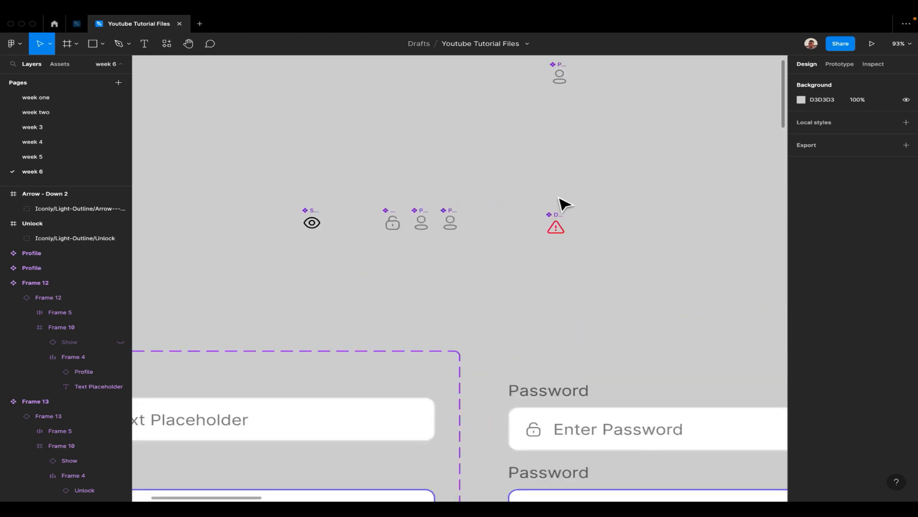
pyautogui.click(556, 226)
pyautogui.keyDown('shift'); pyautogui.click(309, 217); pyautogui.keyUp('shift')
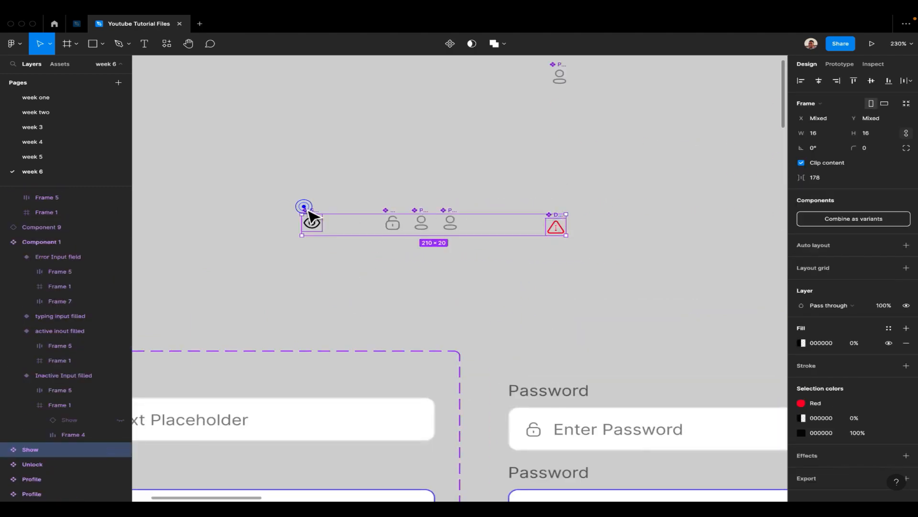
pyautogui.scroll(-8, 432, 306)
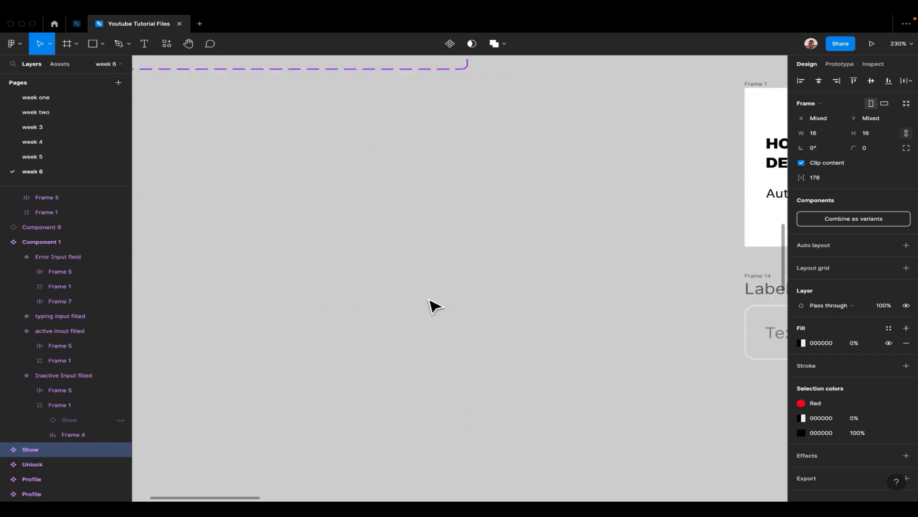
pyautogui.scroll(-3, 433, 305)
pyautogui.hscroll(4, 445, 298)
pyautogui.scroll(3, 459, 296)
pyautogui.hscroll(4, 503, 287)
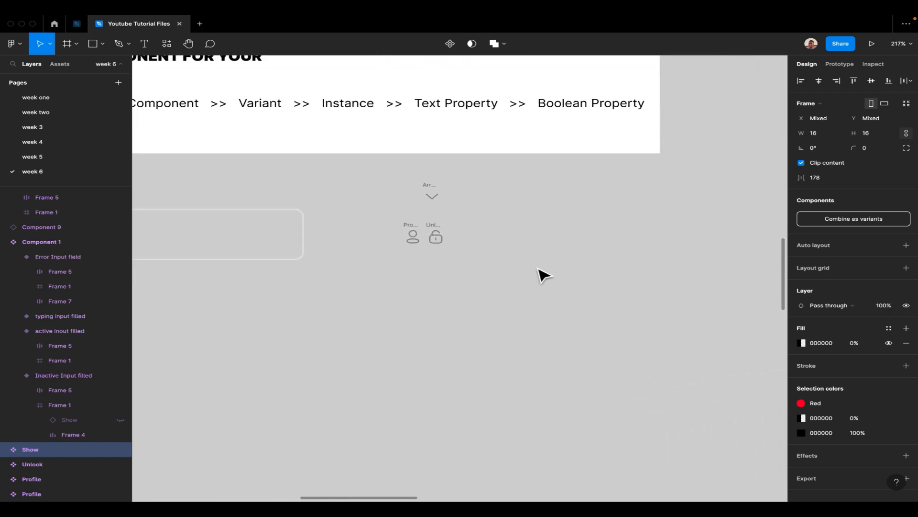
pyautogui.click(540, 272)
pyautogui.hotkey('ctrl', 'v')
pyautogui.moveTo(469, 276); pyautogui.dragTo(592, 221)
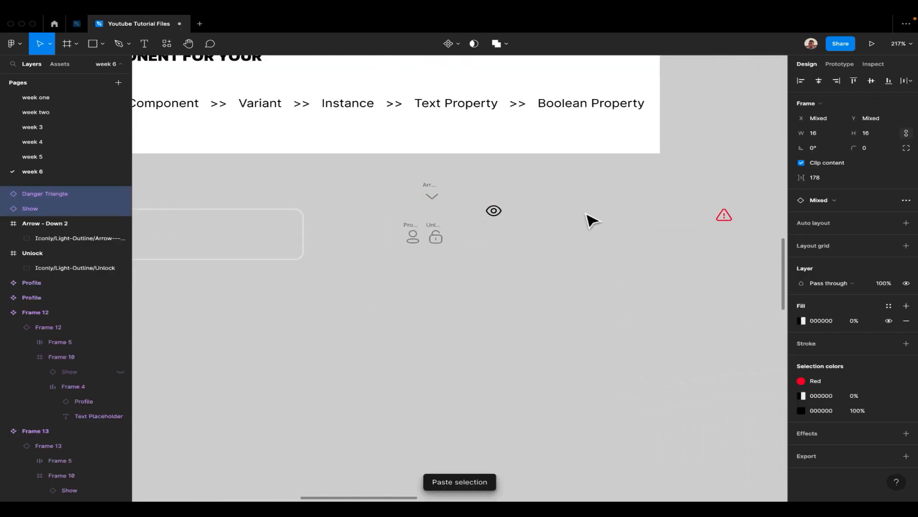
# Detach the pasted Show icon from its main component and deselect it
pyautogui.click(500, 210)
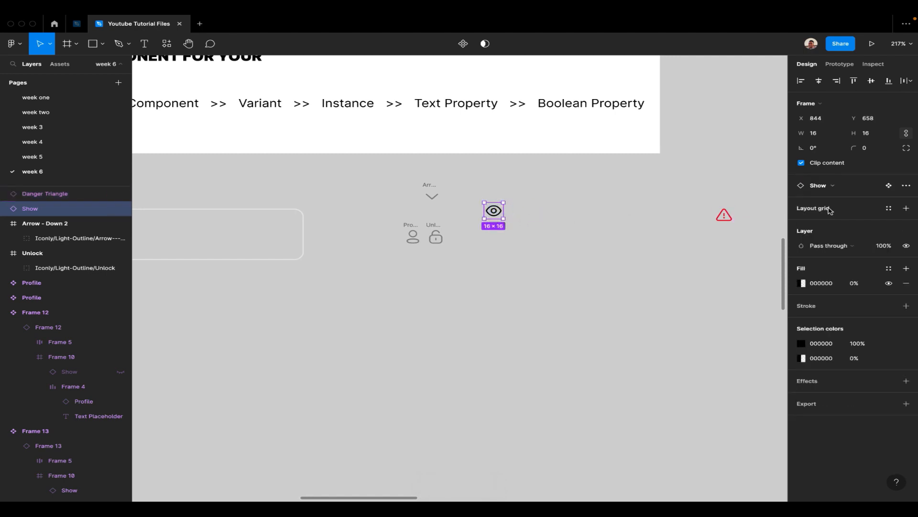
pyautogui.click(907, 186)
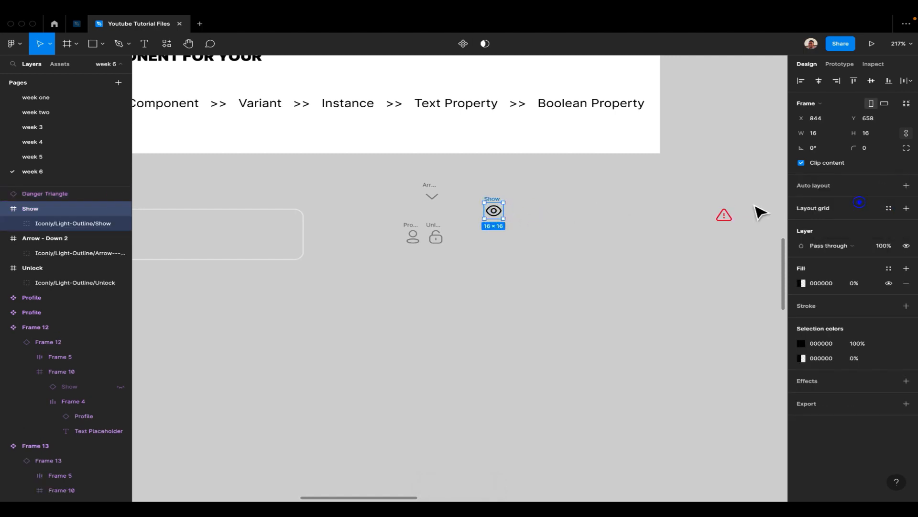
pyautogui.click(614, 191)
# Detach the Danger Triangle instance from its main component and place the icon close beside the Show icon
pyautogui.moveTo(726, 212); pyautogui.dragTo(565, 211)
pyautogui.click(904, 185)
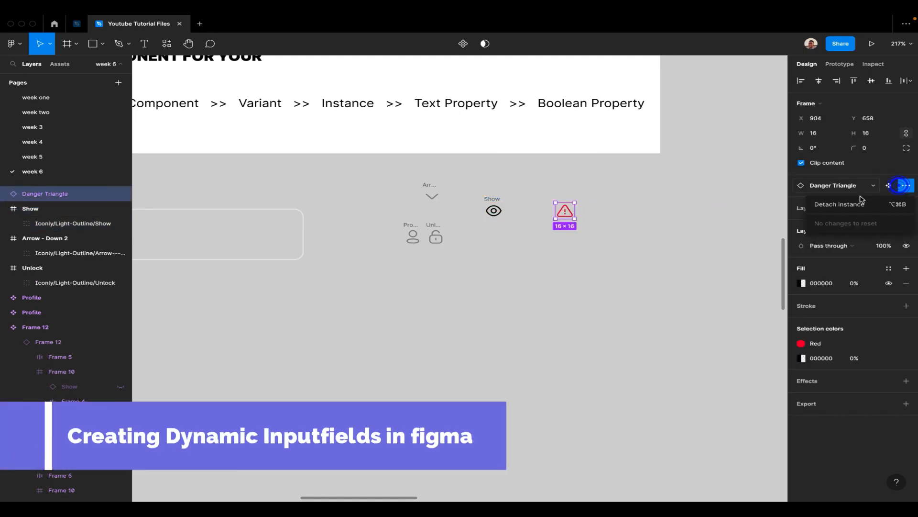
pyautogui.click(856, 204)
pyautogui.click(708, 206)
pyautogui.moveTo(569, 206); pyautogui.dragTo(525, 196)
# Apply the Placeholder Text - 858383 color style to the Show icon's black selection color and deselect it
pyautogui.click(490, 200)
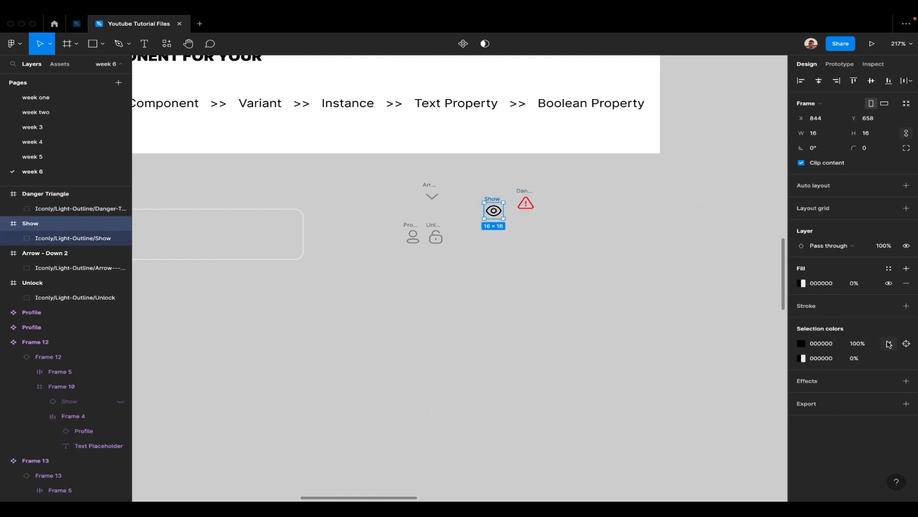
pyautogui.click(888, 343)
pyautogui.write('plac')
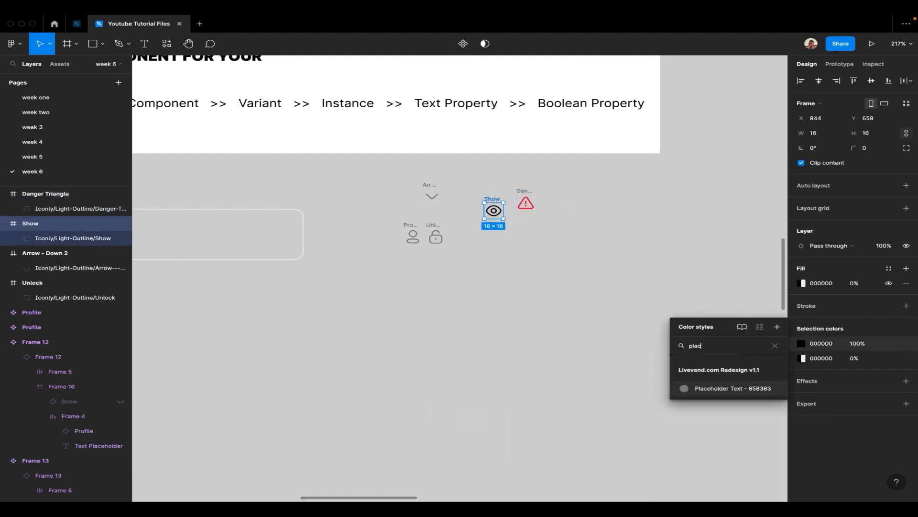
pyautogui.click(728, 386)
pyautogui.click(652, 349)
pyautogui.scroll(2, 650, 350)
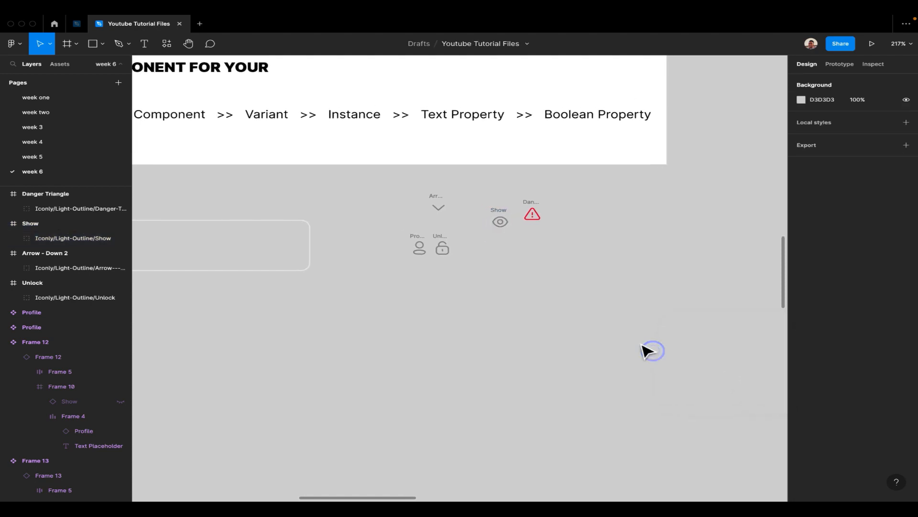
# Browse the color style libraries available for the Show icon's 0% black selection color, and close the list without applying any style
pyautogui.click(509, 217)
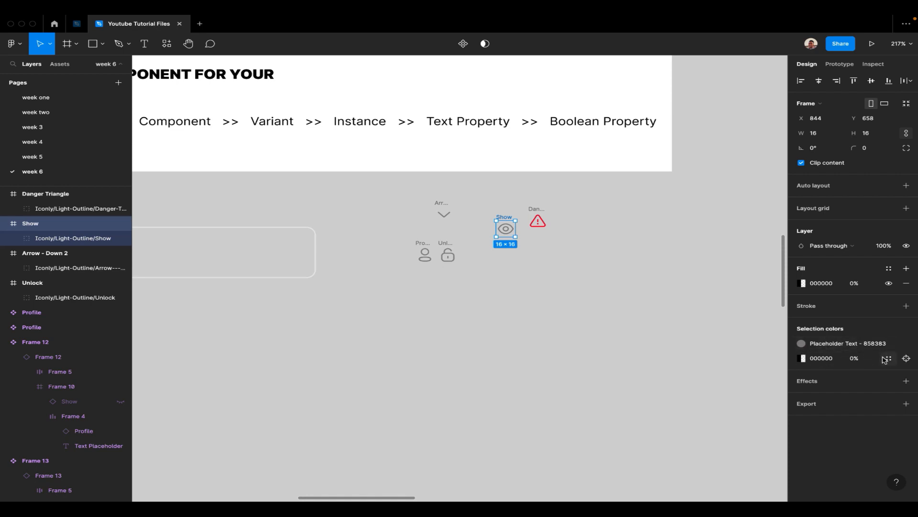
pyautogui.click(886, 359)
pyautogui.scroll(-10, 698, 416)
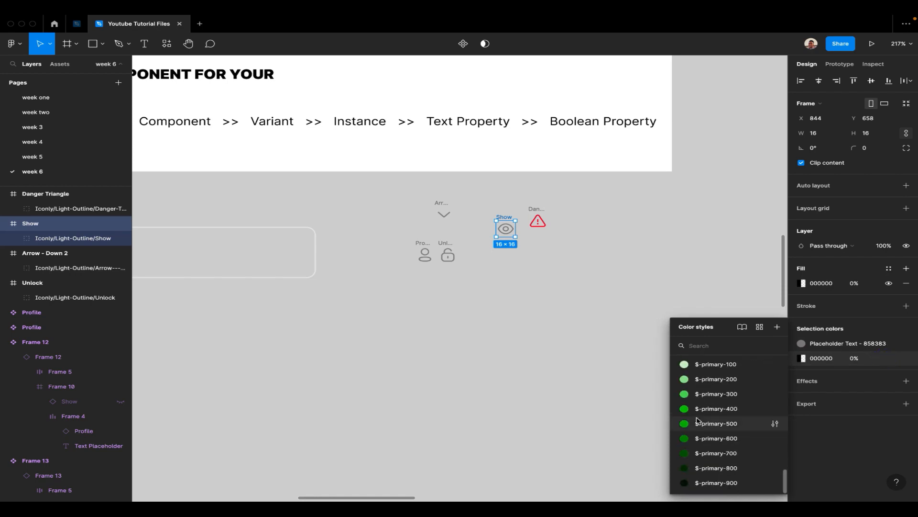
pyautogui.scroll(10, 699, 421)
pyautogui.scroll(-10, 698, 421)
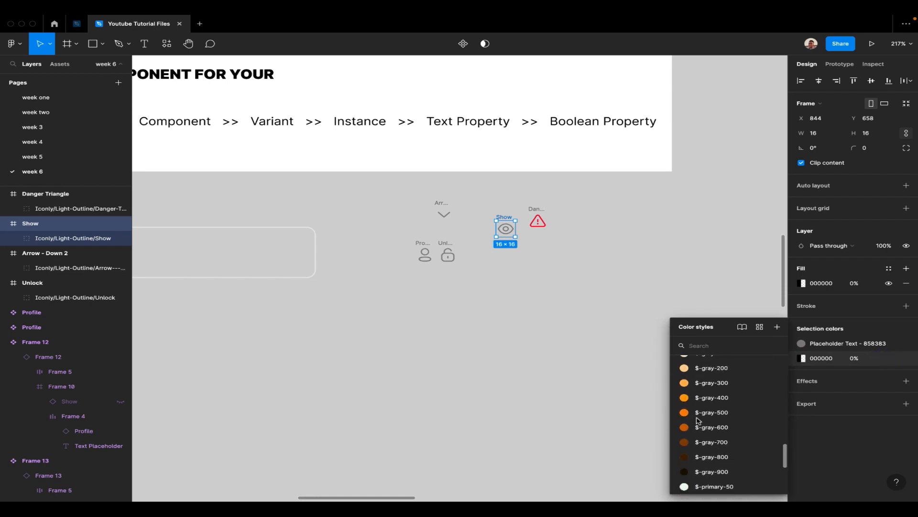
pyautogui.scroll(10, 698, 420)
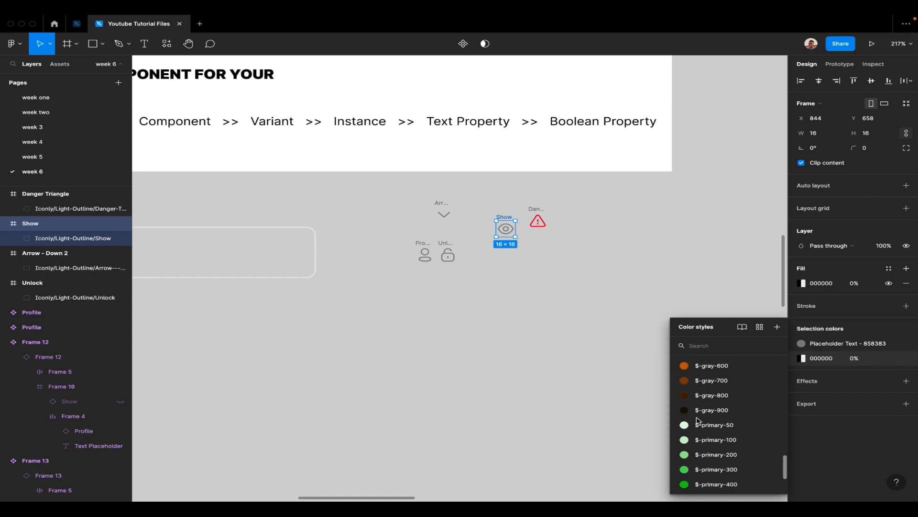
pyautogui.scroll(6, 698, 420)
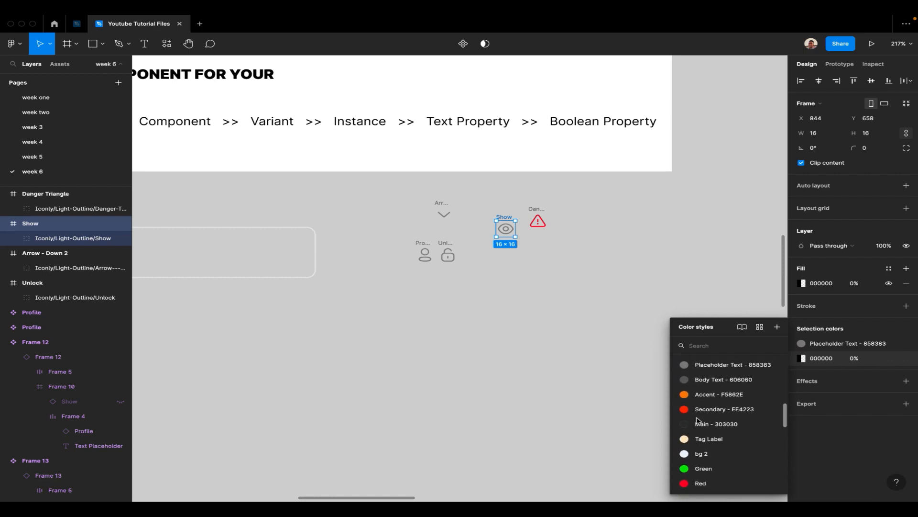
pyautogui.scroll(3, 698, 420)
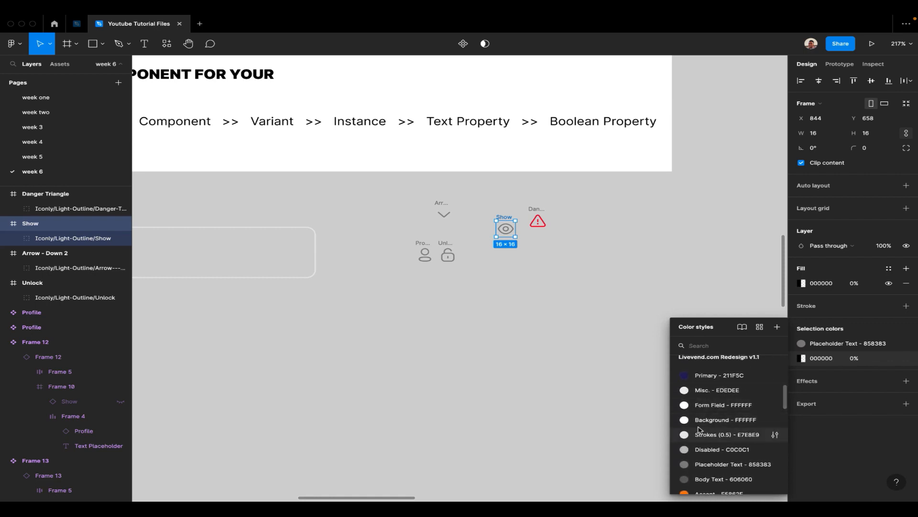
pyautogui.scroll(-3, 706, 444)
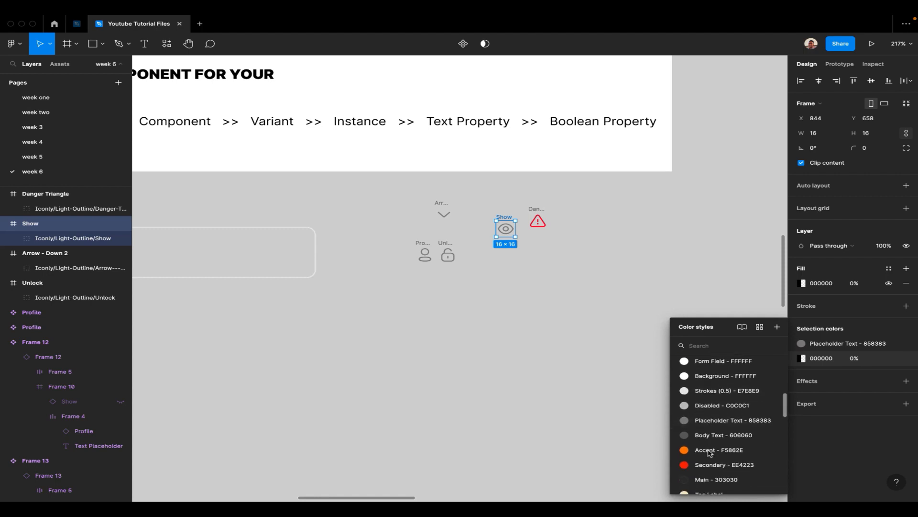
pyautogui.scroll(-5, 710, 453)
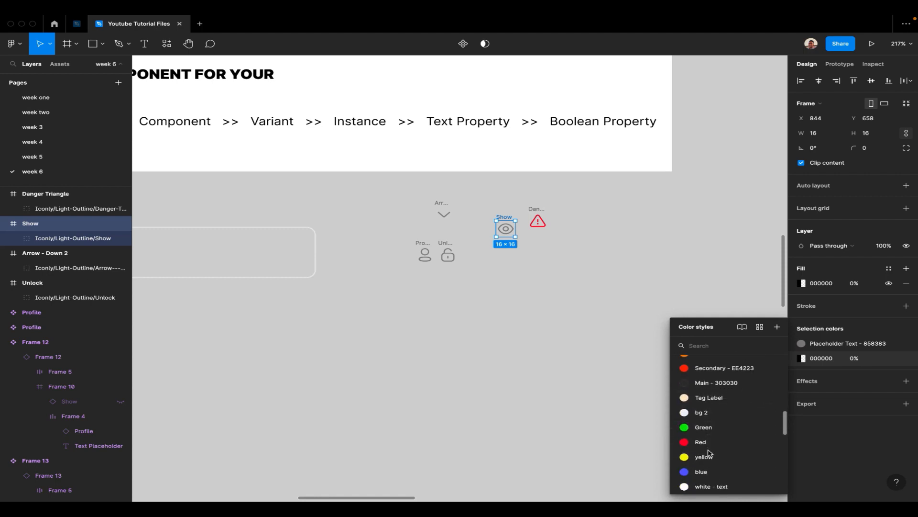
pyautogui.scroll(-5, 706, 431)
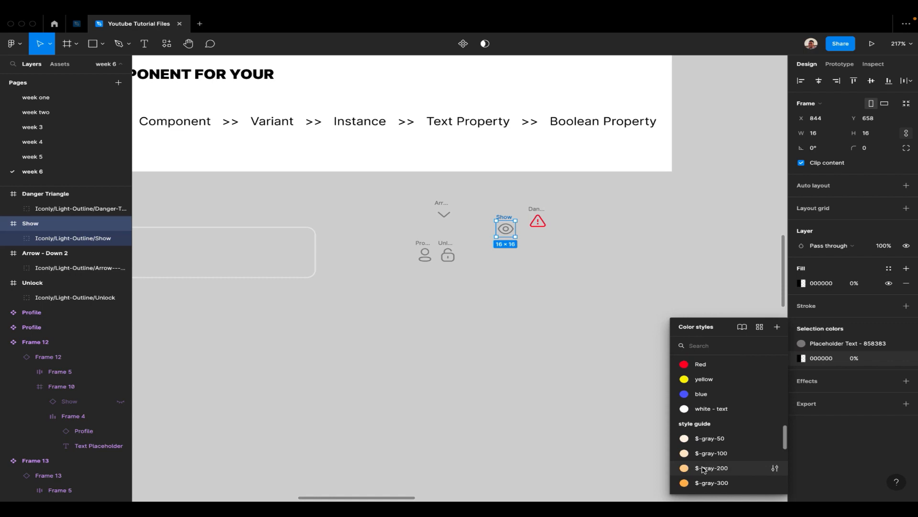
pyautogui.scroll(-10, 703, 460)
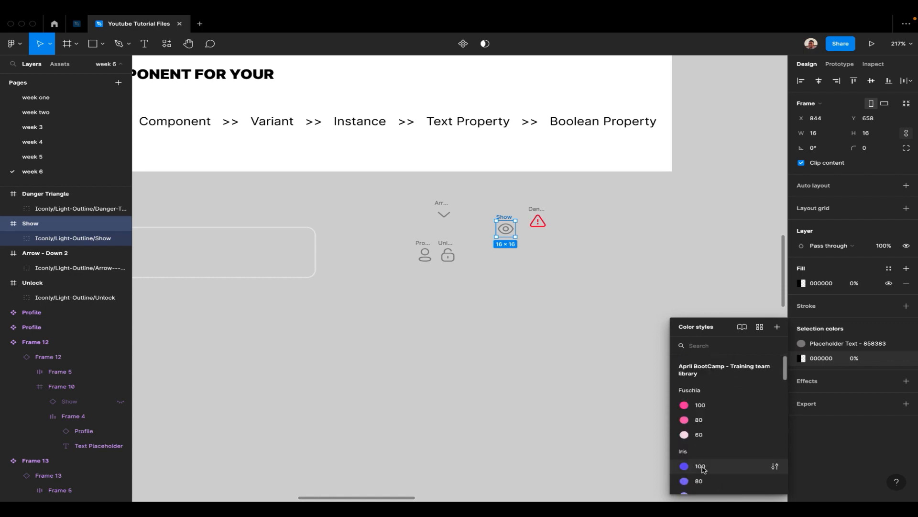
pyautogui.scroll(-10, 697, 463)
pyautogui.click(618, 346)
pyautogui.scroll(2, 592, 295)
pyautogui.hscroll(-3, 592, 295)
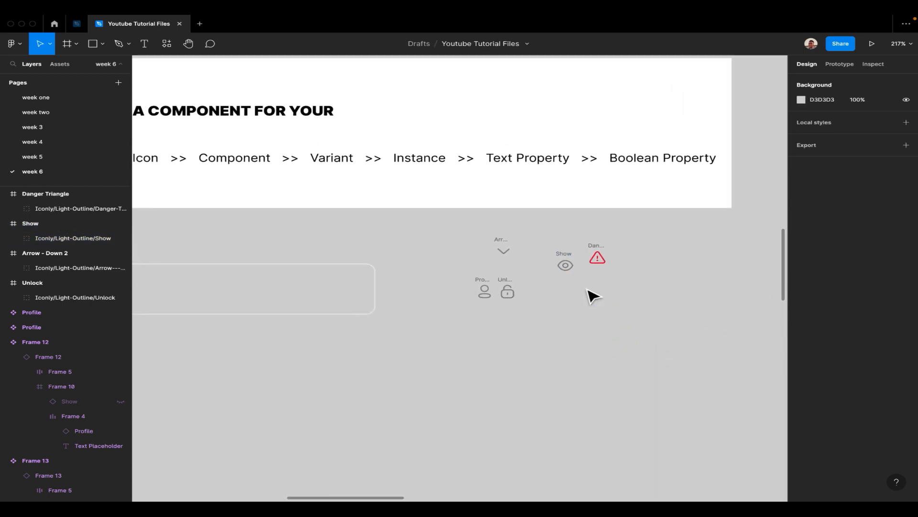
# Move the Show icon into line beside the Unlock icon in the icon row
pyautogui.moveTo(577, 265); pyautogui.dragTo(554, 292)
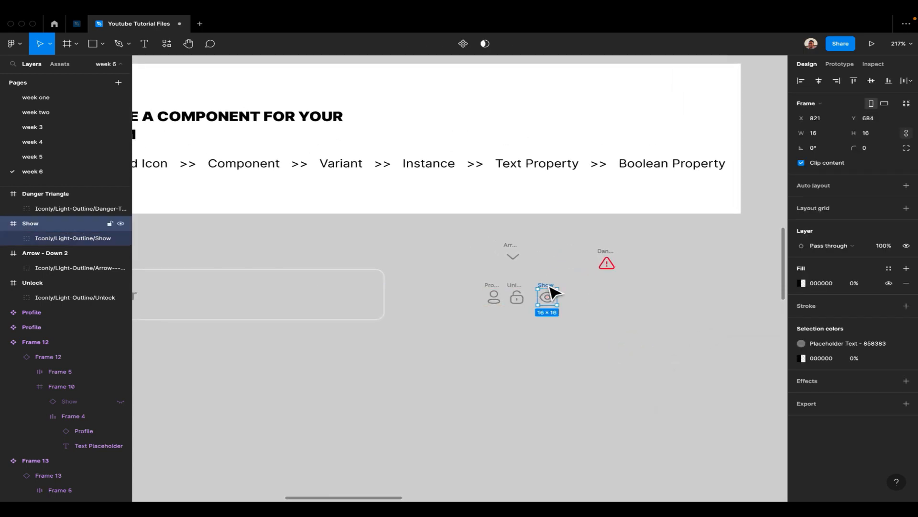
pyautogui.hscroll(-5, 553, 291)
pyautogui.scroll(-1, 554, 291)
pyautogui.hscroll(-2, 555, 291)
pyautogui.doubleClick(270, 263)
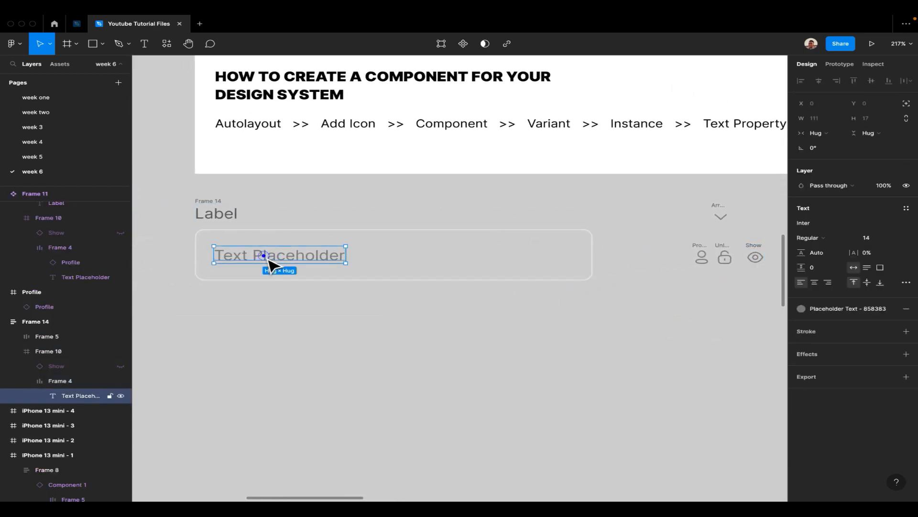
pyautogui.click(314, 306)
# Ungroup Frame 14 so the label frame and the bordered placeholder frame are separate
pyautogui.hscroll(-5, 301, 282)
pyautogui.click(307, 210)
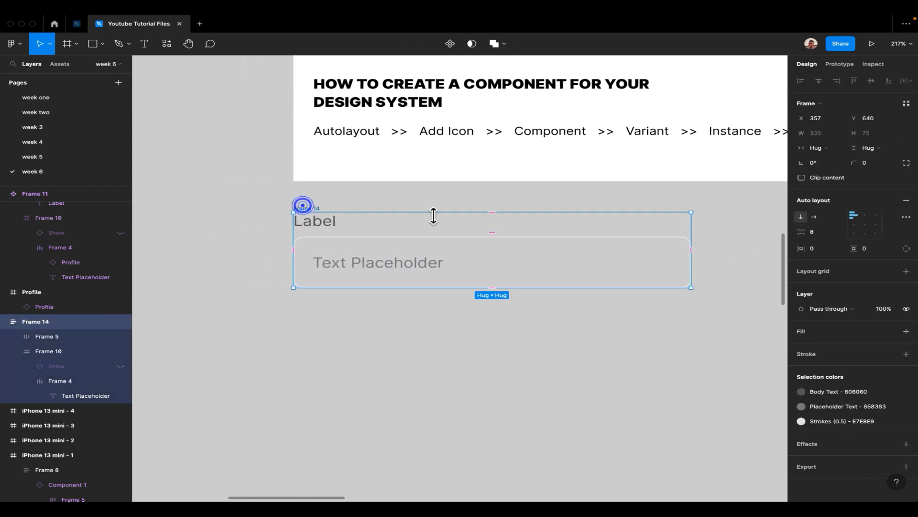
pyautogui.click(311, 223)
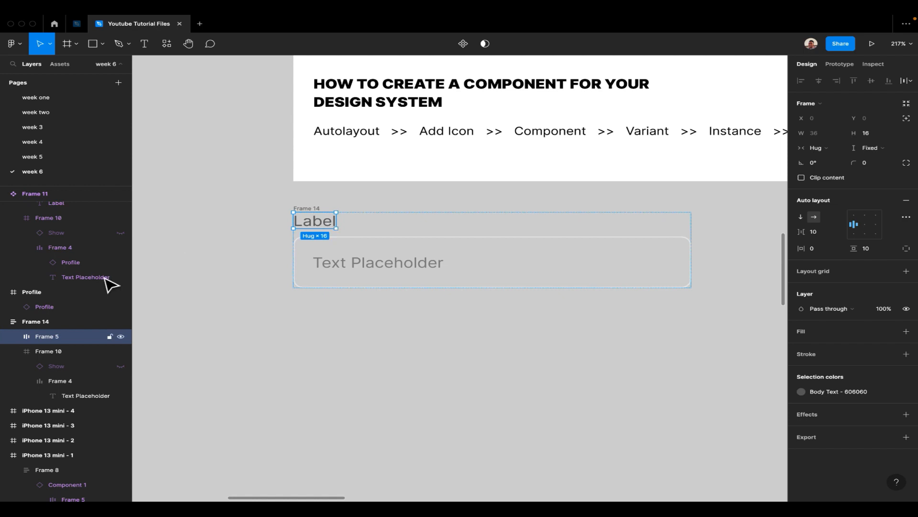
pyautogui.click(328, 221)
pyautogui.click(331, 198)
pyautogui.click(302, 208)
pyautogui.rightClick(301, 196)
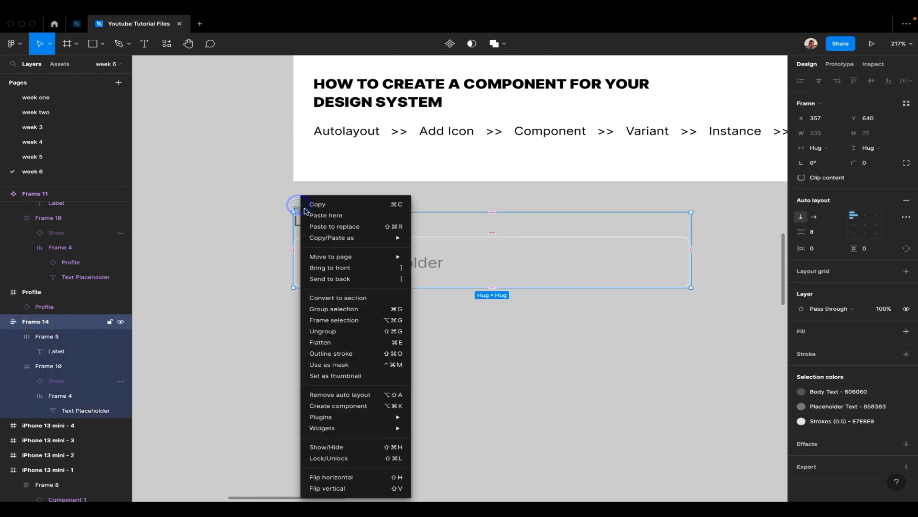
pyautogui.click(351, 331)
pyautogui.click(371, 192)
# Try replacing the Label text in Frame 5 with "shagdadhghdgh", and undo the edit
pyautogui.click(318, 216)
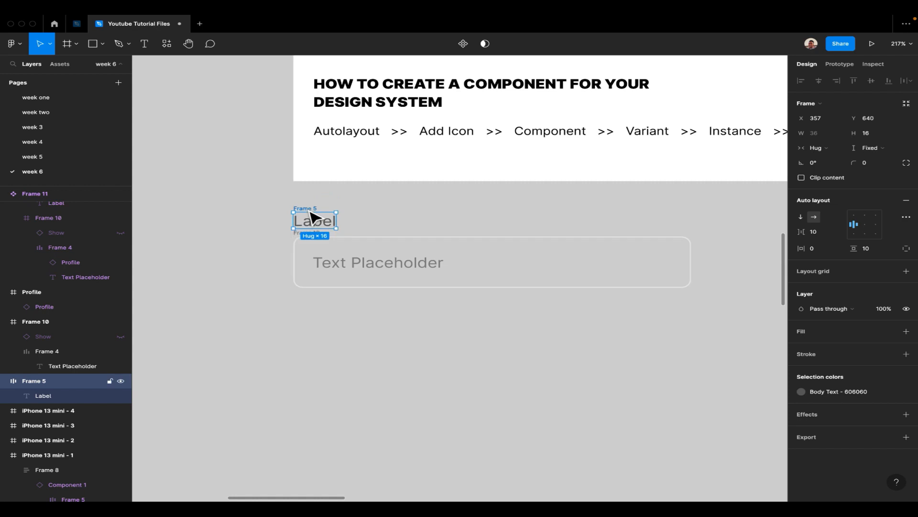
pyautogui.rightClick(56, 385)
pyautogui.click(30, 380)
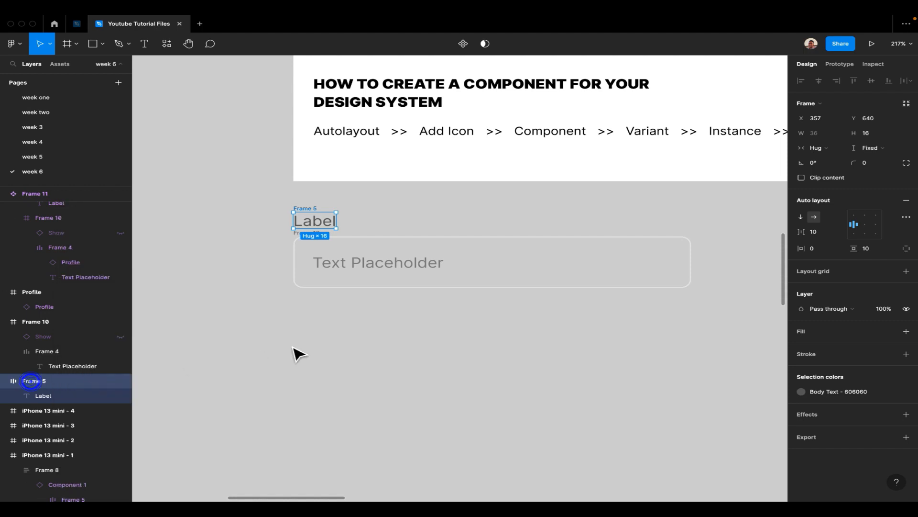
pyautogui.click(332, 227)
pyautogui.doubleClick(332, 228)
pyautogui.write('shagdadhghdgh')
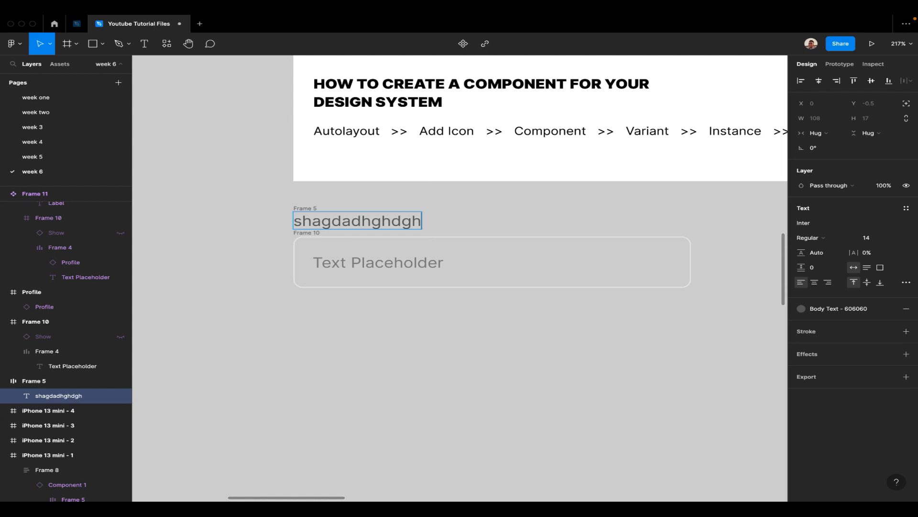
pyautogui.press('super+z')
pyautogui.press('Escape')
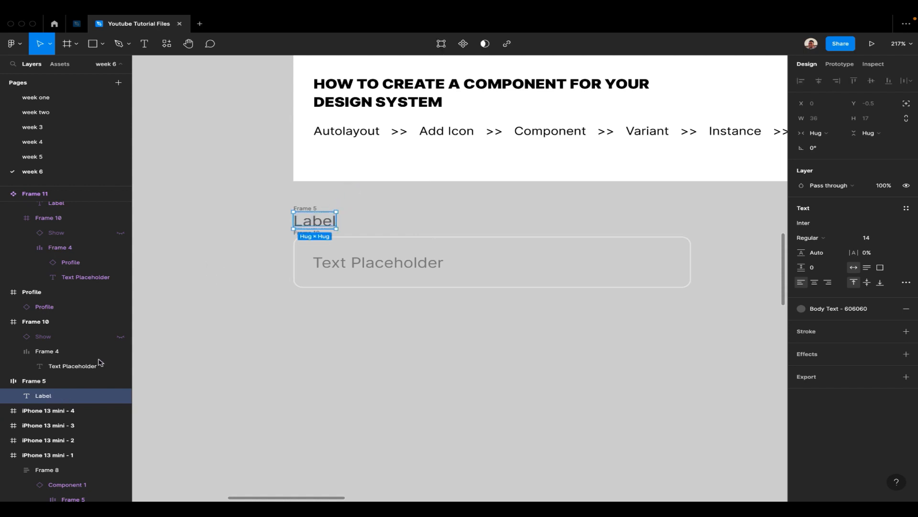
# Rename Frame 5, which holds the label, as "Input Label"
pyautogui.doubleClick(50, 382)
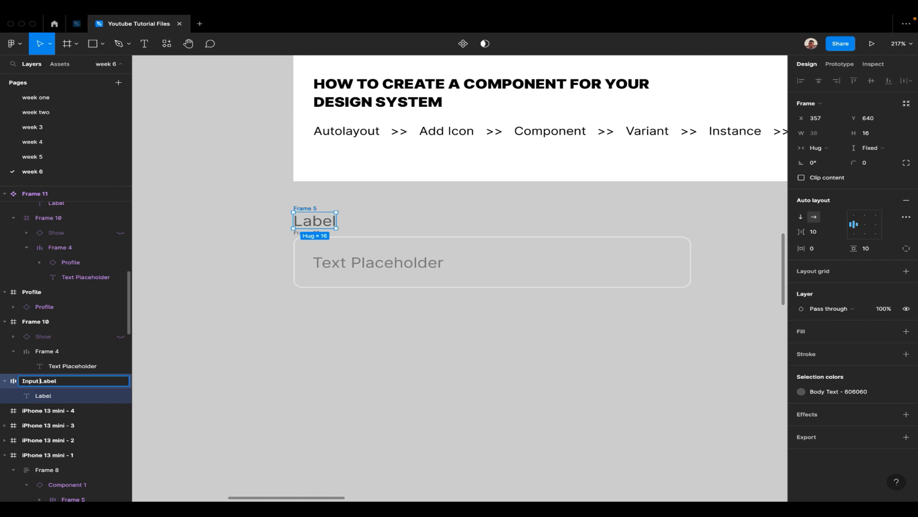
pyautogui.click(244, 355)
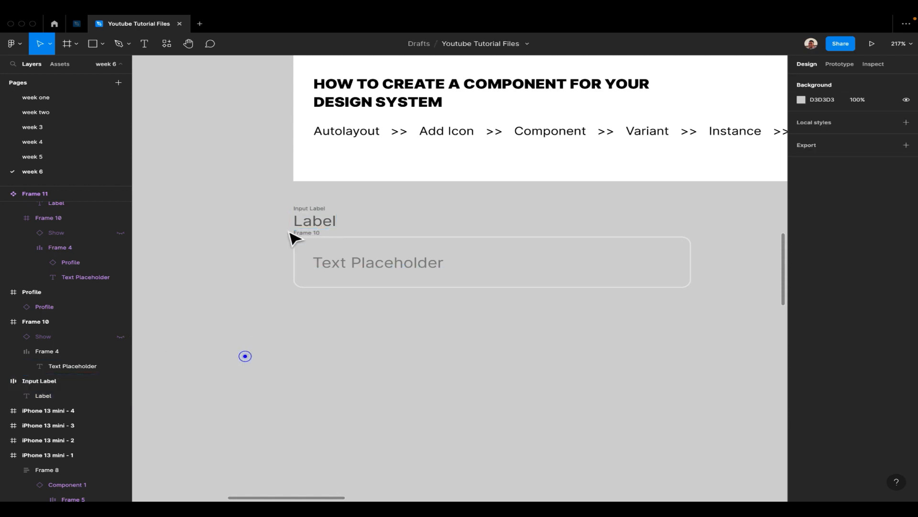
# Rename Frame 4, the frame around the placeholder text, as "Text Placeholder"
pyautogui.click(334, 267)
pyautogui.doubleClick(56, 352)
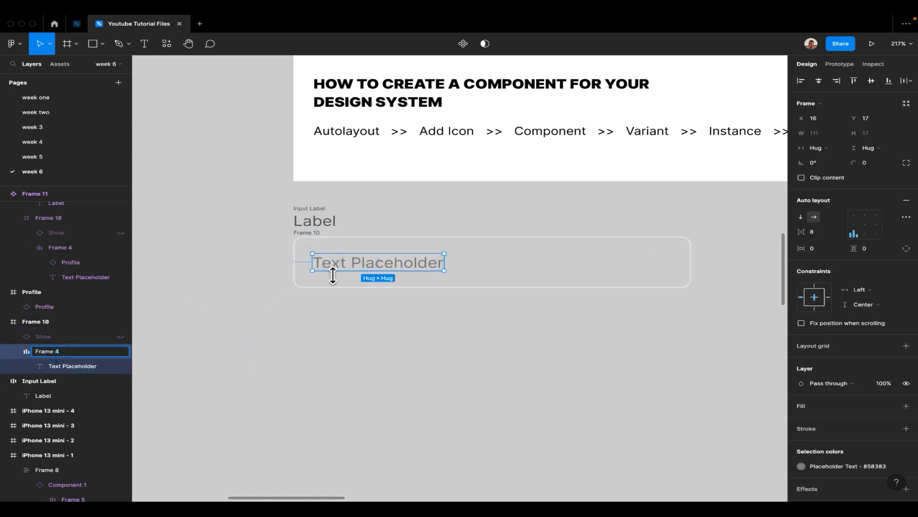
pyautogui.click(331, 266)
pyautogui.doubleClick(330, 265)
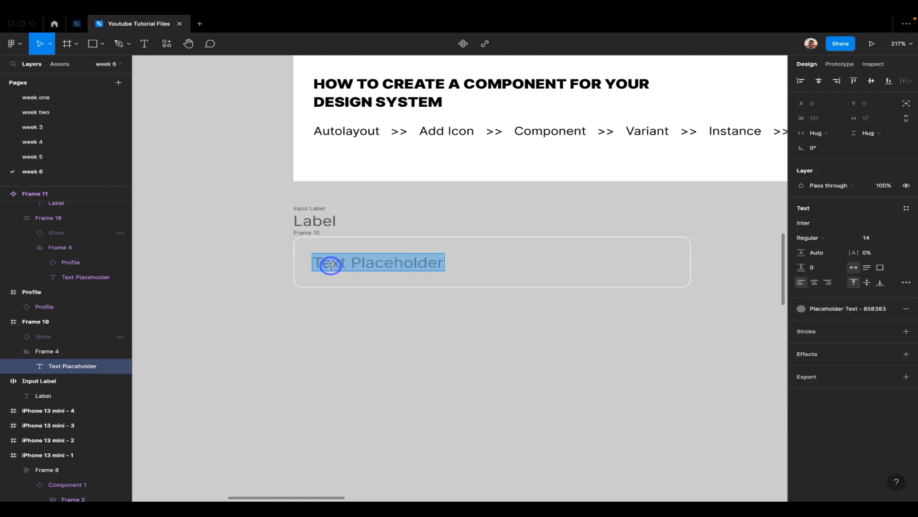
pyautogui.doubleClick(48, 352)
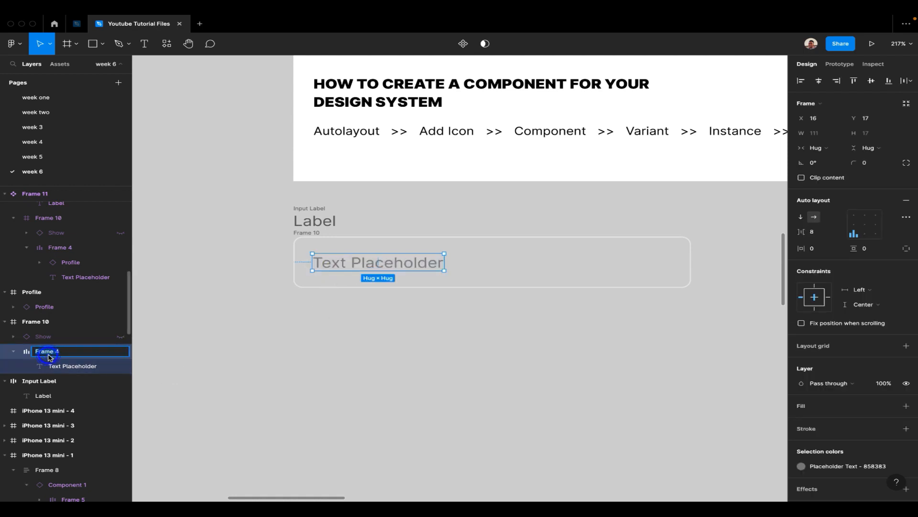
pyautogui.click(168, 363)
# Rename Frame 10, the bordered frame around the placeholder, as "Input Frame"
pyautogui.click(318, 220)
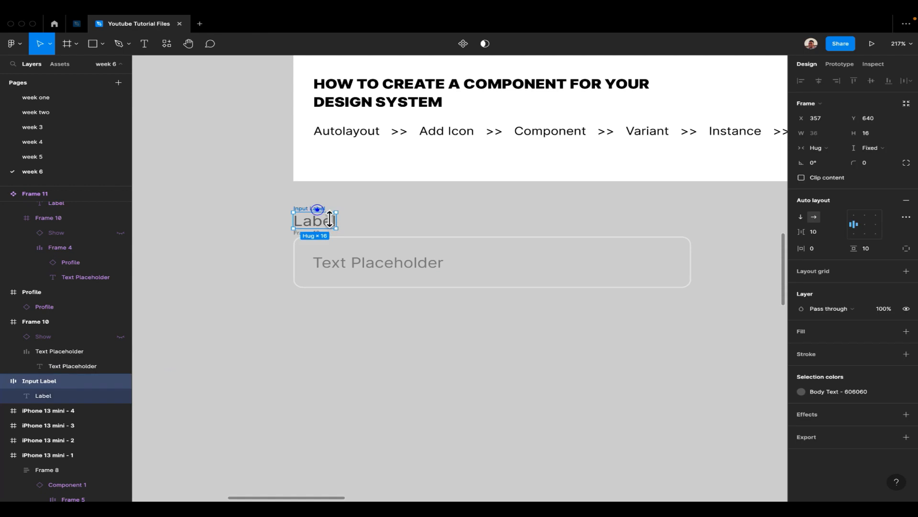
pyautogui.keyDown('shift'); pyautogui.click(315, 239); pyautogui.keyUp('shift')
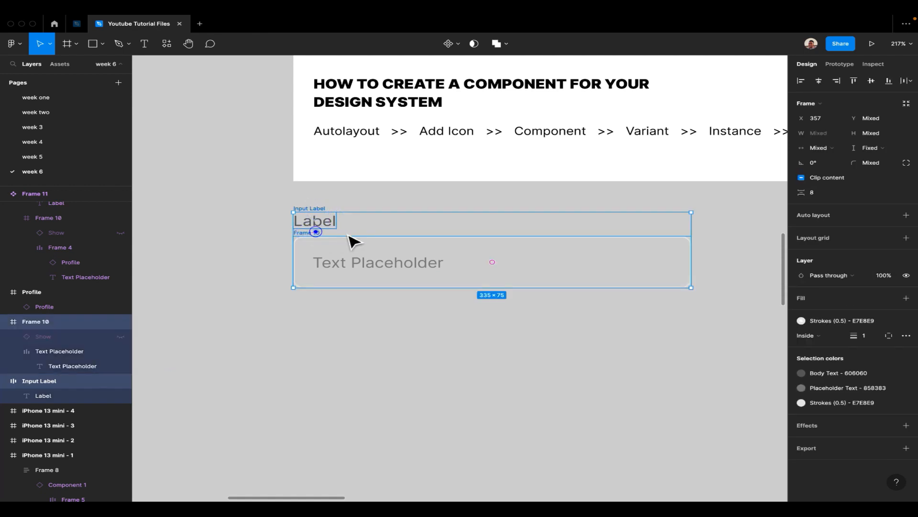
pyautogui.press('Escape')
pyautogui.click(314, 233)
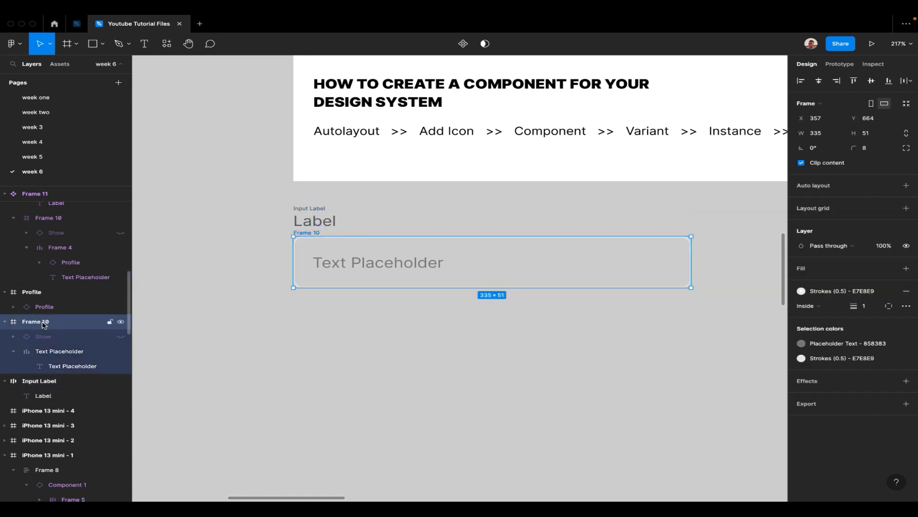
pyautogui.doubleClick(43, 322)
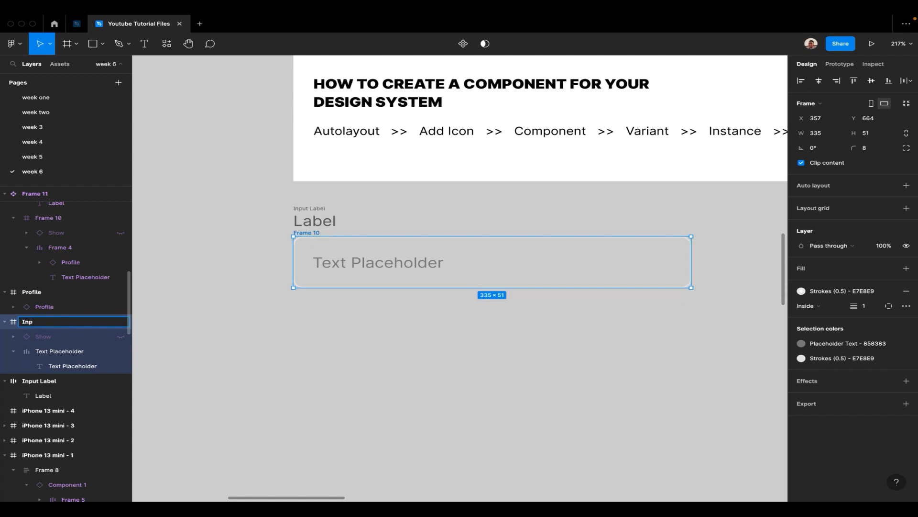
pyautogui.write('Input Frame')
pyautogui.press('Return')
pyautogui.click(147, 351)
# Combine the Input Label and Input Frame in a new auto layout frame
pyautogui.click(330, 214)
pyautogui.click(330, 214)
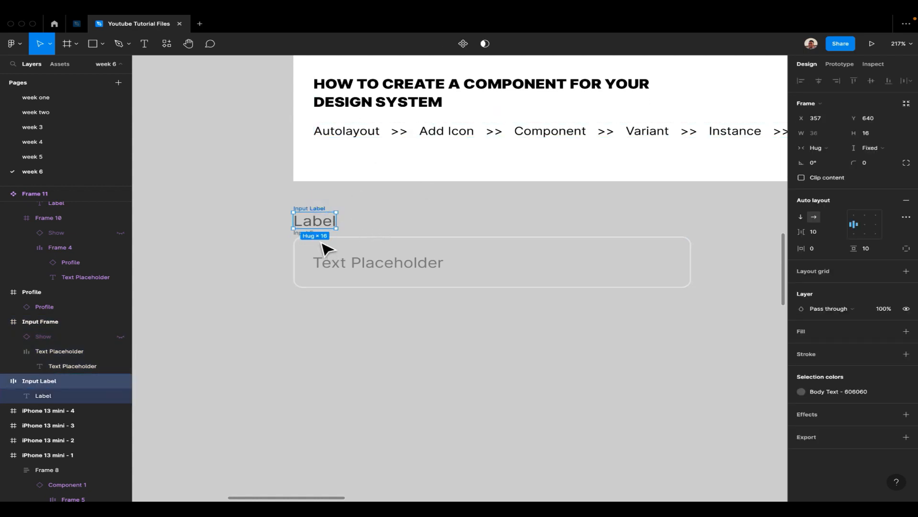
pyautogui.keyDown('shift'); pyautogui.click(318, 243); pyautogui.keyUp('shift')
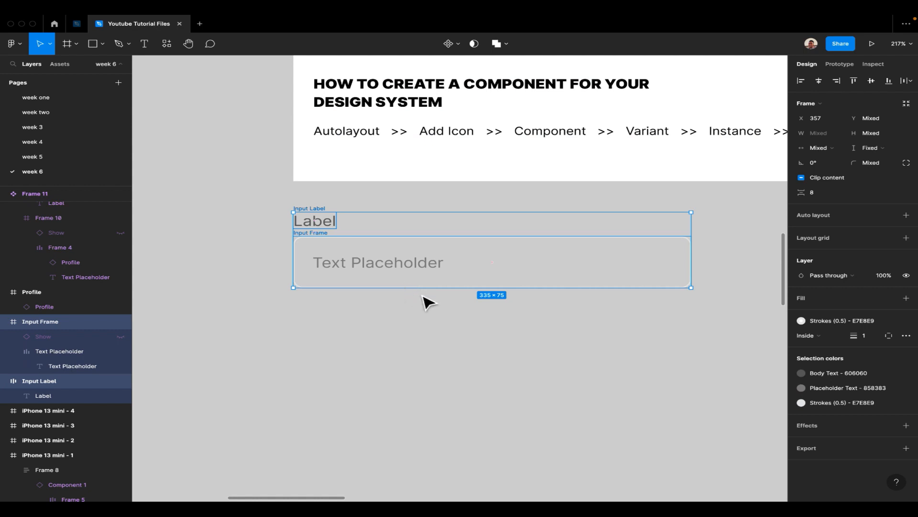
pyautogui.click(906, 217)
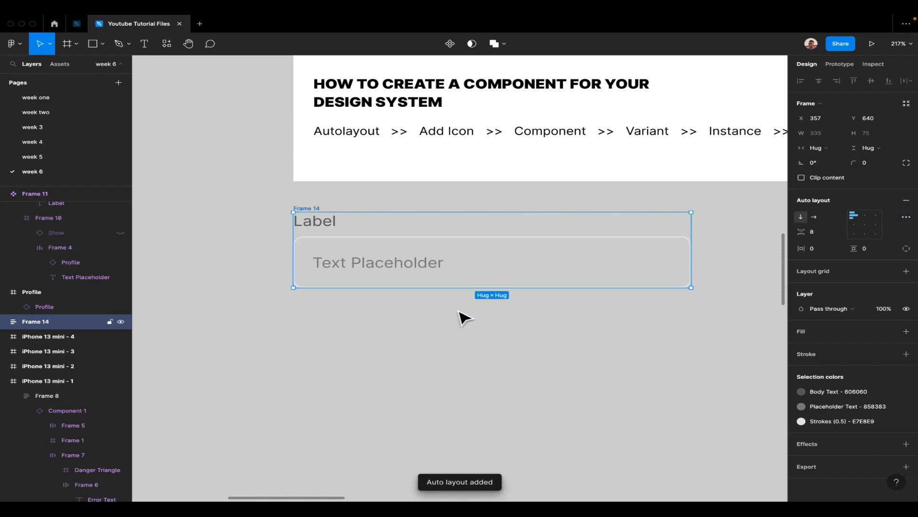
# Place the Profile icon inside the Input Frame at X 8 and shift the Text Placeholder frame clear of it to X 37
pyautogui.hscroll(1, 388, 279)
pyautogui.hscroll(3, 389, 280)
pyautogui.scroll(1, 407, 311)
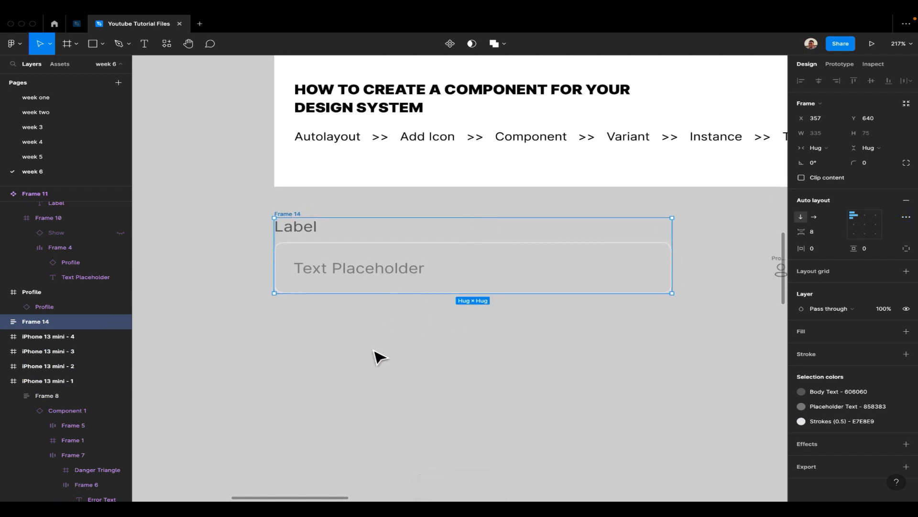
pyautogui.hscroll(5, 341, 354)
pyautogui.scroll(1, 341, 354)
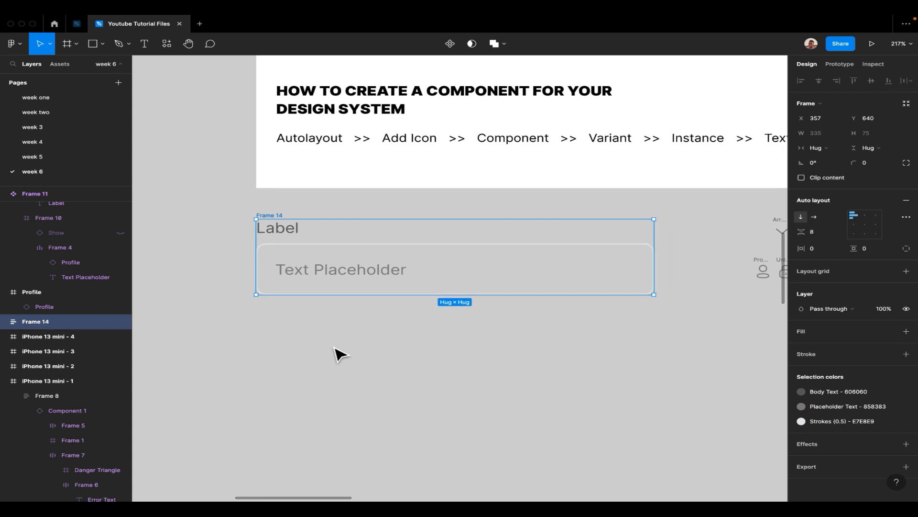
pyautogui.click(346, 283)
pyautogui.click(345, 282)
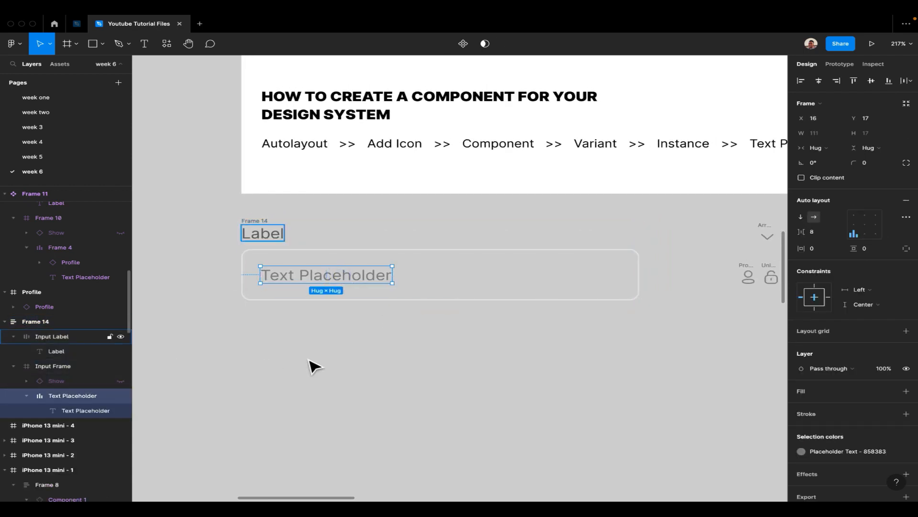
pyautogui.hscroll(6, 576, 316)
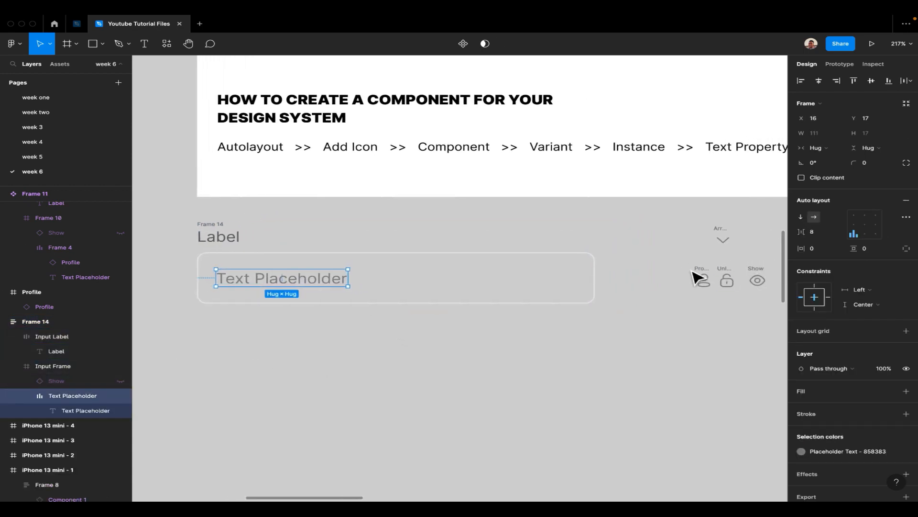
pyautogui.moveTo(704, 277); pyautogui.dragTo(219, 277)
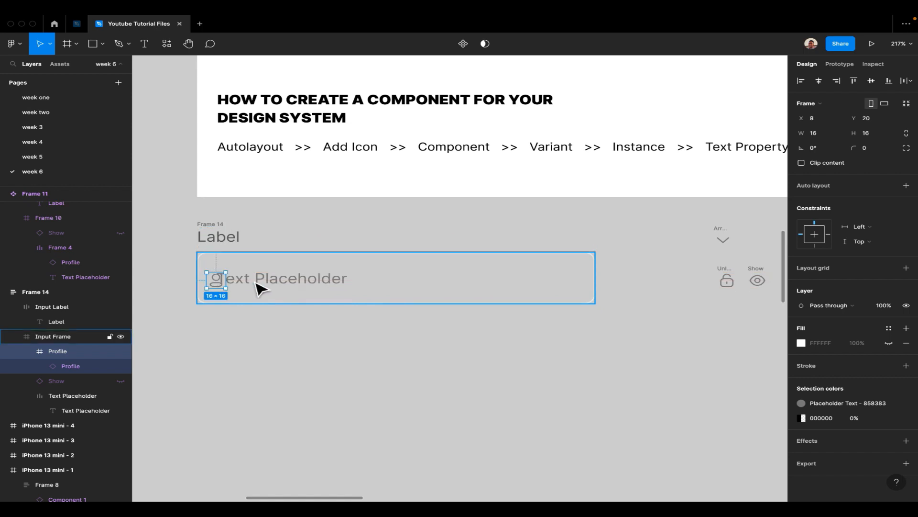
pyautogui.click(273, 287)
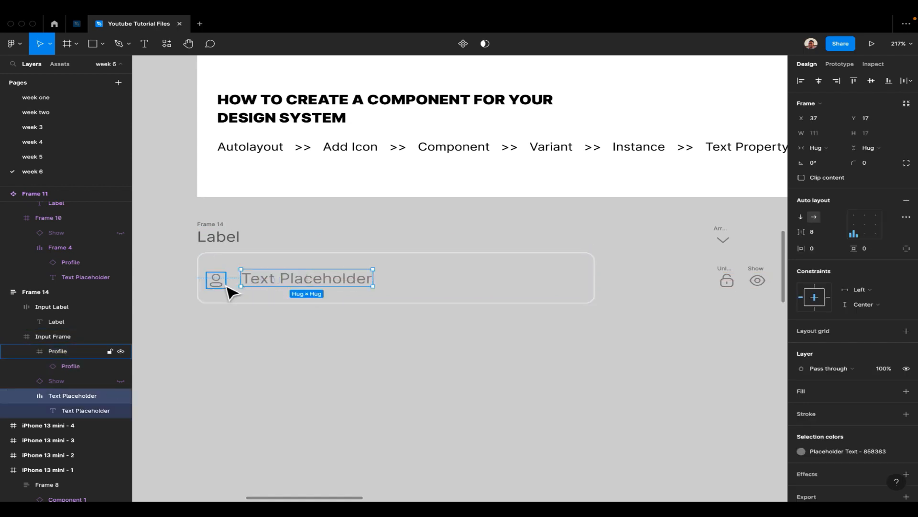
# Wrap the Profile icon and Text Placeholder in an auto layout frame with 8 spacing between items
pyautogui.keyDown('shift'); pyautogui.click(225, 285); pyautogui.keyUp('shift')
pyautogui.hotkey('shift', 'a')
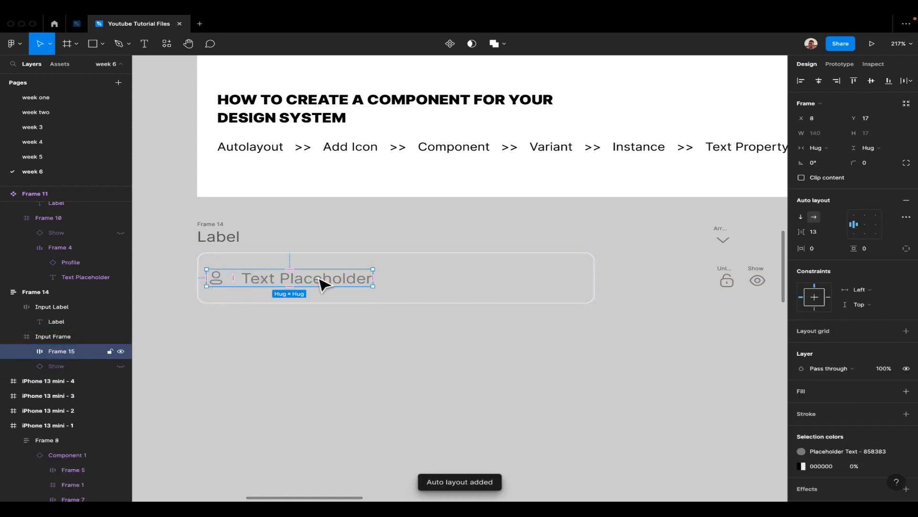
pyautogui.click(819, 233)
pyautogui.write('8')
pyautogui.press('Return')
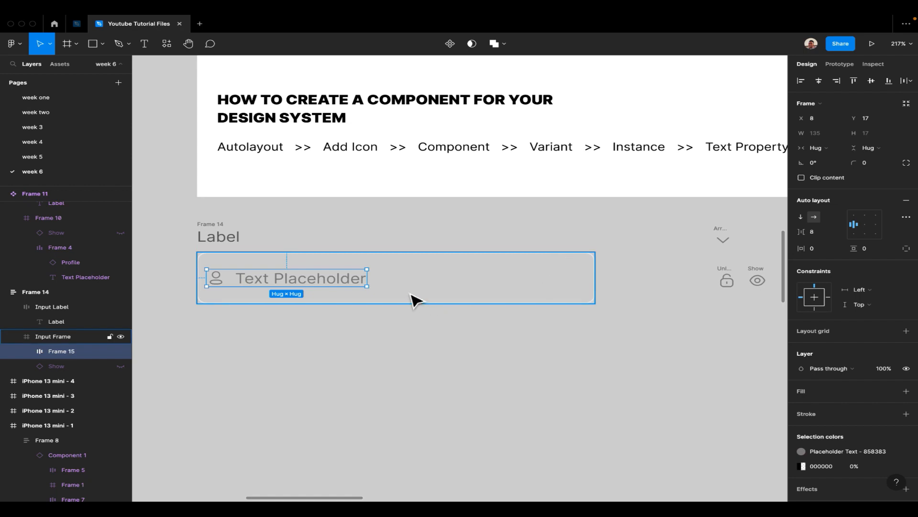
# Nudge the icon and placeholder auto layout frame within the Input Frame to X 16, and deselect it
pyautogui.press('alt')
pyautogui.press('Right')
pyautogui.press('Right')
pyautogui.press('Right')
pyautogui.press('Right')
pyautogui.press('Right')
pyautogui.press('Right')
pyautogui.press('Right')
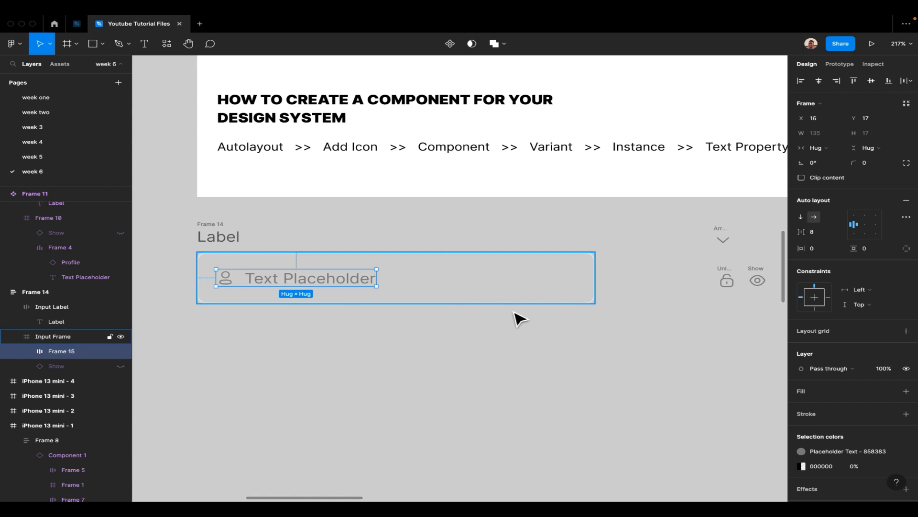
pyautogui.click(495, 316)
# Move the loose Show icon into the Input Frame, near its right edge at X 302
pyautogui.hscroll(-3, 460, 306)
pyautogui.click(287, 220)
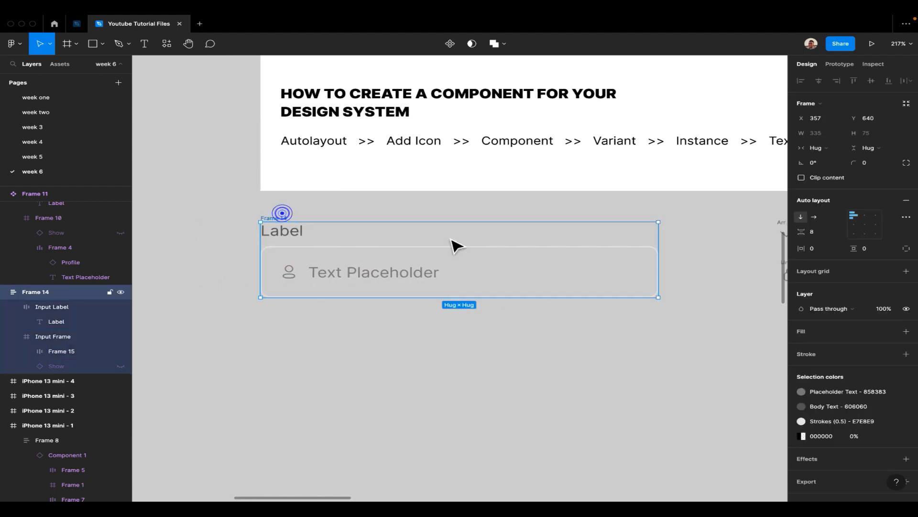
pyautogui.hscroll(6, 455, 244)
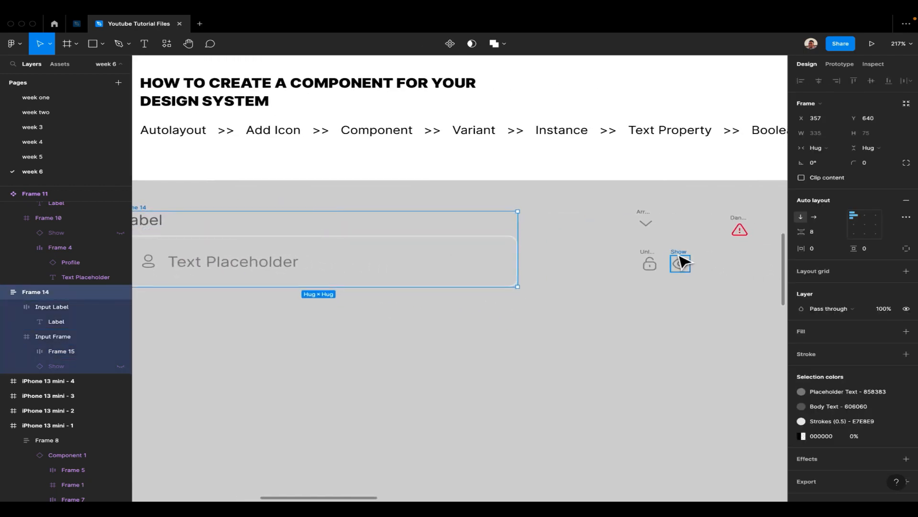
pyautogui.hscroll(-2, 301, 256)
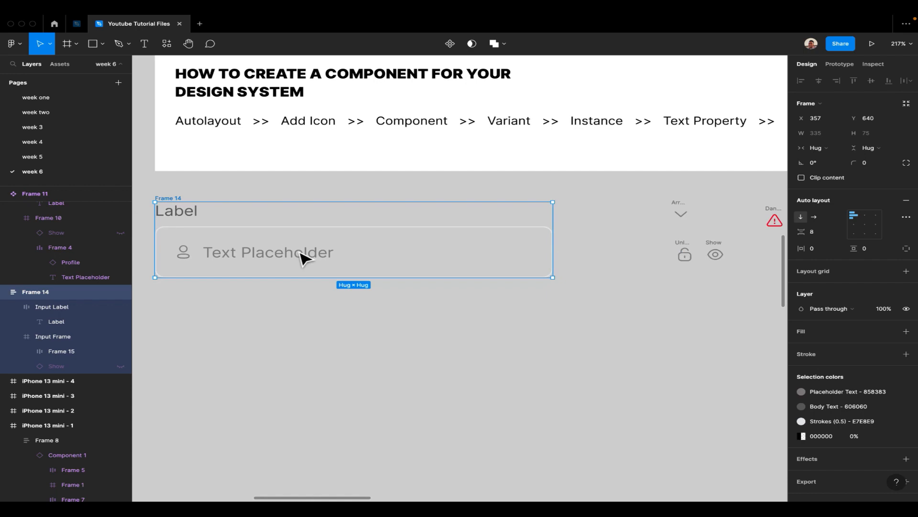
pyautogui.click(283, 179)
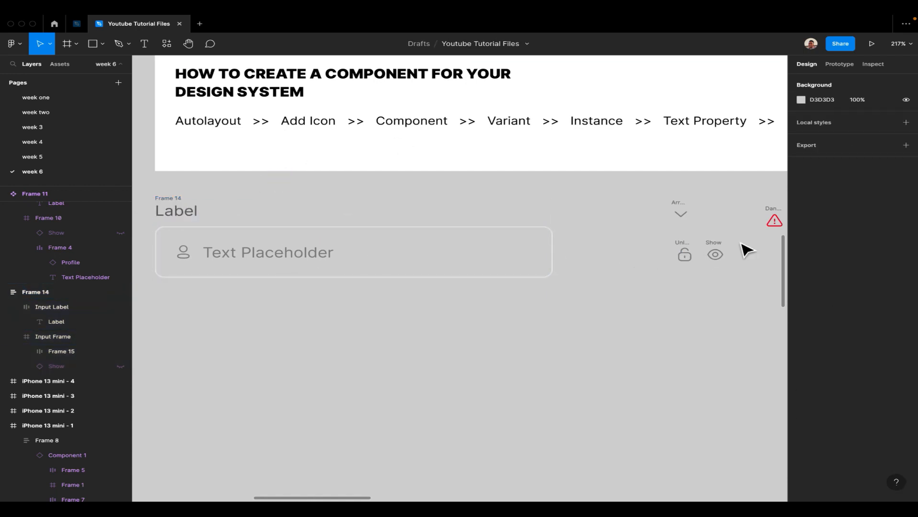
pyautogui.click(723, 250)
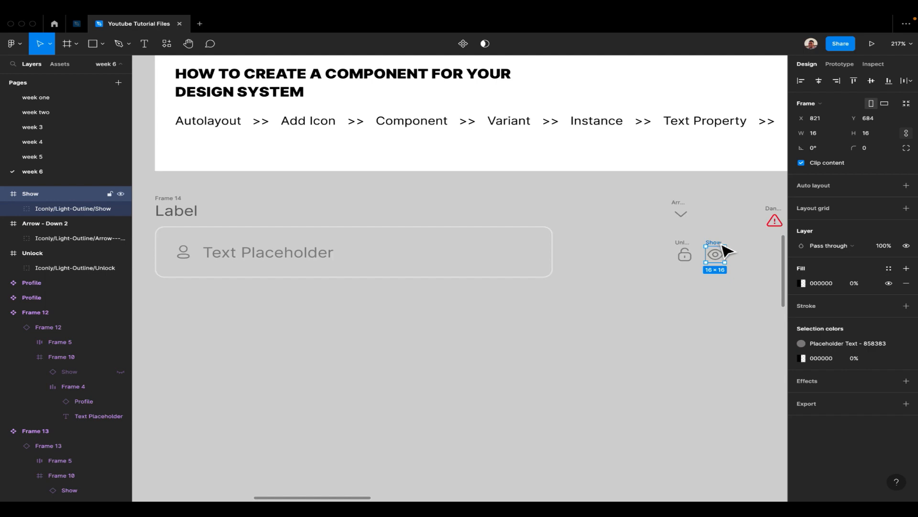
pyautogui.moveTo(723, 250); pyautogui.dragTo(529, 244)
# Align the Show icon with the Profile icon and placeholder frame on their vertical centres
pyautogui.keyDown('shift'); pyautogui.click(311, 258); pyautogui.keyUp('shift')
pyautogui.click(872, 80)
pyautogui.click(445, 254)
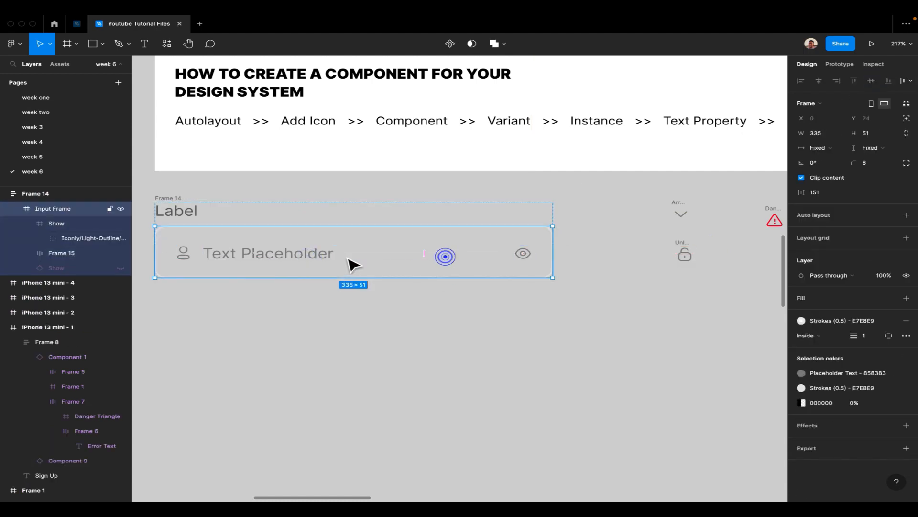
pyautogui.click(332, 260)
pyautogui.keyDown('shift'); pyautogui.click(525, 259); pyautogui.keyUp('shift')
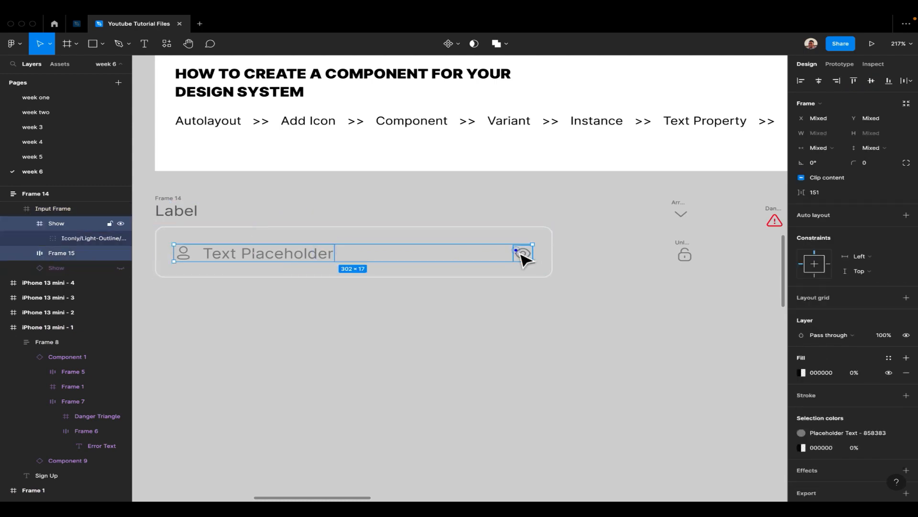
pyautogui.click(875, 82)
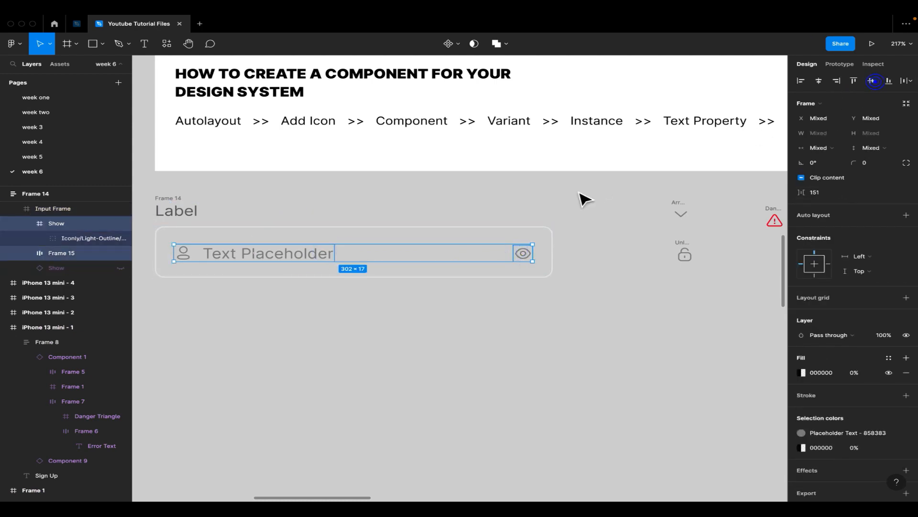
# Centre the Profile icon and placeholder frame vertically within the Input Frame, and deselect everything
pyautogui.click(460, 253)
pyautogui.click(307, 254)
pyautogui.click(307, 254)
pyautogui.click(870, 81)
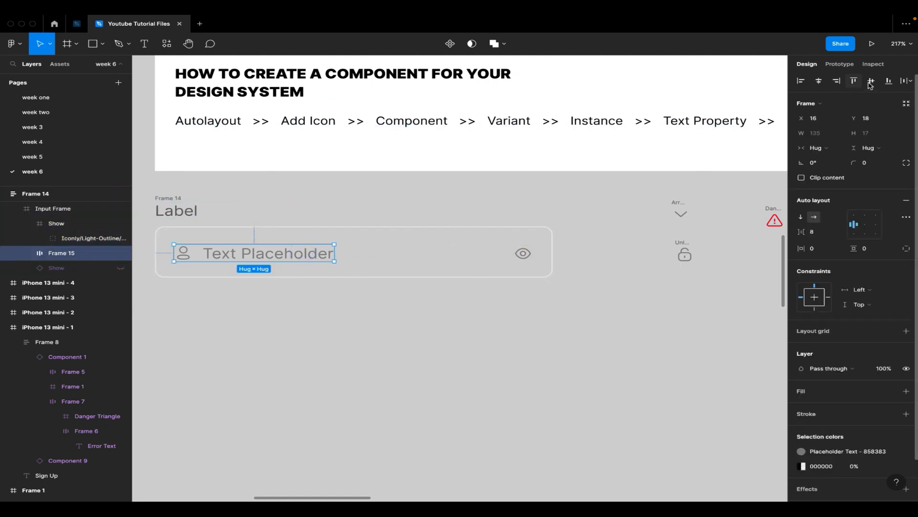
pyautogui.click(522, 253)
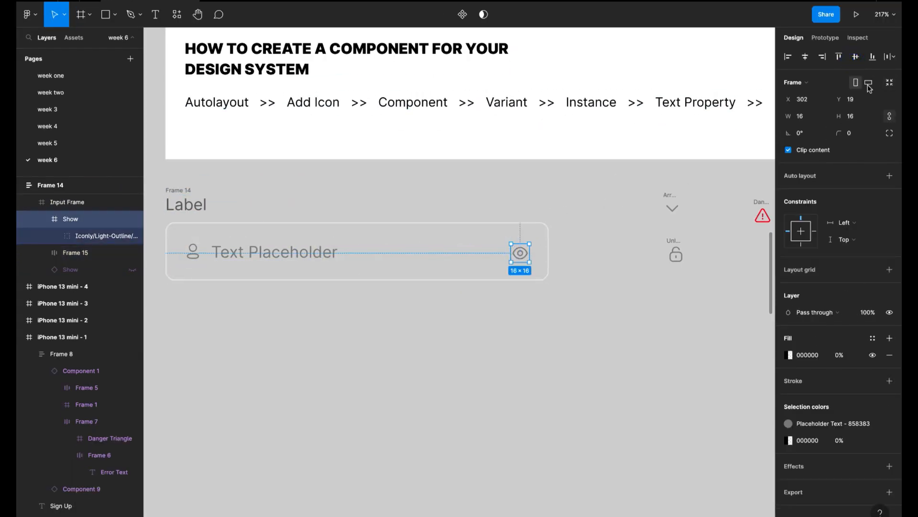
pyautogui.click(616, 273)
# Duplicate the complete input field frame with its label directly below the original
pyautogui.hscroll(-1, 624, 286)
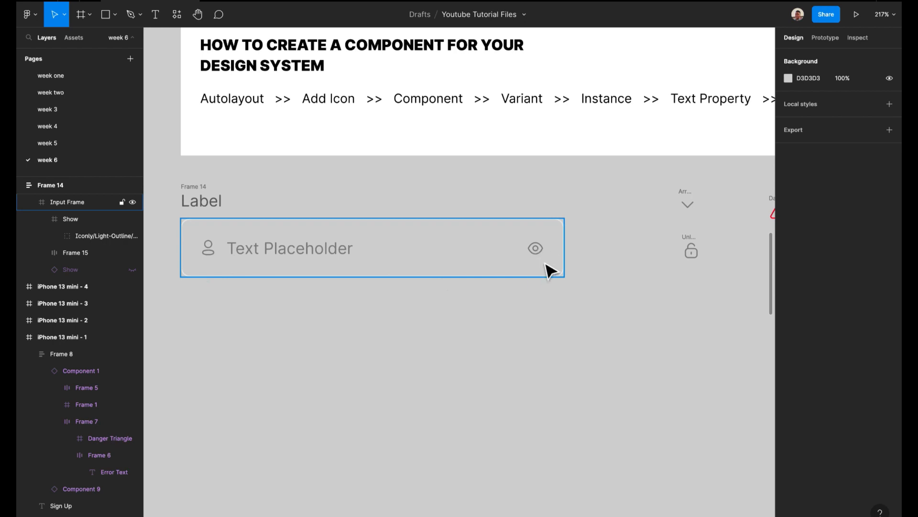
pyautogui.hscroll(1, 534, 289)
pyautogui.hscroll(-1, 534, 289)
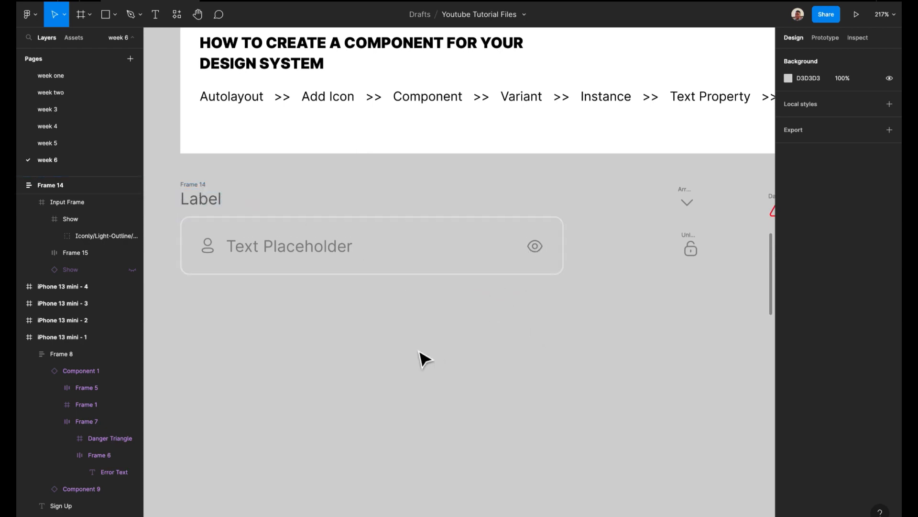
pyautogui.scroll(1, 423, 359)
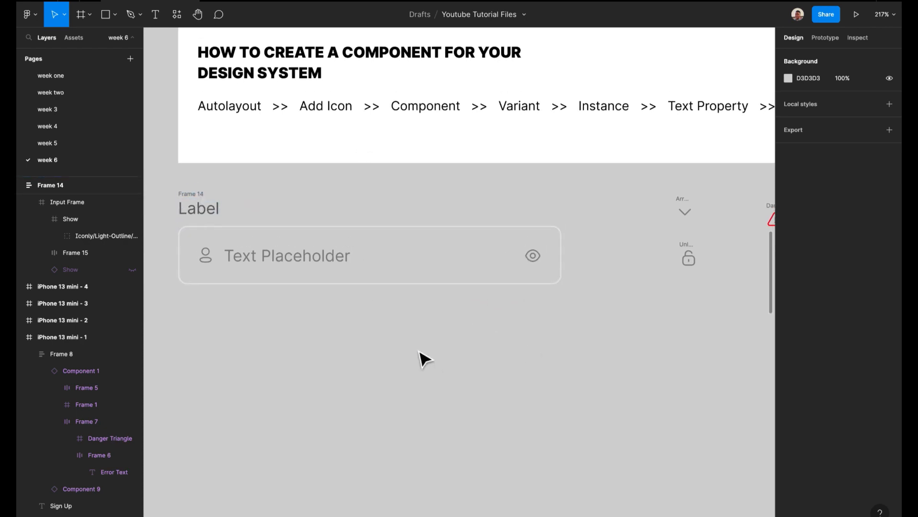
pyautogui.click(206, 203)
pyautogui.hscroll(-1, 539, 287)
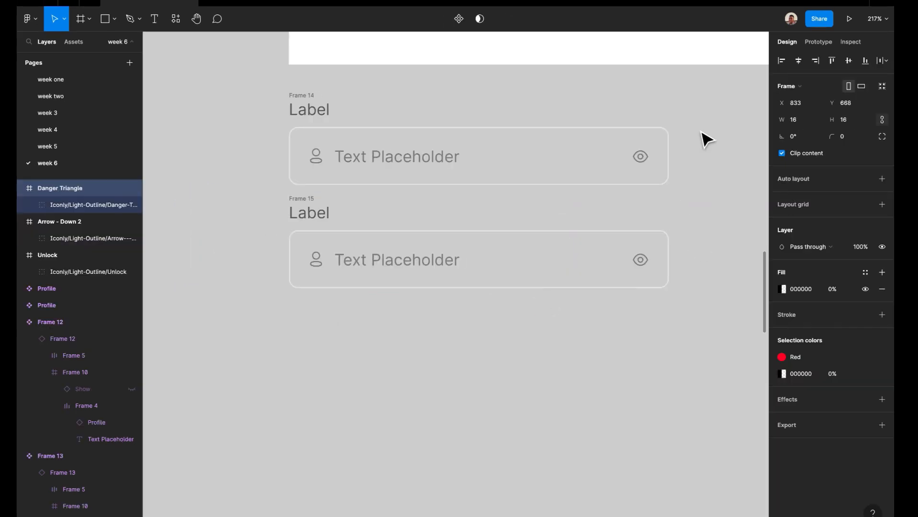
# Move the Danger Triangle icon below the second input field, flush with its left edge at X 357, Y 819
pyautogui.click(706, 139)
pyautogui.hscroll(5, 699, 134)
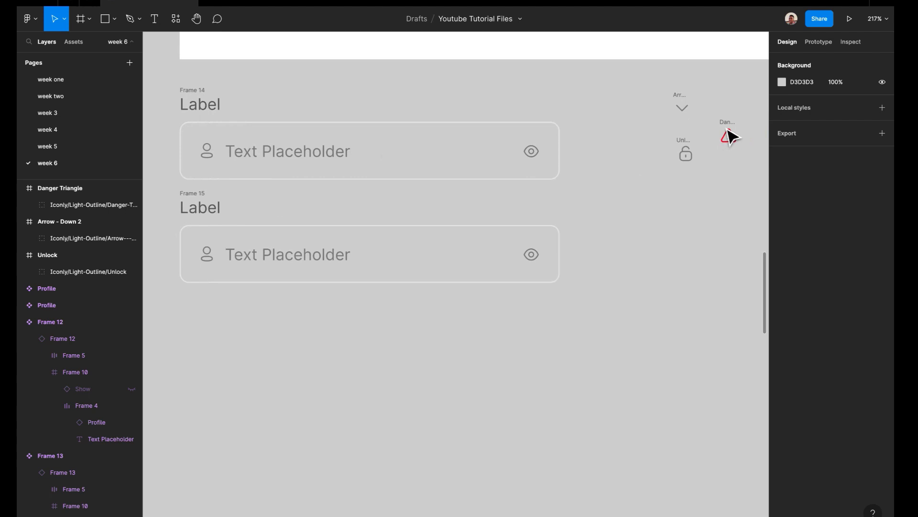
pyautogui.moveTo(728, 135); pyautogui.dragTo(199, 303)
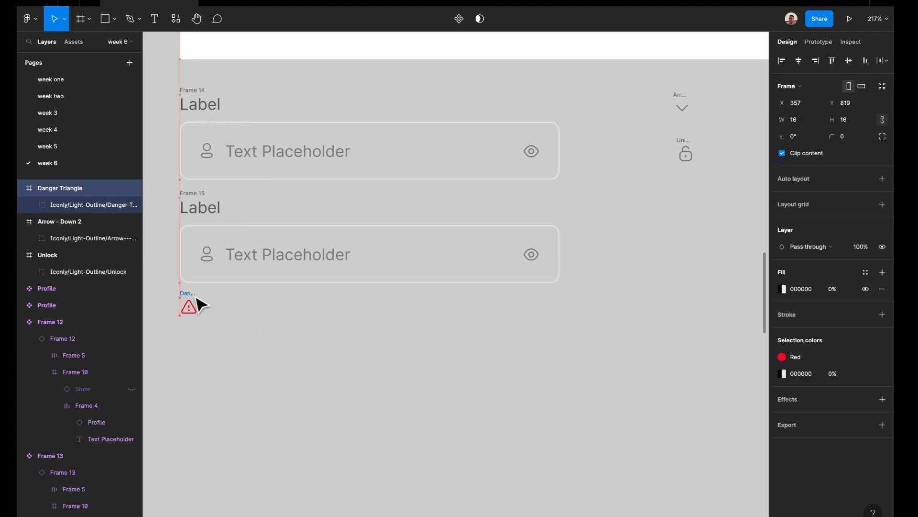
# Place a copy of the second field's Profile icon and Text Placeholder frame below that field
pyautogui.doubleClick(264, 260)
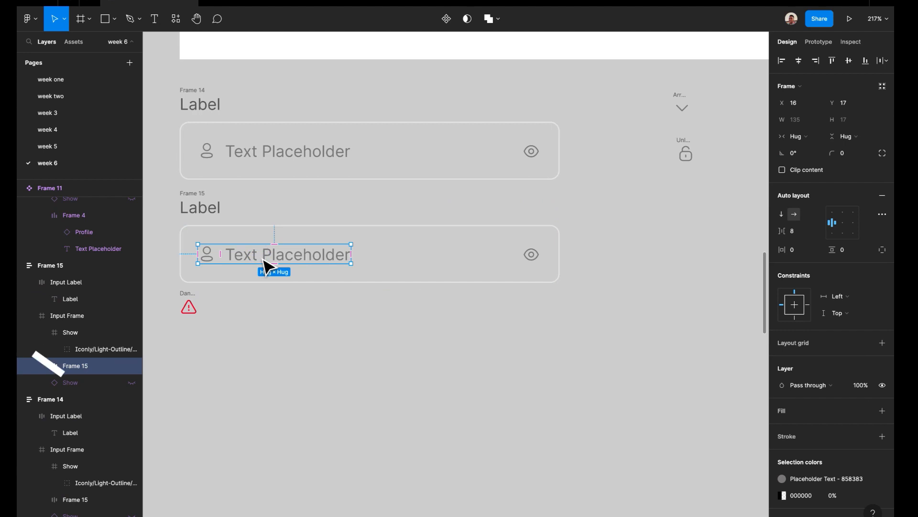
pyautogui.doubleClick(260, 254)
pyautogui.click(274, 254)
pyautogui.click(257, 279)
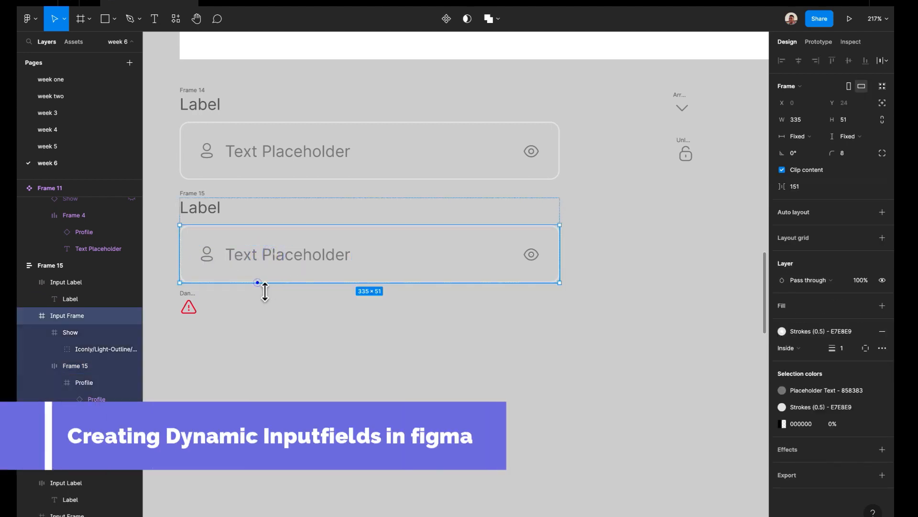
pyautogui.doubleClick(249, 262)
pyautogui.moveTo(259, 272); pyautogui.dragTo(262, 324)
# Replace the Profile icon in the copied auto layout frame with the Danger Triangle, placed before the text
pyautogui.click(181, 289)
pyautogui.hotkey('ctrl', 'x')
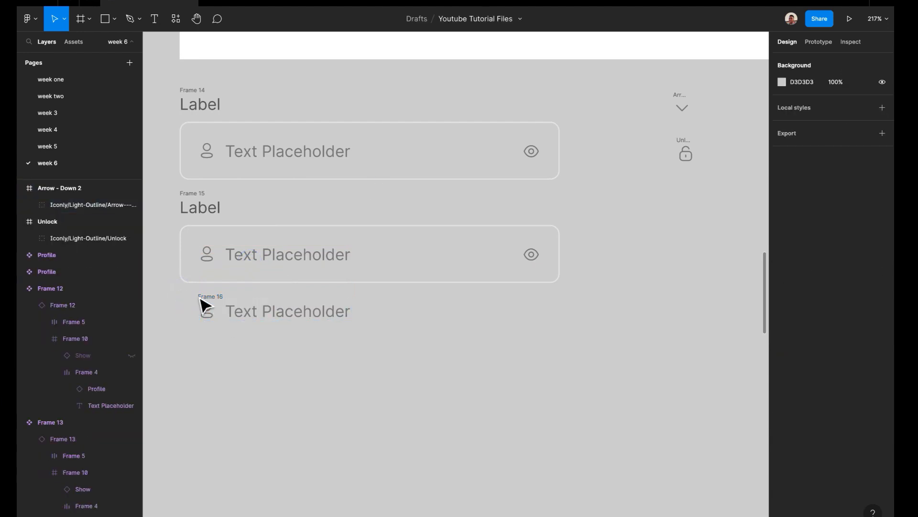
pyautogui.click(212, 305)
pyautogui.hotkey('ctrl', 'v')
pyautogui.moveTo(372, 315); pyautogui.dragTo(201, 300)
pyautogui.click(214, 316)
pyautogui.press('Delete')
# Position the Danger Triangle and text frame at X 357, Y 822 and rename it Error State
pyautogui.click(216, 297)
pyautogui.doubleClick(198, 295)
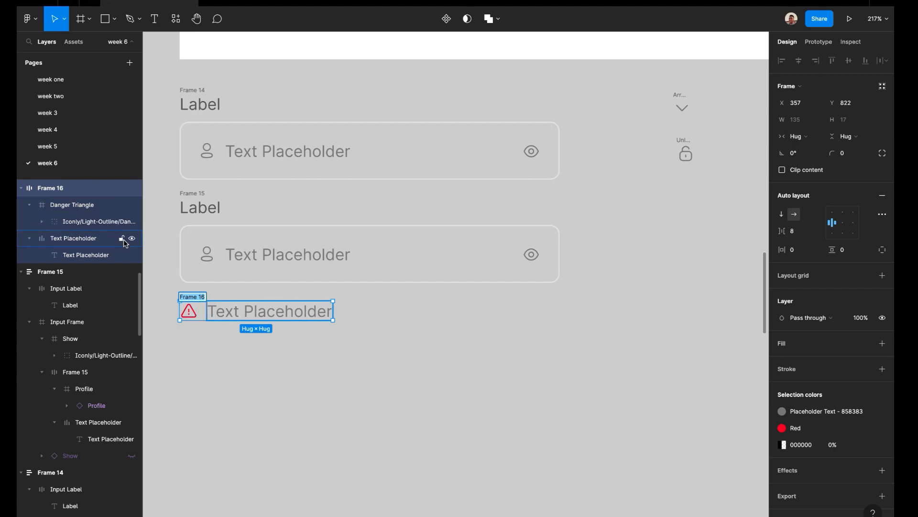
pyautogui.write('D')
pyautogui.click(208, 331)
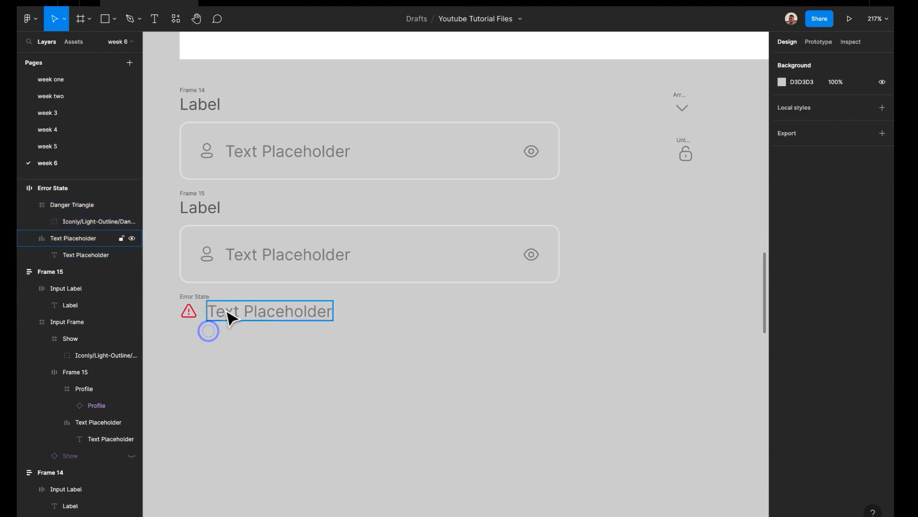
# Change the placeholder text in the Error State frame to "Error Message"
pyautogui.doubleClick(225, 310)
pyautogui.doubleClick(223, 308)
pyautogui.write('Error Mes')
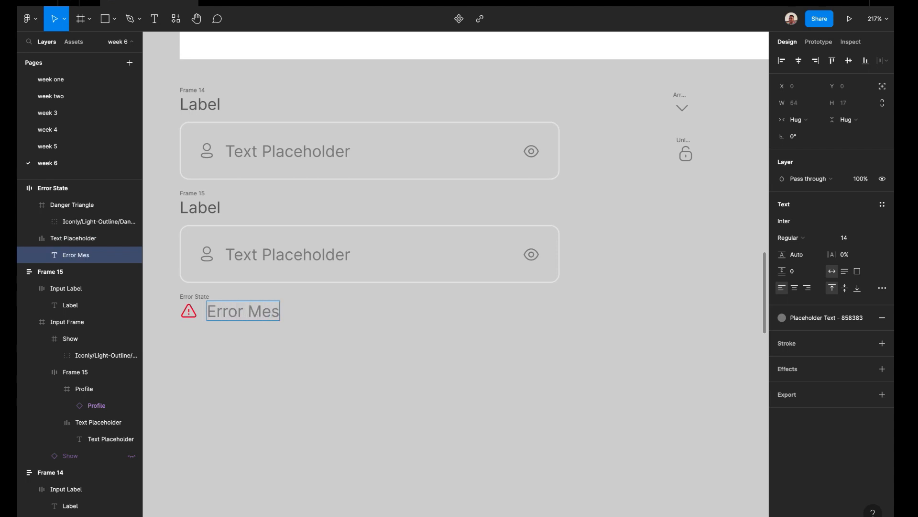
pyautogui.click(254, 371)
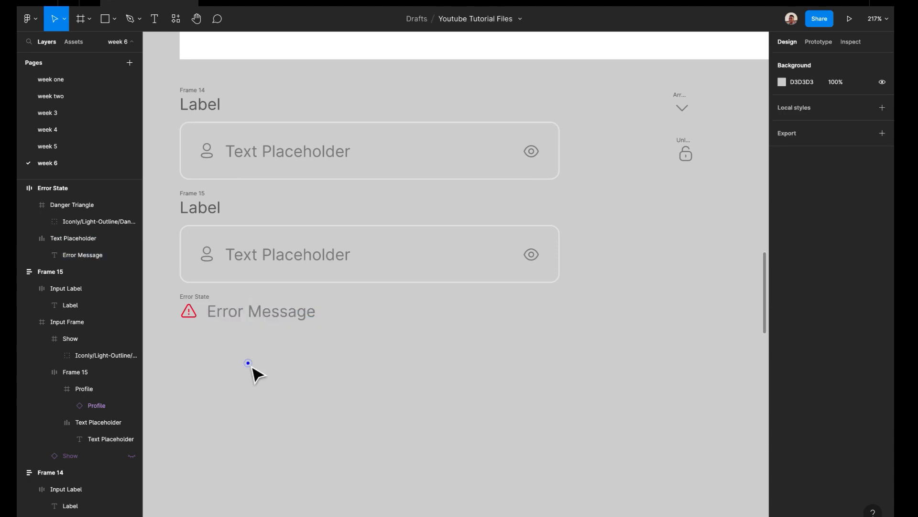
# Apply the Secondary - EE4223 colour style to the Error Message text
pyautogui.click(230, 314)
pyautogui.click(192, 309)
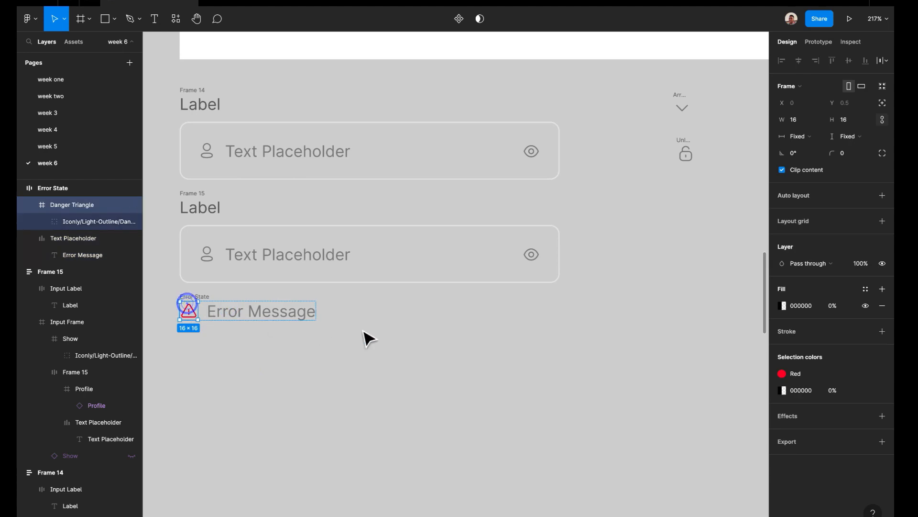
pyautogui.click(268, 314)
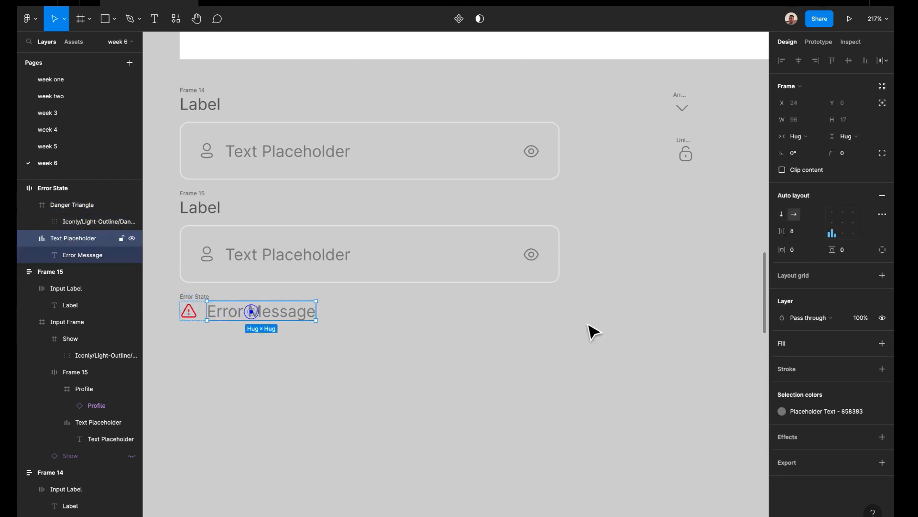
pyautogui.click(828, 412)
pyautogui.write('r')
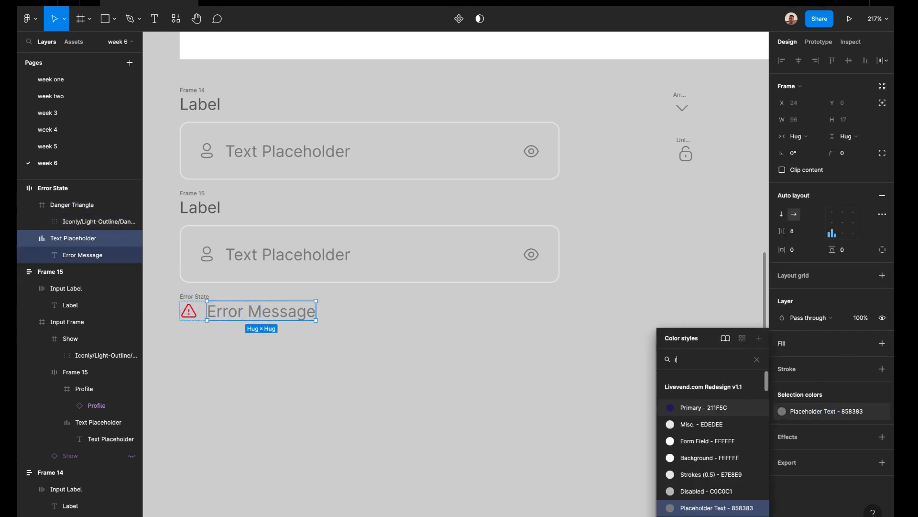
pyautogui.write('ed')
pyautogui.scroll(-5, 719, 384)
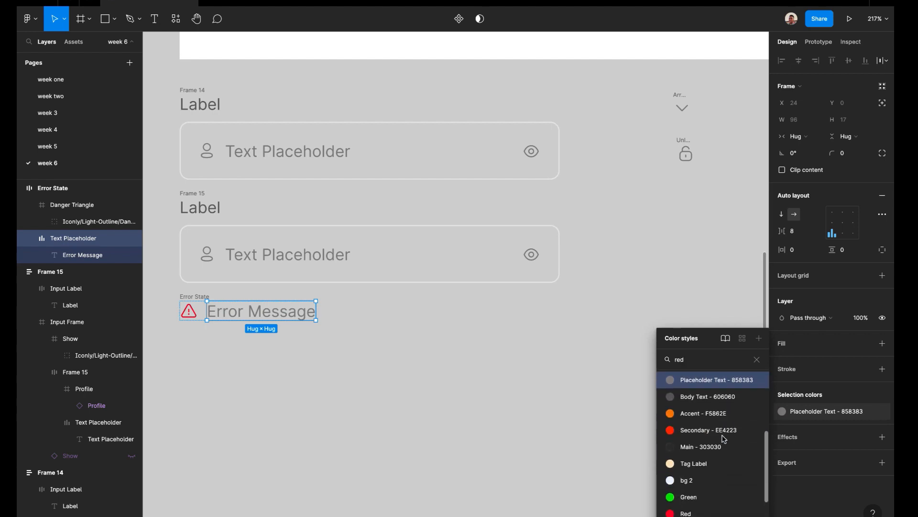
pyautogui.click(708, 432)
pyautogui.click(525, 403)
pyautogui.scroll(-3, 526, 403)
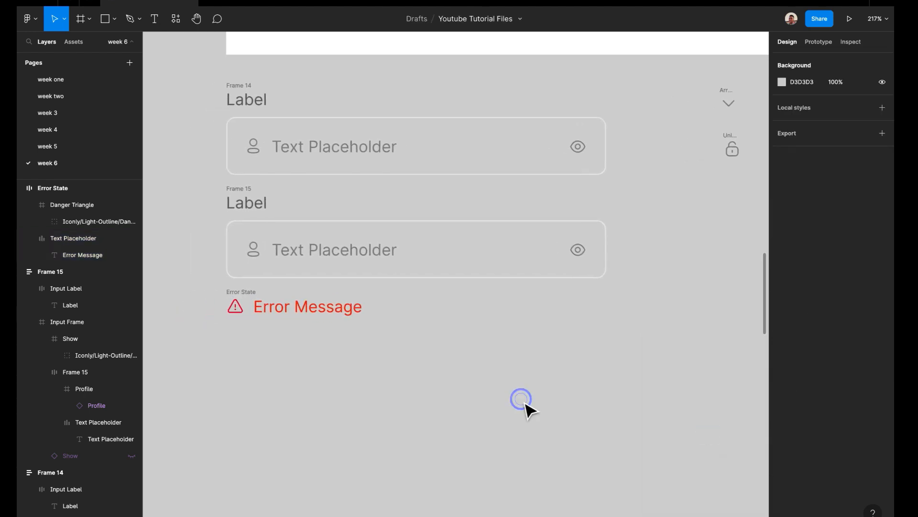
# Move the Error State frame into the second input field's auto layout, beneath its Input Frame
pyautogui.click(344, 317)
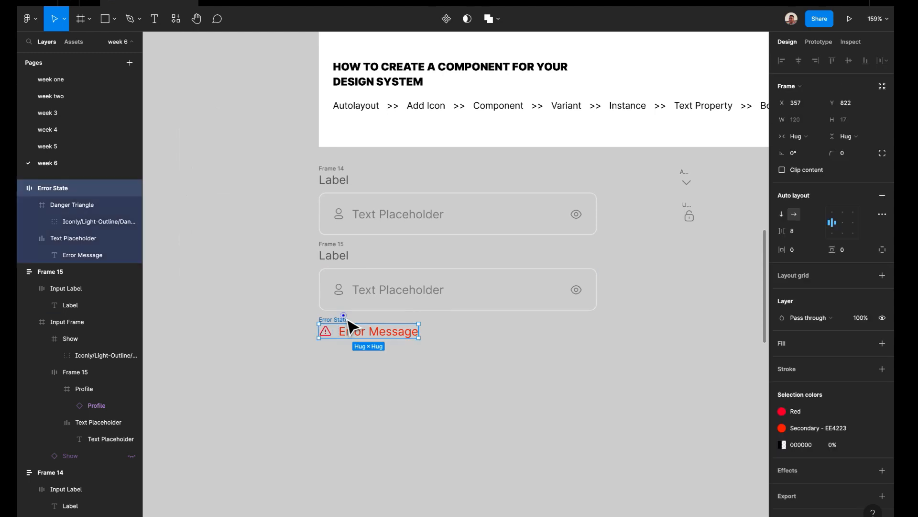
pyautogui.click(332, 243)
pyautogui.click(333, 318)
pyautogui.moveTo(340, 319)
pyautogui.mouseDown()
pyautogui.moveTo(344, 303)
pyautogui.moveTo(344, 316)
pyautogui.moveTo(353, 312)
pyautogui.mouseUp()
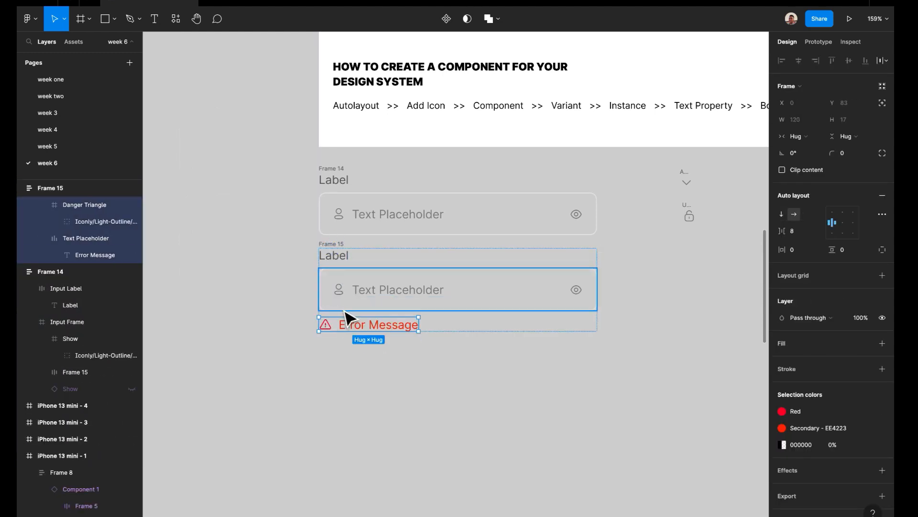
pyautogui.click(415, 357)
pyautogui.scroll(1, 438, 294)
pyautogui.hscroll(1, 590, 408)
pyautogui.scroll(1, 590, 408)
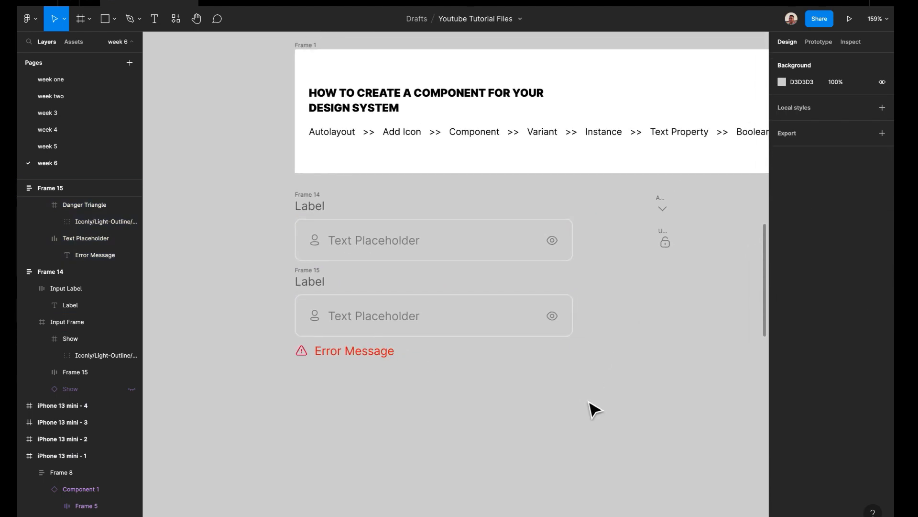
pyautogui.click(319, 271)
pyautogui.hscroll(1, 414, 345)
pyautogui.click(497, 406)
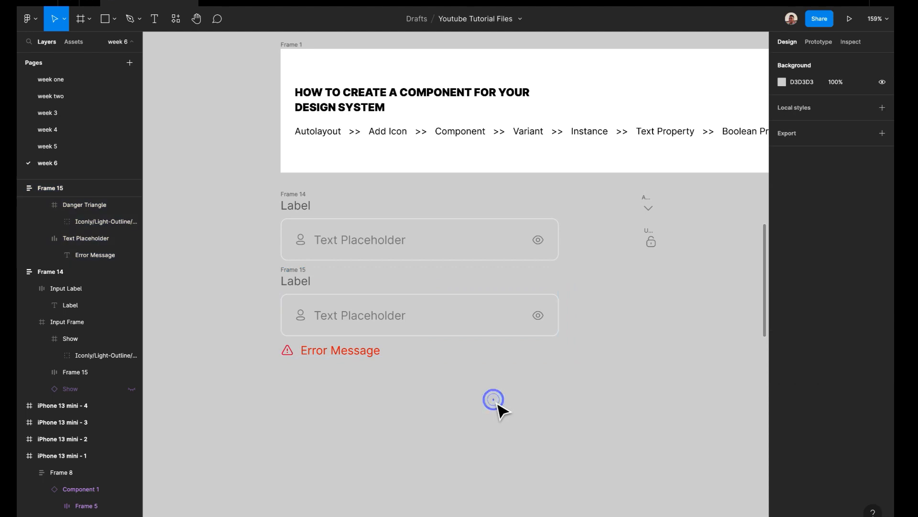
pyautogui.hscroll(1, 497, 406)
pyautogui.scroll(-1, 497, 406)
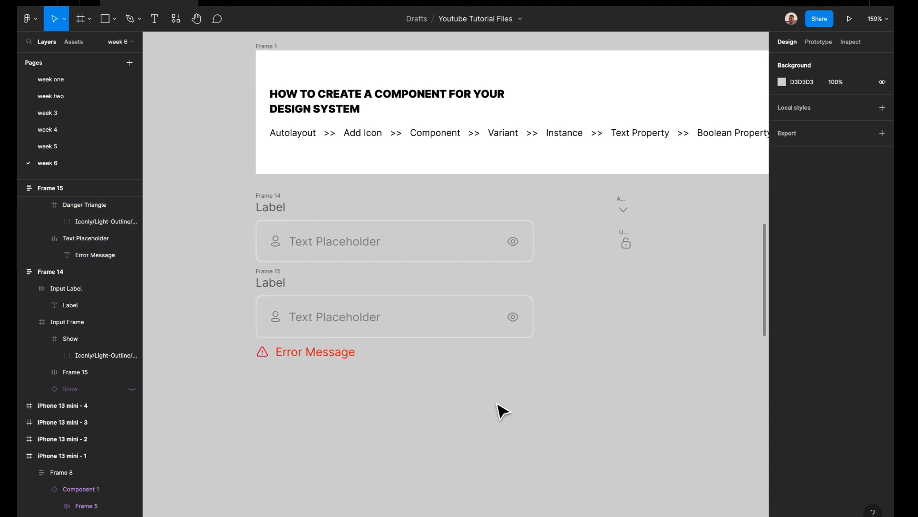
pyautogui.hscroll(-1, 498, 404)
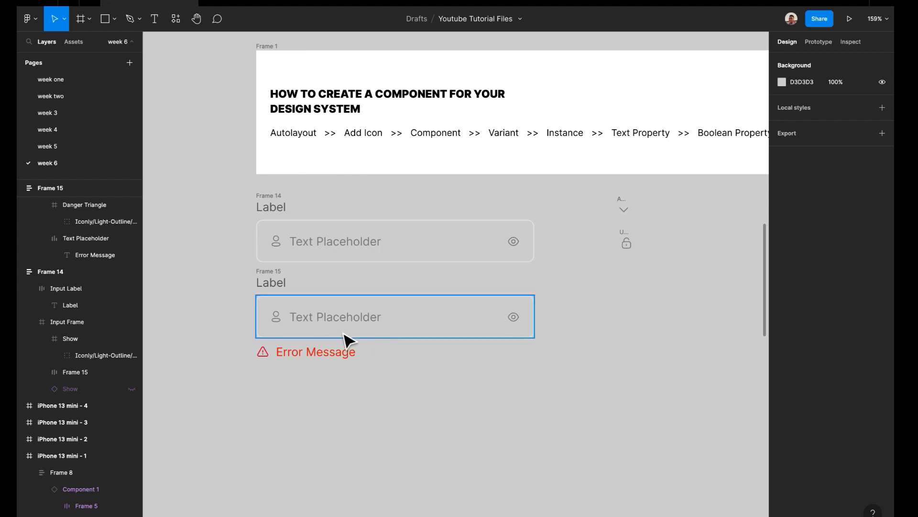
pyautogui.doubleClick(282, 329)
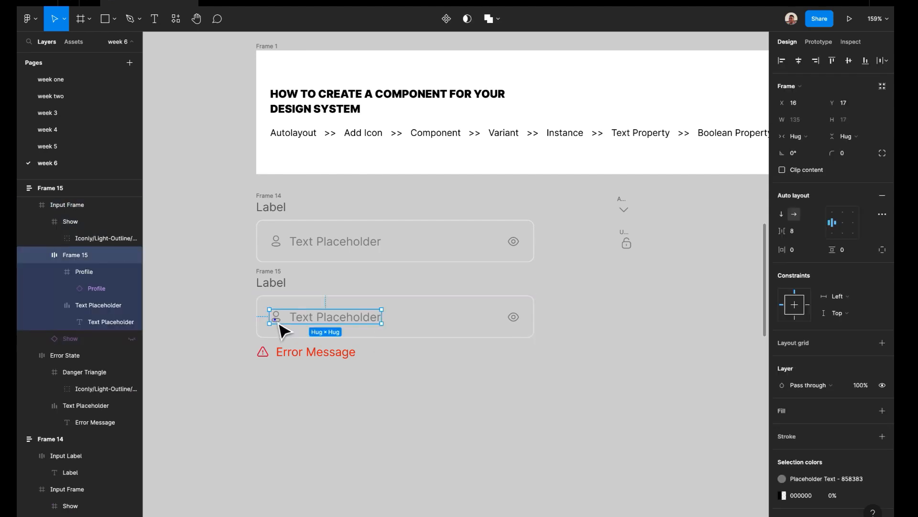
pyautogui.click(473, 409)
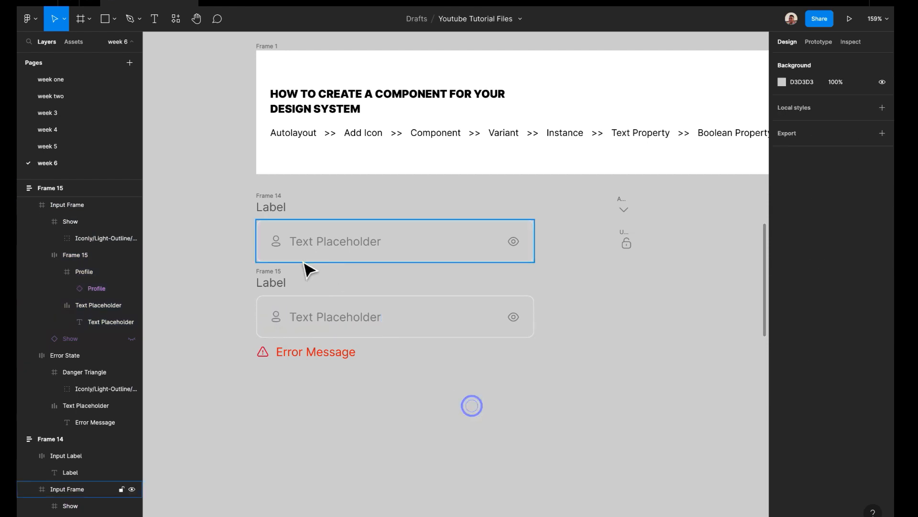
# Move the error-state input field down to about X 362, Y 845 and place a copy of the first input field in the gap
pyautogui.click(275, 268)
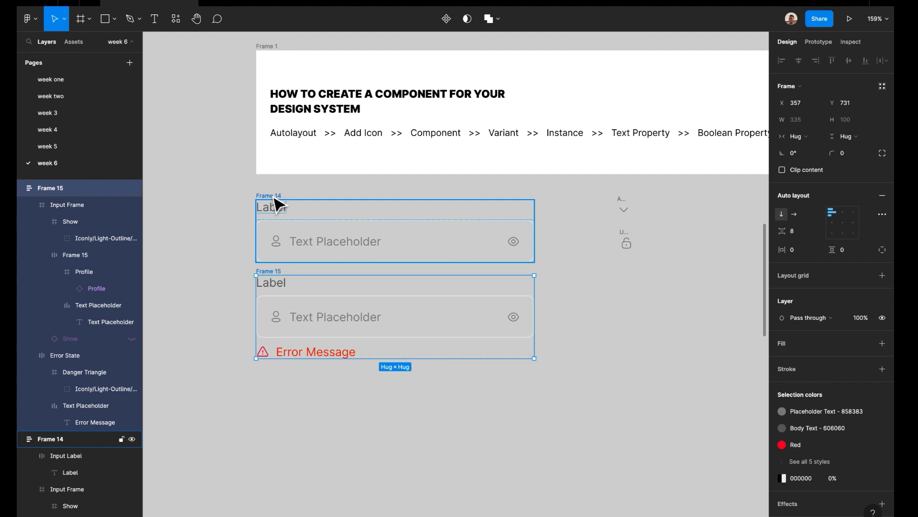
pyautogui.moveTo(280, 278); pyautogui.dragTo(286, 286)
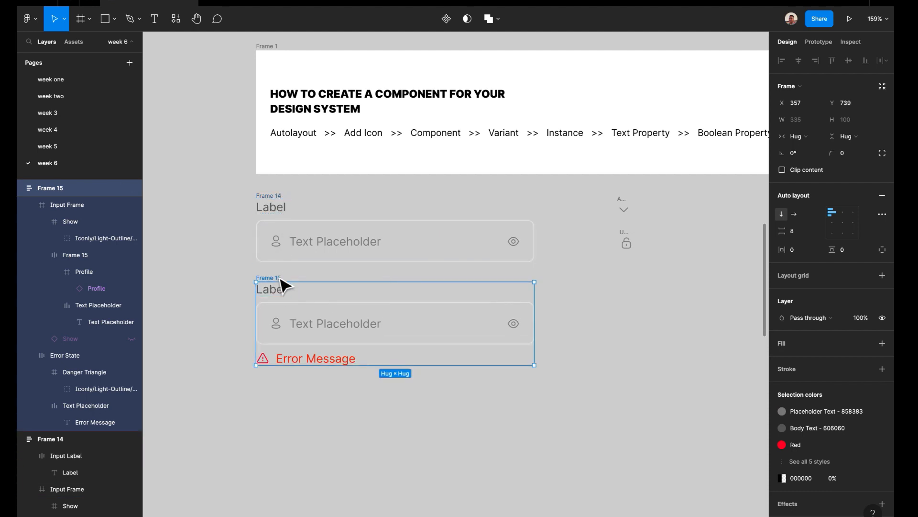
pyautogui.moveTo(281, 317); pyautogui.dragTo(287, 352)
pyautogui.click(282, 205)
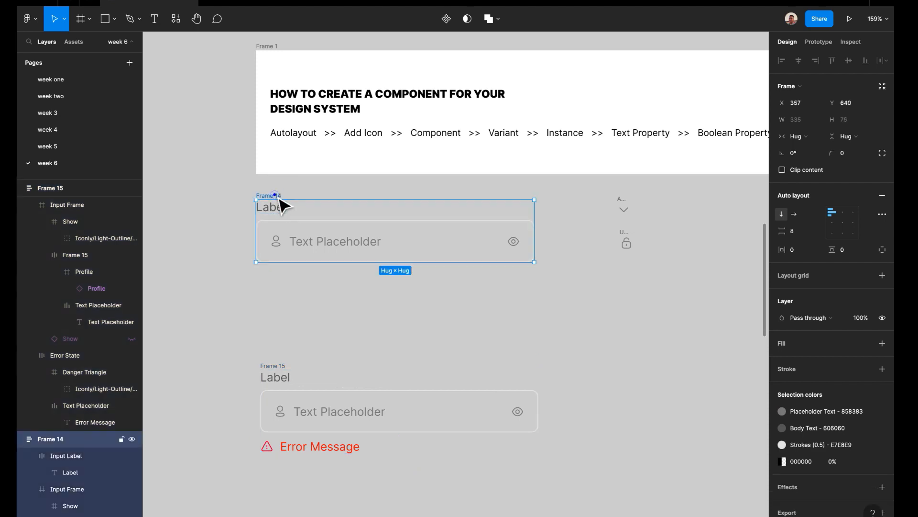
pyautogui.moveTo(282, 204); pyautogui.dragTo(287, 285)
# Apply the Iris/60 colour style to the stroke of the middle input field's Input Frame
pyautogui.doubleClick(294, 306)
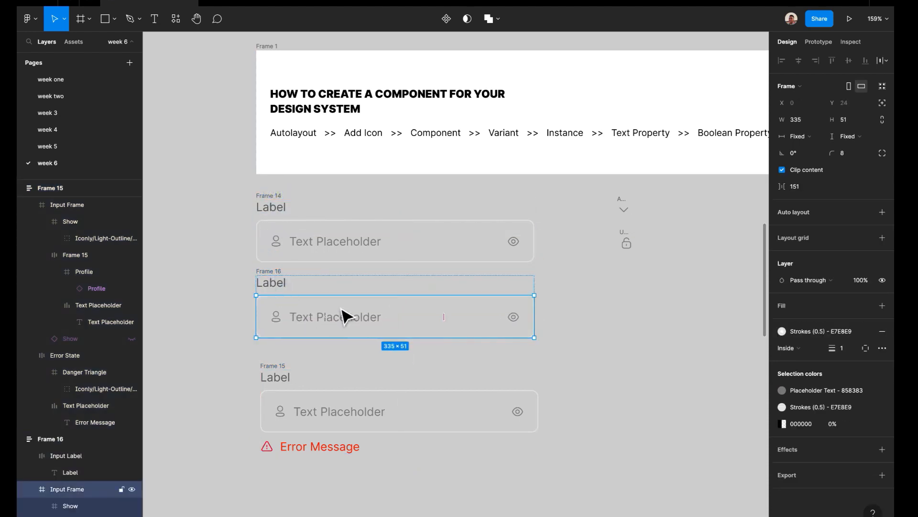
pyautogui.click(815, 330)
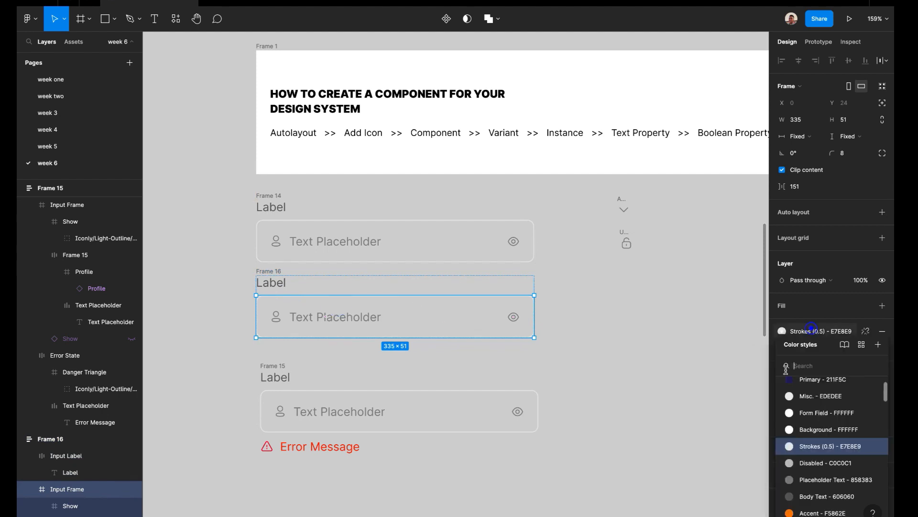
pyautogui.scroll(-10, 821, 475)
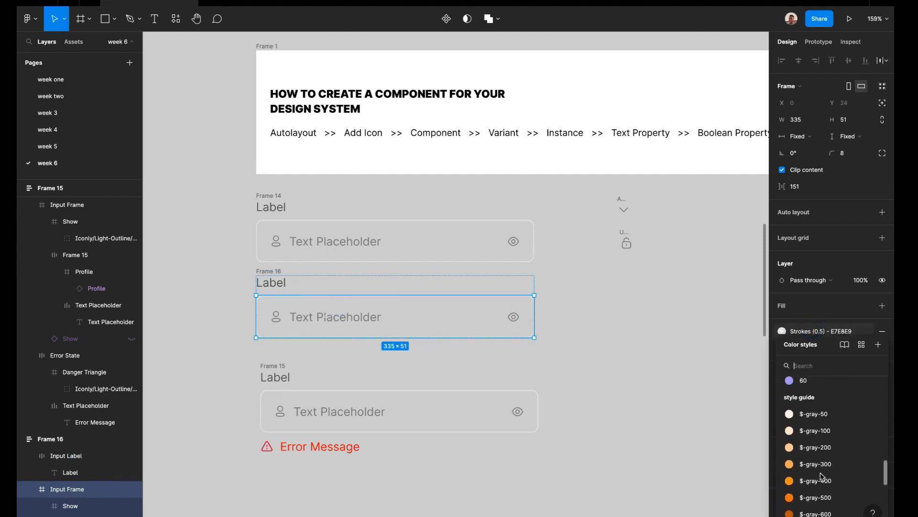
pyautogui.click(804, 410)
pyautogui.click(674, 356)
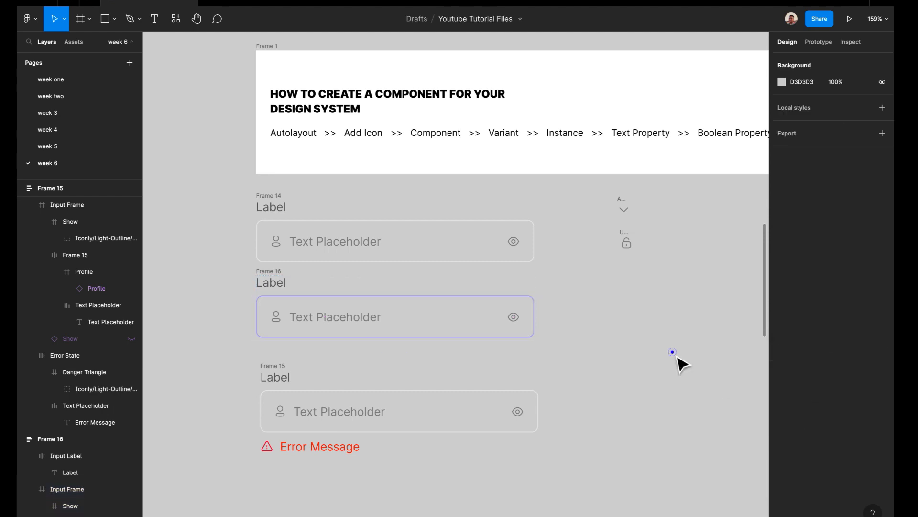
pyautogui.scroll(-2, 672, 356)
pyautogui.hscroll(-2, 672, 357)
pyautogui.scroll(3, 487, 250)
pyautogui.click(473, 315)
pyautogui.click(667, 316)
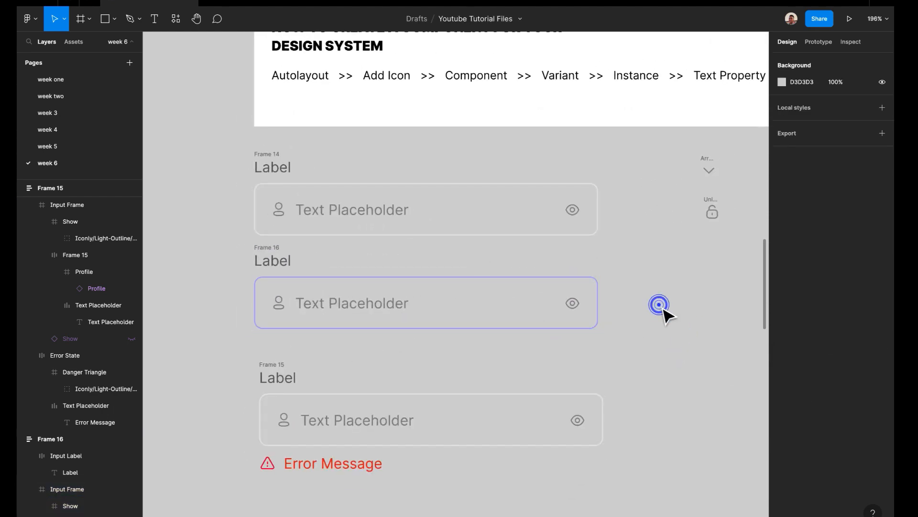
pyautogui.hscroll(2, 667, 316)
pyautogui.scroll(-1, 590, 324)
# Convert the Profile icon frames in the middle and first input fields into components
pyautogui.click(399, 302)
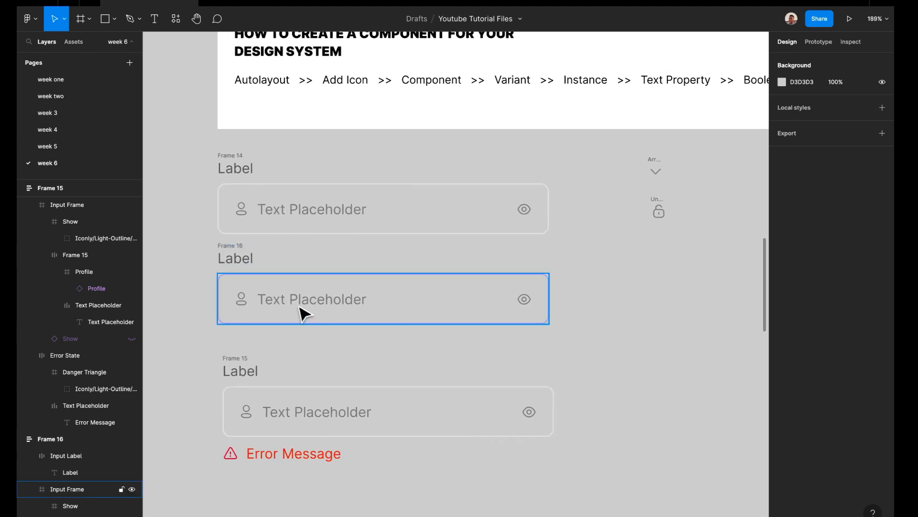
pyautogui.scroll(-3, 400, 329)
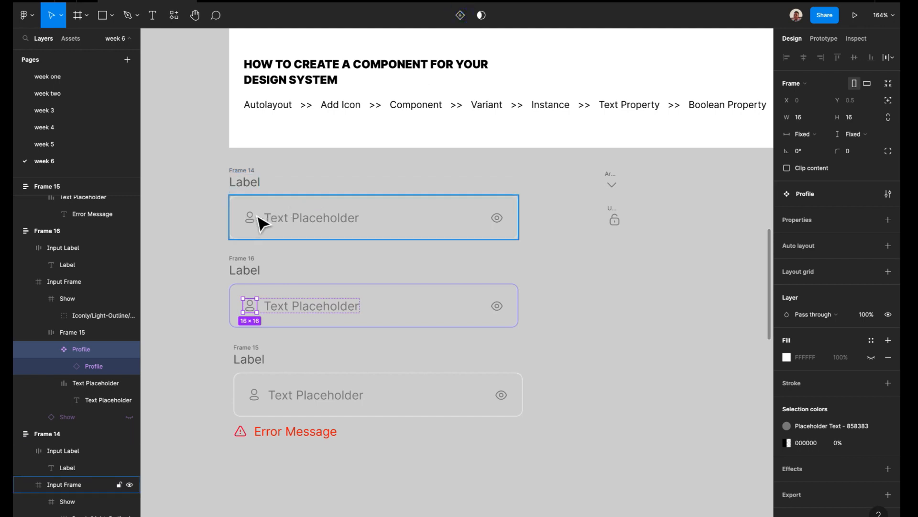
pyautogui.click(252, 217)
pyautogui.doubleClick(252, 217)
pyautogui.click(460, 15)
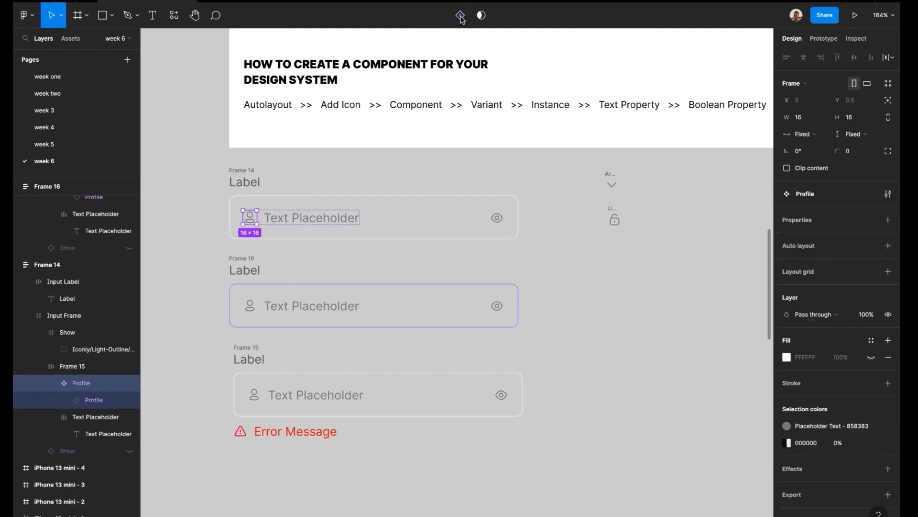
# Convert the Show icon frame in each of the three input fields into a component
pyautogui.doubleClick(501, 218)
pyautogui.click(532, 218)
pyautogui.doubleClick(494, 219)
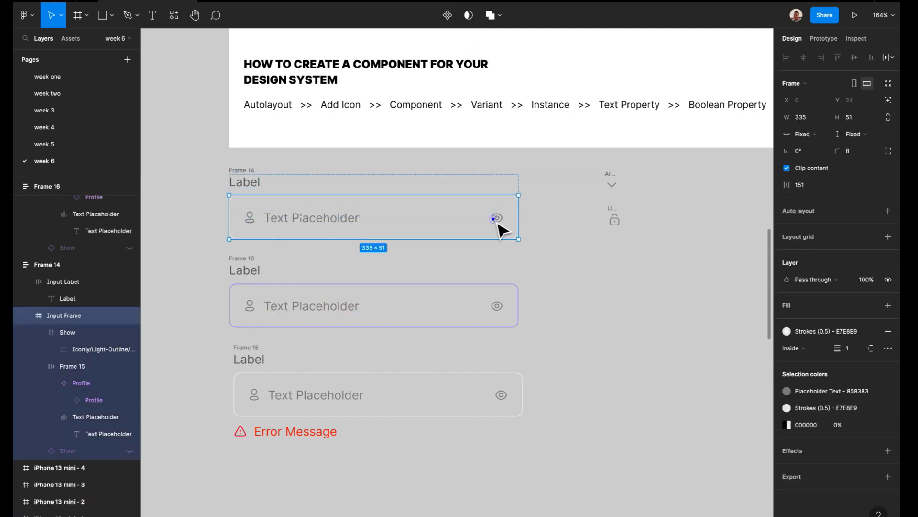
pyautogui.doubleClick(504, 314)
pyautogui.click(460, 15)
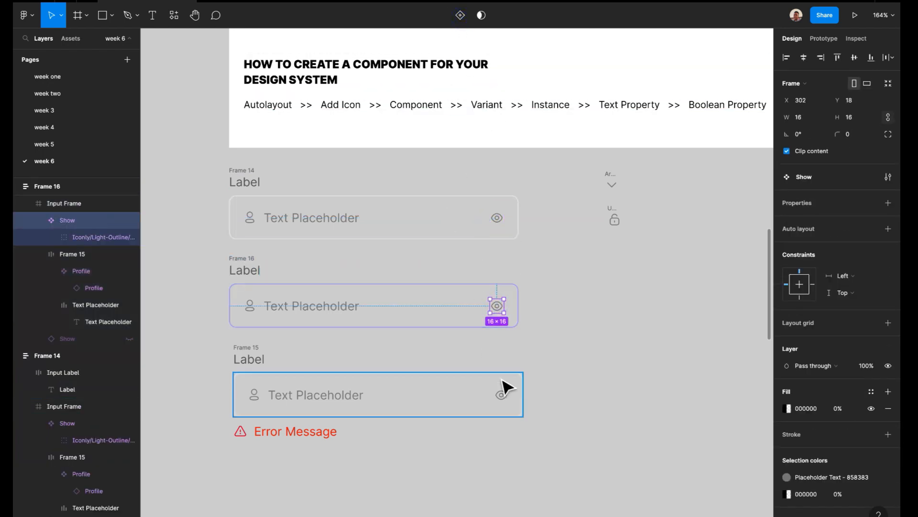
pyautogui.doubleClick(506, 397)
pyautogui.click(460, 15)
# Convert the Profile icon frame in the error-state input field into a component
pyautogui.click(254, 394)
pyautogui.click(253, 393)
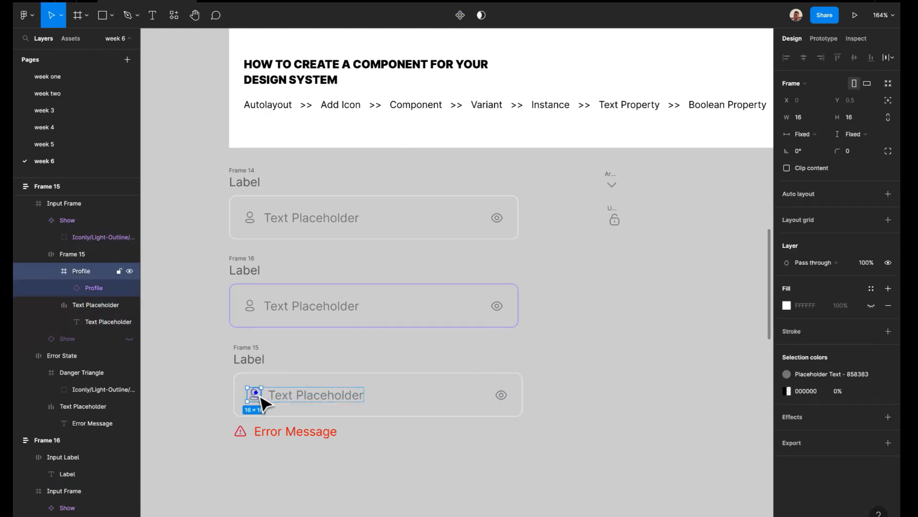
pyautogui.click(461, 15)
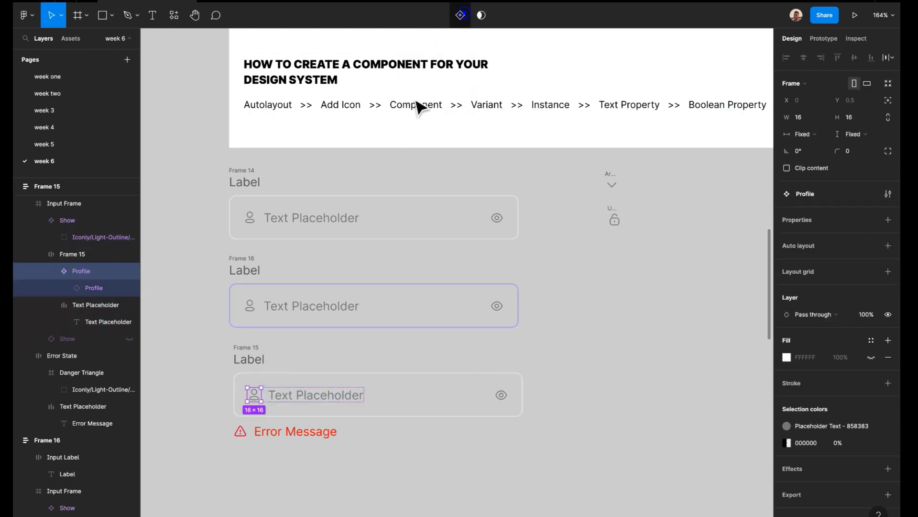
pyautogui.click(267, 436)
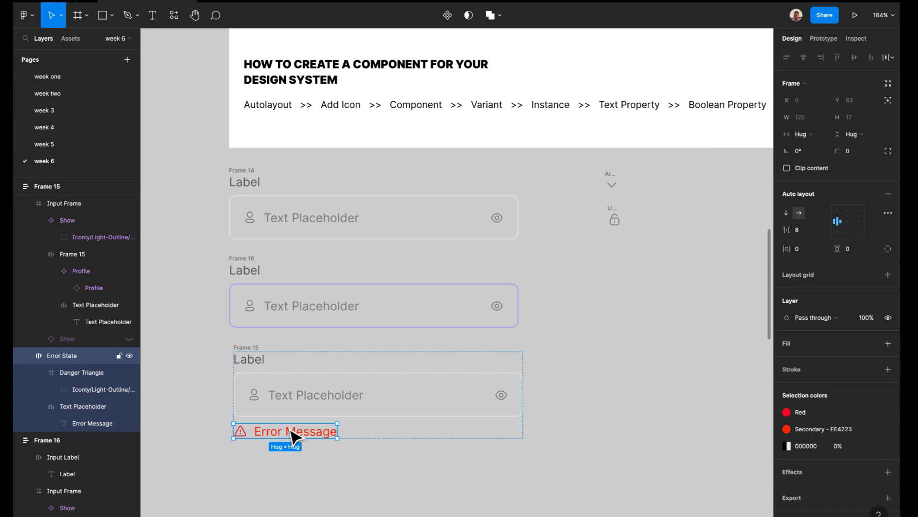
pyautogui.click(249, 359)
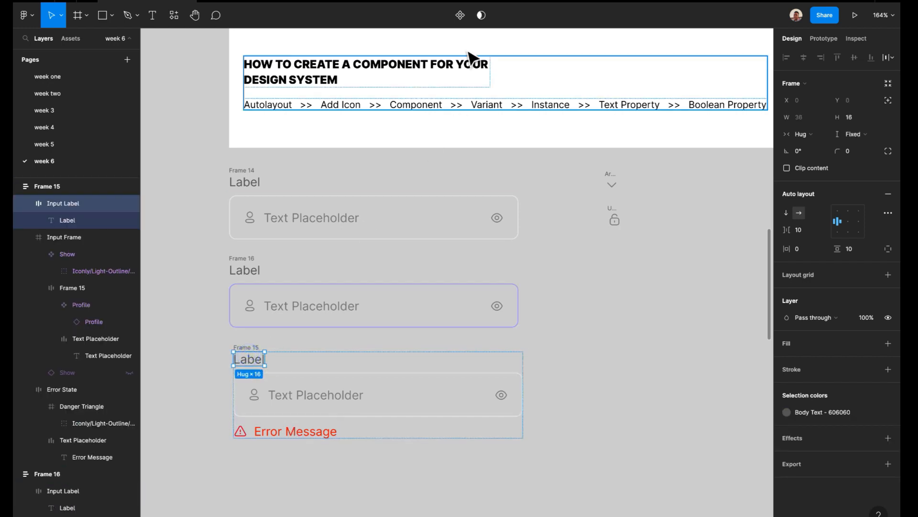
pyautogui.click(584, 272)
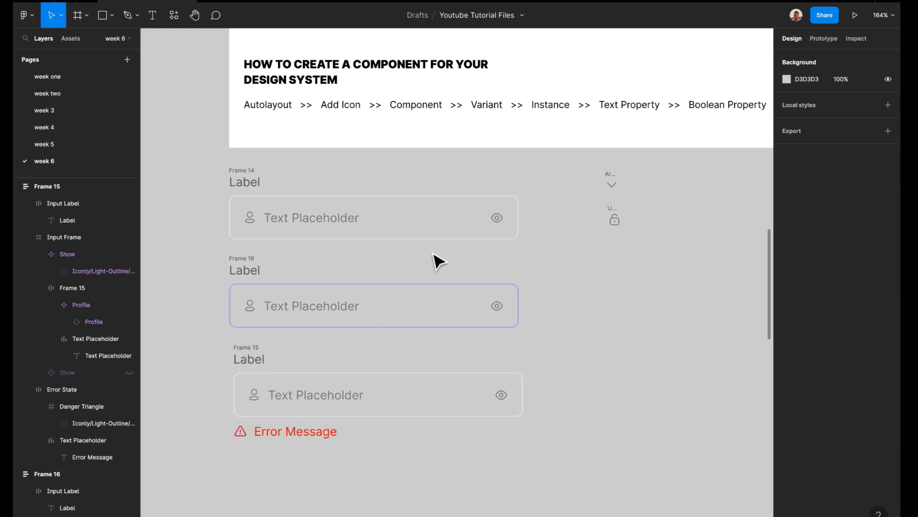
# Turn each of the three input field frames into its own component
pyautogui.click(248, 170)
pyautogui.click(448, 15)
pyautogui.click(242, 269)
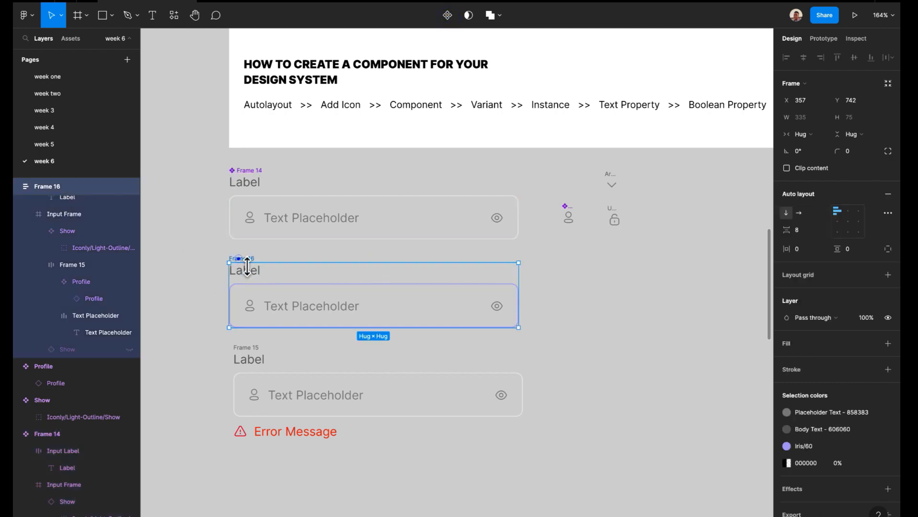
pyautogui.click(452, 17)
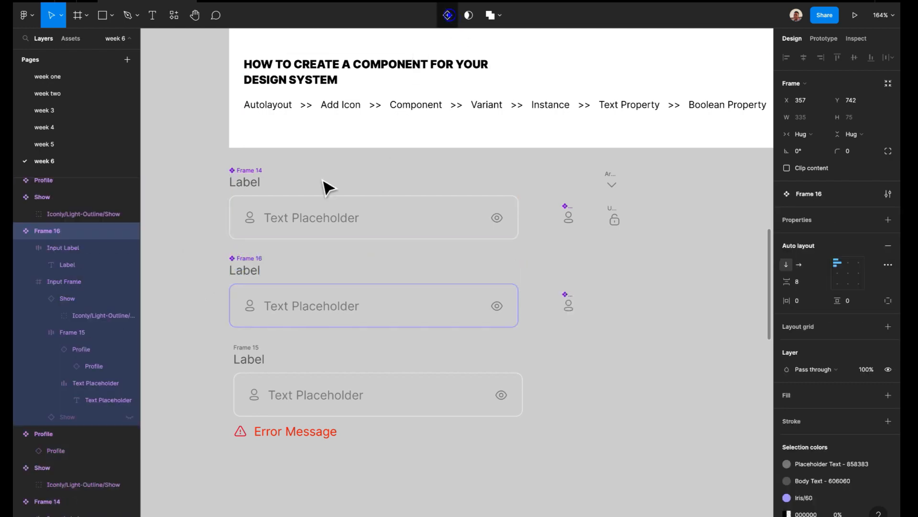
pyautogui.click(246, 348)
pyautogui.click(448, 15)
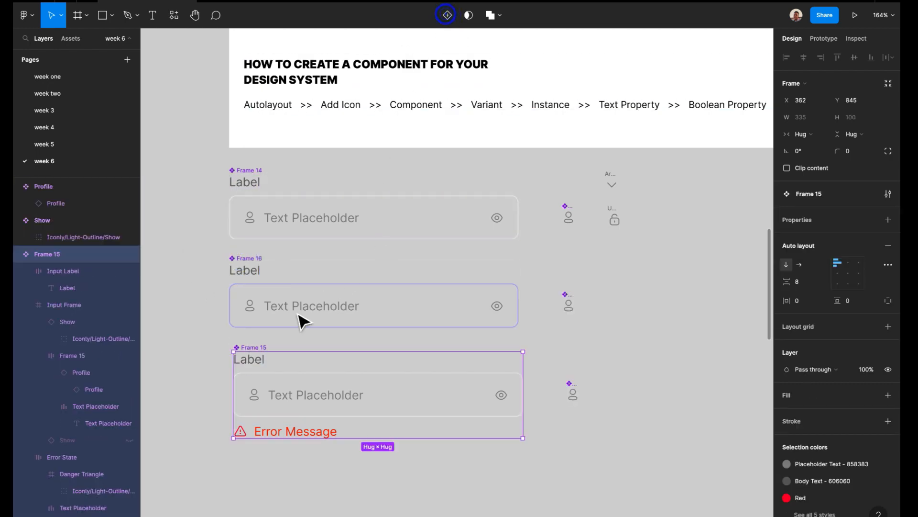
# Line up the error-state component's left edge with the other two input field components
pyautogui.click(259, 345)
pyautogui.rightClick(338, 287)
pyautogui.click(253, 171)
pyautogui.click(251, 171)
pyautogui.click(266, 153)
# Combine the three input field components as variants in a single component set
pyautogui.click(250, 167)
pyautogui.keyDown('shift'); pyautogui.click(251, 259); pyautogui.keyUp('shift')
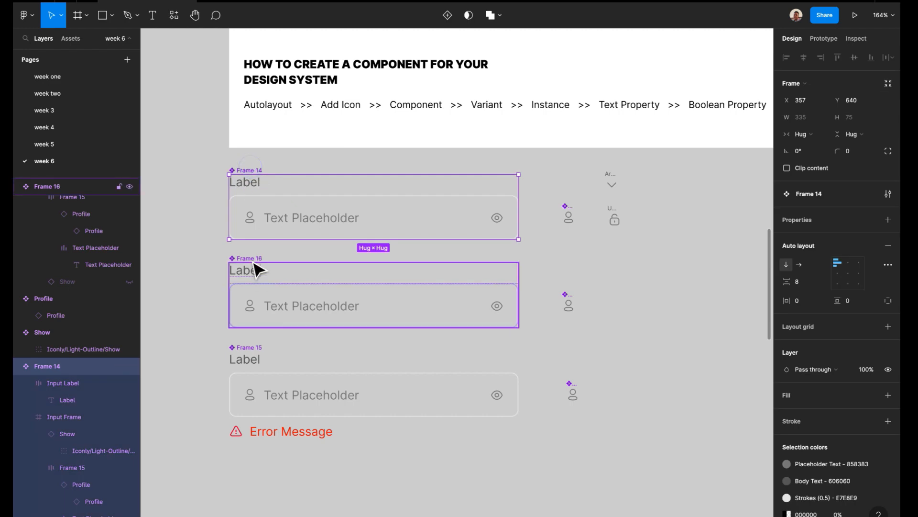
pyautogui.keyDown('shift'); pyautogui.click(248, 345); pyautogui.keyUp('shift')
pyautogui.click(846, 233)
pyautogui.click(447, 235)
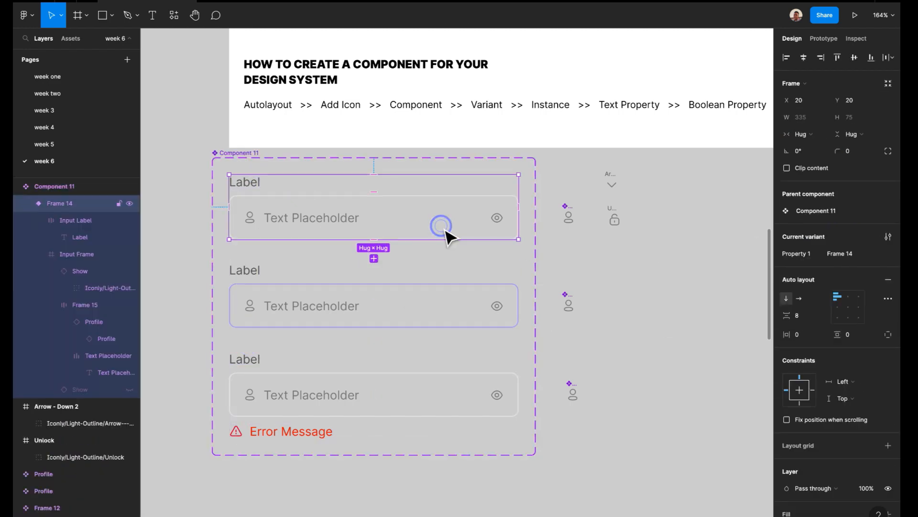
# Create a visibility property named "Input Label" with value True on the first variant's Input Label layer
pyautogui.hscroll(2, 446, 235)
pyautogui.click(242, 188)
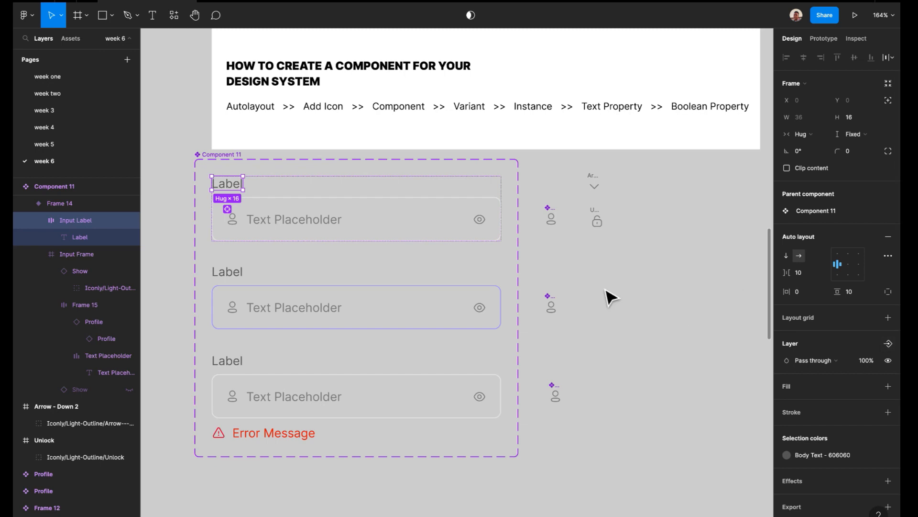
pyautogui.click(888, 344)
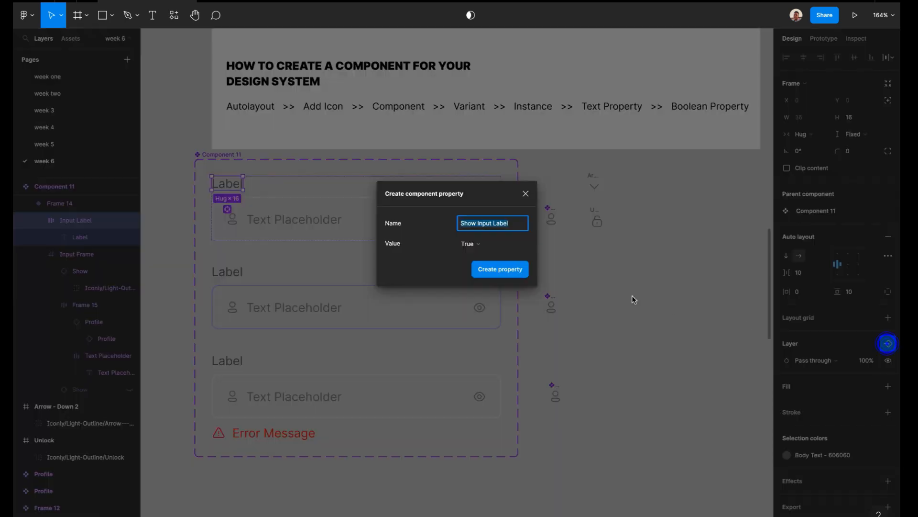
pyautogui.click(526, 194)
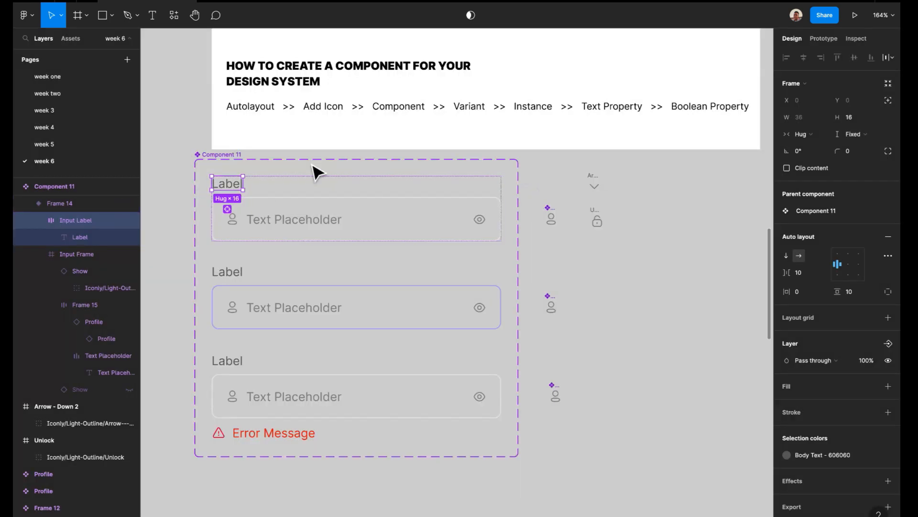
pyautogui.click(888, 344)
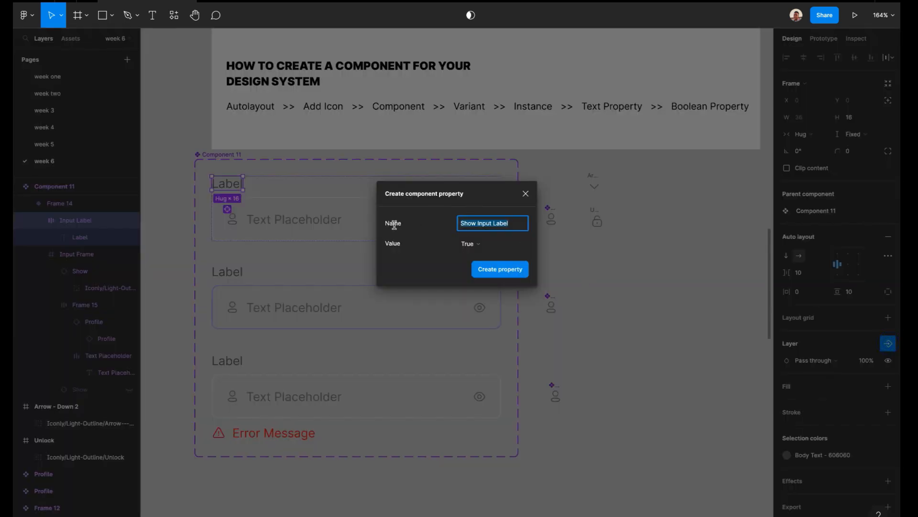
pyautogui.click(485, 245)
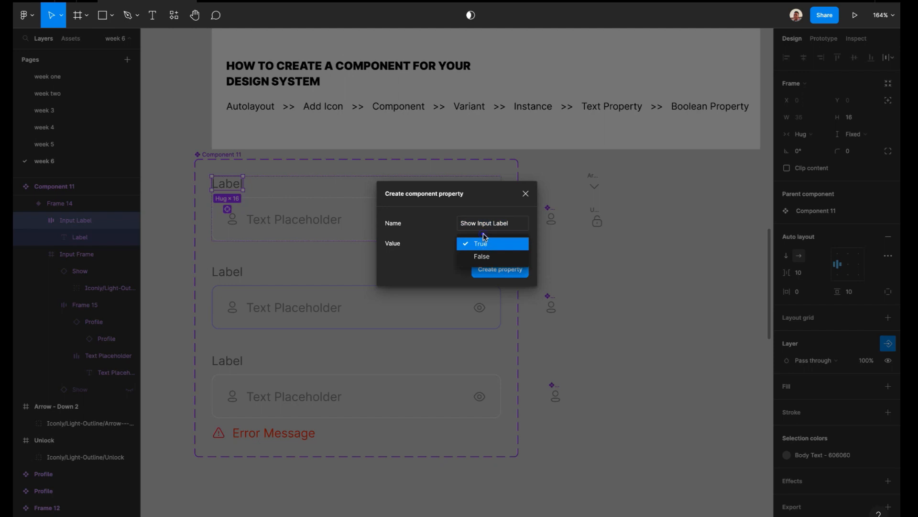
pyautogui.click(439, 243)
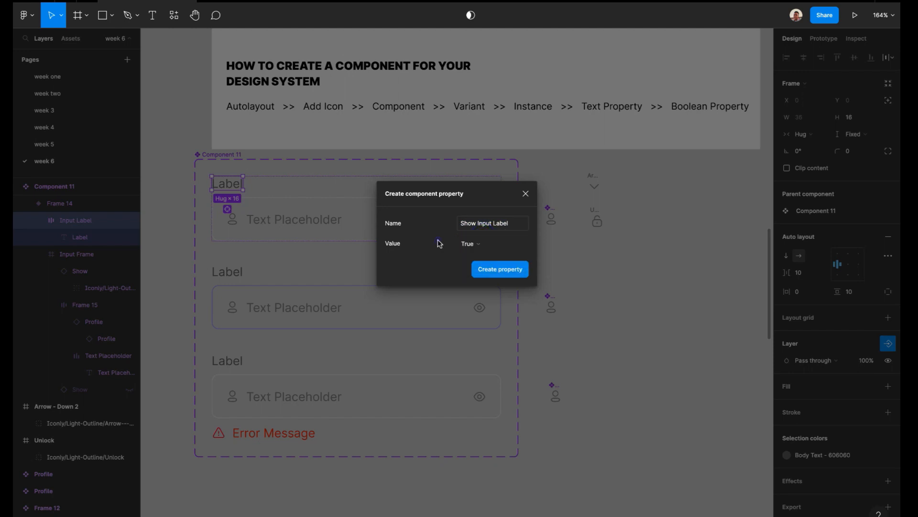
pyautogui.click(479, 223)
pyautogui.click(476, 223)
pyautogui.press('BackSpace')
pyautogui.press('BackSpace')
pyautogui.press('BackSpace')
pyautogui.press('BackSpace')
pyautogui.press('BackSpace')
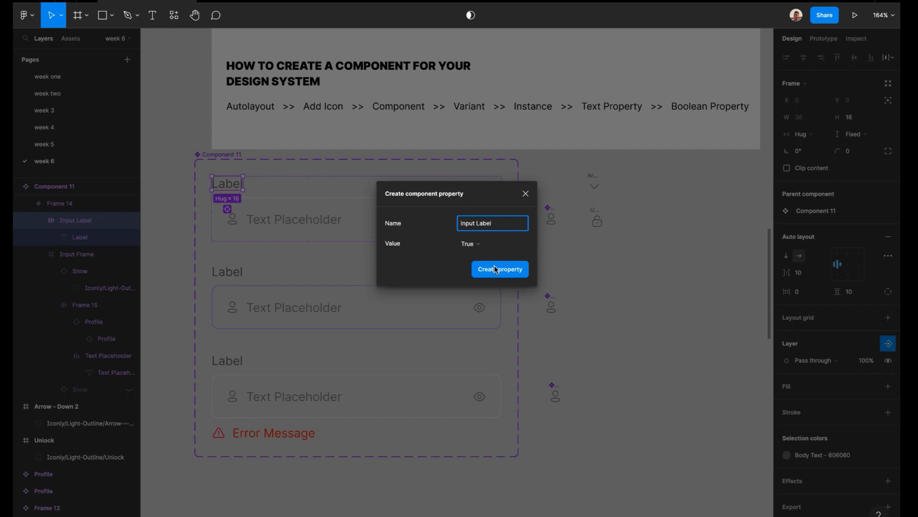
pyautogui.click(496, 270)
# Apply the existing "Input Label" visibility property to the Input Label layers of the second and third variants
pyautogui.click(232, 276)
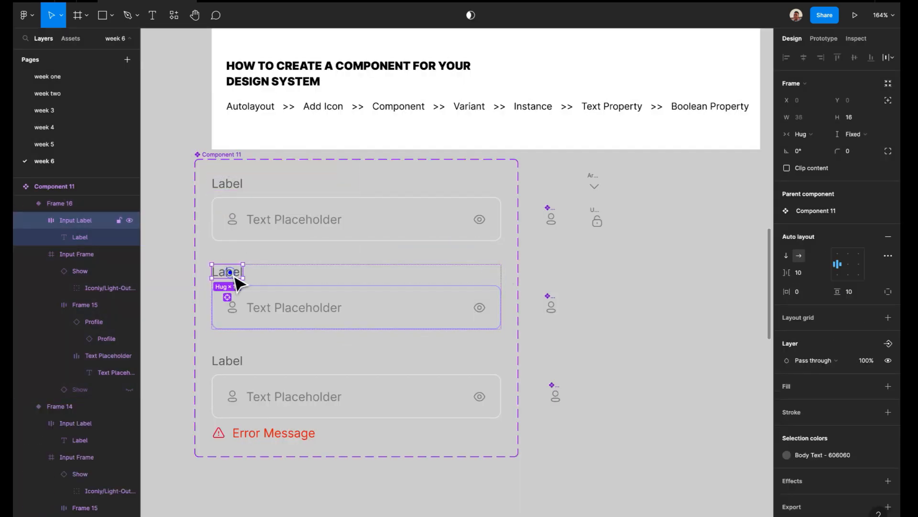
pyautogui.click(888, 343)
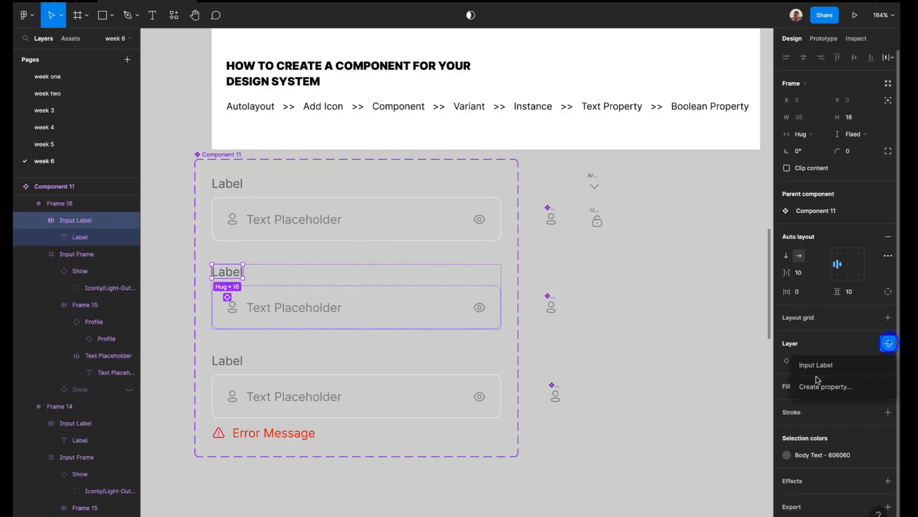
pyautogui.click(818, 365)
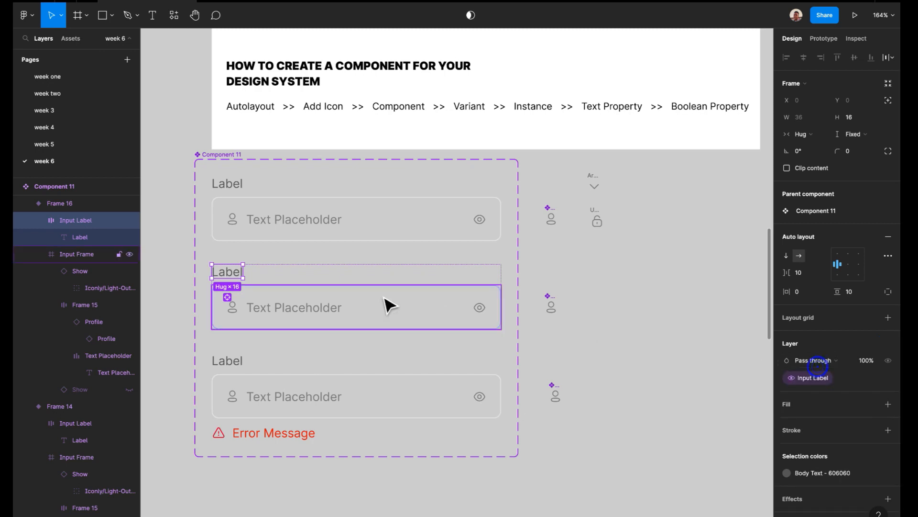
pyautogui.click(231, 366)
pyautogui.click(888, 343)
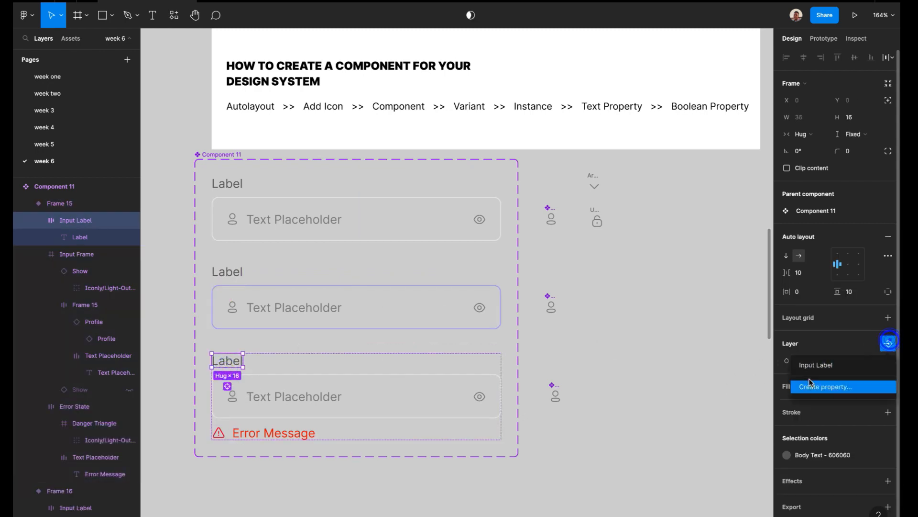
pyautogui.click(815, 365)
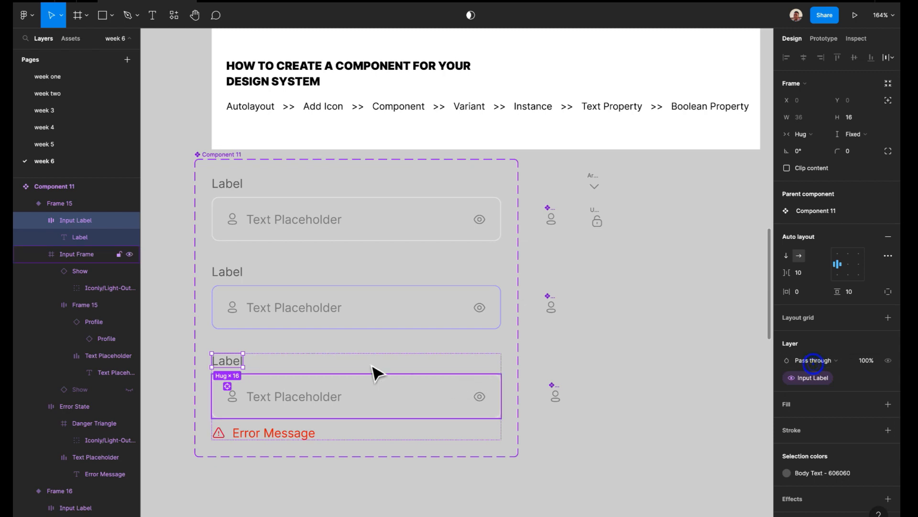
# Create a visibility property named "Text Placeholder" with value True on the first variant's Text Placeholder layer
pyautogui.scroll(1, 357, 369)
pyautogui.scroll(-1, 294, 331)
pyautogui.hscroll(-1, 293, 331)
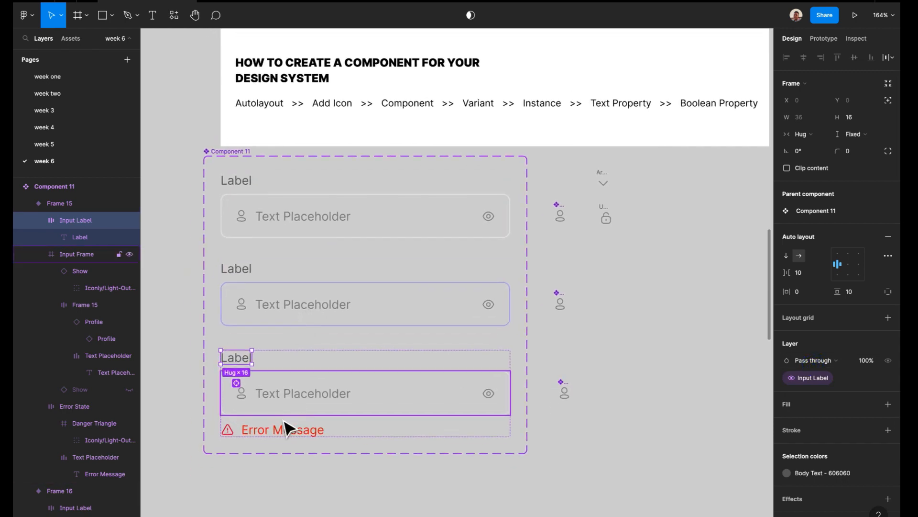
pyautogui.click(264, 218)
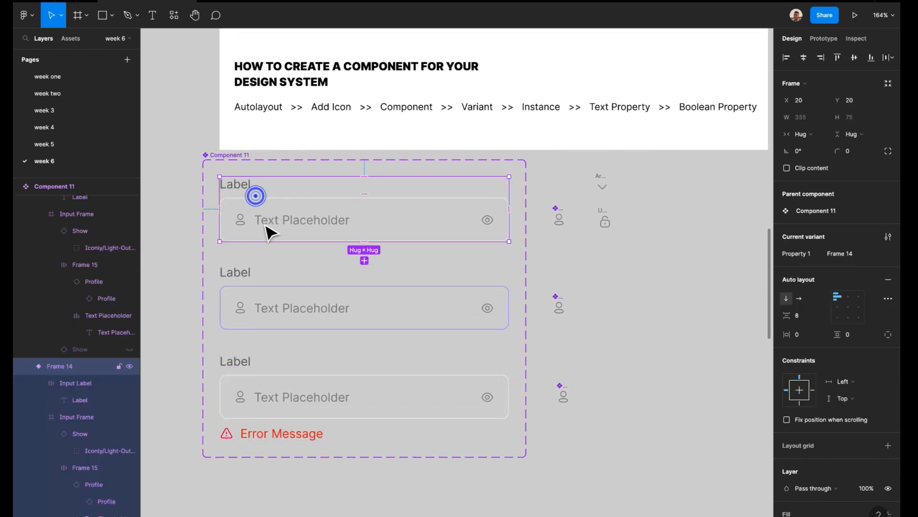
pyautogui.doubleClick(245, 225)
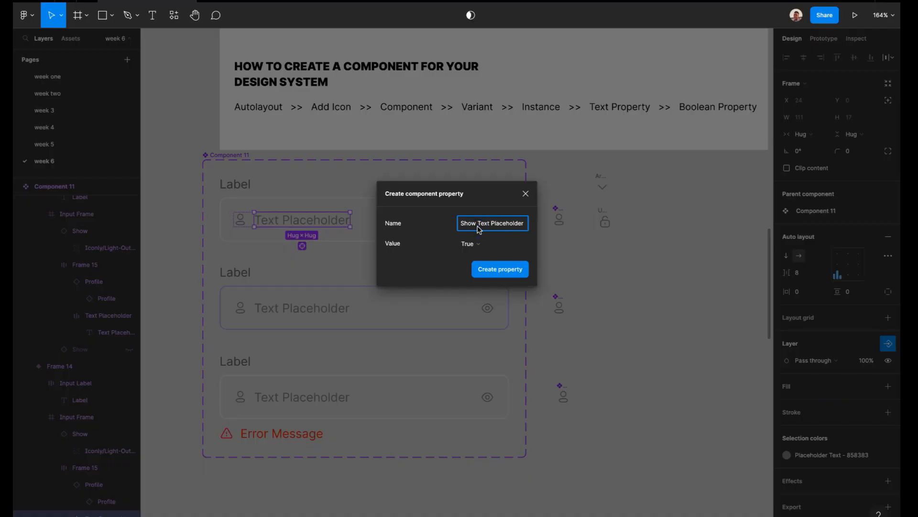
pyautogui.click(478, 227)
pyautogui.press('BackSpace')
pyautogui.press('BackSpace')
pyautogui.press('BackSpace')
pyautogui.press('BackSpace')
pyautogui.press('BackSpace')
pyautogui.click(502, 270)
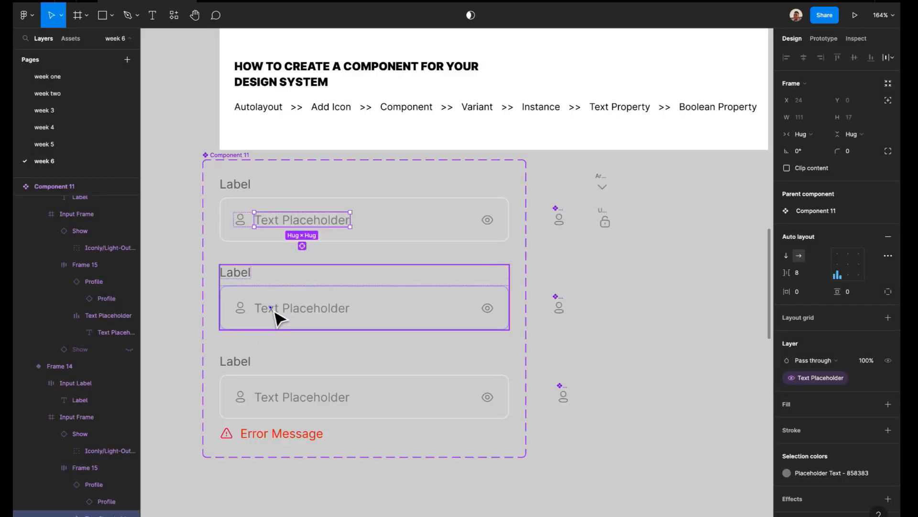
# Apply the "Text Placeholder" visibility property to the Text Placeholder layers of the second and third variants
pyautogui.click(270, 307)
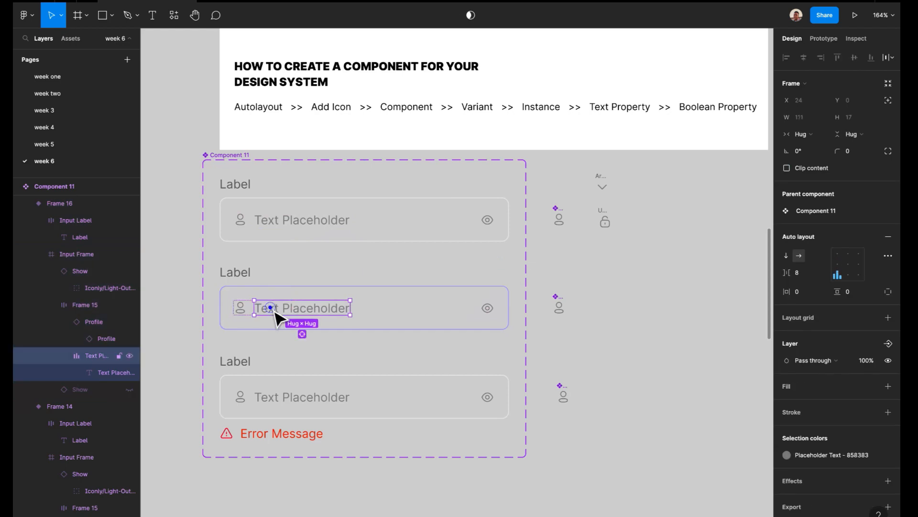
pyautogui.click(888, 343)
pyautogui.click(824, 378)
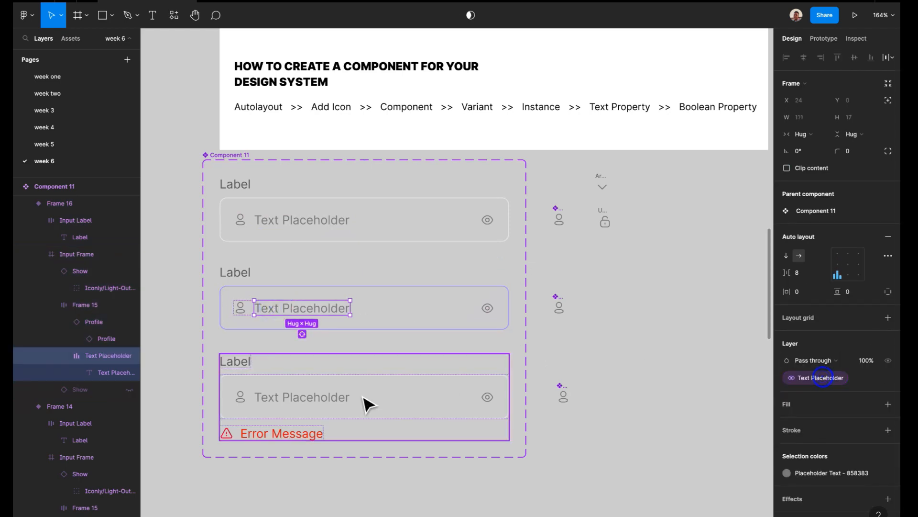
pyautogui.click(352, 403)
pyautogui.click(348, 400)
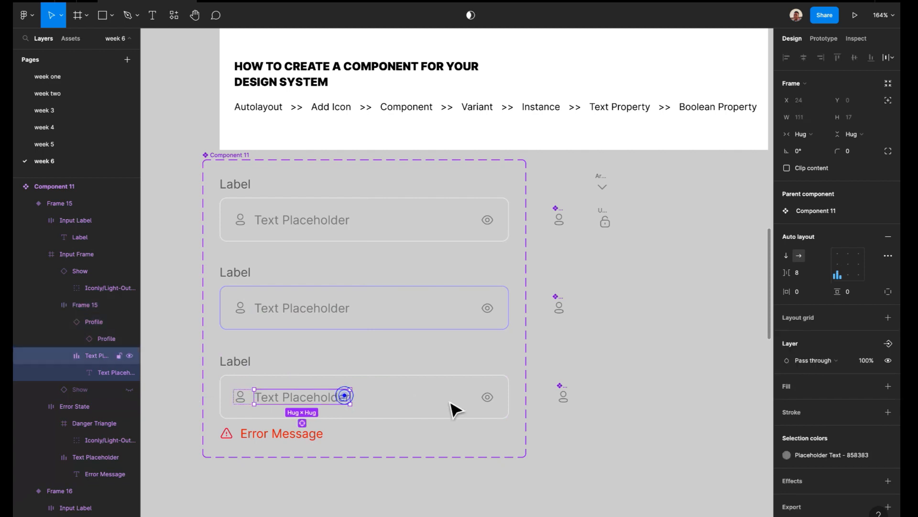
pyautogui.scroll(-1, 891, 359)
pyautogui.click(888, 334)
pyautogui.click(810, 371)
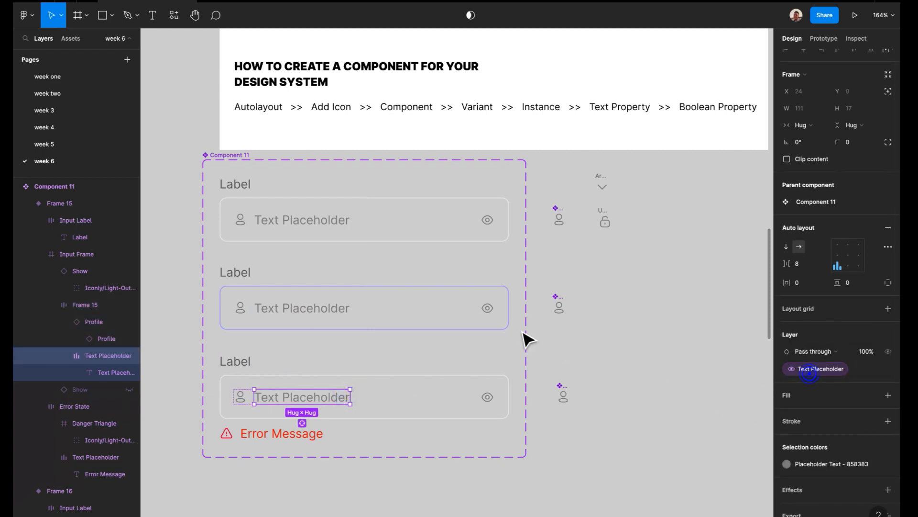
# Start an instance swap property for the first variant's profile icon and name it "Placeholder Icon"
pyautogui.doubleClick(240, 221)
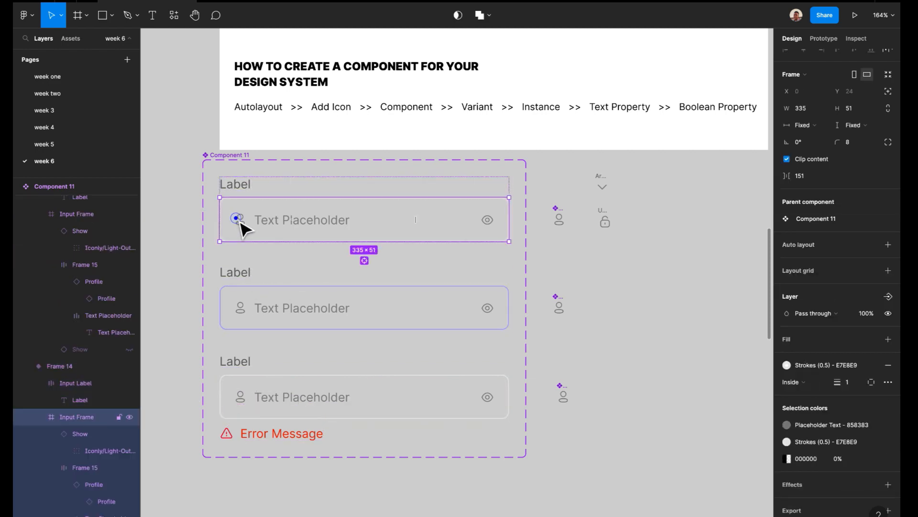
pyautogui.doubleClick(242, 220)
pyautogui.doubleClick(241, 220)
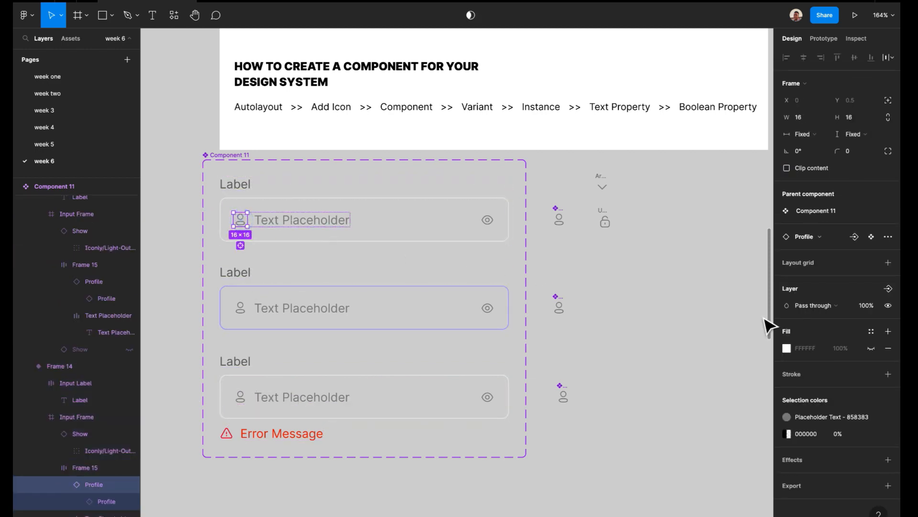
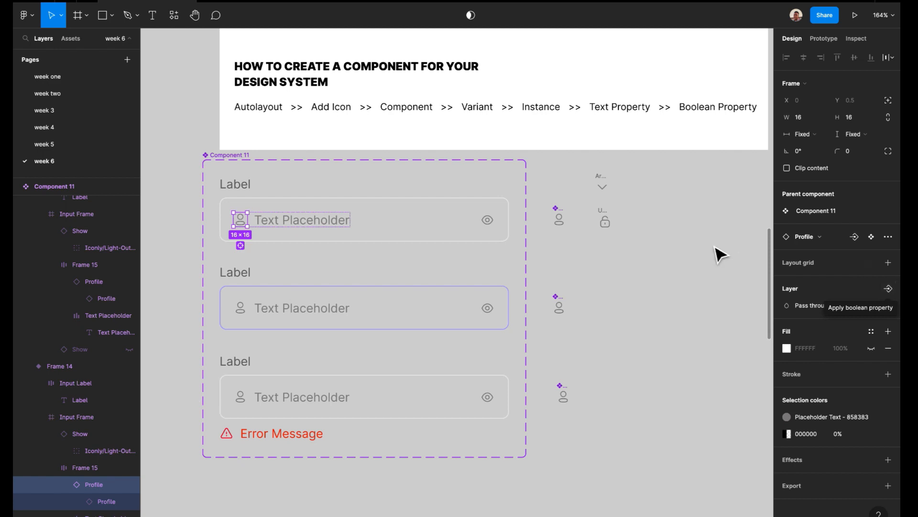
pyautogui.click(888, 289)
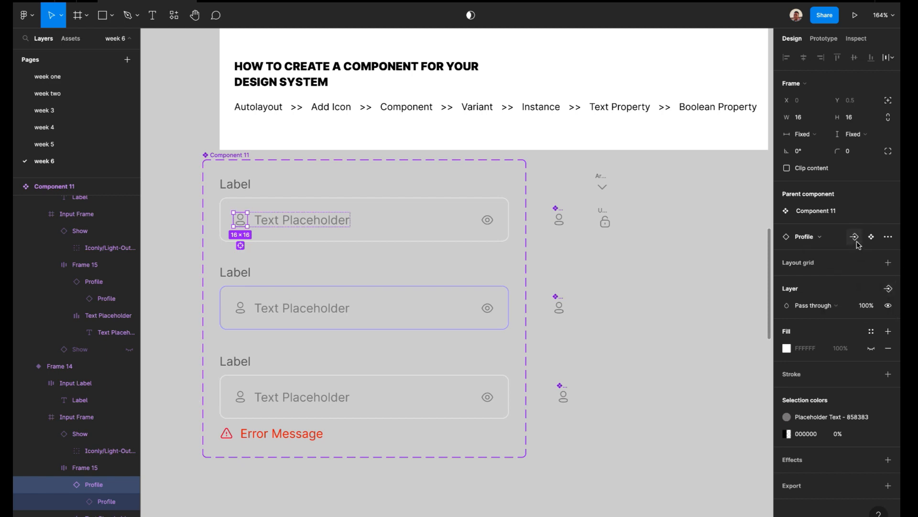
pyautogui.click(856, 238)
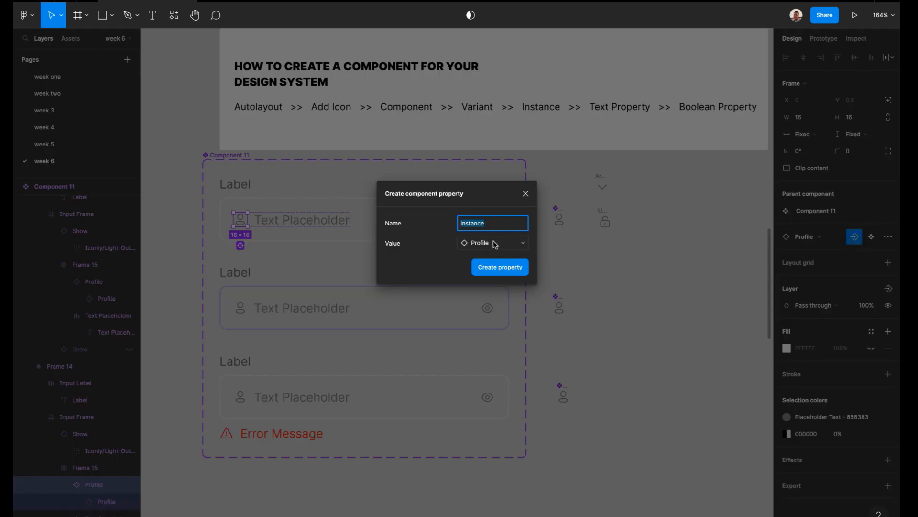
pyautogui.click(518, 245)
pyautogui.click(492, 225)
pyautogui.write('Ic')
pyautogui.press('BackSpace')
pyautogui.write('P')
# Set the new property's default instance to the Unlock component from the week 6 local components
pyautogui.click(502, 244)
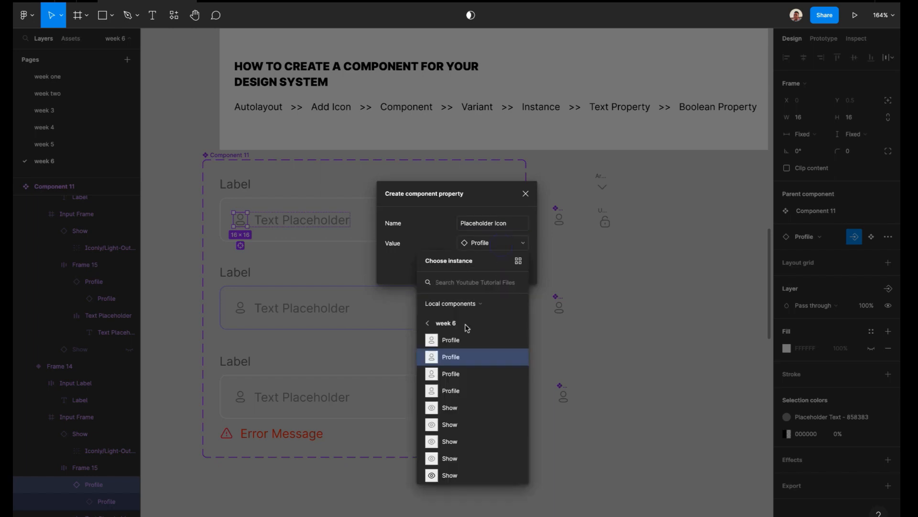
pyautogui.scroll(-3, 455, 440)
pyautogui.scroll(2, 455, 443)
pyautogui.scroll(5, 456, 443)
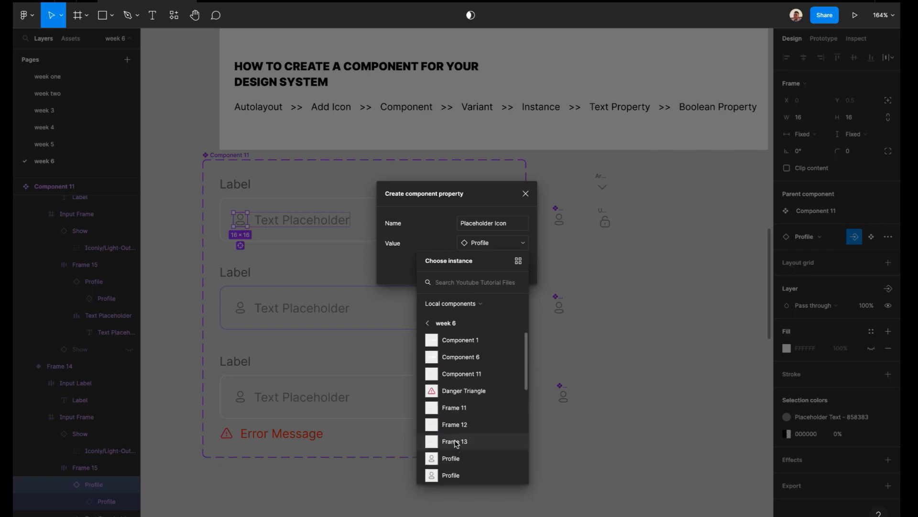
pyautogui.scroll(-4, 474, 364)
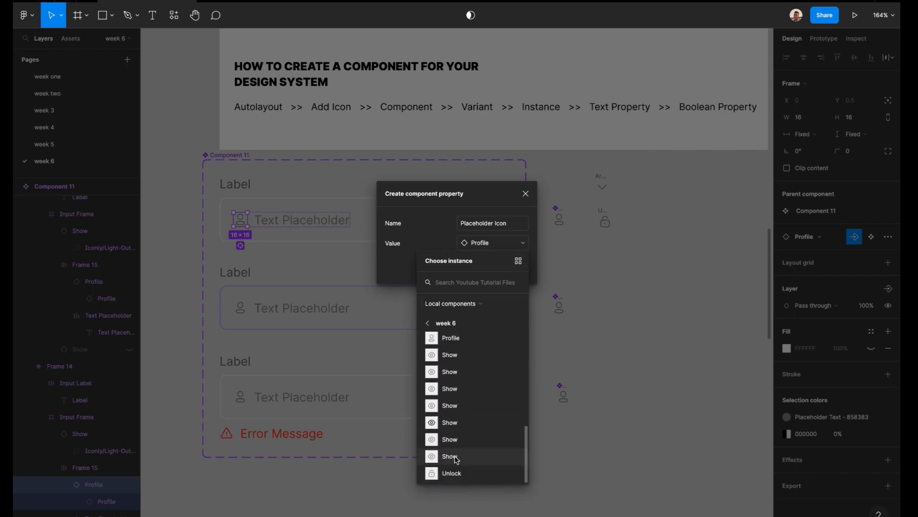
pyautogui.click(450, 474)
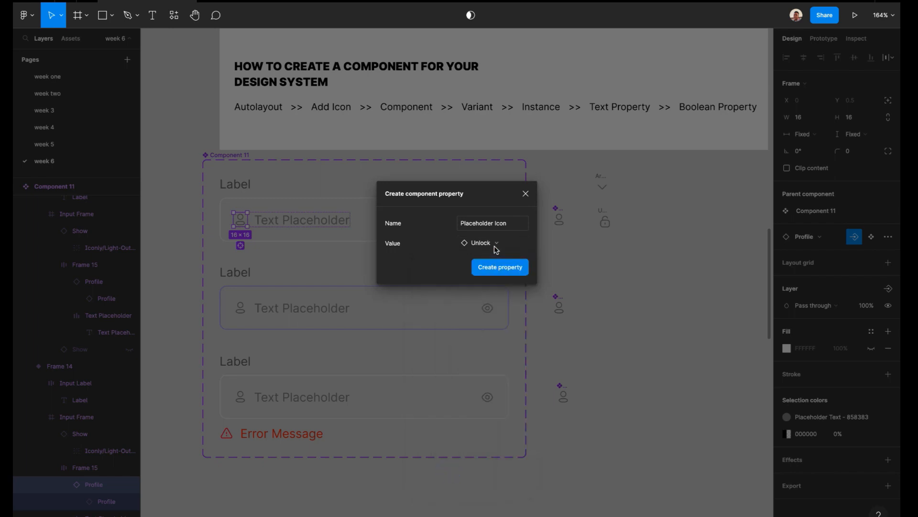
# Choose the Profile component as the property's default instance and create the "Placeholder Icon" property
pyautogui.click(517, 244)
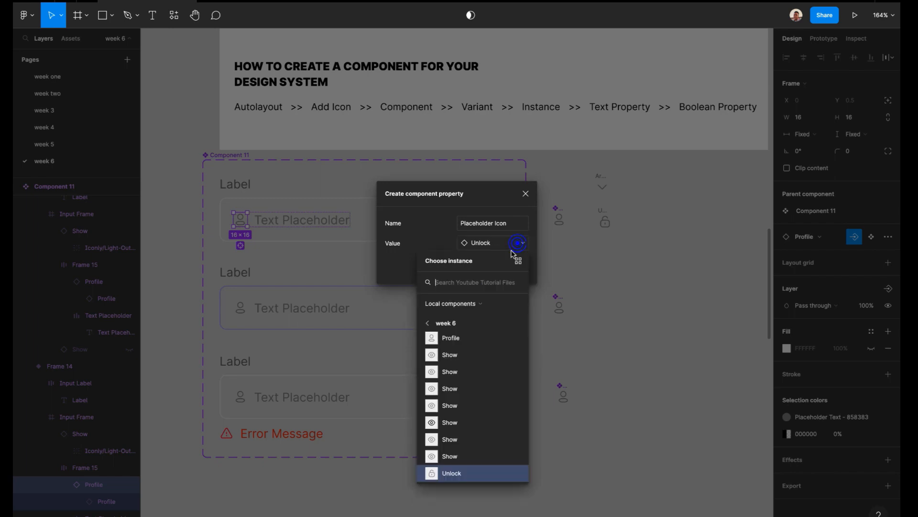
pyautogui.scroll(4, 460, 368)
pyautogui.scroll(-2, 455, 449)
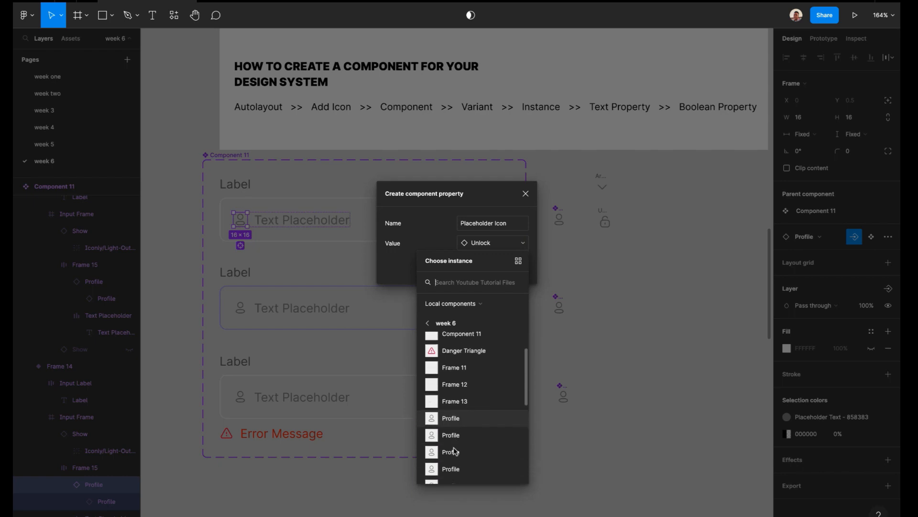
pyautogui.click(457, 414)
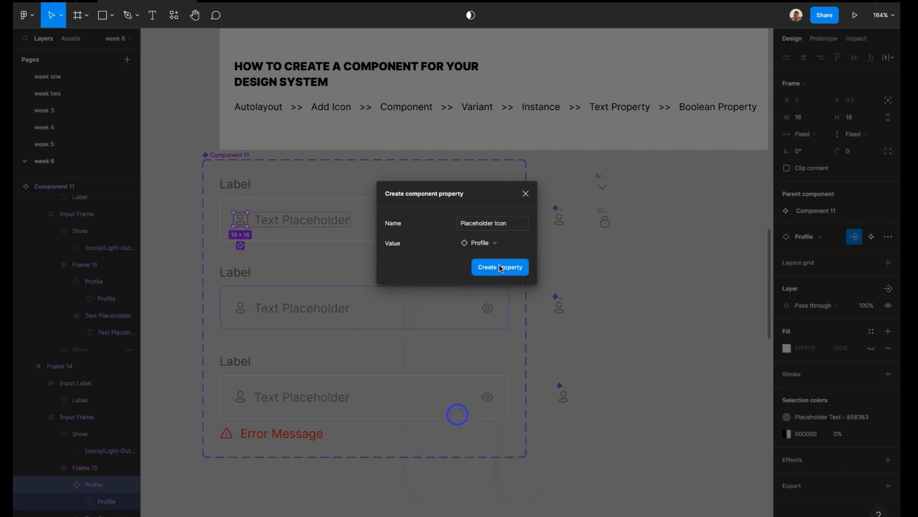
pyautogui.click(523, 245)
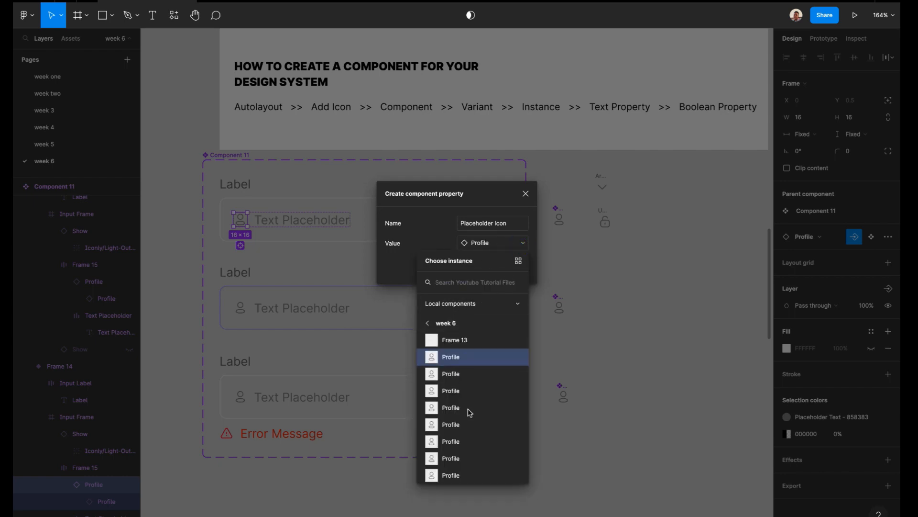
pyautogui.click(434, 244)
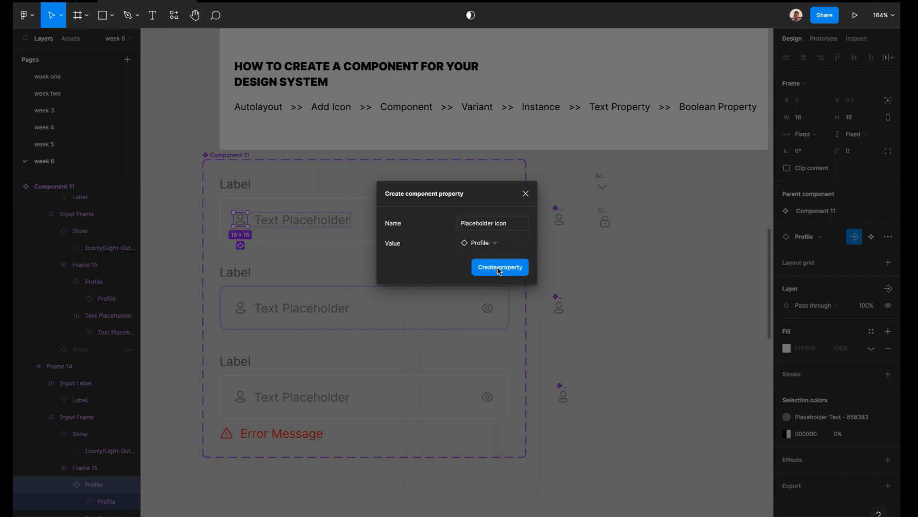
pyautogui.click(499, 268)
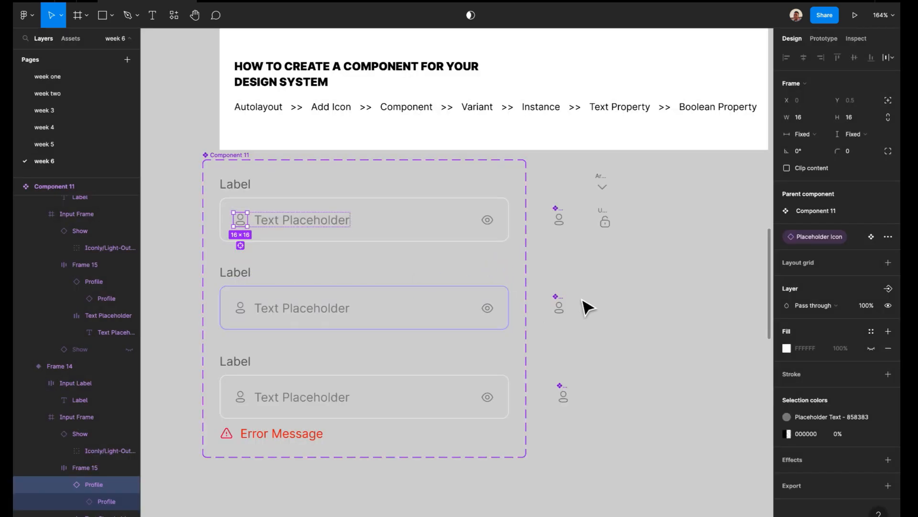
# Create a visibility property named "Show Profile" with value True on the first variant's profile icon
pyautogui.click(888, 288)
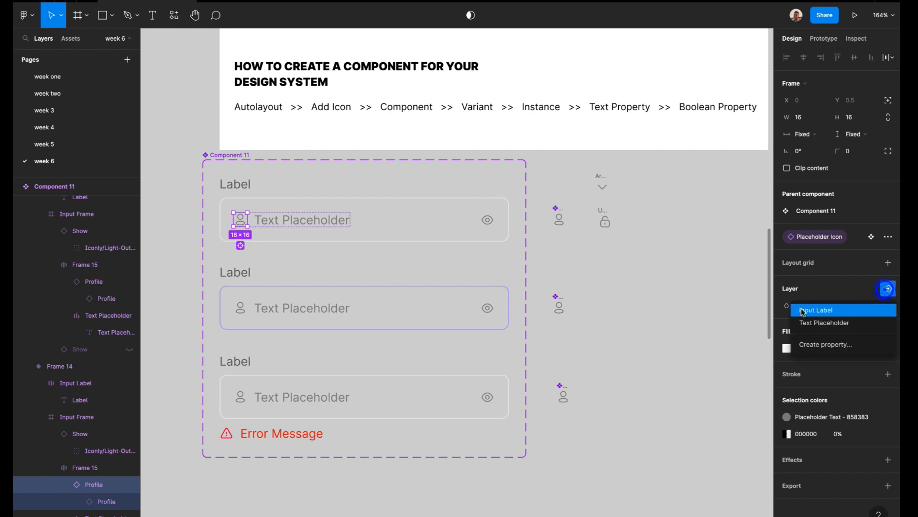
pyautogui.click(821, 346)
pyautogui.click(520, 245)
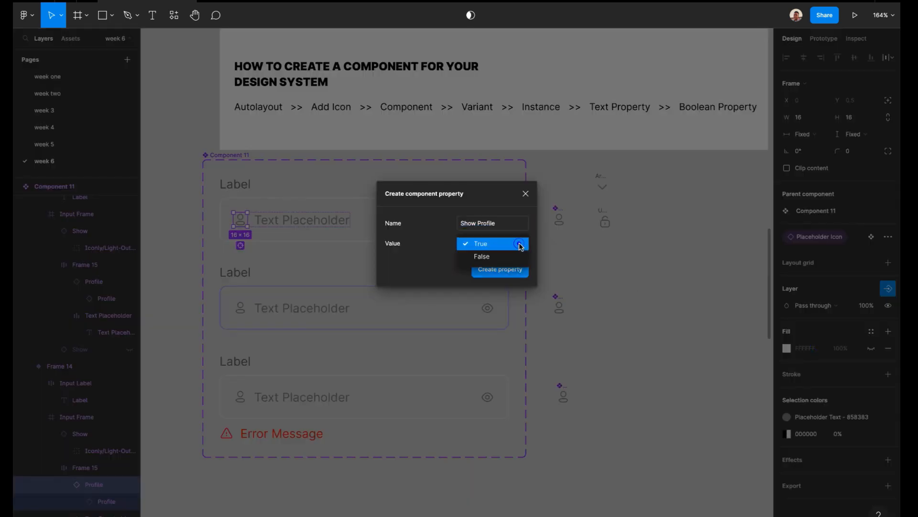
pyautogui.click(520, 244)
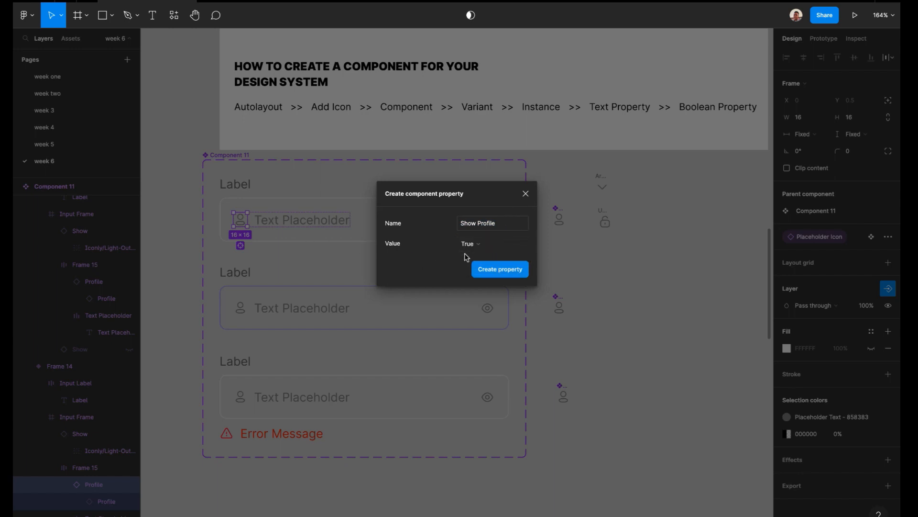
pyautogui.click(499, 270)
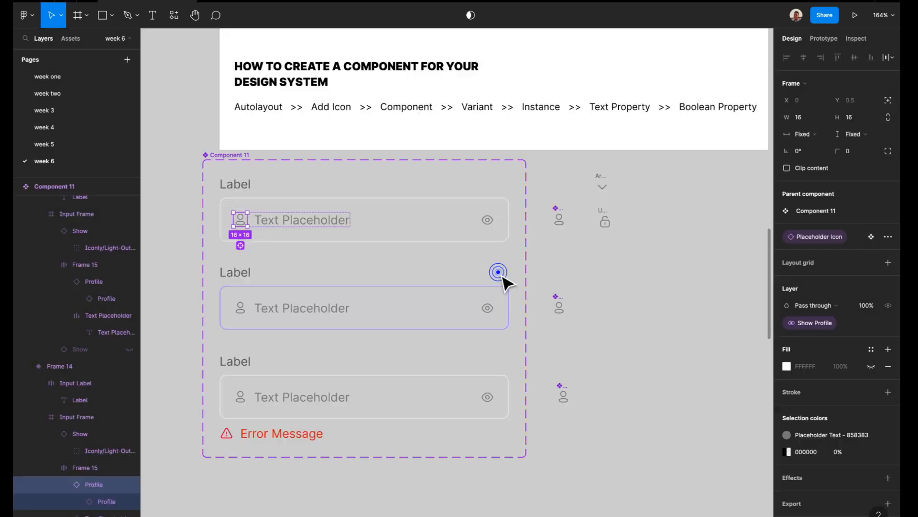
# Start a new instance swap property for the eye icon in the first variant's input frame
pyautogui.click(384, 263)
pyautogui.doubleClick(489, 226)
pyautogui.doubleClick(489, 224)
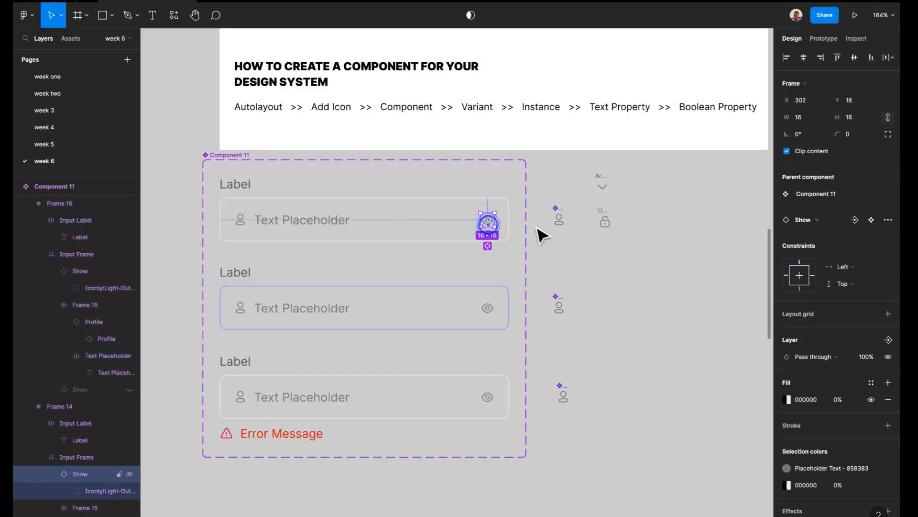
pyautogui.click(856, 221)
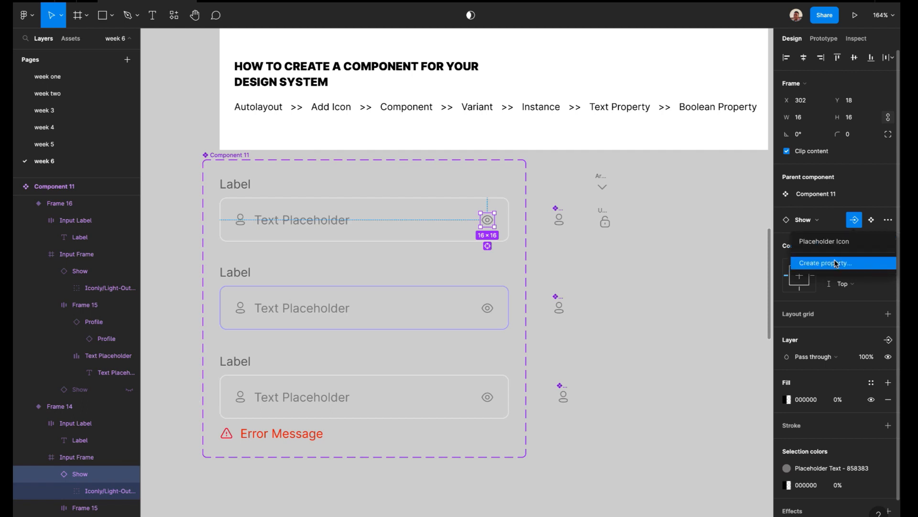
pyautogui.click(834, 263)
# Name the instance swap property "Right Icon", keep Show as its value, and create it
pyautogui.press('BackSpace')
pyautogui.write('pA')
pyautogui.press('BackSpace')
pyautogui.press('BackSpace')
pyautogui.write('p')
pyautogui.press('BackSpace')
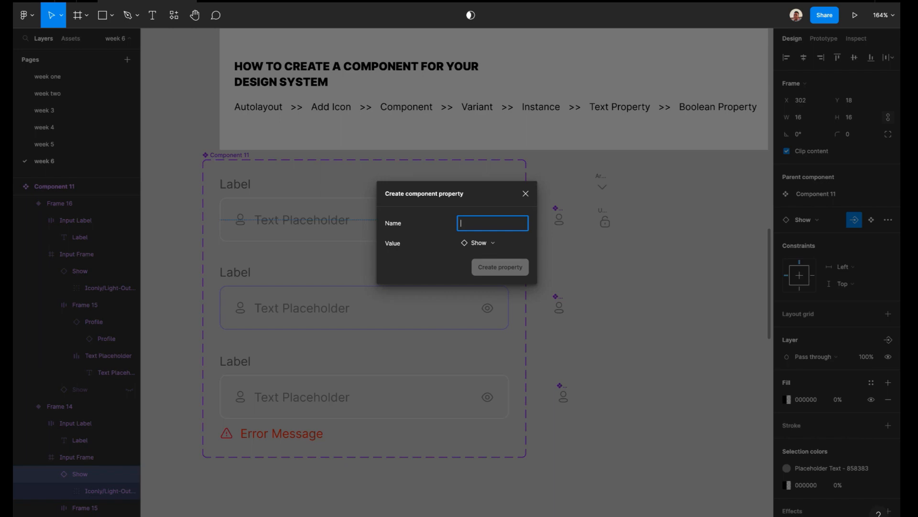
pyautogui.write('r')
pyautogui.press('BackSpace')
pyautogui.write('r')
pyautogui.press('BackSpace')
pyautogui.write('Right Icon')
pyautogui.click(510, 246)
pyautogui.click(510, 246)
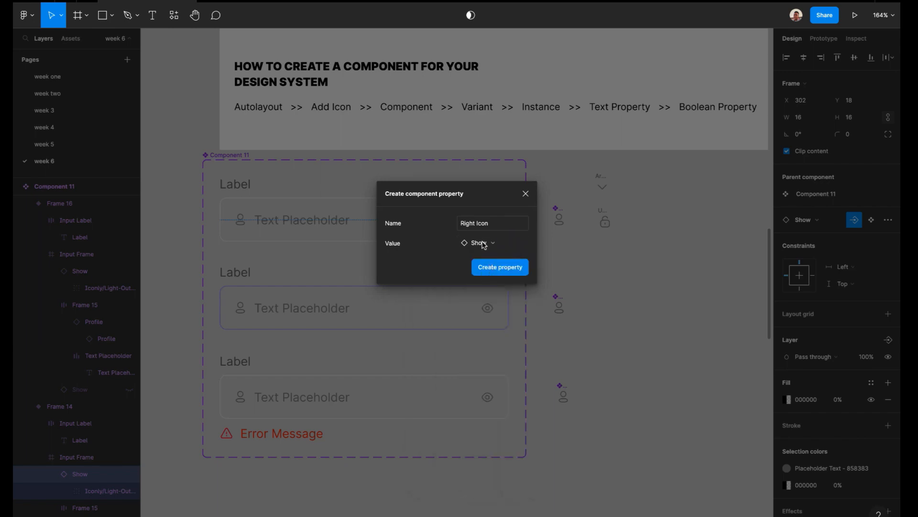
pyautogui.click(497, 272)
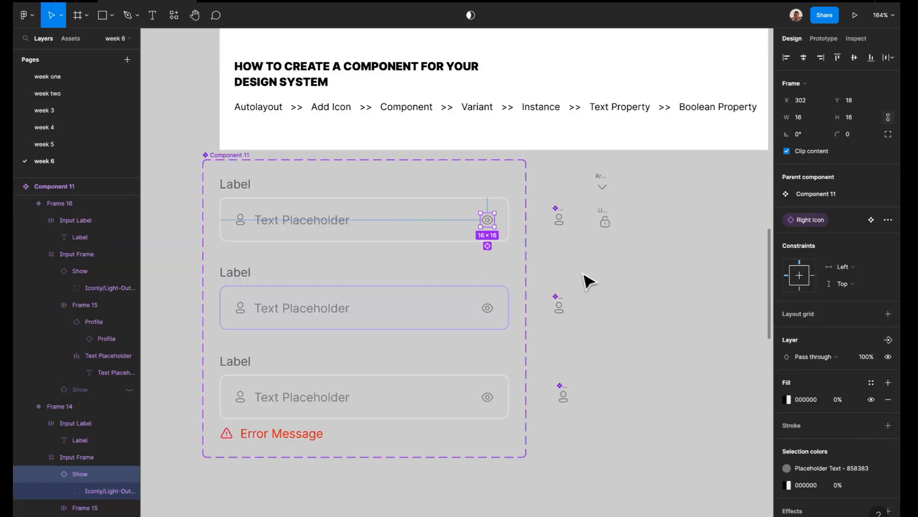
# Open the visibility property choices for the first variant's eye icon
pyautogui.scroll(-1, 540, 318)
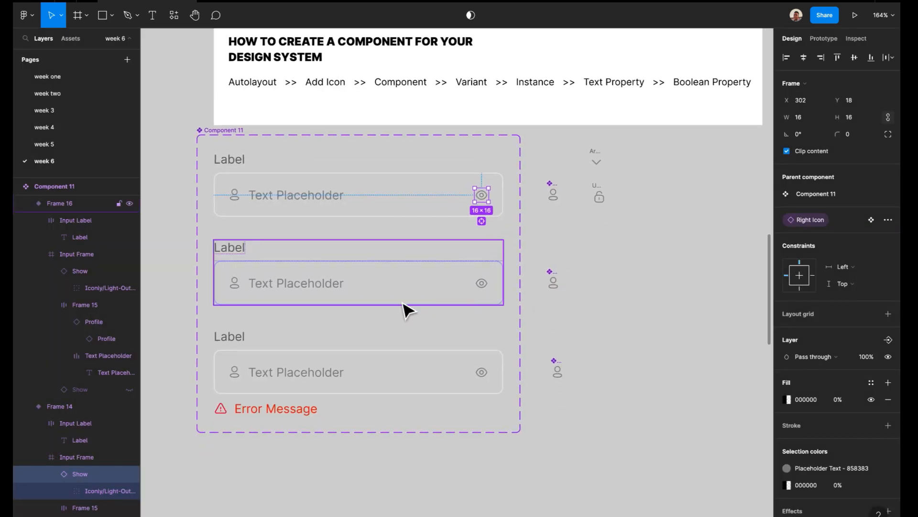
pyautogui.click(480, 293)
pyautogui.click(484, 286)
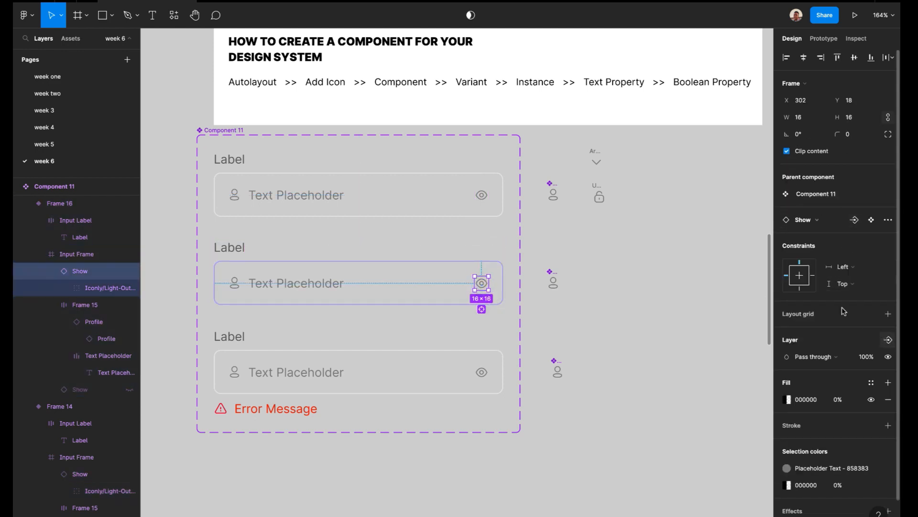
pyautogui.click(484, 197)
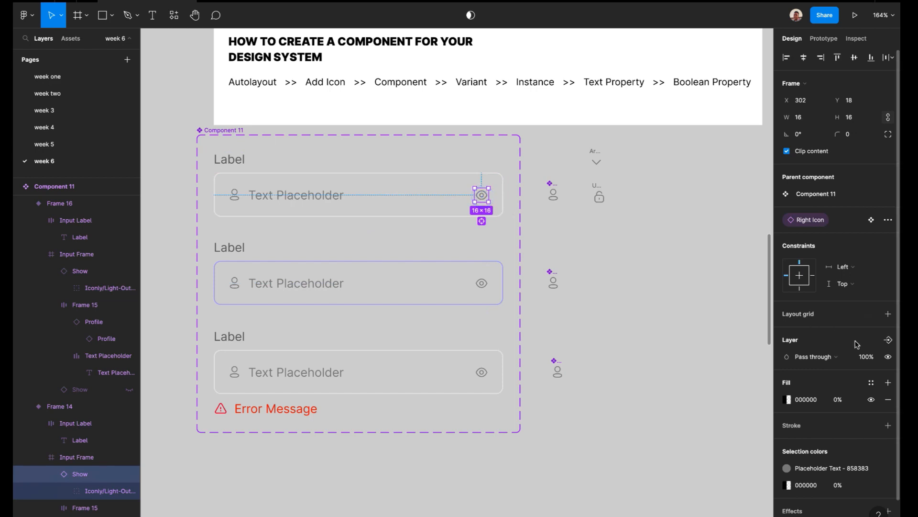
pyautogui.click(887, 341)
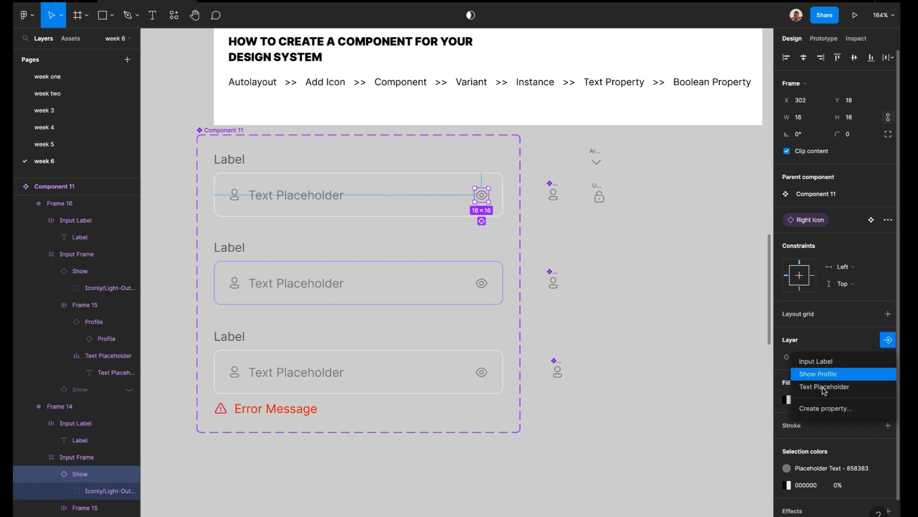
# Create a boolean property named Right Icon with value False for the visibility of the first variant's eye icon
pyautogui.click(825, 408)
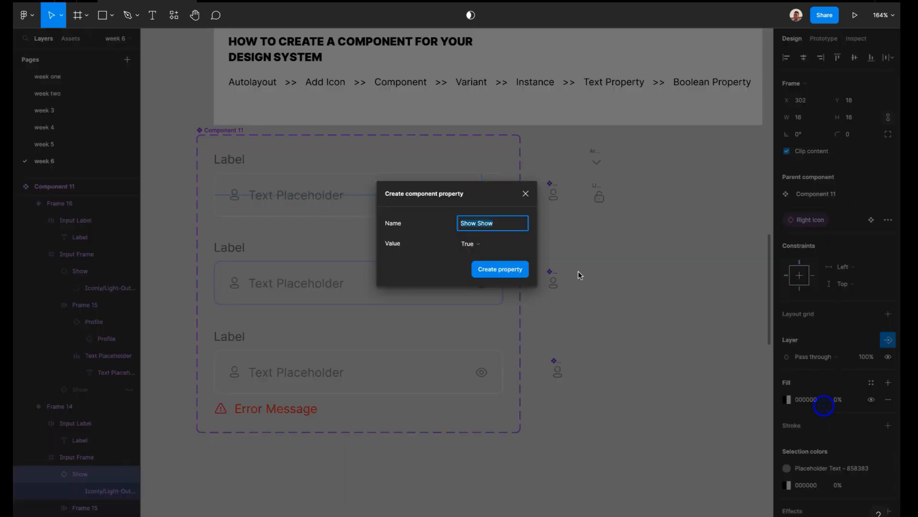
pyautogui.click(495, 243)
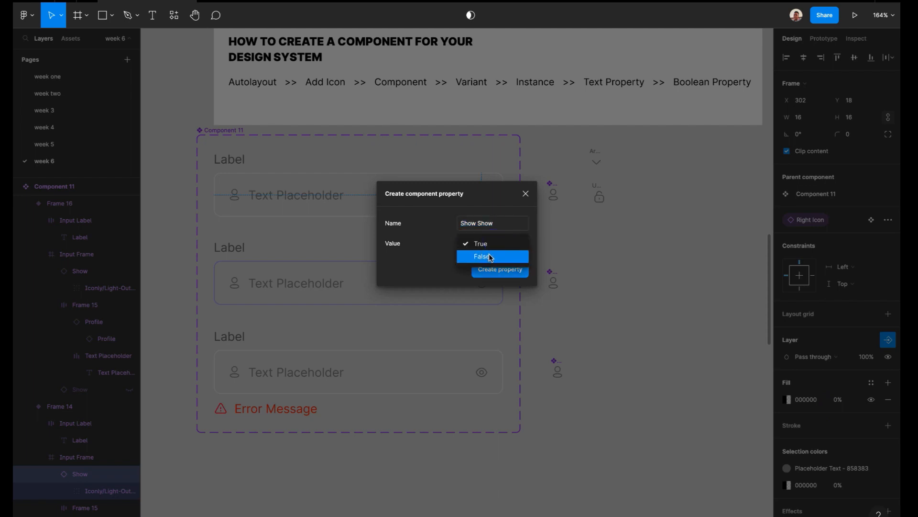
pyautogui.click(489, 255)
pyautogui.click(492, 228)
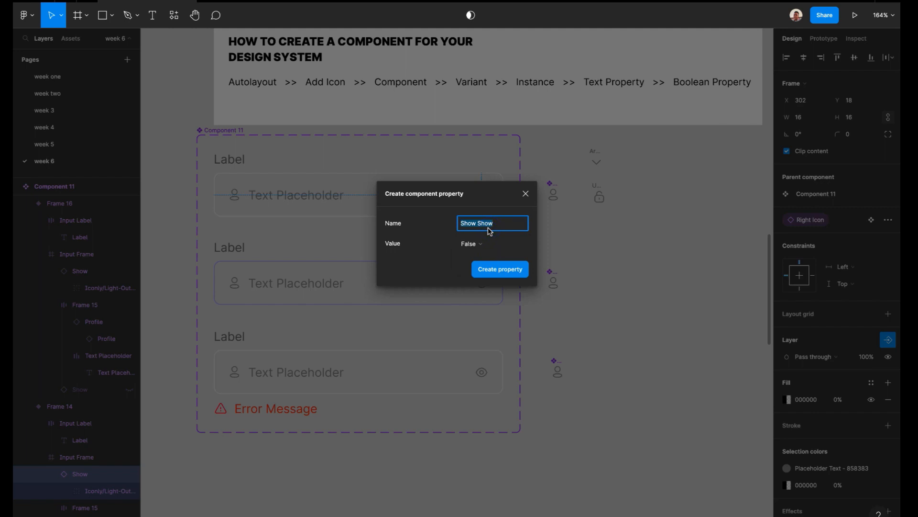
pyautogui.press('BackSpace')
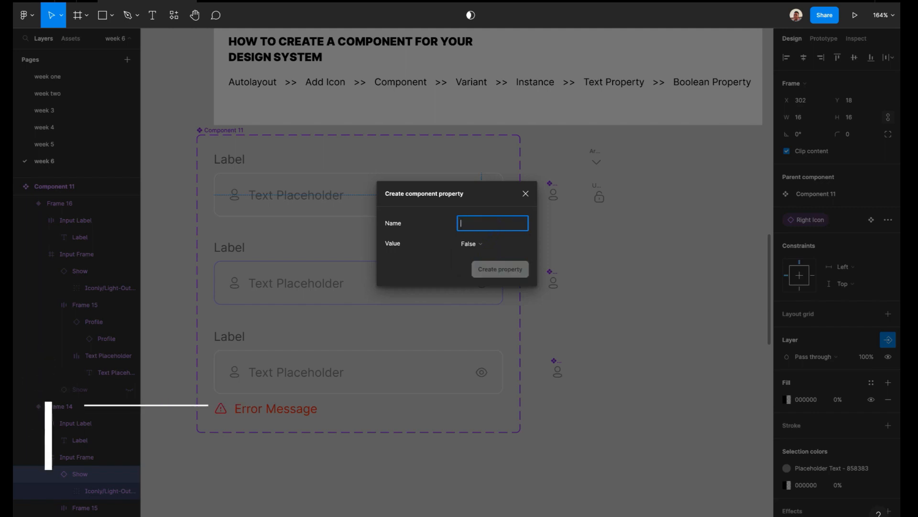
pyautogui.write('Right Icon')
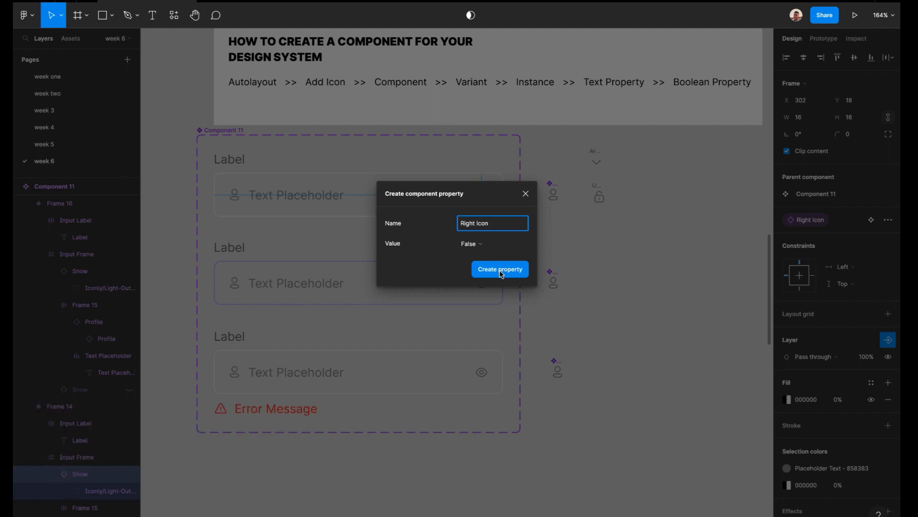
pyautogui.click(501, 271)
pyautogui.click(447, 209)
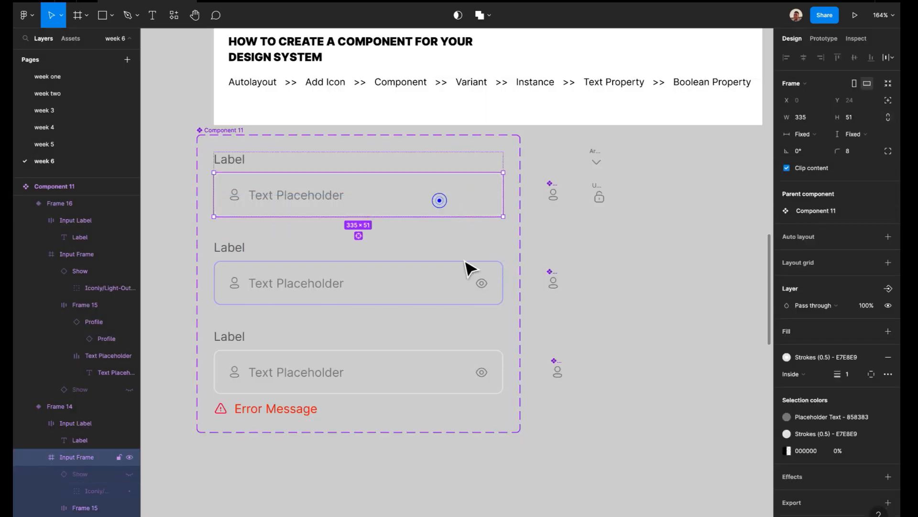
# Link the second variant's eye icon to the Right Icon2 visibility property and the Right Icon instance swap property
pyautogui.doubleClick(485, 289)
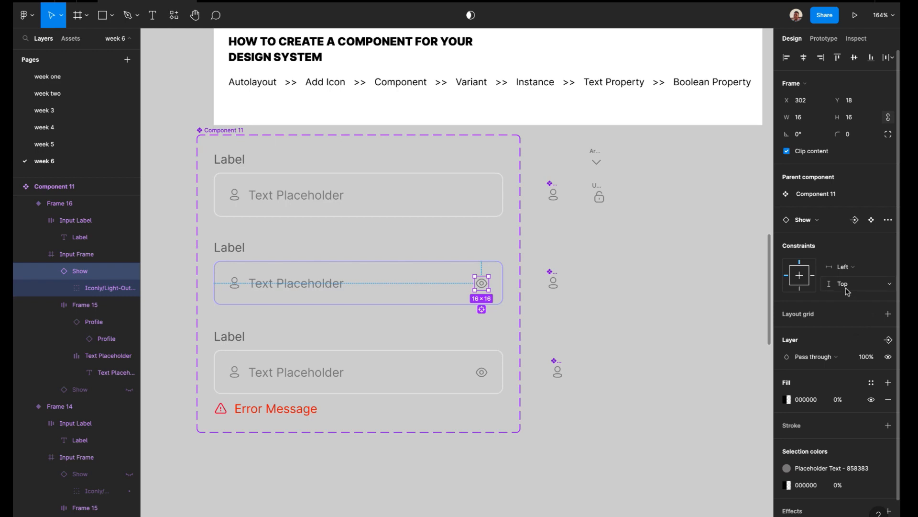
pyautogui.click(884, 342)
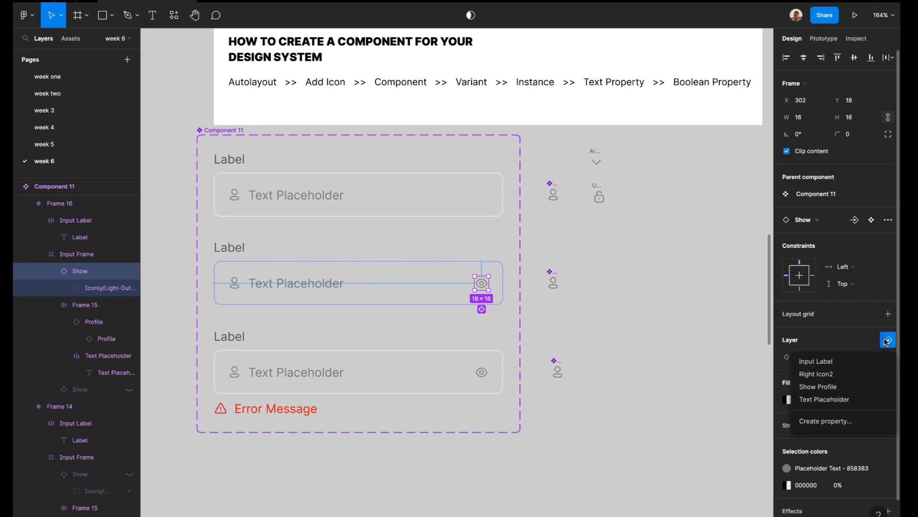
pyautogui.click(833, 374)
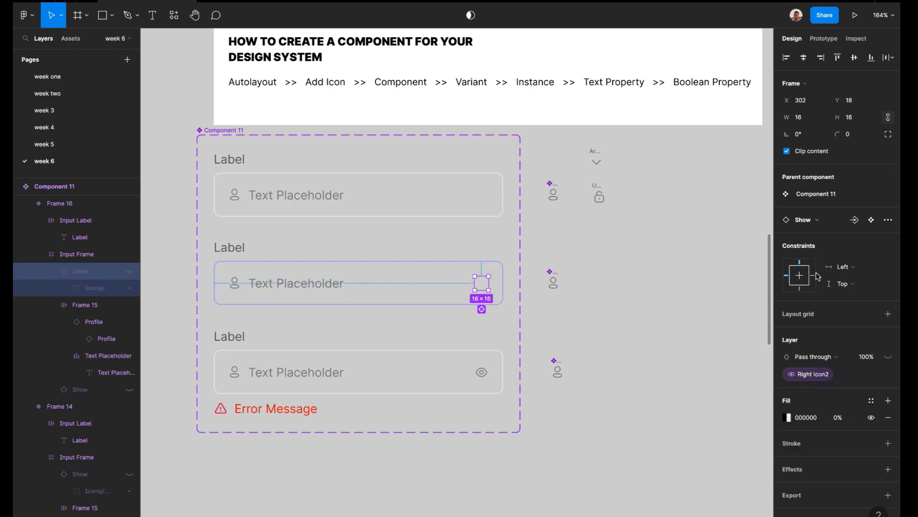
pyautogui.click(855, 220)
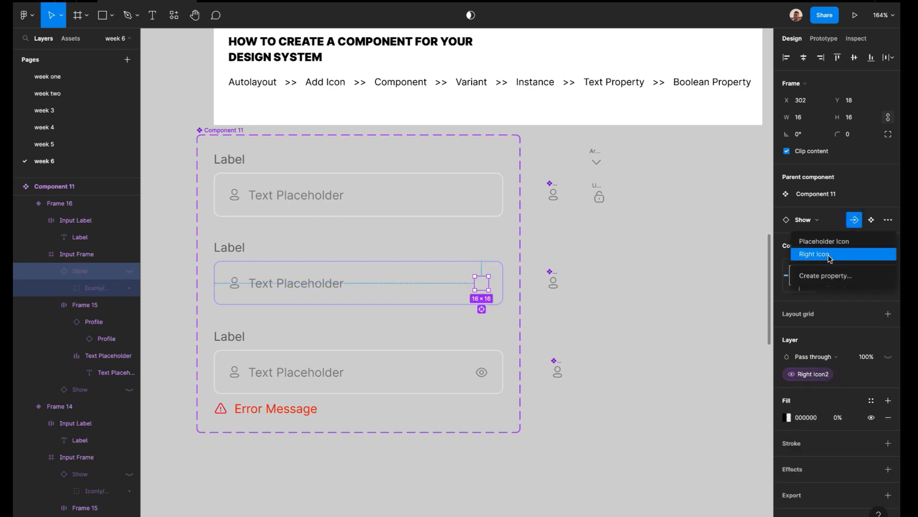
pyautogui.click(830, 258)
pyautogui.click(656, 218)
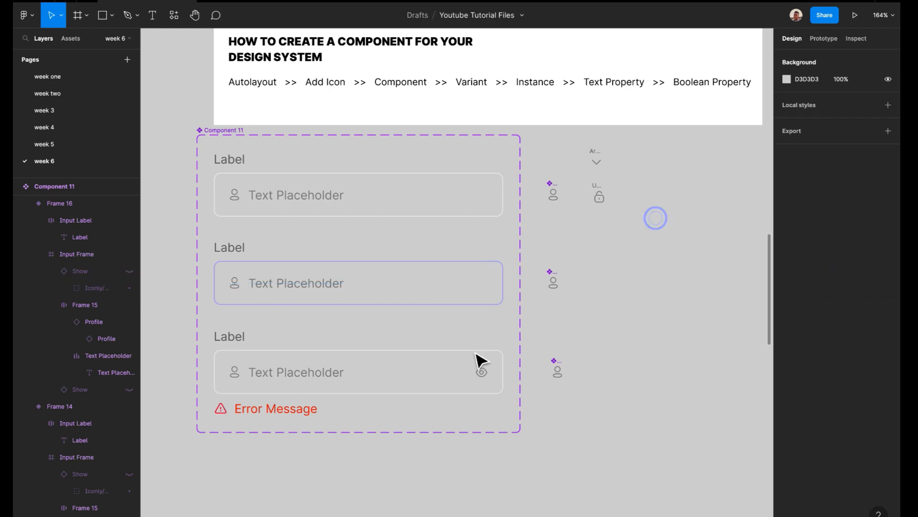
# Link the error variant's eye icon to the Right Icon instance swap property and the Right Icon2 visibility property
pyautogui.doubleClick(485, 375)
pyautogui.doubleClick(486, 375)
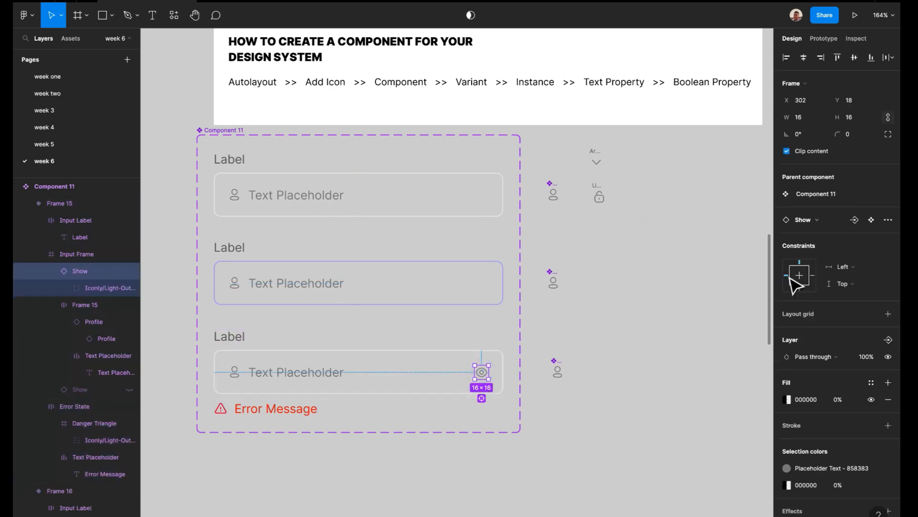
pyautogui.click(855, 219)
pyautogui.click(835, 252)
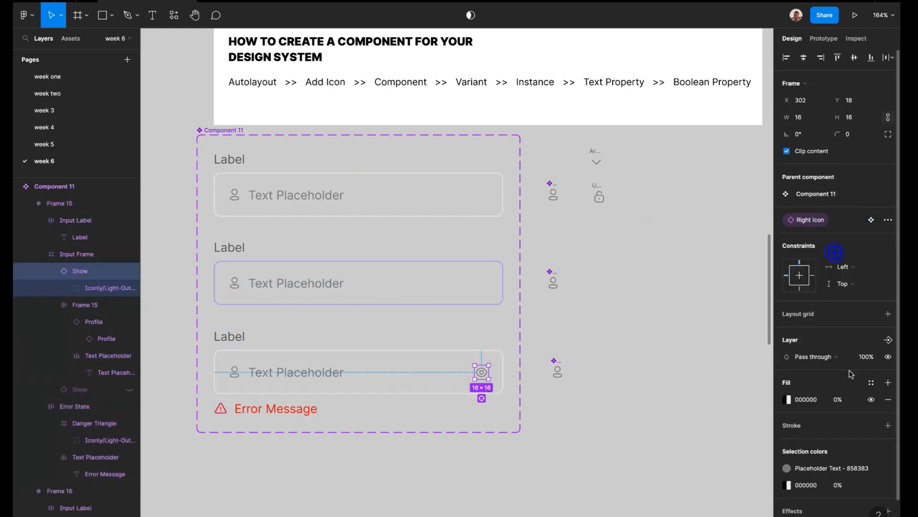
pyautogui.click(889, 340)
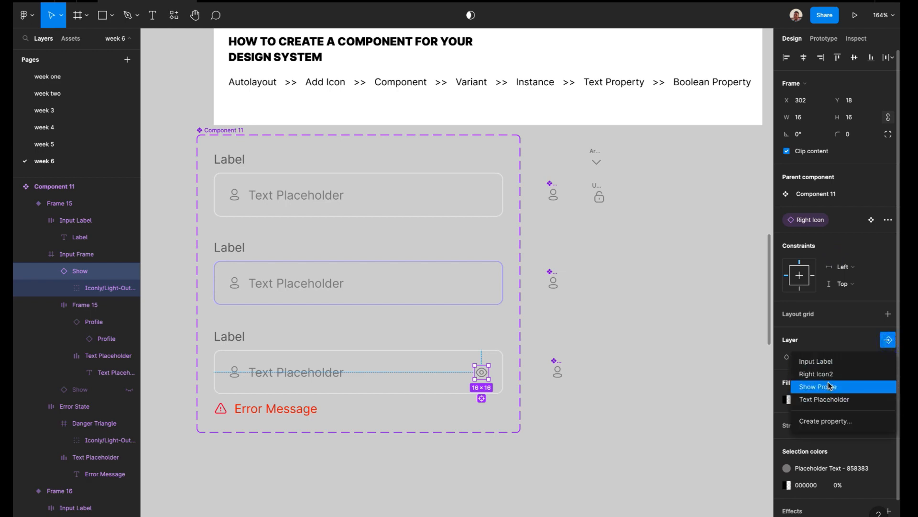
pyautogui.click(827, 373)
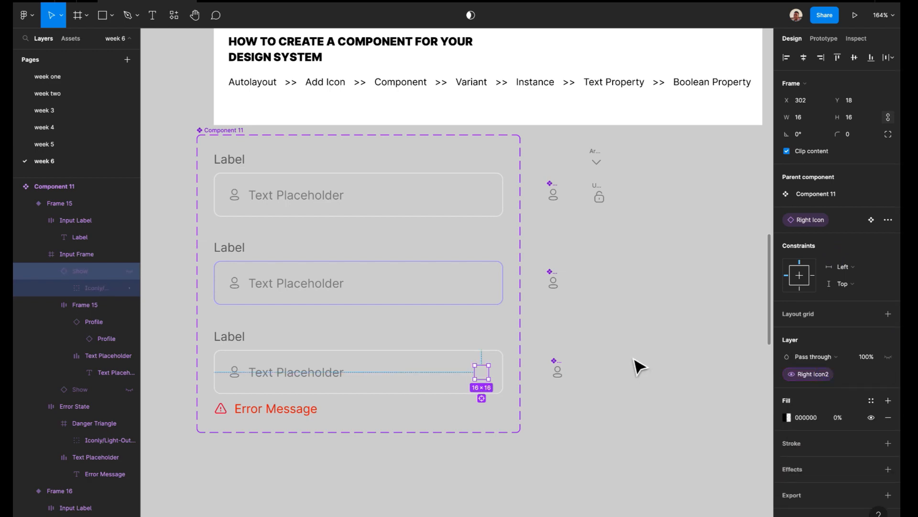
pyautogui.click(630, 354)
# Create a boolean property named Show Error State with value True for the Error State layer in the third variant
pyautogui.scroll(-1, 630, 355)
pyautogui.click(287, 385)
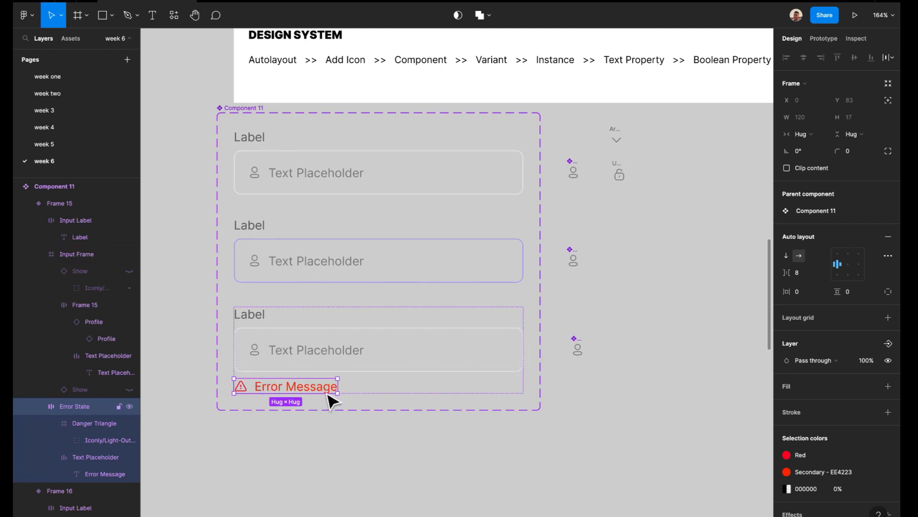
pyautogui.scroll(1, 328, 394)
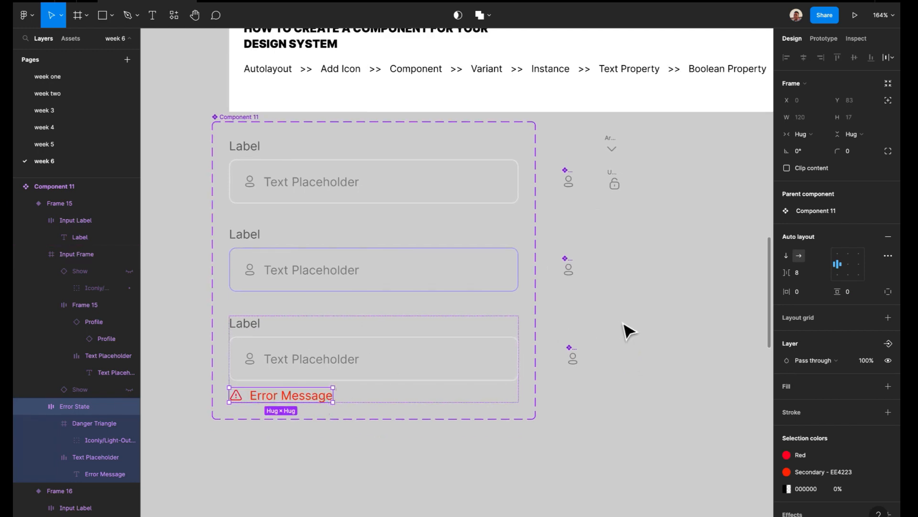
pyautogui.click(888, 345)
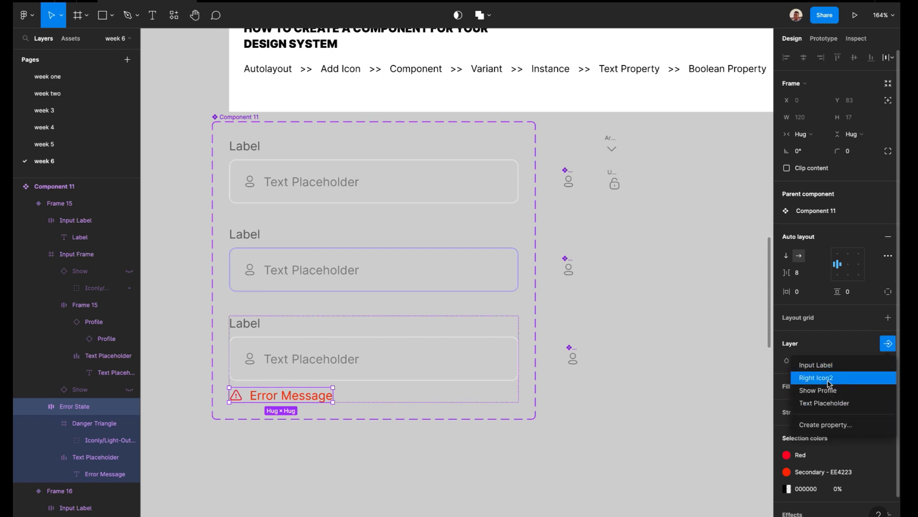
pyautogui.click(824, 426)
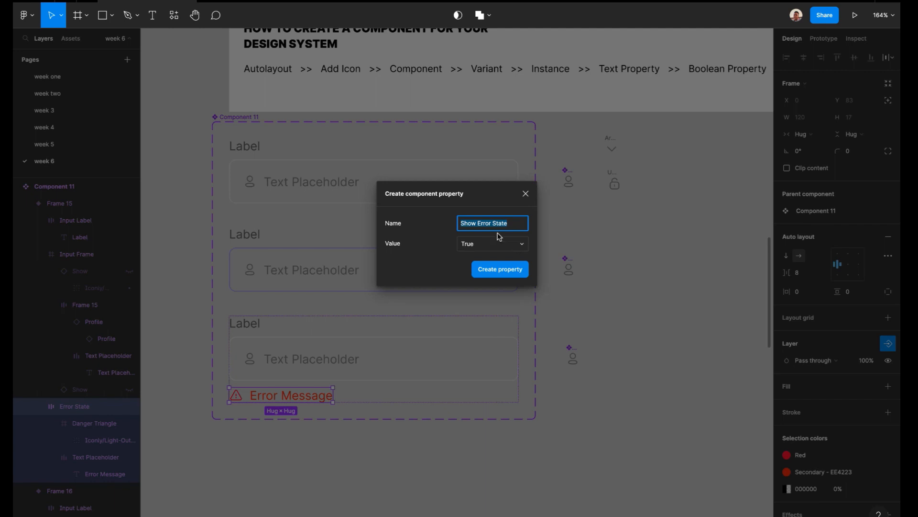
pyautogui.click(514, 272)
# Apply a red color style to the stroke of the error variant's Input Frame
pyautogui.click(302, 354)
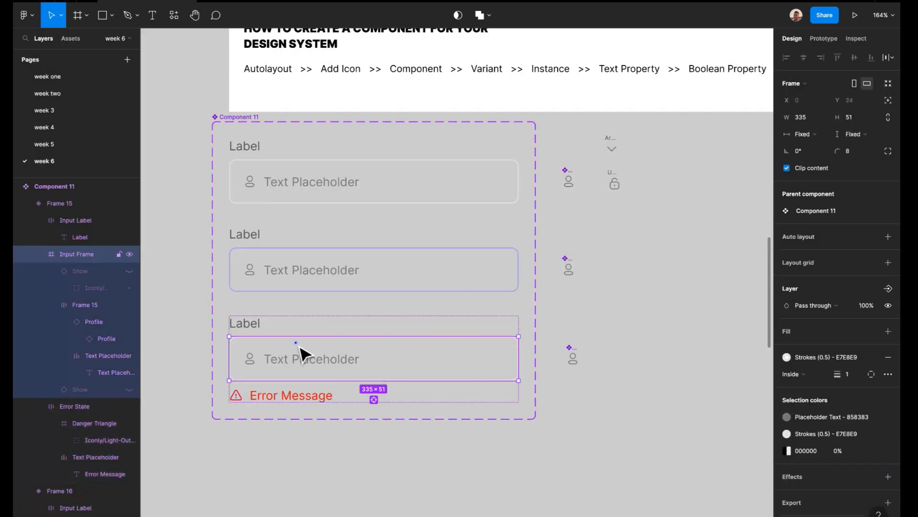
pyautogui.click(808, 356)
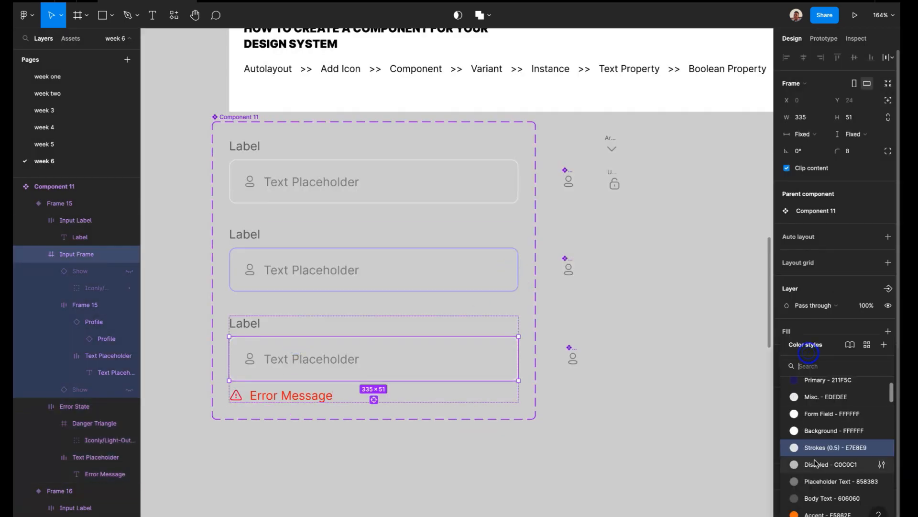
pyautogui.scroll(-1, 816, 510)
pyautogui.click(816, 500)
pyautogui.click(670, 445)
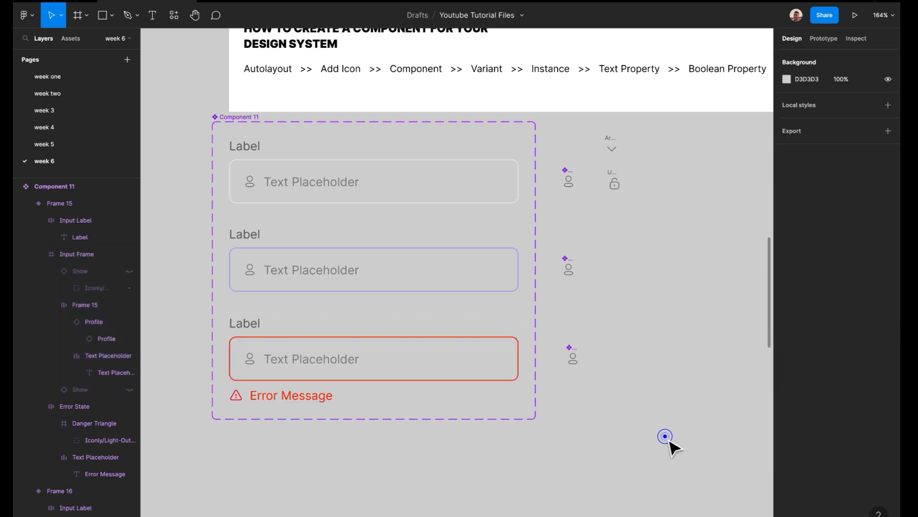
# Place an instance of the first input variant on the canvas between Component 11 and the iPhone 13 mini - 4 frame
pyautogui.scroll(-1, 452, 372)
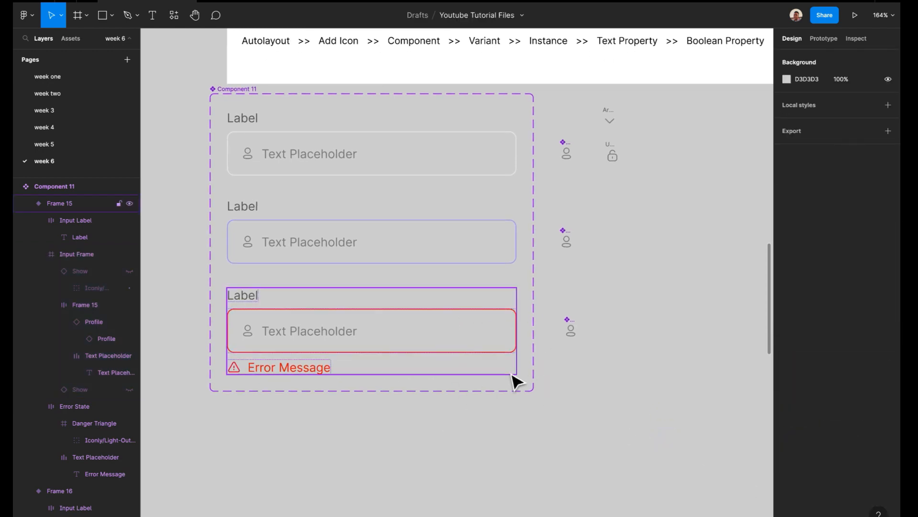
pyautogui.scroll(-2, 540, 436)
pyautogui.click(413, 199)
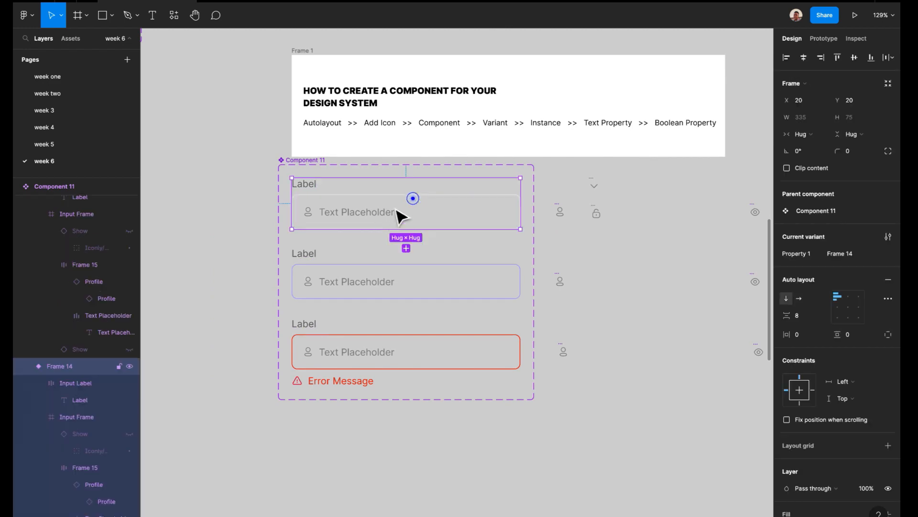
pyautogui.moveTo(379, 220); pyautogui.dragTo(591, 493)
pyautogui.scroll(-5, 591, 492)
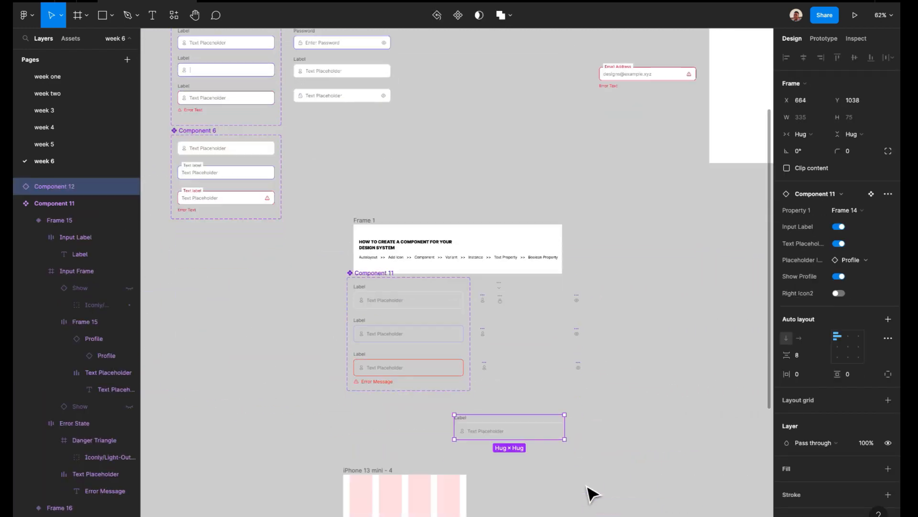
pyautogui.scroll(-1, 566, 478)
# Nudge the iPhone 13 mini - 4 frame upward and place the input instance inside it at X 20, Y 104
pyautogui.click(392, 362)
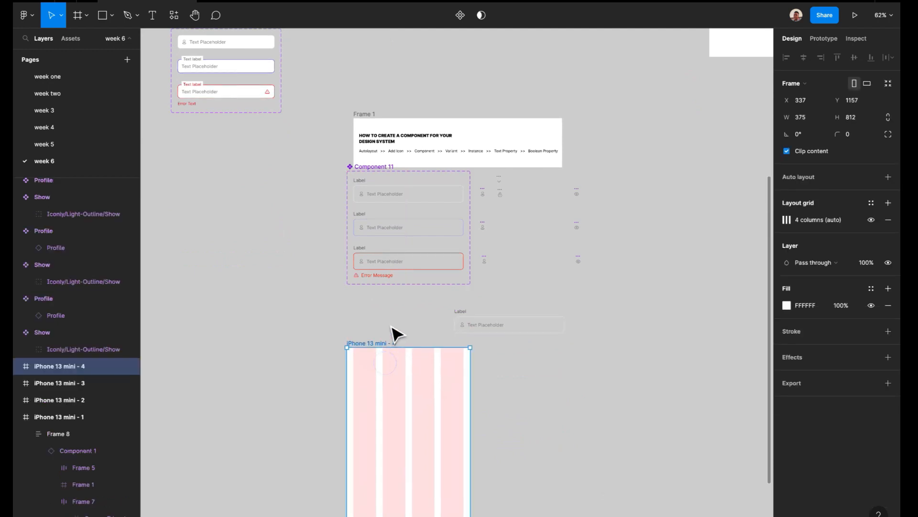
pyautogui.scroll(5, 395, 332)
pyautogui.moveTo(349, 372); pyautogui.dragTo(342, 356)
pyautogui.moveTo(534, 296); pyautogui.dragTo(362, 402)
pyautogui.scroll(-3, 362, 402)
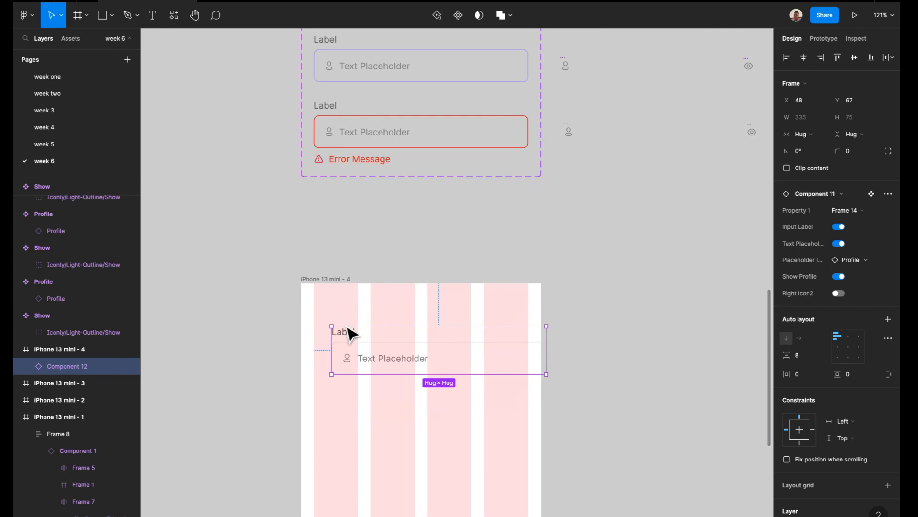
pyautogui.moveTo(356, 343); pyautogui.dragTo(339, 366)
# Add the heading "Sign Up" above the input field in the iPhone frame, in Inter Bold at size 24
pyautogui.click(152, 14)
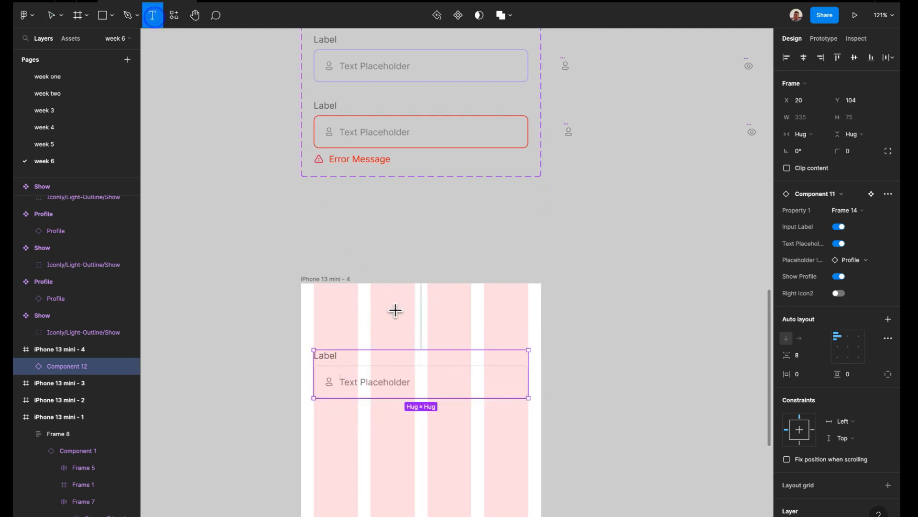
pyautogui.click(387, 305)
pyautogui.write('Sign Up')
pyautogui.click(473, 303)
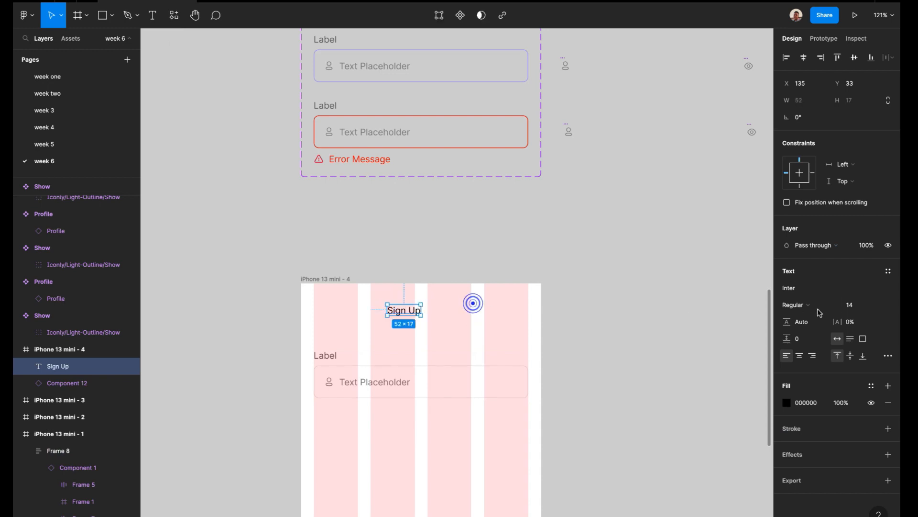
pyautogui.click(815, 305)
pyautogui.click(815, 343)
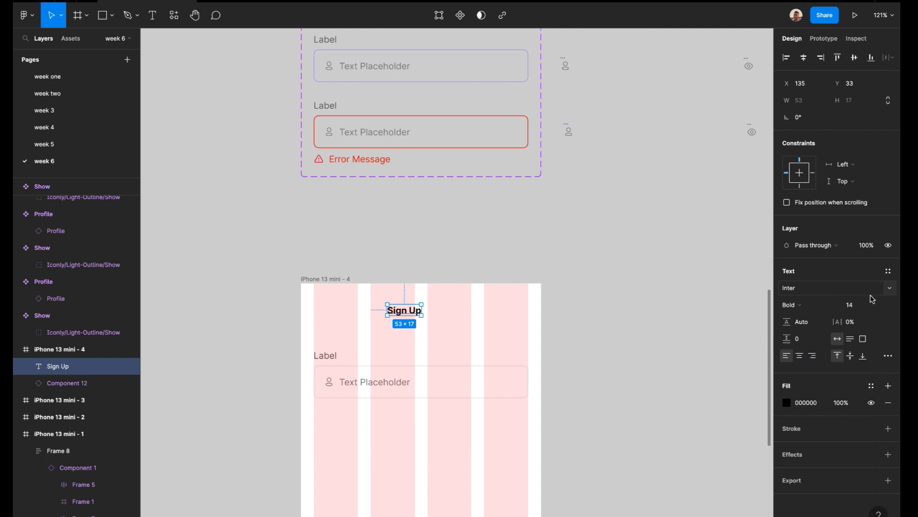
pyautogui.click(884, 308)
pyautogui.click(864, 354)
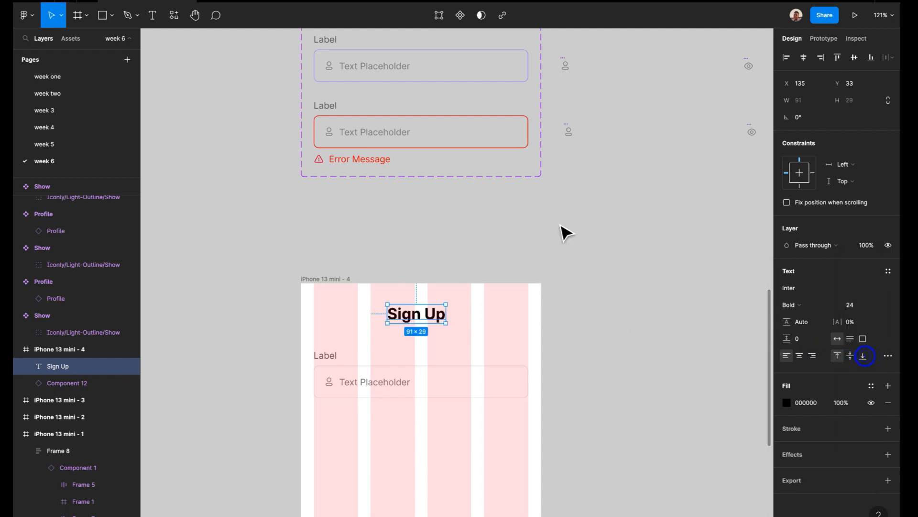
# Center the Sign Up heading horizontally, shift it slightly down, and lower the input field to Y 122
pyautogui.click(798, 58)
pyautogui.moveTo(433, 314); pyautogui.dragTo(435, 326)
pyautogui.click(410, 389)
pyautogui.moveTo(425, 387); pyautogui.dragTo(421, 395)
# Inspect the Sign Up input instance's properties and the placeholder, input frame and label layers of Component 11's first variant
pyautogui.scroll(-3, 623, 303)
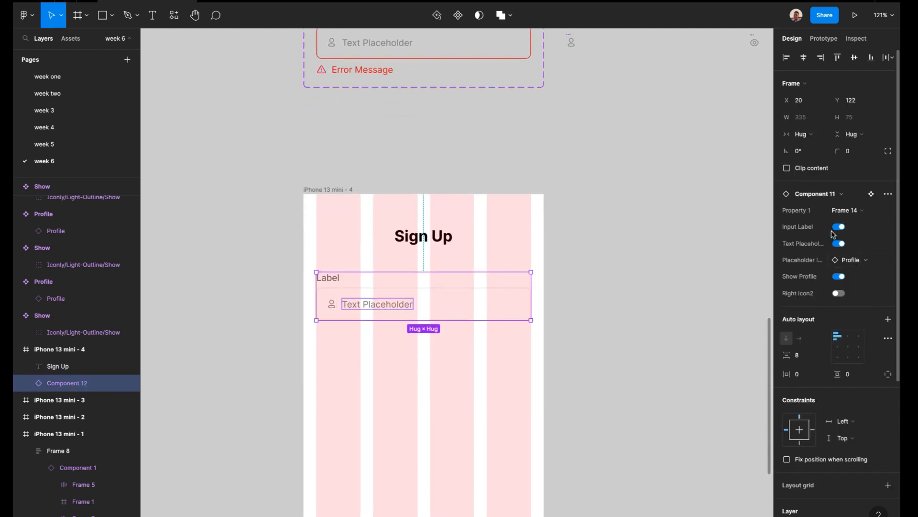
pyautogui.scroll(4, 519, 291)
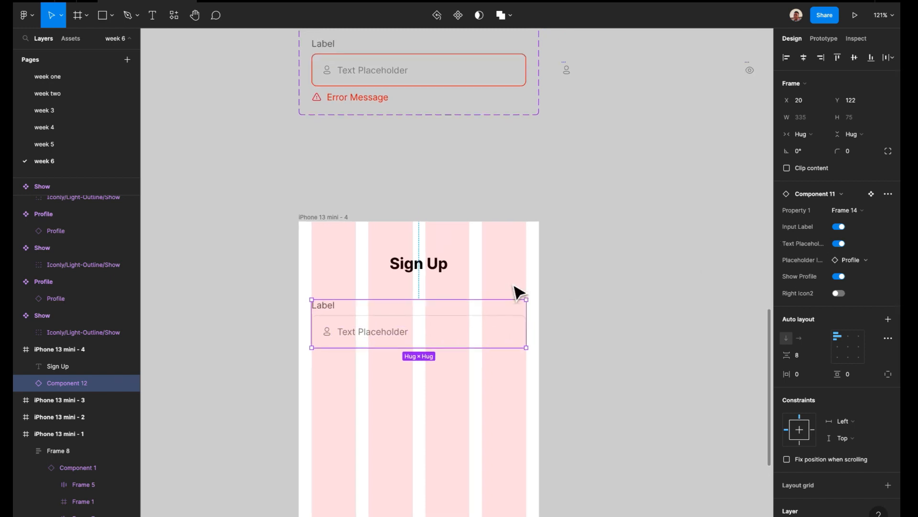
pyautogui.scroll(5, 518, 302)
pyautogui.click(358, 182)
pyautogui.doubleClick(341, 188)
pyautogui.doubleClick(341, 188)
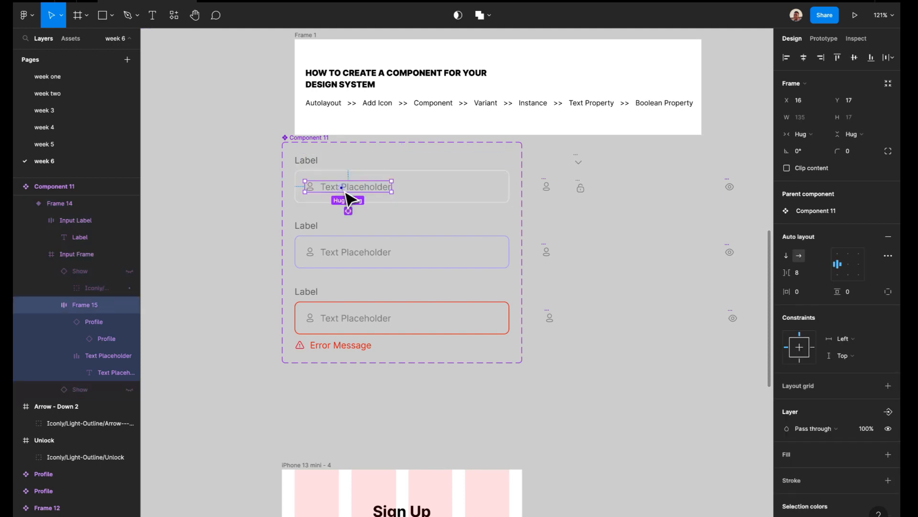
pyautogui.doubleClick(341, 188)
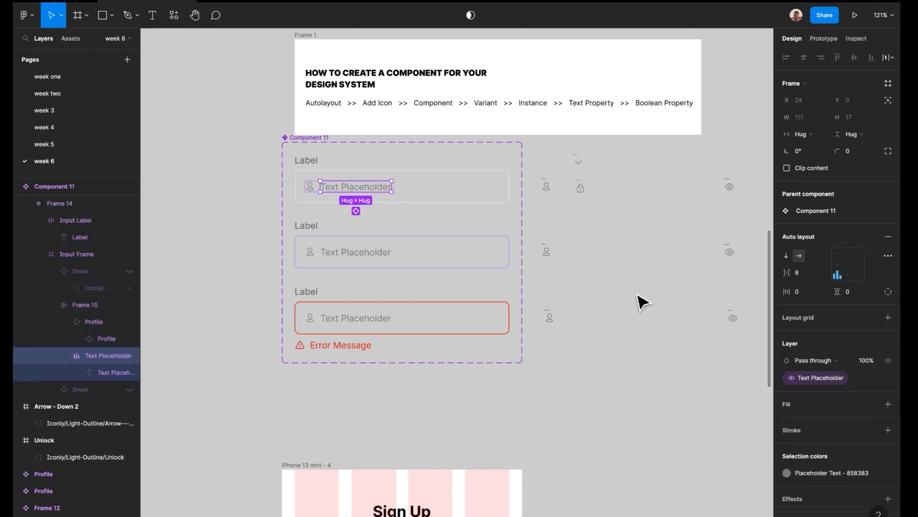
pyautogui.click(436, 181)
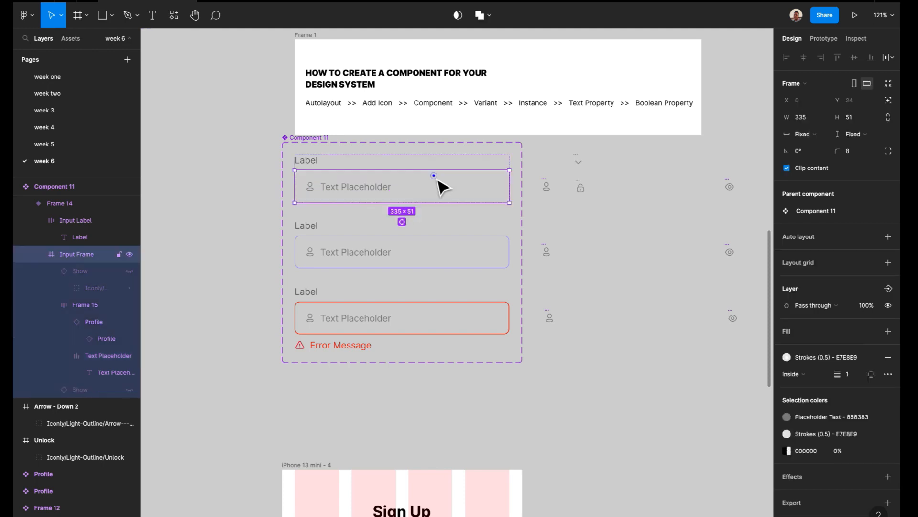
pyautogui.click(318, 167)
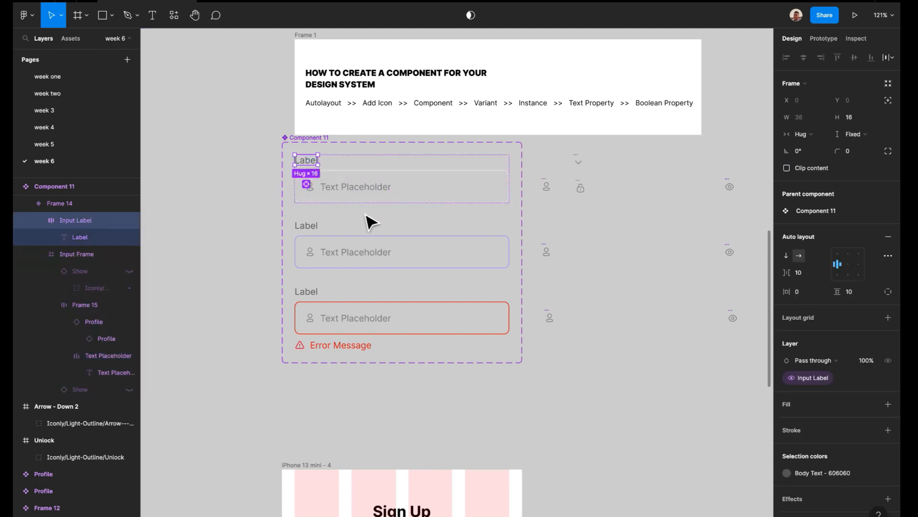
# Create a text property named "Text Placeholder" for the content of the first variant's placeholder text, with the value "Text Placeholder"
pyautogui.click(362, 188)
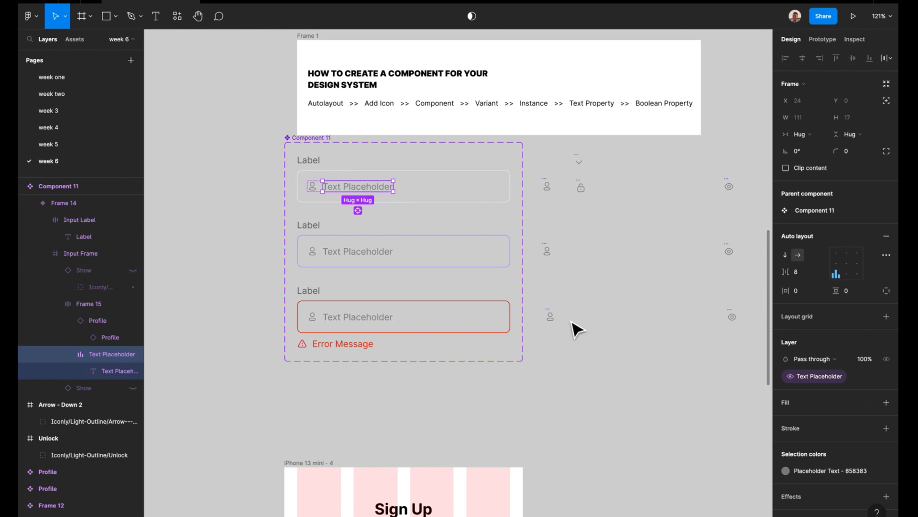
pyautogui.click(391, 192)
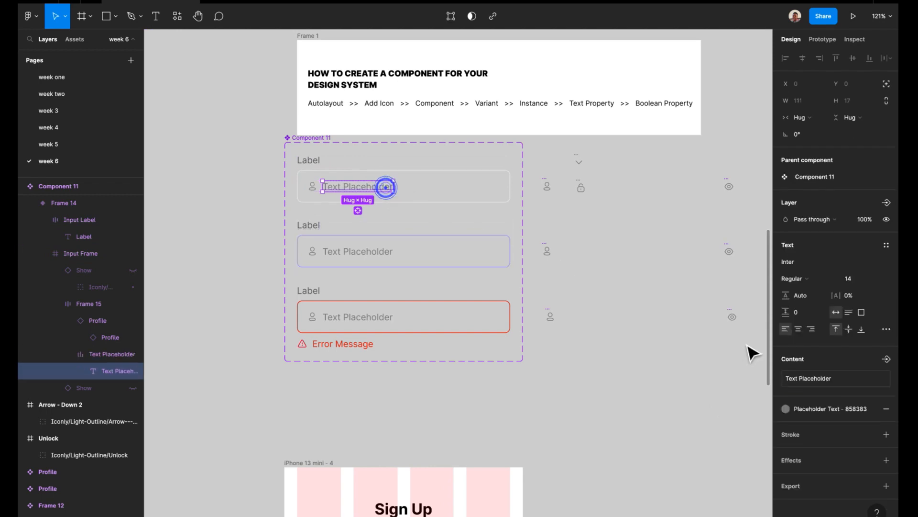
pyautogui.click(887, 361)
pyautogui.click(504, 246)
pyautogui.click(482, 221)
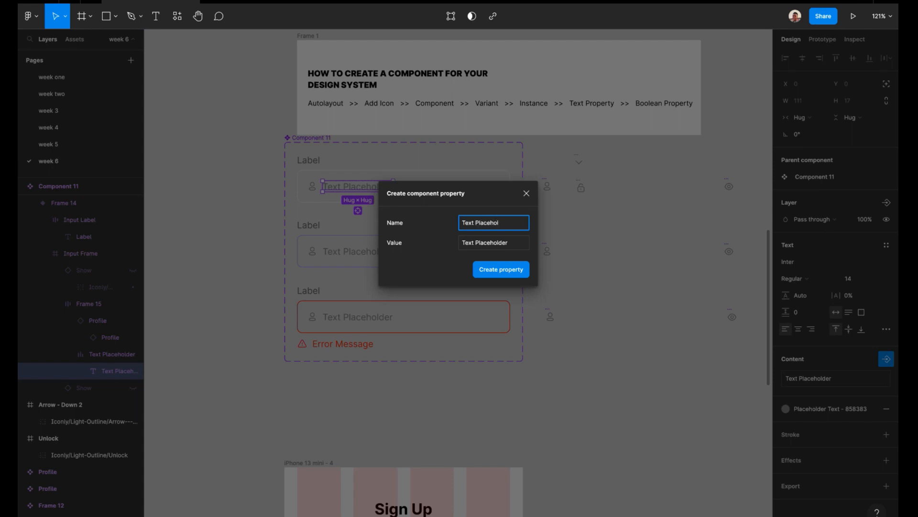
pyautogui.click(501, 272)
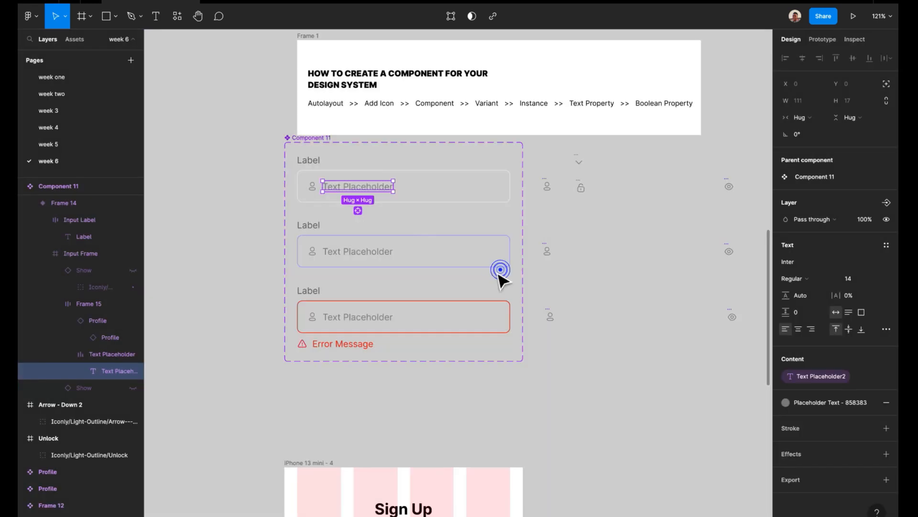
# Create a text property named "Input Label Text" for the content of the first variant's label, with the value "Label"
pyautogui.click(317, 161)
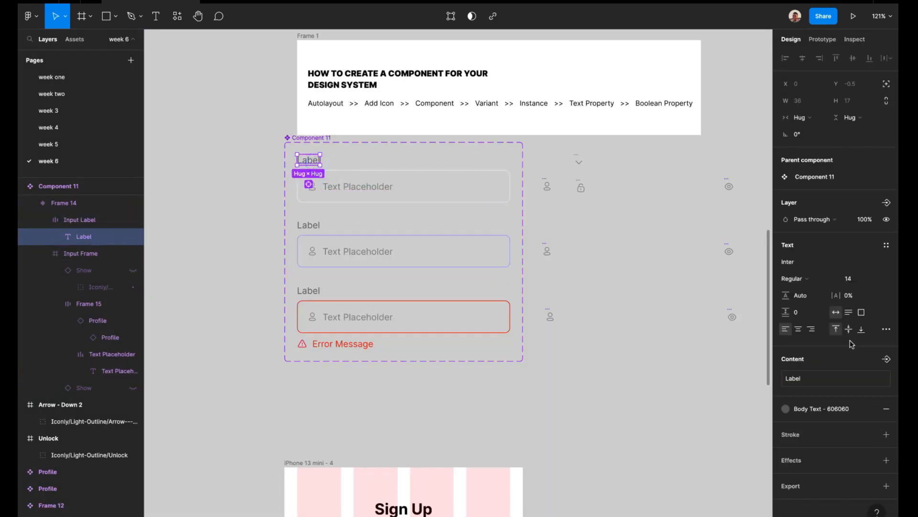
pyautogui.click(887, 359)
pyautogui.click(847, 402)
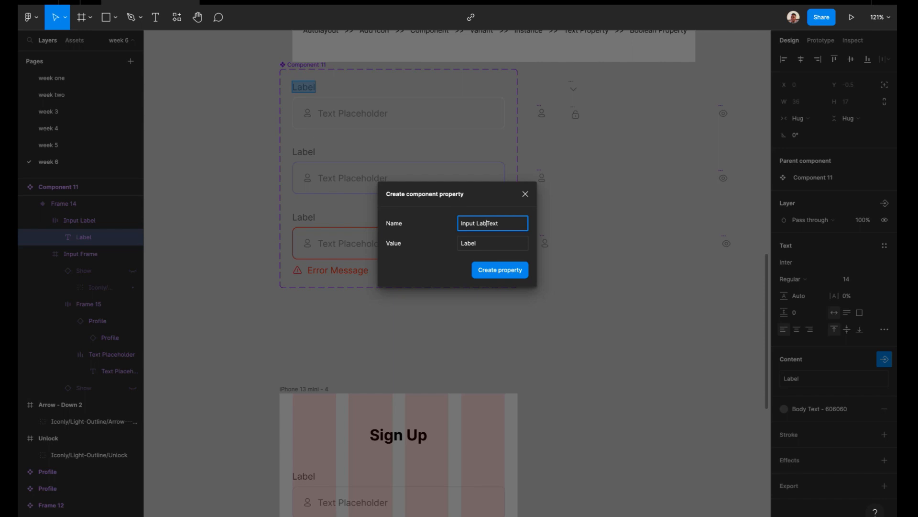
pyautogui.click(495, 271)
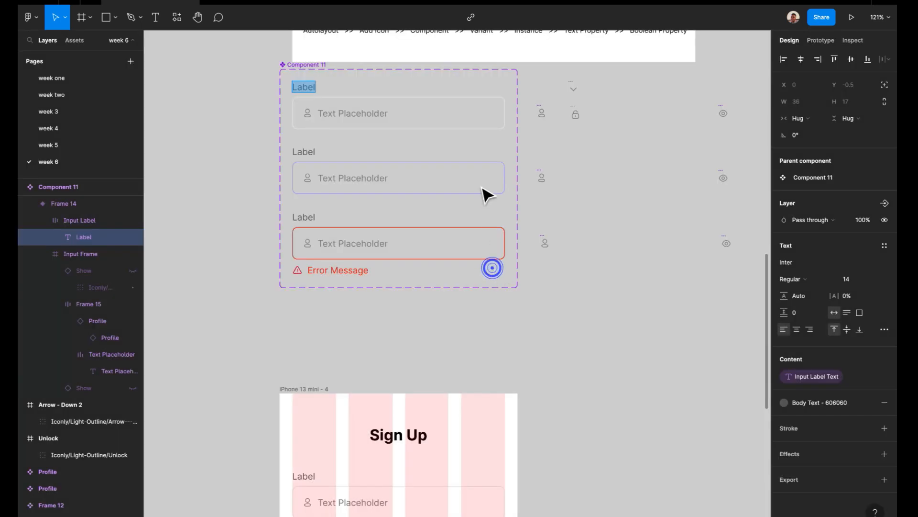
# Apply the Input Label Text property to the label text content of the second, purple-outlined variant
pyautogui.scroll(-4, 605, 266)
pyautogui.scroll(3, 526, 239)
pyautogui.scroll(1, 494, 232)
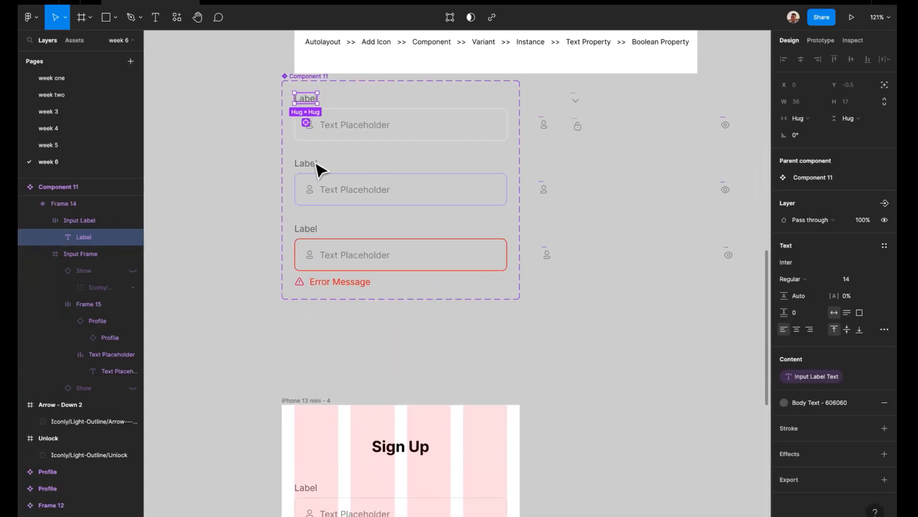
pyautogui.click(314, 166)
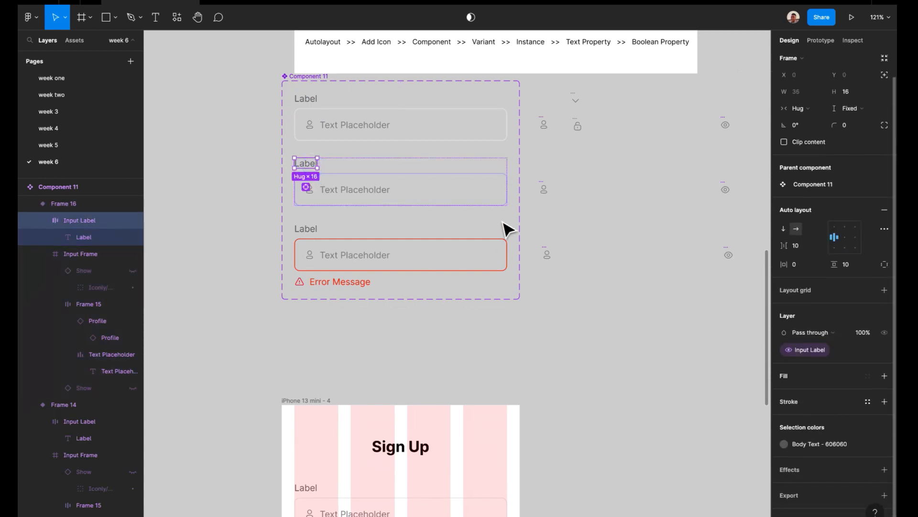
pyautogui.click(307, 163)
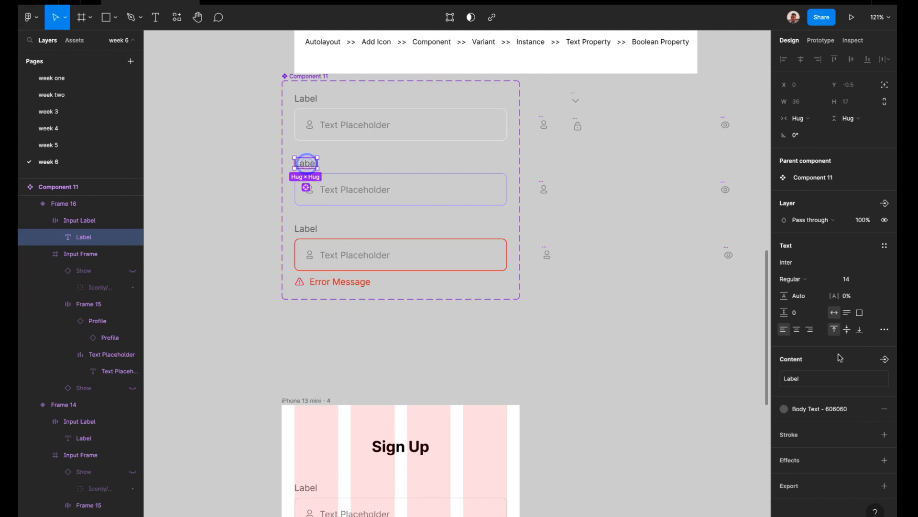
pyautogui.click(884, 359)
pyautogui.click(835, 386)
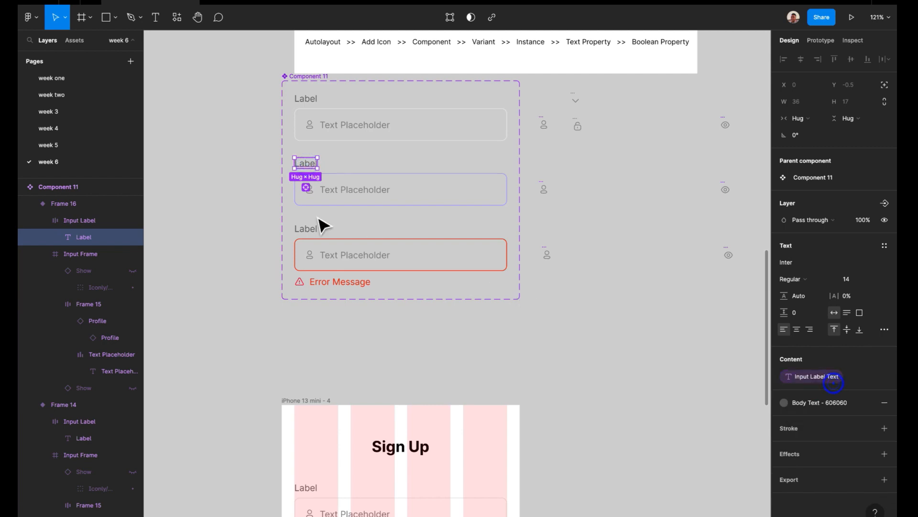
# Apply the Input Label Text property to the label text content of the red error variant and deselect it
pyautogui.click(321, 230)
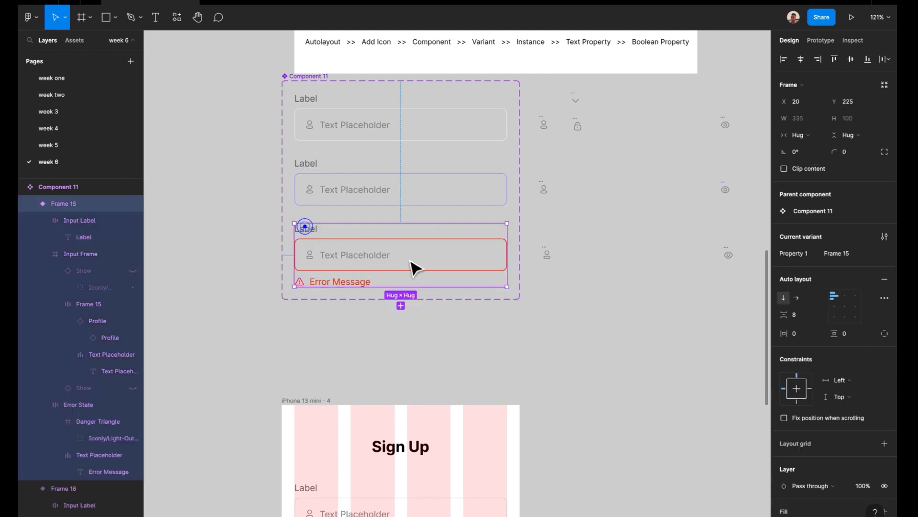
pyautogui.click(319, 238)
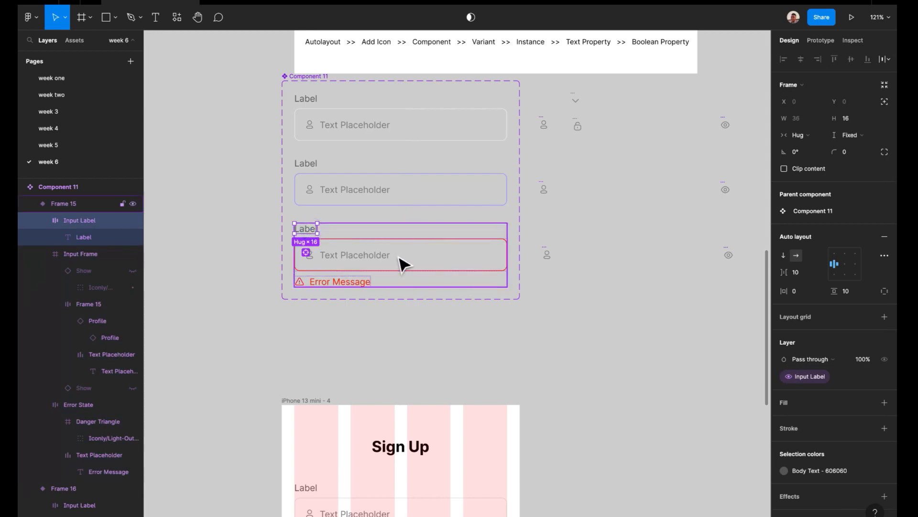
pyautogui.click(307, 234)
pyautogui.click(884, 357)
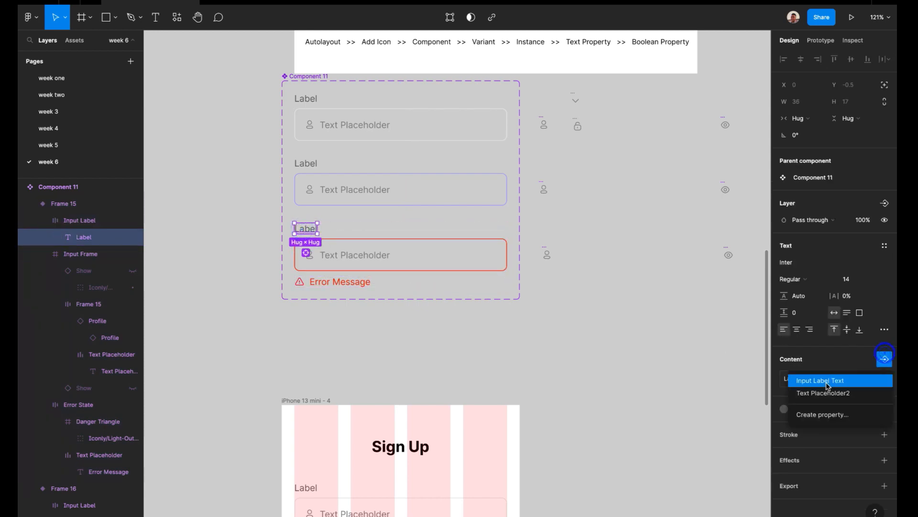
pyautogui.click(827, 381)
pyautogui.click(430, 334)
# Create a text property named "Error Message Text" for the error variant's message text, with the value "Error Message"
pyautogui.scroll(-3, 421, 330)
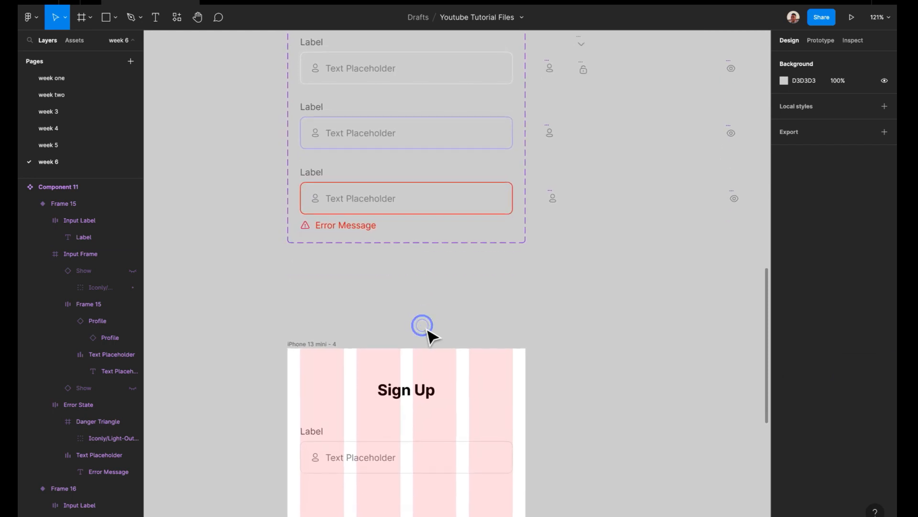
pyautogui.click(353, 234)
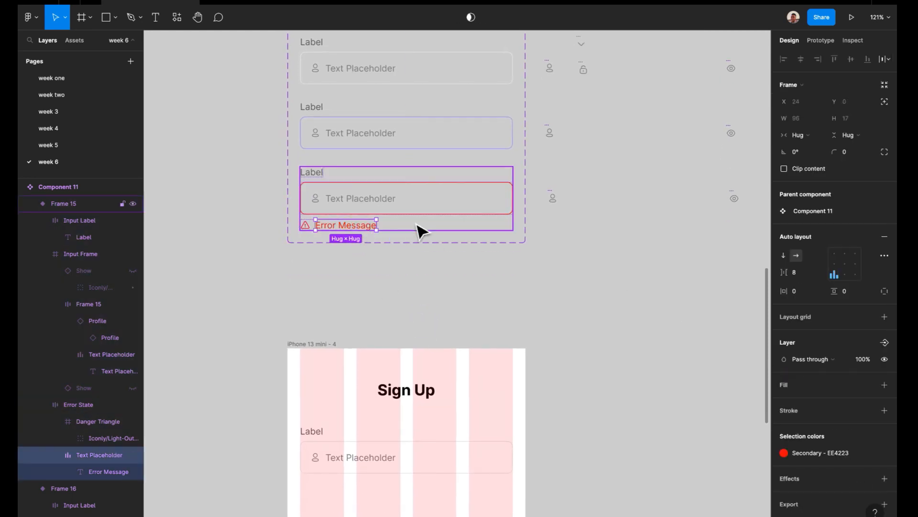
pyautogui.click(378, 231)
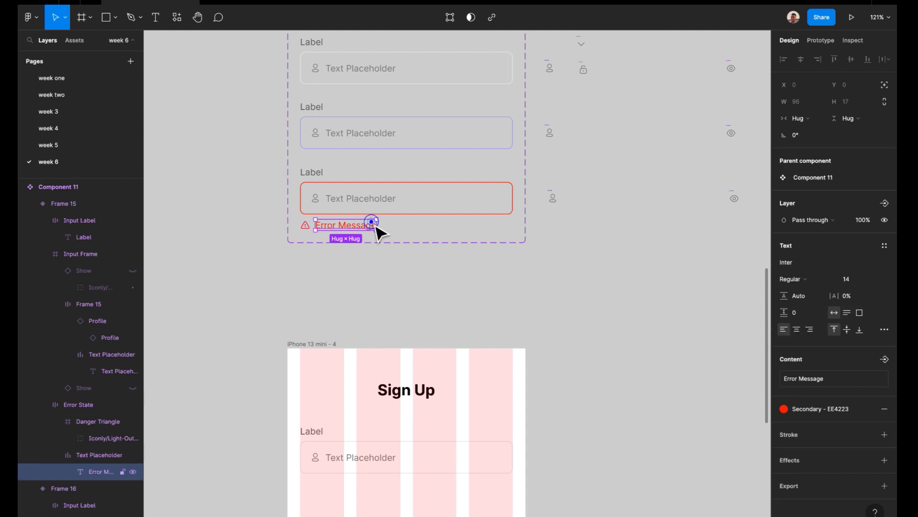
pyautogui.click(885, 361)
pyautogui.click(812, 414)
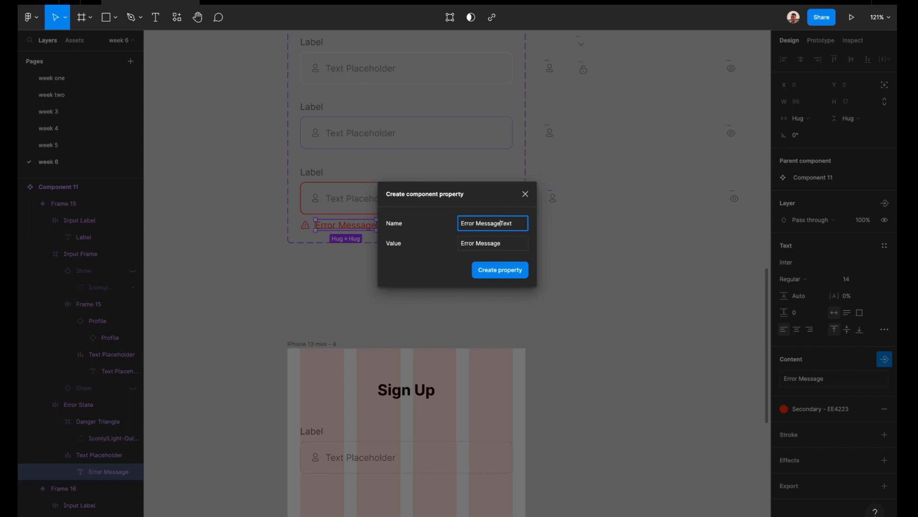
pyautogui.click(501, 275)
pyautogui.scroll(-4, 486, 378)
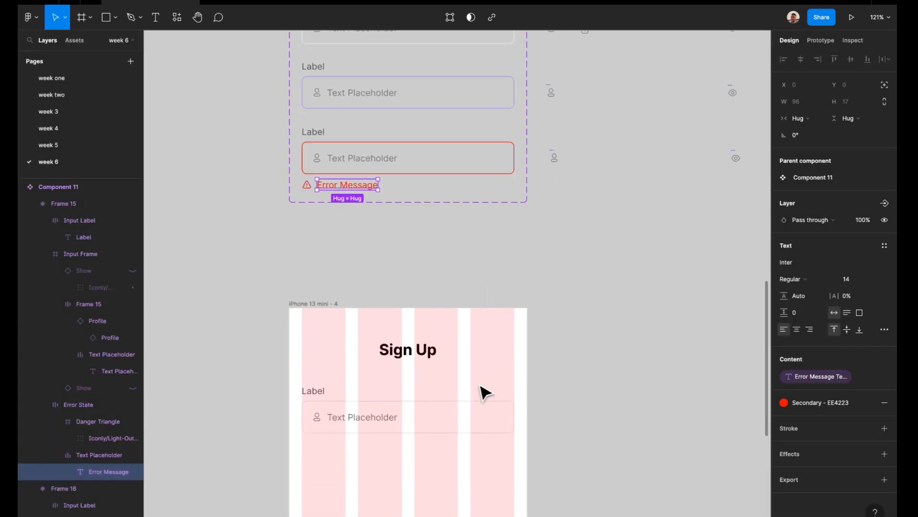
pyautogui.click(336, 115)
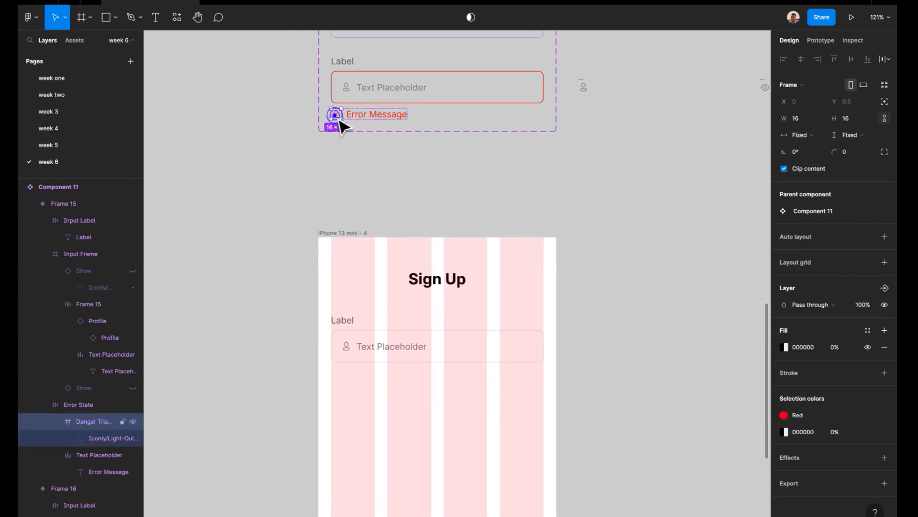
pyautogui.scroll(2, 412, 199)
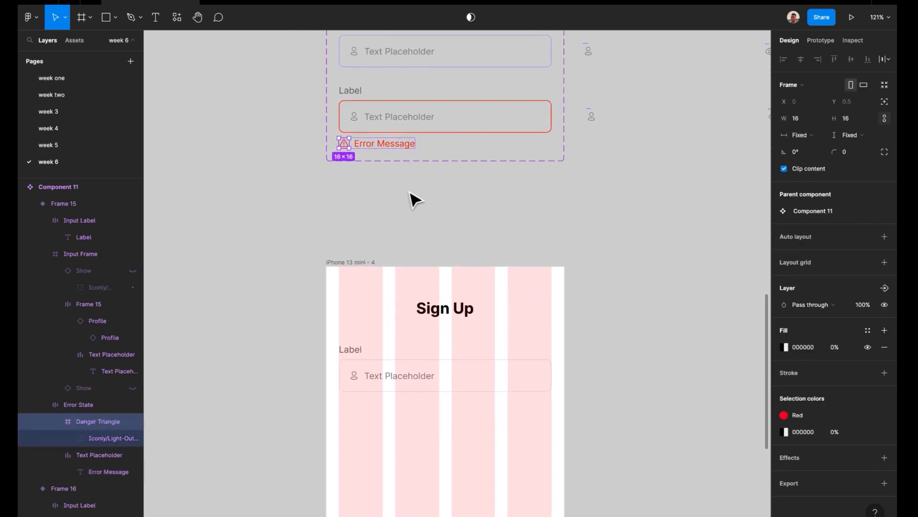
pyautogui.scroll(1, 415, 199)
pyautogui.click(429, 179)
pyautogui.scroll(1, 428, 177)
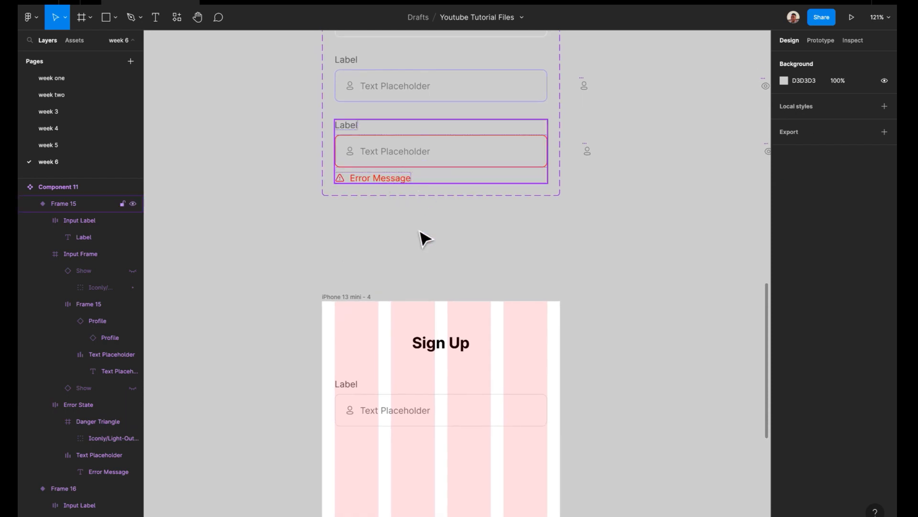
pyautogui.scroll(1, 424, 238)
# Examine the component properties and the Property 1 variant options of the input instance on the Sign Up screen
pyautogui.scroll(-3, 424, 237)
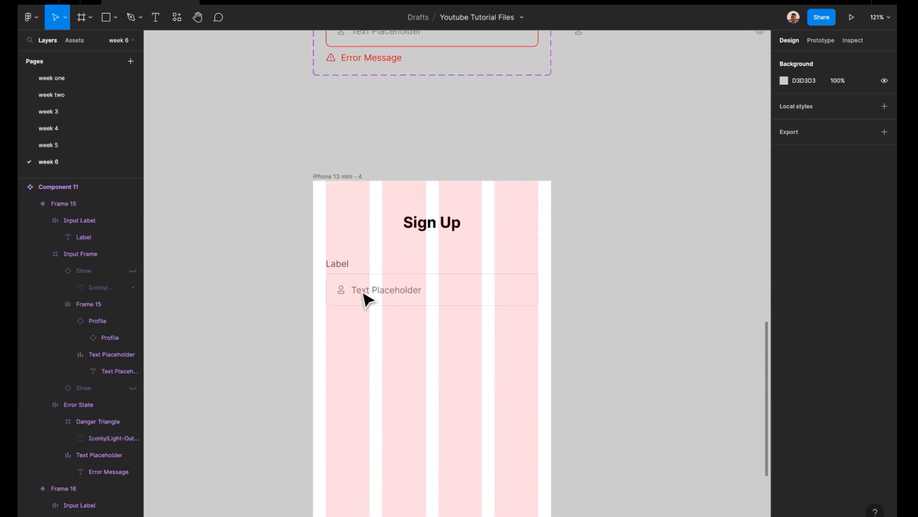
pyautogui.doubleClick(349, 273)
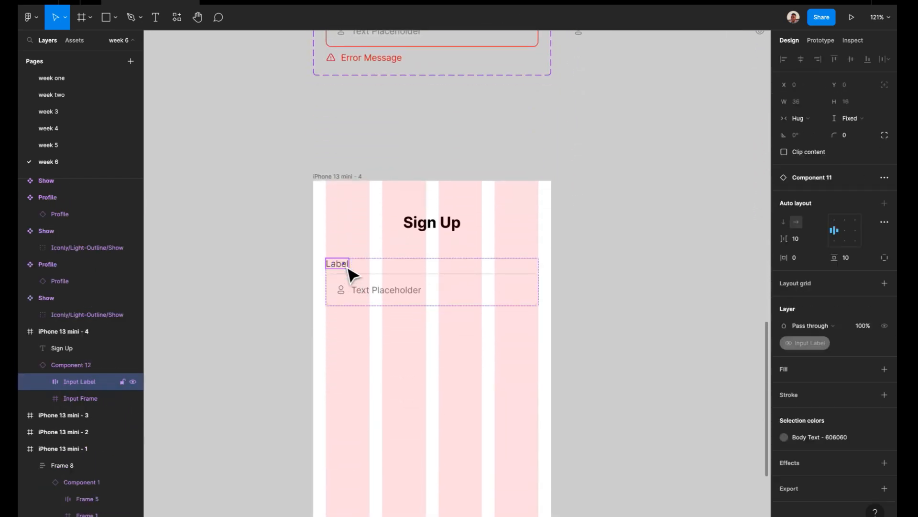
pyautogui.doubleClick(347, 268)
pyautogui.click(375, 268)
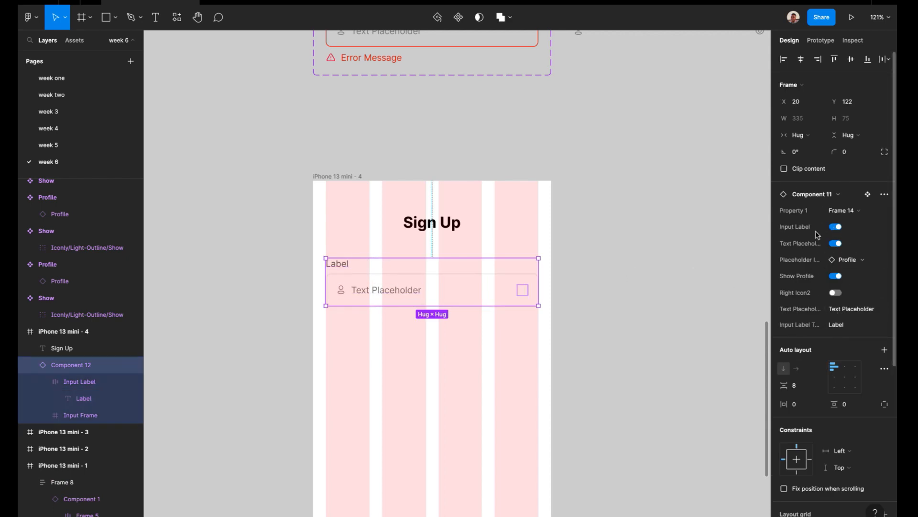
pyautogui.click(590, 267)
pyautogui.click(399, 282)
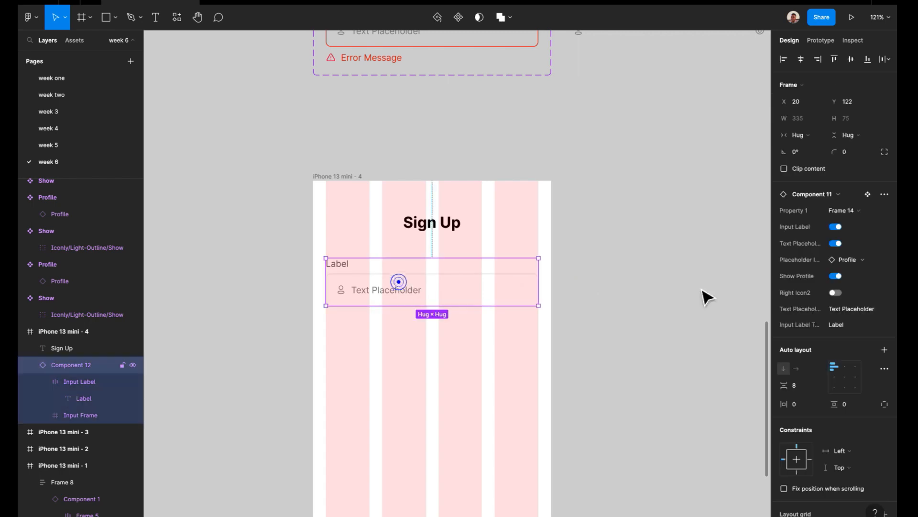
pyautogui.click(846, 211)
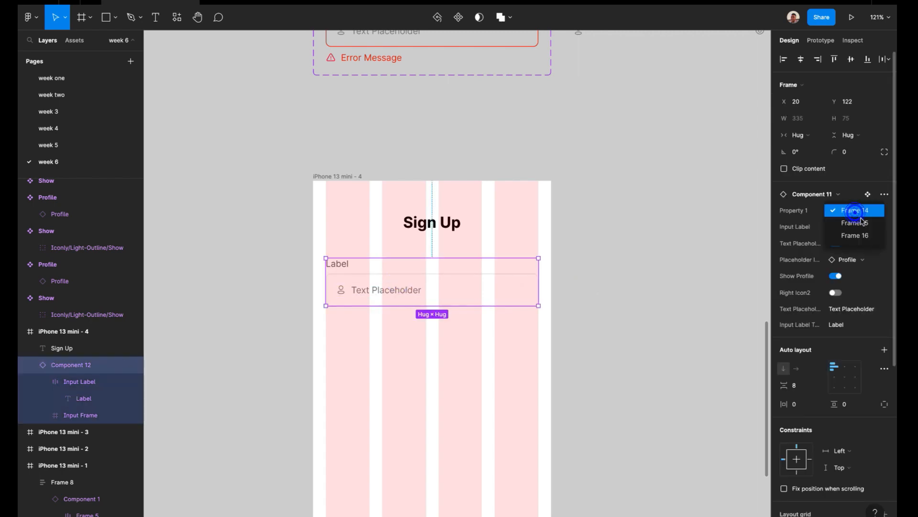
pyautogui.click(681, 238)
# Set the Property 1 value of the first, unhighlighted input variant to "Inactive Input"
pyautogui.scroll(6, 676, 238)
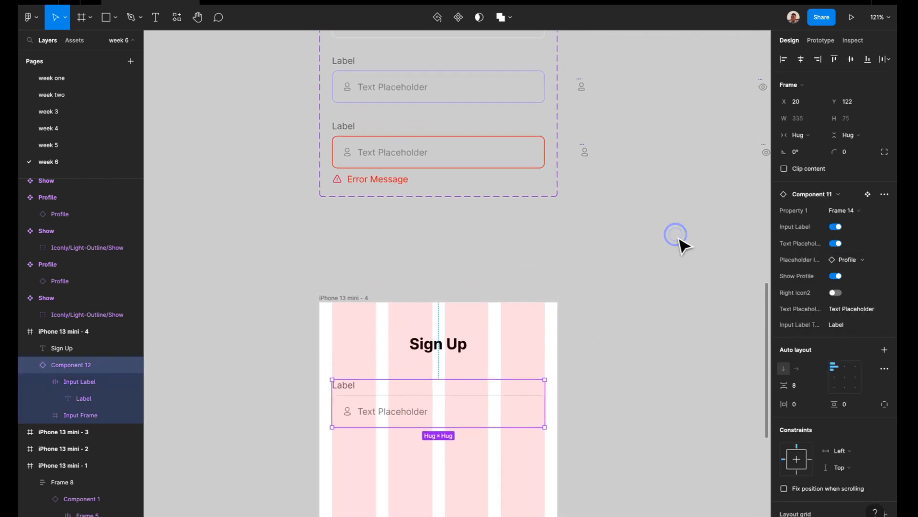
pyautogui.click(471, 152)
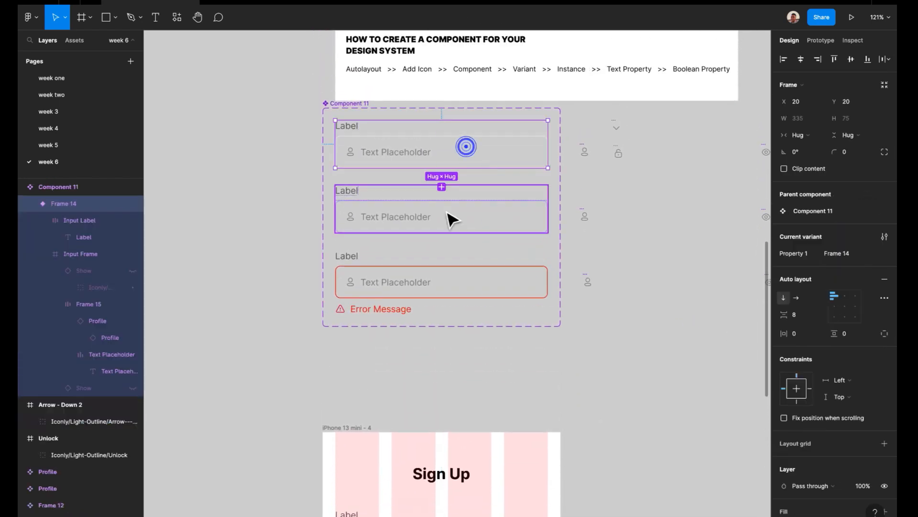
pyautogui.doubleClick(73, 206)
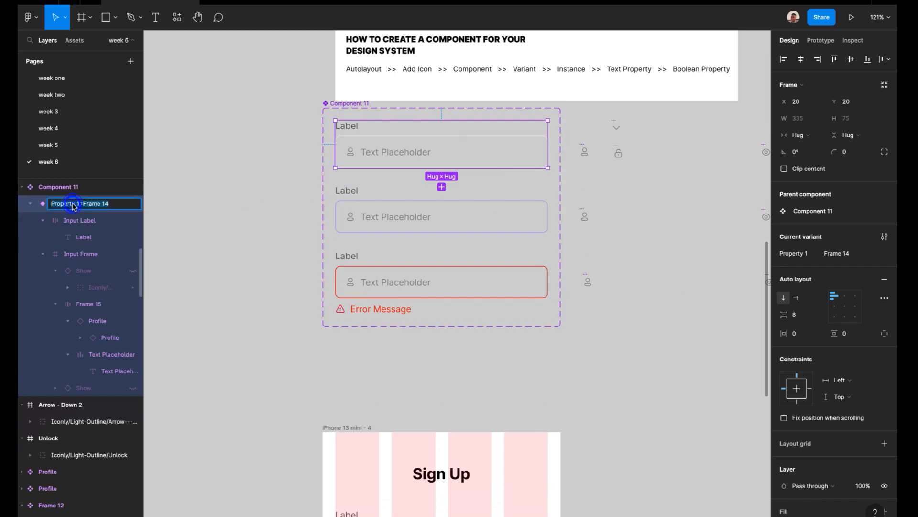
pyautogui.click(108, 204)
pyautogui.click(835, 257)
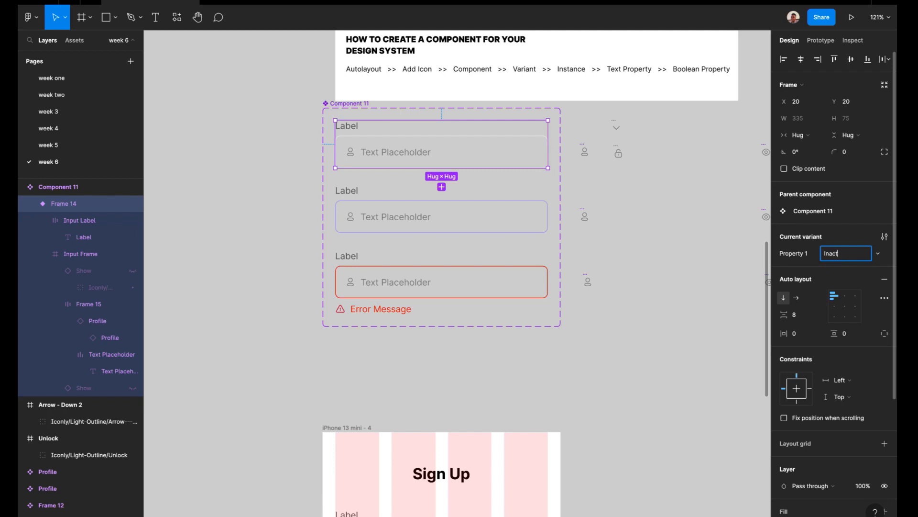
pyautogui.write('Inactive Input')
pyautogui.press('Return')
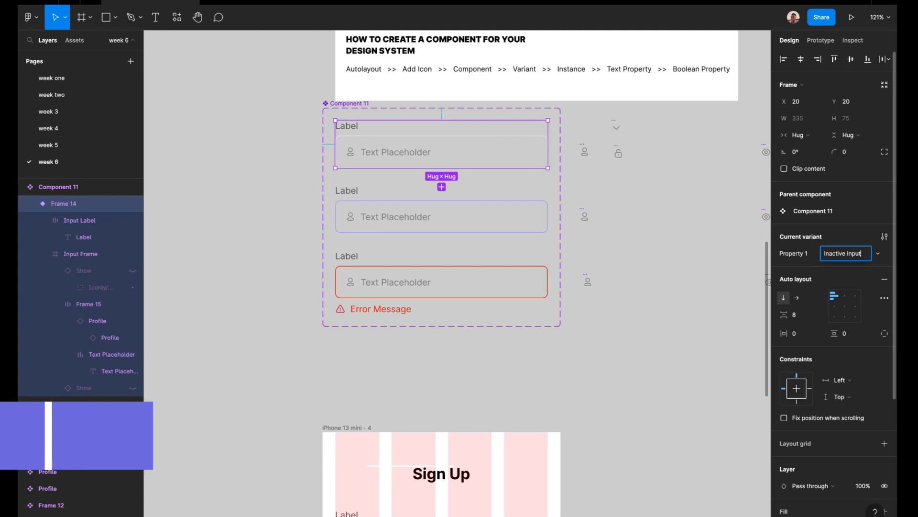
# Set the Property 1 value of the purple-outlined variant to "Active Input"
pyautogui.click(378, 192)
pyautogui.click(853, 254)
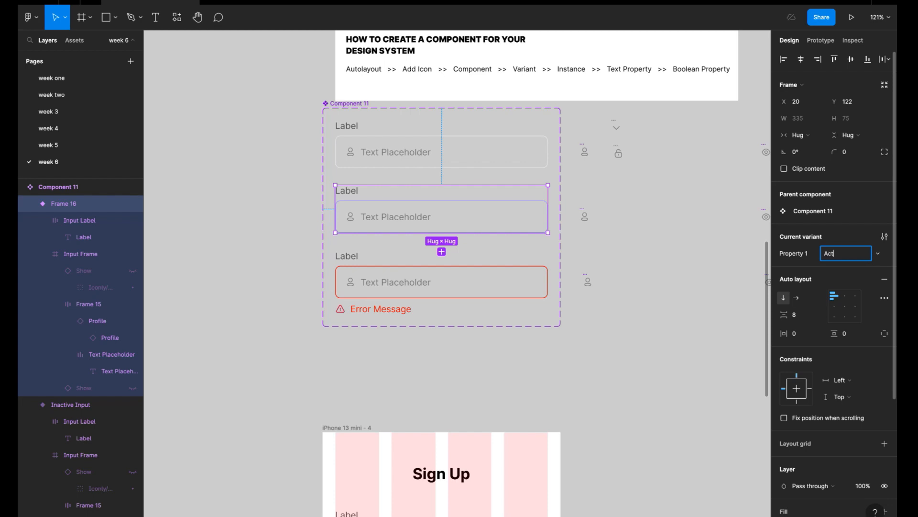
pyautogui.write('Active Input')
pyautogui.press('Return')
# Set the Property 1 value of the red error variant to "Error State Input"
pyautogui.click(510, 271)
pyautogui.click(845, 255)
pyautogui.write('Error State Input')
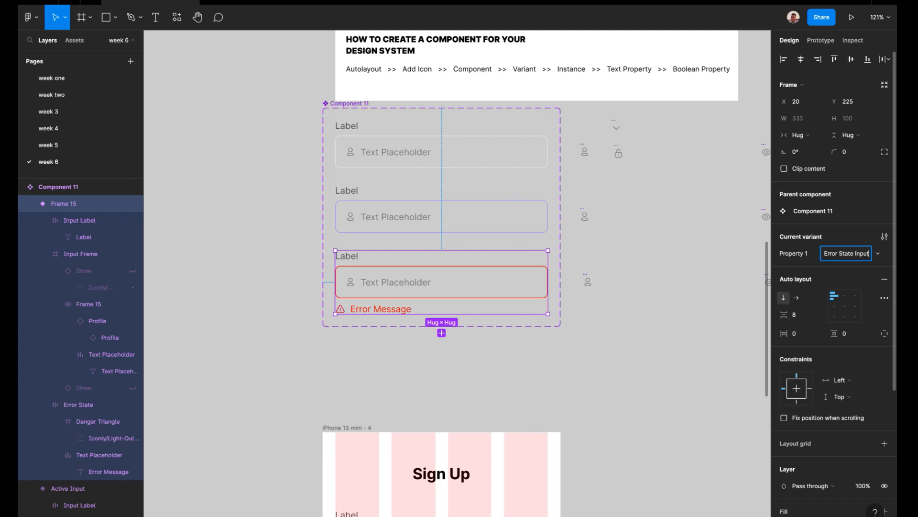
pyautogui.press('Return')
# Try the Error State Input and Active Input variants on the Sign Up screen's input instance
pyautogui.scroll(-3, 381, 365)
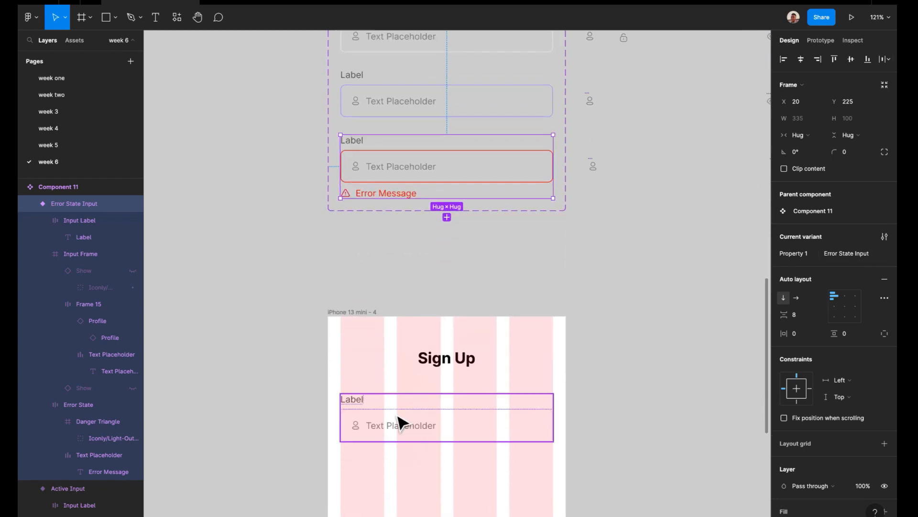
pyautogui.click(400, 422)
pyautogui.scroll(-2, 400, 421)
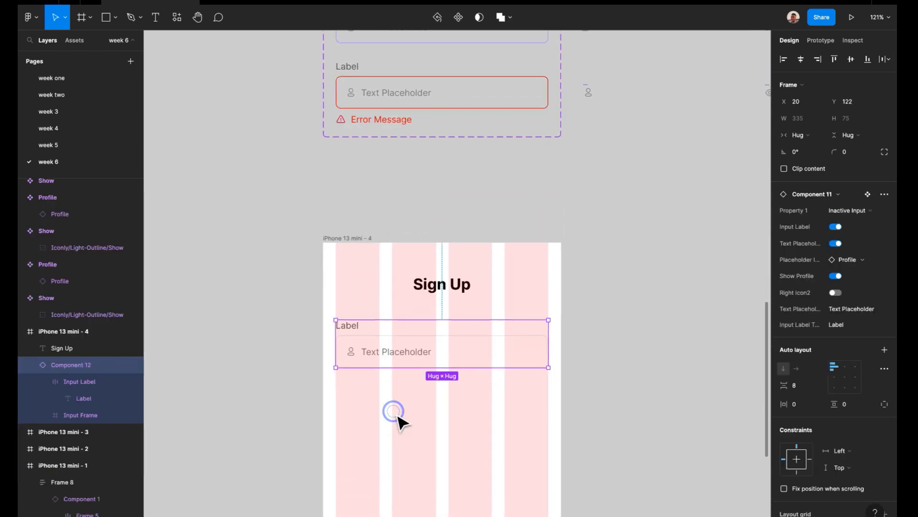
pyautogui.click(858, 211)
pyautogui.click(859, 222)
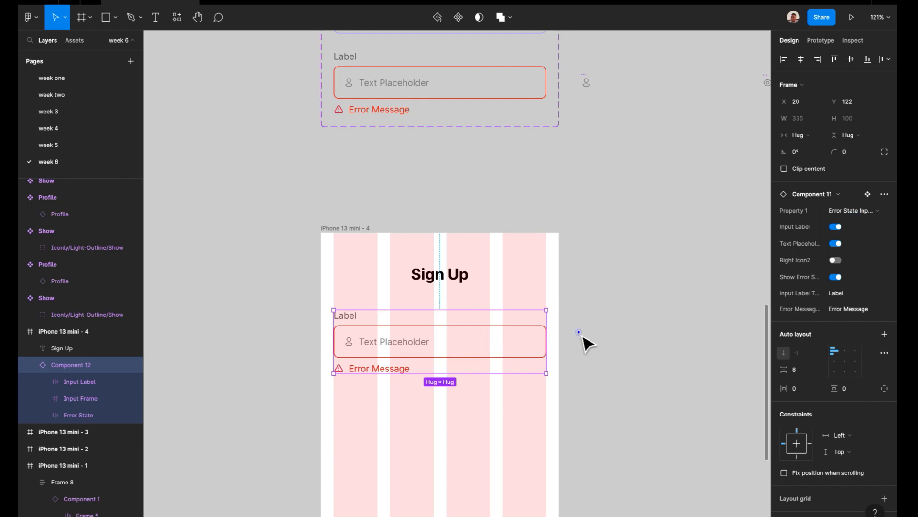
pyautogui.click(856, 211)
pyautogui.click(846, 220)
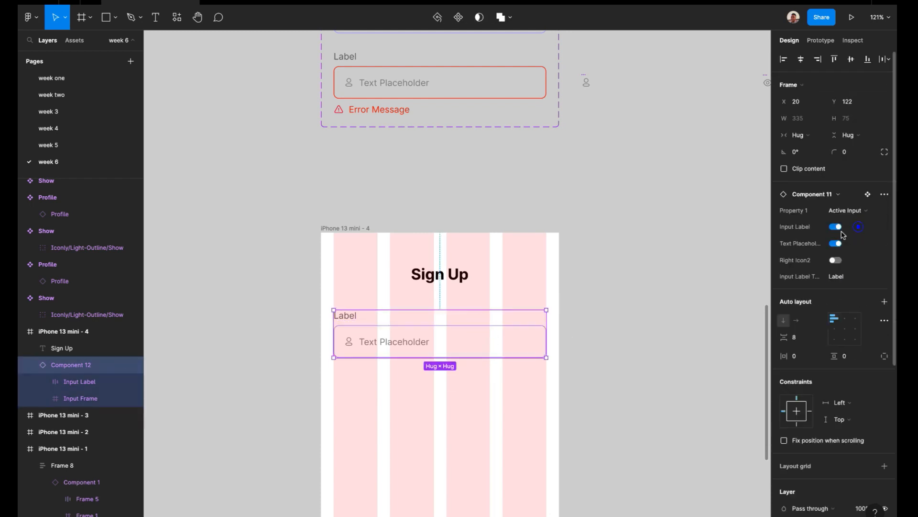
pyautogui.click(613, 318)
# Switch the Sign Up input instance back to the Inactive Input variant and deselect it
pyautogui.click(493, 334)
pyautogui.click(856, 210)
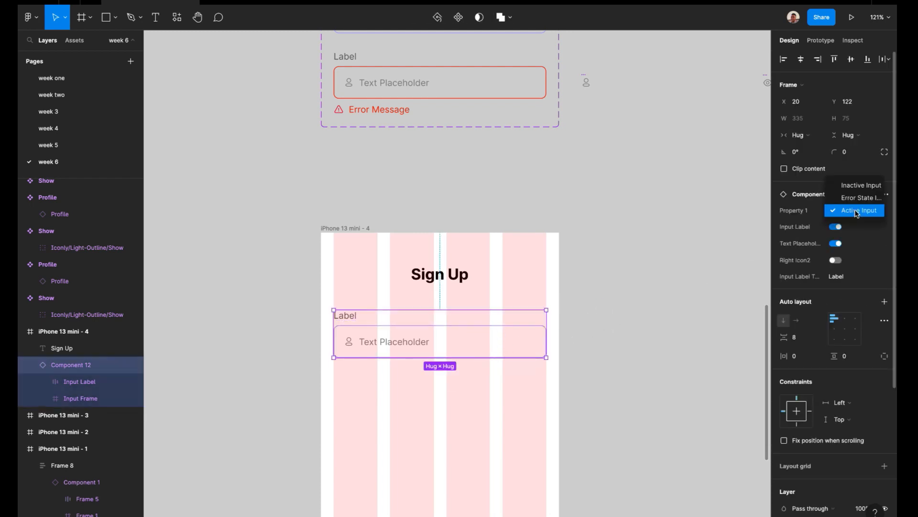
pyautogui.click(860, 189)
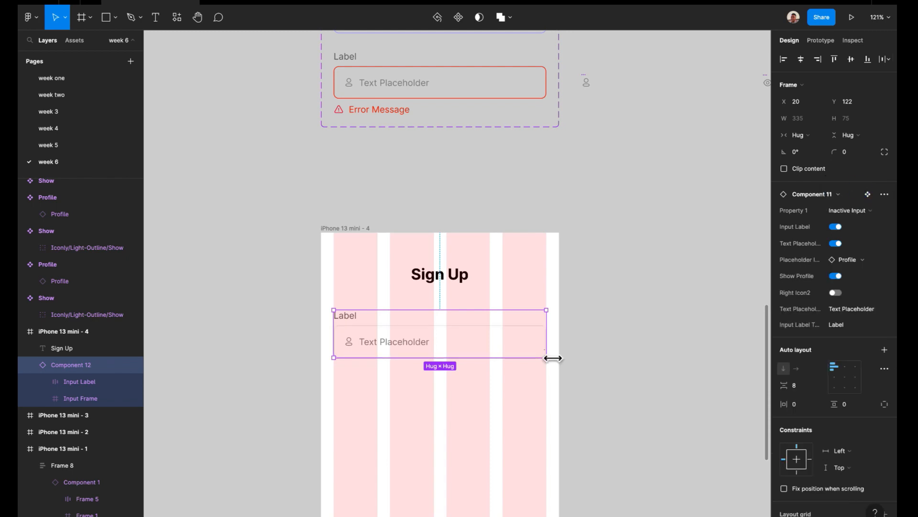
pyautogui.click(613, 319)
# Turn the Input Label property of the Sign Up input instance off and on again
pyautogui.scroll(-2, 613, 320)
pyautogui.click(488, 297)
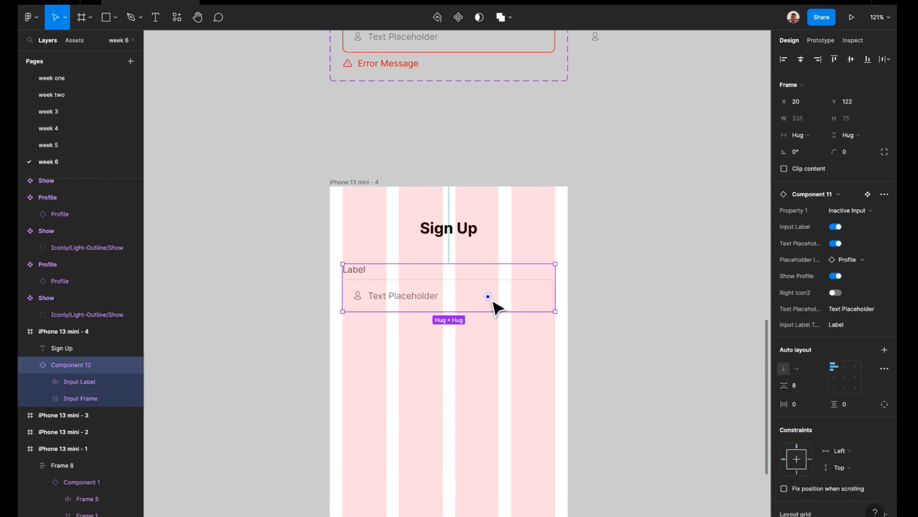
pyautogui.click(835, 227)
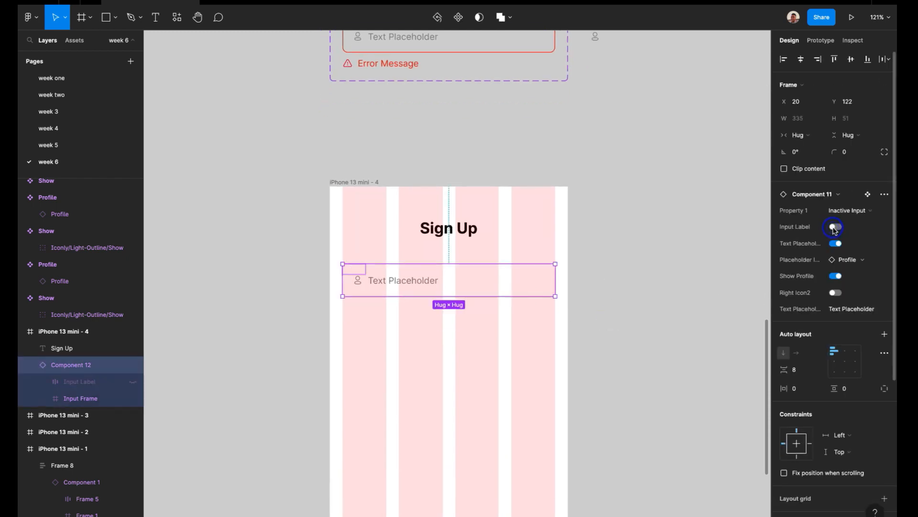
pyautogui.click(653, 284)
pyautogui.click(456, 282)
pyautogui.hotkey('ctrl', 'z')
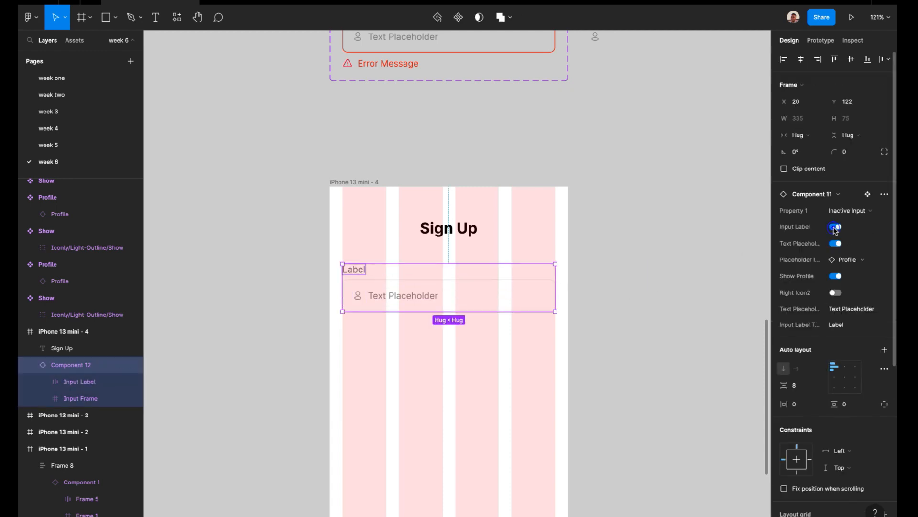
pyautogui.click(607, 280)
# Turn the text placeholder visibility of the Sign Up input instance off and on again
pyautogui.click(478, 300)
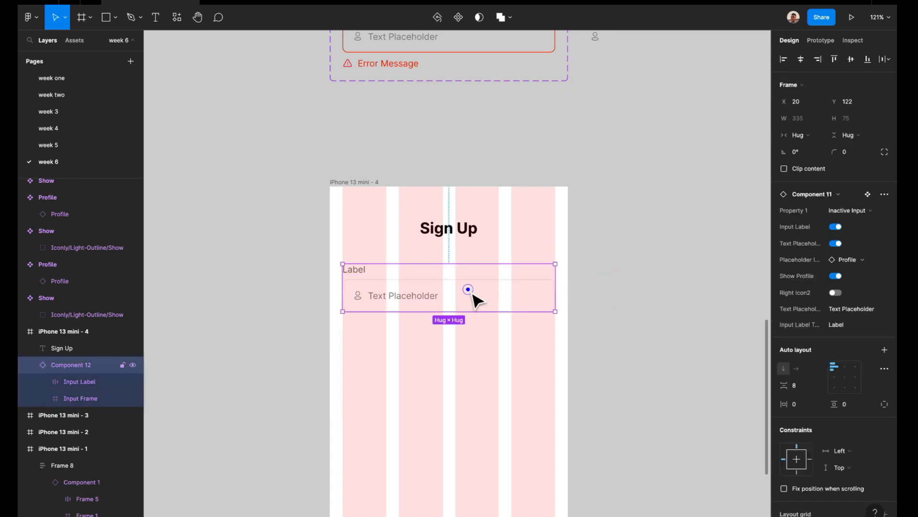
pyautogui.click(428, 297)
pyautogui.click(593, 284)
pyautogui.click(534, 286)
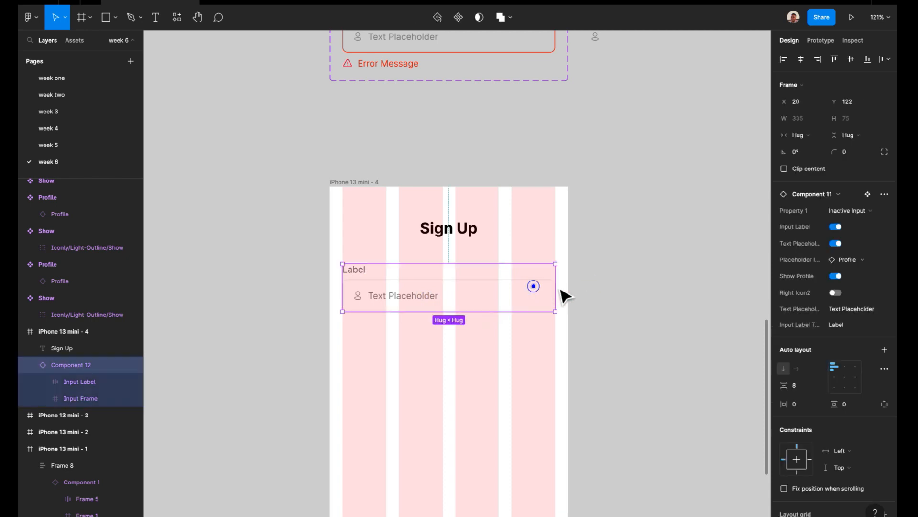
pyautogui.click(837, 243)
pyautogui.click(837, 244)
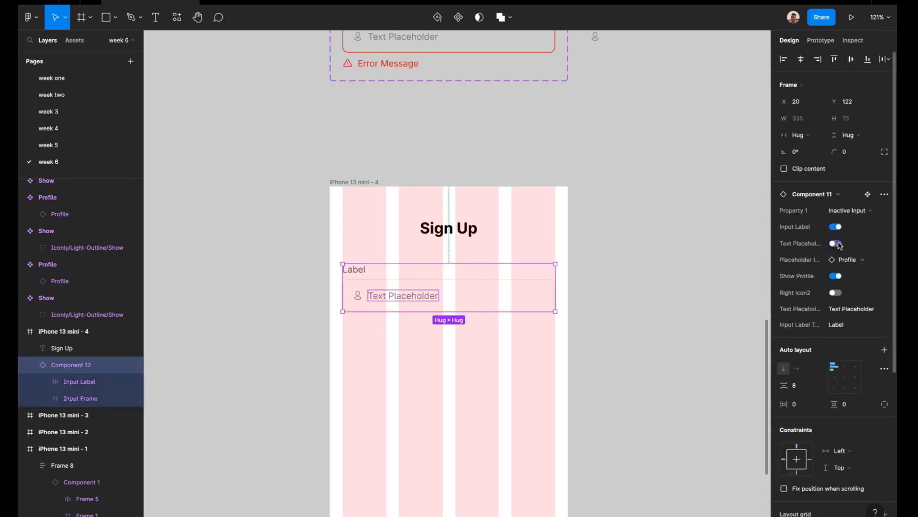
# Swap the placeholder icon of the Sign Up input instance to Unlock and deselect the instance
pyautogui.click(878, 260)
pyautogui.scroll(-2, 813, 430)
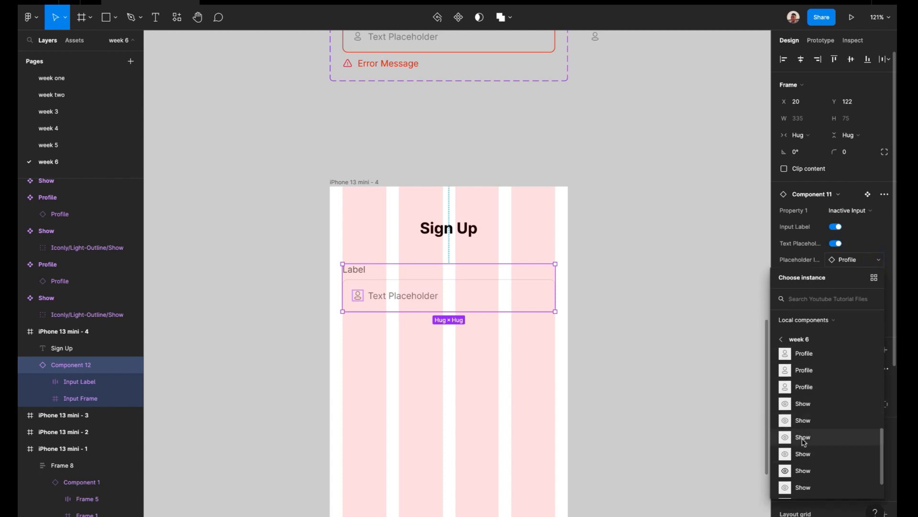
pyautogui.click(804, 487)
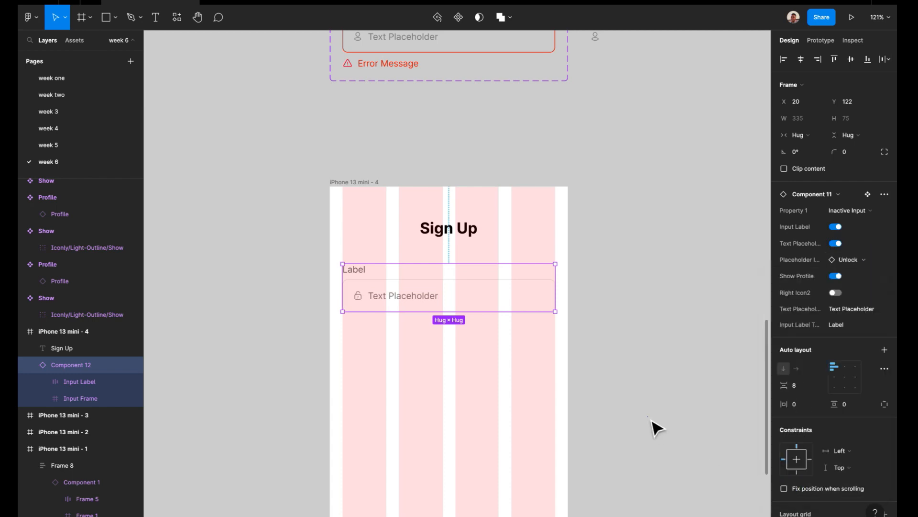
pyautogui.click(651, 420)
# Turn the Right Icon2 property of the Sign Up input instance on and off again
pyautogui.click(488, 297)
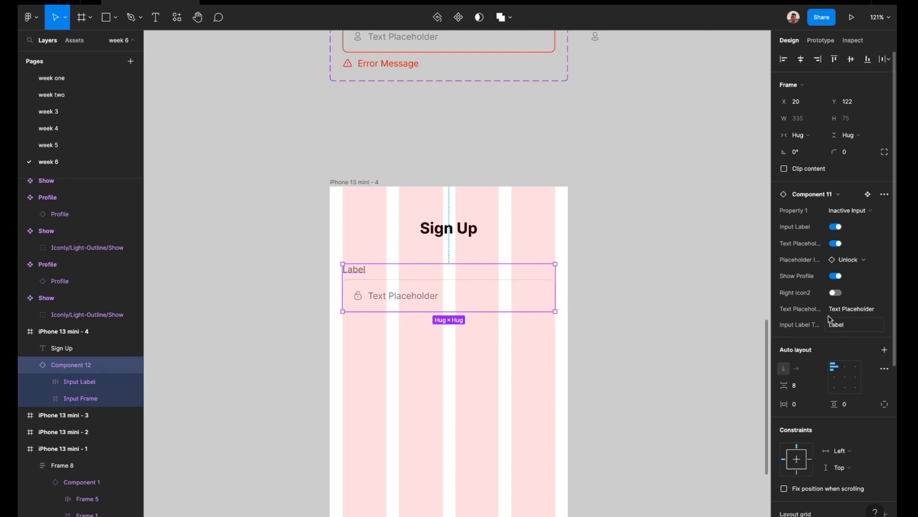
pyautogui.click(835, 292)
pyautogui.click(637, 308)
pyautogui.click(475, 304)
pyautogui.click(835, 308)
pyautogui.click(664, 292)
pyautogui.click(521, 289)
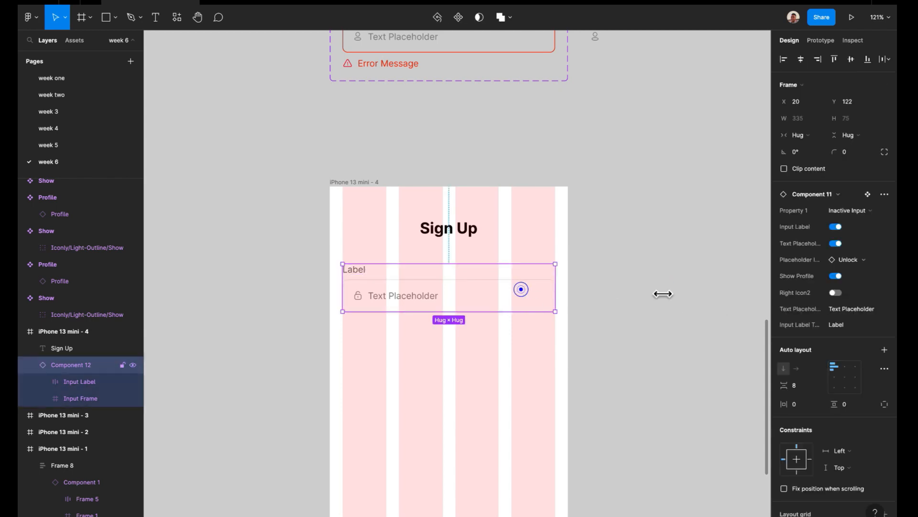
# Enable Right Icon2 on the input instance and toggle Show Profile off and back on
pyautogui.click(835, 276)
pyautogui.click(836, 278)
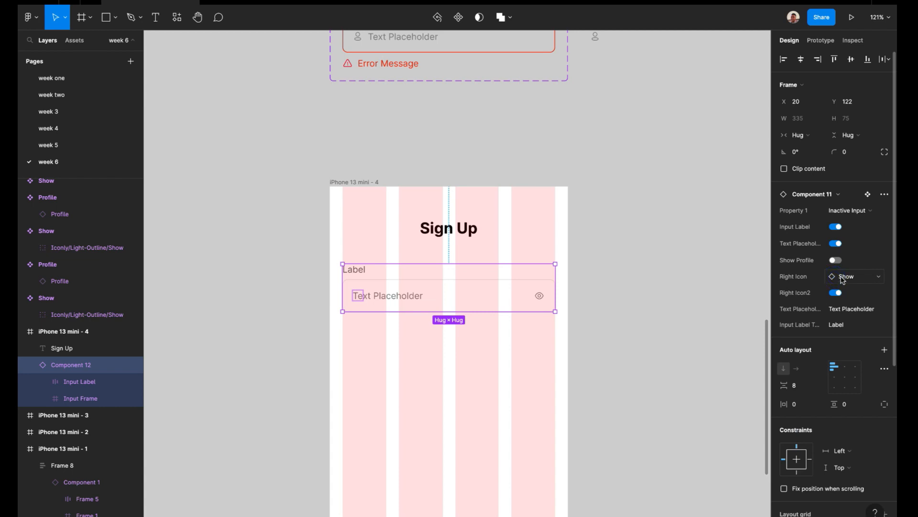
pyautogui.click(836, 261)
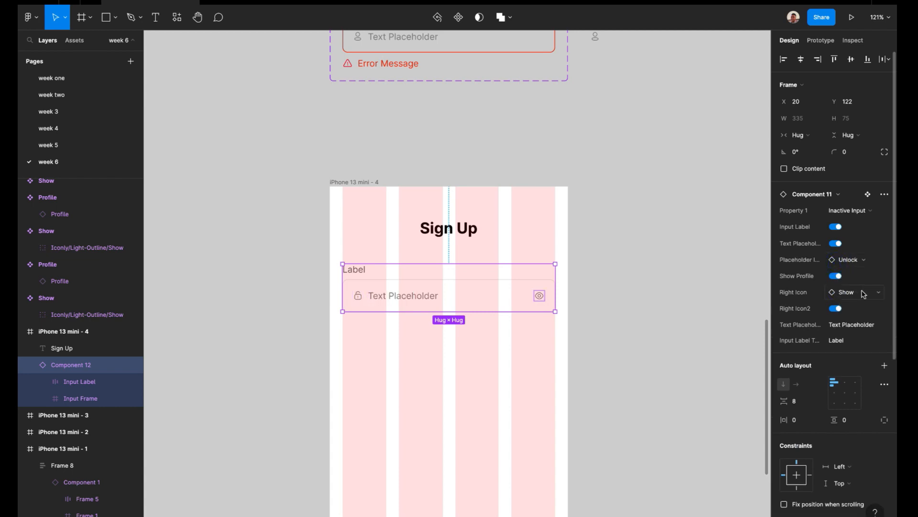
# Swap the right icon of the Sign Up input instance to Profile
pyautogui.click(854, 293)
pyautogui.scroll(5, 809, 459)
pyautogui.scroll(-4, 810, 461)
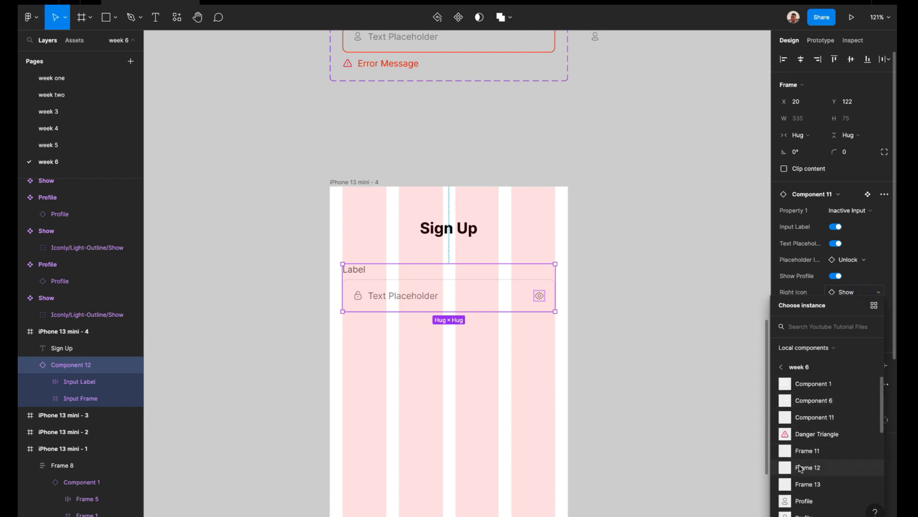
pyautogui.click(800, 433)
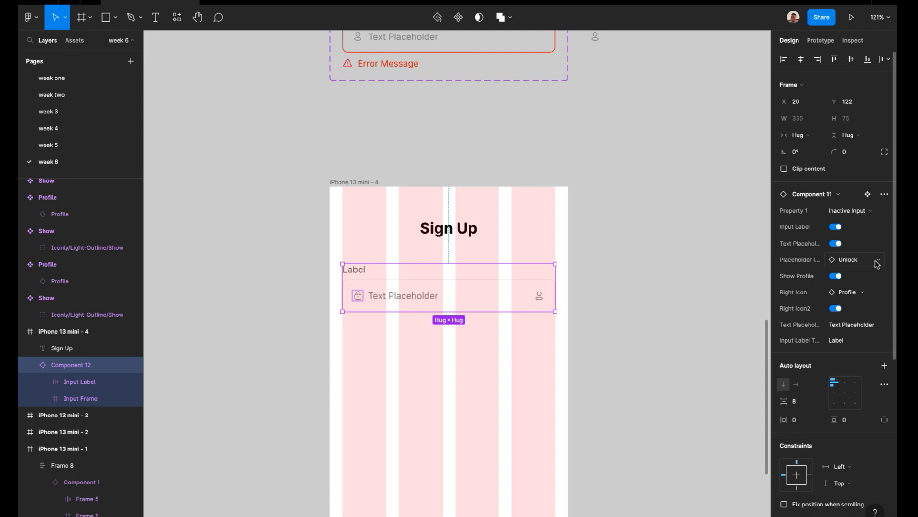
# Turn the "Arrow - Down 2" icon frame above the unlock icon into a component
pyautogui.scroll(6, 721, 281)
pyautogui.hscroll(2, 722, 281)
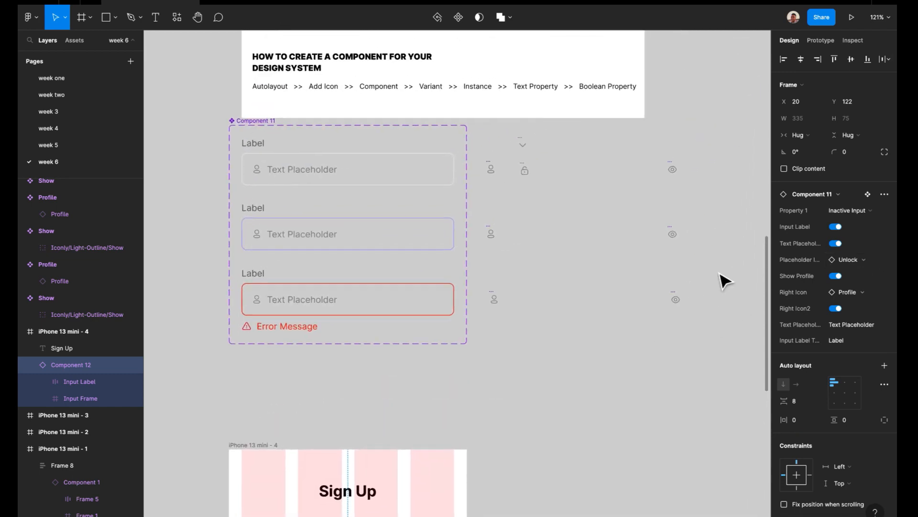
pyautogui.click(512, 148)
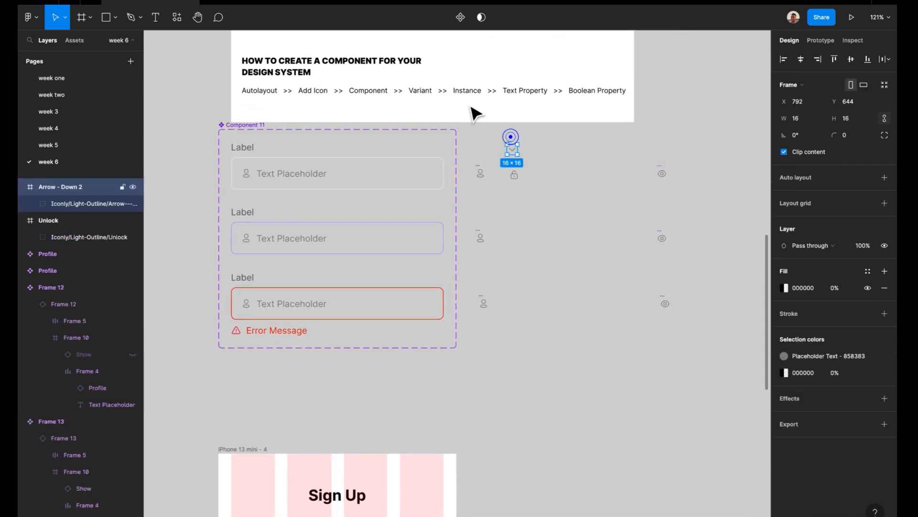
pyautogui.click(461, 17)
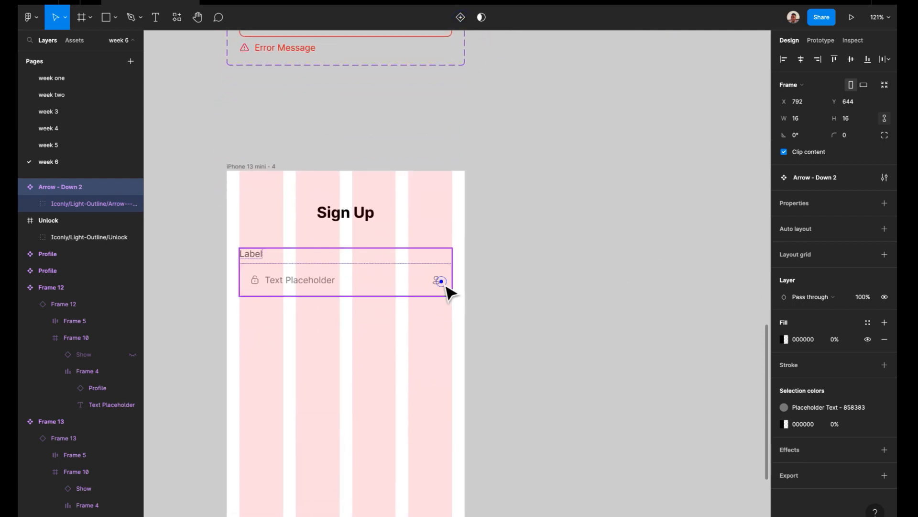
# Swap the right icon of the Sign Up input instance to the Arrow - Down 2 component
pyautogui.click(444, 285)
pyautogui.click(565, 234)
pyautogui.click(407, 274)
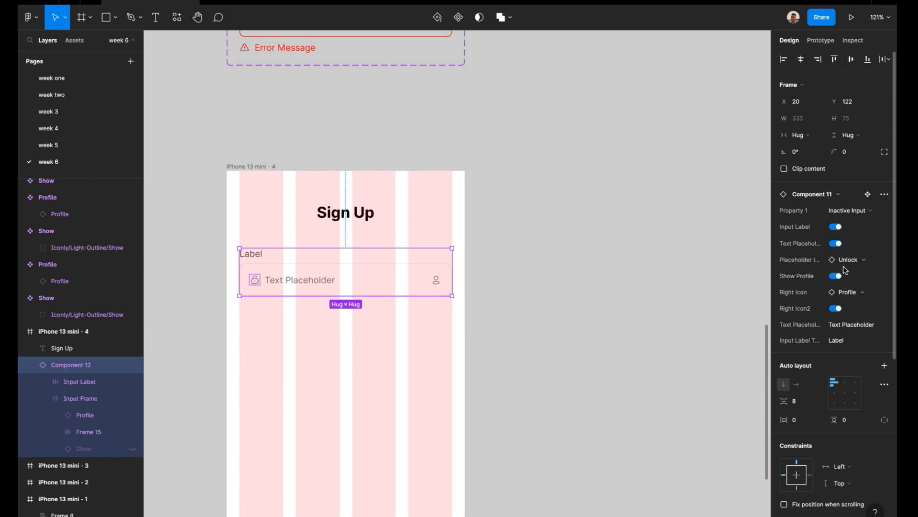
pyautogui.click(865, 263)
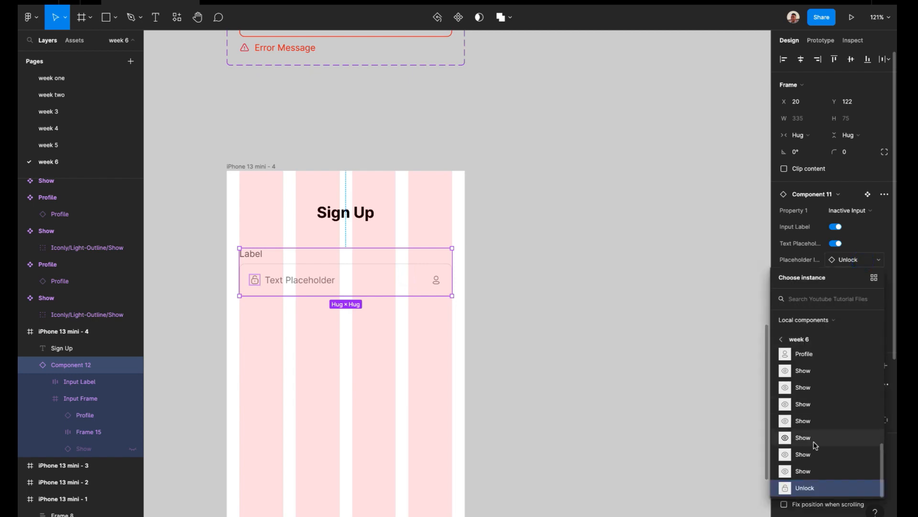
pyautogui.click(838, 244)
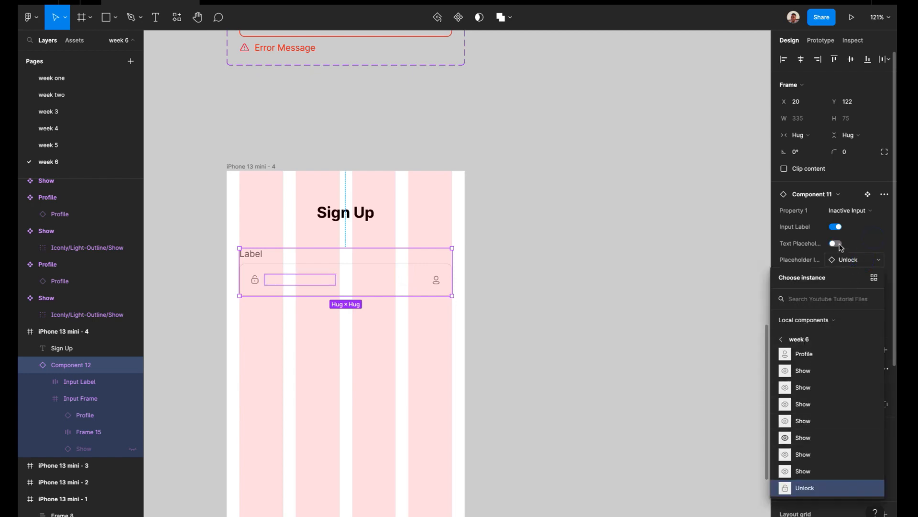
pyautogui.scroll(-2, 854, 256)
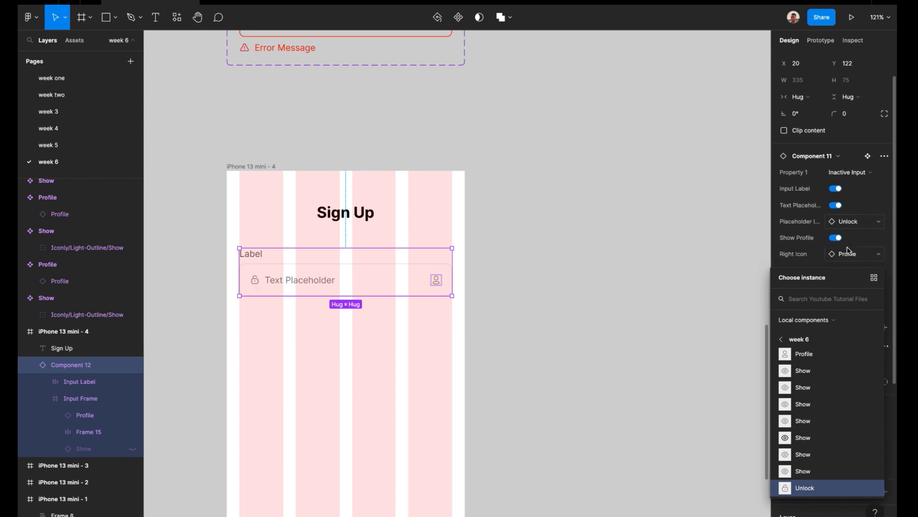
pyautogui.click(866, 243)
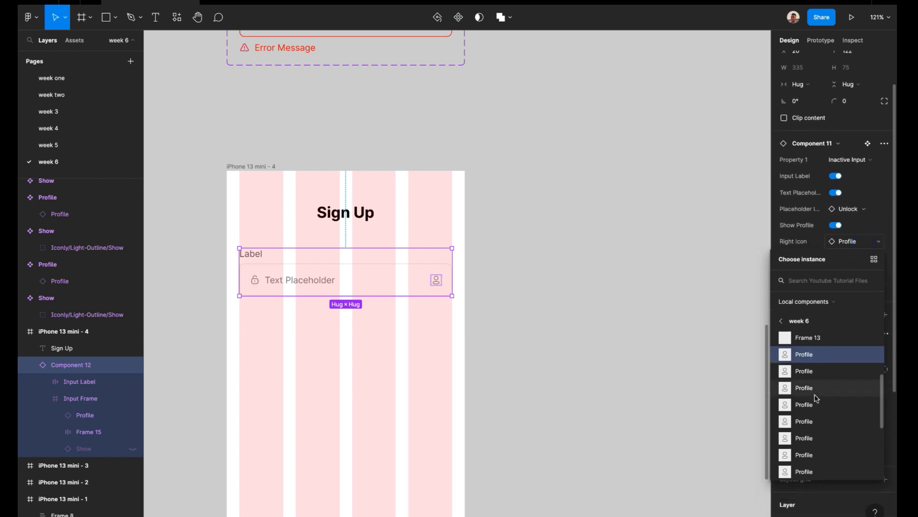
pyautogui.scroll(-4, 816, 398)
pyautogui.scroll(6, 816, 398)
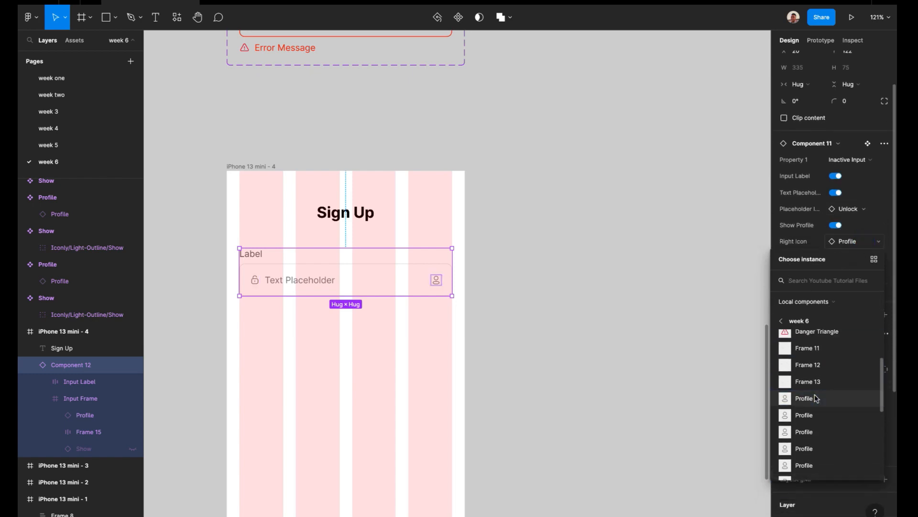
pyautogui.click(817, 337)
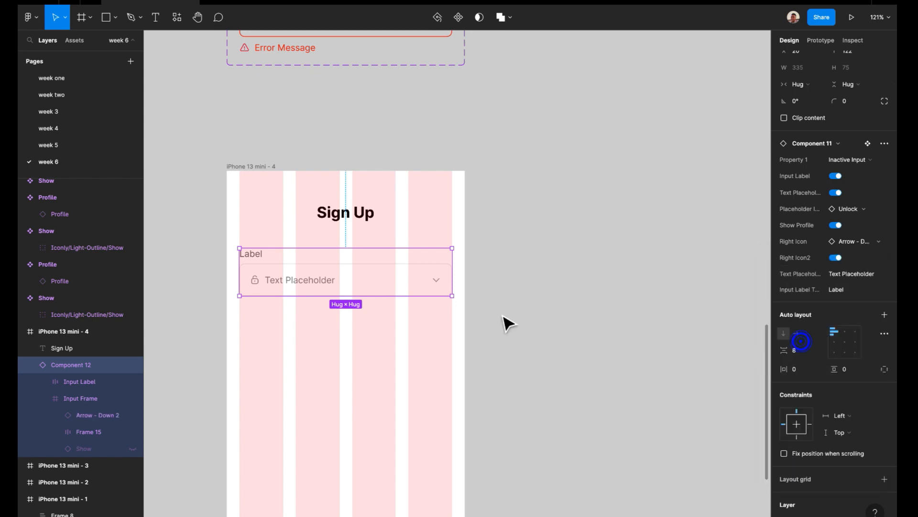
pyautogui.click(312, 287)
pyautogui.click(492, 269)
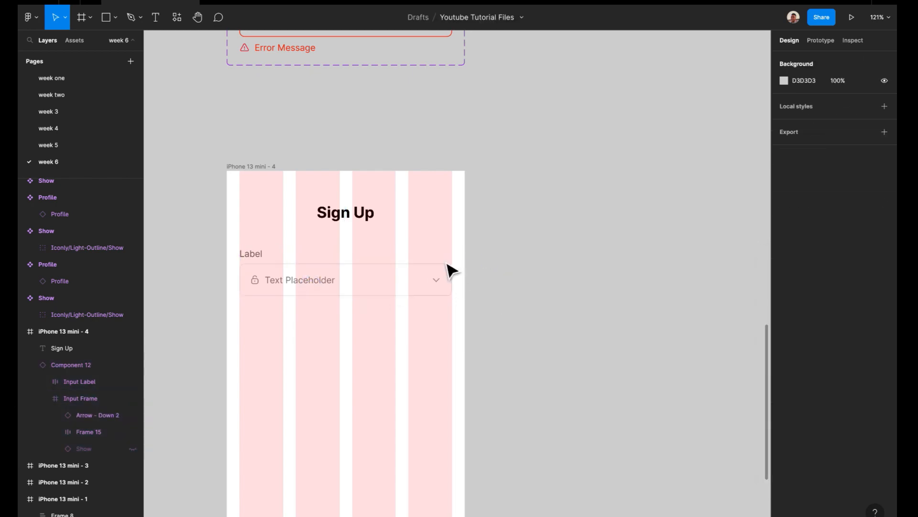
# Turn off Show Profile on the Sign Up input instance to hide its unlock icon
pyautogui.click(449, 269)
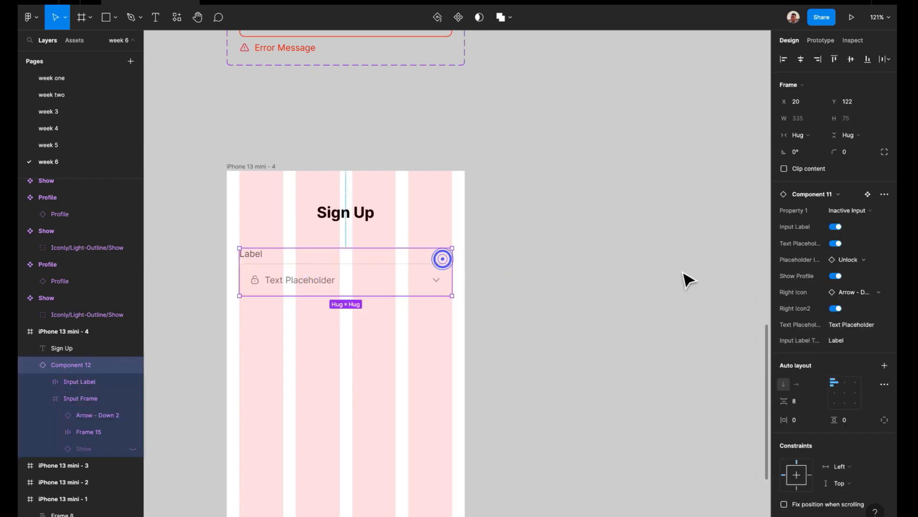
pyautogui.click(836, 276)
pyautogui.click(668, 295)
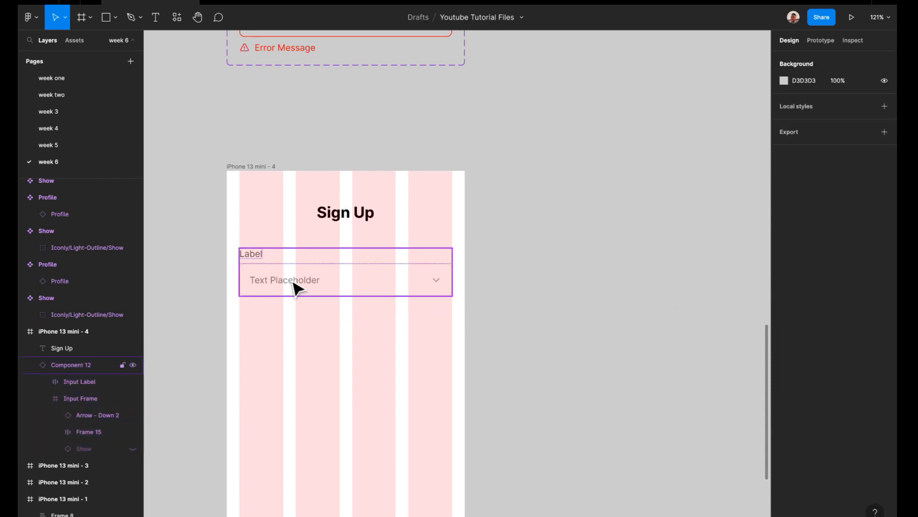
# Set the Text Placeholder property of the Sign Up input instance to "Select State"
pyautogui.click(316, 270)
pyautogui.click(841, 310)
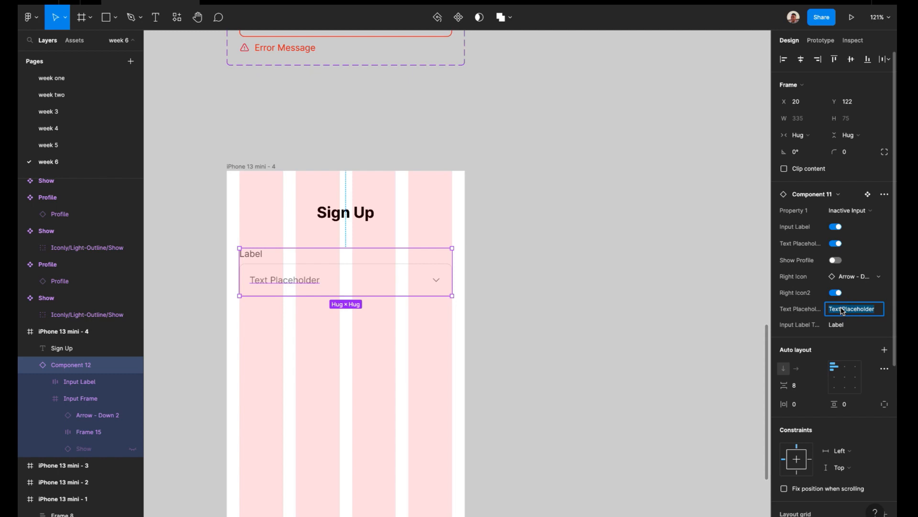
pyautogui.write('S')
pyautogui.press('Return')
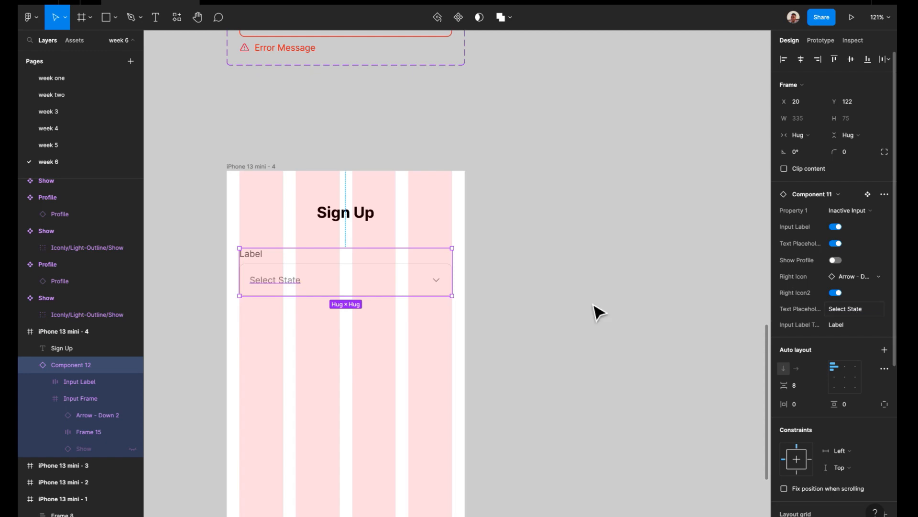
# Set the Input Label Text property of the Sign Up input instance to "State"
pyautogui.doubleClick(262, 261)
pyautogui.click(358, 250)
pyautogui.click(845, 324)
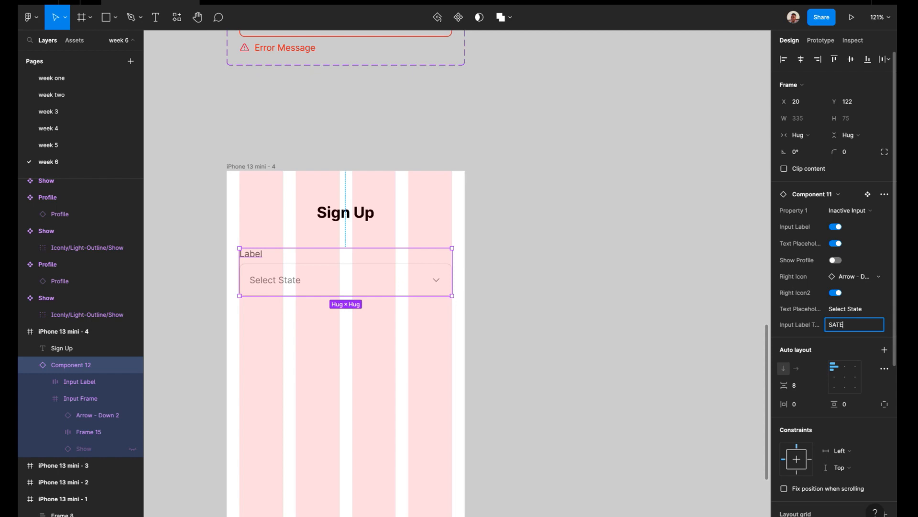
pyautogui.press('Return')
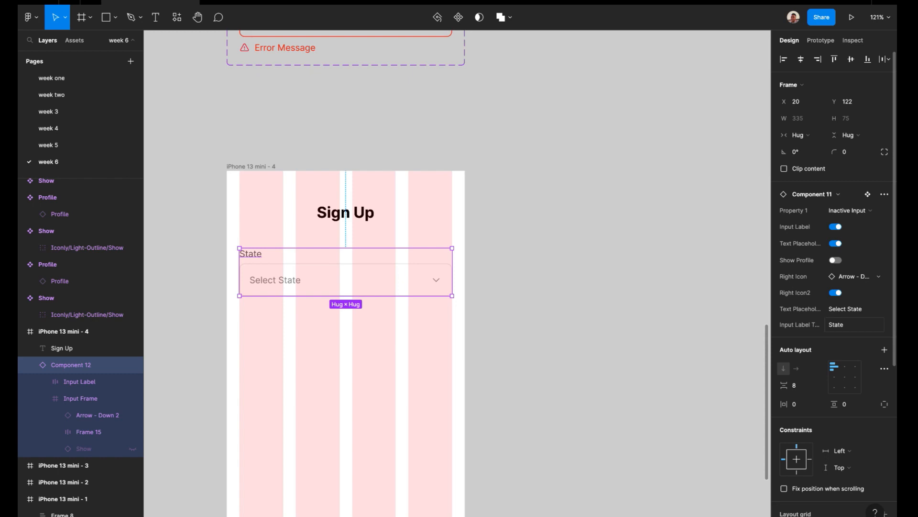
pyautogui.click(761, 295)
# Change the Input Label Text property of the Sign Up input instance to "Email Address"
pyautogui.scroll(-1, 760, 296)
pyautogui.hscroll(-1, 760, 296)
pyautogui.click(429, 225)
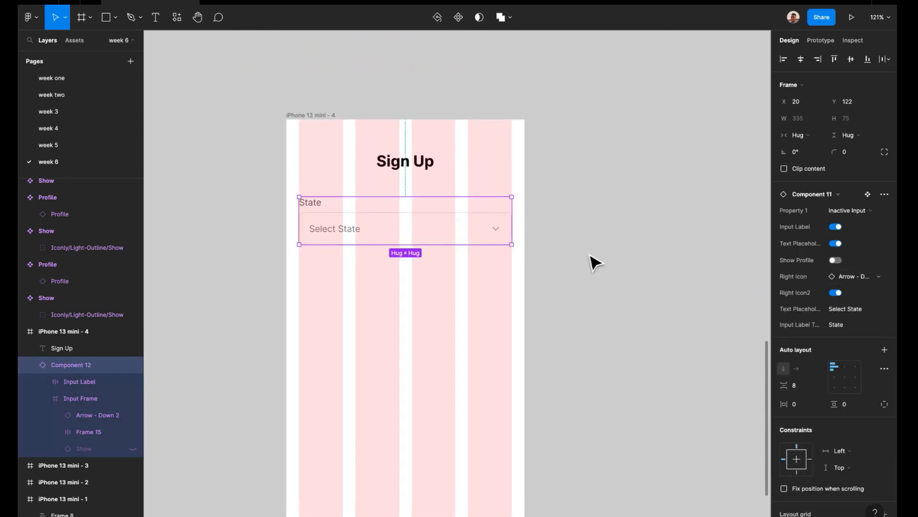
pyautogui.scroll(1, 593, 261)
pyautogui.hscroll(1, 592, 261)
pyautogui.click(583, 227)
pyautogui.click(437, 230)
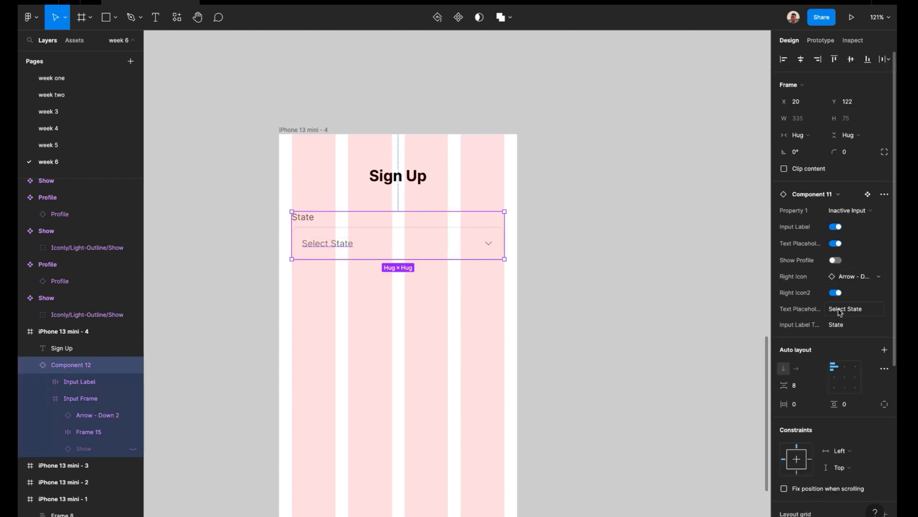
pyautogui.scroll(-3, 847, 293)
pyautogui.click(843, 254)
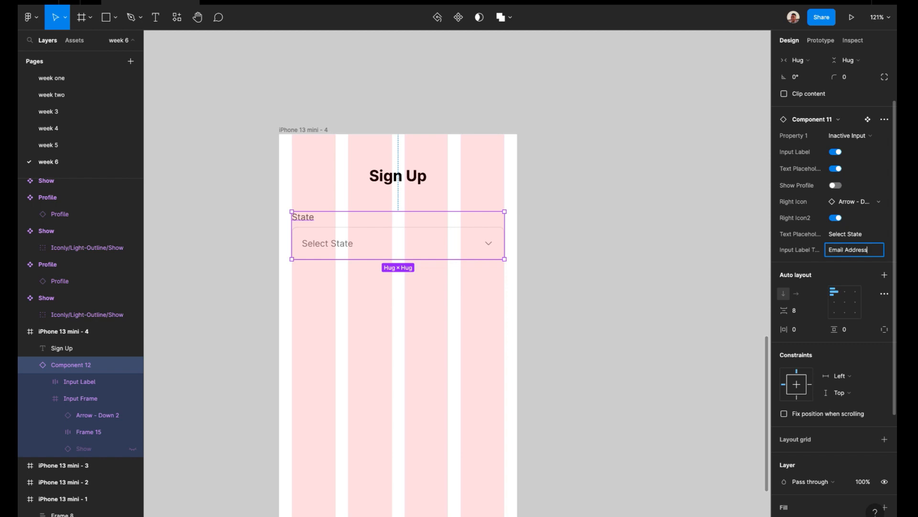
pyautogui.press('Return')
# Turn on Show Profile for the Email Address input instance and swap its placeholder icon to Profile
pyautogui.click(328, 243)
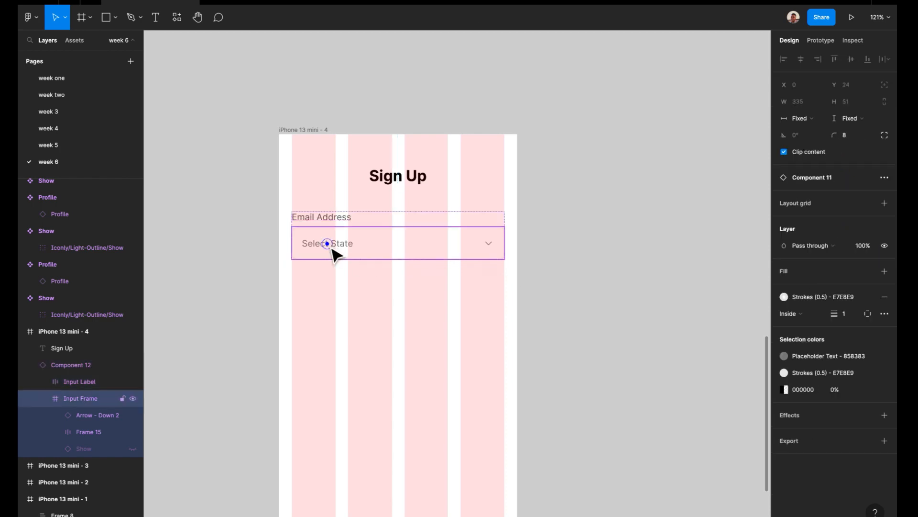
pyautogui.click(519, 220)
pyautogui.click(488, 214)
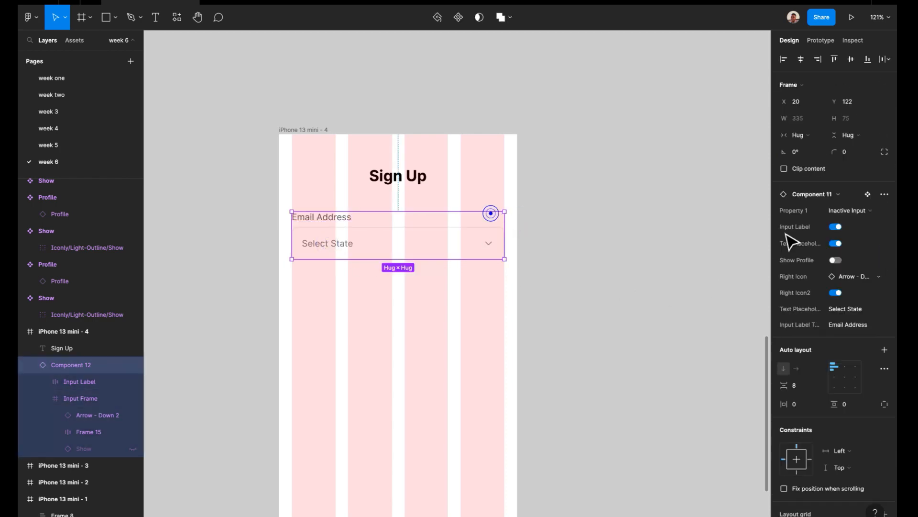
pyautogui.click(835, 260)
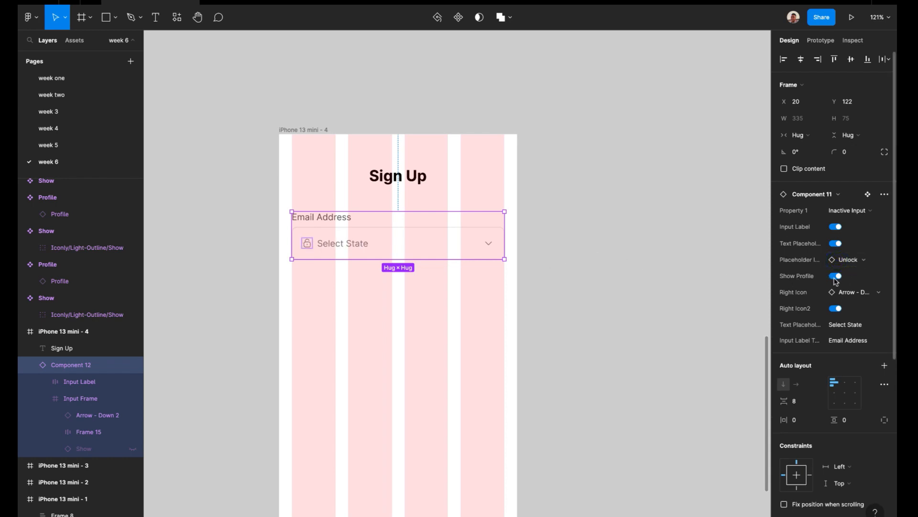
pyautogui.click(871, 264)
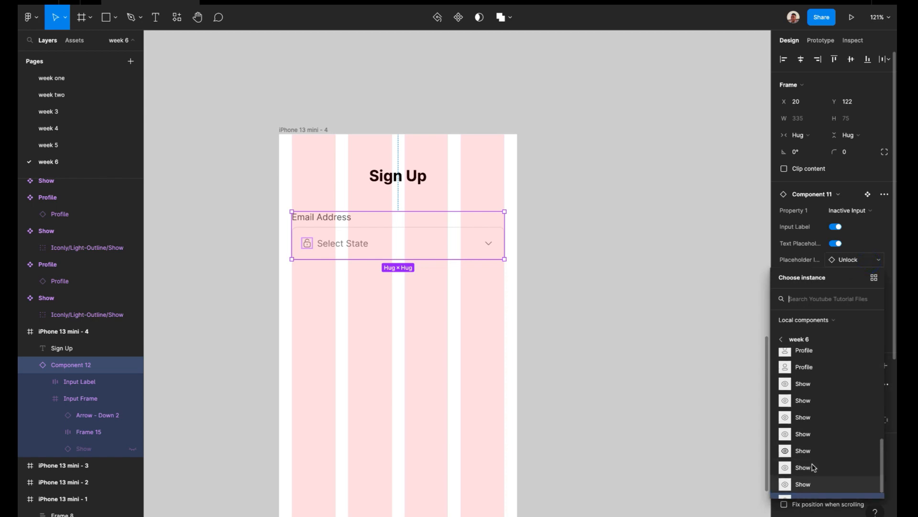
pyautogui.scroll(5, 818, 464)
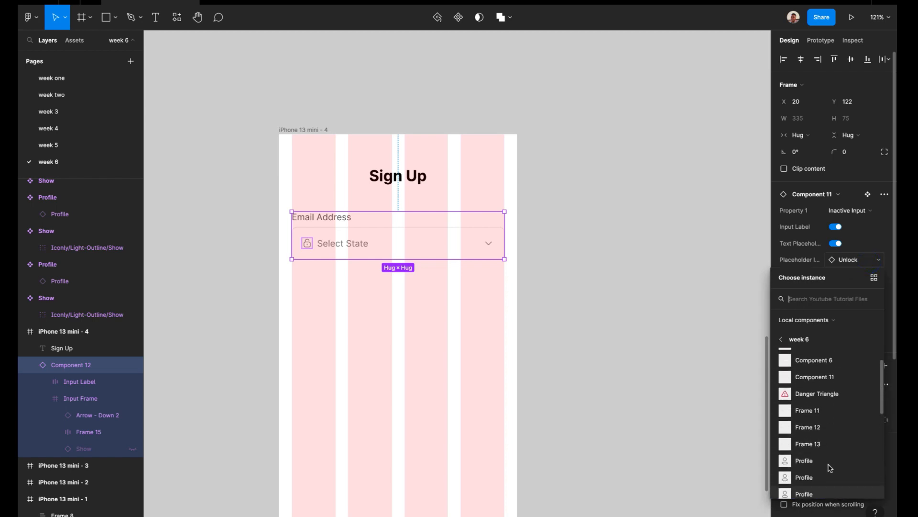
pyautogui.click(811, 440)
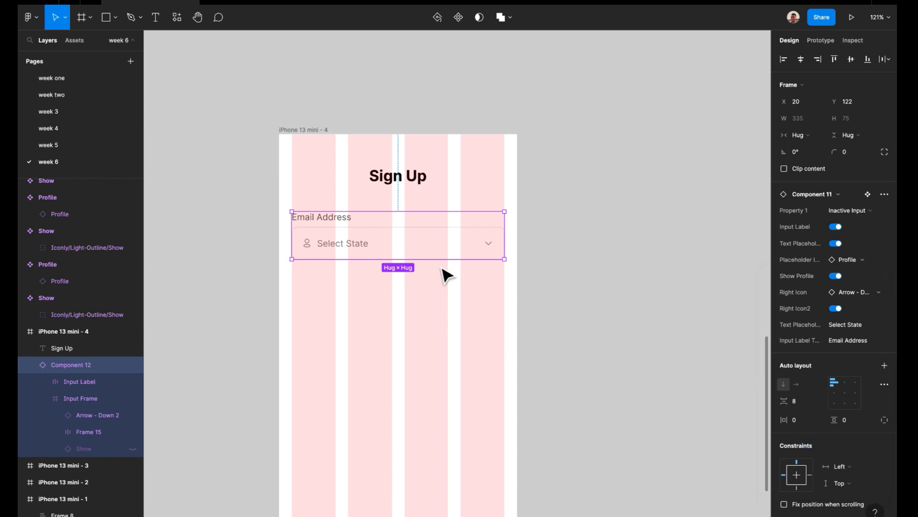
pyautogui.scroll(-1, 832, 268)
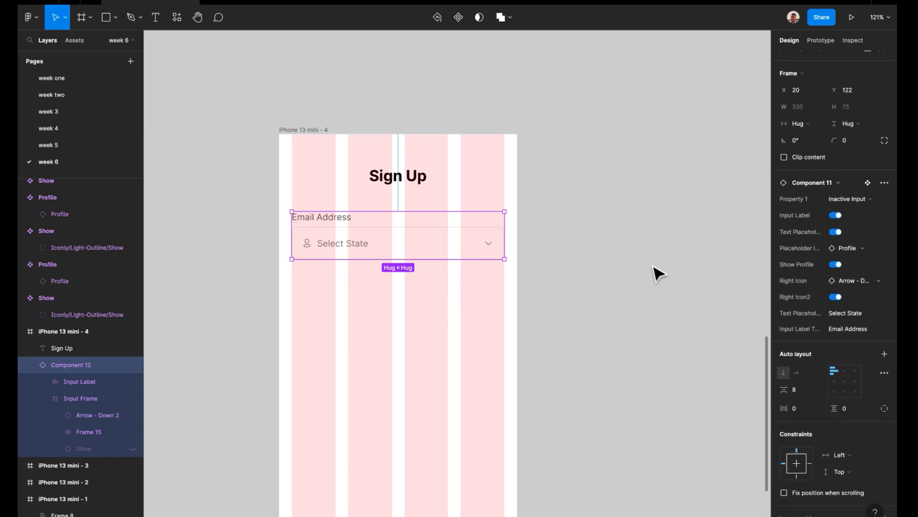
pyautogui.hscroll(1, 645, 266)
pyautogui.click(433, 102)
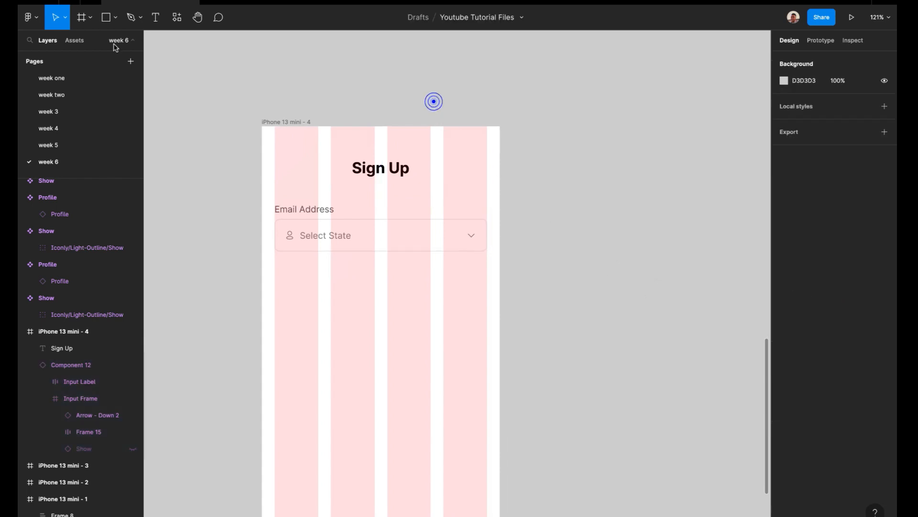
# Run the Iconly v2.3 plugin and browse its Light icon set
pyautogui.click(37, 19)
pyautogui.moveTo(71, 161)
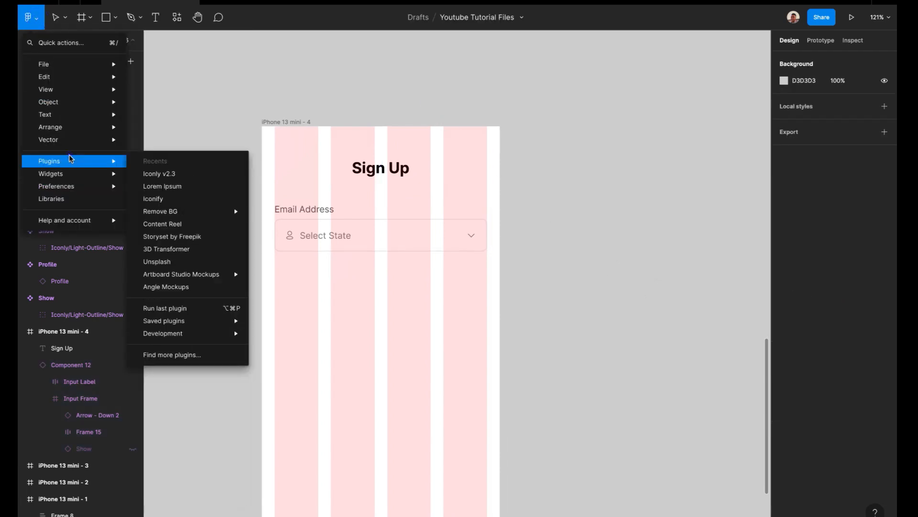
pyautogui.click(192, 176)
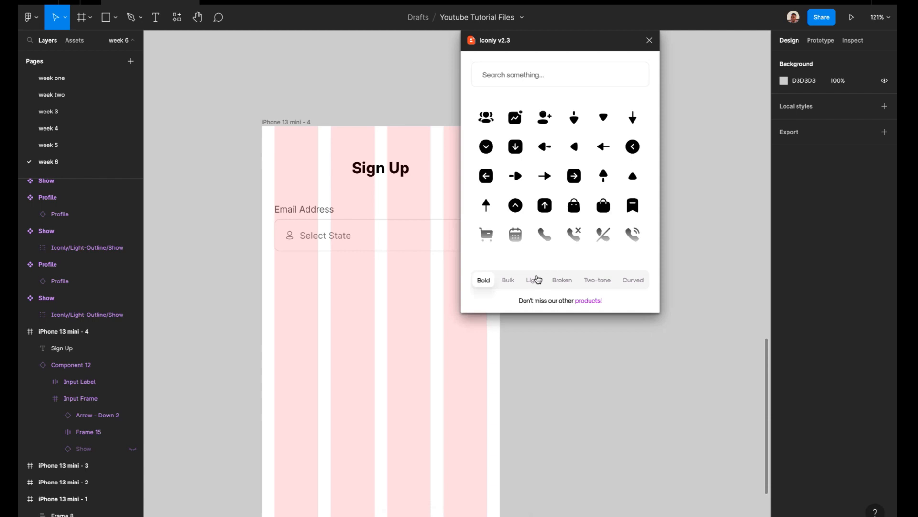
pyautogui.click(536, 280)
pyautogui.scroll(-8, 600, 231)
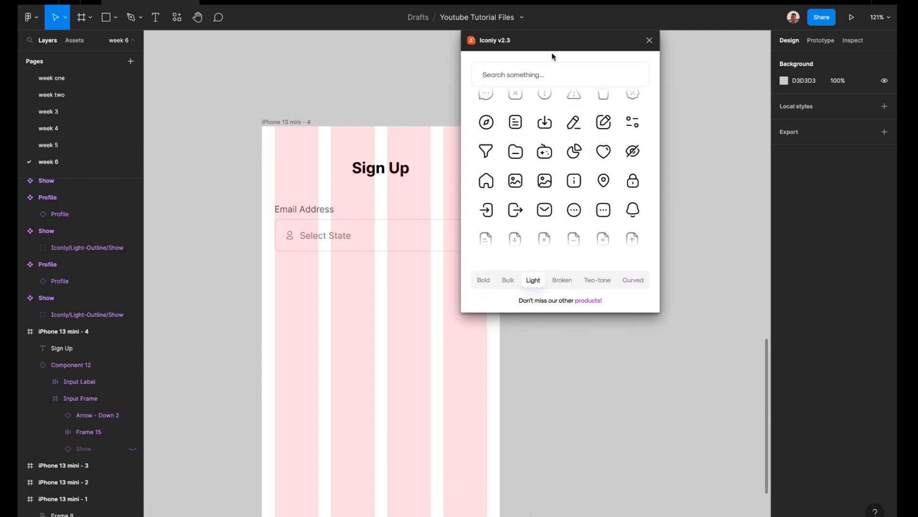
# Search the Light icons for "me", place the Message icon on the canvas beside the Sign Up frame and close the plugin
pyautogui.write('emai')
pyautogui.press('BackSpace')
pyautogui.press('BackSpace')
pyautogui.press('BackSpace')
pyautogui.press('BackSpace')
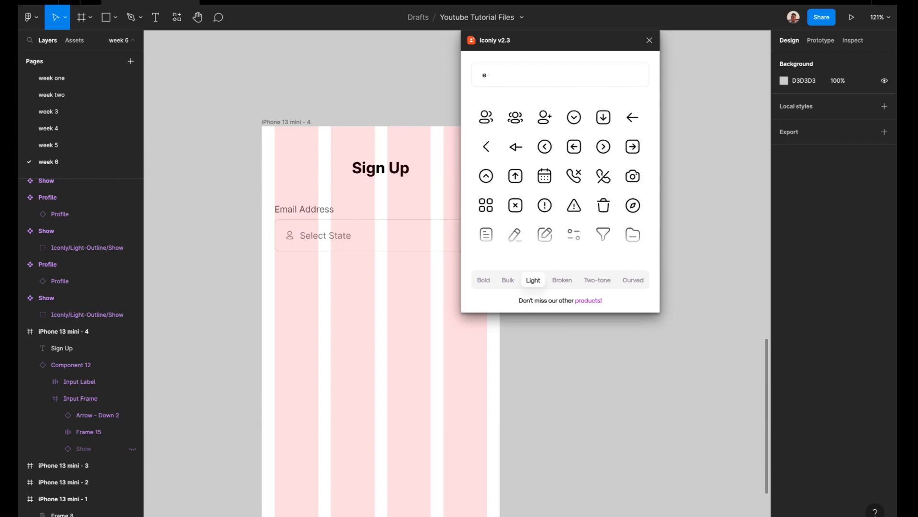
pyautogui.write('me')
pyautogui.moveTo(608, 120); pyautogui.dragTo(692, 186)
pyautogui.click(649, 40)
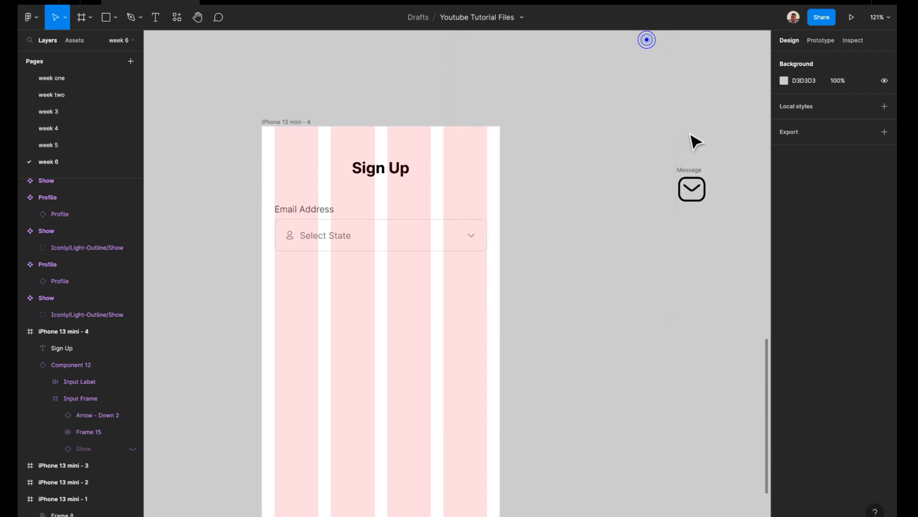
# Resize the Message icon frame to 16 × 16 and replace its black color with the Placeholder Text - 858383 style
pyautogui.click(692, 189)
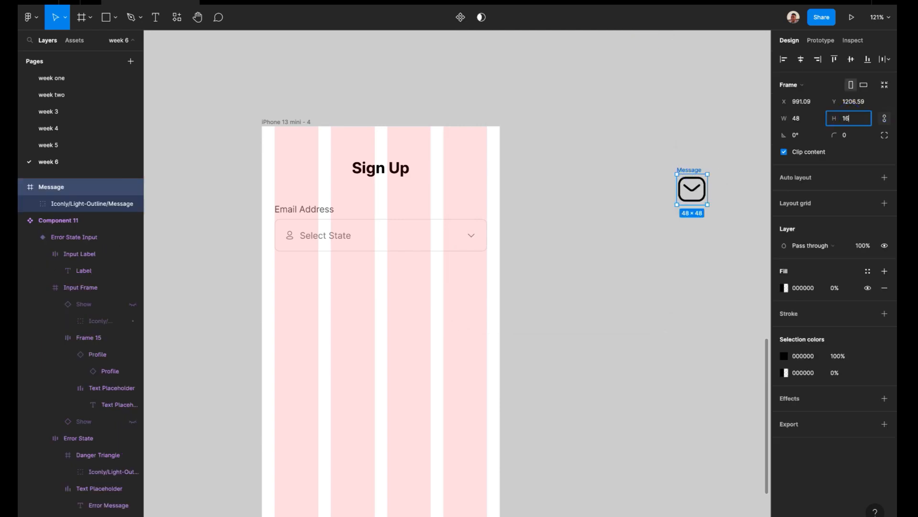
pyautogui.press('Return')
pyautogui.click(869, 357)
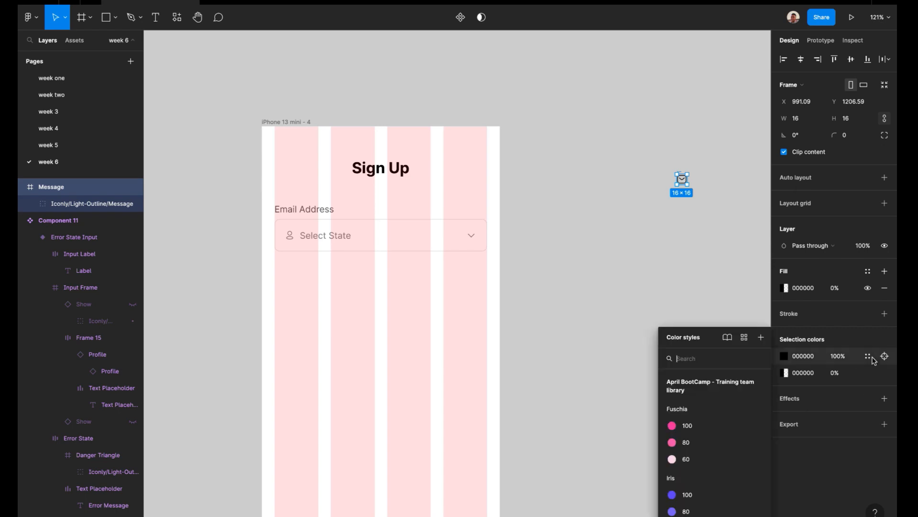
pyautogui.write('pice')
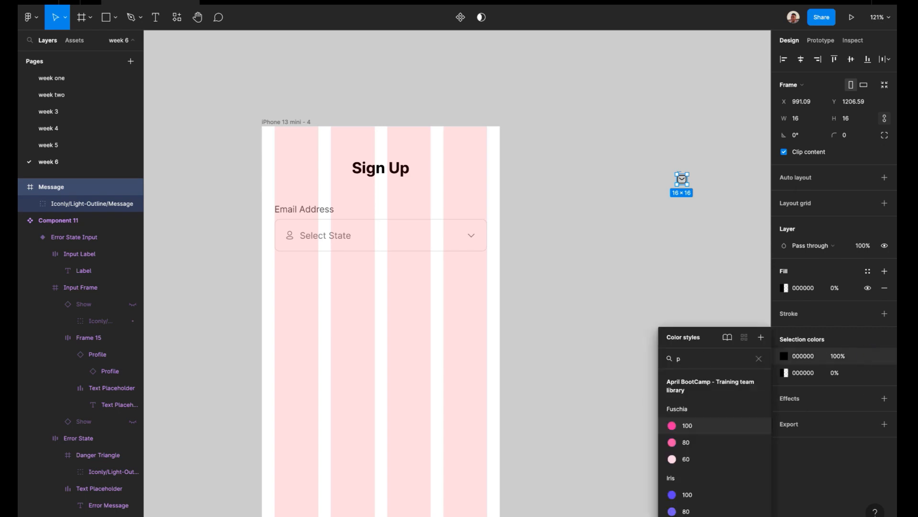
pyautogui.press('BackSpace')
pyautogui.press('BackSpace')
pyautogui.press('BackSpace')
pyautogui.write('la')
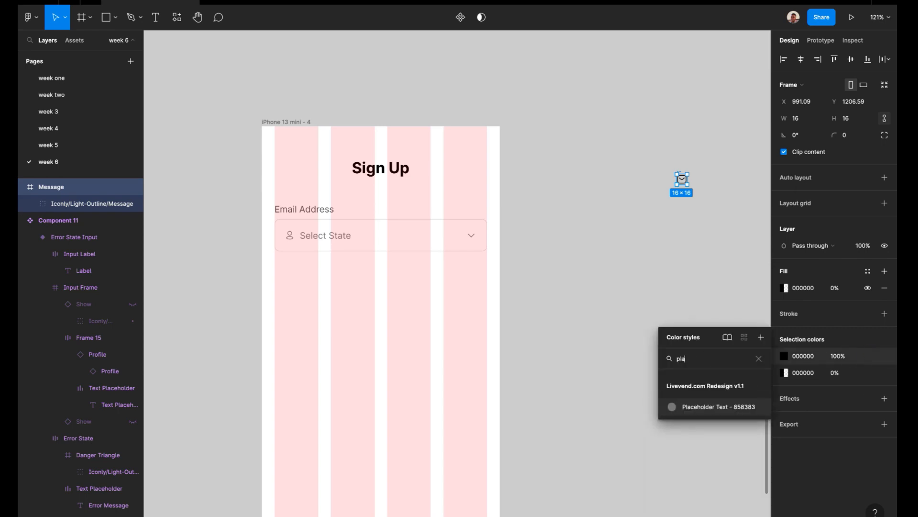
pyautogui.click(714, 404)
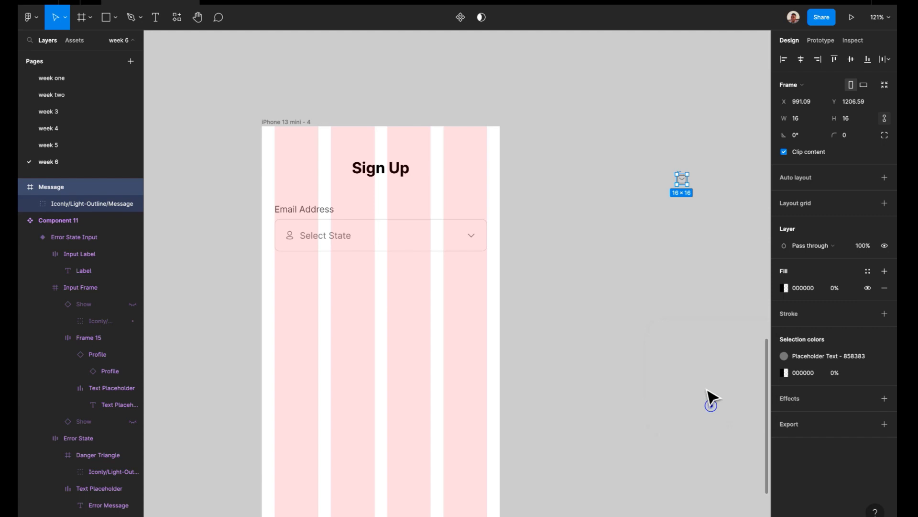
# Turn the Message icon frame into a component and swap the Email Address input's placeholder icon to Message
pyautogui.click(462, 19)
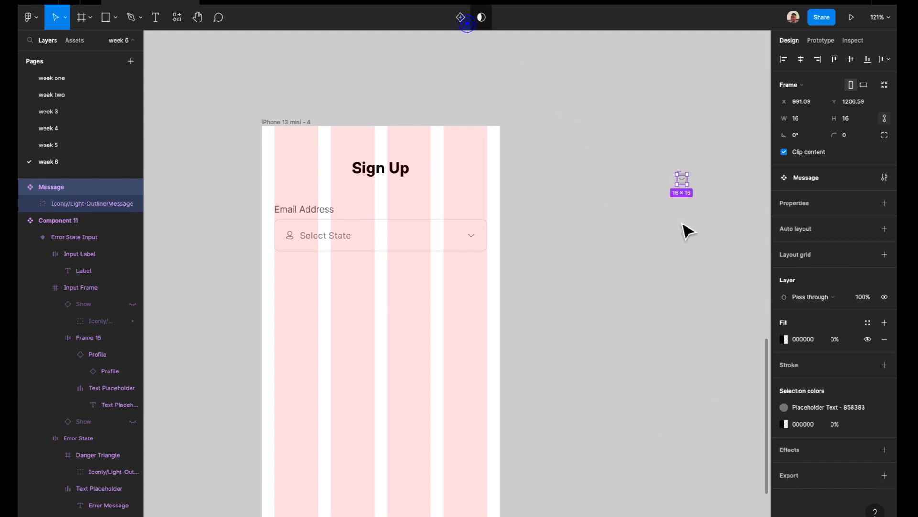
pyautogui.click(344, 229)
pyautogui.click(867, 264)
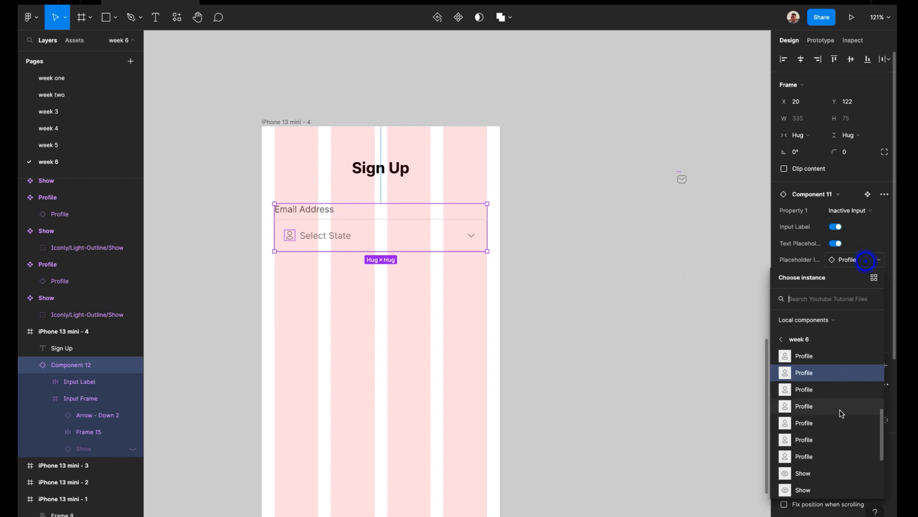
pyautogui.scroll(5, 814, 388)
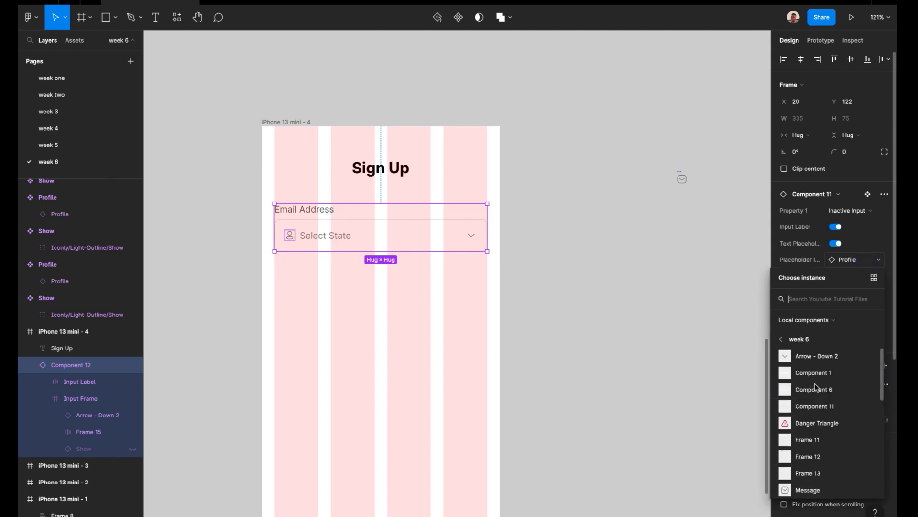
pyautogui.scroll(-3, 812, 428)
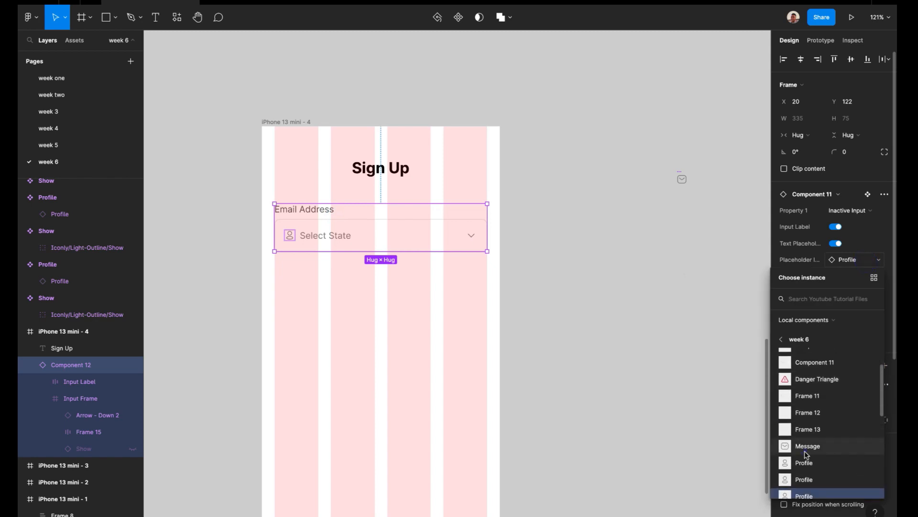
pyautogui.click(808, 443)
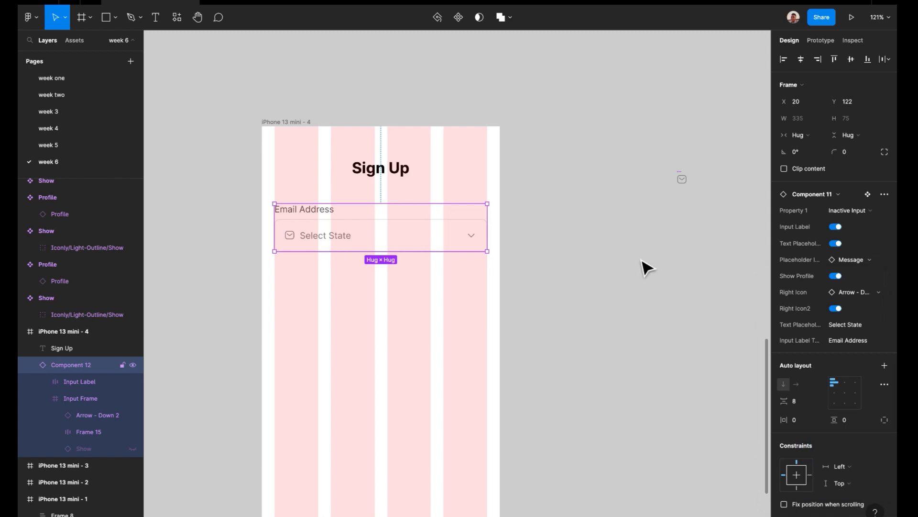
# Set the Email Address input's placeholder text to "Enter Email Address"
pyautogui.click(848, 328)
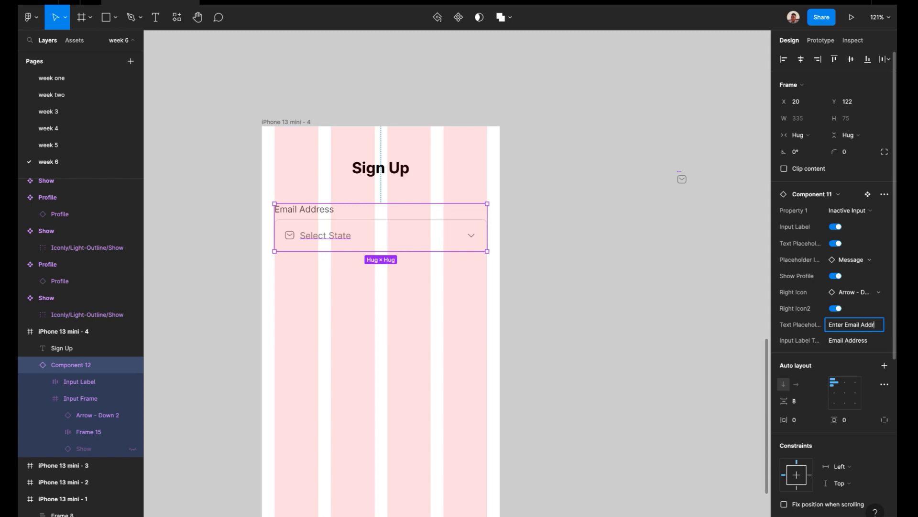
pyautogui.write('ss')
pyautogui.press('Return')
pyautogui.click(640, 276)
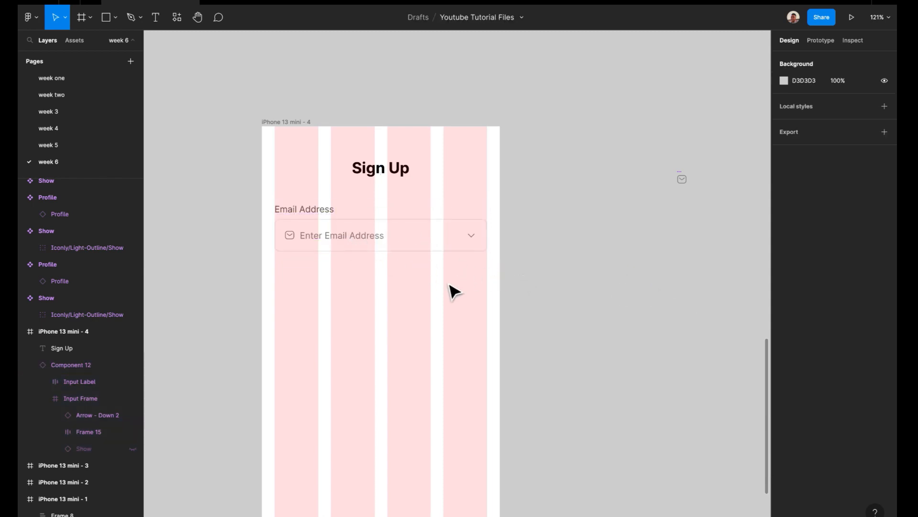
# Turn off Right Icon2 for the Email Address input instance to hide its down arrow
pyautogui.doubleClick(471, 234)
pyautogui.click(527, 235)
pyautogui.click(467, 209)
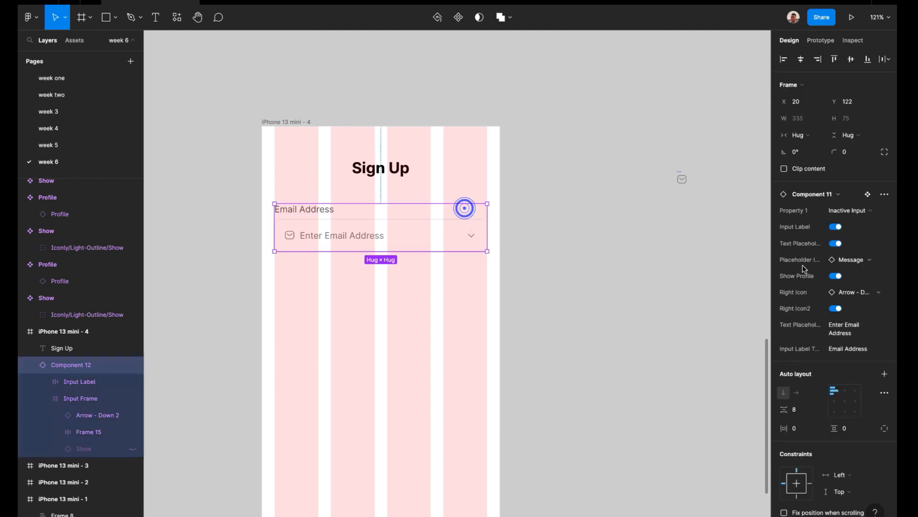
pyautogui.click(836, 308)
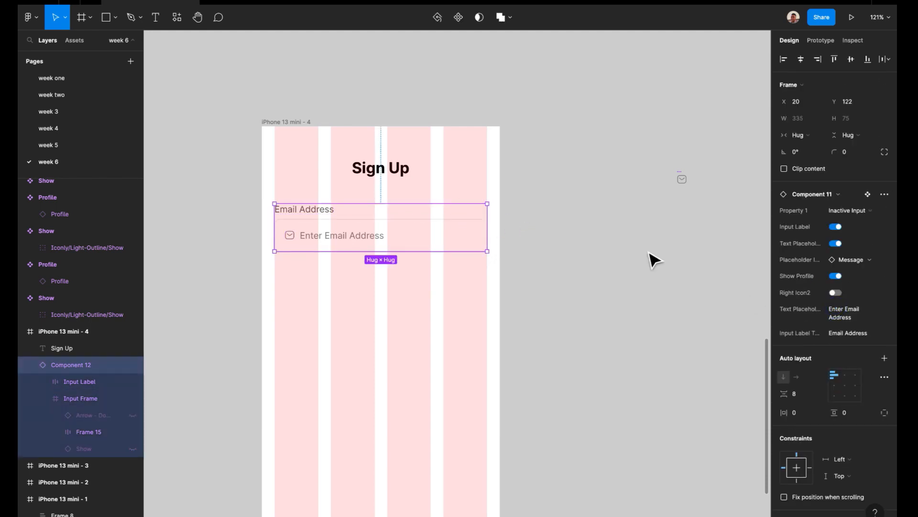
pyautogui.click(646, 250)
# Duplicate the Email Address input directly below the original at X 20, Y 209
pyautogui.scroll(-3, 617, 280)
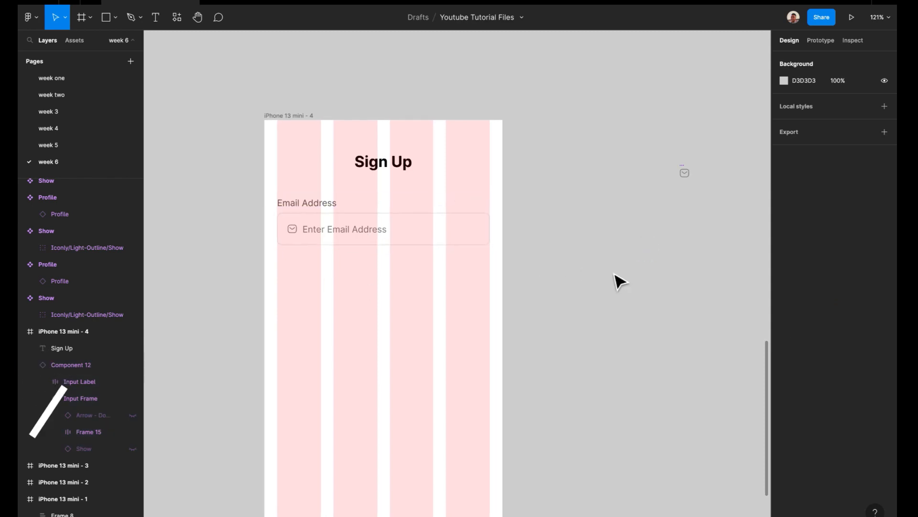
pyautogui.hscroll(-1, 617, 280)
pyautogui.click(403, 182)
pyautogui.moveTo(412, 178); pyautogui.dragTo(409, 231)
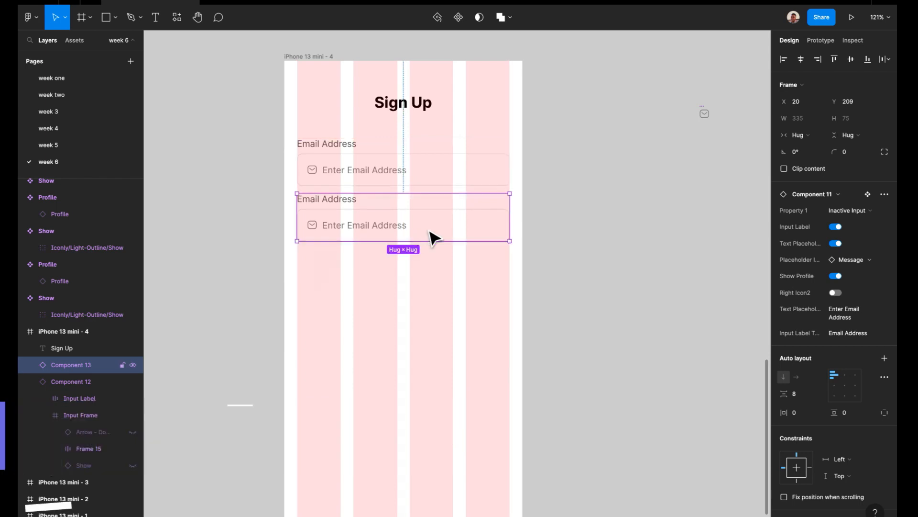
# Try the Active Input variant on the duplicated input and return it to Inactive Input
pyautogui.click(849, 210)
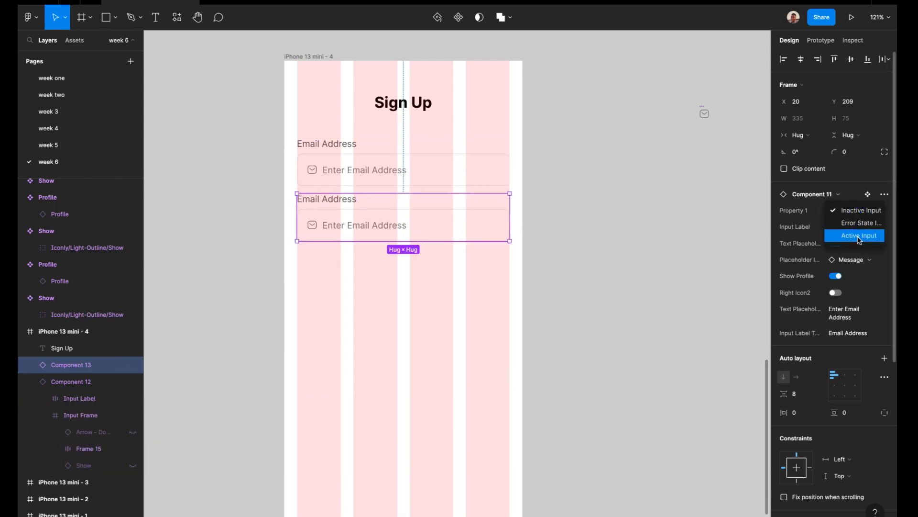
pyautogui.click(859, 236)
pyautogui.click(863, 213)
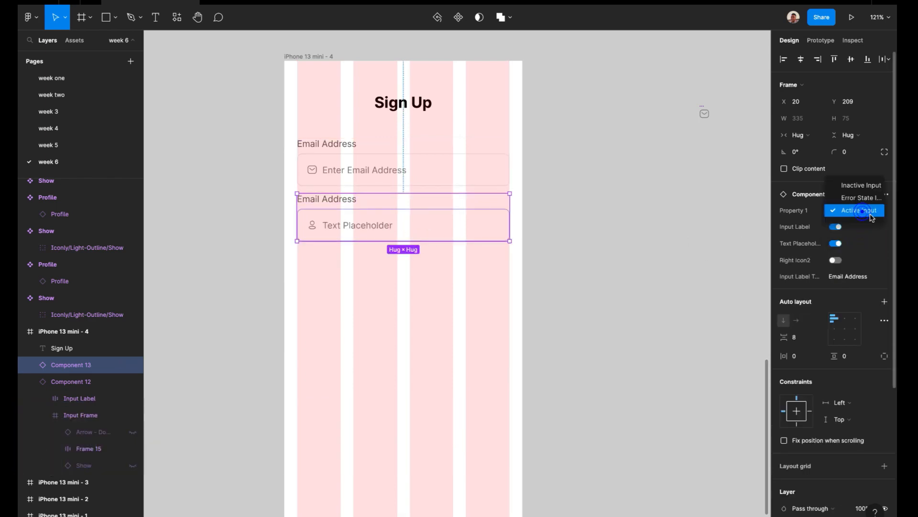
pyautogui.click(860, 185)
# Set the duplicated input's placeholder text to "Enter Password"
pyautogui.doubleClick(337, 200)
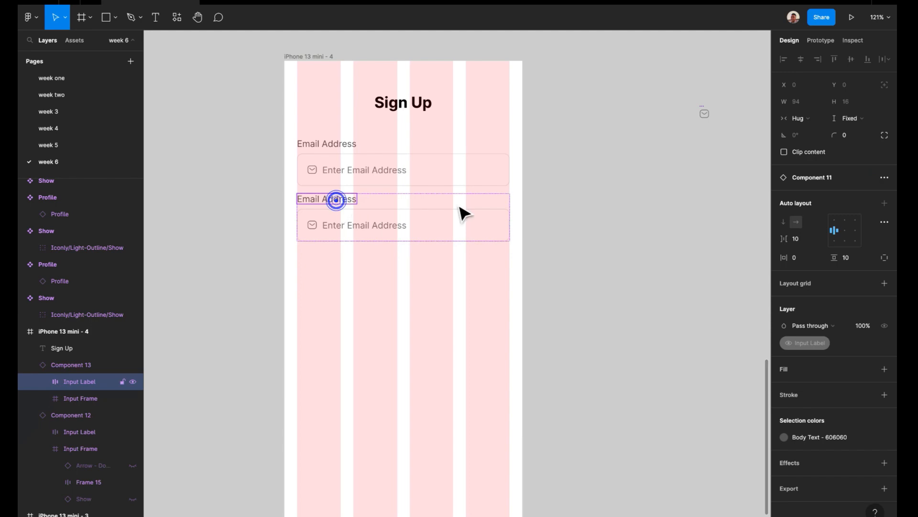
pyautogui.click(594, 209)
pyautogui.click(495, 216)
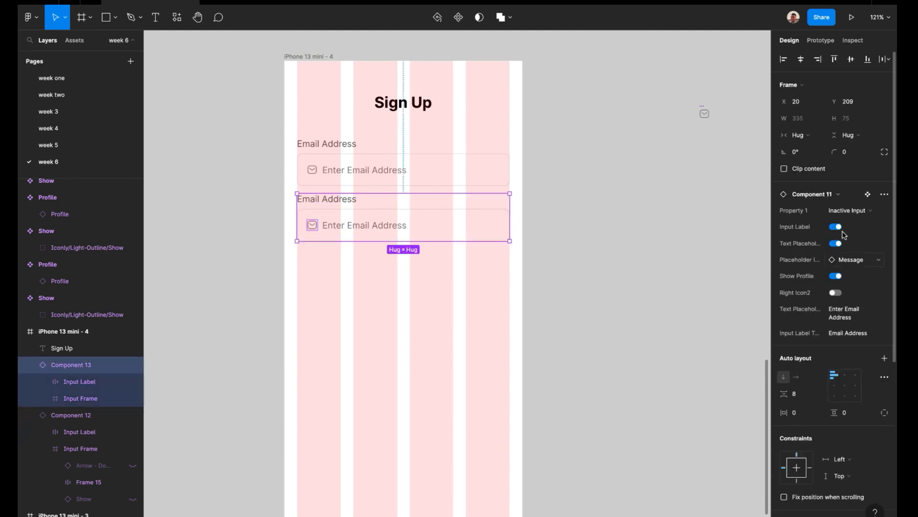
pyautogui.click(855, 313)
pyautogui.click(856, 318)
pyautogui.moveTo(843, 313); pyautogui.dragTo(845, 313)
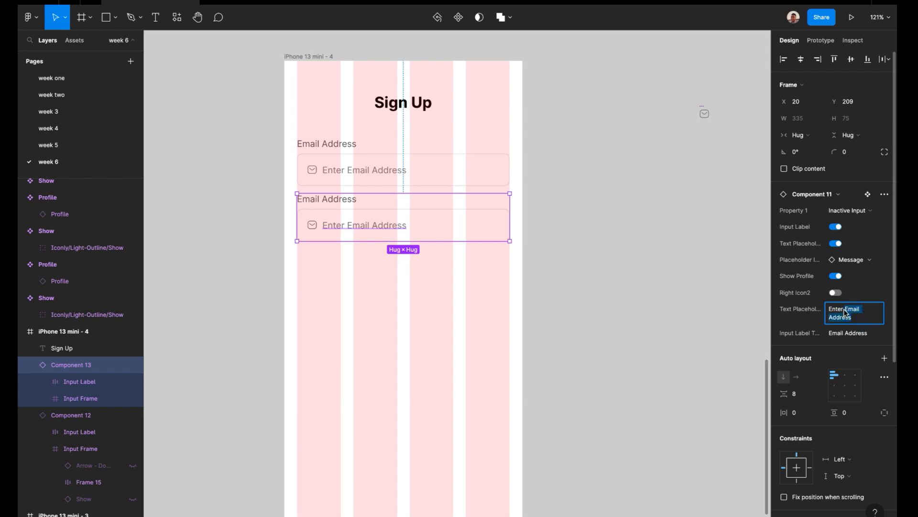
pyautogui.write('PA')
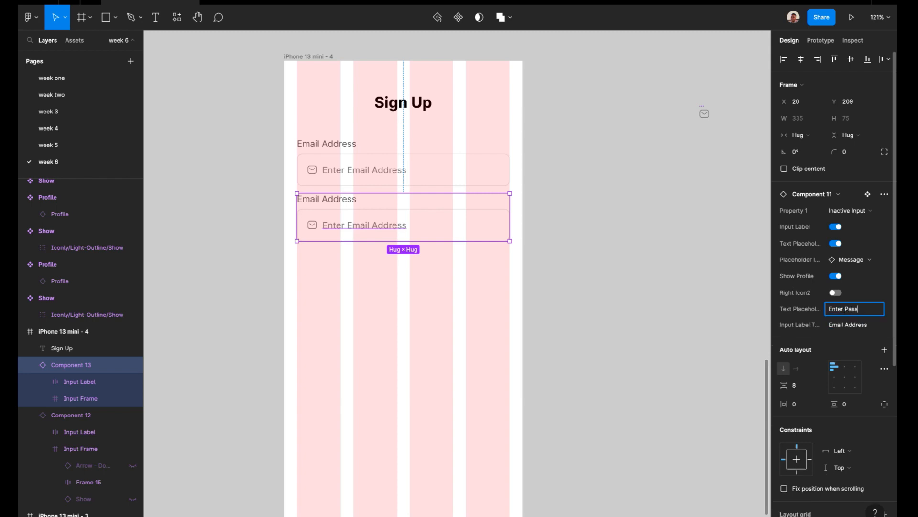
pyautogui.write('ssword')
pyautogui.press('Return')
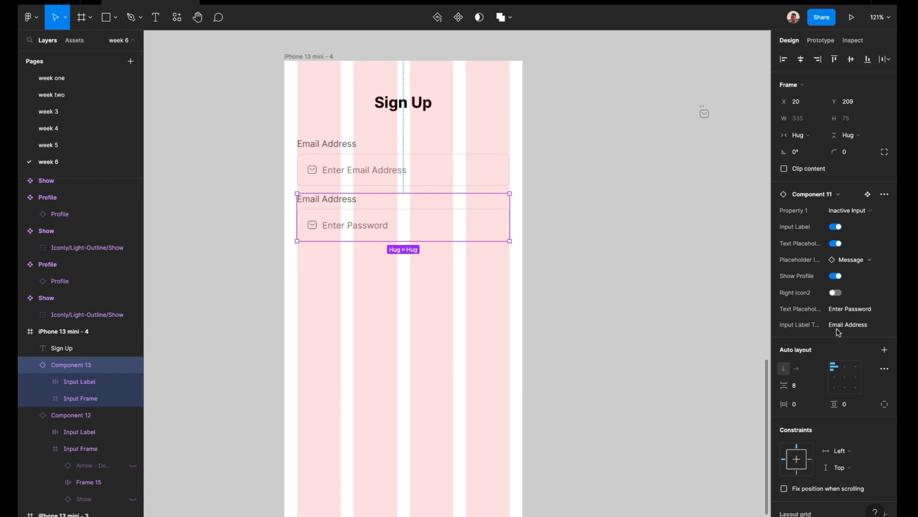
# Change the duplicated input's label text to "Create Password"
pyautogui.click(849, 312)
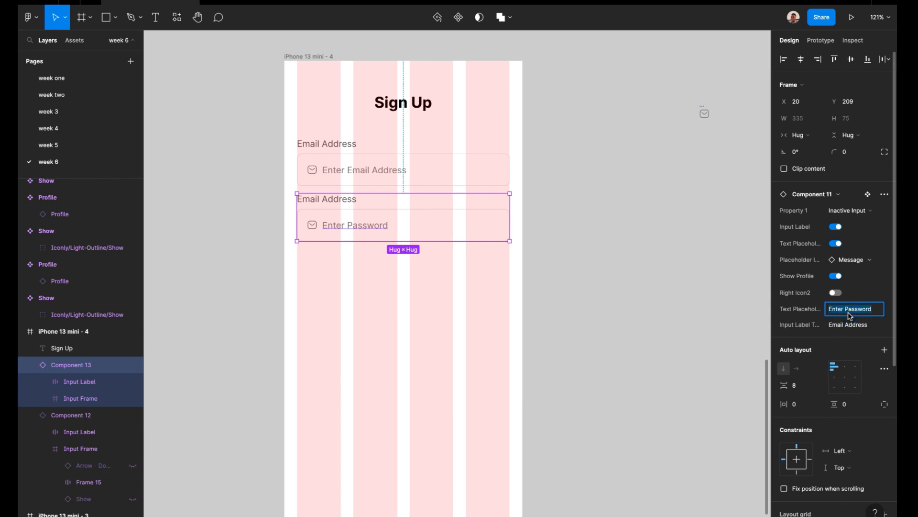
pyautogui.press('Tab')
pyautogui.write('P')
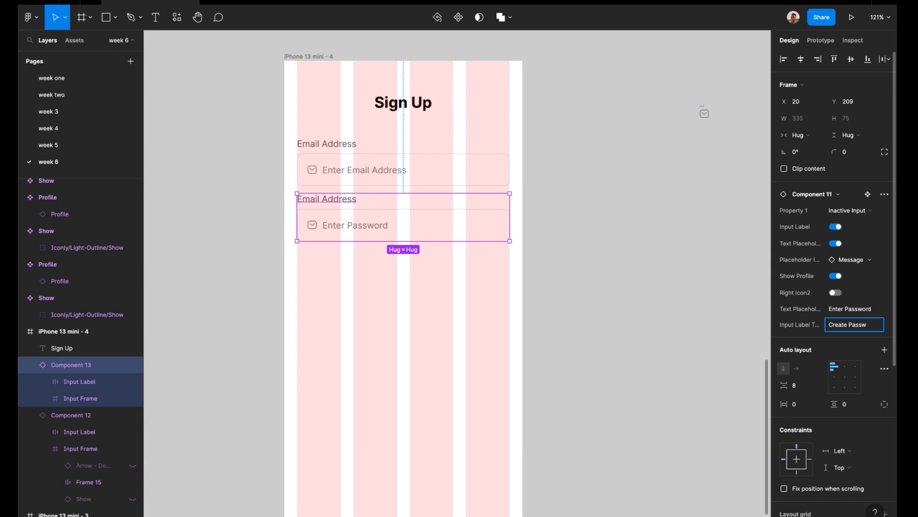
pyautogui.press('Return')
pyautogui.click(574, 230)
# Switch the Create Password input to the Error State Input variant and replace its frame's red outline with light grey
pyautogui.click(447, 216)
pyautogui.click(869, 213)
pyautogui.click(860, 222)
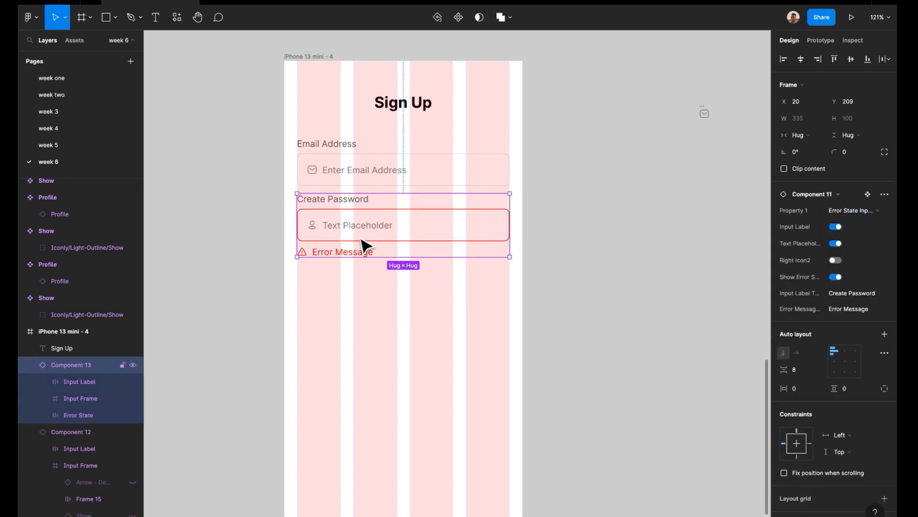
pyautogui.doubleClick(411, 225)
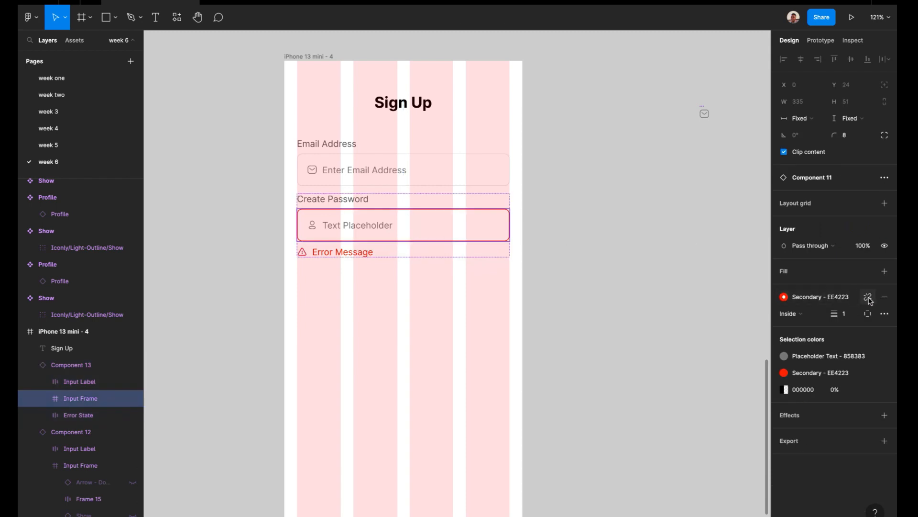
pyautogui.click(868, 297)
pyautogui.click(626, 259)
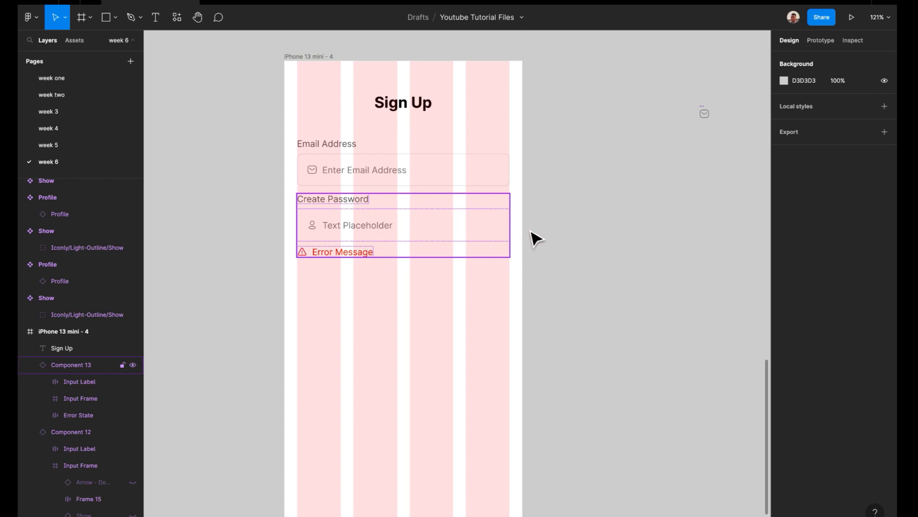
pyautogui.doubleClick(447, 219)
pyautogui.click(338, 262)
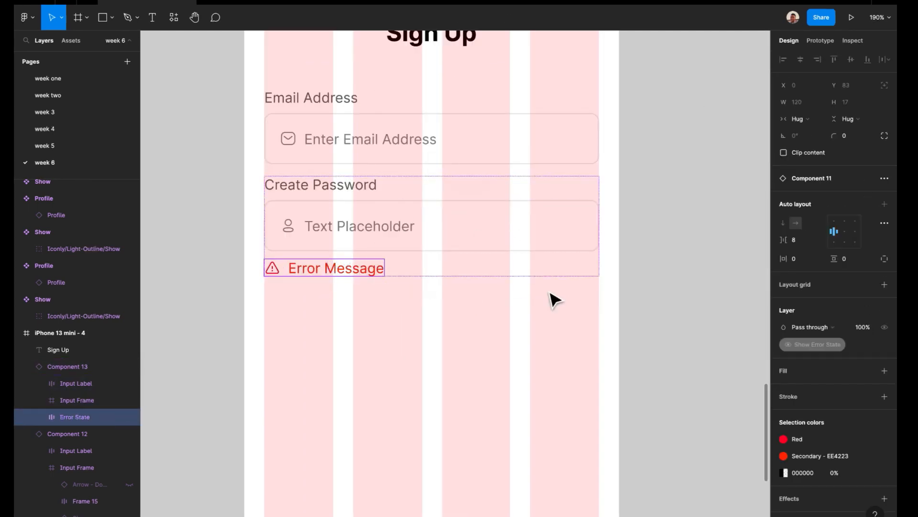
pyautogui.click(630, 295)
pyautogui.hscroll(2, 414, 267)
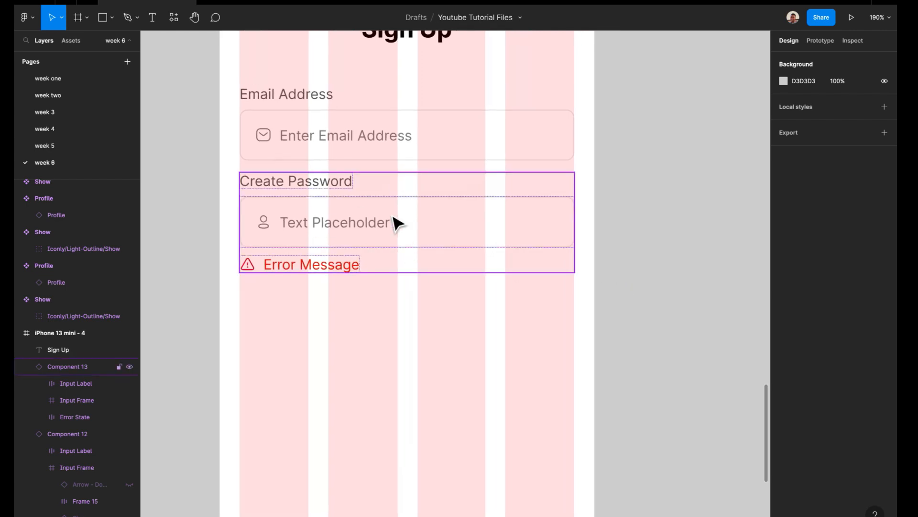
pyautogui.click(26, 17)
pyautogui.moveTo(63, 165)
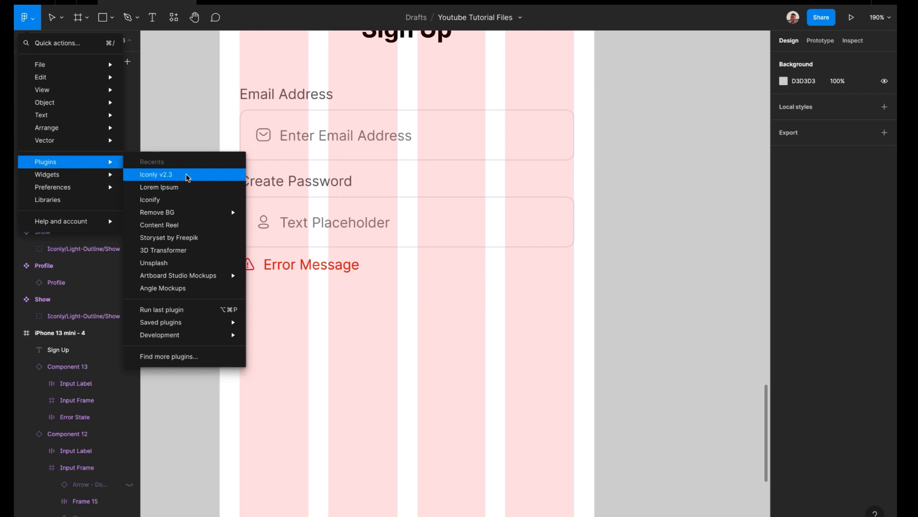
pyautogui.click(183, 136)
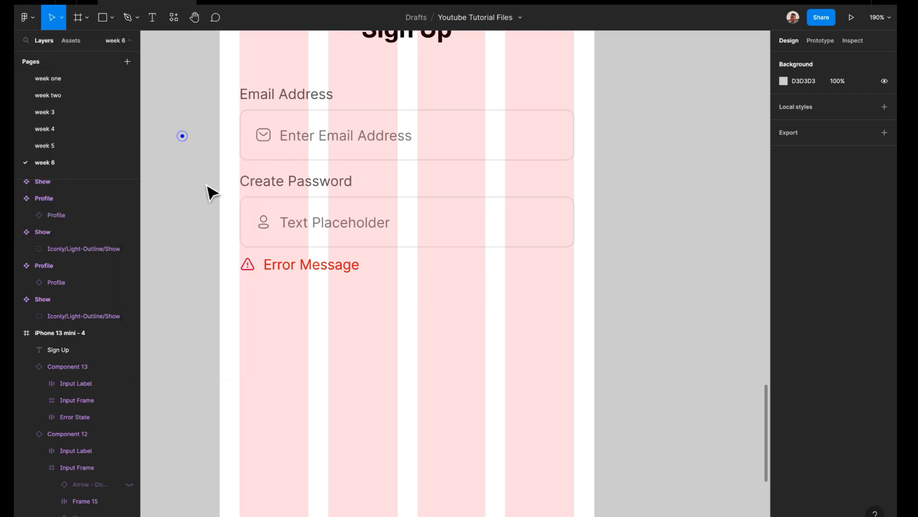
# Apply the blue color style to the Danger Triangle icon in the Create Password input's error state
pyautogui.click(267, 276)
pyautogui.click(263, 273)
pyautogui.click(249, 264)
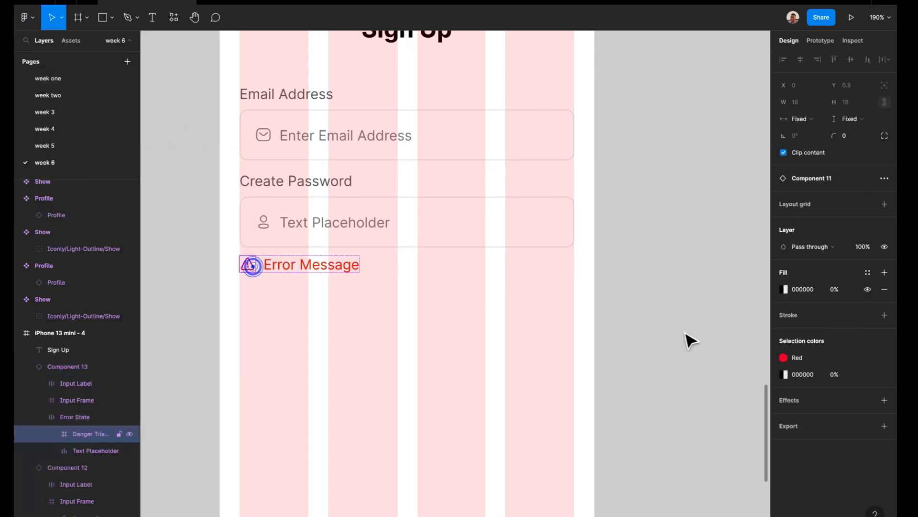
pyautogui.click(818, 365)
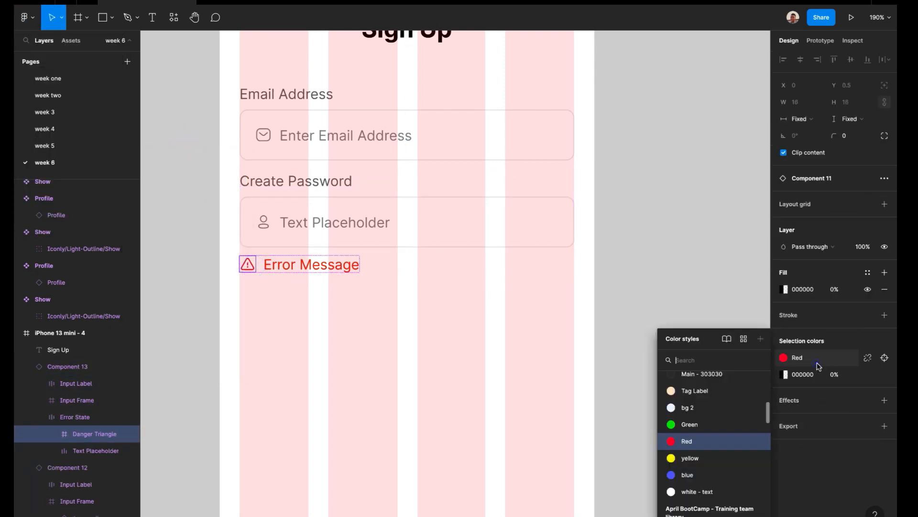
pyautogui.click(697, 474)
pyautogui.scroll(1, 574, 325)
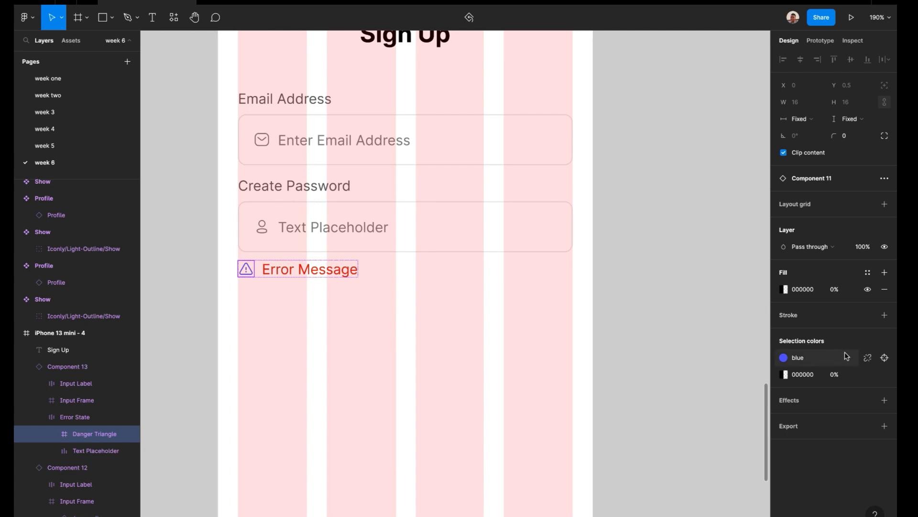
# Detach the Danger Triangle icon's color style and apply the Placeholder Text - 858383 style instead
pyautogui.click(867, 357)
pyautogui.click(867, 371)
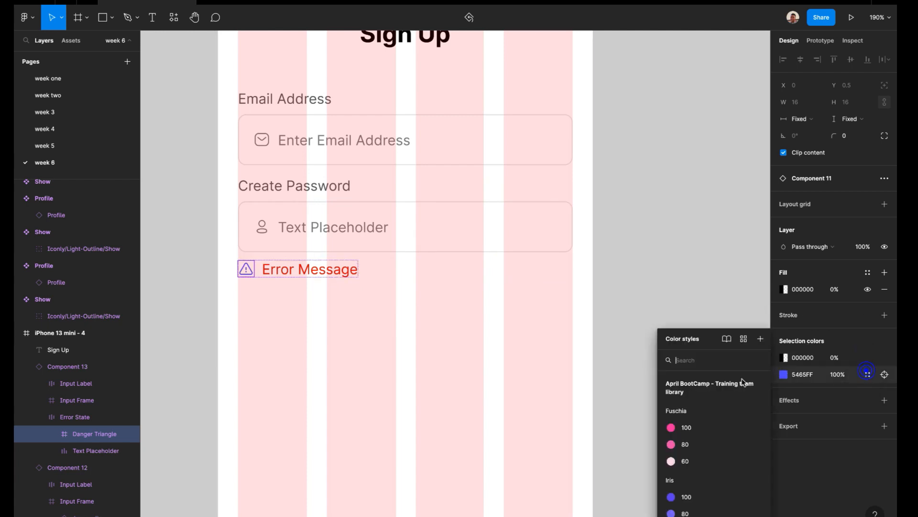
pyautogui.write('pla')
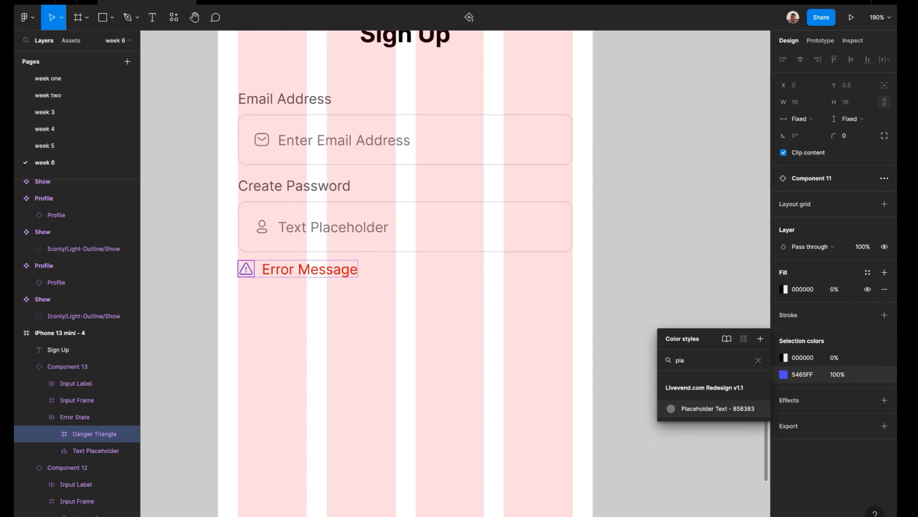
pyautogui.click(697, 407)
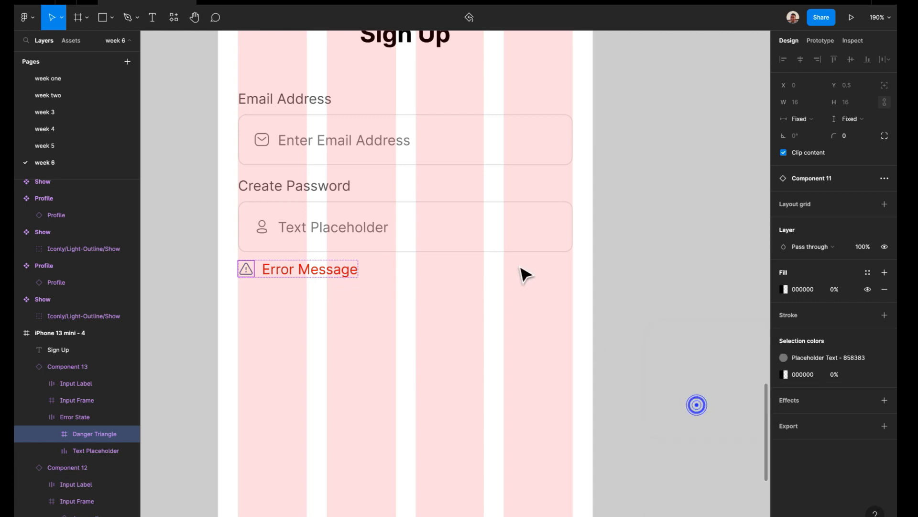
# Set the Create Password input's error message property to "Password must have atleast symbol"
pyautogui.click(305, 269)
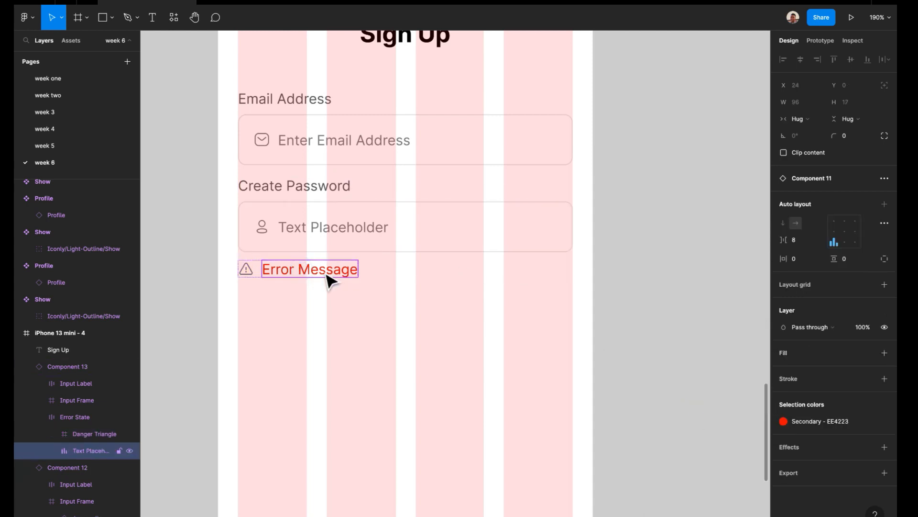
pyautogui.doubleClick(341, 270)
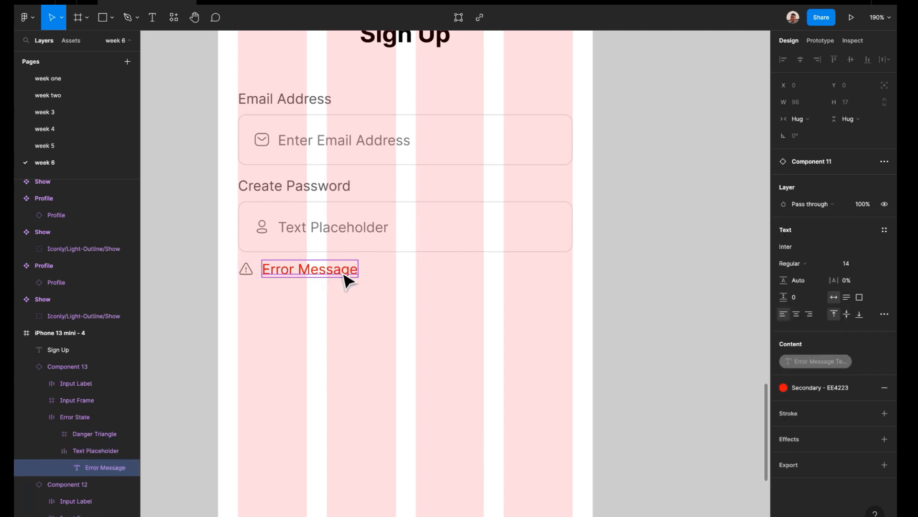
pyautogui.click(525, 302)
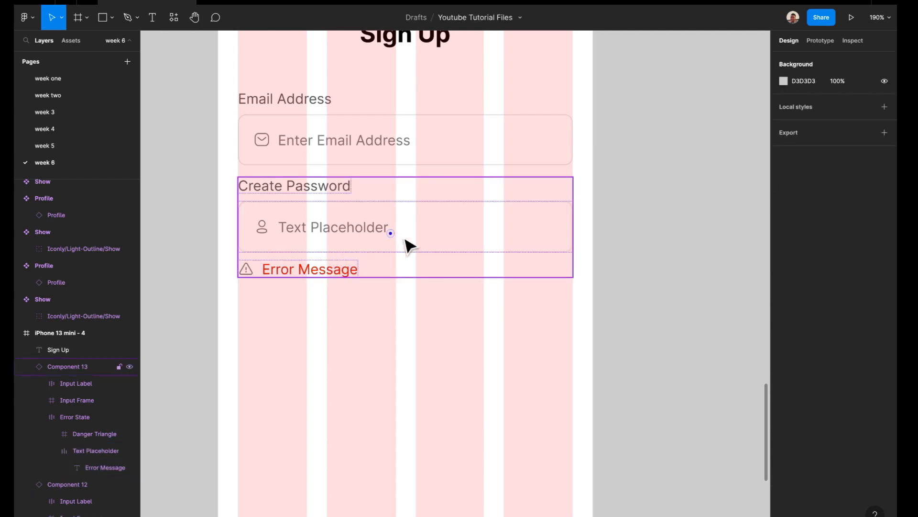
pyautogui.click(391, 233)
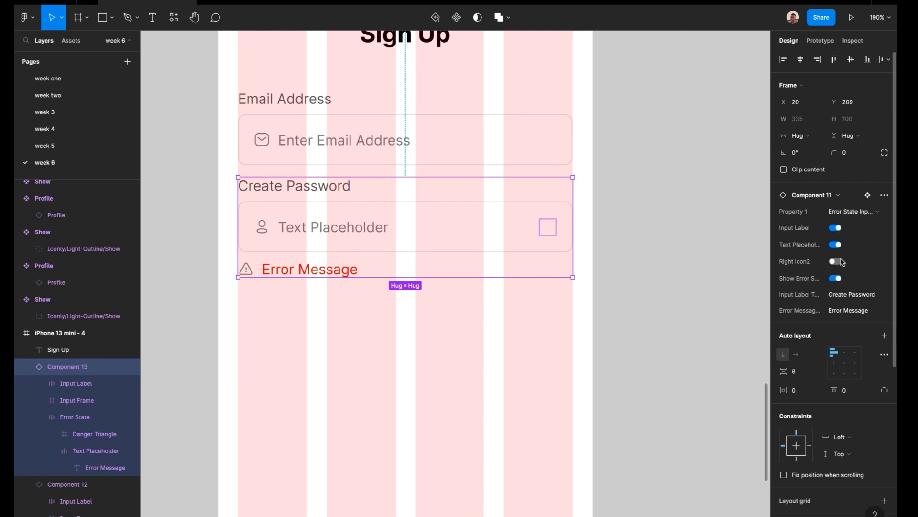
pyautogui.scroll(-1, 842, 277)
pyautogui.click(846, 289)
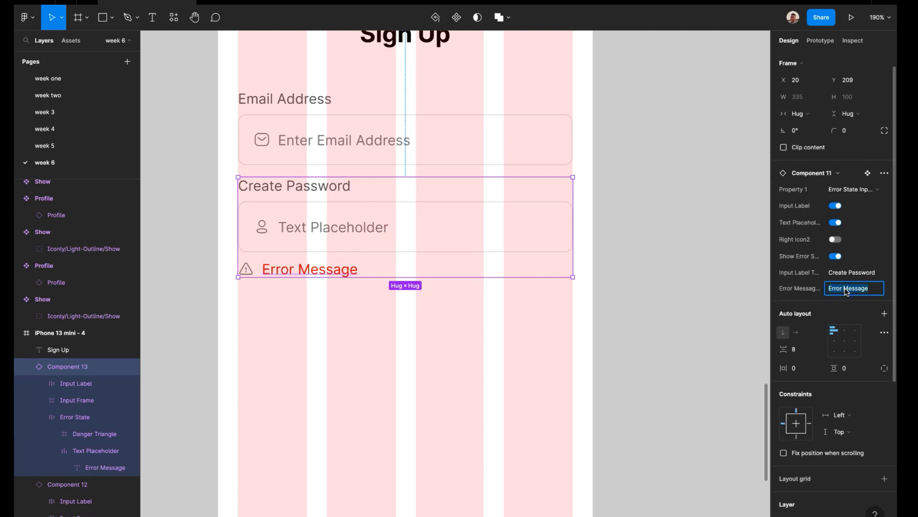
pyautogui.write('Pa')
pyautogui.write('ssword mudt')
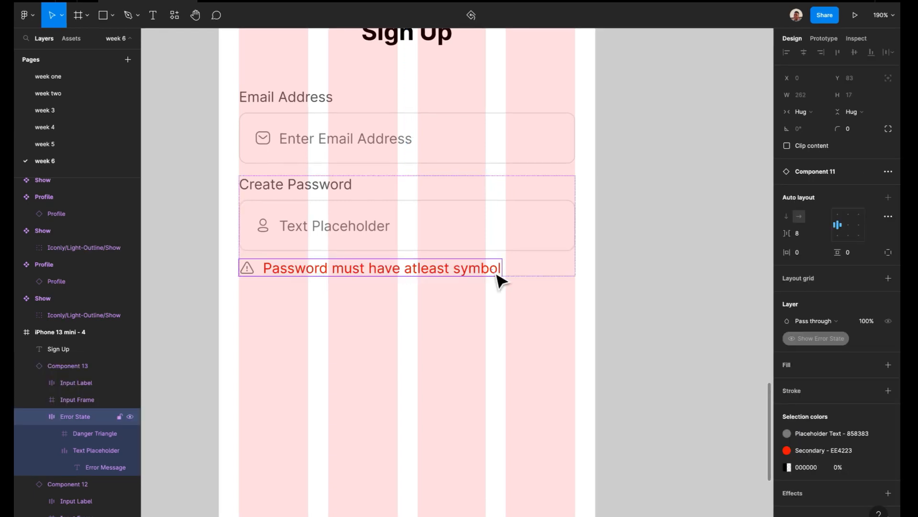
# Detach the error message text's red color style and apply the Placeholder Text - 858383 style instead
pyautogui.doubleClick(493, 268)
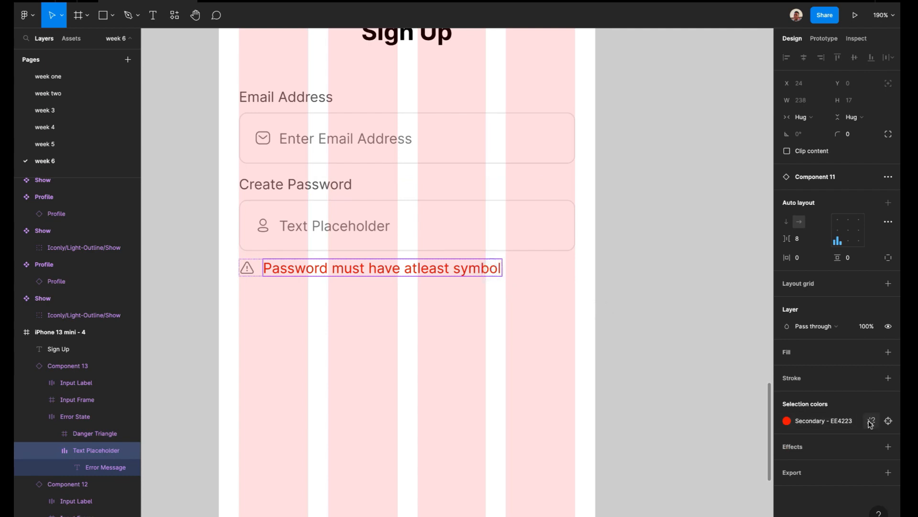
pyautogui.click(870, 421)
pyautogui.click(869, 421)
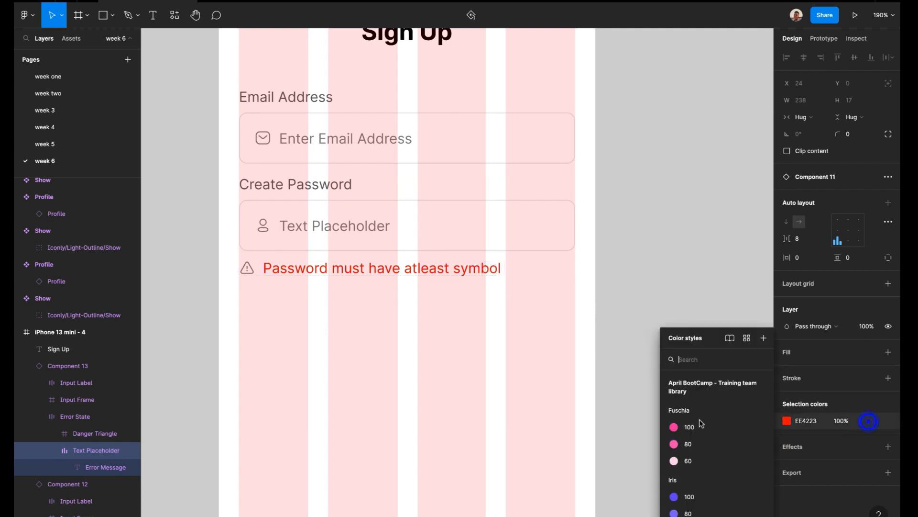
pyautogui.write('plac')
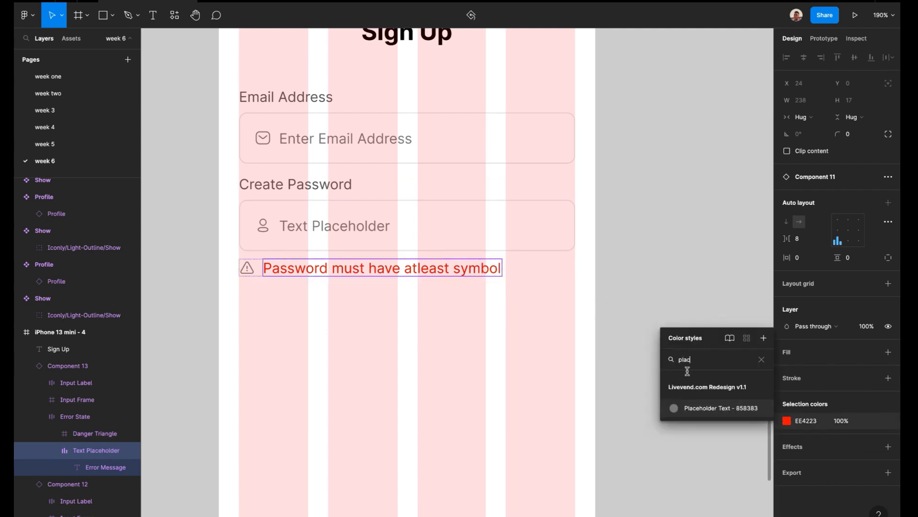
pyautogui.click(698, 407)
pyautogui.click(661, 336)
pyautogui.scroll(-3, 660, 334)
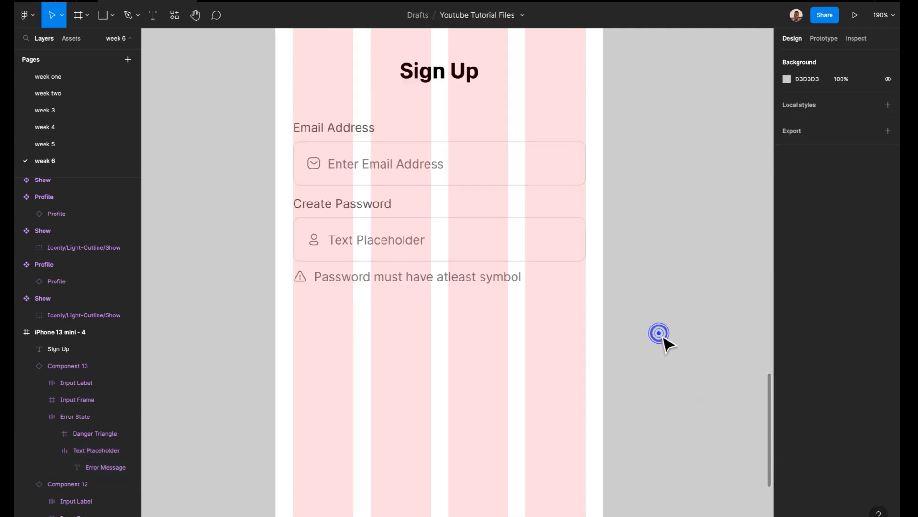
# Apply the blue color style to the Create Password input's whole error state, covering both the icon and the message
pyautogui.tripleClick(482, 285)
pyautogui.click(581, 302)
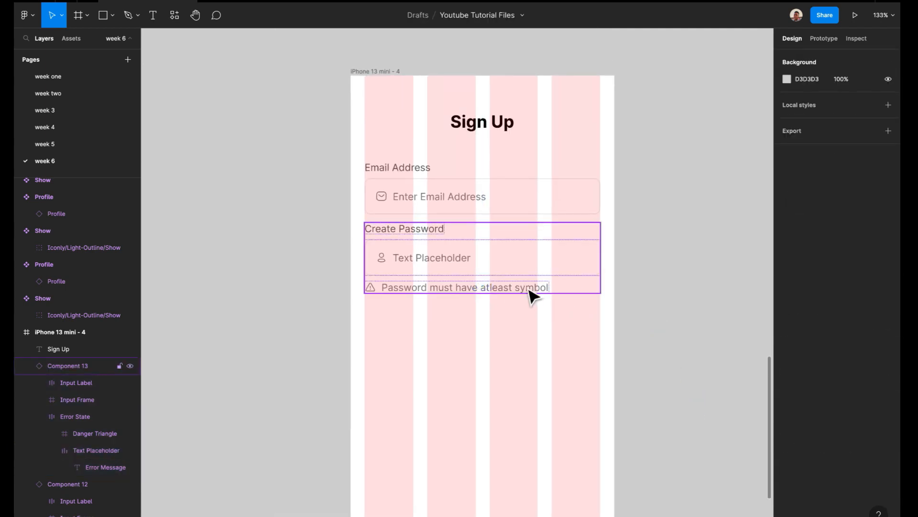
pyautogui.doubleClick(525, 285)
pyautogui.click(833, 438)
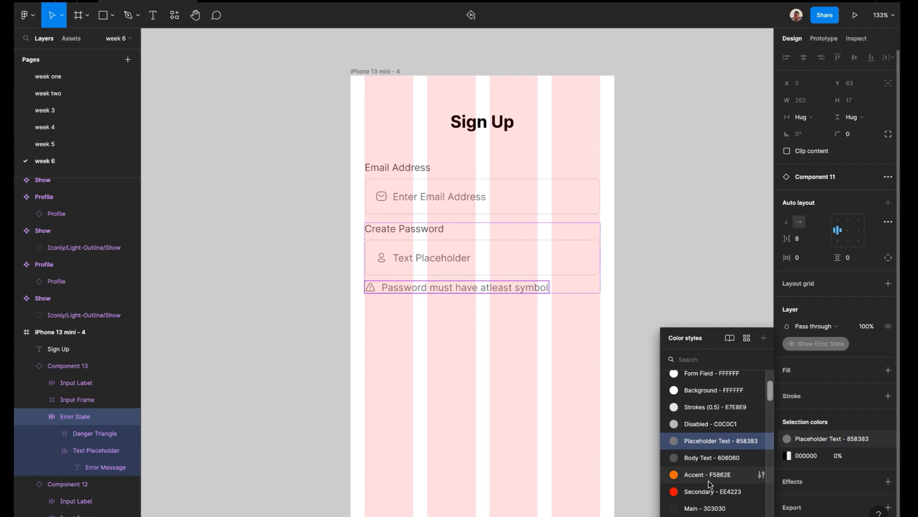
pyautogui.scroll(-3, 708, 480)
pyautogui.click(701, 462)
pyautogui.click(660, 406)
pyautogui.scroll(1, 660, 406)
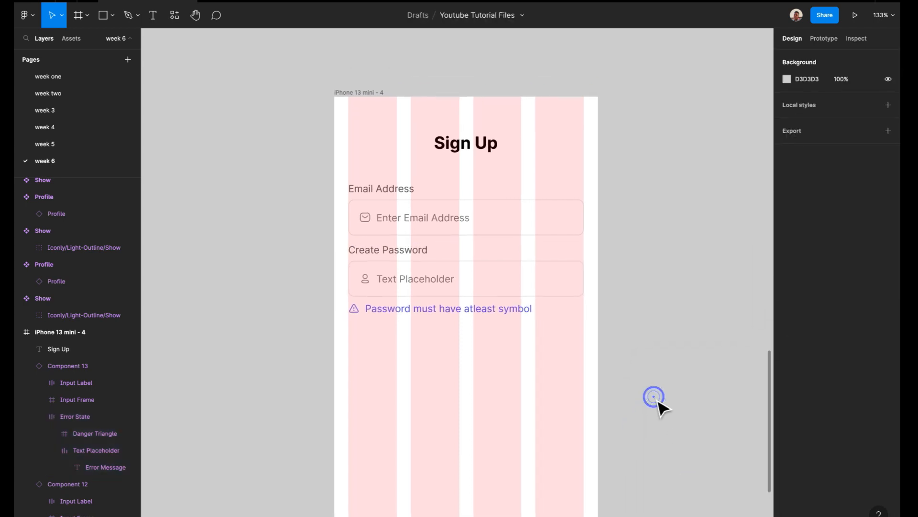
pyautogui.click(670, 233)
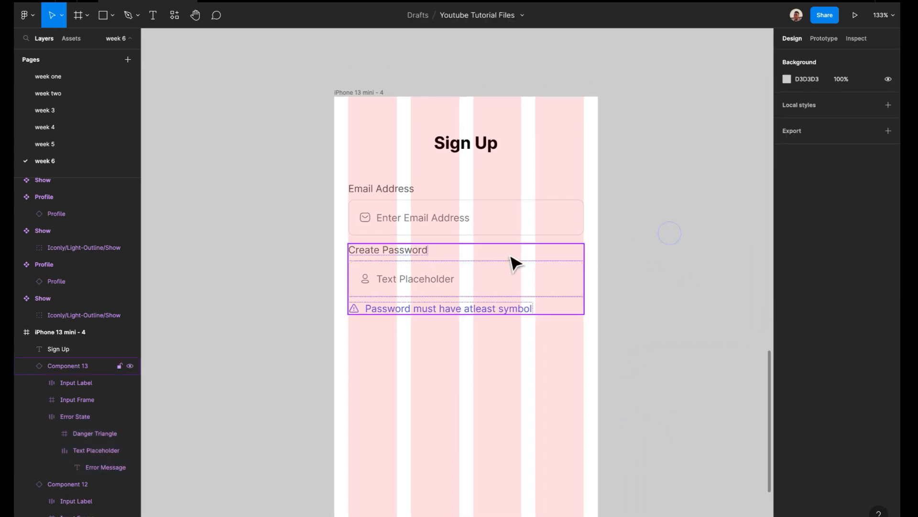
# Apply the blue color style to the icon and placeholder text inside the Create Password input frame
pyautogui.click(517, 276)
pyautogui.click(510, 264)
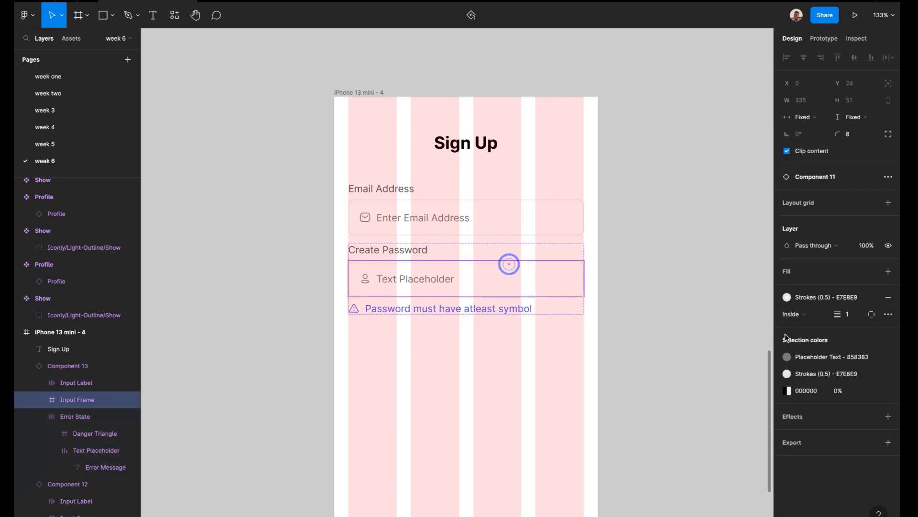
pyautogui.scroll(3, 731, 484)
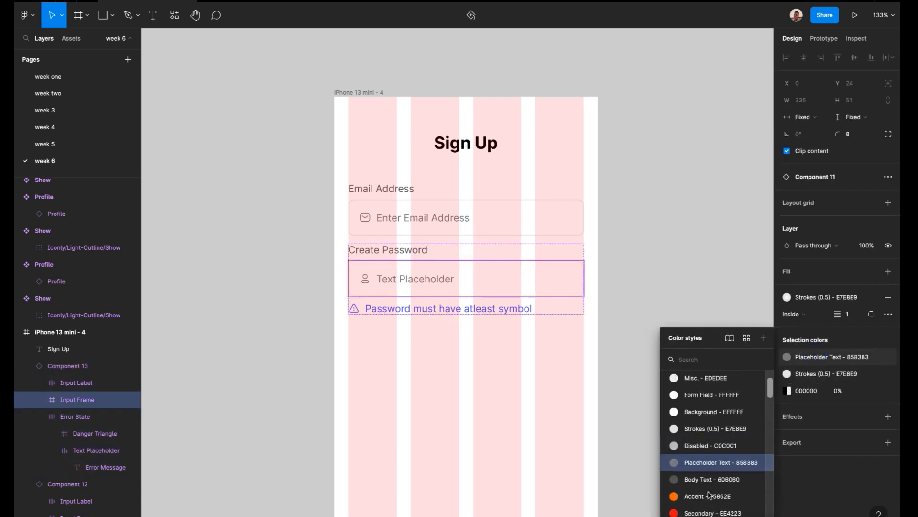
pyautogui.scroll(-10, 699, 511)
pyautogui.scroll(5, 679, 393)
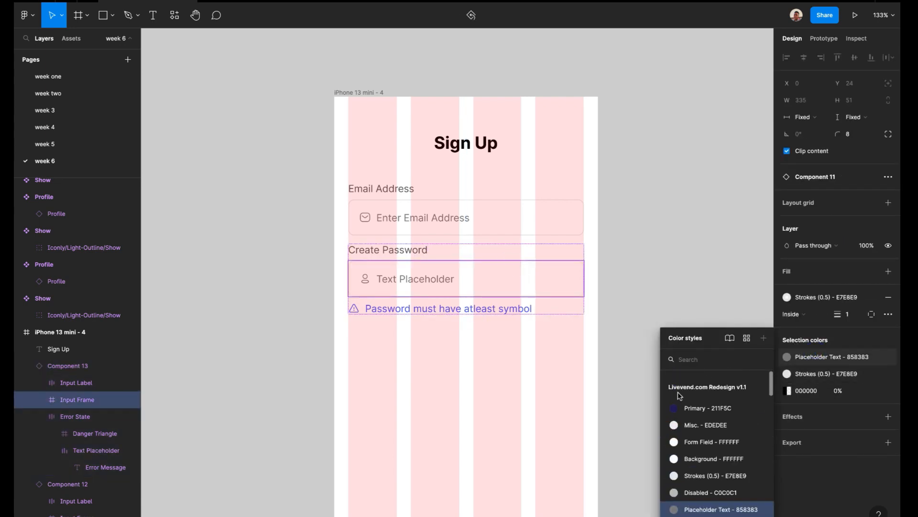
pyautogui.scroll(-3, 702, 390)
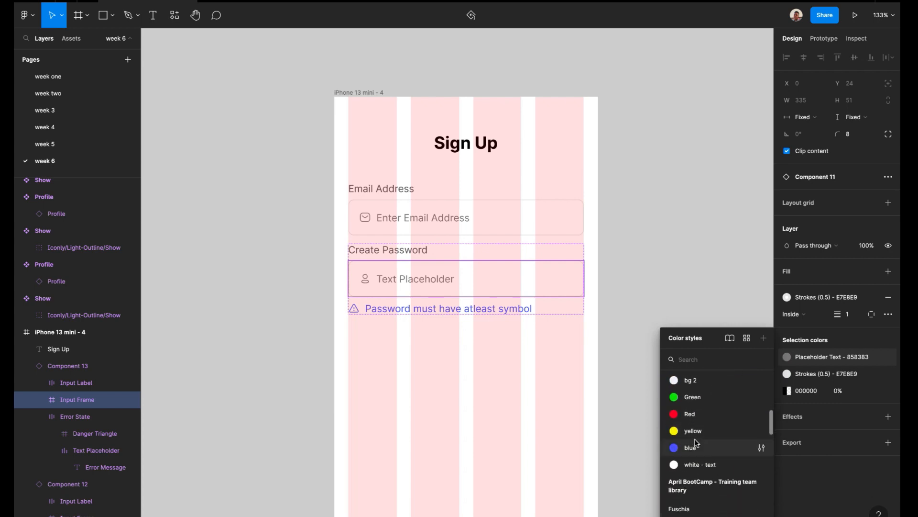
pyautogui.click(693, 440)
pyautogui.click(526, 343)
# Change the Create Password input frame's stroke to the blue color style
pyautogui.hscroll(2, 483, 314)
pyautogui.doubleClick(479, 303)
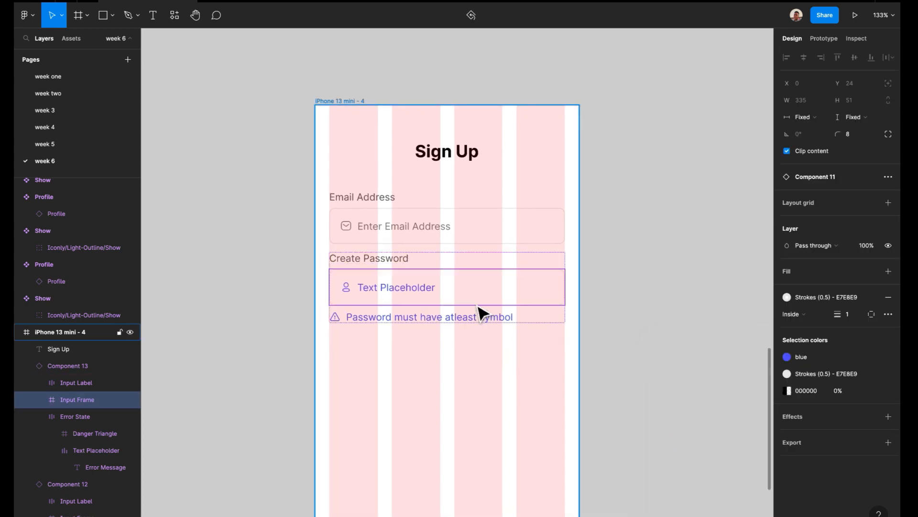
pyautogui.click(471, 276)
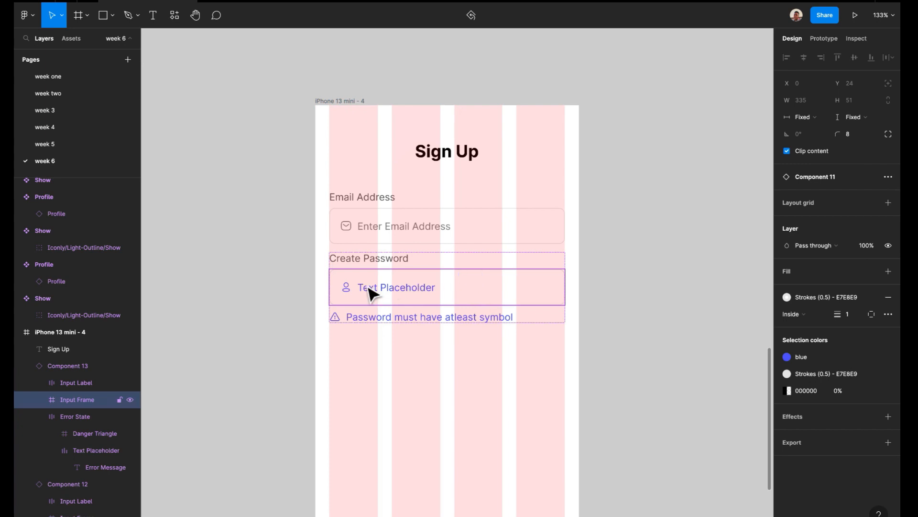
pyautogui.click(793, 296)
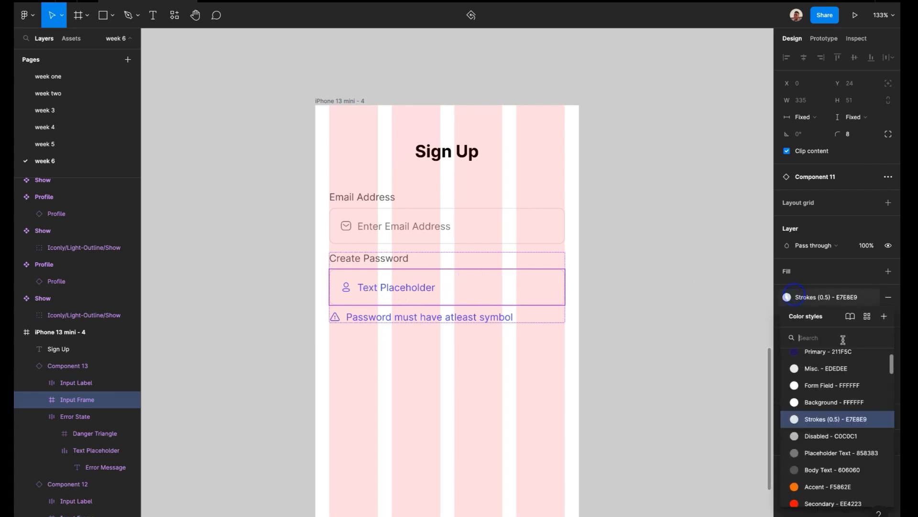
pyautogui.scroll(-5, 794, 411)
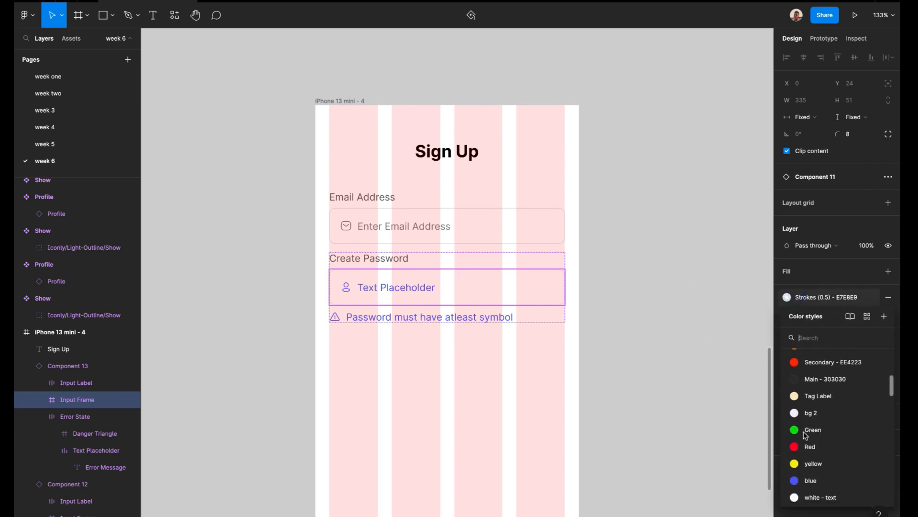
pyautogui.click(807, 430)
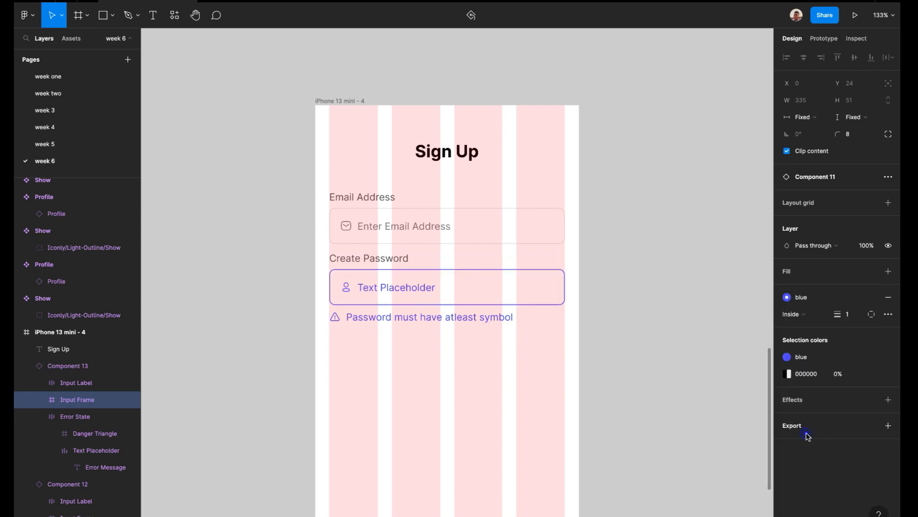
# Apply the Placeholder Text - 858383 style to the icon and placeholder text inside the Create Password input frame
pyautogui.doubleClick(429, 292)
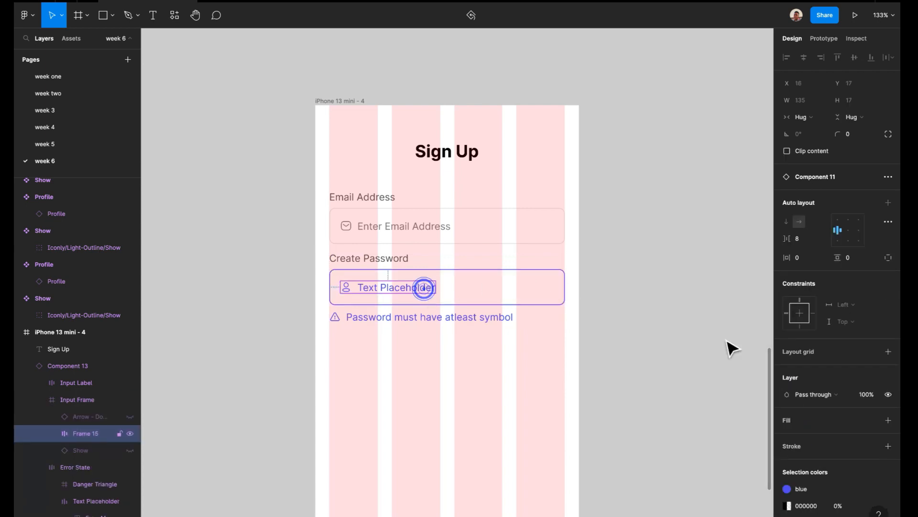
pyautogui.click(824, 492)
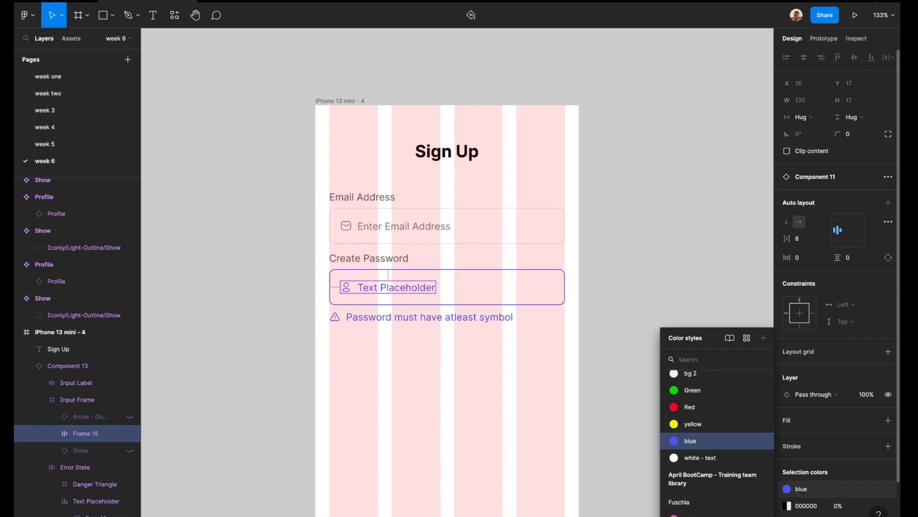
pyautogui.write('pl')
pyautogui.click(721, 407)
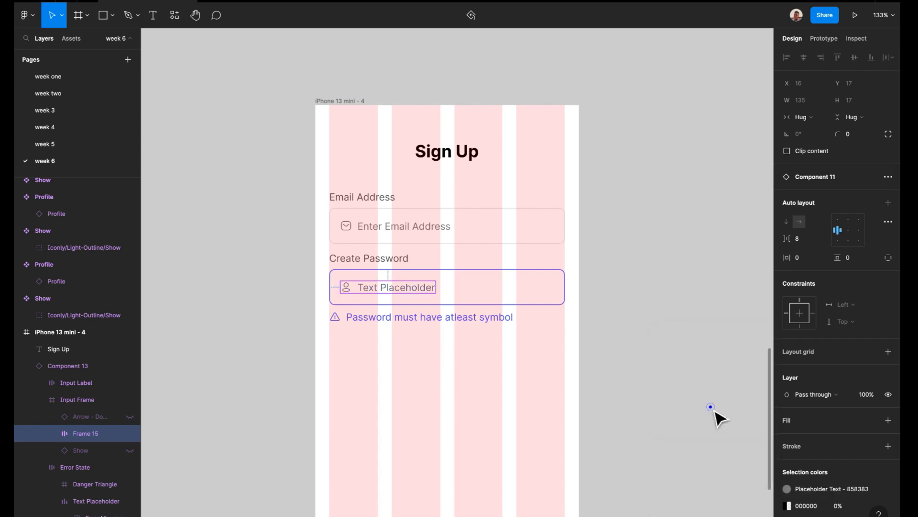
pyautogui.click(642, 363)
# Wrap the Email Address and Create Password inputs in a vertical auto layout with an item spacing of 21
pyautogui.hscroll(2, 553, 319)
pyautogui.click(520, 276)
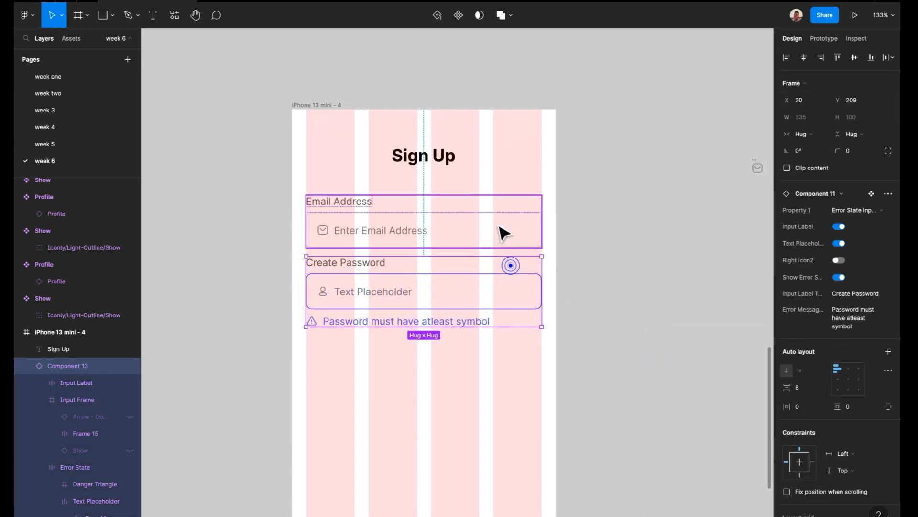
pyautogui.keyDown('shift'); pyautogui.click(500, 229); pyautogui.keyUp('shift')
pyautogui.hotkey('shift', 'a')
pyautogui.click(806, 230)
pyautogui.write('3')
pyautogui.press('BackSpace')
pyautogui.write('2')
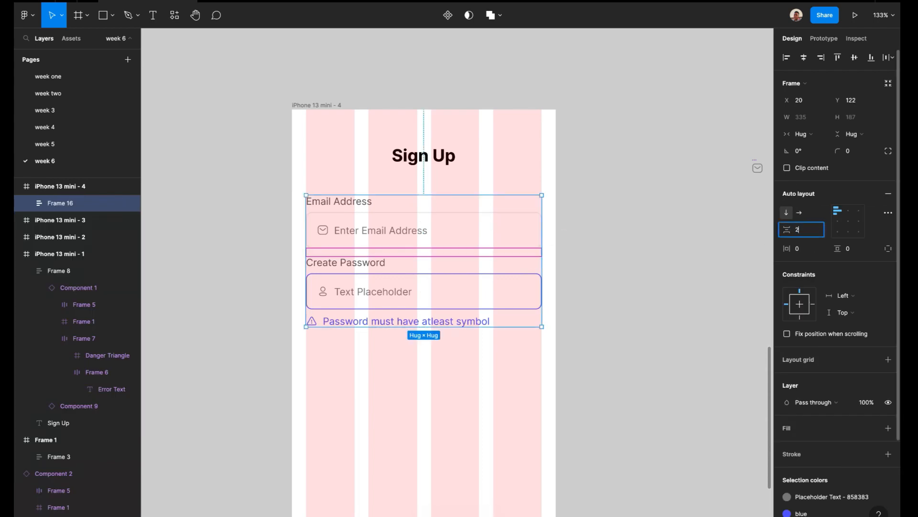
pyautogui.write('1')
pyautogui.press('Return')
pyautogui.click(746, 200)
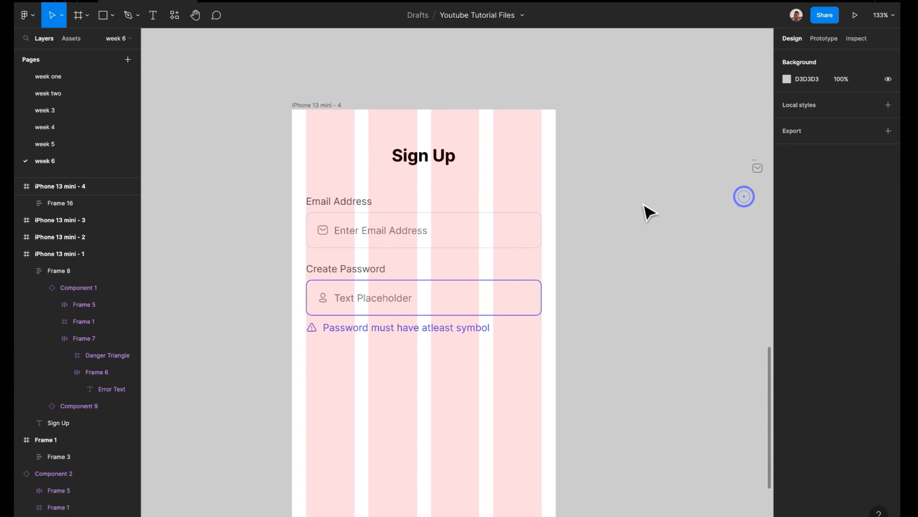
# Edit the error message below the Create Password input to read "Password must have atleast a symbol"
pyautogui.hscroll(2, 421, 311)
pyautogui.scroll(-1, 421, 311)
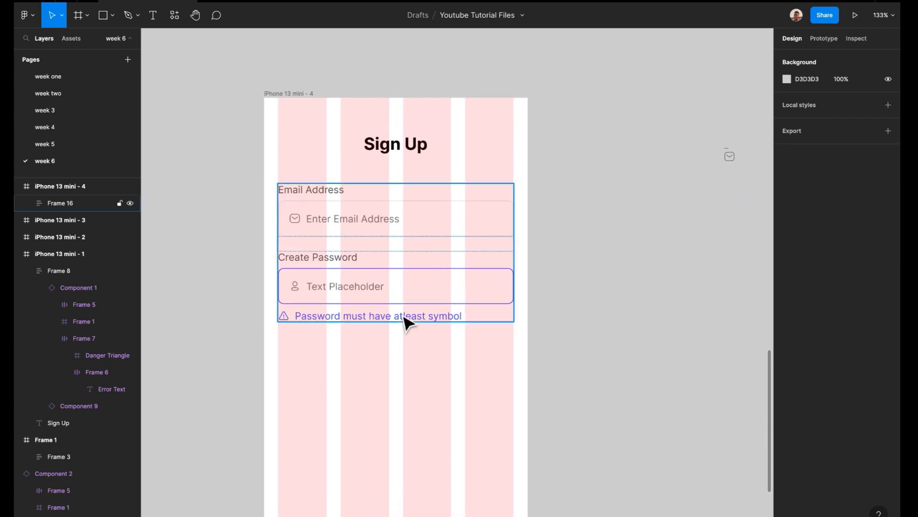
pyautogui.click(433, 324)
pyautogui.doubleClick(429, 318)
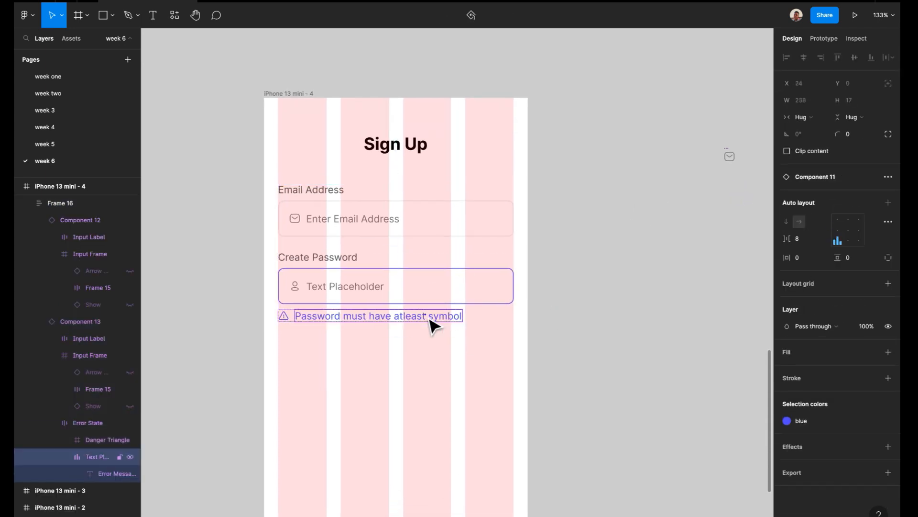
pyautogui.doubleClick(429, 317)
pyautogui.click(428, 316)
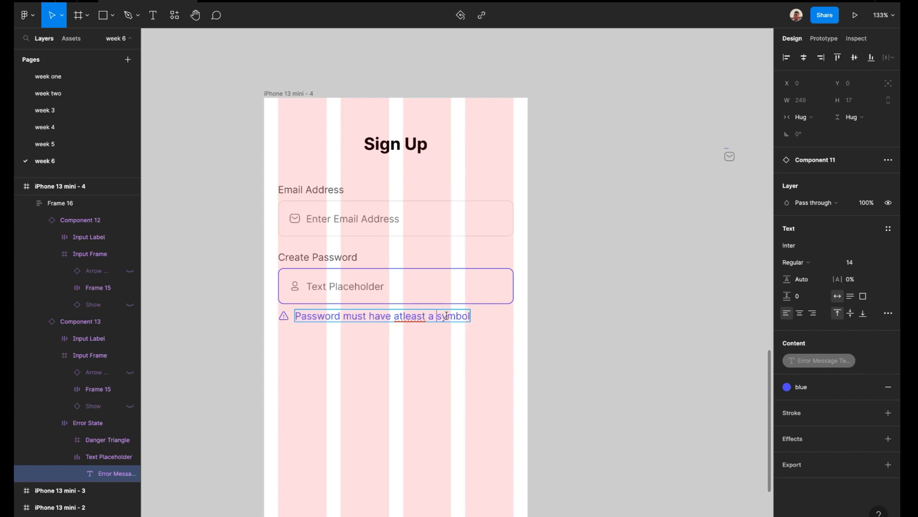
pyautogui.click(594, 307)
# Try the spelling suggestion "at-least" in the Create Password error message, and restore the wording "atleast"
pyautogui.doubleClick(414, 317)
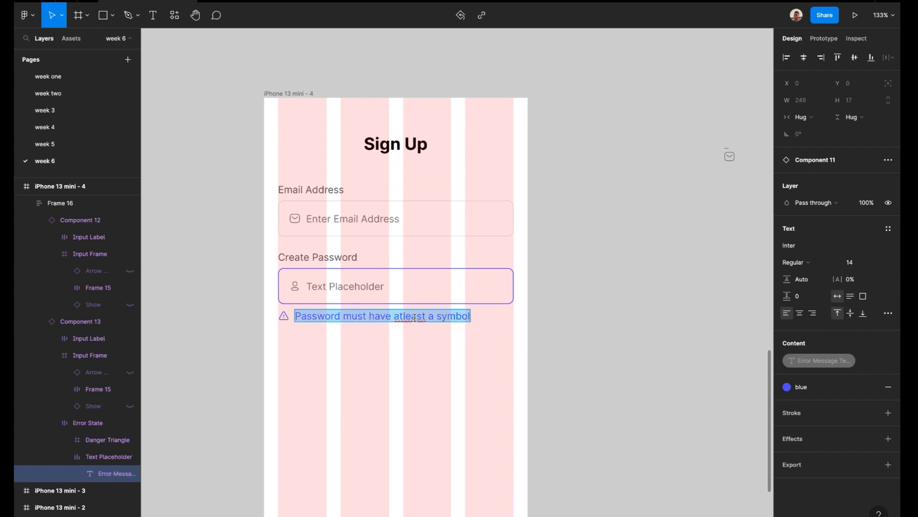
pyautogui.rightClick(414, 317)
pyautogui.click(436, 322)
pyautogui.click(606, 297)
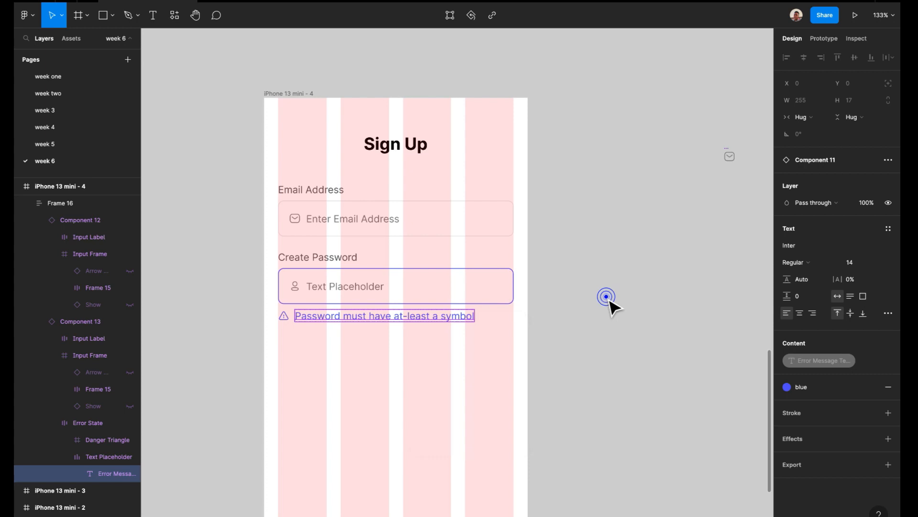
pyautogui.doubleClick(414, 311)
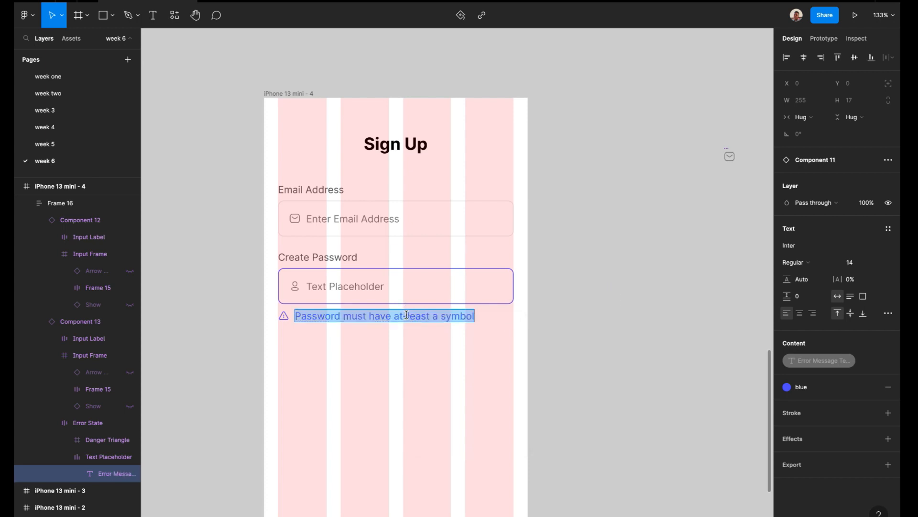
pyautogui.click(406, 315)
pyautogui.click(564, 306)
pyautogui.scroll(-2, 563, 306)
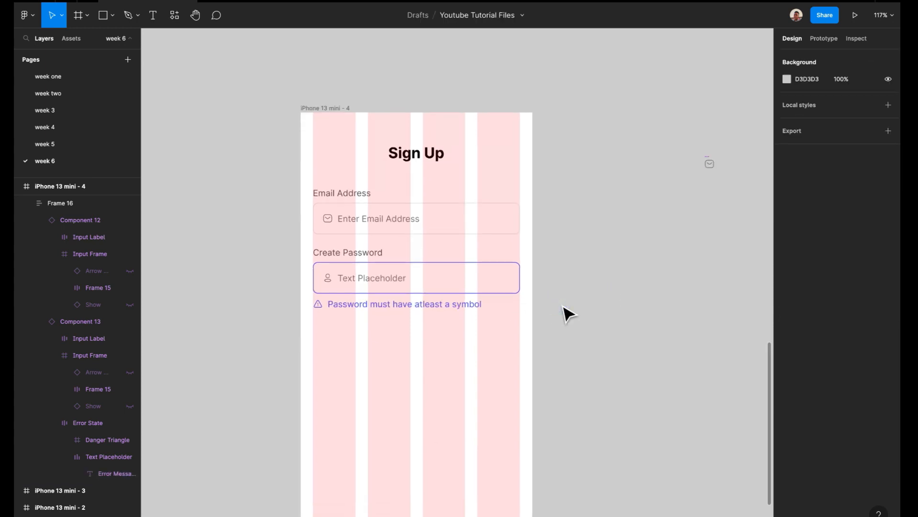
pyautogui.scroll(-1, 564, 306)
pyautogui.scroll(3, 563, 306)
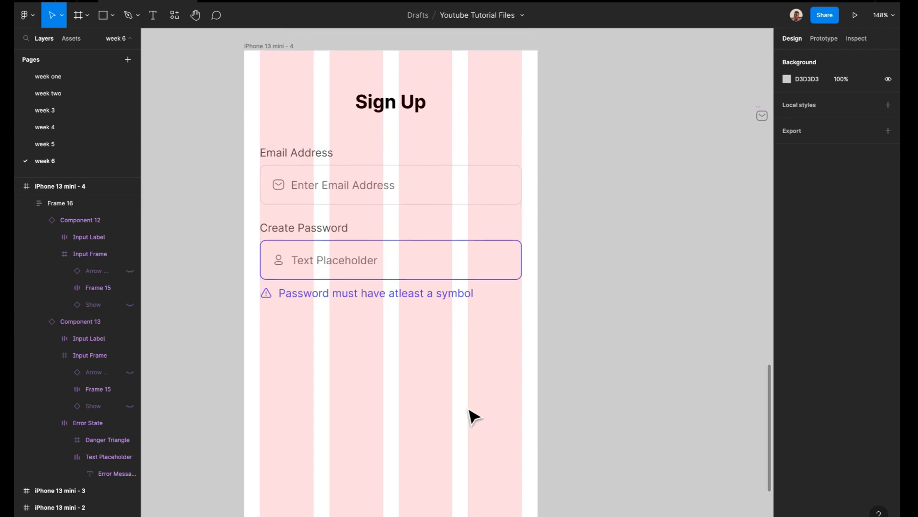
pyautogui.scroll(-1, 465, 405)
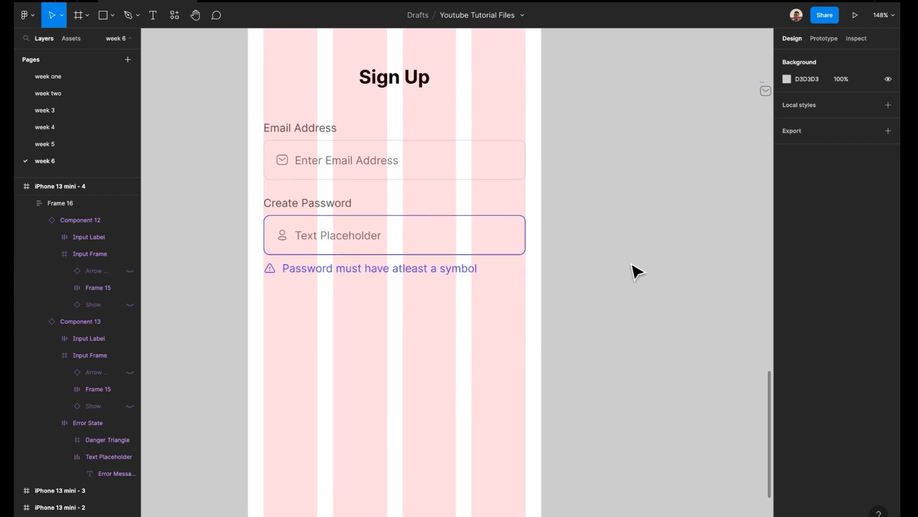
pyautogui.scroll(1, 637, 268)
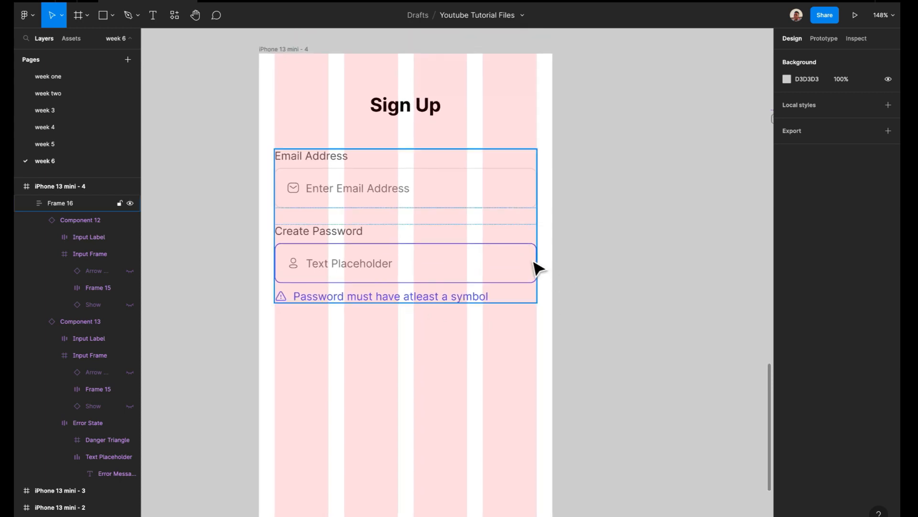
# Swap the placeholder icon of the Create Password input for the Unlock component
pyautogui.click(492, 271)
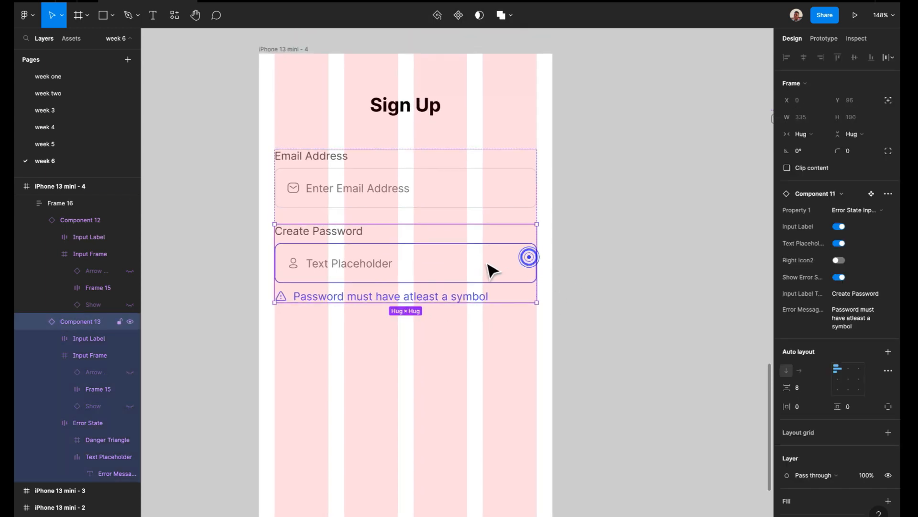
pyautogui.doubleClick(296, 266)
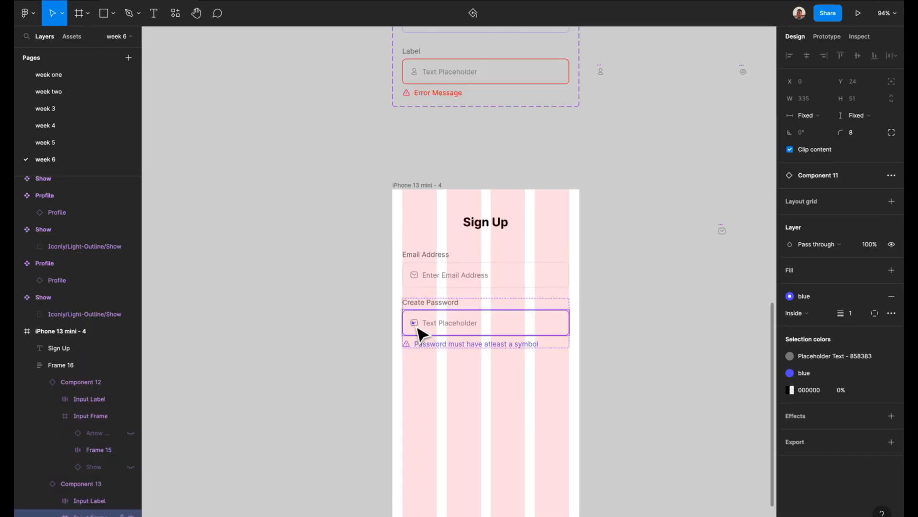
pyautogui.doubleClick(417, 327)
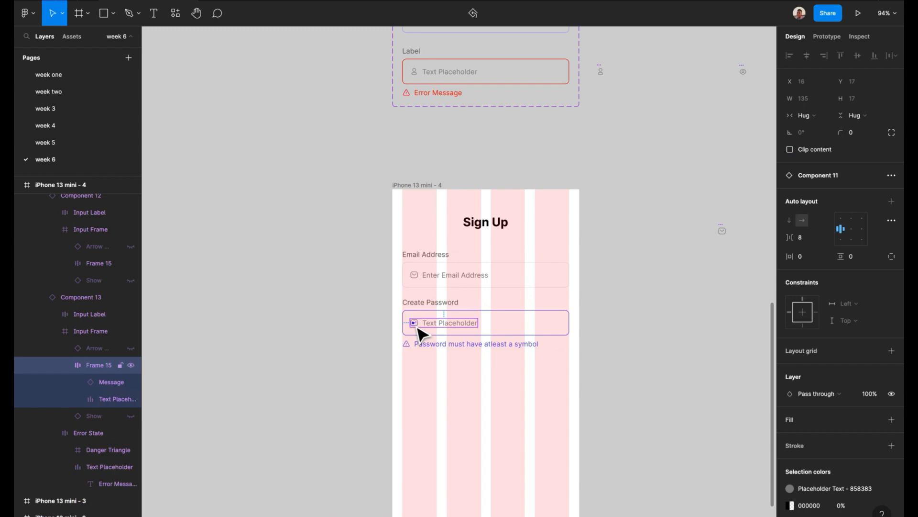
pyautogui.doubleClick(418, 329)
pyautogui.click(661, 341)
pyautogui.click(566, 332)
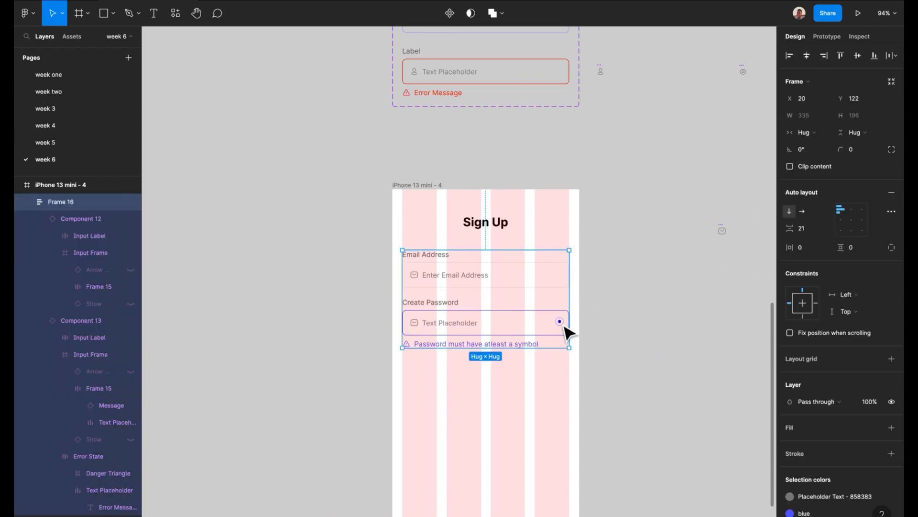
pyautogui.click(565, 330)
pyautogui.click(877, 258)
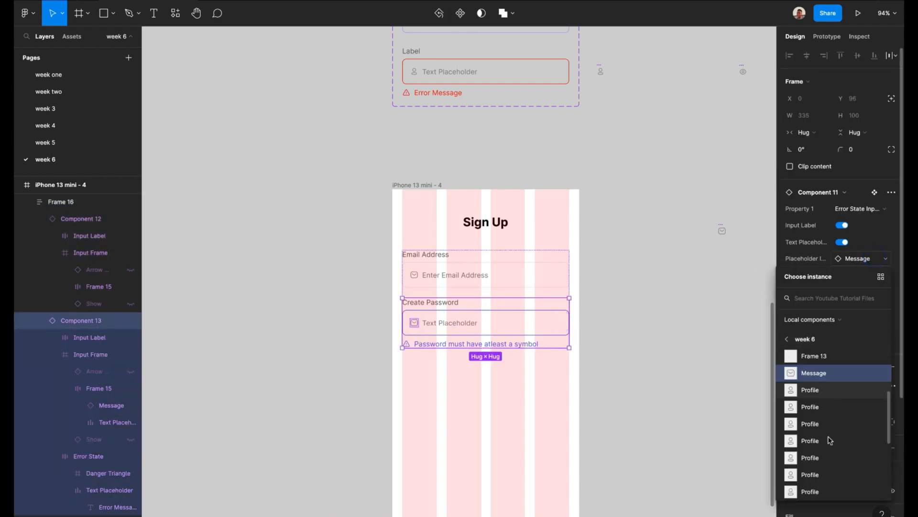
pyautogui.scroll(-5, 823, 460)
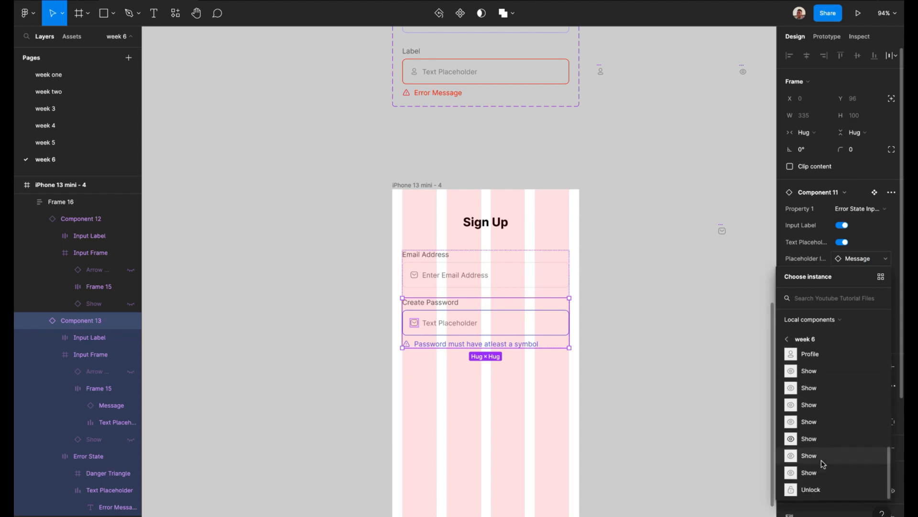
pyautogui.click(811, 489)
pyautogui.click(655, 353)
pyautogui.scroll(3, 497, 347)
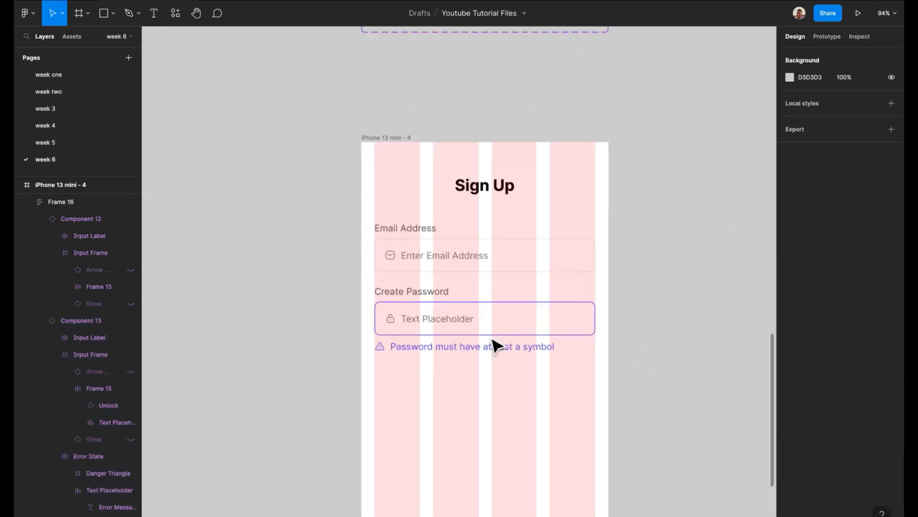
# Change the placeholder text inside the Create Password input to "Enter Password"
pyautogui.scroll(3, 498, 347)
pyautogui.doubleClick(401, 317)
pyautogui.doubleClick(401, 317)
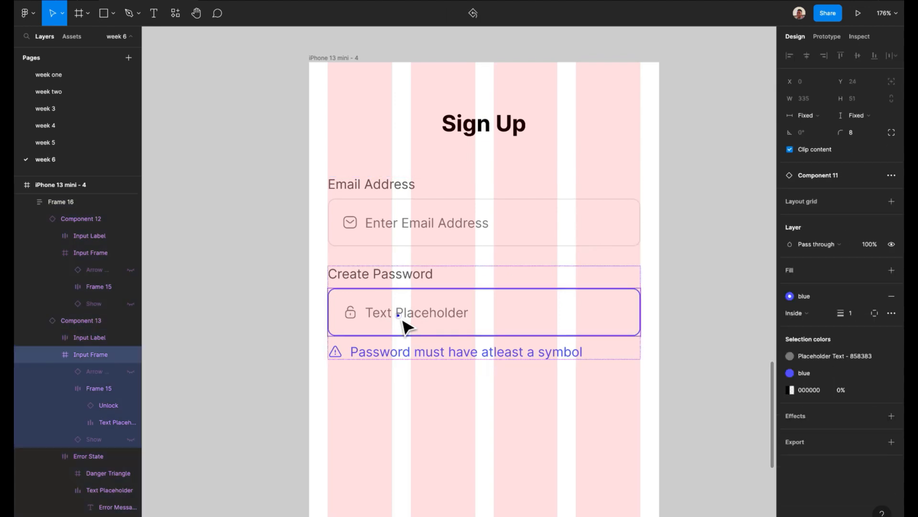
pyautogui.doubleClick(401, 317)
pyautogui.doubleClick(401, 317)
pyautogui.click(679, 288)
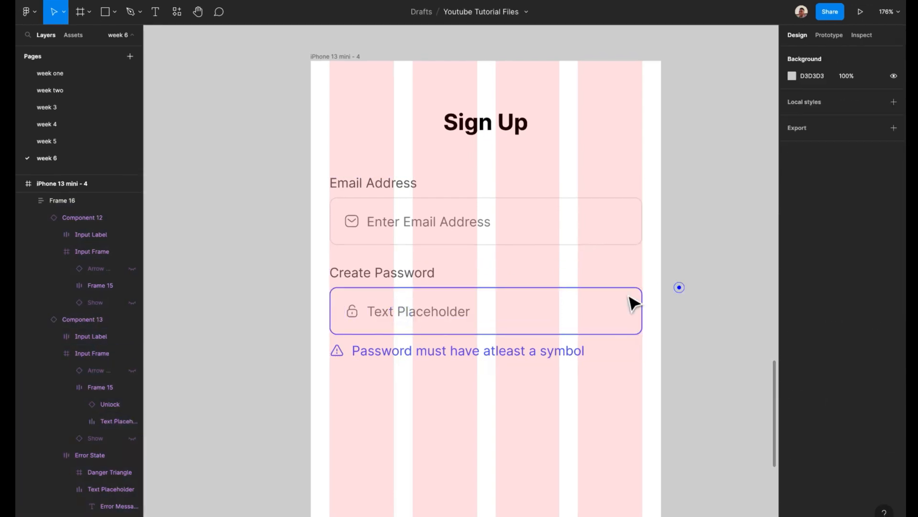
pyautogui.click(621, 301)
pyautogui.doubleClick(610, 290)
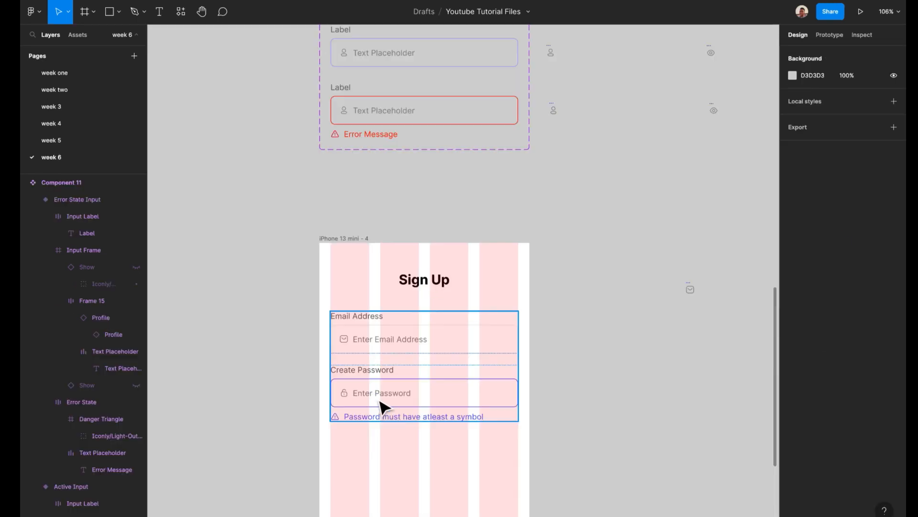
# Examine the placeholder layers nested in the Create Password input and the component properties of its instance
pyautogui.doubleClick(376, 397)
pyautogui.doubleClick(376, 396)
pyautogui.scroll(-2, 432, 385)
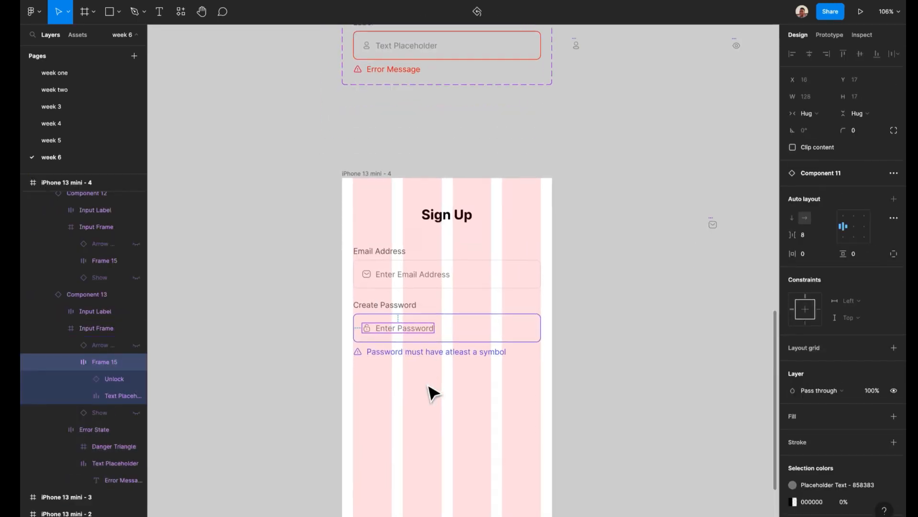
pyautogui.scroll(5, 429, 386)
pyautogui.click(425, 382)
pyautogui.doubleClick(414, 217)
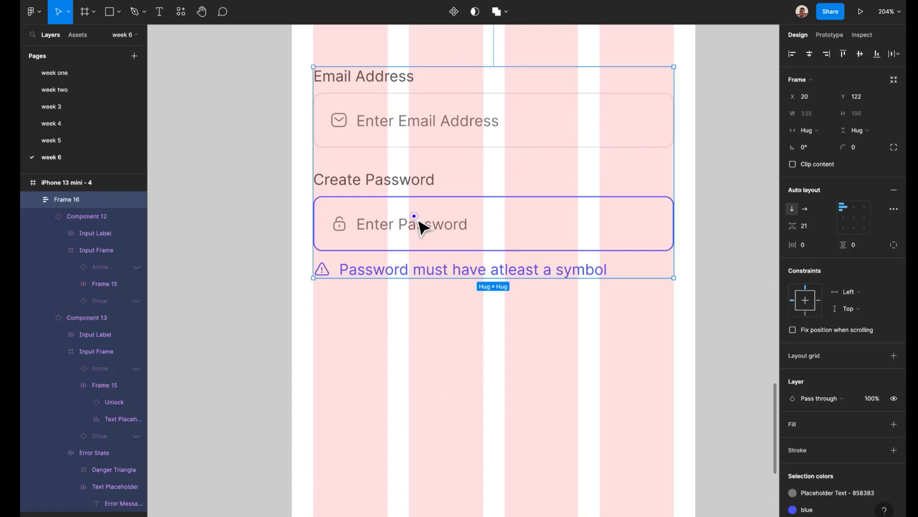
pyautogui.doubleClick(414, 217)
pyautogui.doubleClick(414, 216)
pyautogui.click(454, 342)
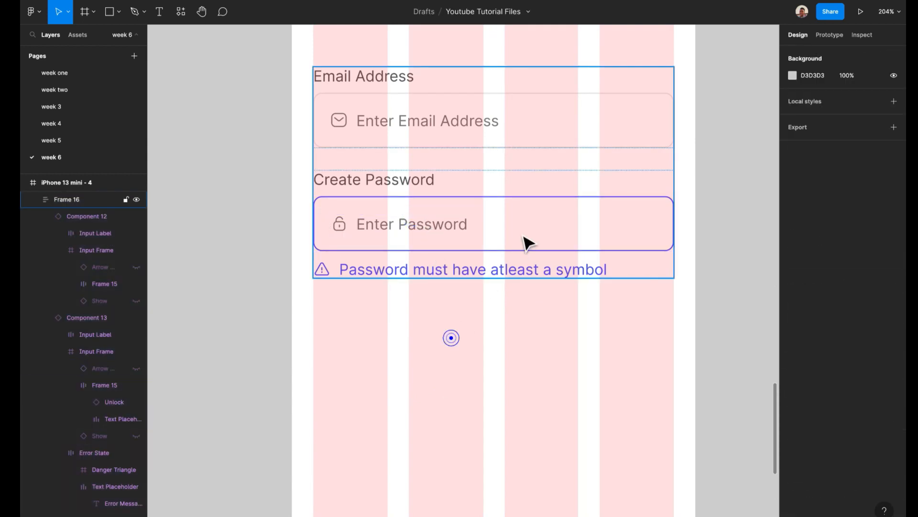
pyautogui.click(523, 242)
pyautogui.click(518, 229)
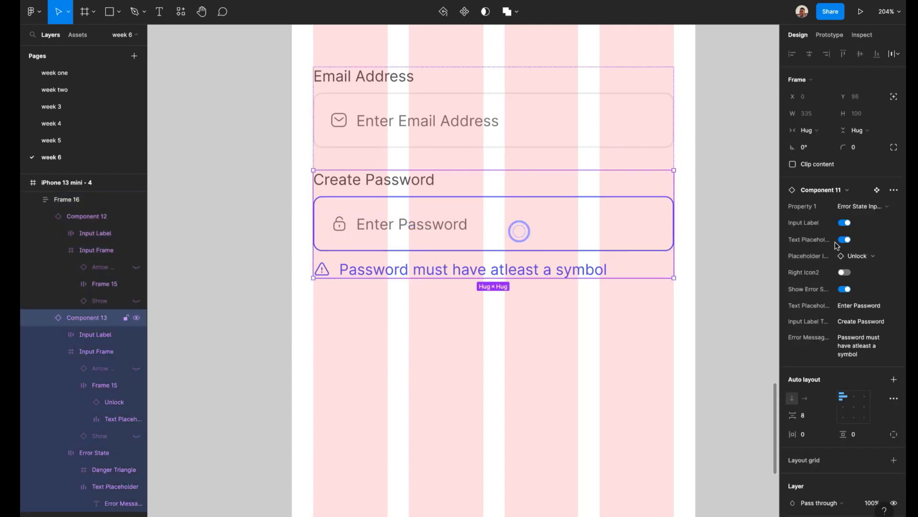
pyautogui.click(764, 289)
pyautogui.scroll(2, 764, 290)
pyautogui.scroll(-2, 764, 290)
pyautogui.hscroll(2, 769, 297)
pyautogui.scroll(1, 769, 297)
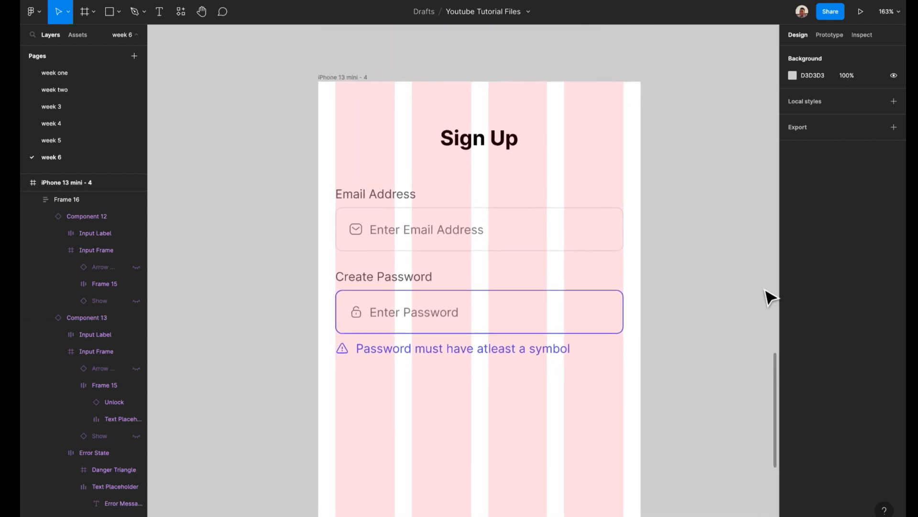
pyautogui.scroll(-3, 465, 316)
pyautogui.click(674, 227)
pyautogui.scroll(1, 673, 227)
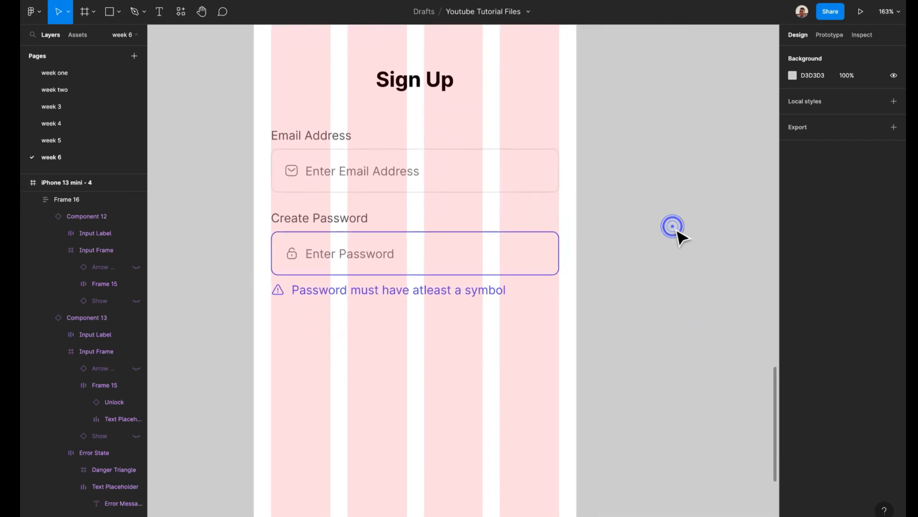
pyautogui.scroll(-2, 673, 226)
pyautogui.click(675, 301)
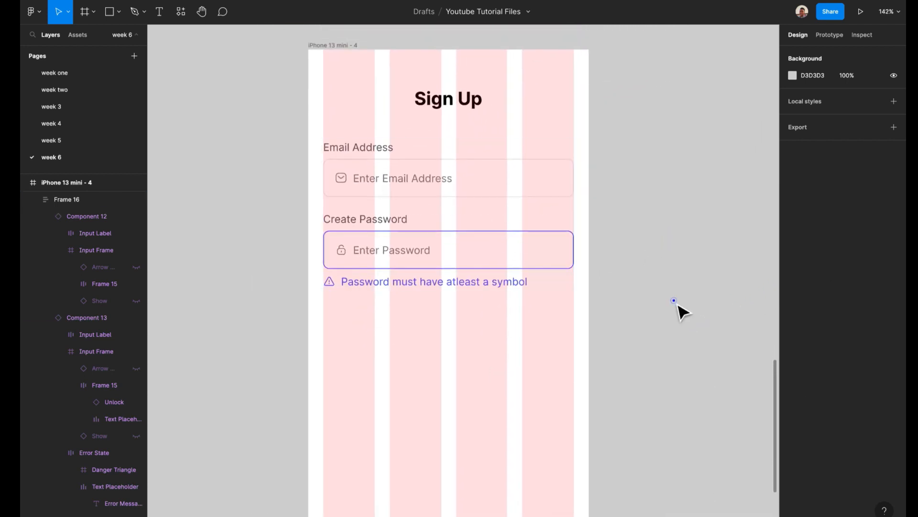
# Switch the Email Address input instance to the Error State Input variant
pyautogui.click(441, 209)
pyautogui.click(435, 197)
pyautogui.click(889, 206)
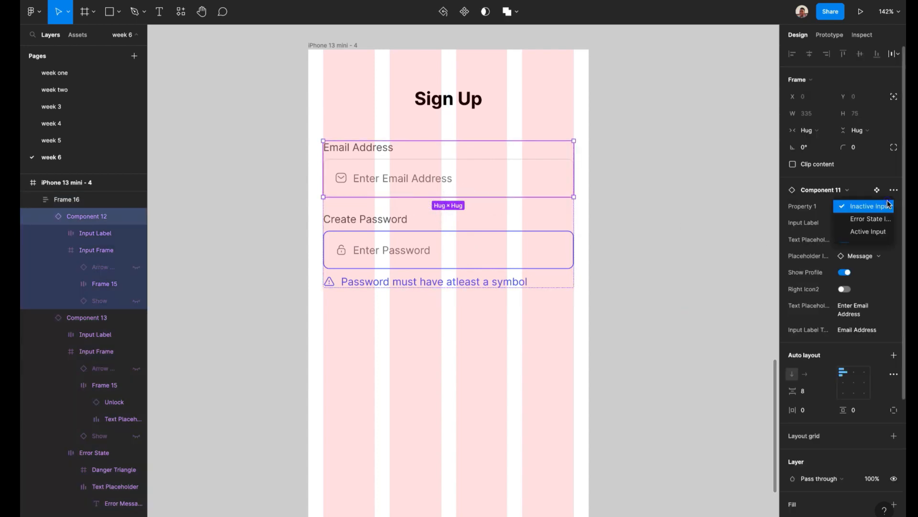
pyautogui.click(881, 218)
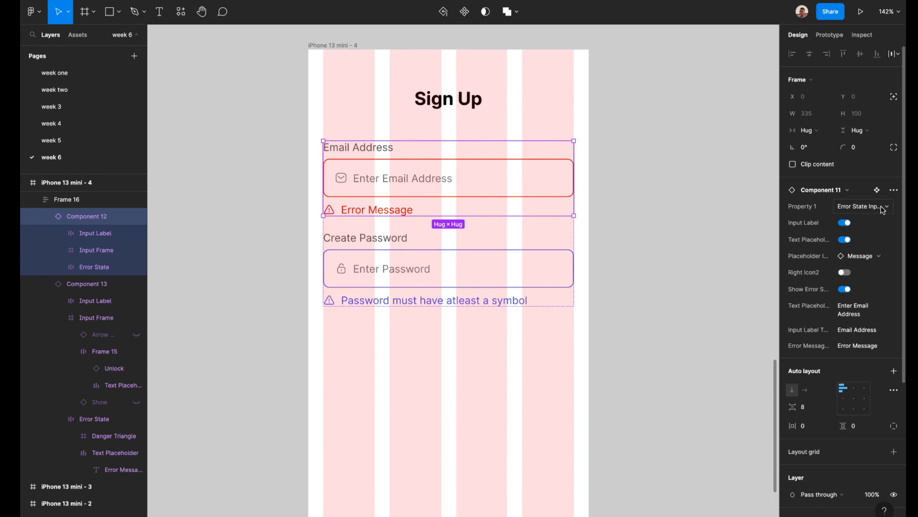
# Replace the placeholder text inside the Email Address input with a sample email address
pyautogui.doubleClick(423, 184)
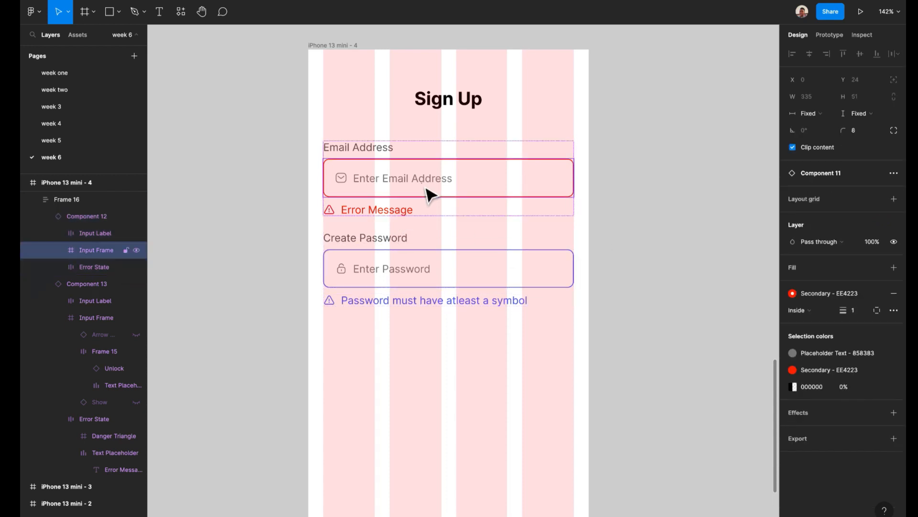
pyautogui.doubleClick(423, 184)
pyautogui.doubleClick(422, 183)
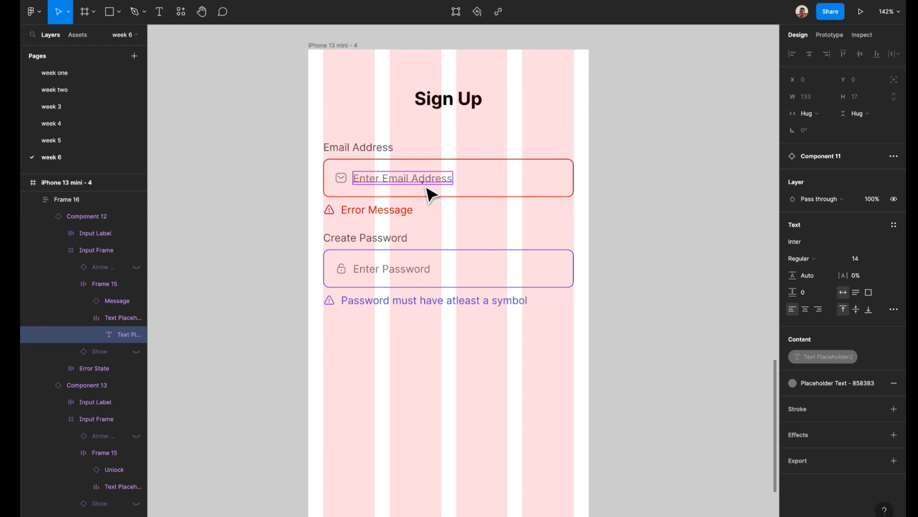
pyautogui.doubleClick(422, 180)
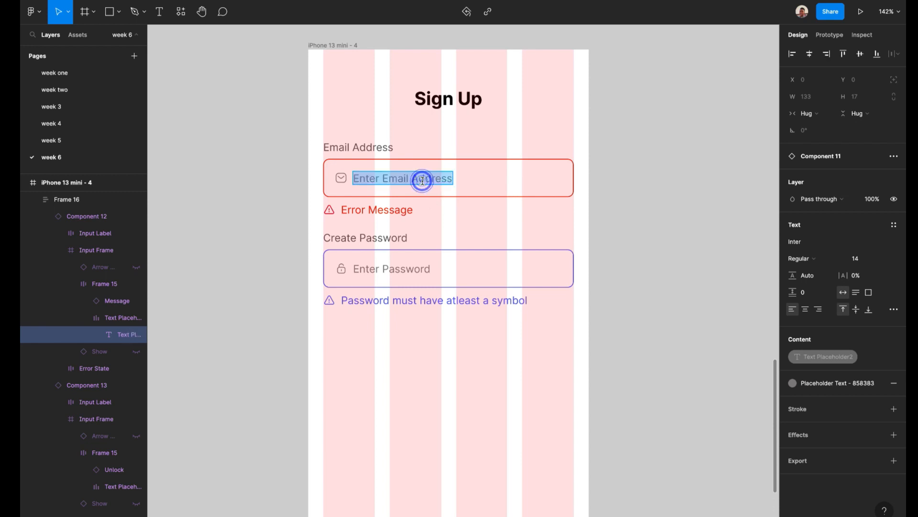
pyautogui.write('Example@xyz.com')
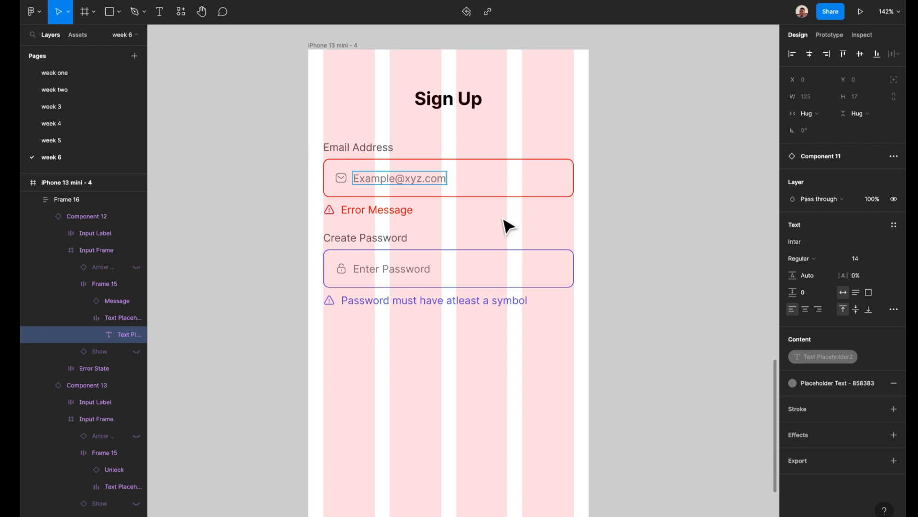
# Edit the error message below the Email Address input to read "Email Not Found!"
pyautogui.doubleClick(391, 210)
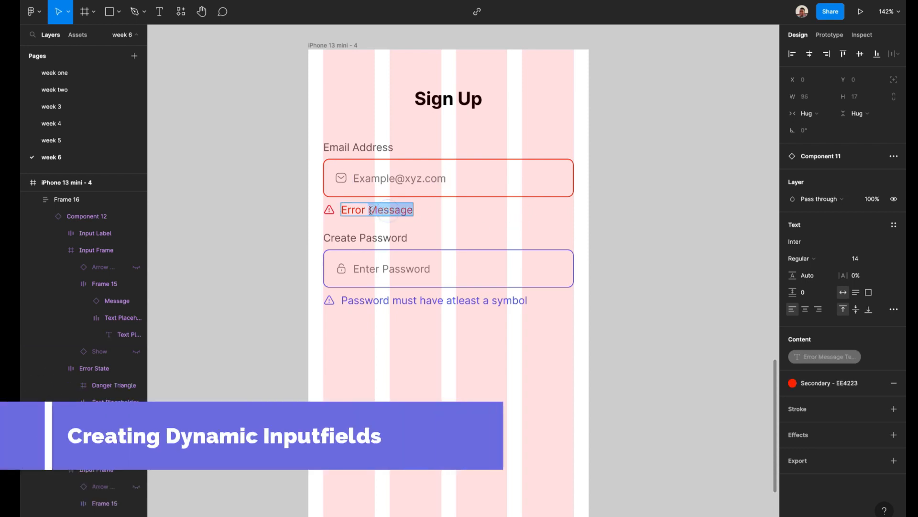
pyautogui.write('E')
pyautogui.press('BackSpace')
pyautogui.press('BackSpace')
pyautogui.press('BackSpace')
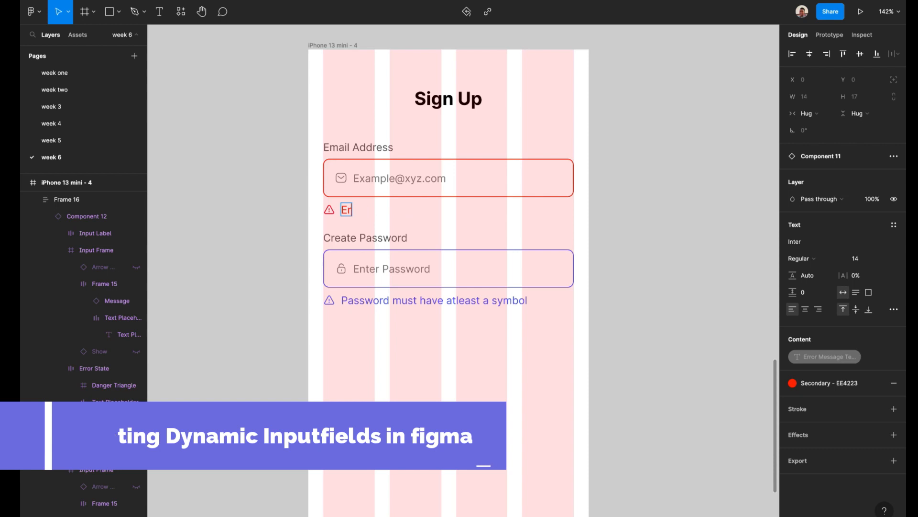
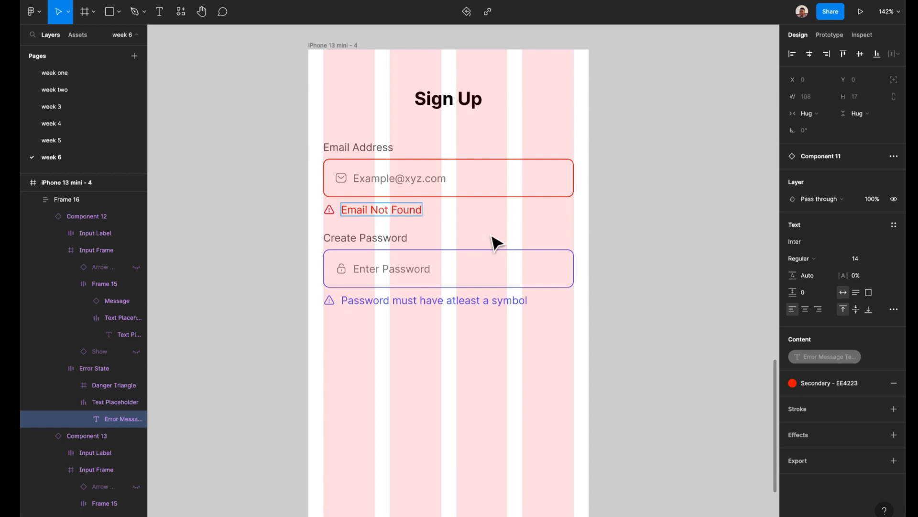
pyautogui.click(635, 199)
pyautogui.scroll(1, 636, 200)
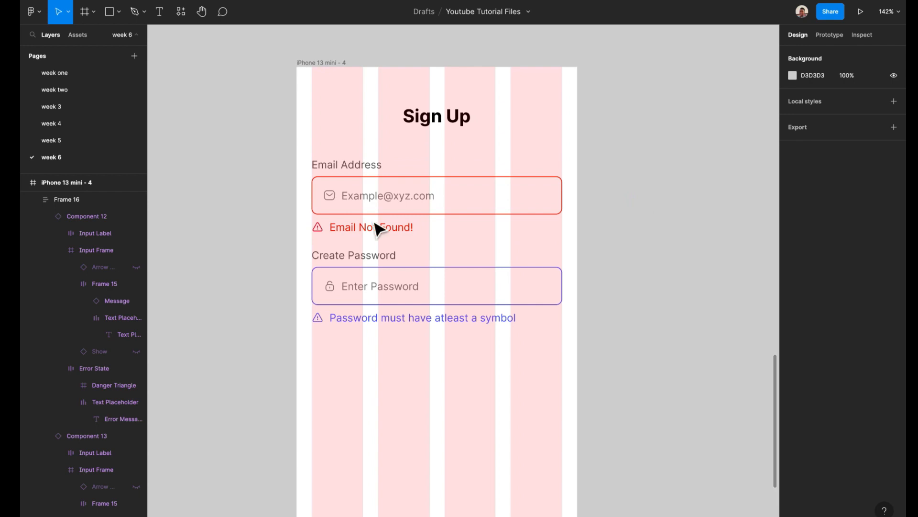
pyautogui.hscroll(2, 701, 263)
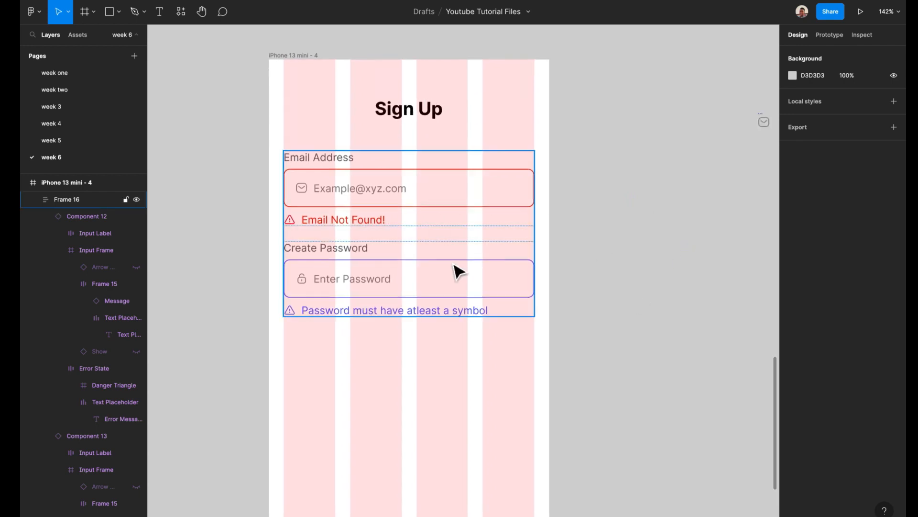
# Switch the Email Address input instance on the Sign Up screen to the Inactive Input variant
pyautogui.click(466, 277)
pyautogui.click(701, 231)
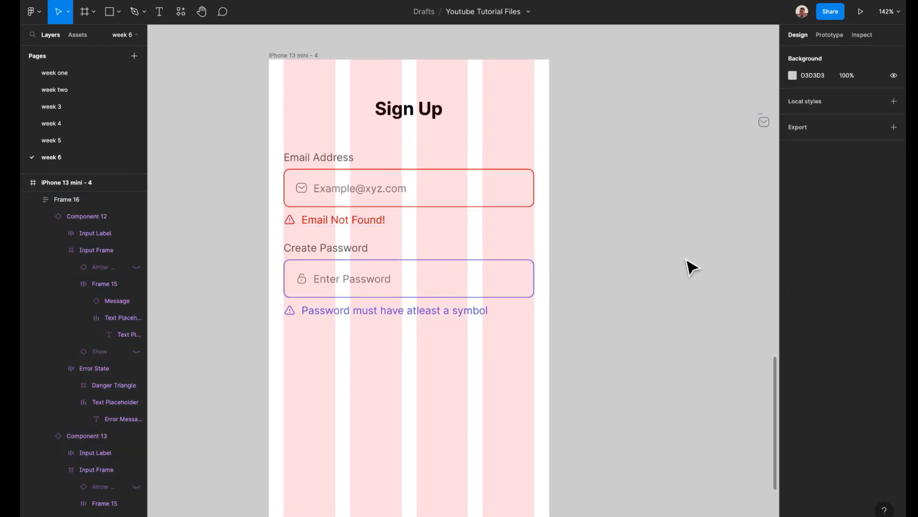
pyautogui.scroll(-2, 643, 257)
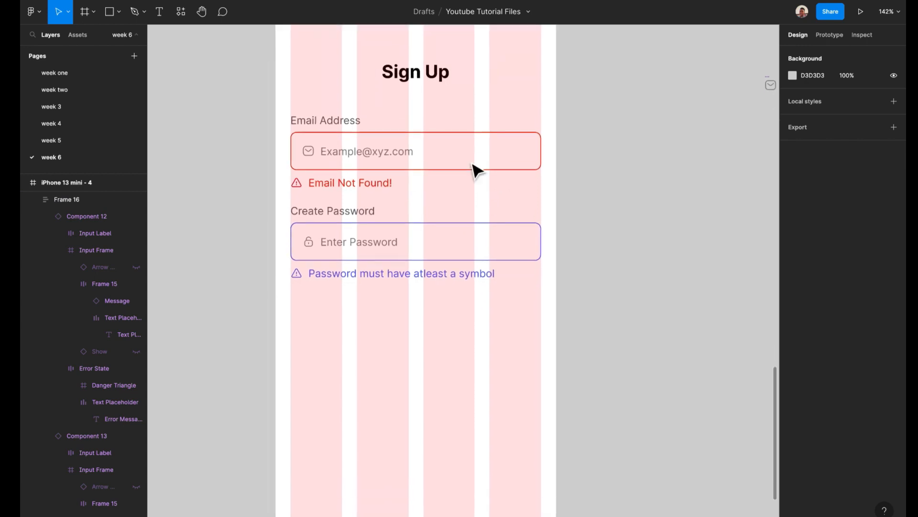
pyautogui.click(425, 152)
pyautogui.click(866, 207)
pyautogui.click(859, 220)
pyautogui.click(582, 205)
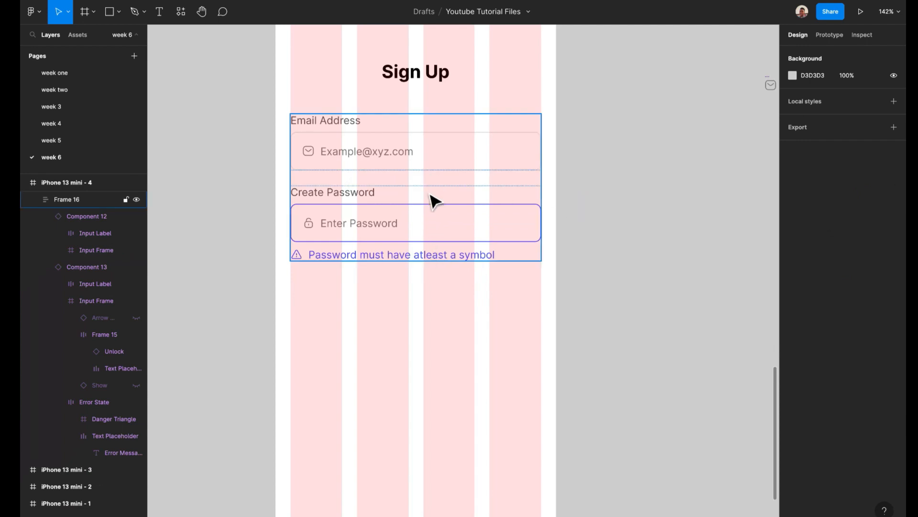
# Try the Active Input variant on the Email Address input instance
pyautogui.click(427, 165)
pyautogui.click(849, 205)
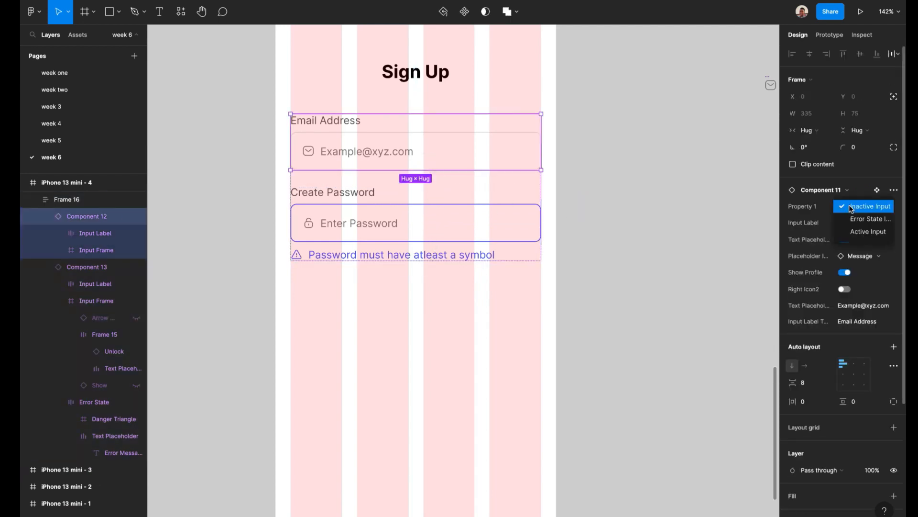
pyautogui.click(865, 231)
pyautogui.click(669, 191)
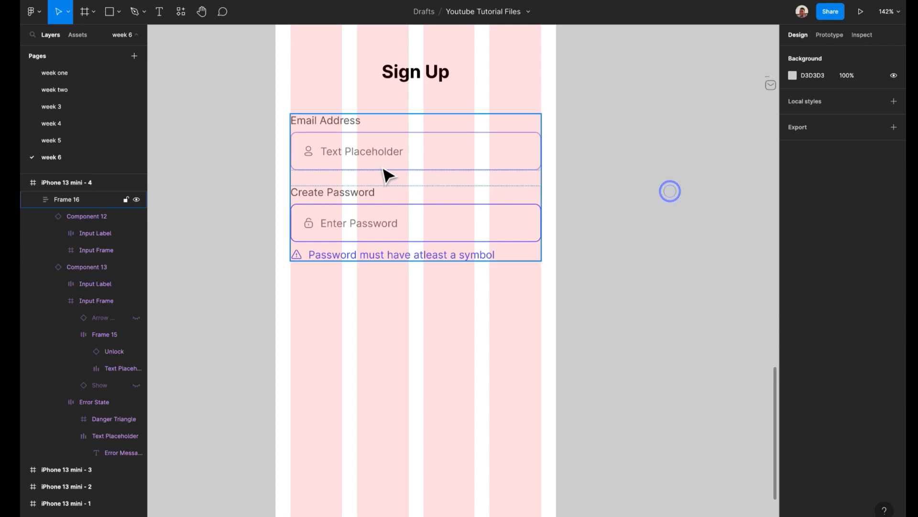
# Return the Email Address input instance to the Inactive Input variant
pyautogui.doubleClick(343, 152)
pyautogui.doubleClick(343, 153)
pyautogui.click(448, 147)
pyautogui.click(462, 127)
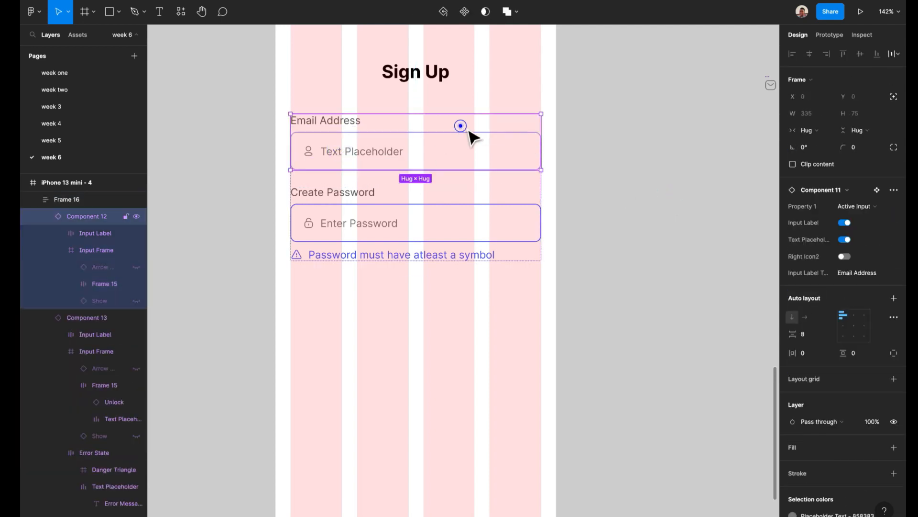
pyautogui.click(858, 205)
pyautogui.click(869, 176)
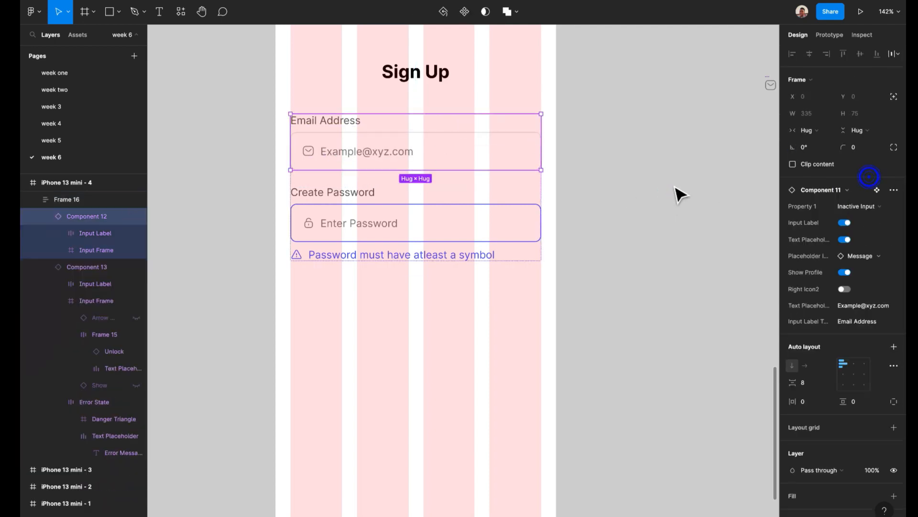
pyautogui.click(674, 191)
# Examine the Create Password instance's component properties and the input component sets placed above the Sign Up screen
pyautogui.click(413, 221)
pyautogui.click(412, 220)
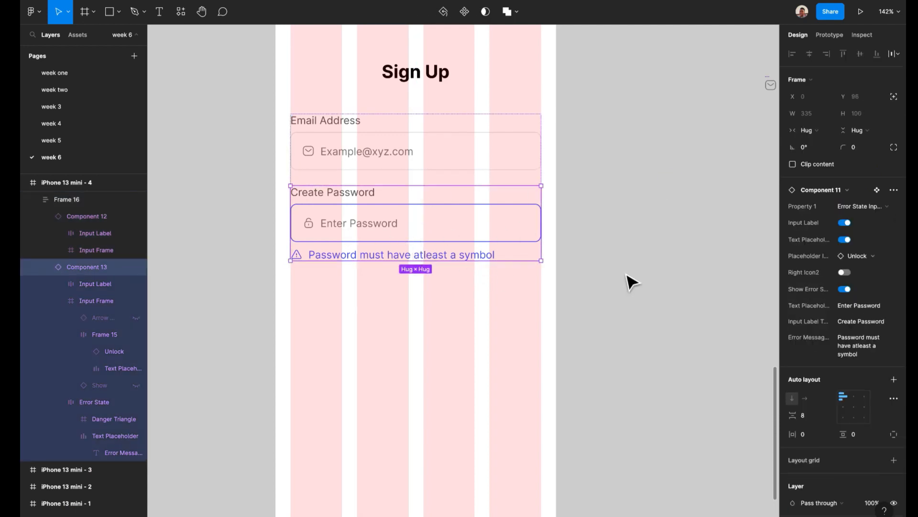
pyautogui.scroll(3, 630, 282)
pyautogui.click(612, 211)
pyautogui.scroll(-2, 614, 214)
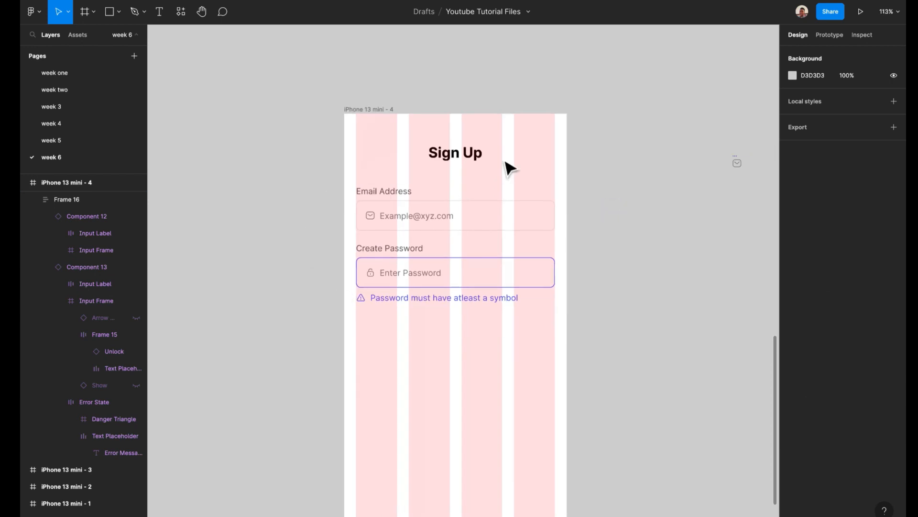
pyautogui.scroll(10, 539, 262)
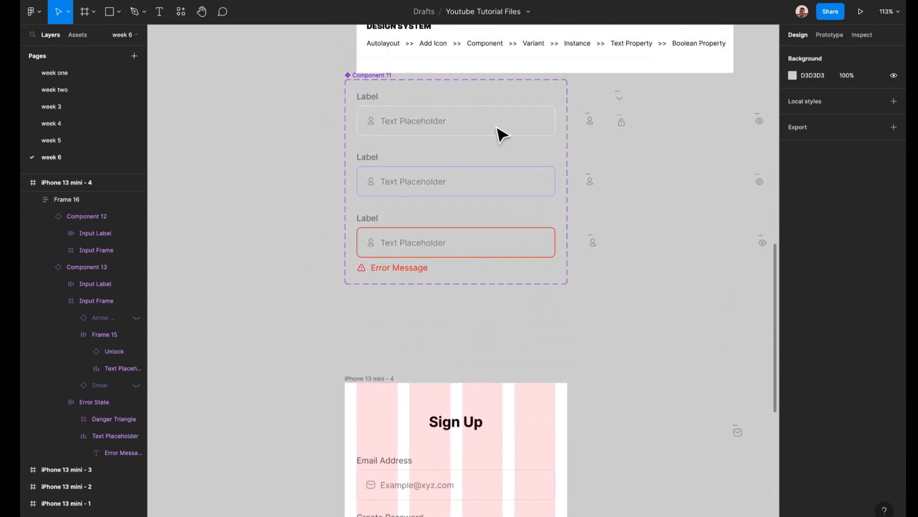
pyautogui.scroll(10, 527, 271)
pyautogui.hscroll(-5, 526, 272)
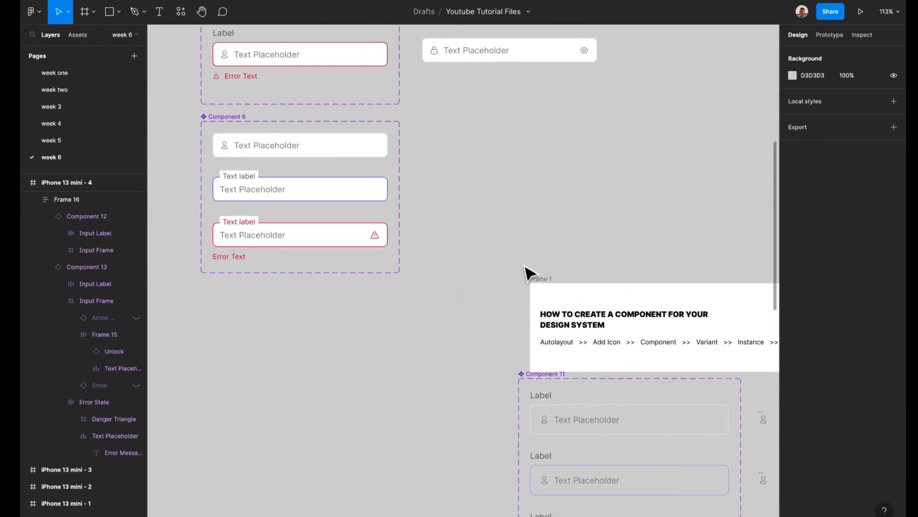
pyautogui.scroll(-1, 527, 271)
pyautogui.hscroll(-2, 527, 271)
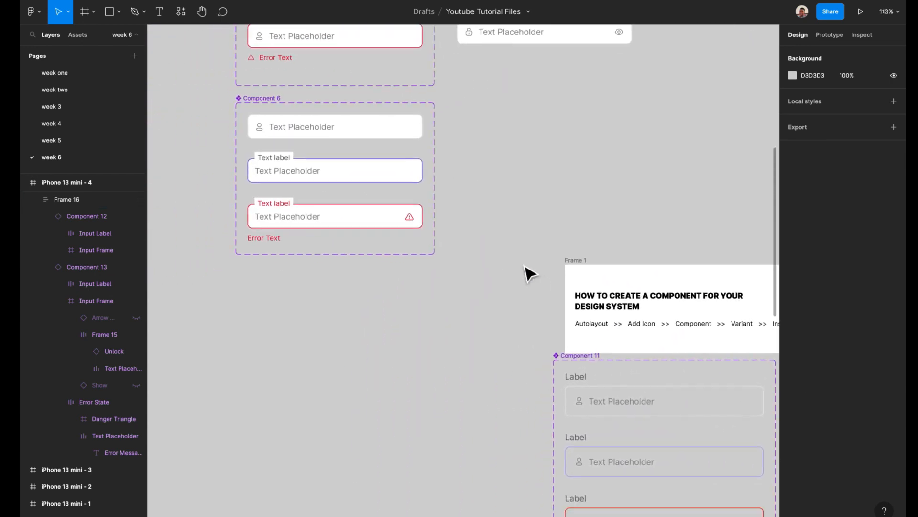
# Place an instance of Component 6's Material Input variant beside its component set, lined up below the other input instances
pyautogui.click(328, 130)
pyautogui.scroll(3, 325, 144)
pyautogui.hscroll(1, 325, 143)
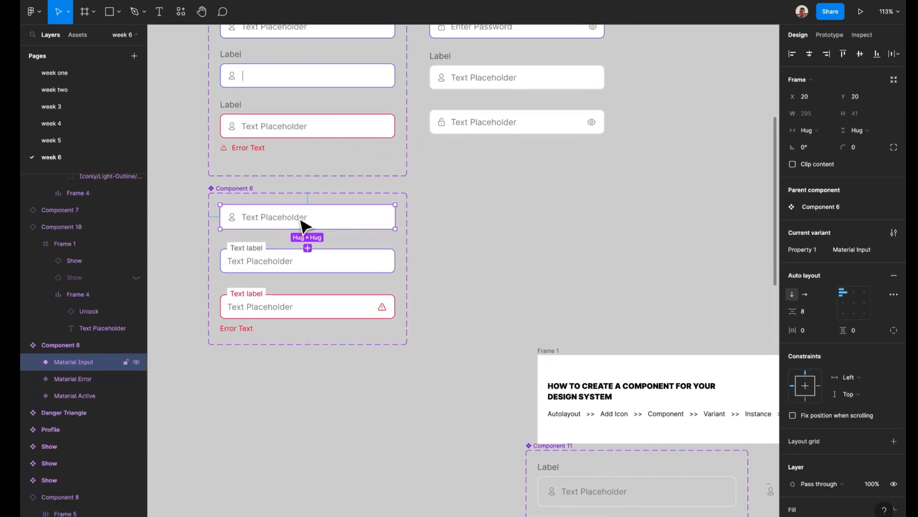
pyautogui.moveTo(334, 221); pyautogui.dragTo(539, 215)
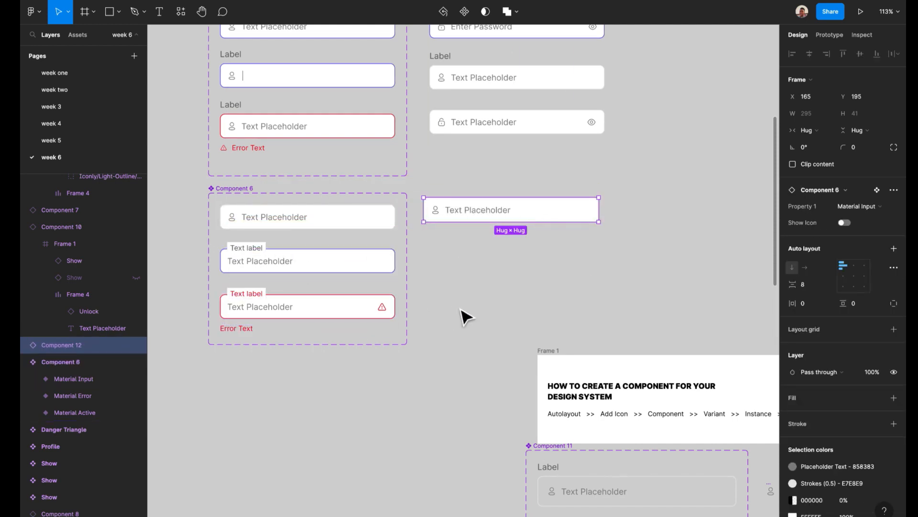
pyautogui.scroll(-2, 496, 299)
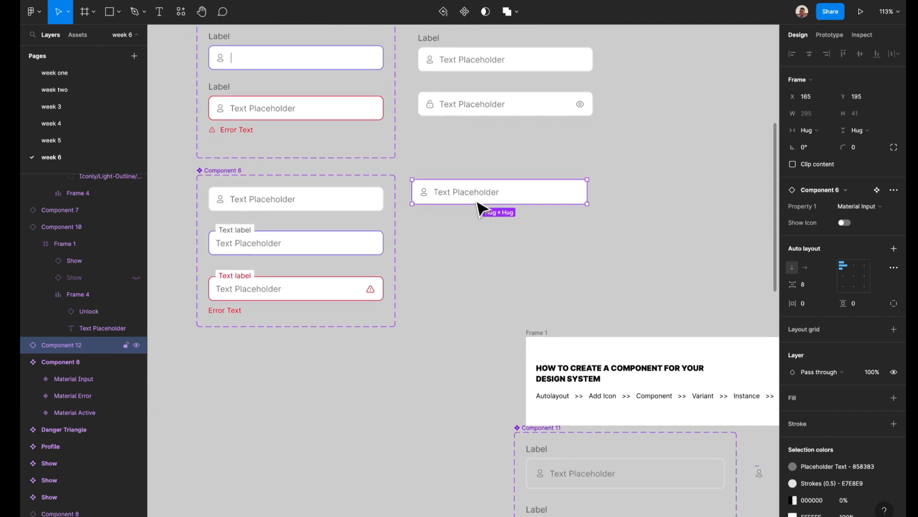
pyautogui.moveTo(495, 206); pyautogui.dragTo(502, 204)
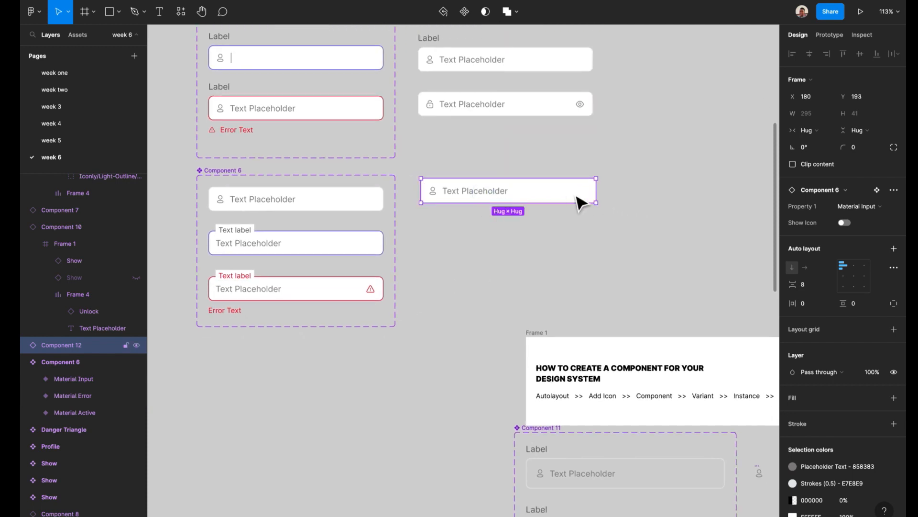
pyautogui.moveTo(576, 203); pyautogui.dragTo(573, 203)
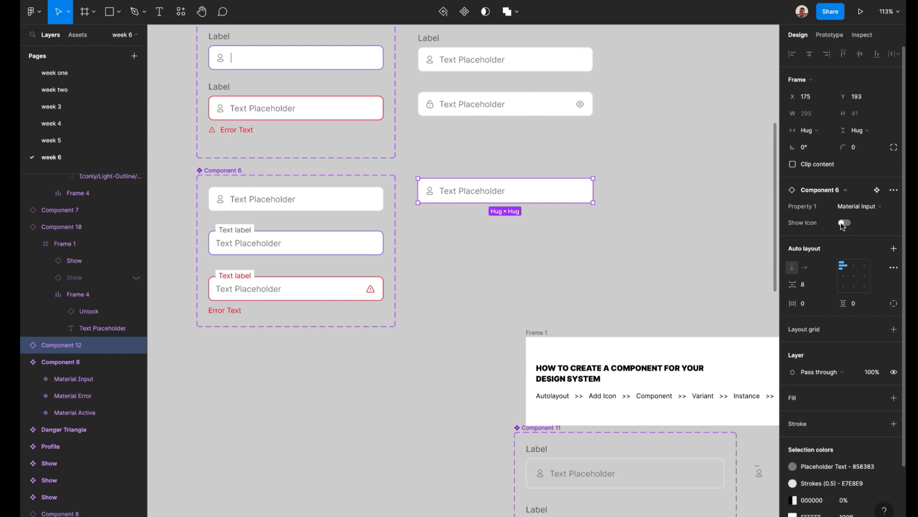
# Switch the new Component 6 instance to the Material Error variant
pyautogui.click(861, 206)
pyautogui.click(861, 217)
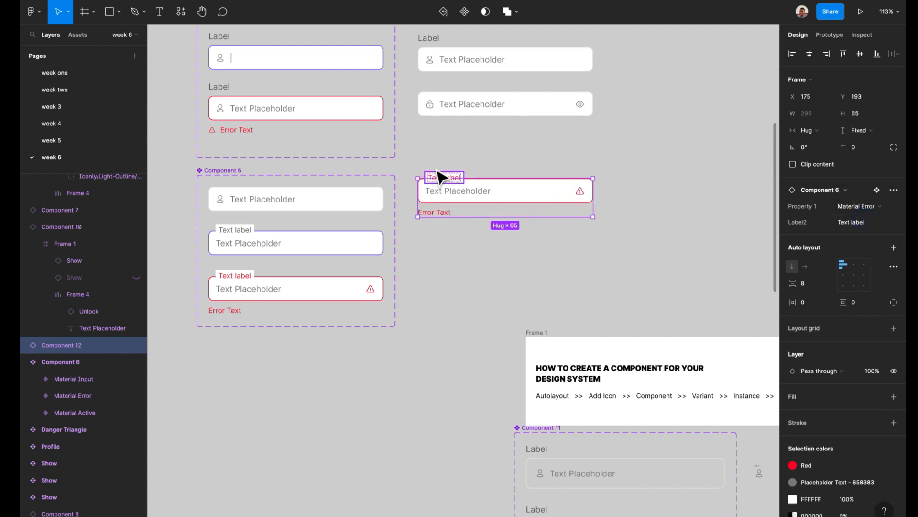
pyautogui.click(477, 148)
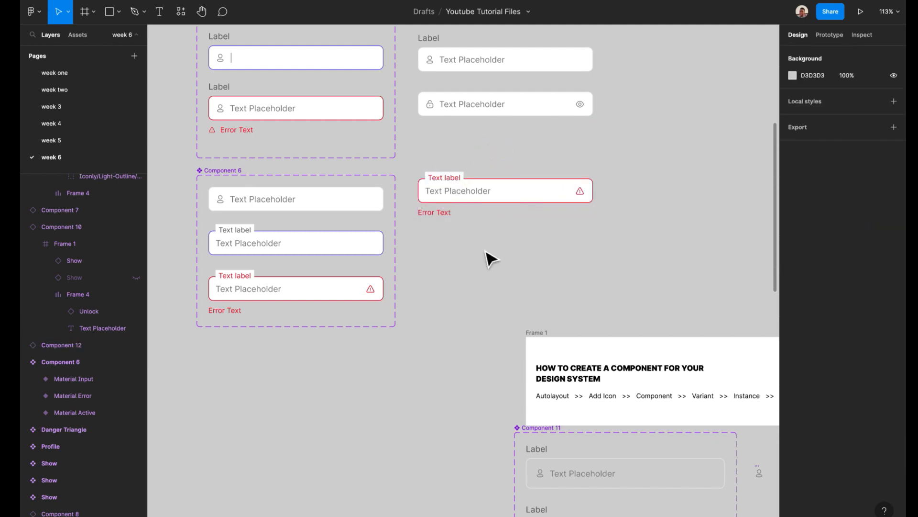
# Compare the input variants of Component 11 and Component 6 with the fields on the Sign Up screen
pyautogui.scroll(-4, 484, 253)
pyautogui.scroll(-15, 471, 234)
pyautogui.hscroll(5, 471, 234)
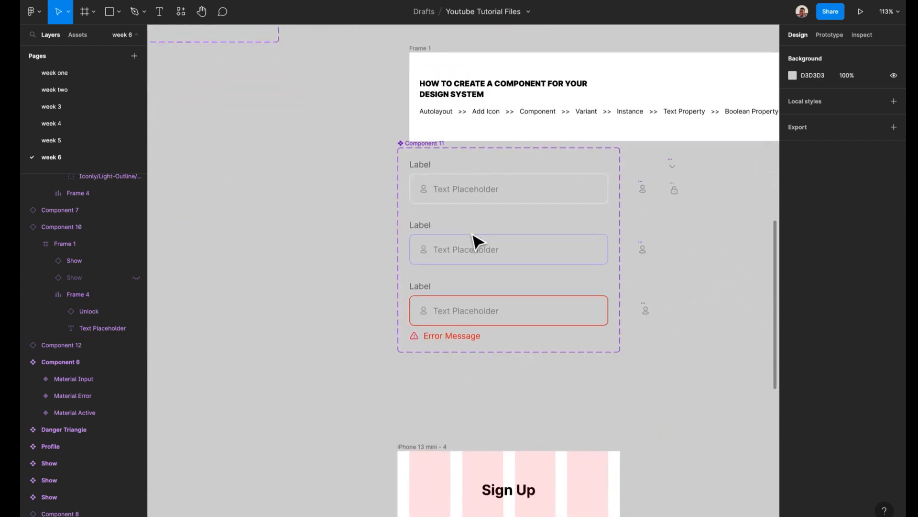
pyautogui.scroll(-4, 532, 244)
pyautogui.hscroll(-9, 533, 247)
pyautogui.scroll(9, 532, 246)
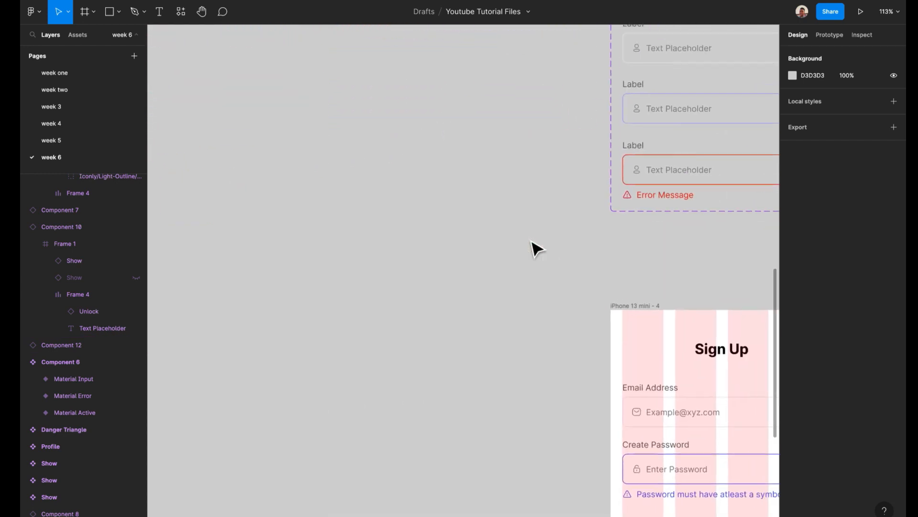
pyautogui.scroll(12, 533, 247)
pyautogui.hscroll(-5, 534, 246)
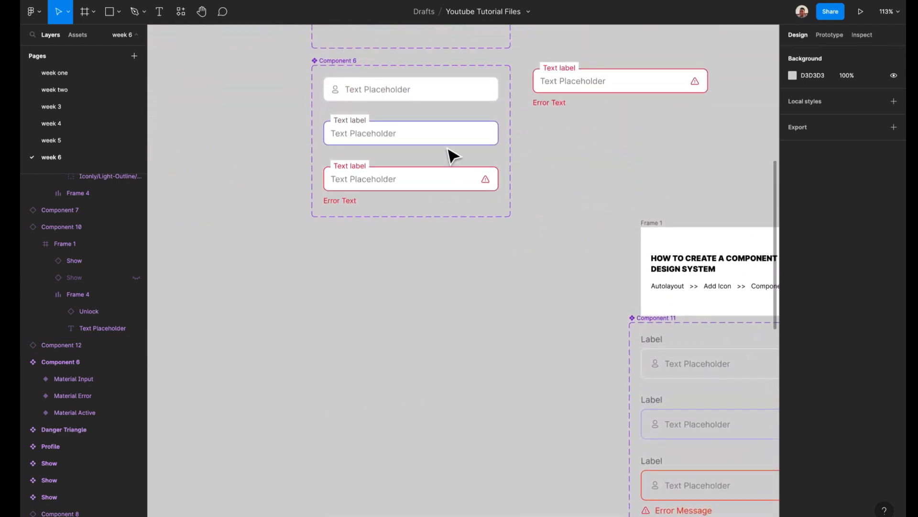
pyautogui.scroll(-5, 378, 303)
pyautogui.hscroll(2, 378, 303)
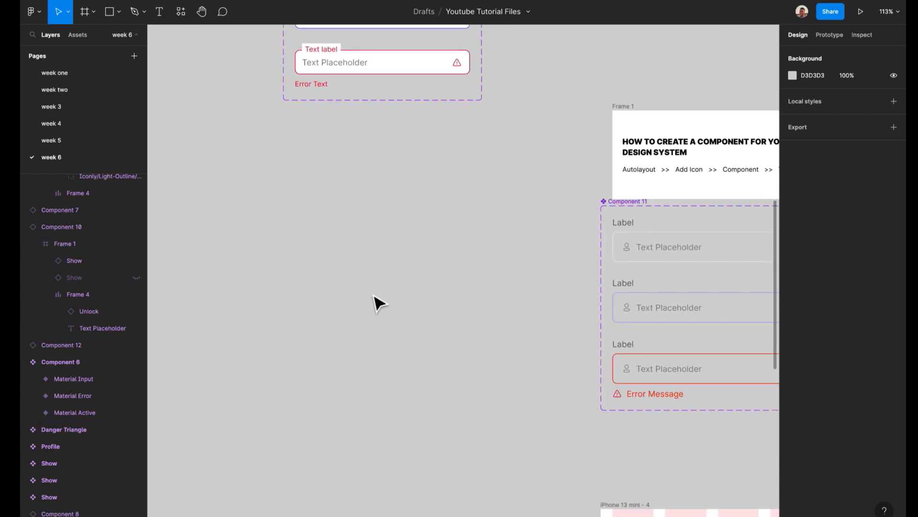
# Place an instance of Component 11's Inactive Input variant on the empty canvas beside the component set
pyautogui.click(664, 256)
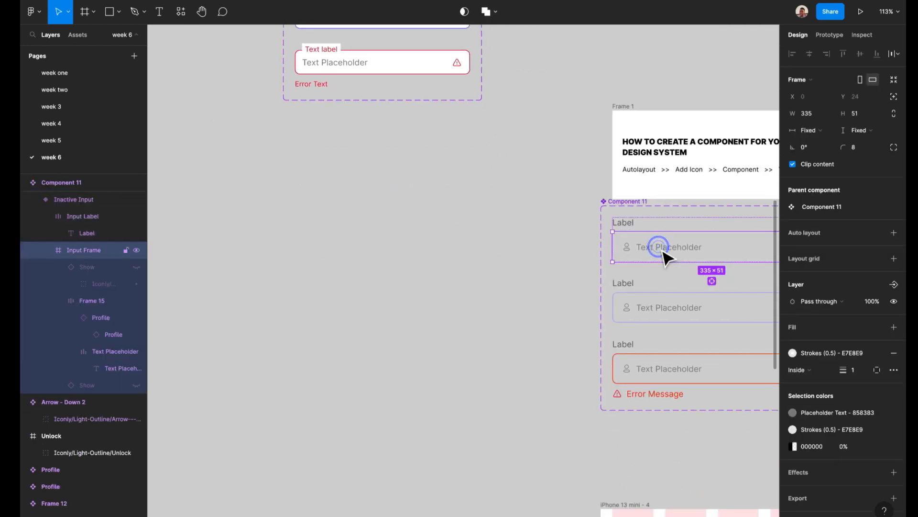
pyautogui.click(666, 230)
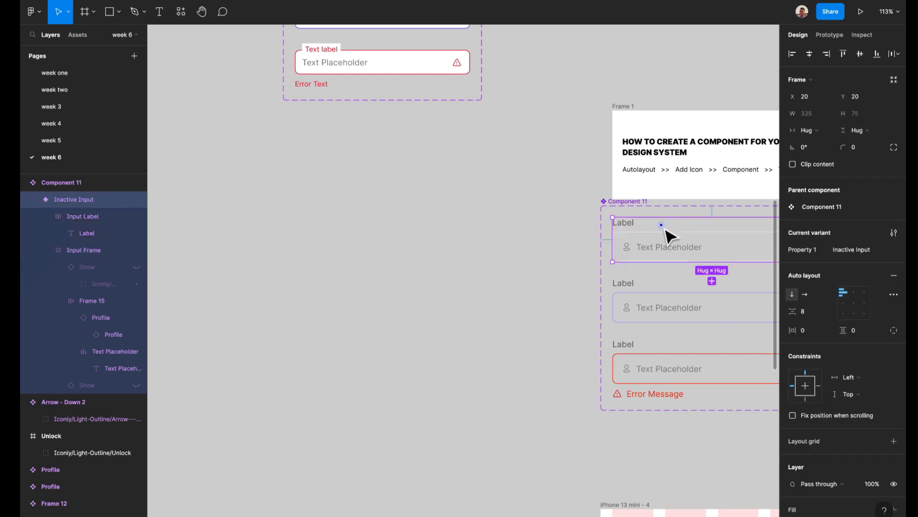
pyautogui.click(448, 223)
pyautogui.hscroll(-1, 308, 159)
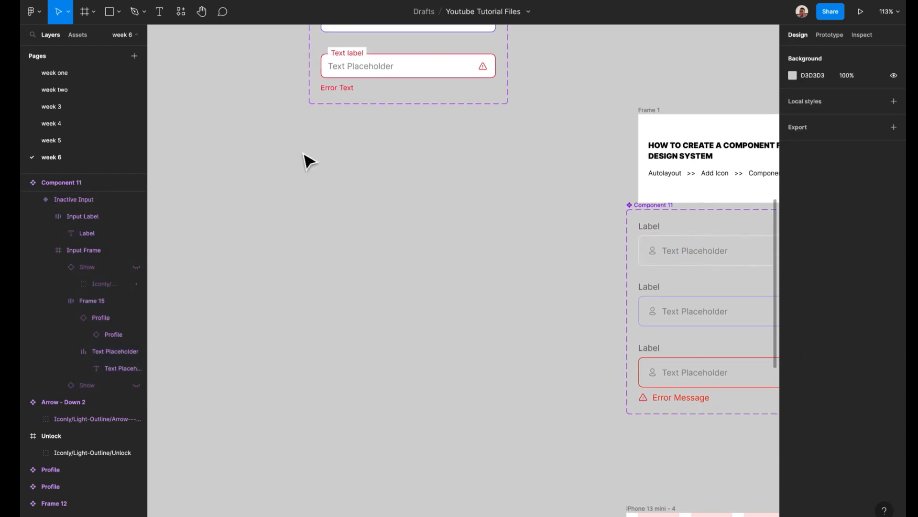
pyautogui.hscroll(3, 457, 227)
pyautogui.hscroll(2, 456, 227)
pyautogui.moveTo(589, 248); pyautogui.dragTo(375, 252)
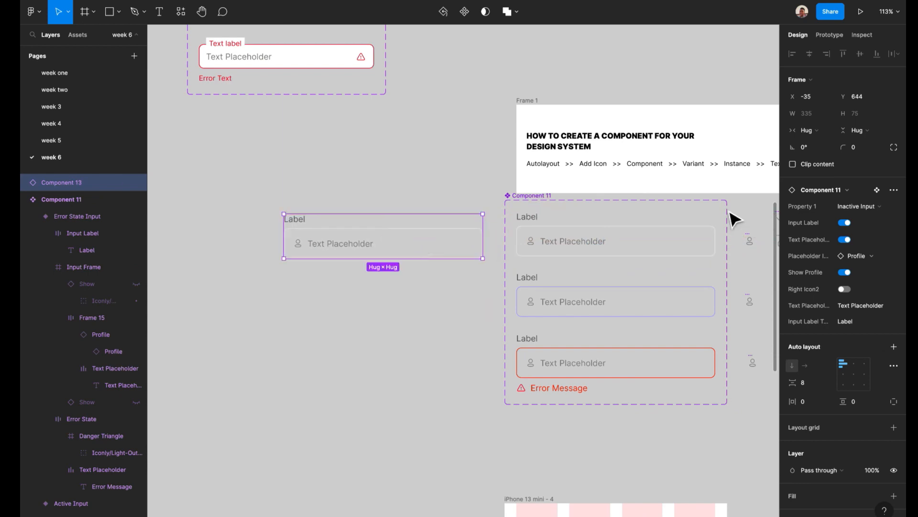
# Detach the new Inactive Input instance from Component 11
pyautogui.click(893, 191)
pyautogui.click(830, 213)
pyautogui.click(336, 184)
# Examine the label, placeholder text and profile icon layers inside the detached input
pyautogui.click(328, 234)
pyautogui.click(304, 225)
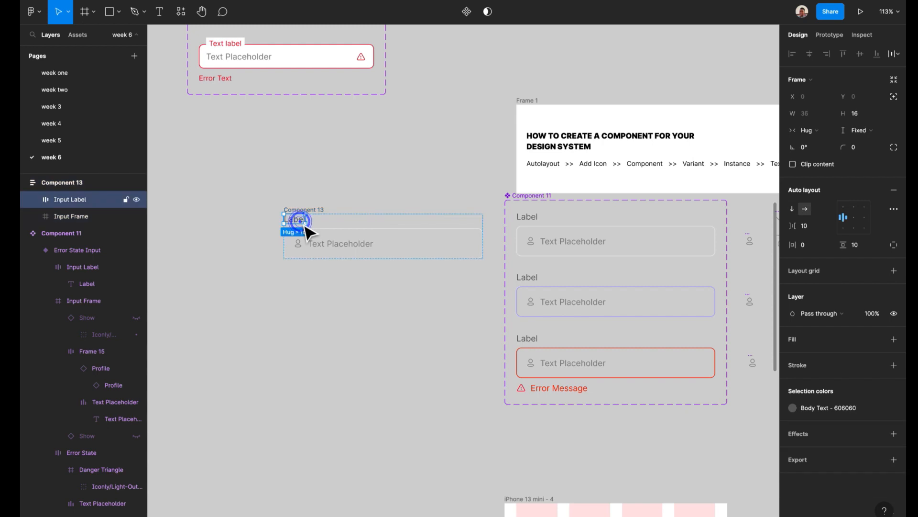
pyautogui.click(327, 246)
pyautogui.doubleClick(327, 246)
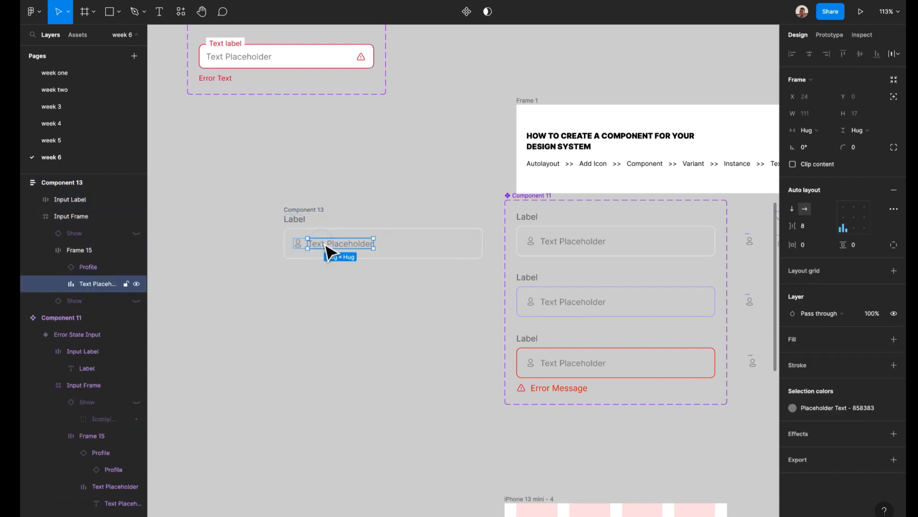
pyautogui.click(300, 243)
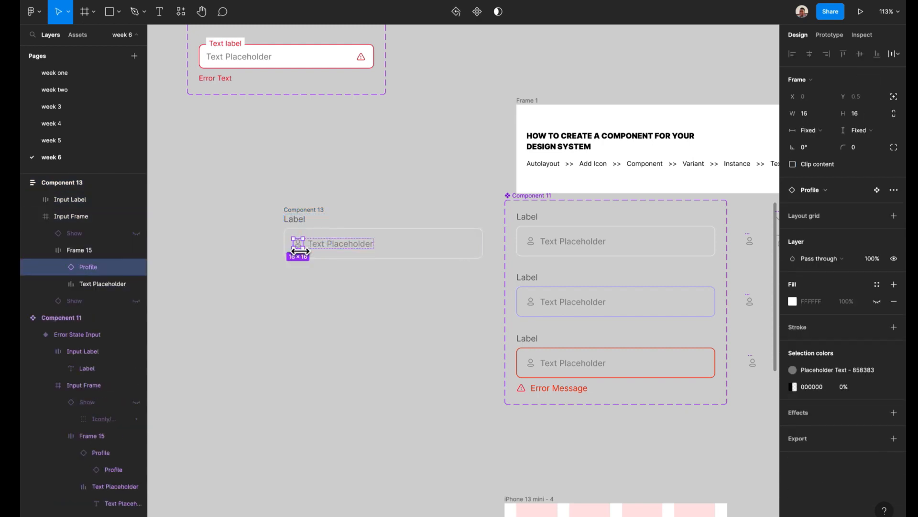
pyautogui.click(440, 164)
pyautogui.hscroll(-3, 437, 160)
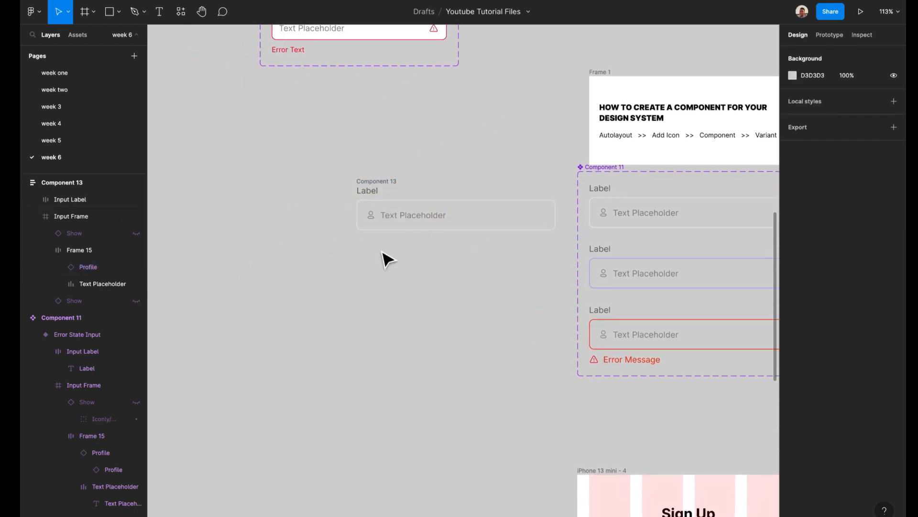
# Ungroup the detached input's outer frame into separate Input Label and Input Frame layers
pyautogui.click(389, 183)
pyautogui.click(377, 194)
pyautogui.click(390, 180)
pyautogui.rightClick(390, 177)
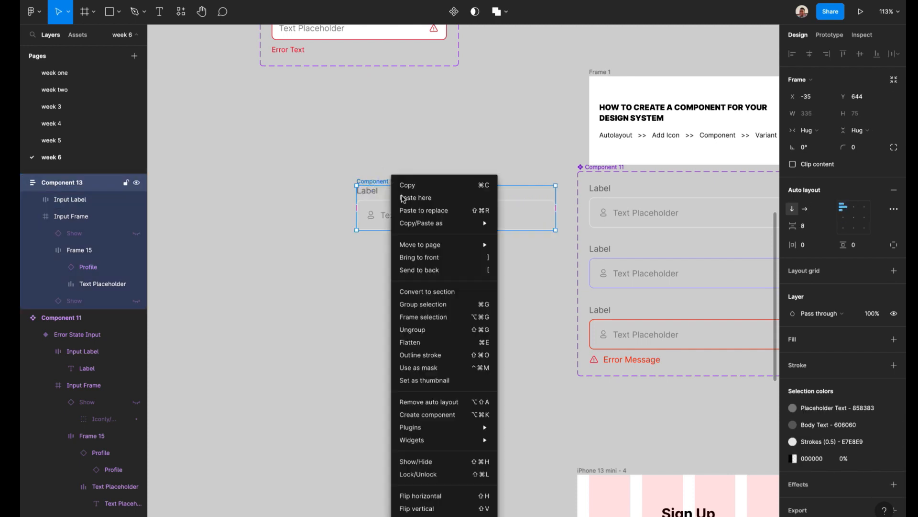
pyautogui.click(421, 330)
pyautogui.click(408, 165)
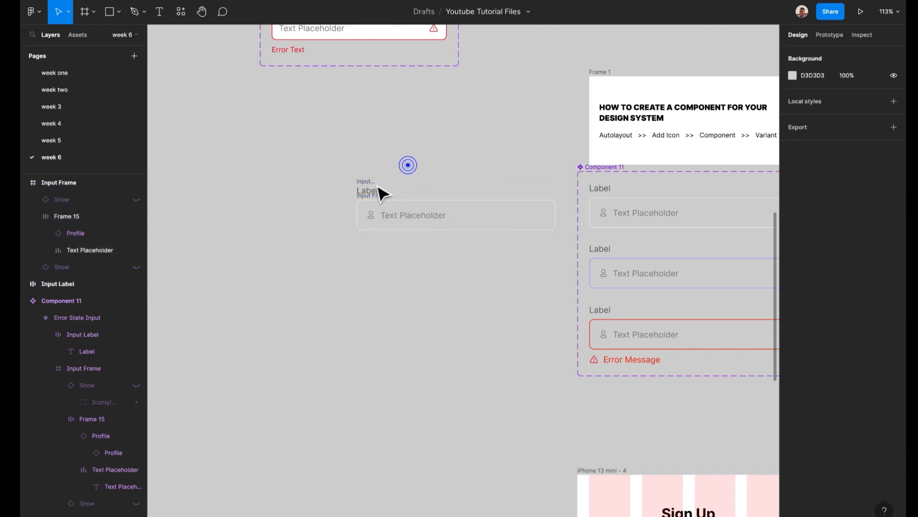
pyautogui.scroll(5, 378, 191)
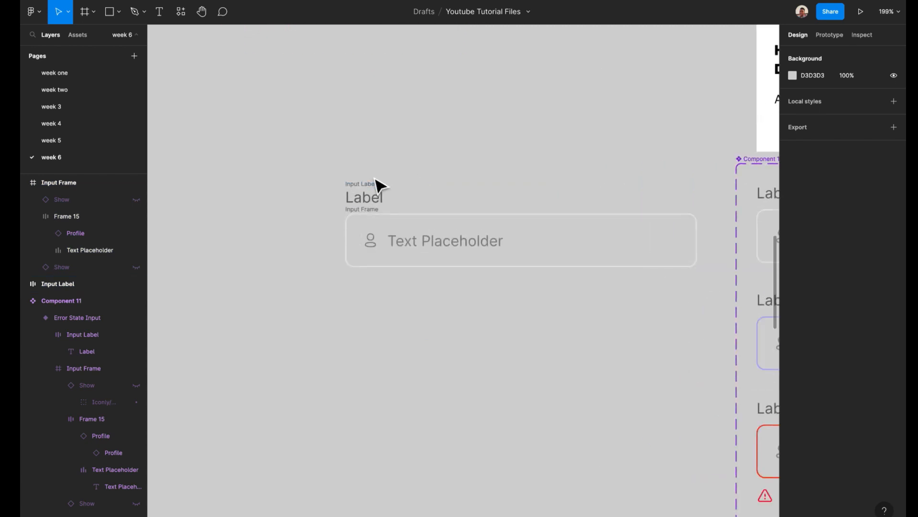
pyautogui.scroll(4, 375, 178)
pyautogui.hscroll(10, 481, 196)
pyautogui.hscroll(-4, 481, 196)
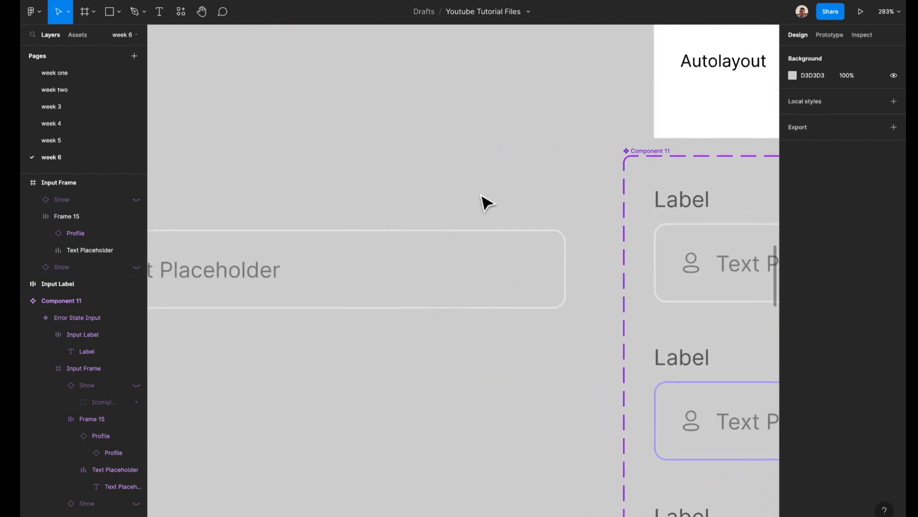
# Move the ungrouped Input Label away from the Input Frame, to about X -186, Y 628 on the empty canvas
pyautogui.hscroll(-6, 483, 199)
pyautogui.click(379, 176)
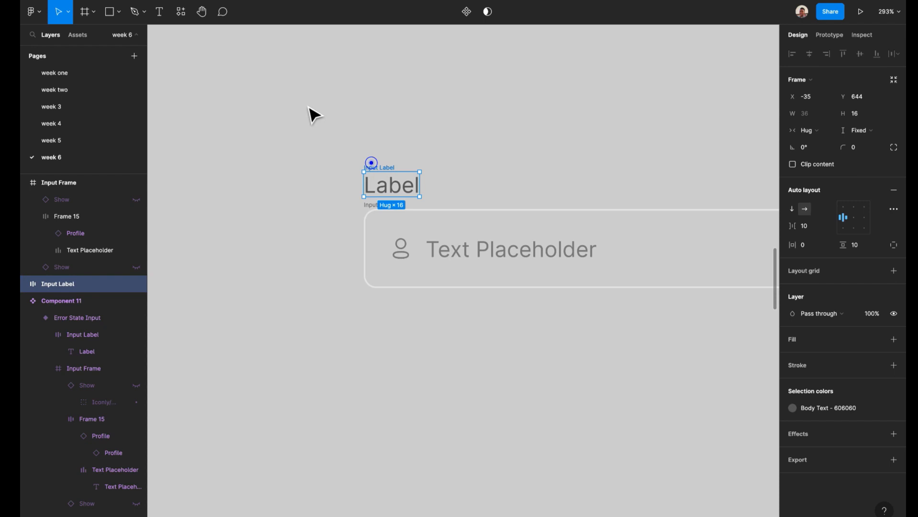
pyautogui.moveTo(372, 163); pyautogui.dragTo(308, 107)
pyautogui.scroll(3, 308, 108)
pyautogui.scroll(-2, 436, 265)
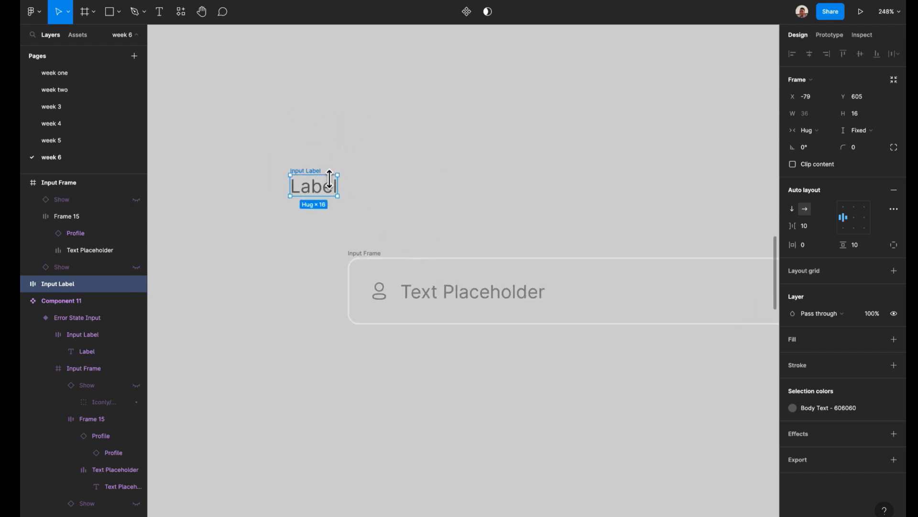
pyautogui.moveTo(319, 177); pyautogui.dragTo(180, 214)
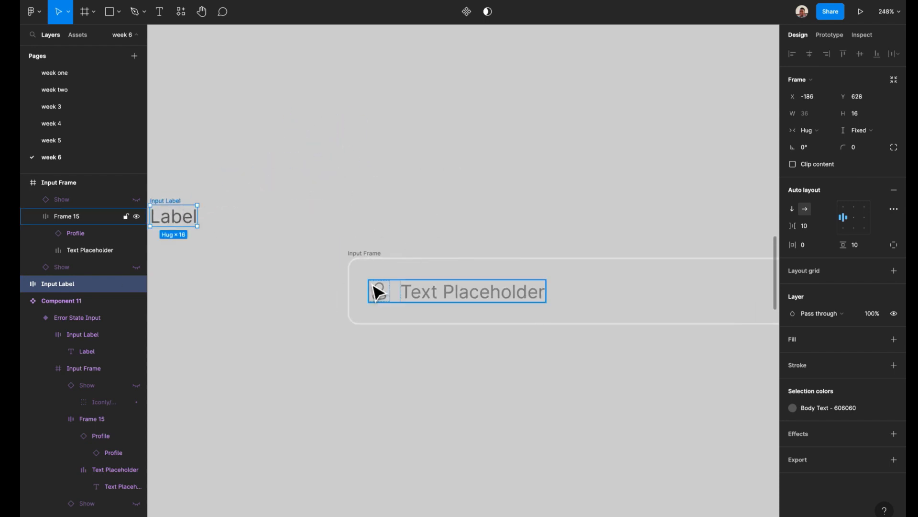
# Compare the separated Input Label and Input Frame with the intact variants in the Component 11 set
pyautogui.scroll(-2, 375, 287)
pyautogui.hscroll(4, 375, 287)
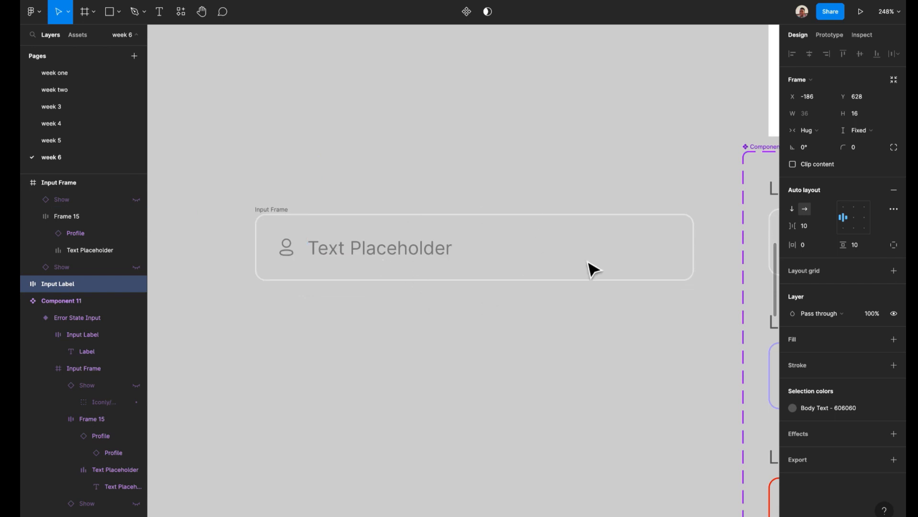
pyautogui.scroll(-3, 492, 322)
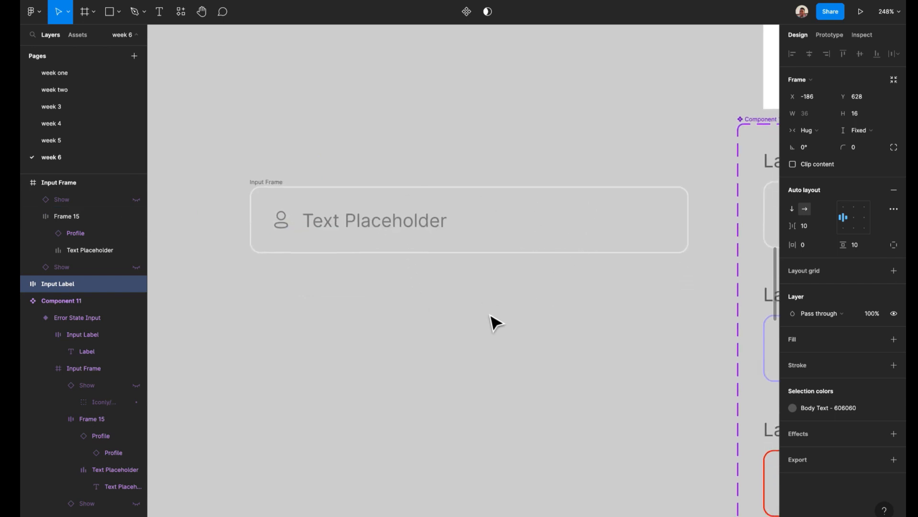
pyautogui.hscroll(2, 492, 322)
pyautogui.scroll(-1, 493, 322)
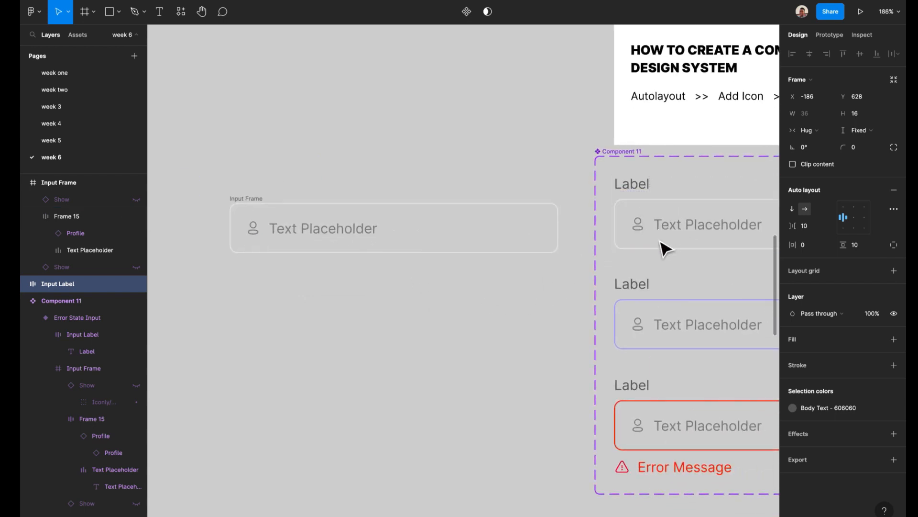
pyautogui.hscroll(-5, 467, 267)
pyautogui.hscroll(-1, 467, 267)
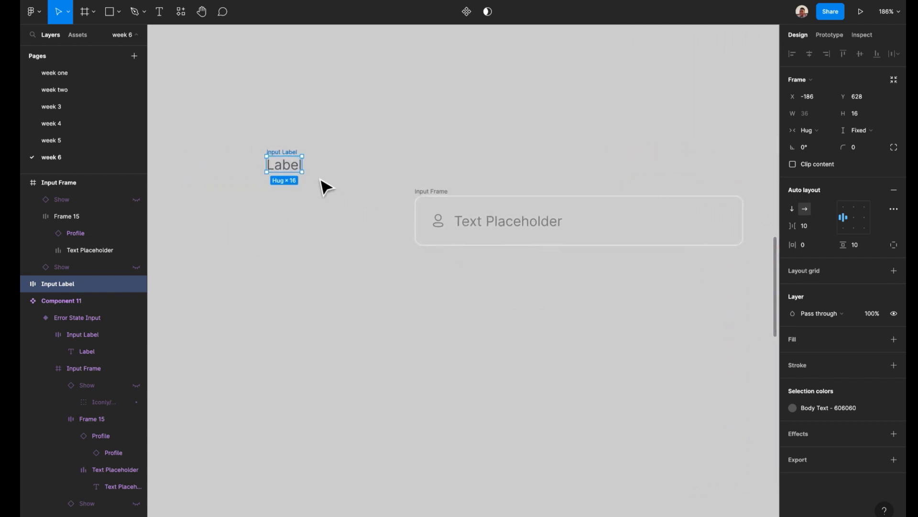
pyautogui.hscroll(4, 292, 180)
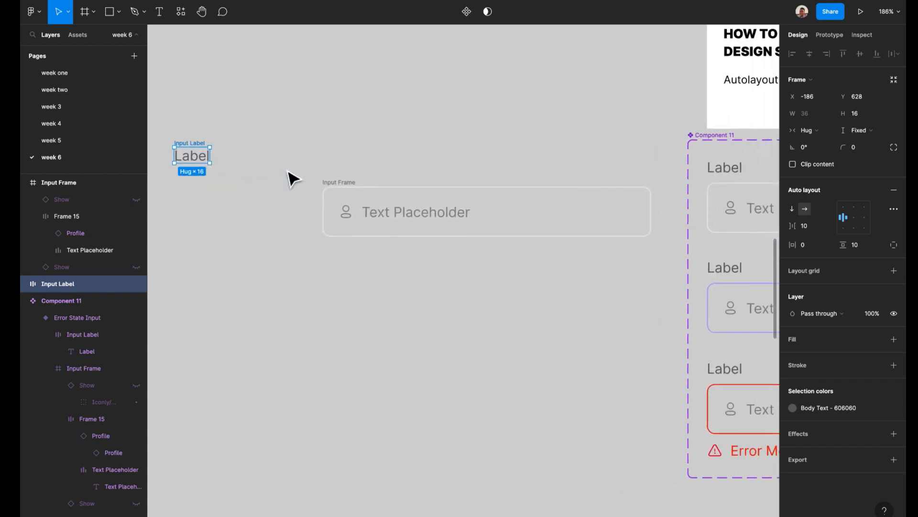
pyautogui.hscroll(-4, 293, 179)
pyautogui.scroll(5, 291, 179)
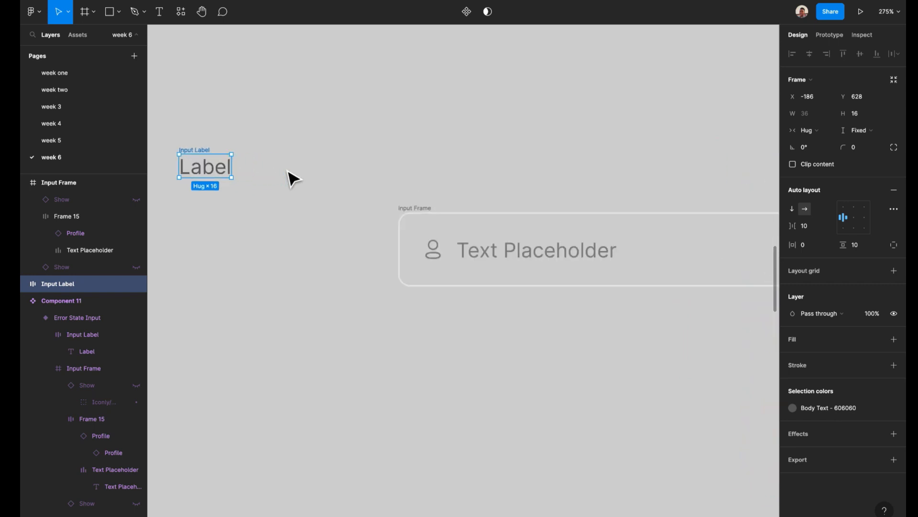
# Move Frame 15 with the icon and placeholder text out of the Input Frame to just above it, and select its Profile icon
pyautogui.click(297, 246)
pyautogui.click(297, 246)
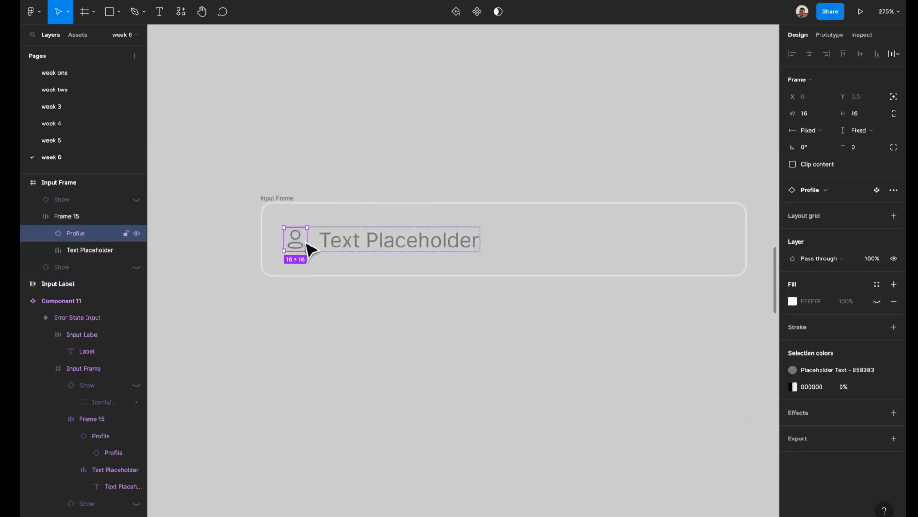
pyautogui.click(375, 242)
pyautogui.moveTo(375, 242); pyautogui.dragTo(390, 154)
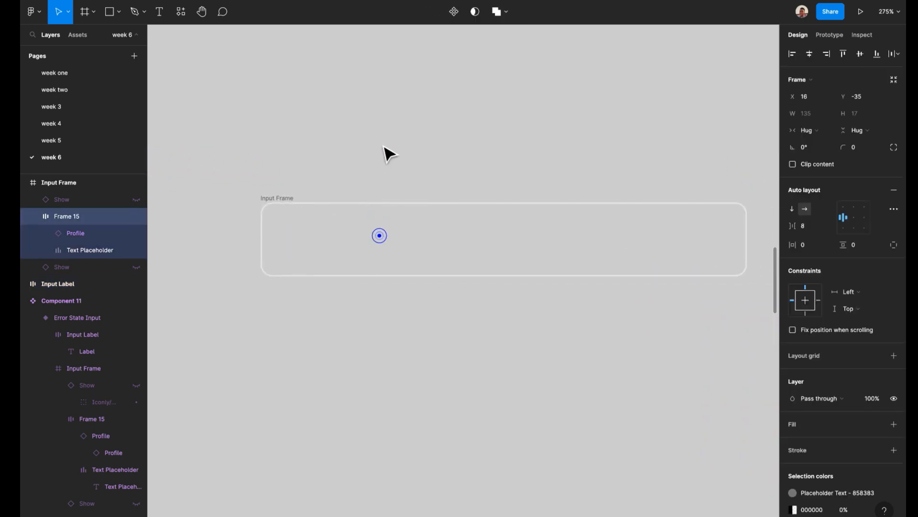
pyautogui.click(296, 145)
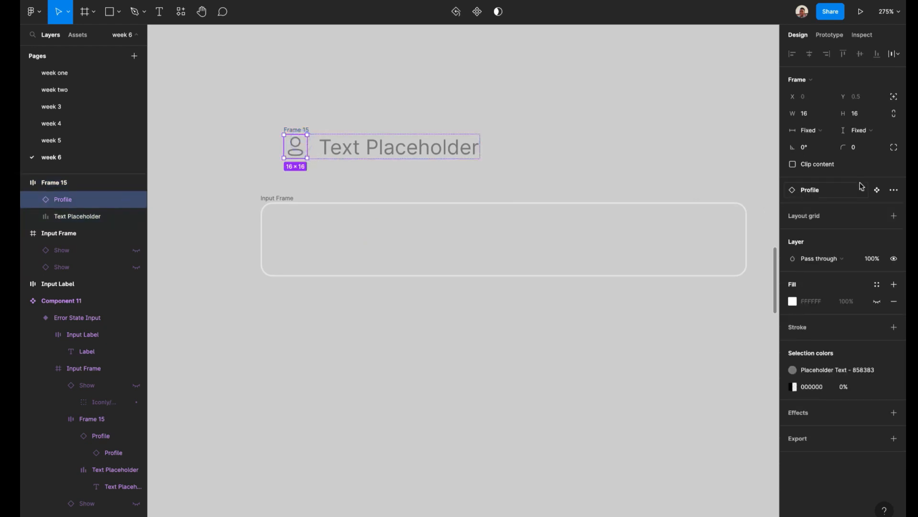
# Detach the Profile icon instance in Frame 15 and the Profile instance nested inside it
pyautogui.click(893, 191)
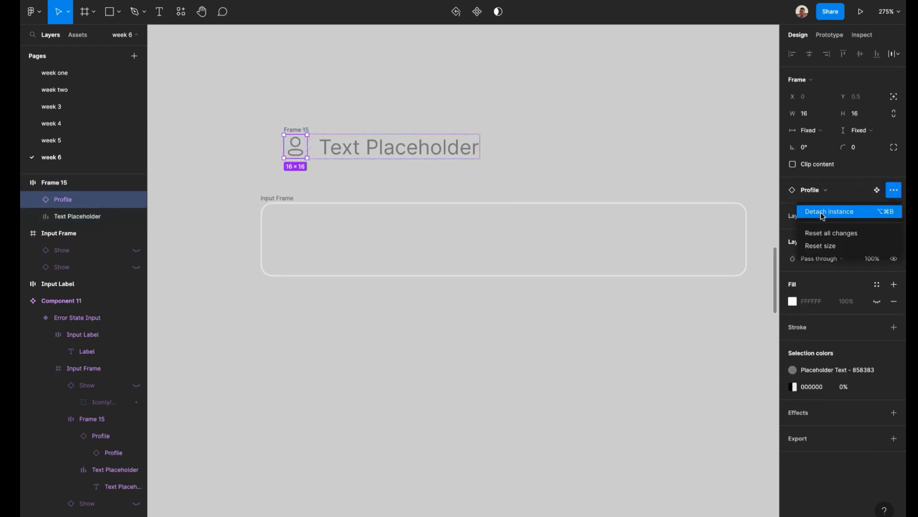
pyautogui.click(822, 216)
pyautogui.click(488, 128)
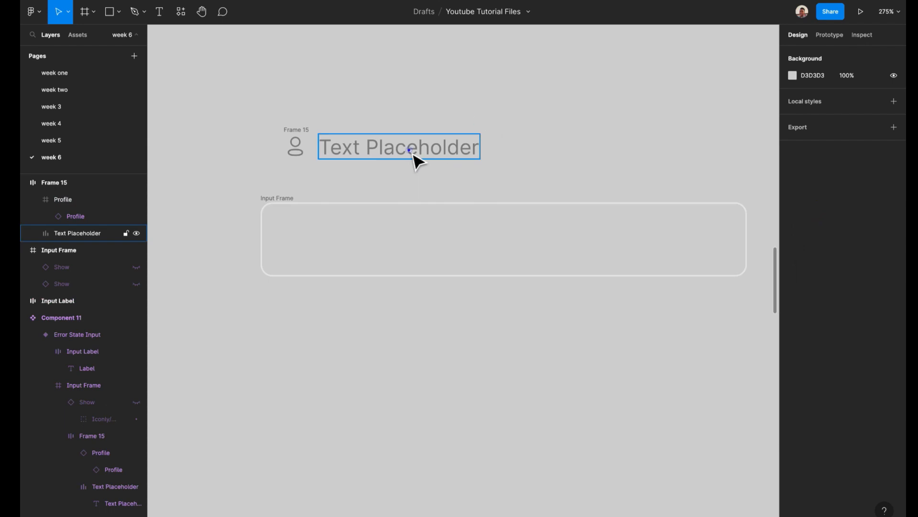
pyautogui.click(409, 149)
pyautogui.click(390, 102)
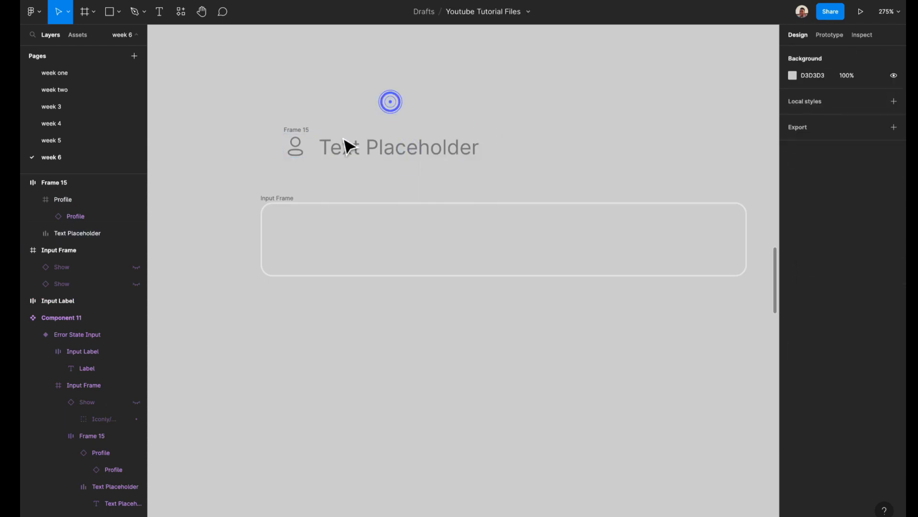
pyautogui.click(296, 127)
pyautogui.click(76, 216)
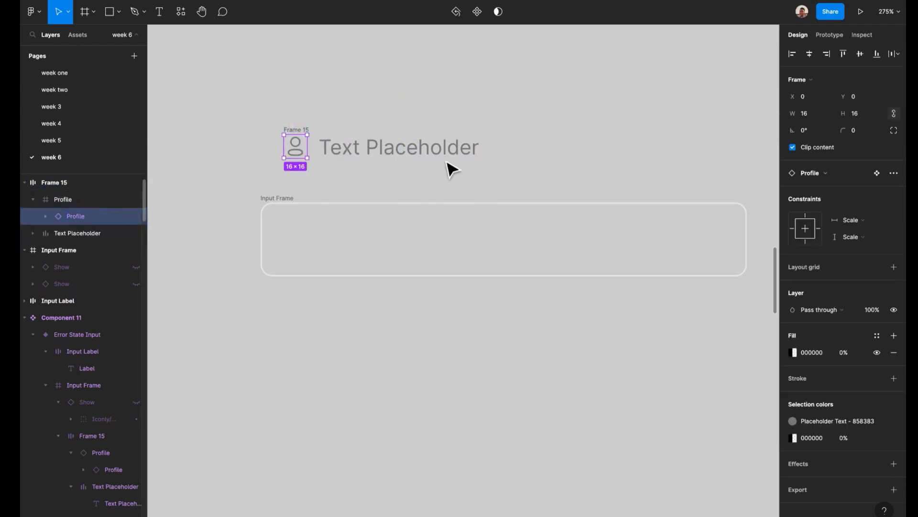
pyautogui.click(893, 173)
pyautogui.click(844, 193)
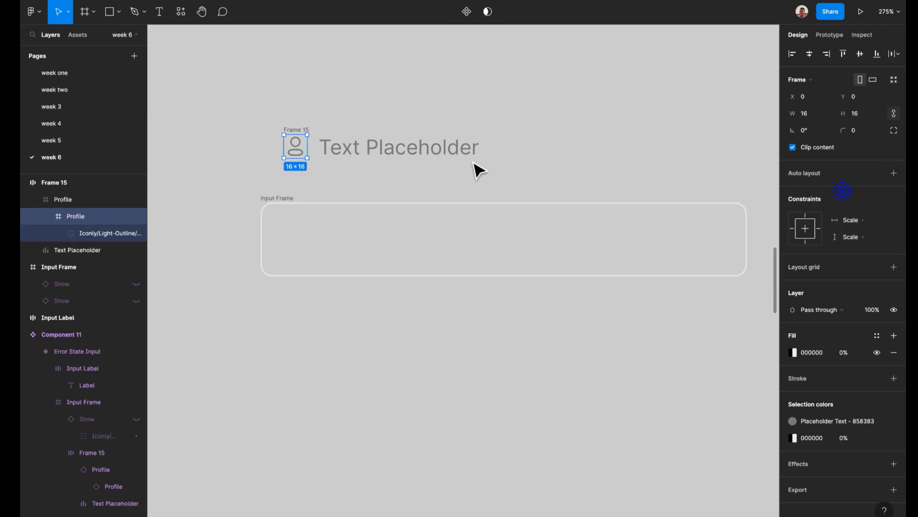
pyautogui.click(435, 95)
# Place Frame 15 inside the Input Frame and make the frame's first hidden Show icon visible
pyautogui.moveTo(304, 137); pyautogui.dragTo(304, 233)
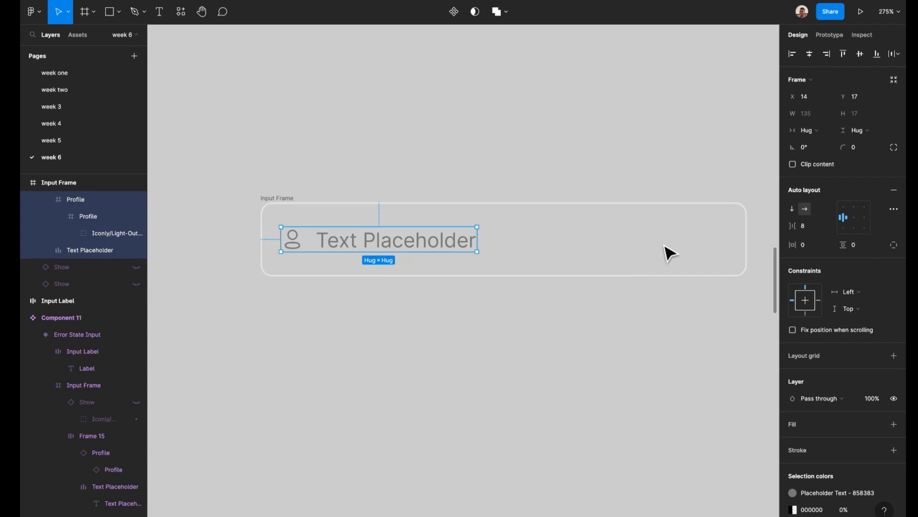
pyautogui.click(92, 267)
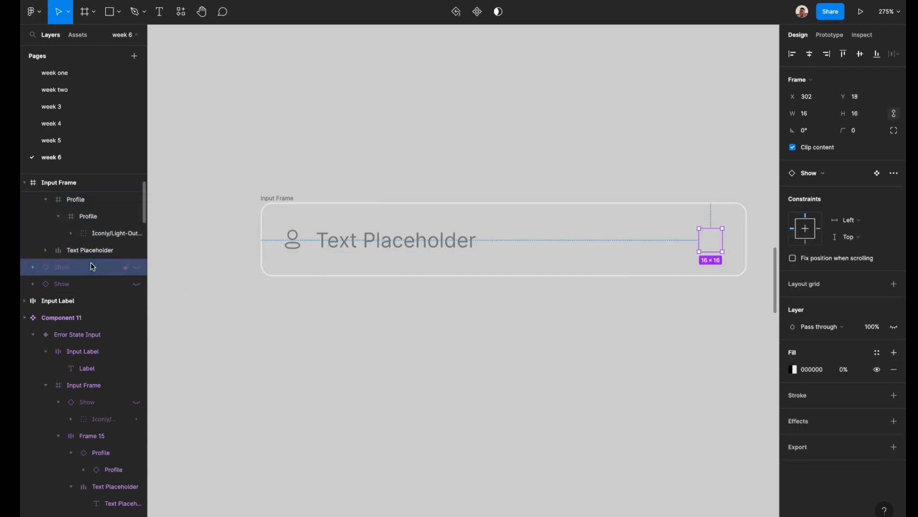
pyautogui.click(138, 270)
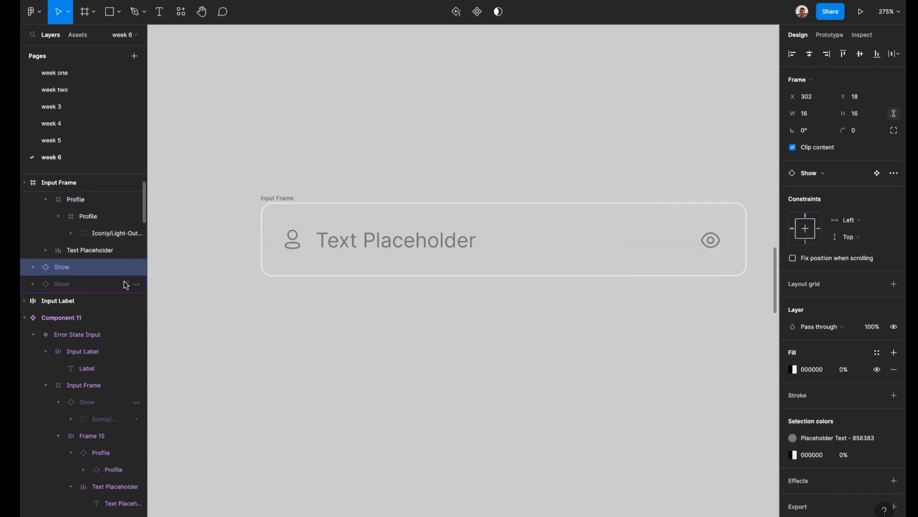
# Delete the second, still hidden Show icon from the Input Frame
pyautogui.click(137, 284)
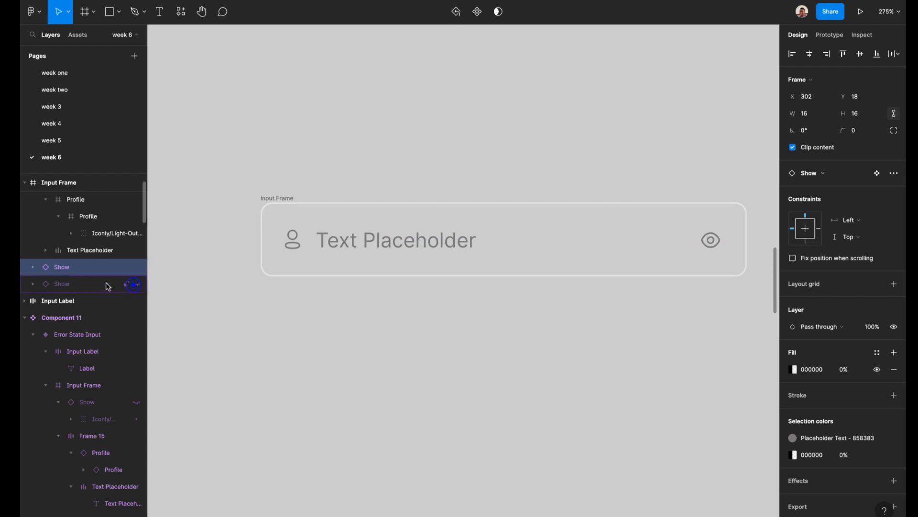
pyautogui.click(82, 285)
pyautogui.press('Delete')
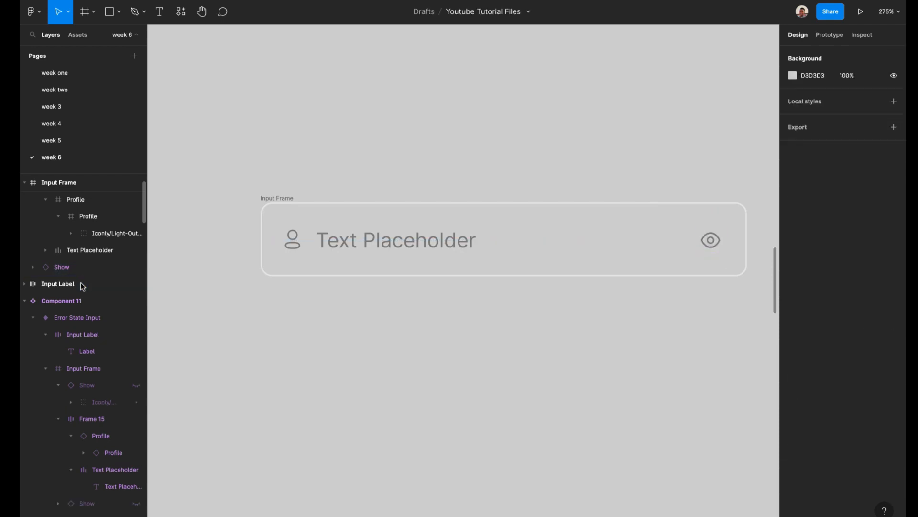
pyautogui.click(85, 249)
pyautogui.click(82, 266)
pyautogui.click(371, 263)
# Compare the assembled Input Frame with the separate Input Label and the Component 11 variants beside it
pyautogui.scroll(-2, 370, 264)
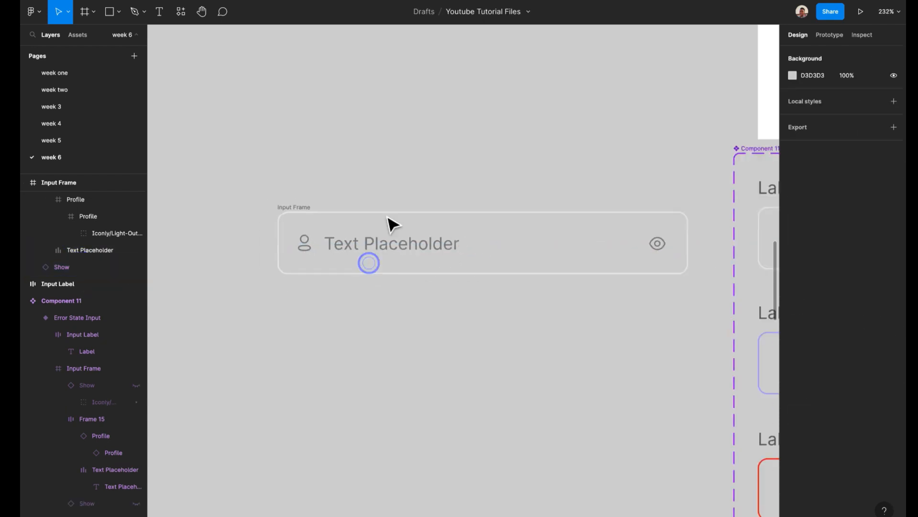
pyautogui.hscroll(-2, 385, 264)
pyautogui.hscroll(-2, 388, 272)
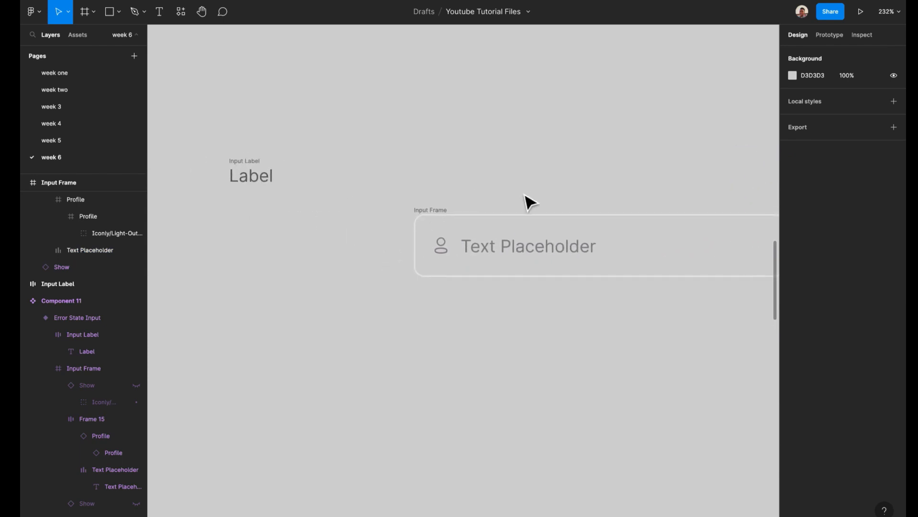
pyautogui.hscroll(3, 529, 202)
pyautogui.hscroll(4, 521, 313)
pyautogui.click(243, 219)
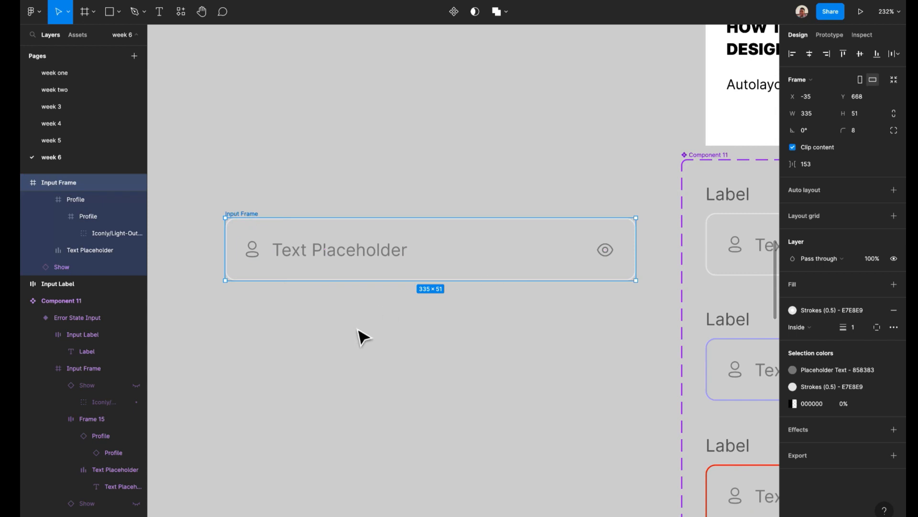
pyautogui.scroll(2, 287, 229)
pyautogui.hscroll(5, 526, 201)
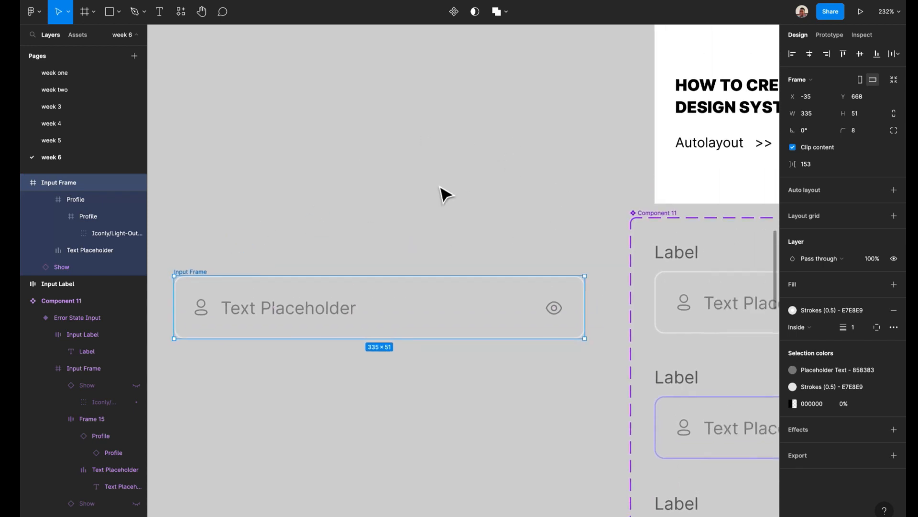
pyautogui.hscroll(-5, 527, 242)
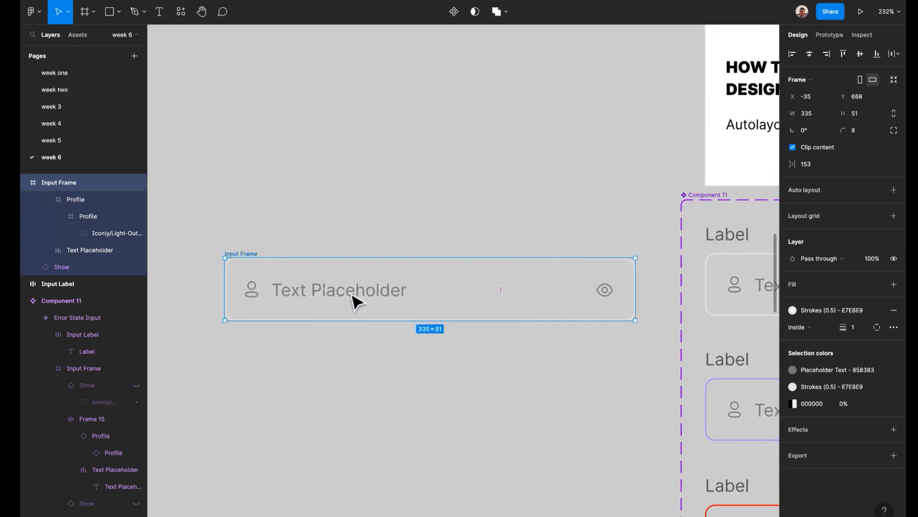
pyautogui.click(376, 221)
pyautogui.hscroll(-6, 383, 225)
pyautogui.scroll(-1, 382, 225)
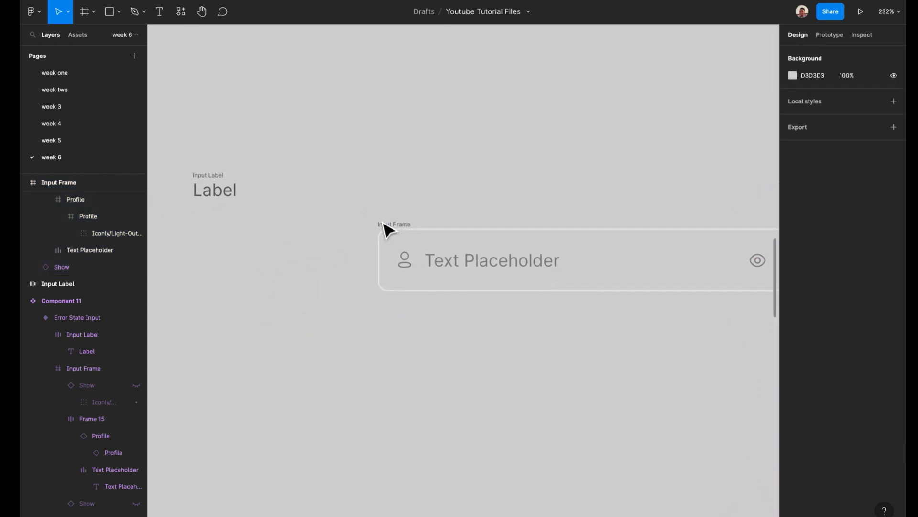
# Duplicate the Input Frame and place the copy directly below the original at Y 756
pyautogui.click(386, 226)
pyautogui.hscroll(3, 392, 229)
pyautogui.moveTo(338, 221); pyautogui.dragTo(318, 301)
pyautogui.scroll(-3, 287, 254)
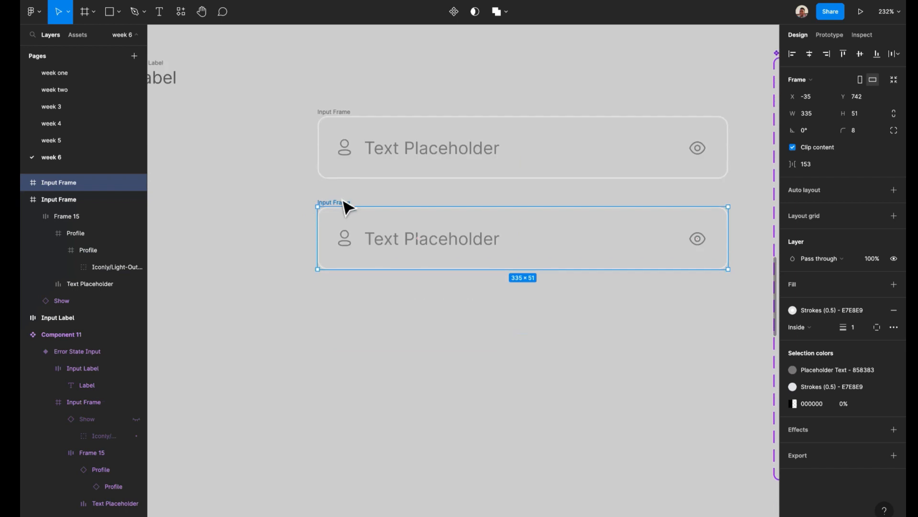
pyautogui.moveTo(341, 209); pyautogui.dragTo(340, 224)
# Move the Input Label onto the lower Input Frame's top border at X -16, Y 748 and bring it to the front
pyautogui.hscroll(-3, 254, 105)
pyautogui.scroll(1, 254, 104)
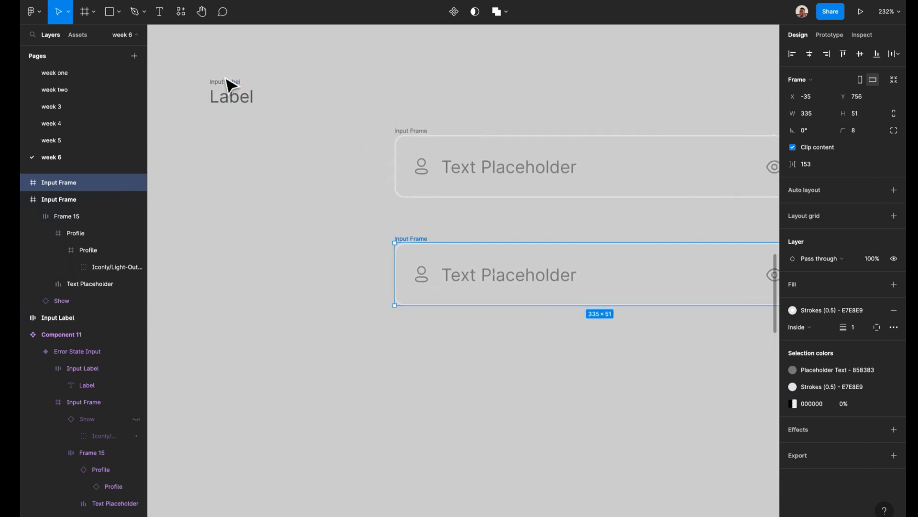
pyautogui.moveTo(231, 89); pyautogui.dragTo(437, 232)
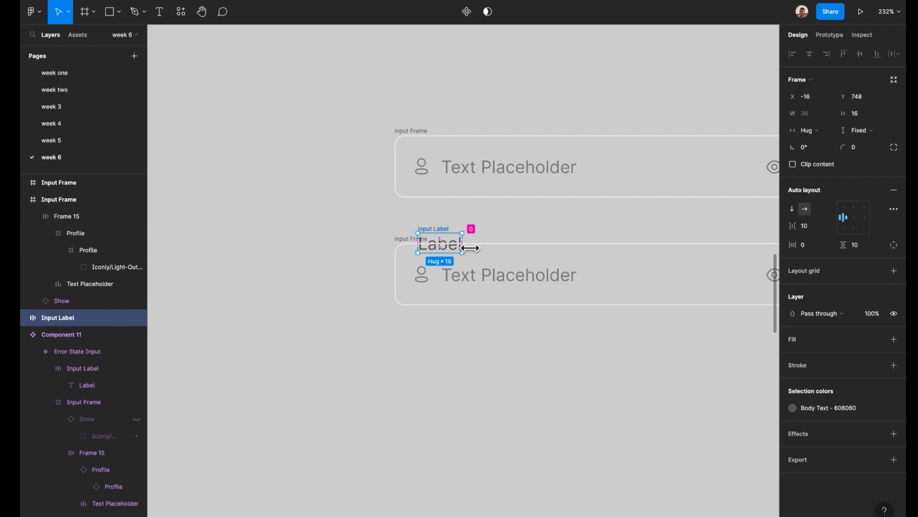
pyautogui.scroll(5, 474, 233)
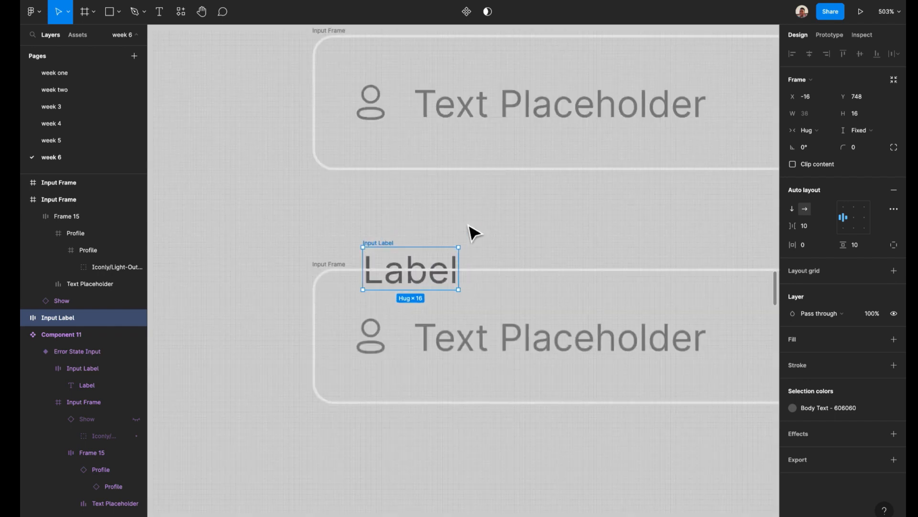
pyautogui.rightClick(420, 281)
pyautogui.click(474, 264)
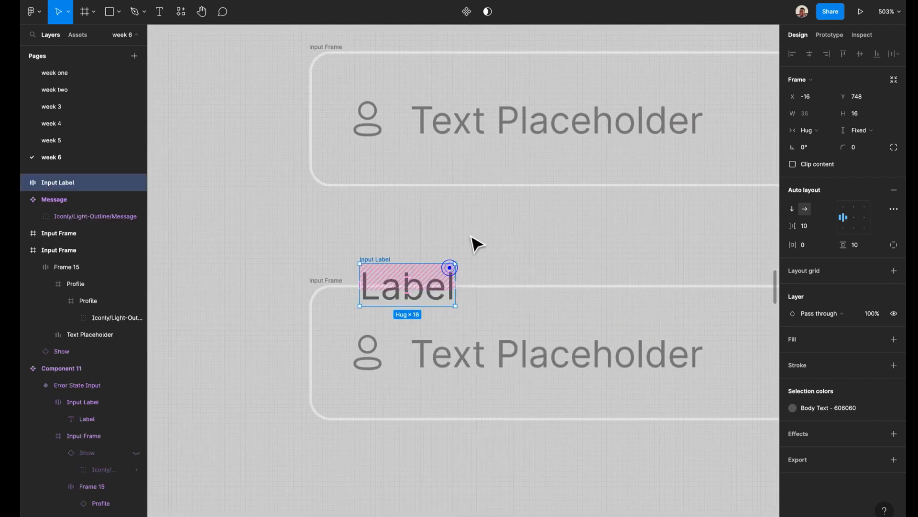
pyautogui.click(475, 241)
# Examine the size, padding and fill of the Text label frame in the Material Error variant of Component 6
pyautogui.scroll(15, 475, 239)
pyautogui.hscroll(8, 475, 239)
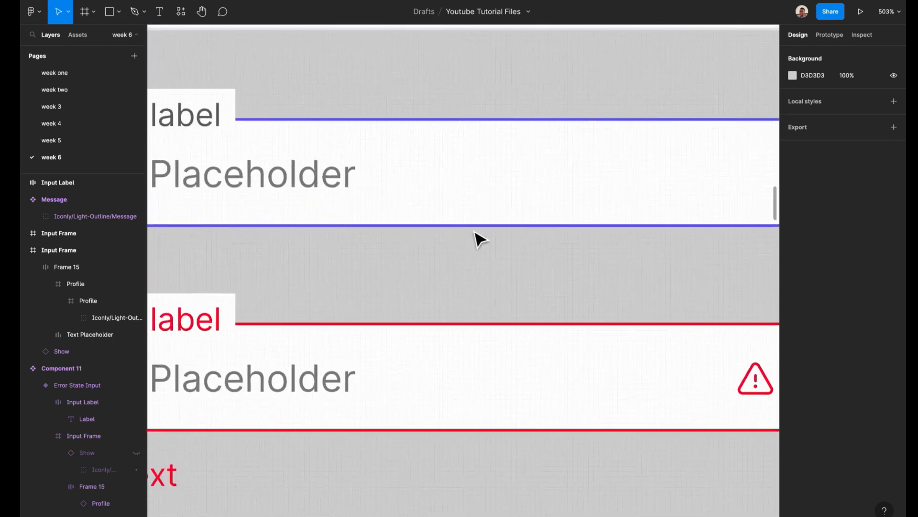
pyautogui.hscroll(-5, 478, 237)
pyautogui.click(265, 301)
pyautogui.click(266, 317)
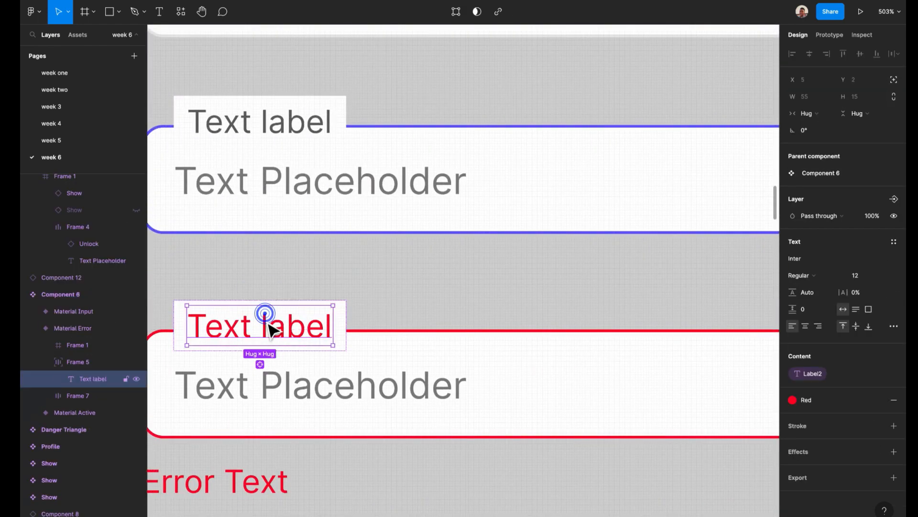
pyautogui.click(345, 307)
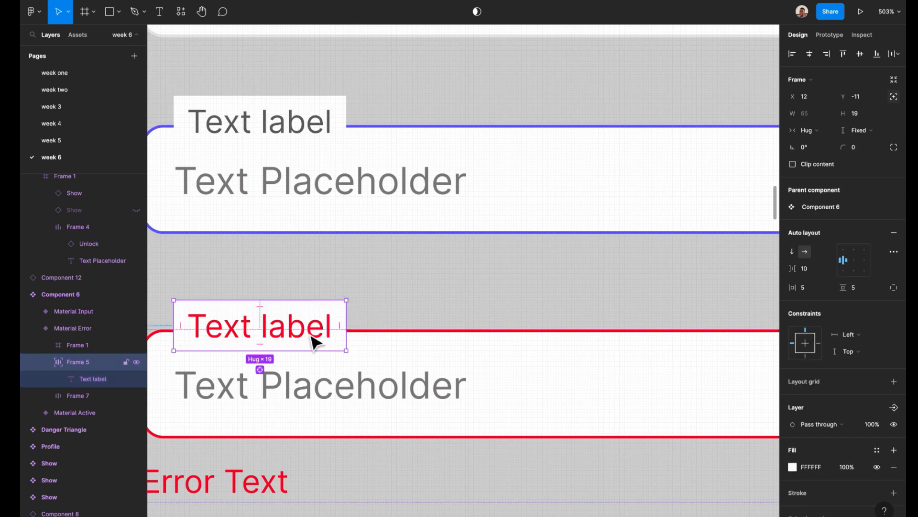
pyautogui.scroll(-2, 355, 323)
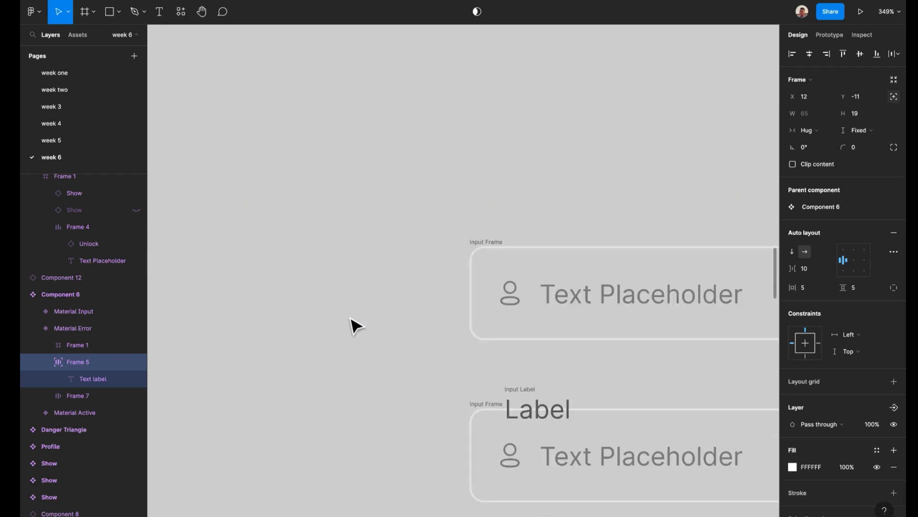
pyautogui.scroll(3, 350, 318)
pyautogui.hscroll(2, 350, 318)
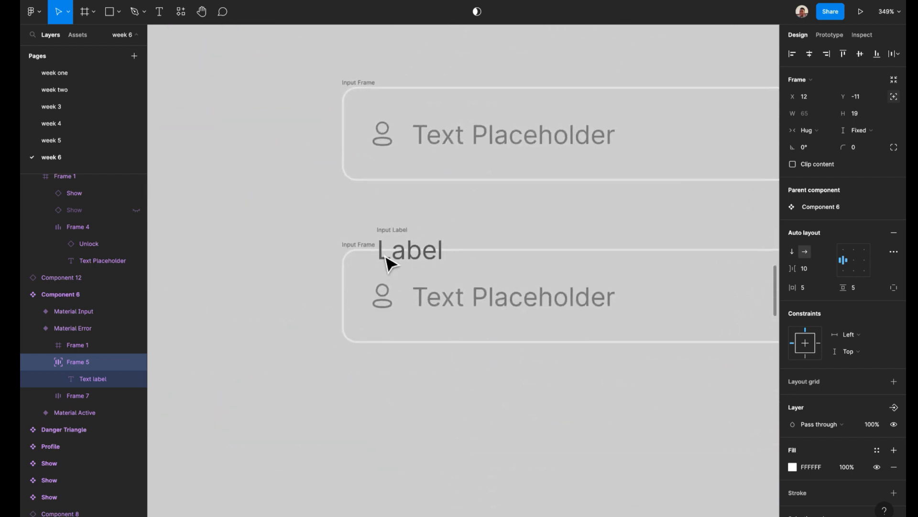
# Widen the Input Label frame to 55 and centre its content with auto layout alignment
pyautogui.click(359, 244)
pyautogui.click(390, 222)
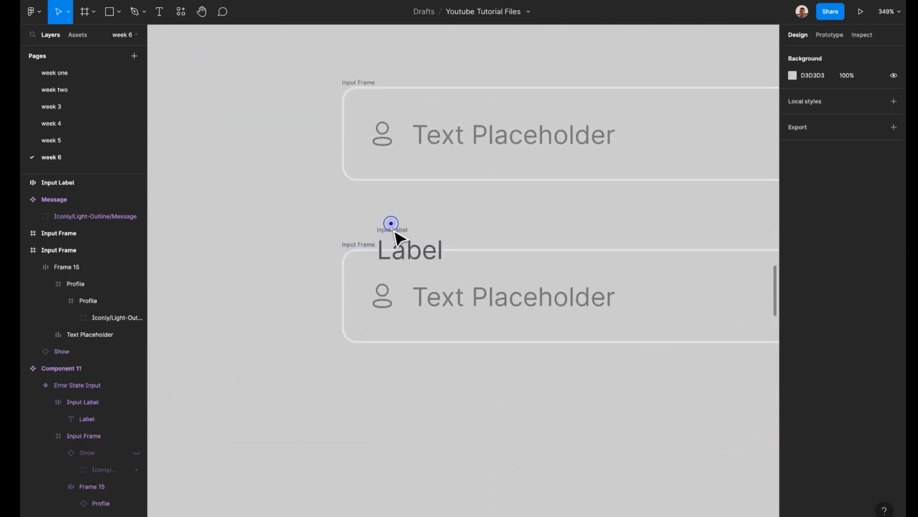
pyautogui.click(391, 228)
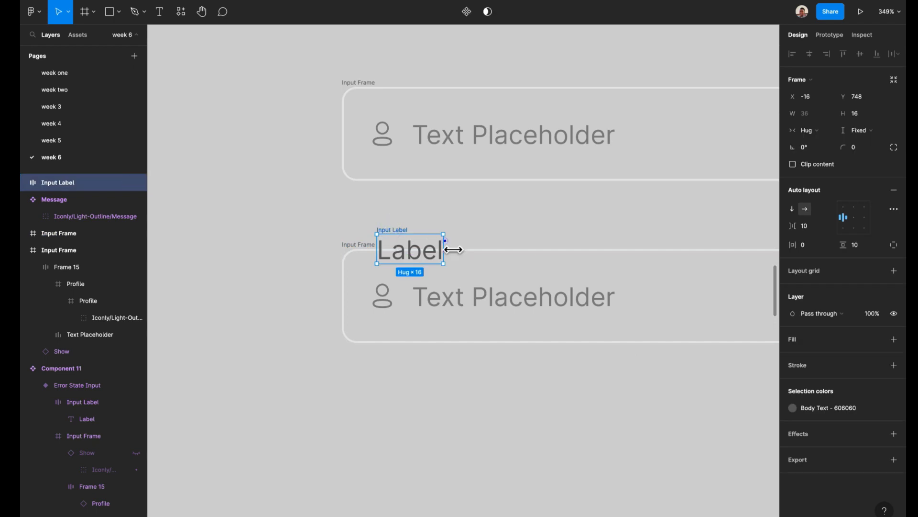
pyautogui.click(854, 222)
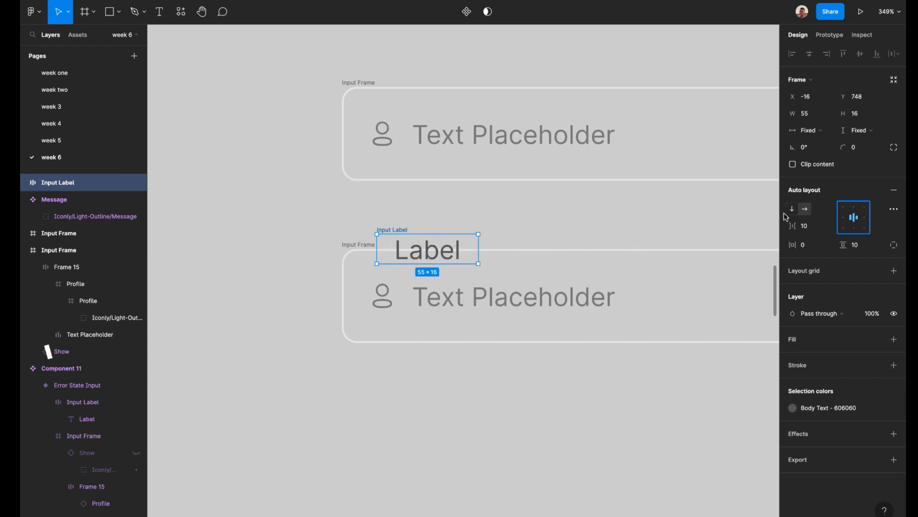
# Add a white FFFFFF fill at 100% to the Input Label frame
pyautogui.click(792, 339)
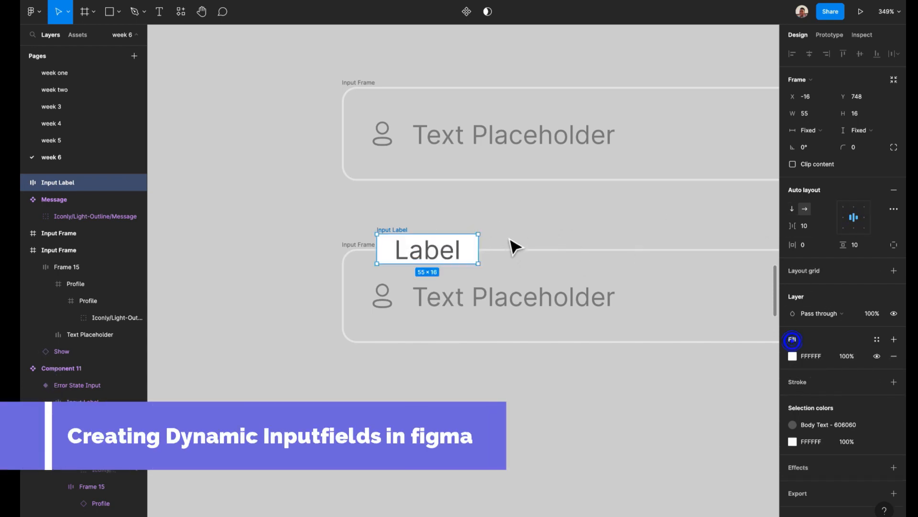
pyautogui.click(493, 220)
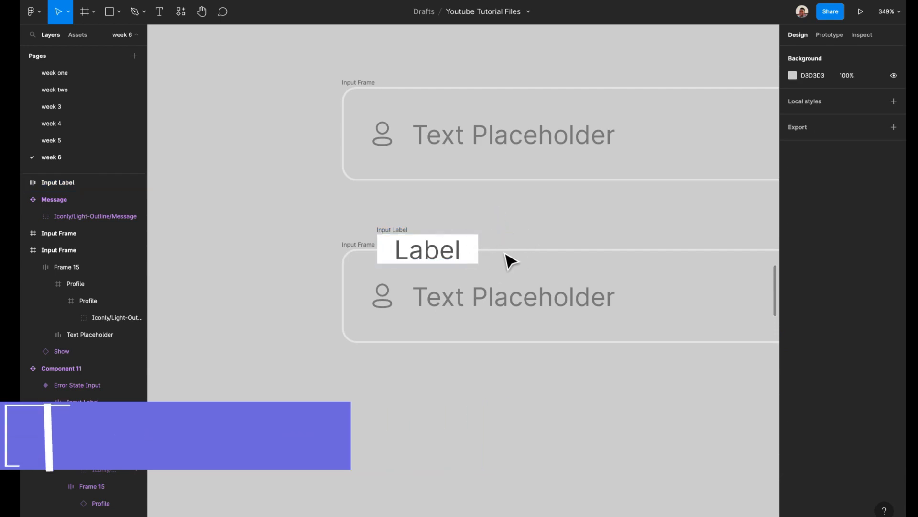
pyautogui.scroll(3, 492, 262)
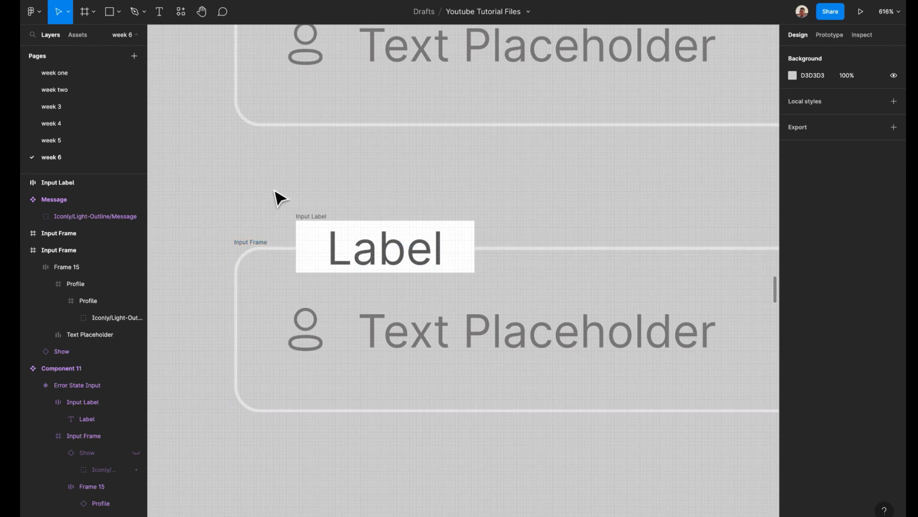
# Combine the Input Label and the lower Input Frame into one vertical auto layout frame, and select the label frame inside it
pyautogui.scroll(-2, 275, 196)
pyautogui.moveTo(238, 197); pyautogui.dragTo(765, 349)
pyautogui.scroll(-2, 763, 344)
pyautogui.click(455, 225)
pyautogui.click(357, 245)
pyautogui.keyDown('shift'); pyautogui.click(318, 256); pyautogui.keyUp('shift')
pyautogui.hotkey('shift', 'a')
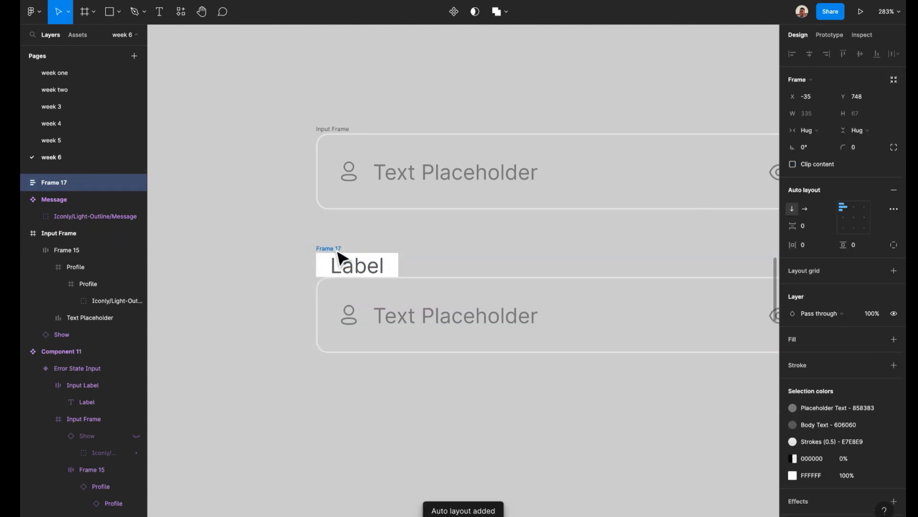
pyautogui.click(336, 252)
pyautogui.click(432, 261)
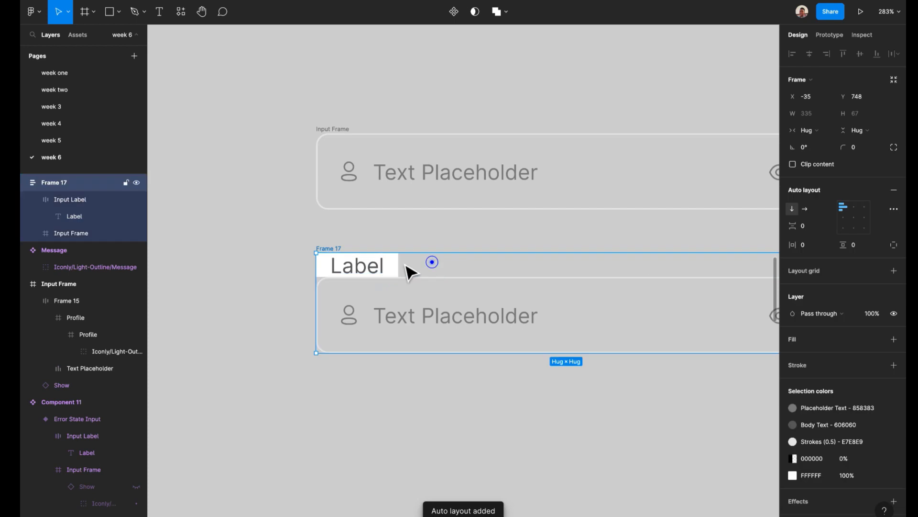
pyautogui.click(396, 271)
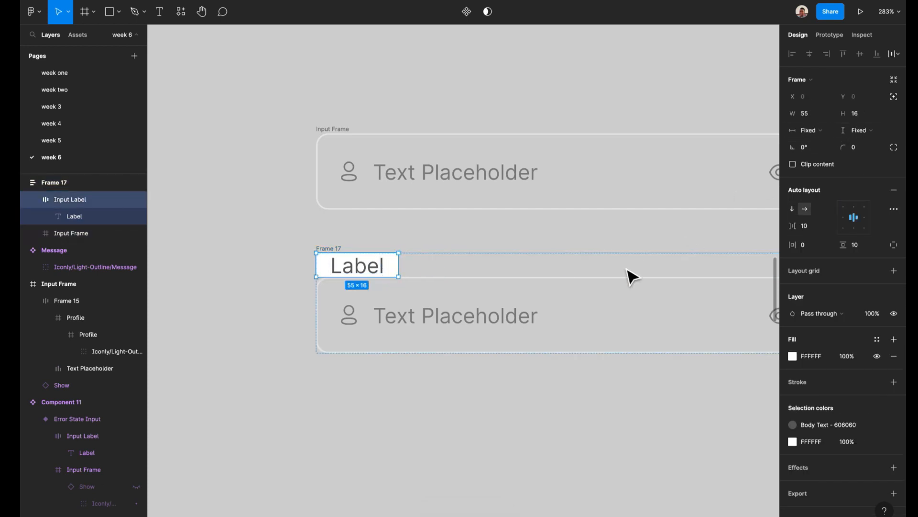
# Set the Input Label frame inside Frame 17 to absolute position
pyautogui.click(551, 274)
pyautogui.click(370, 267)
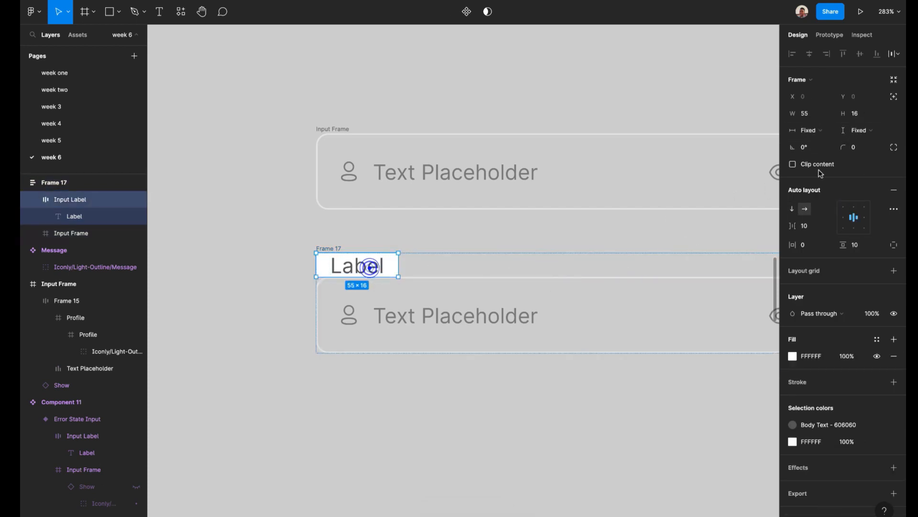
pyautogui.click(894, 98)
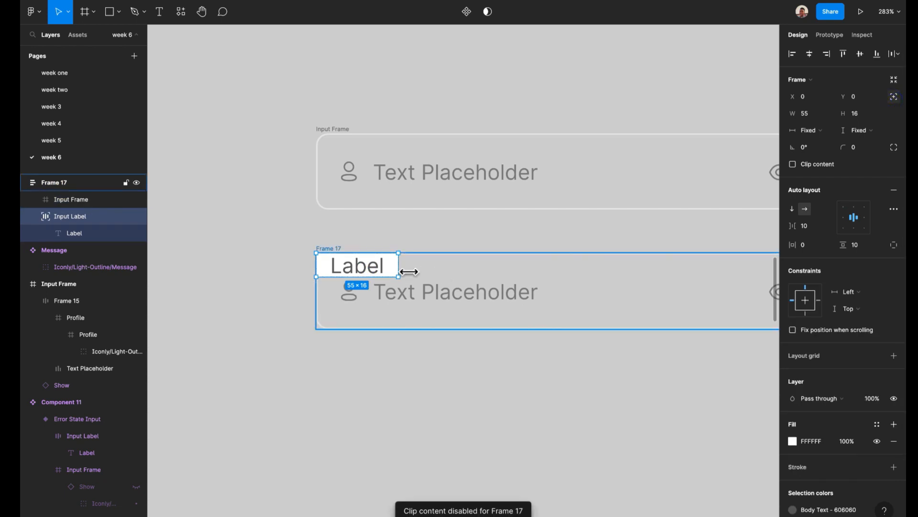
# Place the Input Label over the frame's top border at X 14, Y -10
pyautogui.moveTo(389, 269); pyautogui.dragTo(413, 257)
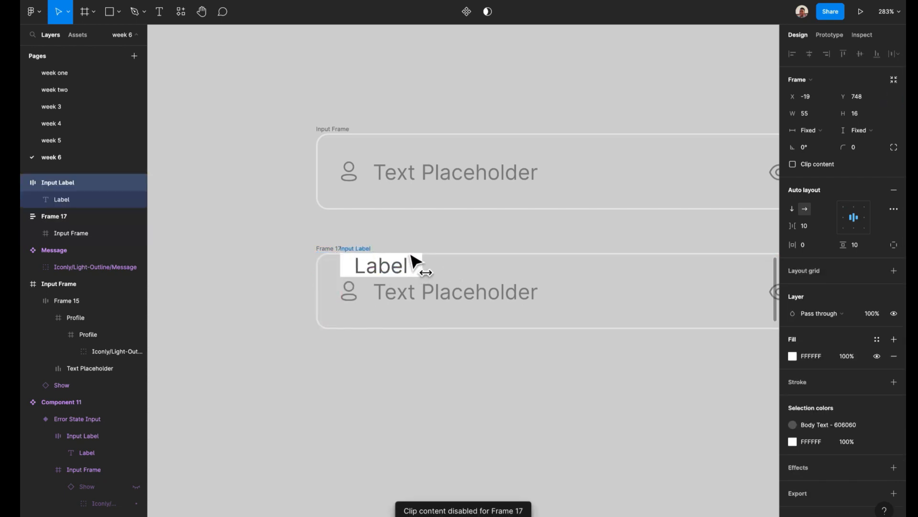
pyautogui.hotkey('ctrl', 'z')
pyautogui.hotkey('shift', 'Up')
pyautogui.hotkey('shift', 'Right')
pyautogui.hotkey('shift', 'Right')
pyautogui.hotkey('shift', 'Left')
pyautogui.scroll(5, 385, 269)
pyautogui.moveTo(381, 232); pyautogui.dragTo(400, 234)
pyautogui.scroll(-3, 396, 330)
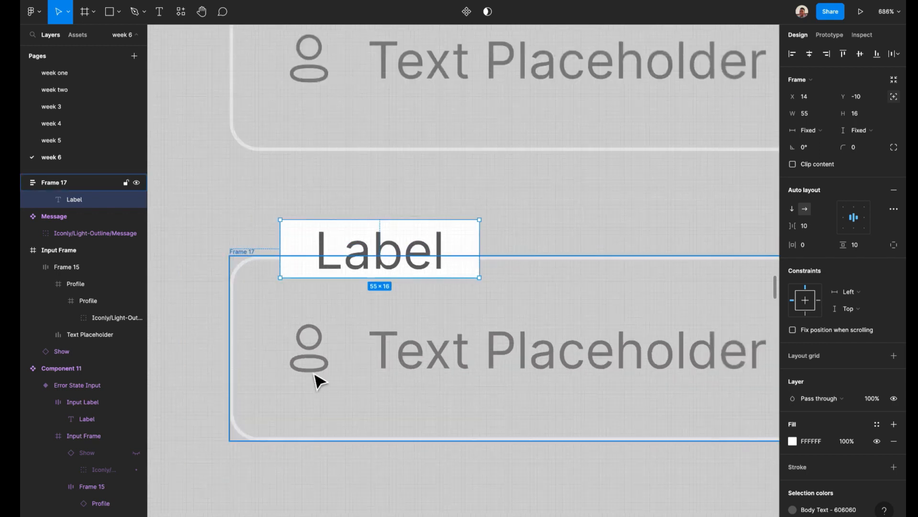
pyautogui.scroll(-3, 359, 343)
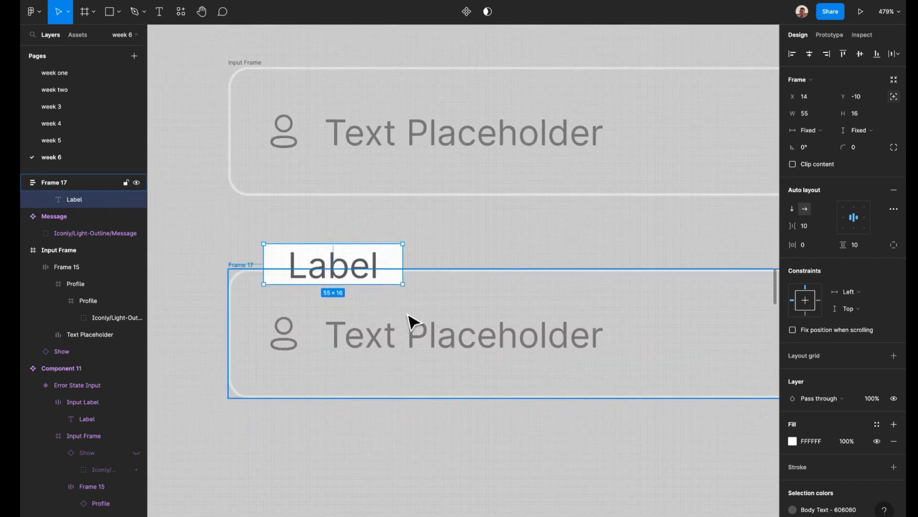
# Delete the Profile icon beside the text placeholder in Frame 17
pyautogui.doubleClick(319, 345)
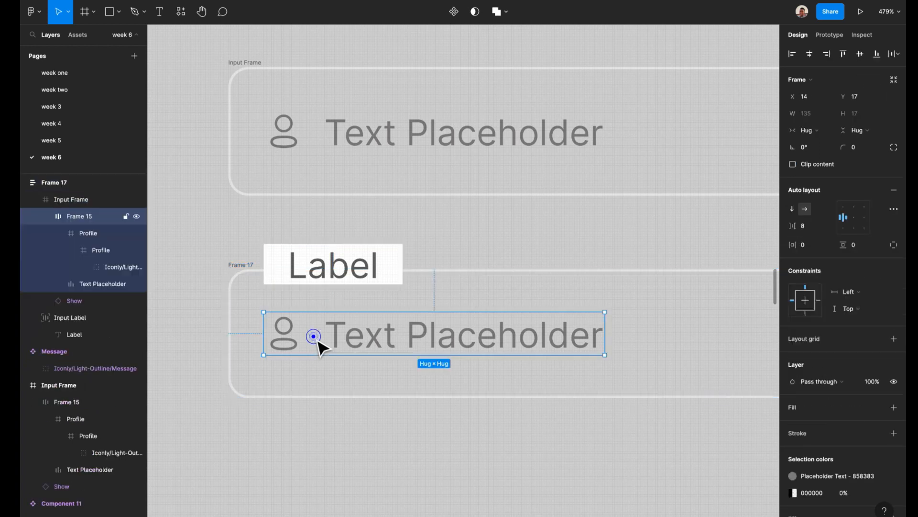
pyautogui.click(339, 329)
pyautogui.click(289, 345)
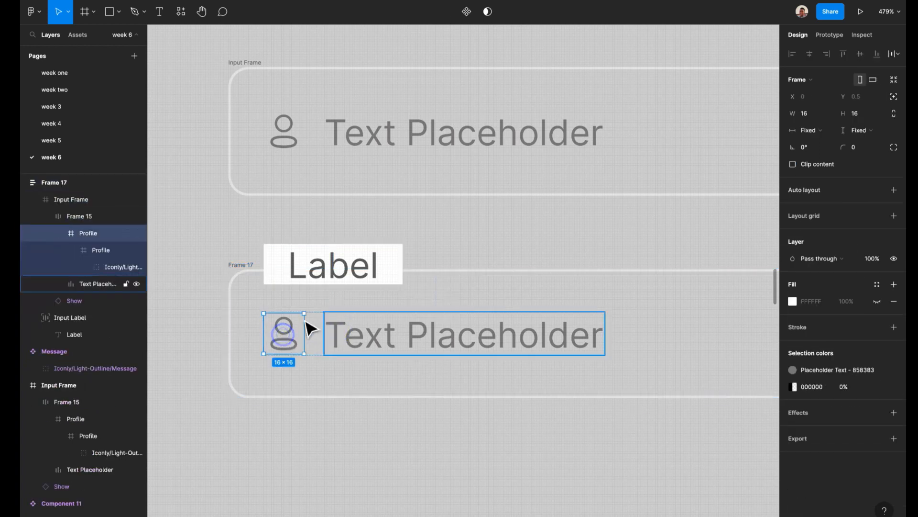
pyautogui.scroll(5, 373, 328)
pyautogui.hscroll(1, 374, 328)
pyautogui.scroll(-3, 371, 327)
pyautogui.scroll(5, 371, 328)
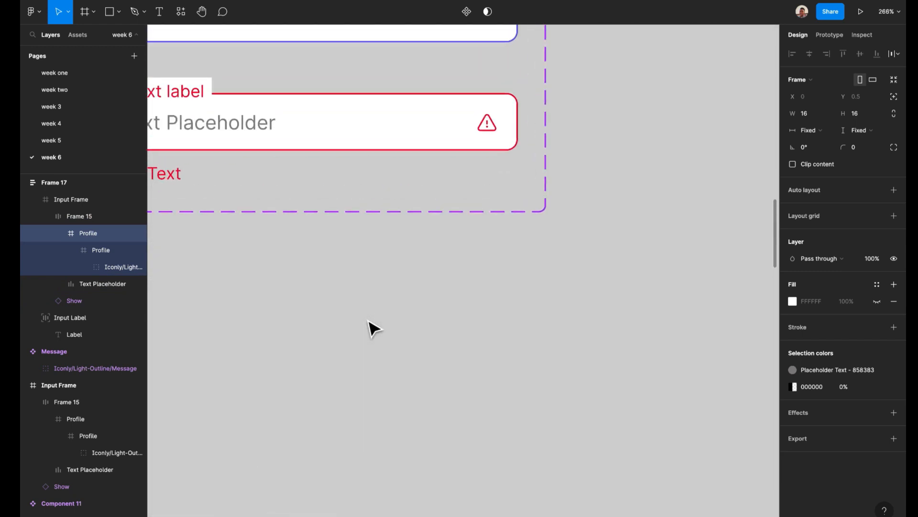
pyautogui.hscroll(-3, 371, 327)
pyautogui.scroll(4, 386, 153)
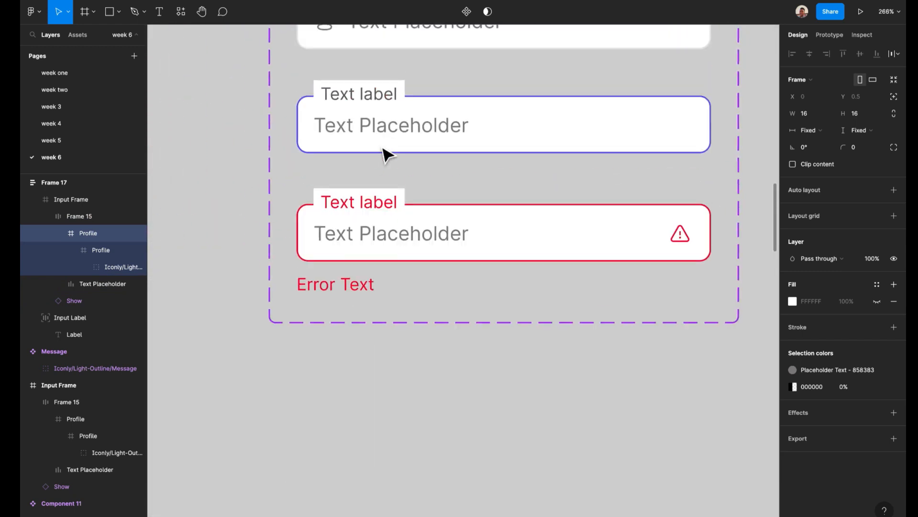
pyautogui.scroll(-7, 392, 244)
pyautogui.scroll(-10, 401, 256)
pyautogui.hscroll(3, 297, 424)
pyautogui.scroll(5, 297, 423)
pyautogui.scroll(4, 360, 287)
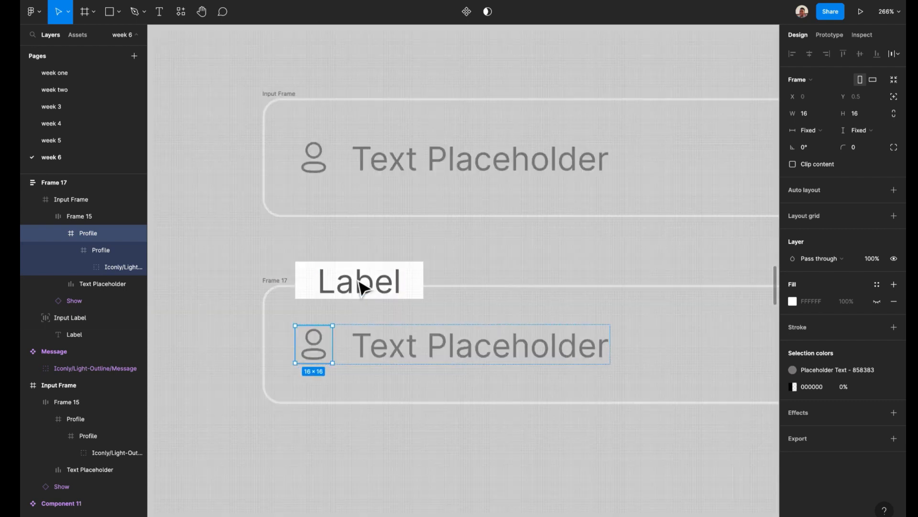
pyautogui.press('Delete')
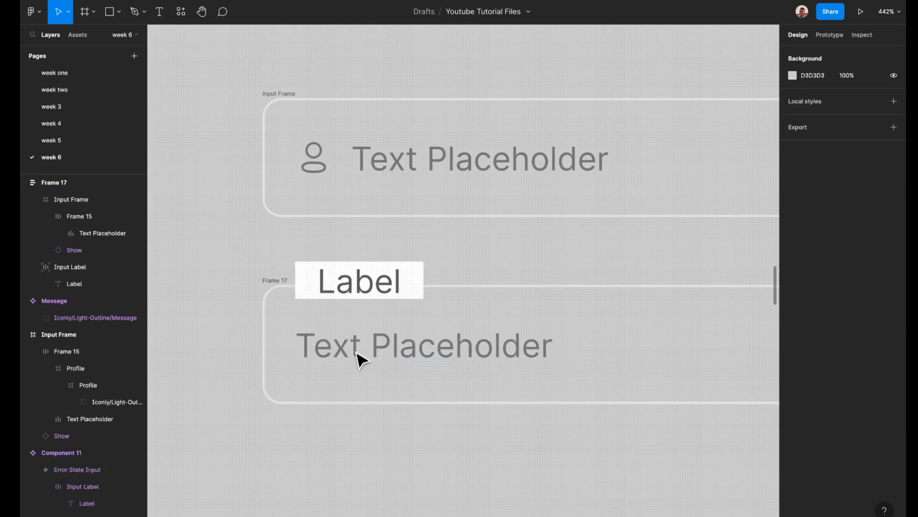
# Compare the label and placeholder layout of Frame 17 with the Component 6 error variant
pyautogui.scroll(-10, 391, 298)
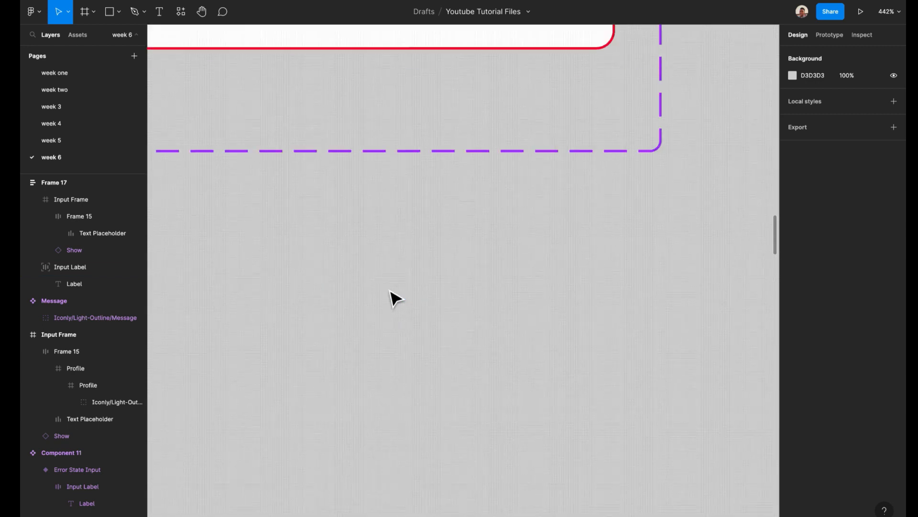
pyautogui.scroll(6, 390, 297)
pyautogui.scroll(-10, 345, 240)
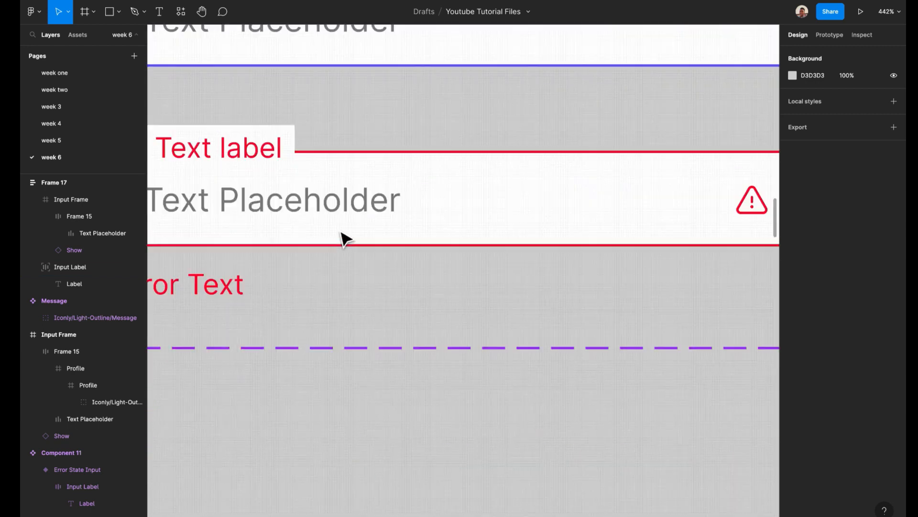
pyautogui.hscroll(3, 439, 373)
pyautogui.click(432, 350)
pyautogui.doubleClick(429, 344)
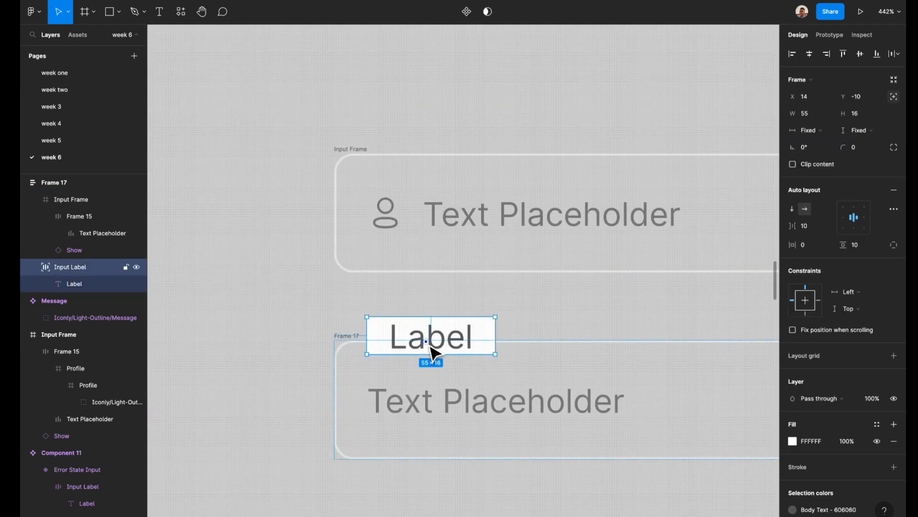
pyautogui.click(488, 337)
pyautogui.click(534, 289)
pyautogui.scroll(-1, 536, 290)
pyautogui.scroll(-1, 478, 326)
pyautogui.scroll(-5, 406, 354)
pyautogui.scroll(-3, 394, 362)
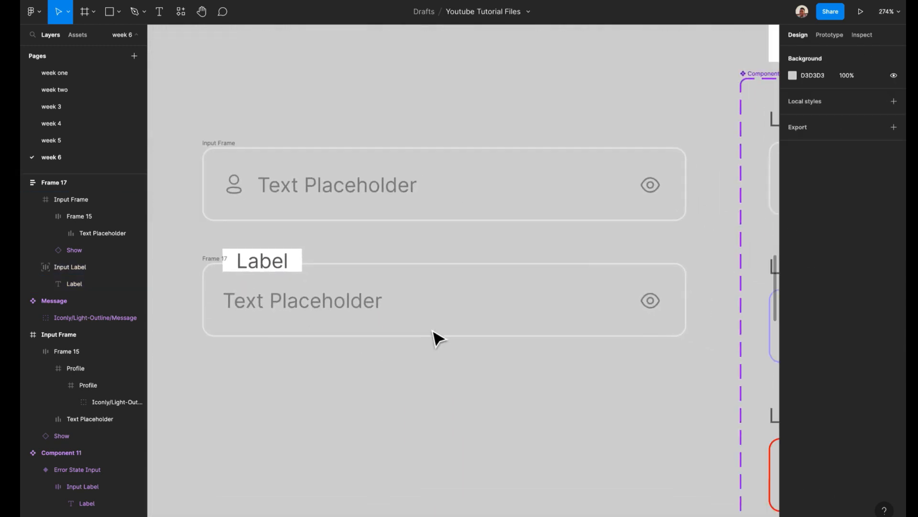
pyautogui.doubleClick(354, 306)
pyautogui.click(357, 375)
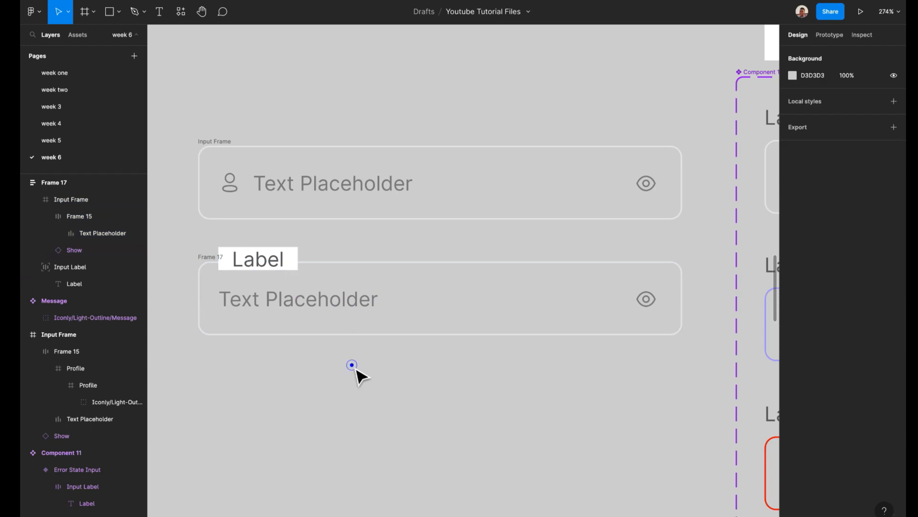
pyautogui.scroll(2, 359, 375)
pyautogui.hscroll(-2, 359, 375)
pyautogui.scroll(-2, 315, 316)
# Duplicate Frame 17 directly below the original at X -35, Y 816
pyautogui.click(252, 254)
pyautogui.click(250, 254)
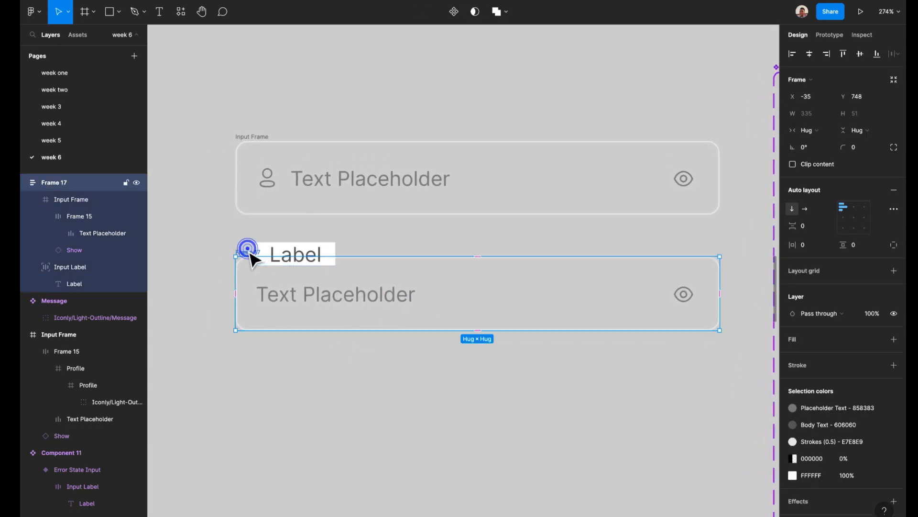
pyautogui.hscroll(12, 252, 258)
pyautogui.scroll(12, 252, 258)
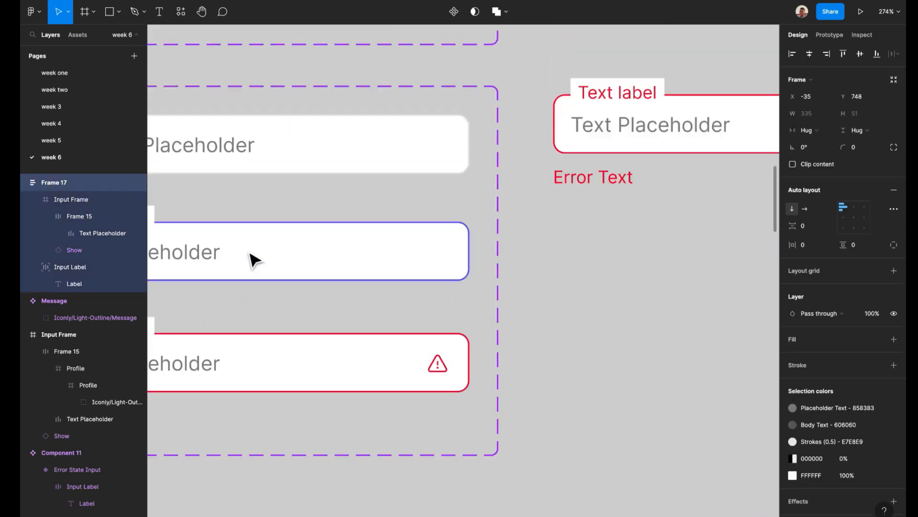
pyautogui.hscroll(-4, 252, 258)
pyautogui.scroll(-3, 252, 258)
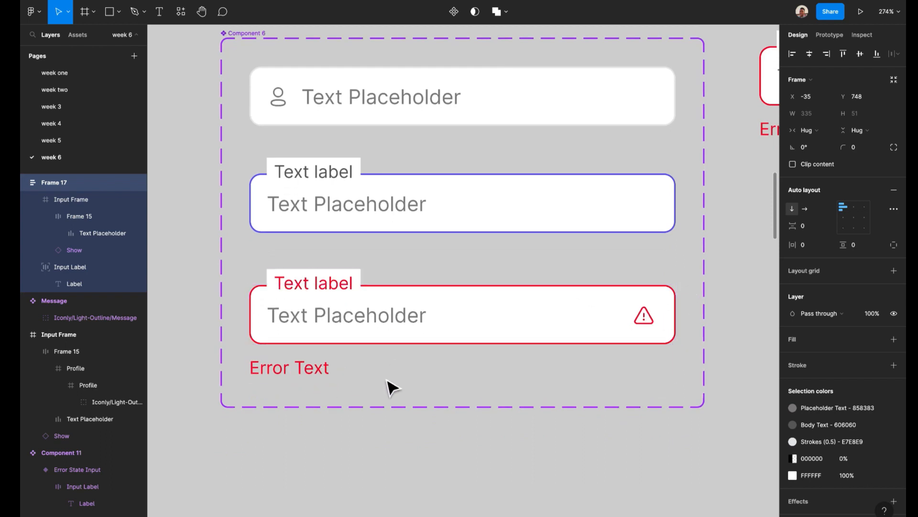
pyautogui.scroll(-15, 387, 382)
pyautogui.hscroll(-10, 386, 381)
pyautogui.hscroll(3, 385, 381)
pyautogui.scroll(4, 385, 381)
pyautogui.scroll(3, 390, 390)
pyautogui.hscroll(-2, 390, 390)
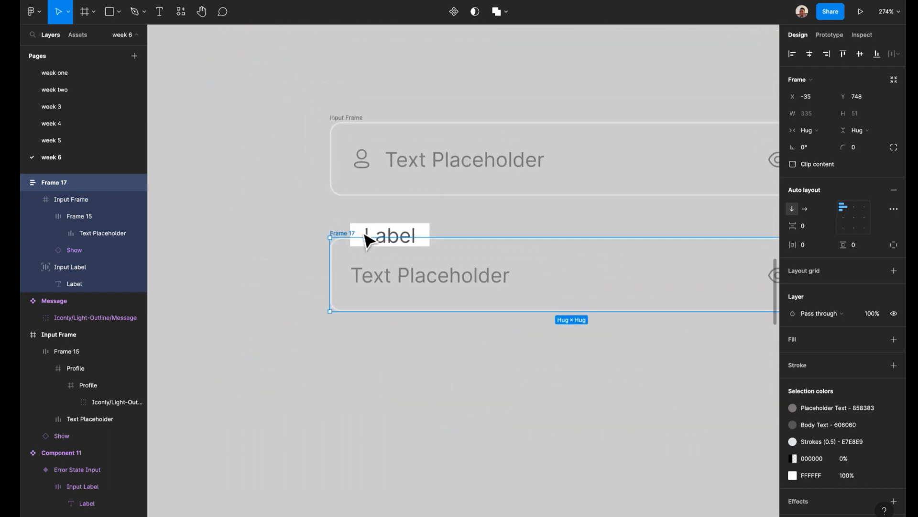
pyautogui.moveTo(354, 239); pyautogui.dragTo(353, 338)
# Copy the Error State row from Component 11's error variant and paste it into Frame 18
pyautogui.hscroll(3, 352, 338)
pyautogui.scroll(-1, 352, 338)
pyautogui.hscroll(8, 352, 338)
pyautogui.scroll(-1, 352, 339)
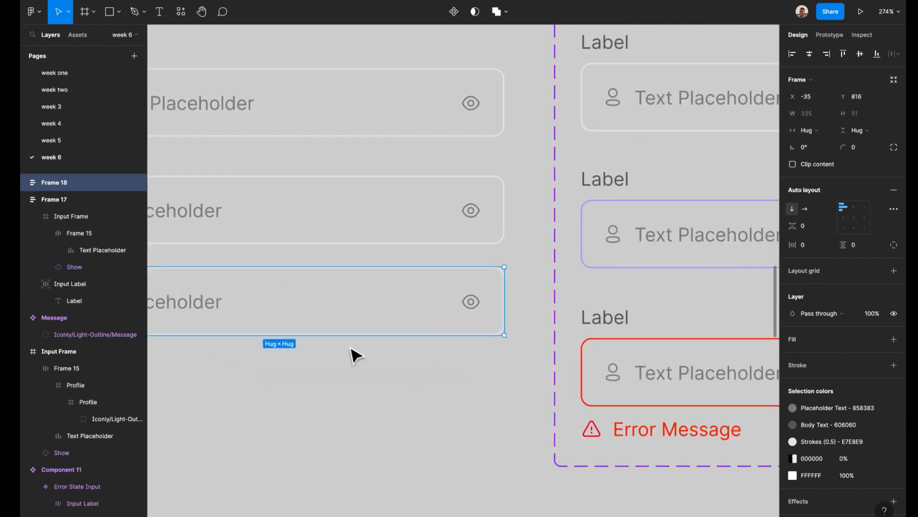
pyautogui.click(648, 433)
pyautogui.click(648, 433)
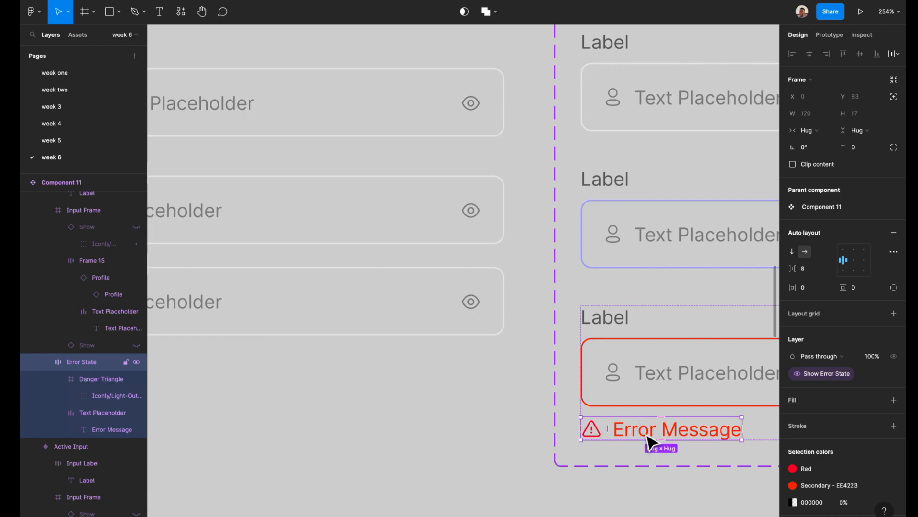
pyautogui.hscroll(-5, 562, 409)
pyautogui.click(446, 312)
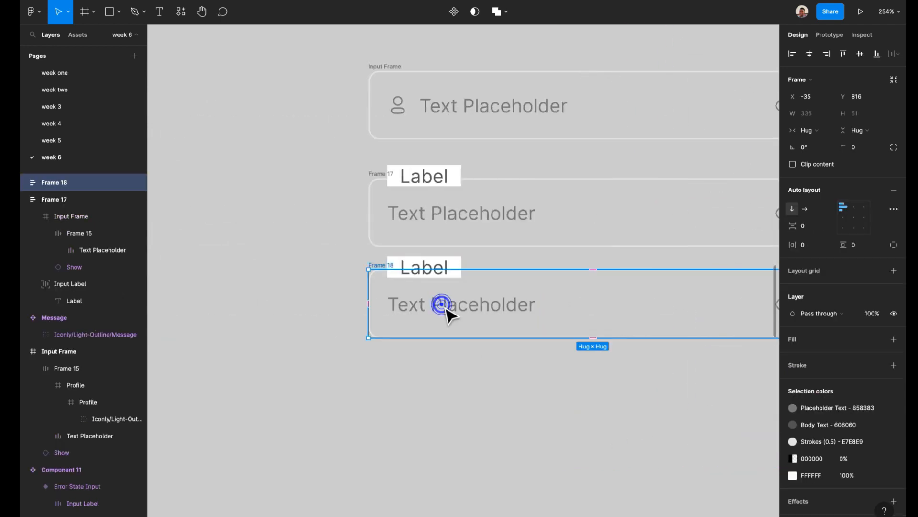
pyautogui.hotkey('ctrl', 'v')
# Set the vertical auto layout spacing of Frame 18 to 8
pyautogui.click(555, 352)
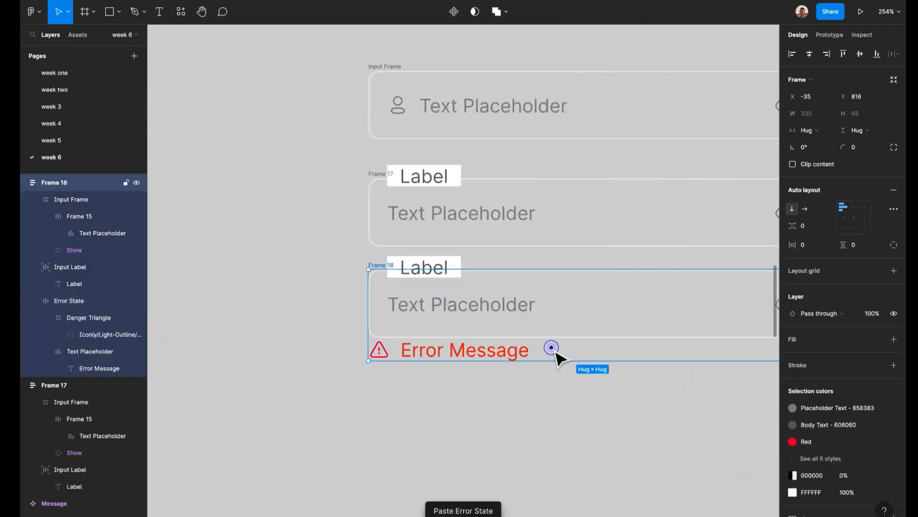
pyautogui.hscroll(3, 746, 282)
pyautogui.moveTo(793, 226); pyautogui.dragTo(798, 226)
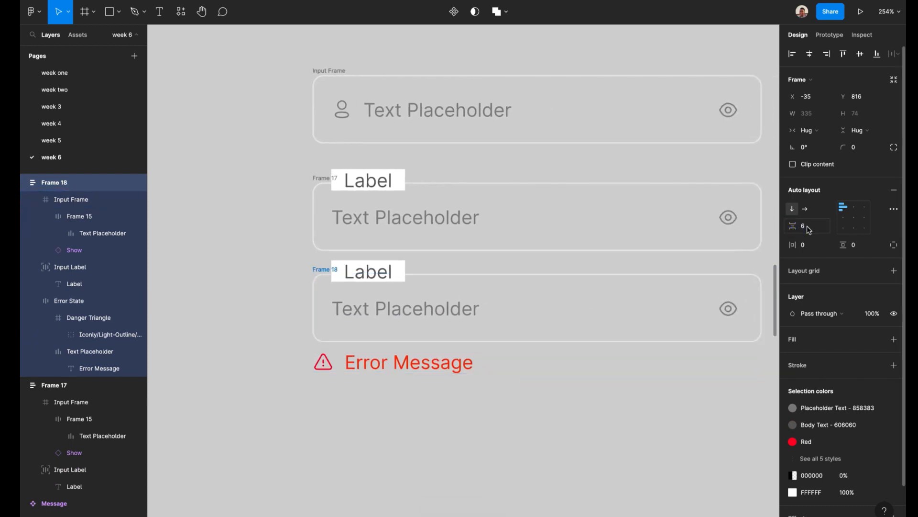
pyautogui.write('8')
pyautogui.press('Return')
pyautogui.click(476, 495)
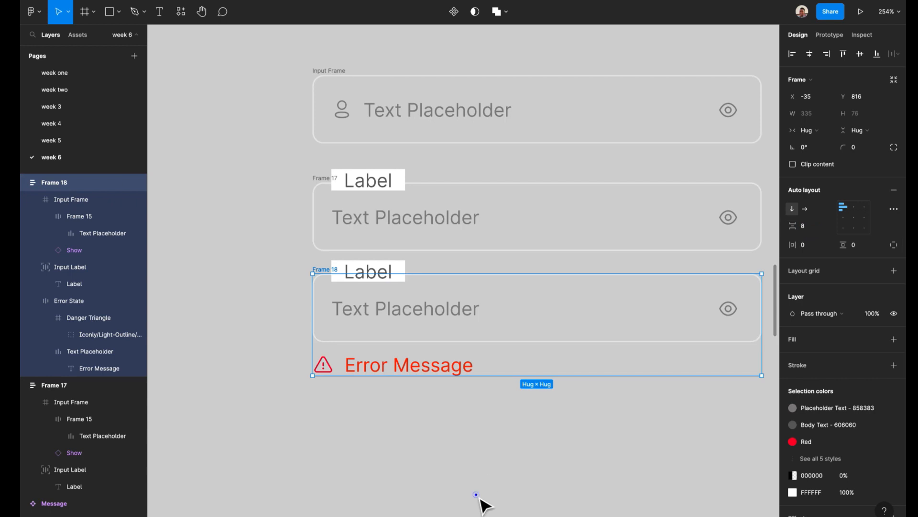
# Delete the Danger Triangle icon from Frame 18's Error State row, keeping the Error Message text
pyautogui.click(368, 380)
pyautogui.click(324, 378)
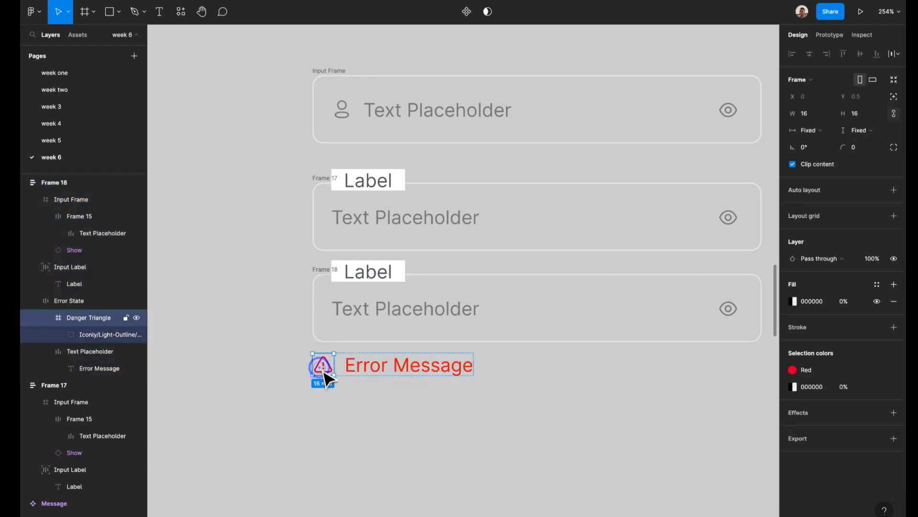
pyautogui.press('Delete')
pyautogui.hscroll(5, 426, 416)
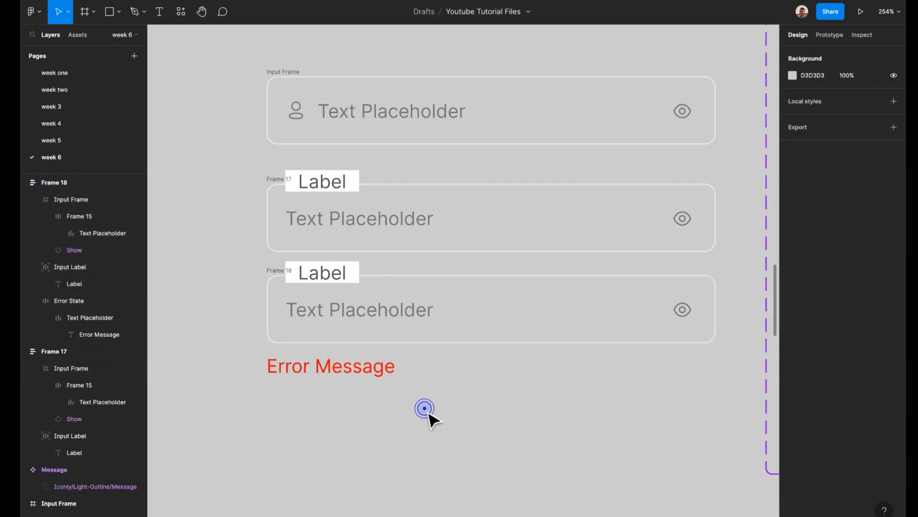
pyautogui.hscroll(1, 549, 346)
pyautogui.hscroll(-5, 529, 365)
pyautogui.scroll(2, 560, 317)
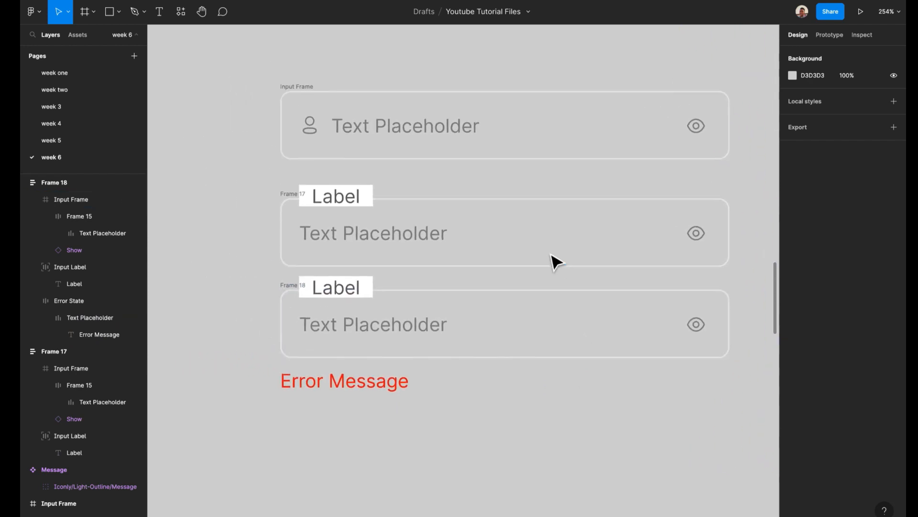
# Move Frame 18 down to Y 822 to widen the gap below Frame 17
pyautogui.click(314, 304)
pyautogui.moveTo(299, 303); pyautogui.dragTo(300, 312)
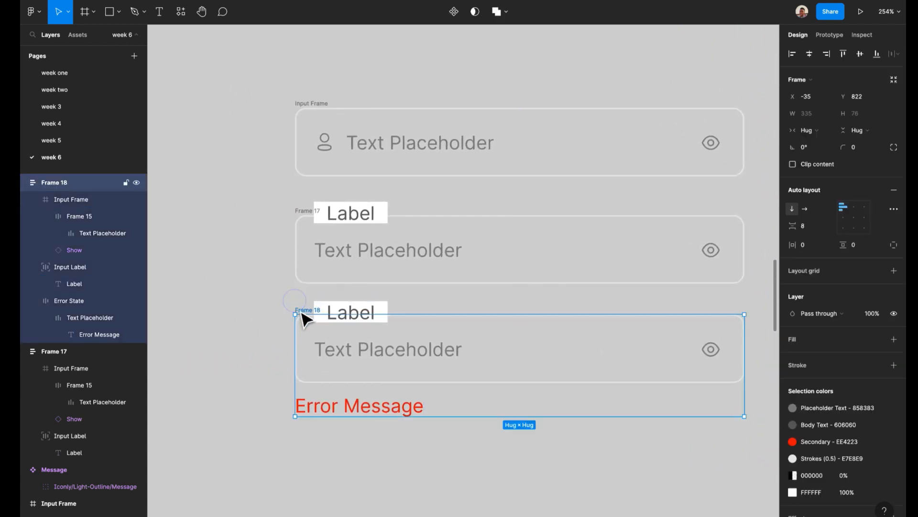
pyautogui.click(272, 298)
pyautogui.hscroll(2, 269, 289)
pyautogui.scroll(1, 269, 288)
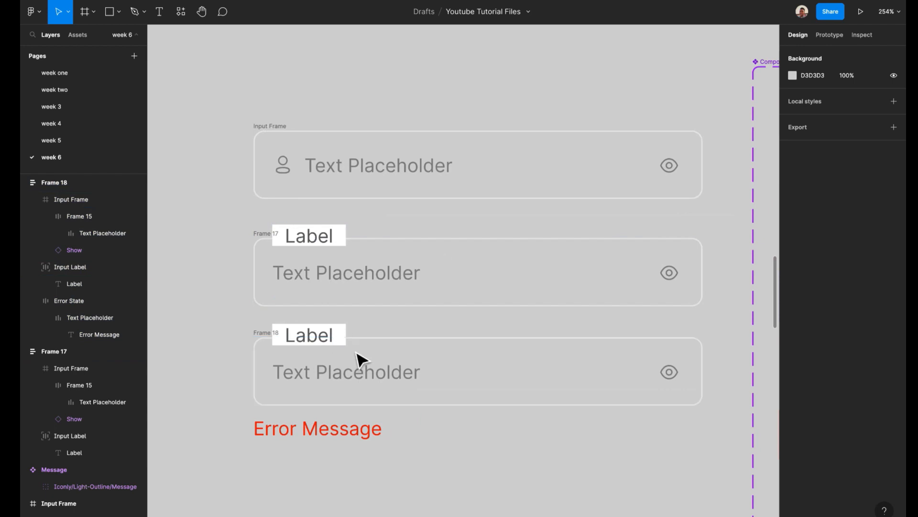
# Lower the Input Label in Frame 17 to Y -8 and centre Frame 18's label on its top border the same way
pyautogui.click(340, 340)
pyautogui.scroll(3, 340, 333)
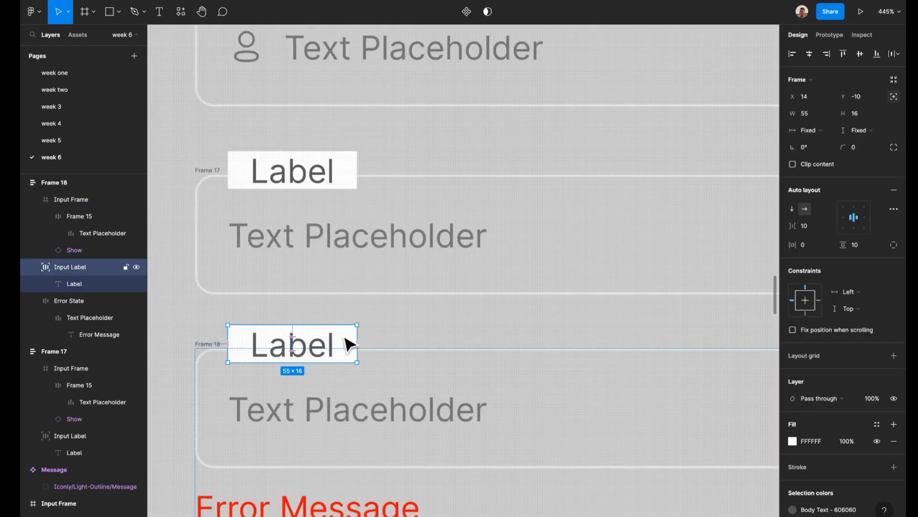
pyautogui.click(341, 189)
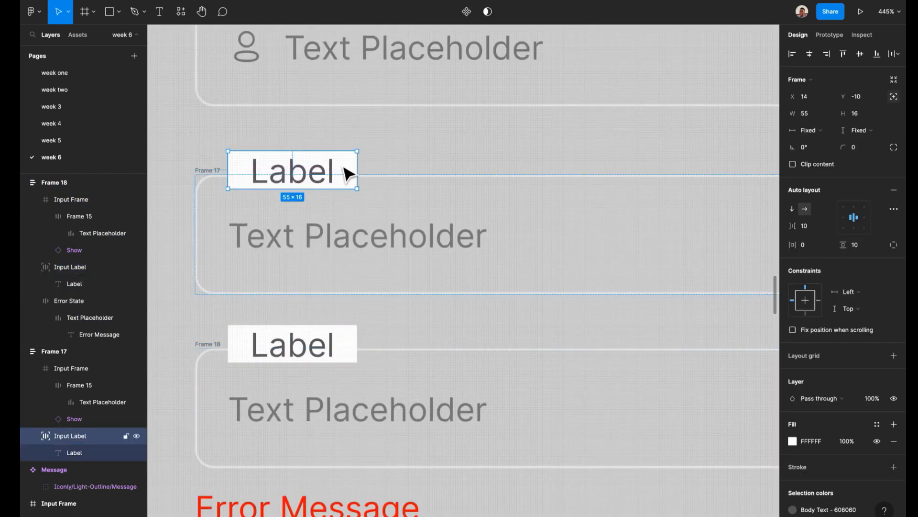
pyautogui.moveTo(341, 178); pyautogui.dragTo(342, 183)
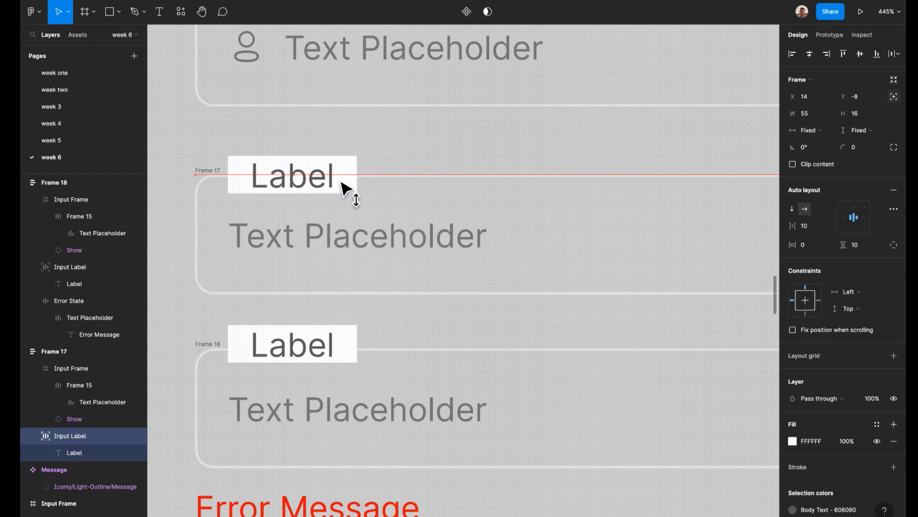
pyautogui.scroll(-3, 348, 268)
pyautogui.moveTo(348, 271); pyautogui.dragTo(357, 273)
pyautogui.click(377, 254)
pyautogui.keyDown('ctrl'); pyautogui.scroll(-5, 377, 254); pyautogui.keyUp('ctrl')
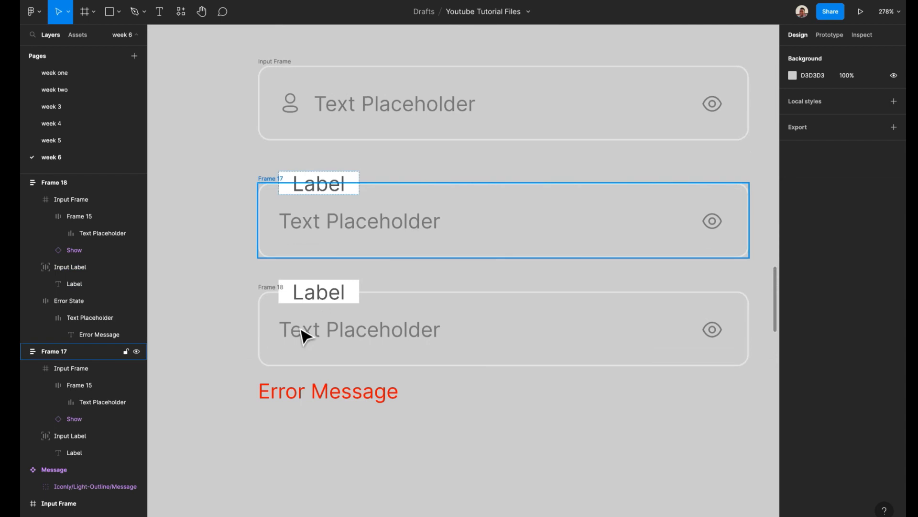
# Try the longer text "sggcgcggcgc" in Frame 18's label and undo the text change
pyautogui.click(331, 298)
pyautogui.doubleClick(331, 295)
pyautogui.doubleClick(326, 291)
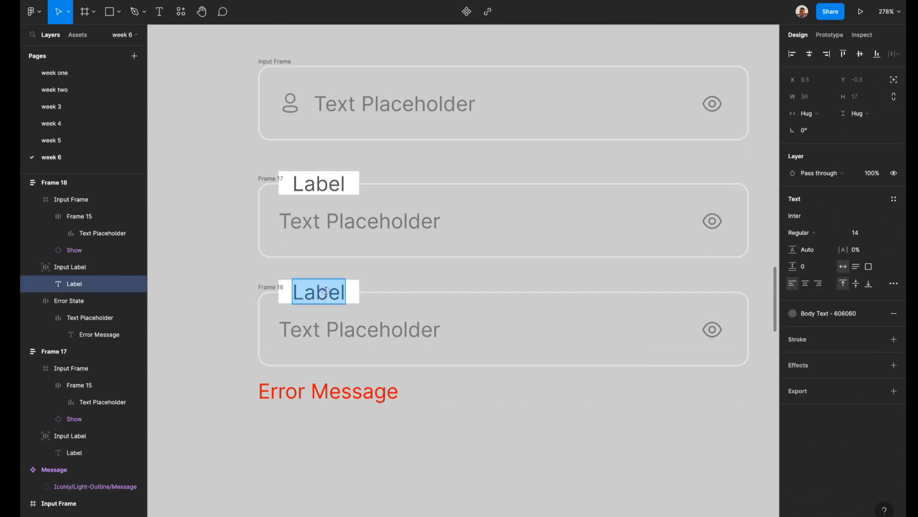
pyautogui.write('sggcgcggcgc')
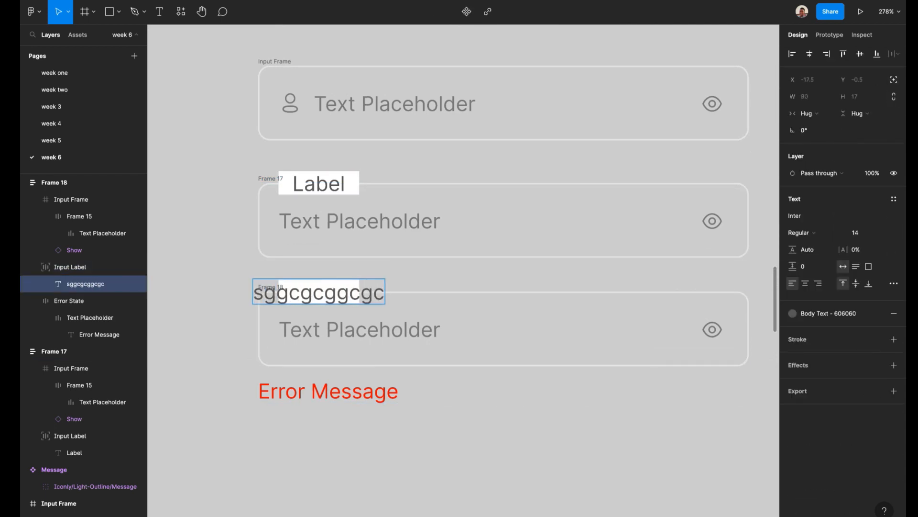
pyautogui.hotkey('ctrl', 'z')
pyautogui.press('Escape')
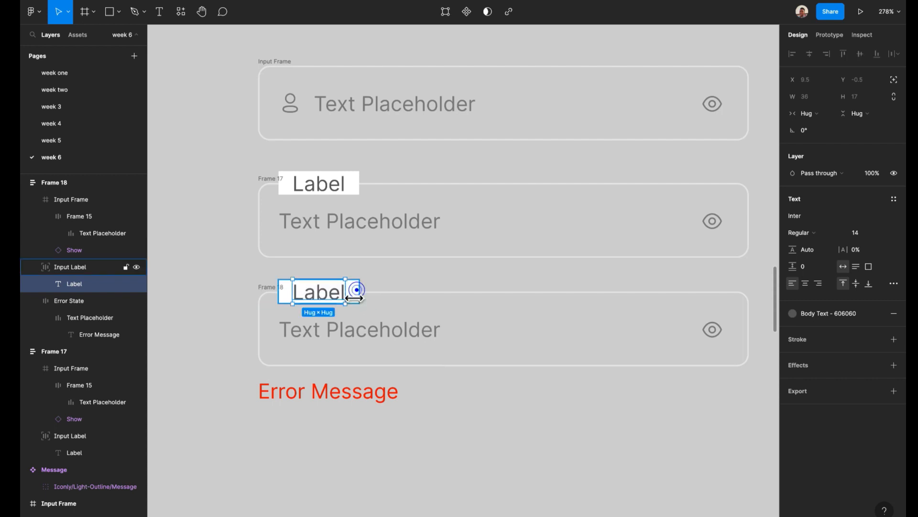
# Wrap the label text inside Frame 18's Input Label in its own auto layout frame
pyautogui.hotkey('shift', 'a')
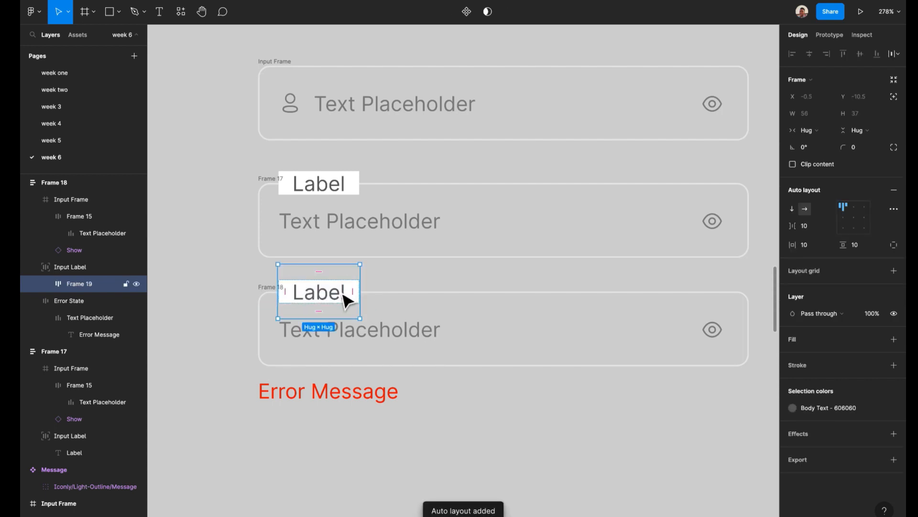
pyautogui.press('Return')
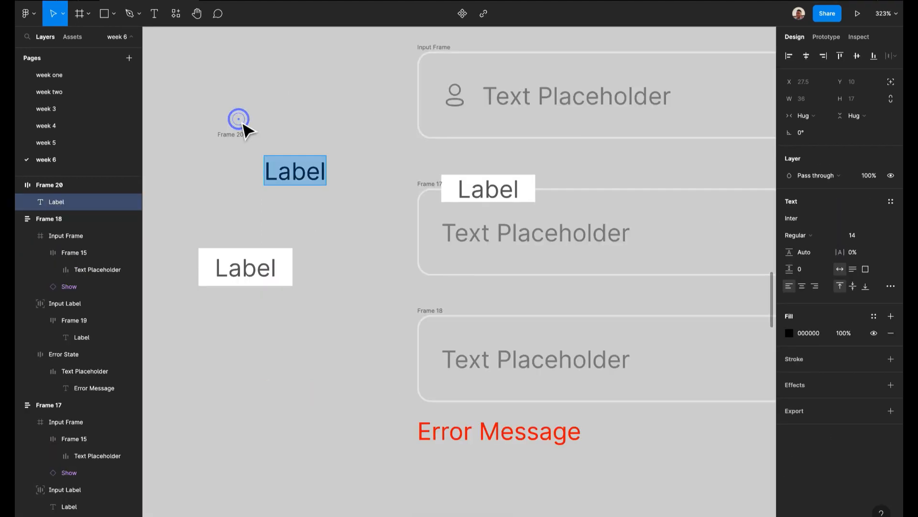
pyautogui.hotkey('shift', 'a')
pyautogui.press('Return')
pyautogui.hotkey('ctrl', 'z')
pyautogui.hotkey('ctrl', 'z')
pyautogui.hotkey('ctrl', 'z')
pyautogui.hotkey('ctrl', 'z')
pyautogui.hotkey('ctrl', 'z')
pyautogui.hotkey('ctrl', 'z')
pyautogui.hotkey('ctrl', 'z')
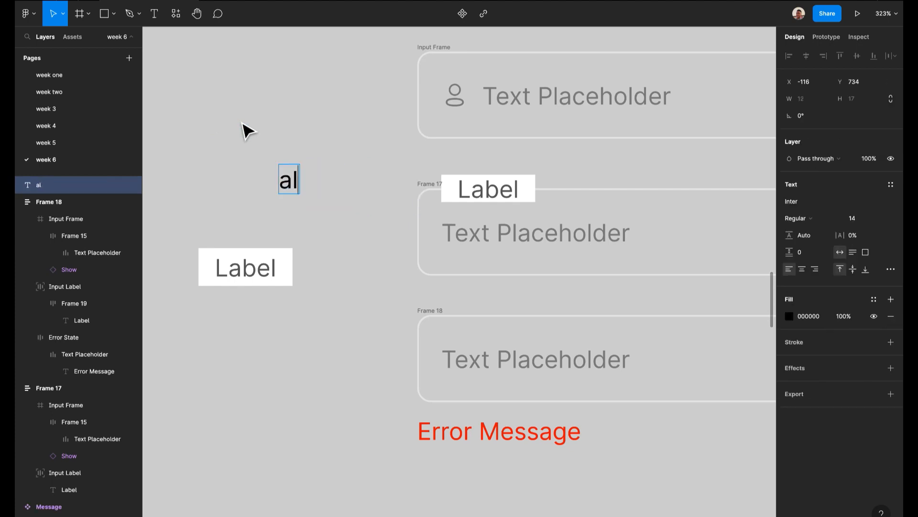
pyautogui.click(248, 126)
# Draw a new white frame about 70 × 23 on the empty canvas beside the input frames and add auto layout to it
pyautogui.click(88, 15)
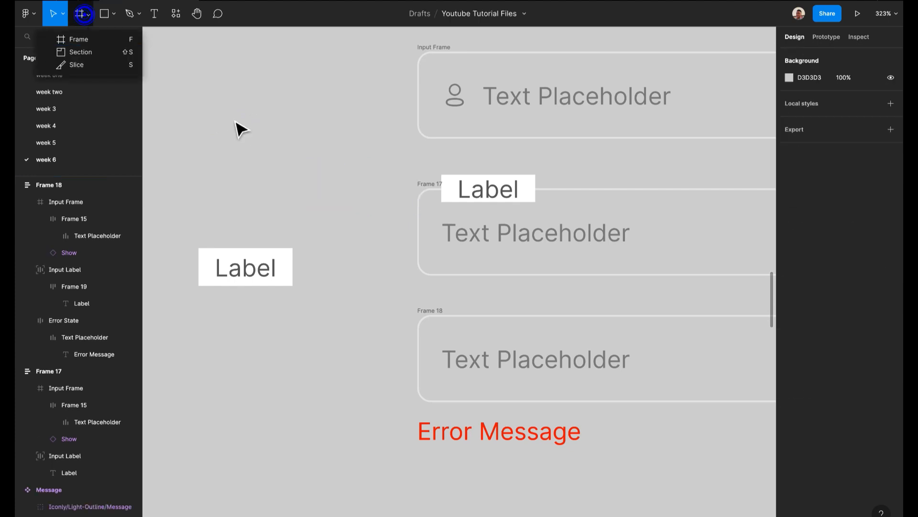
pyautogui.click(113, 38)
pyautogui.moveTo(236, 159); pyautogui.dragTo(356, 198)
pyautogui.hotkey('shift', 'a')
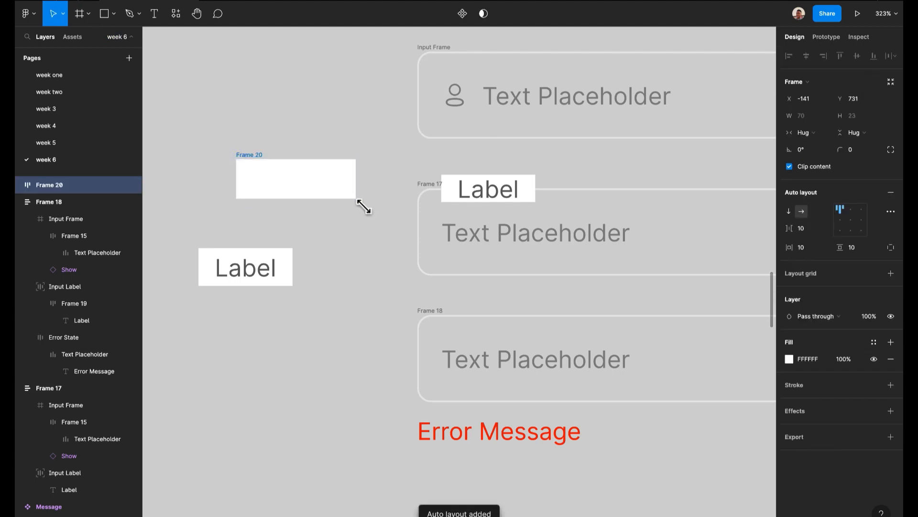
# Add the text "Label" inside the new auto layout frame
pyautogui.click(310, 134)
pyautogui.press('t')
pyautogui.click(282, 175)
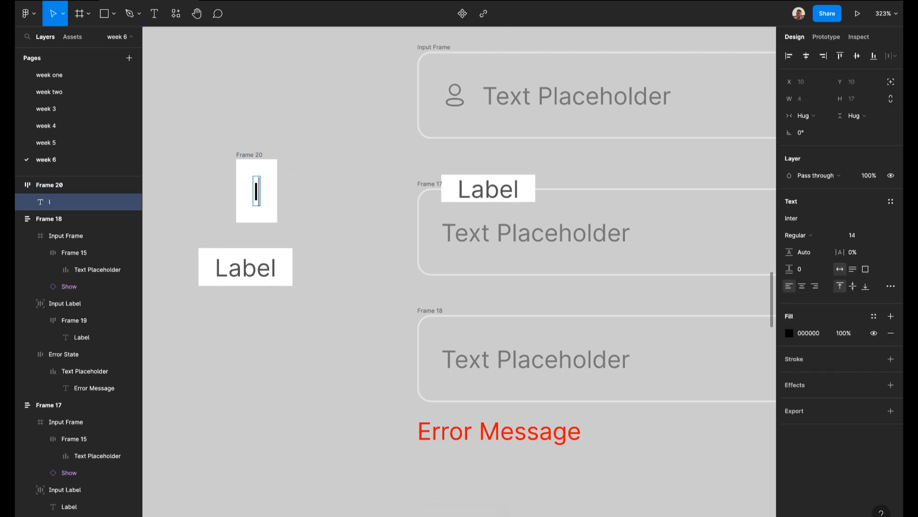
pyautogui.write('Lbel')
pyautogui.press('BackSpace')
pyautogui.press('BackSpace')
pyautogui.press('BackSpace')
pyautogui.write('abel')
pyautogui.click(363, 236)
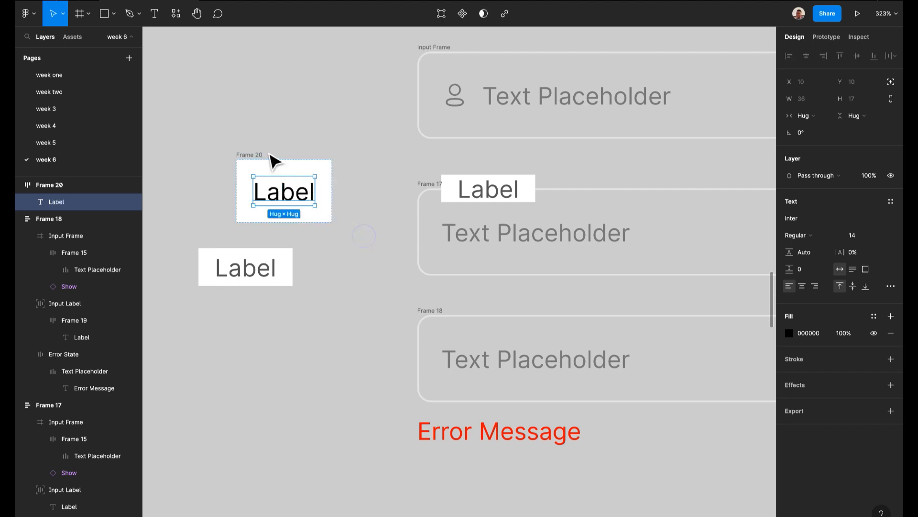
# Reduce Frame 20 to a fixed height of 25 and align its label text to the centre
pyautogui.click(252, 276)
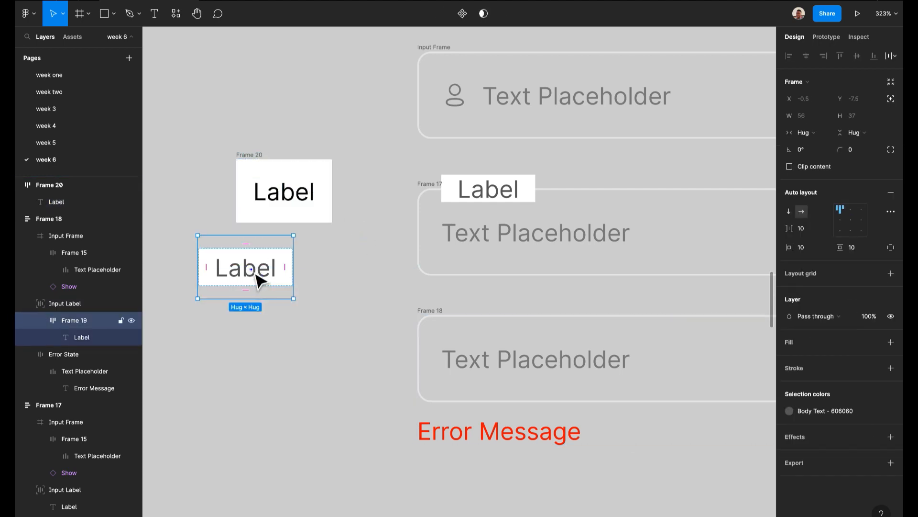
pyautogui.click(257, 279)
pyautogui.click(295, 186)
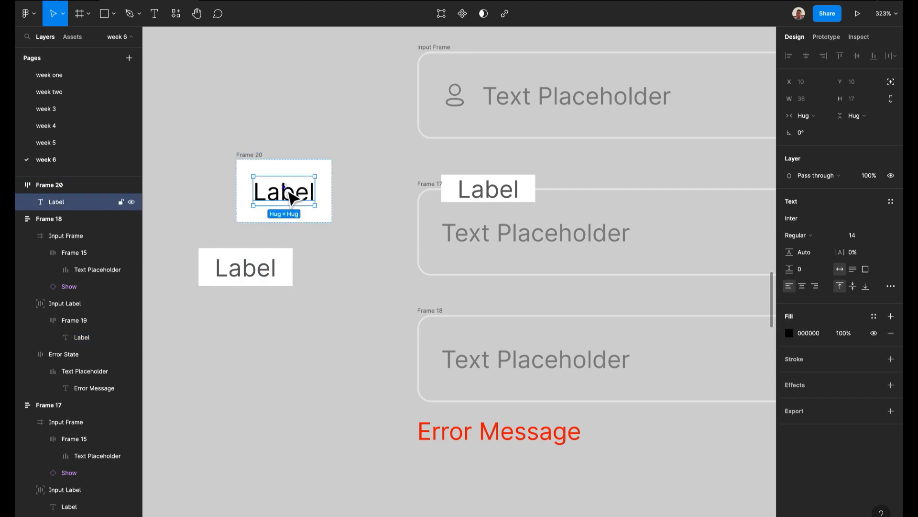
pyautogui.click(277, 146)
pyautogui.click(266, 162)
pyautogui.moveTo(287, 160); pyautogui.dragTo(287, 181)
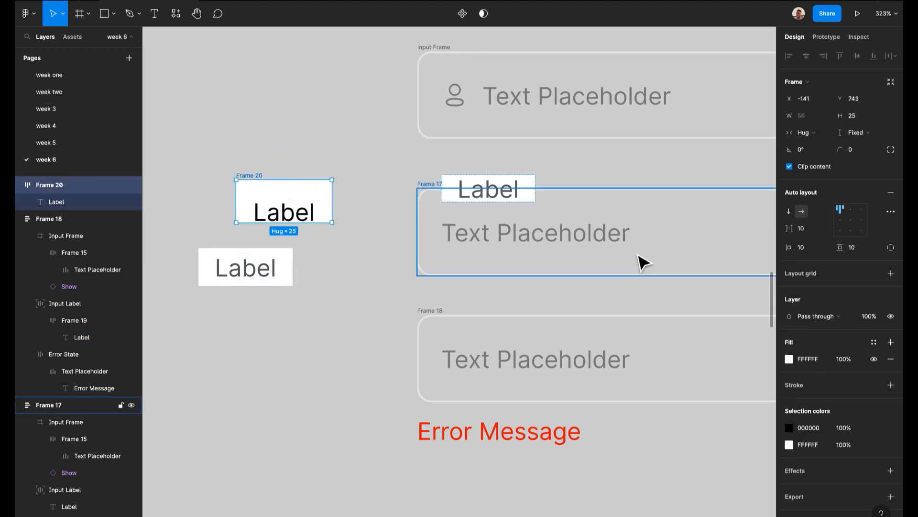
pyautogui.click(844, 220)
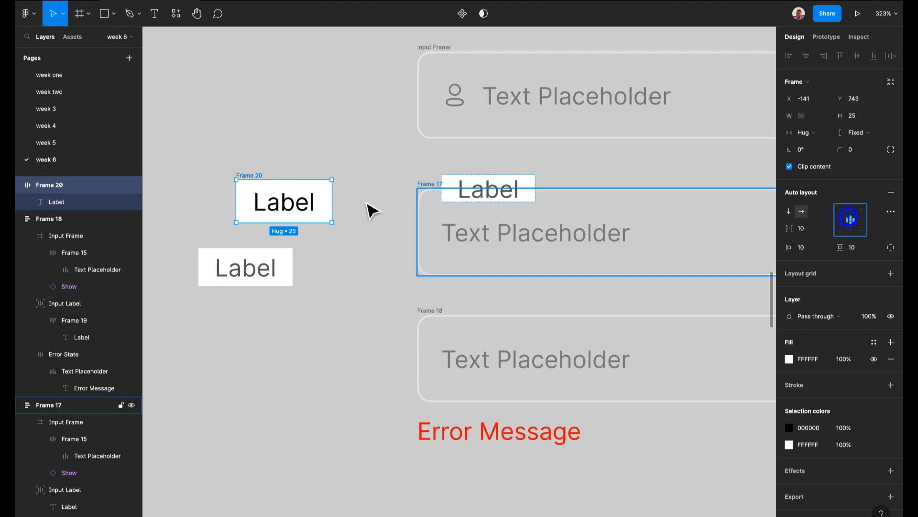
# Test Frame 20's resizing with the text "gdgdgdgdgd" and undo the text change
pyautogui.doubleClick(287, 205)
pyautogui.write('gdgdgdgdgd')
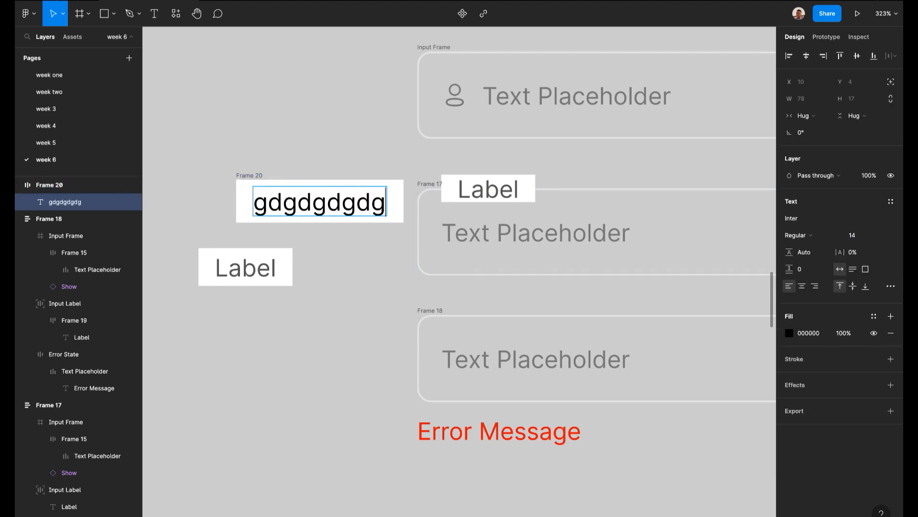
pyautogui.hotkey('ctrl', 'z')
# Cut Frame 20 from the canvas and paste it into Frame 18
pyautogui.click(267, 152)
pyautogui.moveTo(262, 177); pyautogui.dragTo(466, 313)
pyautogui.press('Delete')
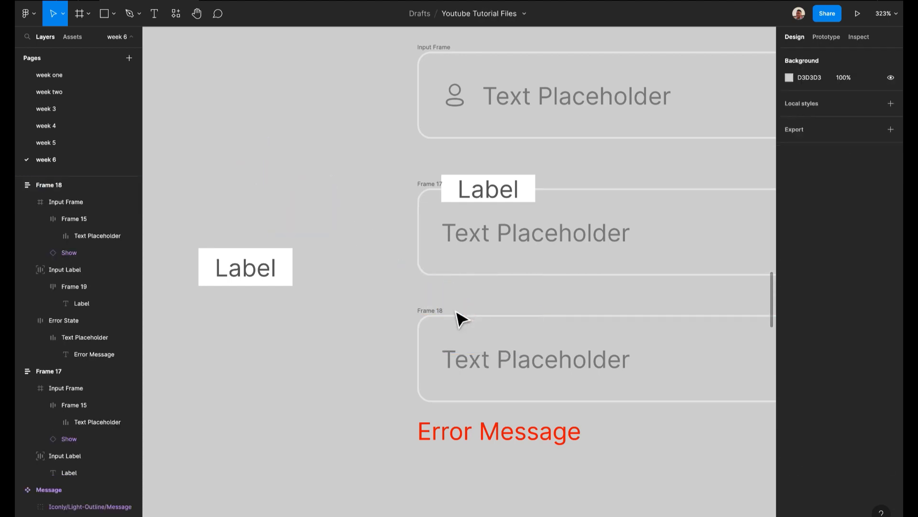
pyautogui.click(433, 311)
pyautogui.hotkey('ctrl', 'v')
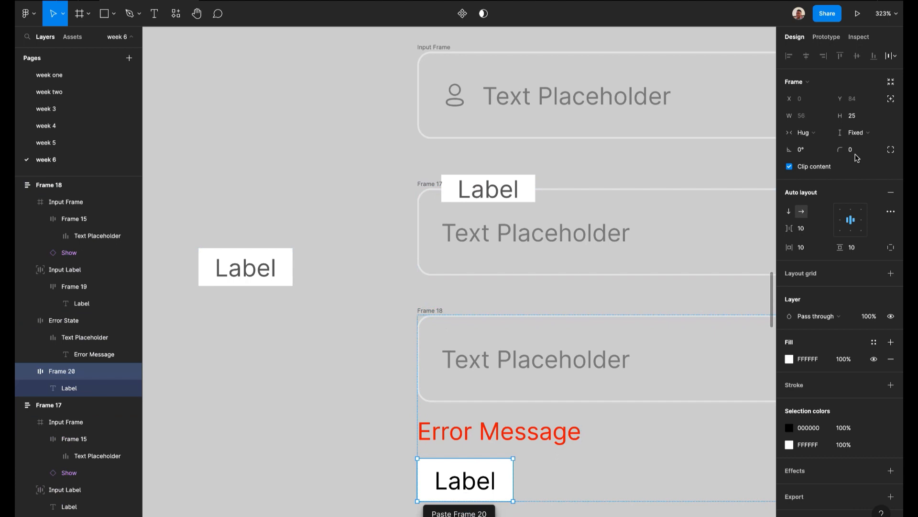
# Give Frame 20 absolute position within Frame 18 and place it over the top border at X 14, Y -13
pyautogui.click(890, 99)
pyautogui.moveTo(474, 488); pyautogui.dragTo(516, 316)
pyautogui.hotkey('shift', 'Right')
pyautogui.hotkey('shift', 'Right')
pyautogui.hotkey('shift', 'Right')
pyautogui.hotkey('shift', 'Left')
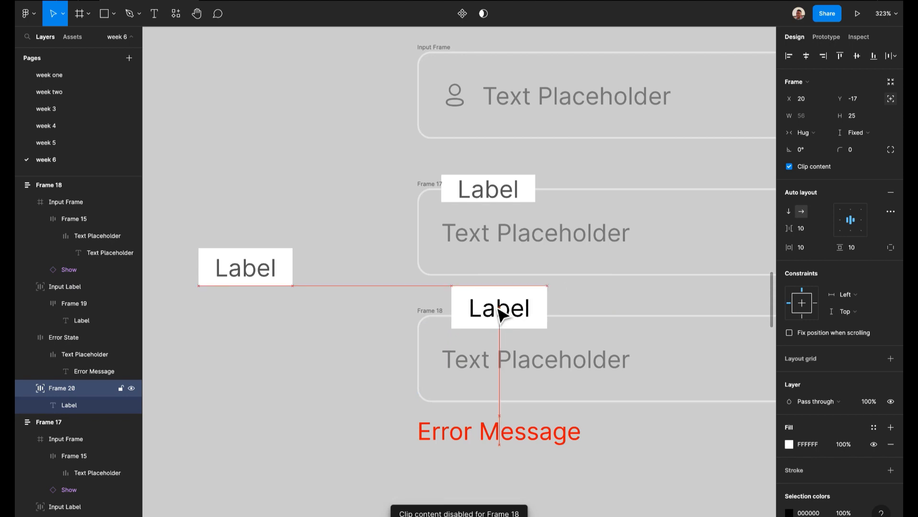
pyautogui.hotkey('shift', 'Left')
pyautogui.scroll(5, 498, 307)
pyautogui.moveTo(503, 303); pyautogui.dragTo(502, 320)
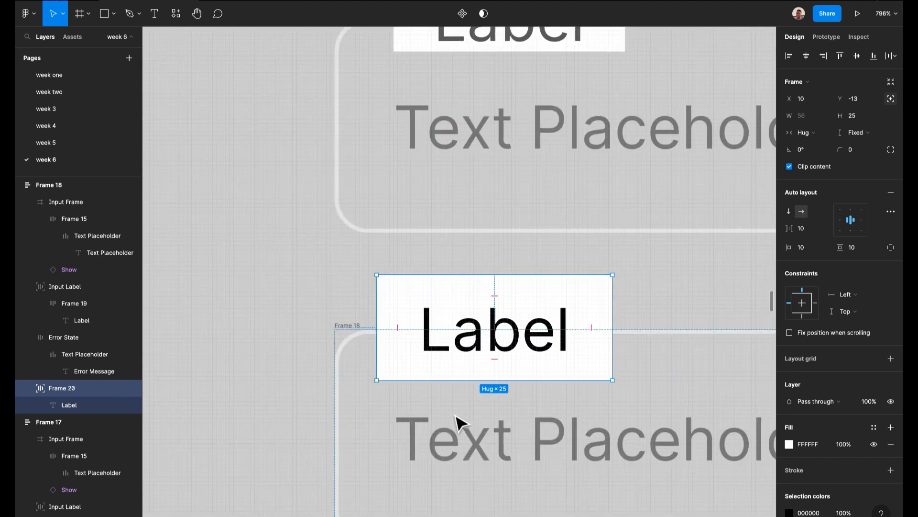
pyautogui.moveTo(455, 372); pyautogui.dragTo(476, 373)
pyautogui.scroll(-3, 476, 373)
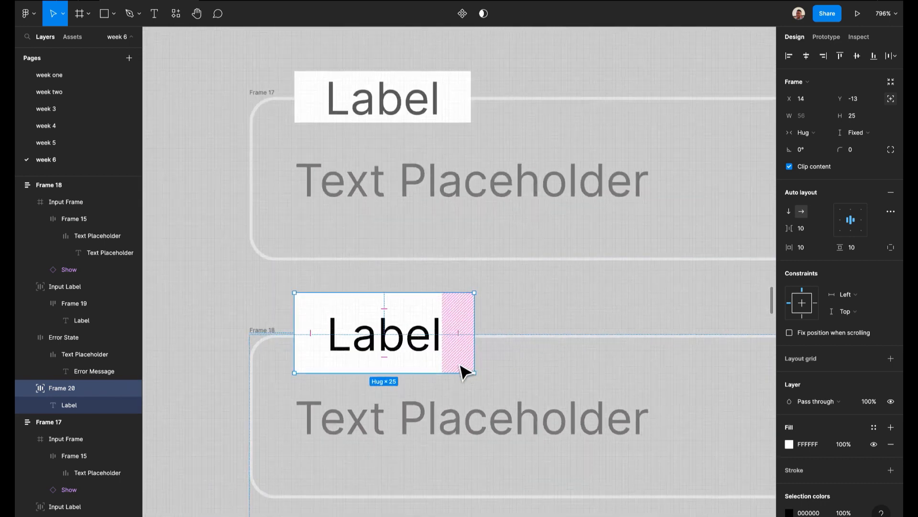
# Replace Frame 17's Input Label with a copy of Frame 20 at X 14, Y -13
pyautogui.click(453, 115)
pyautogui.hotkey('ctrl', 'v')
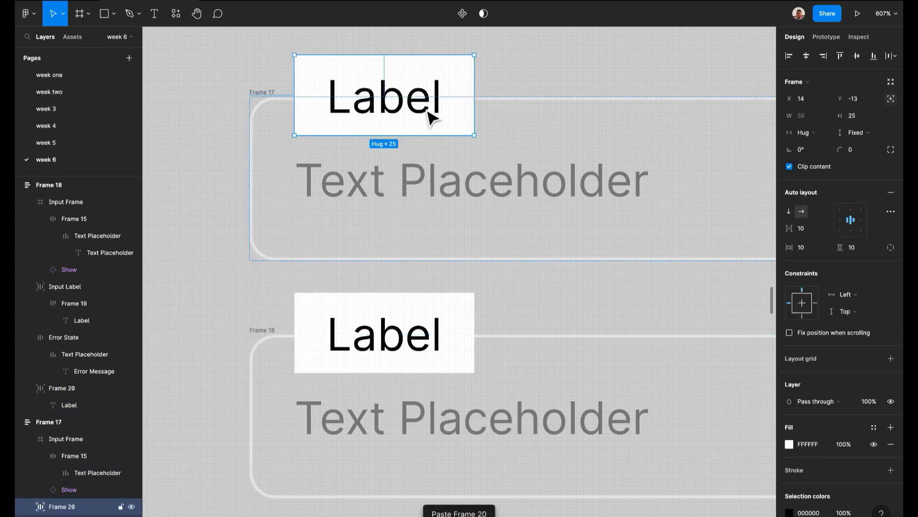
pyautogui.click(268, 102)
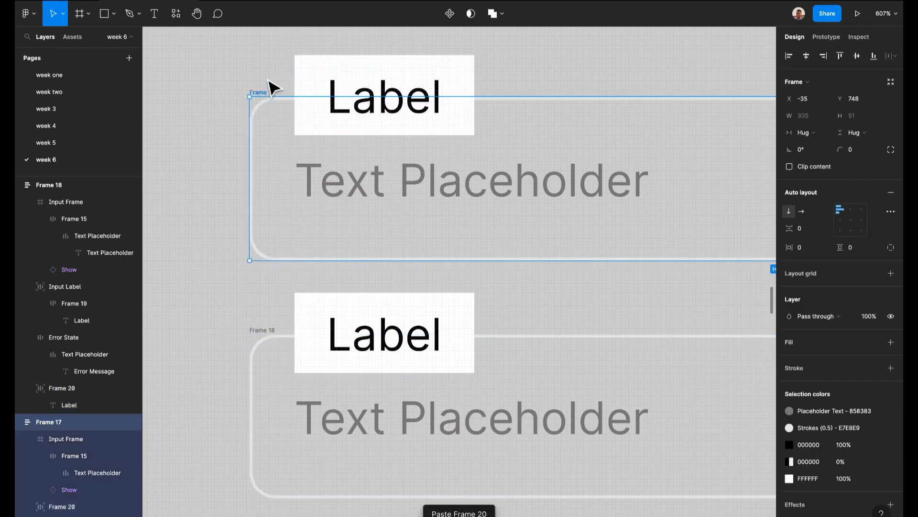
pyautogui.click(266, 80)
pyautogui.scroll(-5, 268, 84)
pyautogui.scroll(-4, 336, 187)
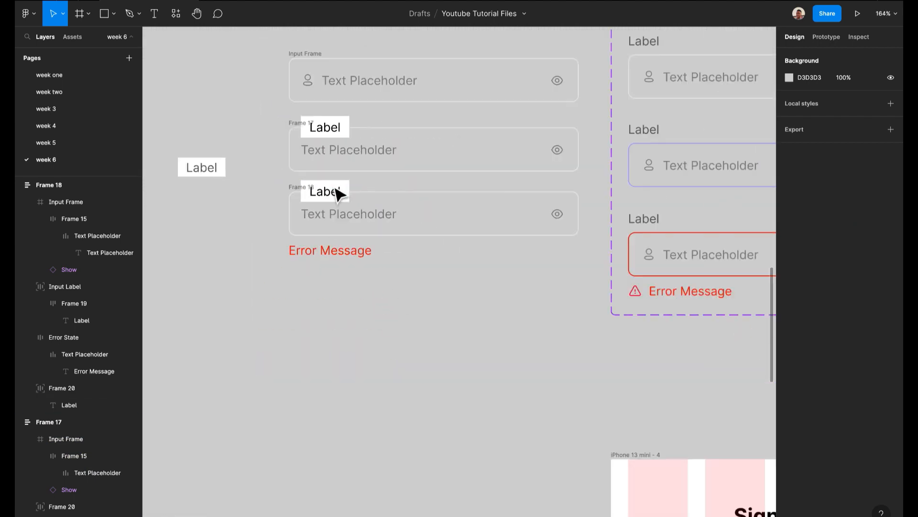
# Apply the Placeholder Text - 858383 color style to the label texts of Frame 17 and Frame 18
pyautogui.scroll(3, 338, 191)
pyautogui.scroll(5, 369, 305)
pyautogui.click(338, 279)
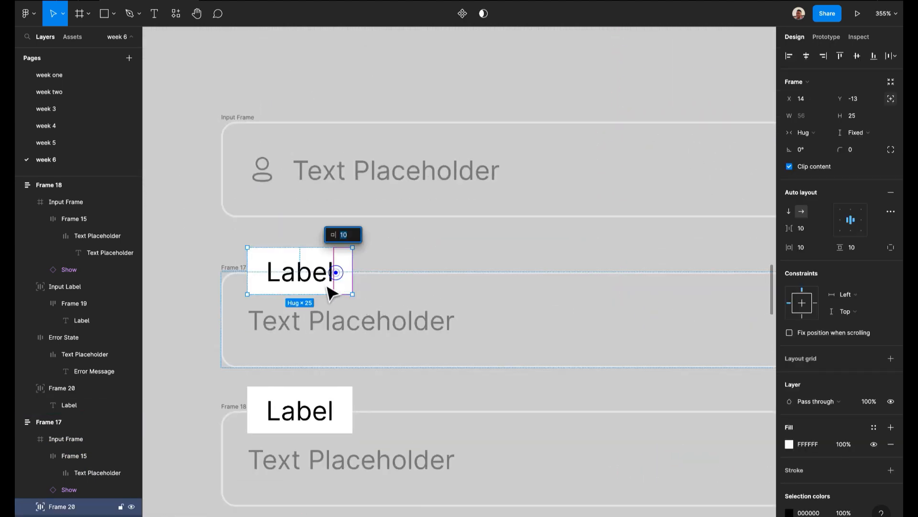
pyautogui.doubleClick(319, 280)
pyautogui.keyDown('shift'); pyautogui.keyDown('super'); pyautogui.click(314, 405); pyautogui.keyUp('super'); pyautogui.keyUp('shift')
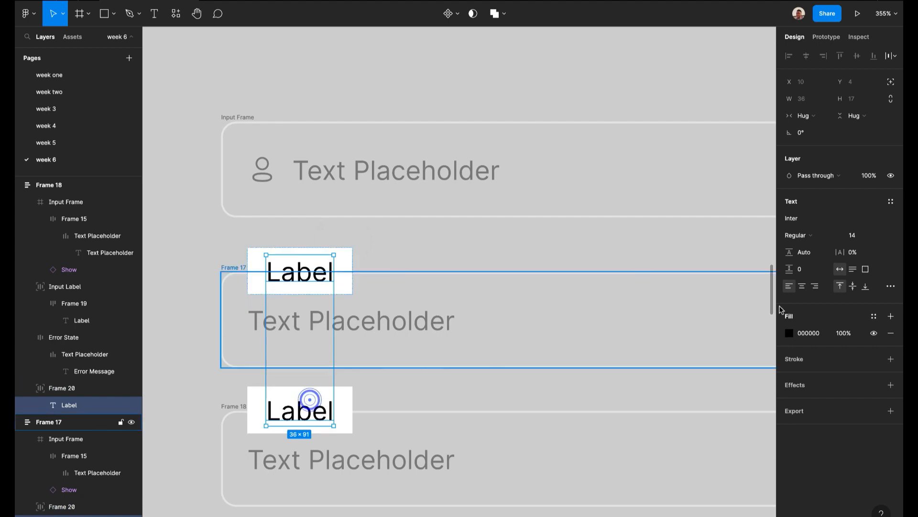
pyautogui.click(878, 319)
pyautogui.scroll(3, 800, 463)
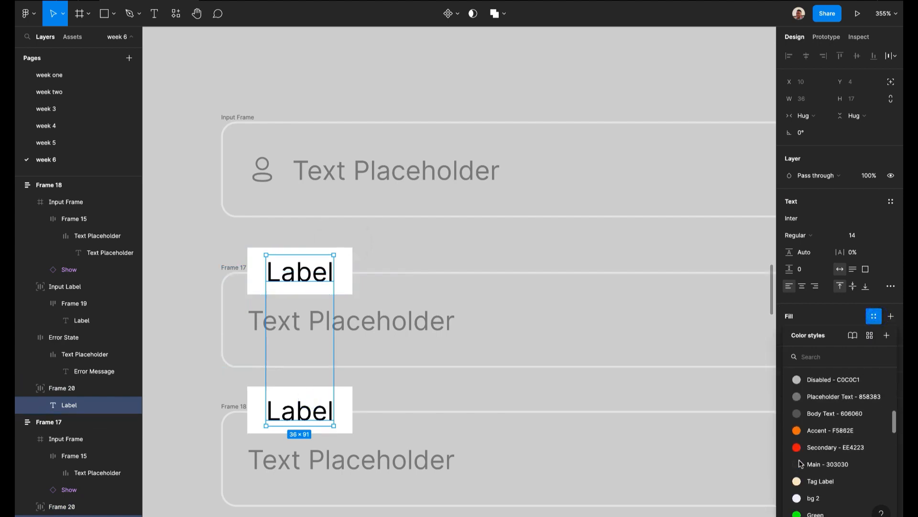
pyautogui.click(813, 443)
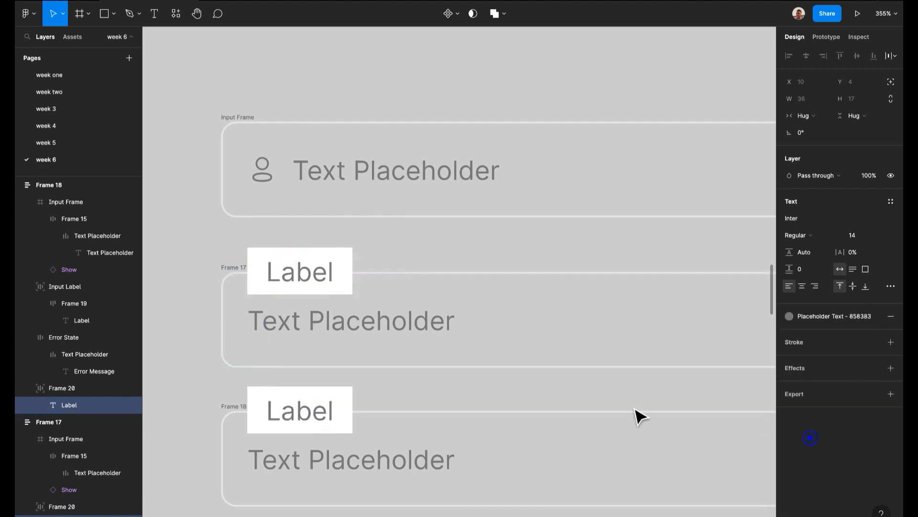
pyautogui.scroll(-3, 452, 361)
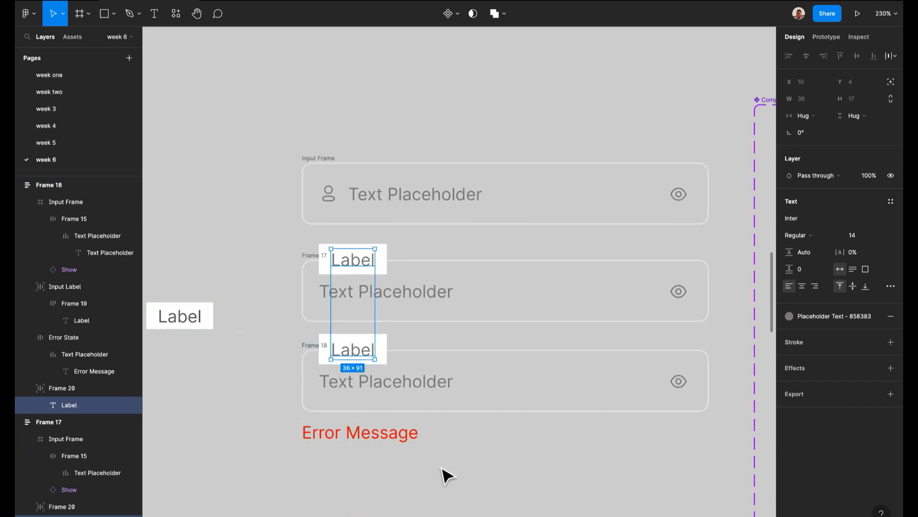
pyautogui.click(437, 465)
# Turn Input Frame, Frame 17 and Frame 18 into components and combine them as variants
pyautogui.hscroll(2, 404, 282)
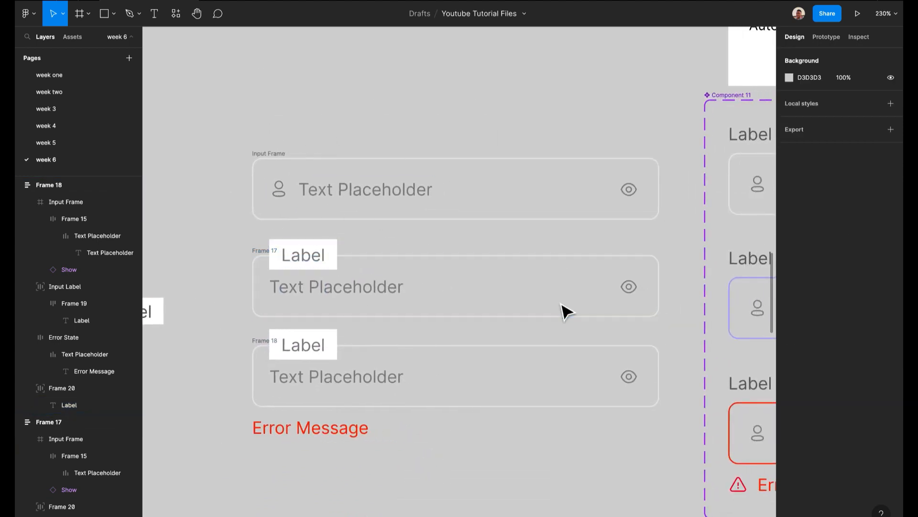
pyautogui.hscroll(5, 564, 309)
pyautogui.hscroll(-5, 627, 280)
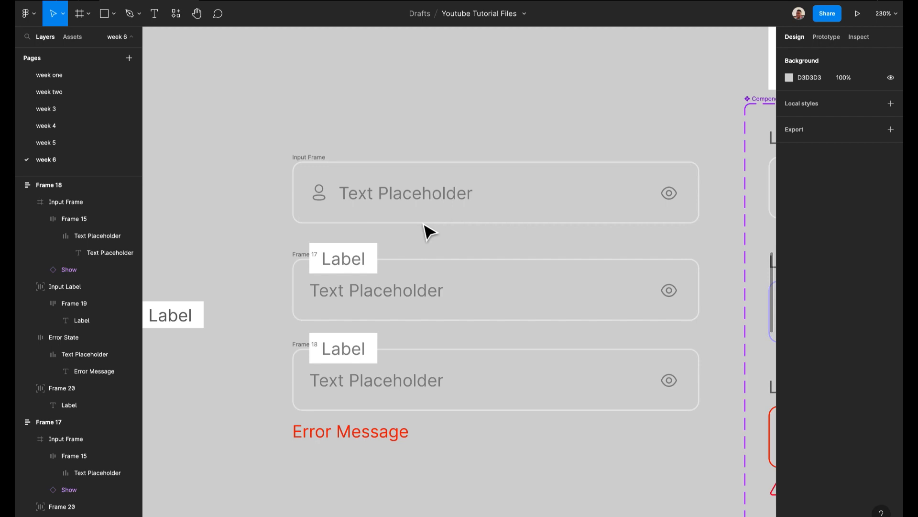
pyautogui.click(316, 165)
pyautogui.moveTo(227, 57); pyautogui.dragTo(684, 457)
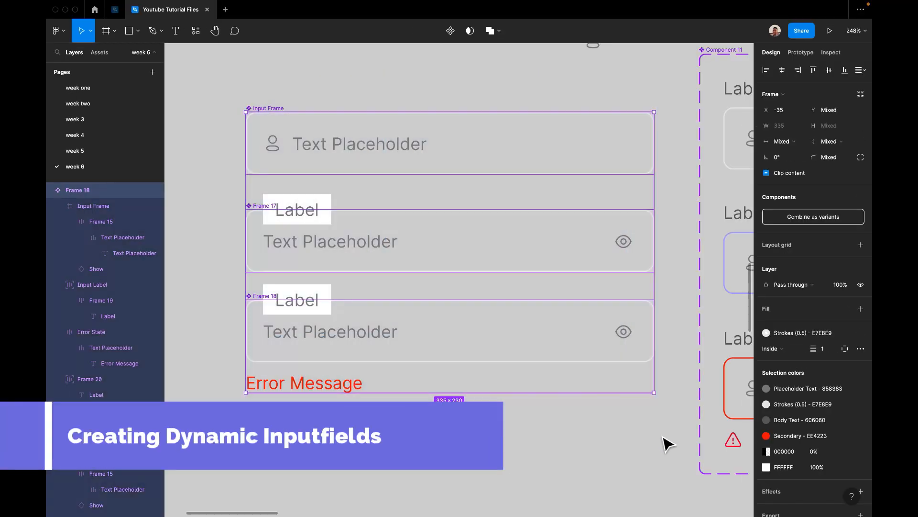
pyautogui.click(798, 219)
# Link the eye icons in Frame 17 and Frame 18 to the existing Right Icon instance swap property
pyautogui.click(623, 250)
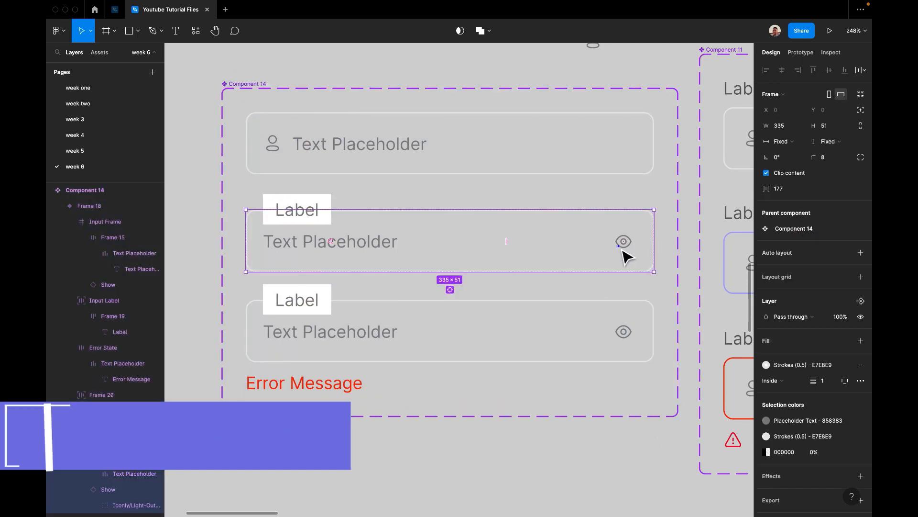
pyautogui.click(624, 244)
pyautogui.click(830, 220)
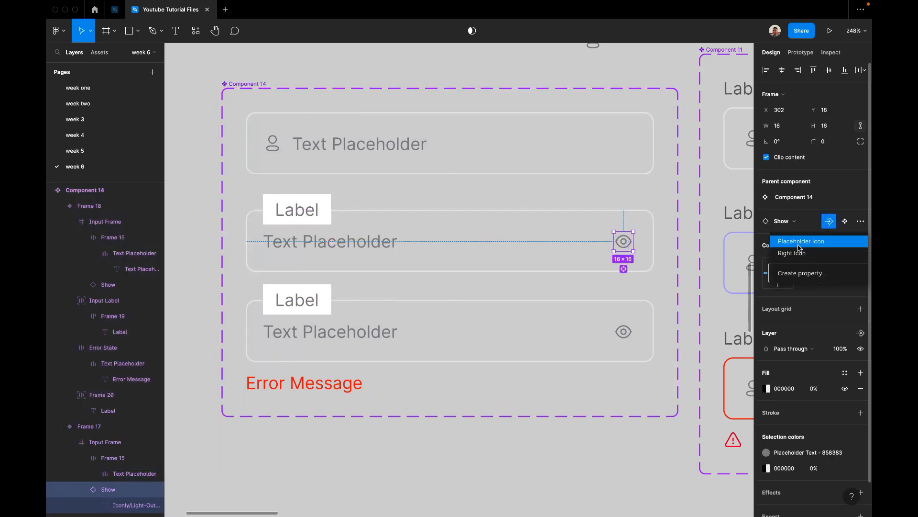
pyautogui.click(793, 253)
pyautogui.click(634, 343)
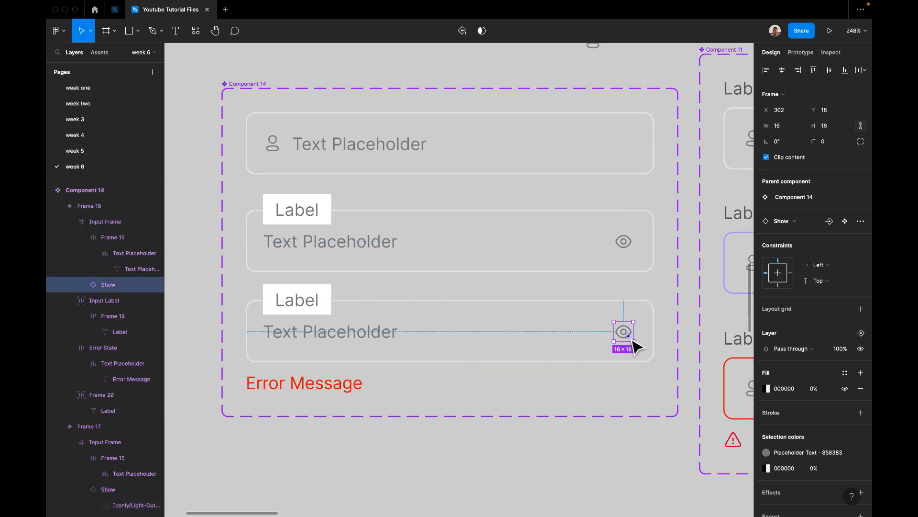
pyautogui.click(831, 221)
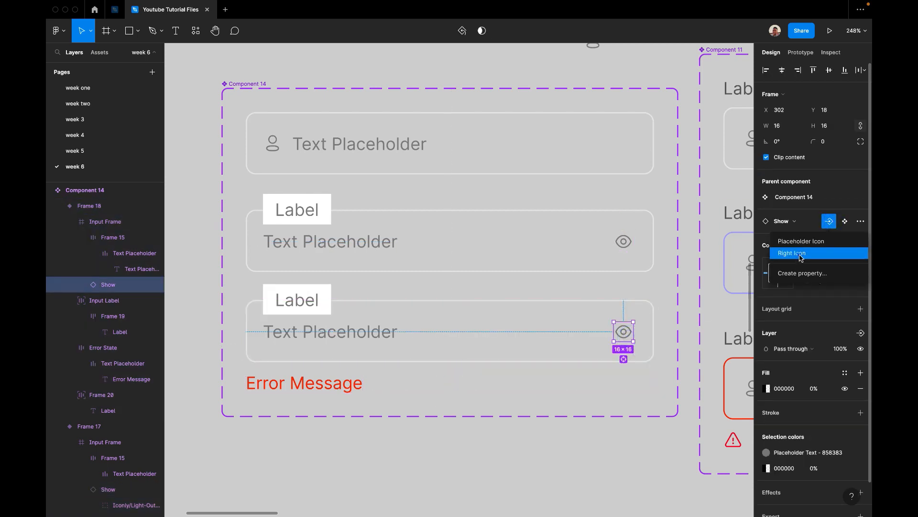
pyautogui.click(794, 251)
# Apply the Text Placeholder boolean property to Frame 18's placeholder frame and link its label content to the Input Label Text property
pyautogui.click(297, 332)
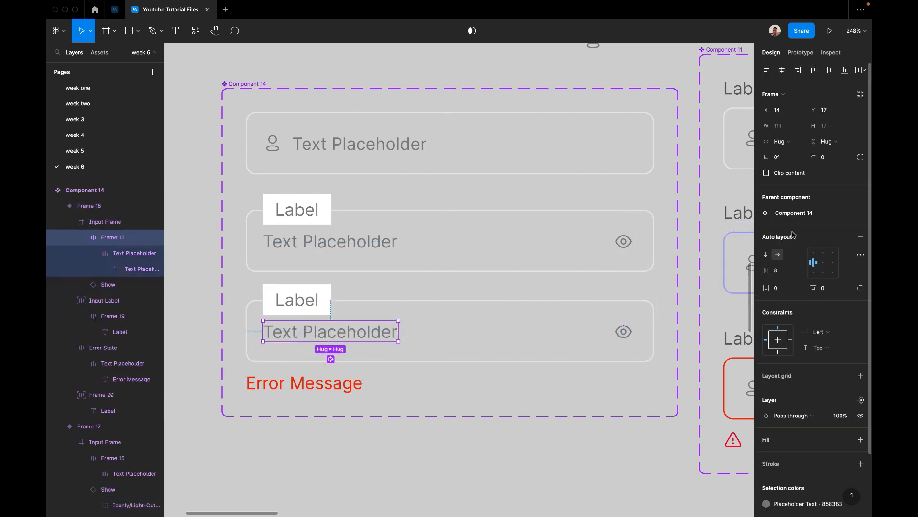
pyautogui.click(856, 399)
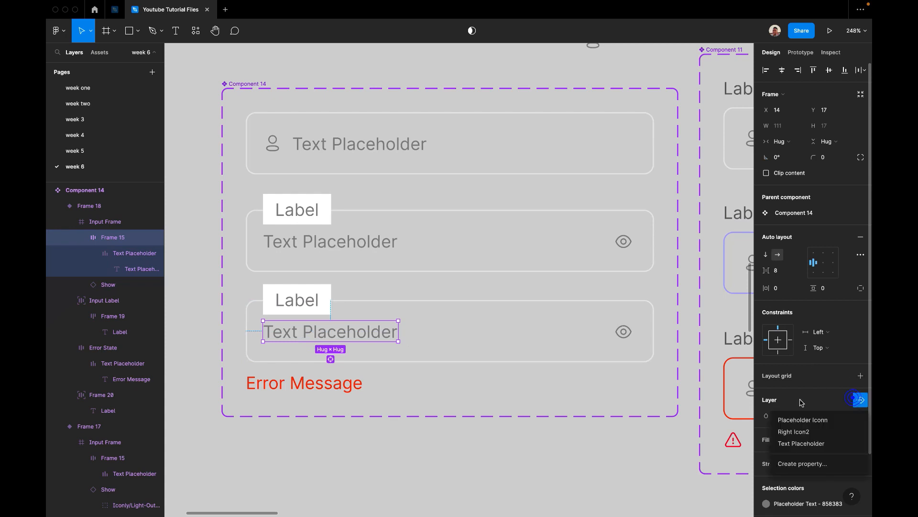
pyautogui.click(801, 443)
pyautogui.click(319, 309)
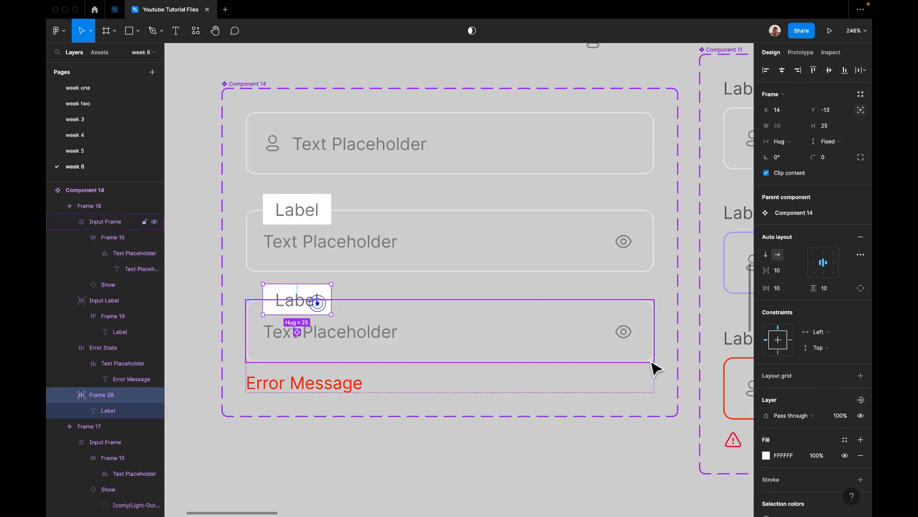
pyautogui.doubleClick(300, 297)
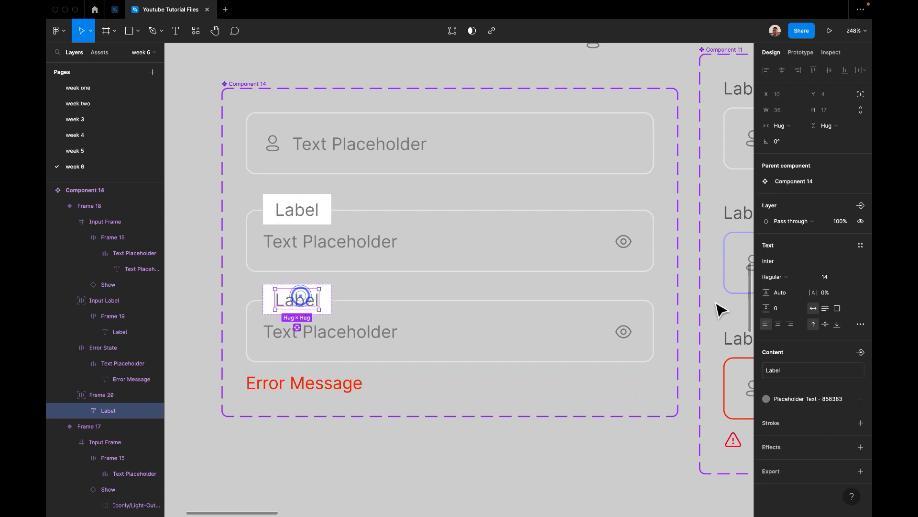
pyautogui.click(859, 354)
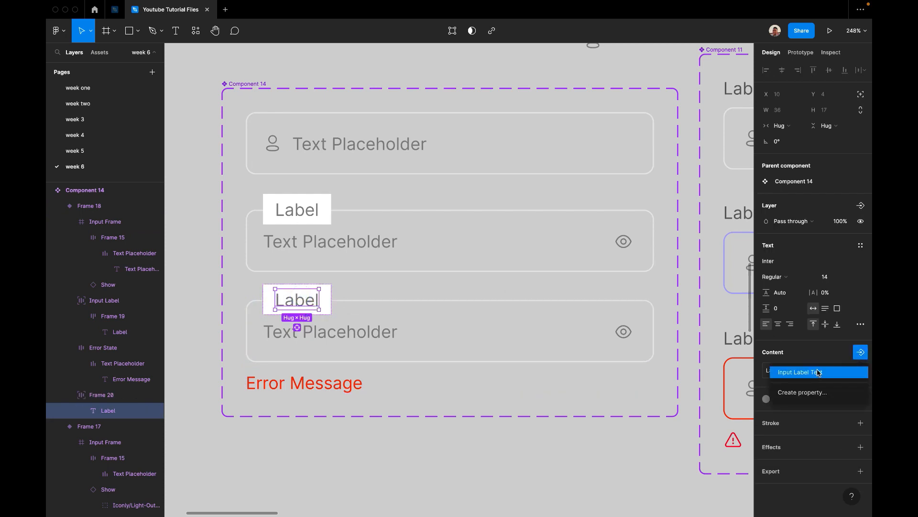
pyautogui.click(818, 372)
# Create a boolean property named Error State Message with value True on Frame 18's error message
pyautogui.click(328, 384)
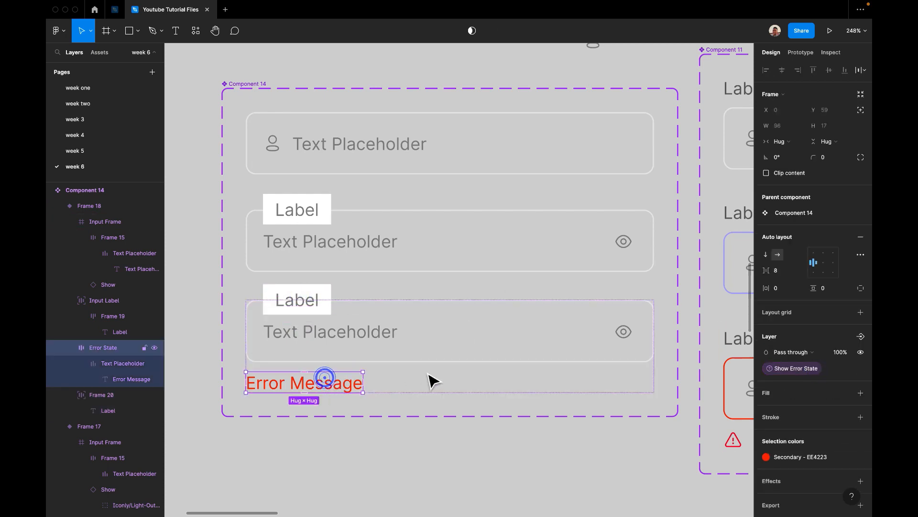
pyautogui.scroll(-1, 368, 376)
pyautogui.scroll(-1, 367, 376)
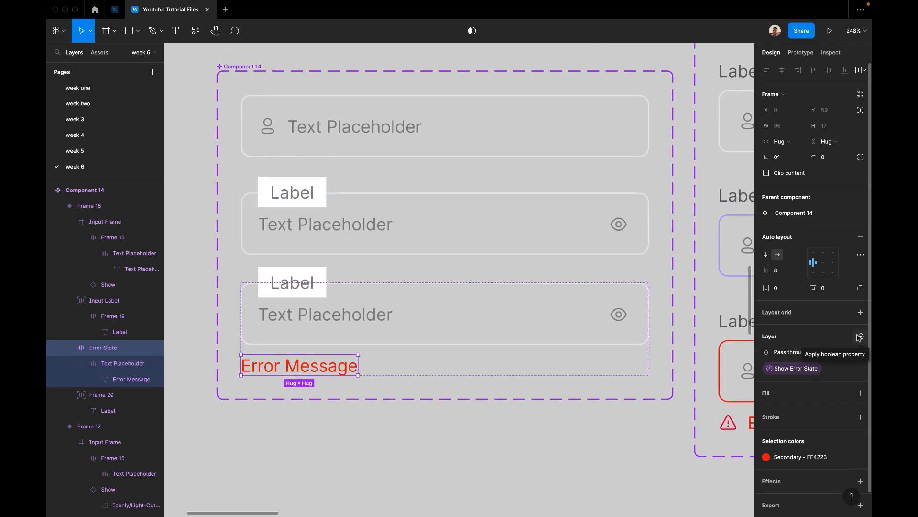
pyautogui.click(859, 337)
pyautogui.click(807, 400)
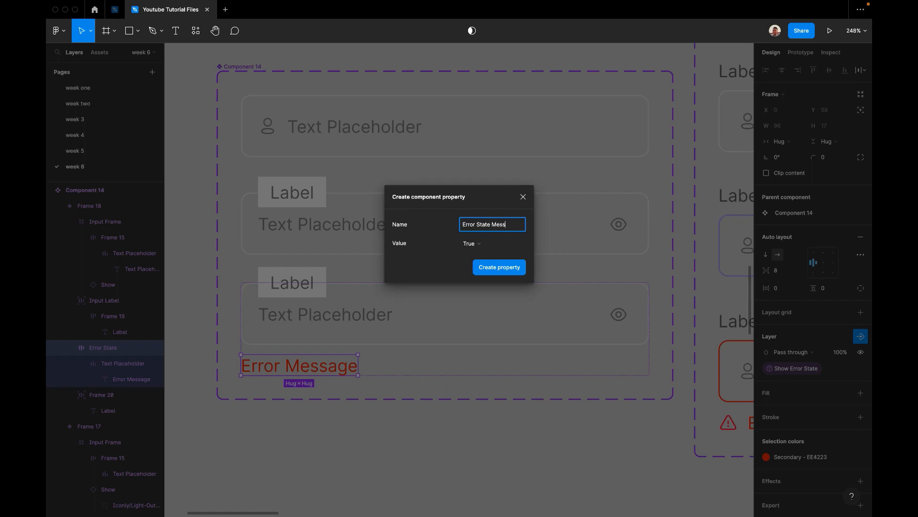
pyautogui.press('Return')
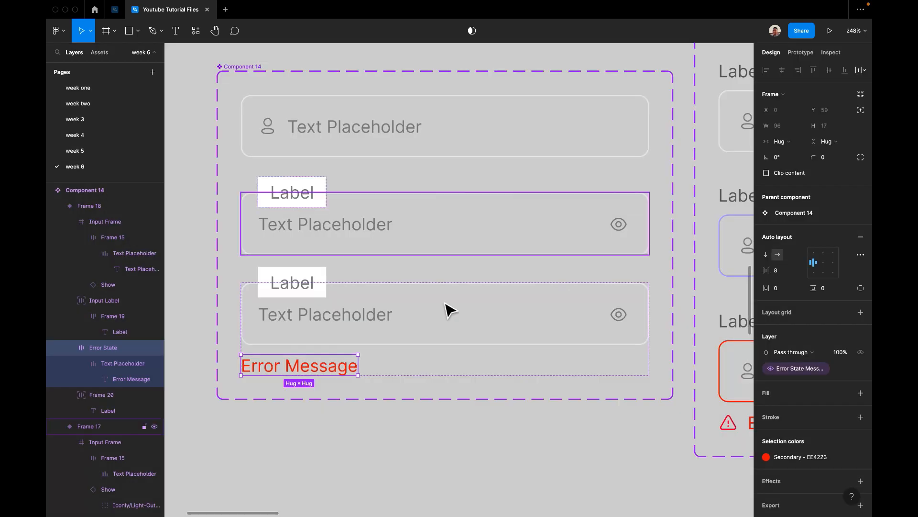
# Link the visibility of the eye icons in Frame 18 and Frame 17 to the Right Icon2 boolean property
pyautogui.click(351, 317)
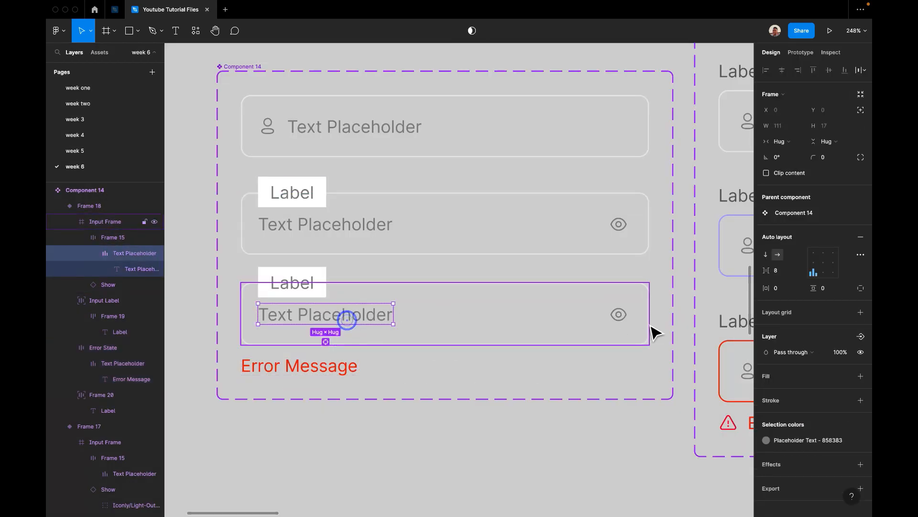
pyautogui.click(619, 316)
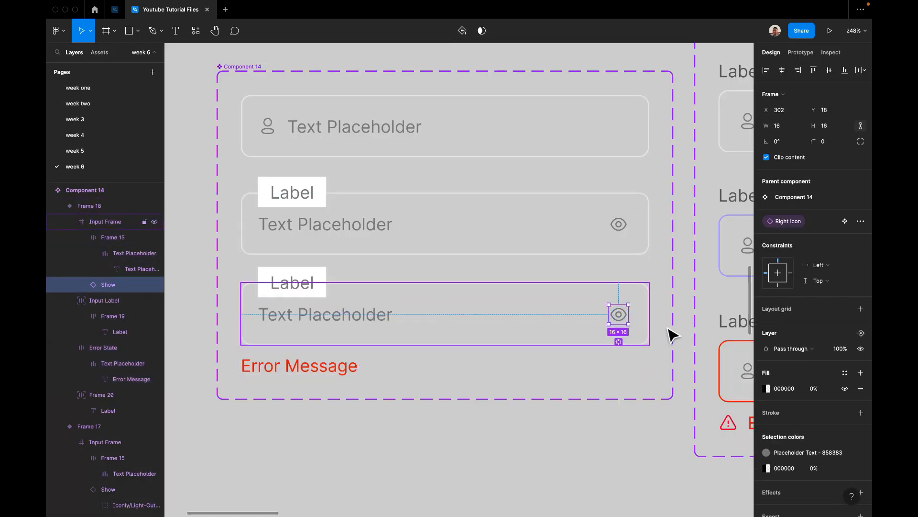
pyautogui.click(861, 332)
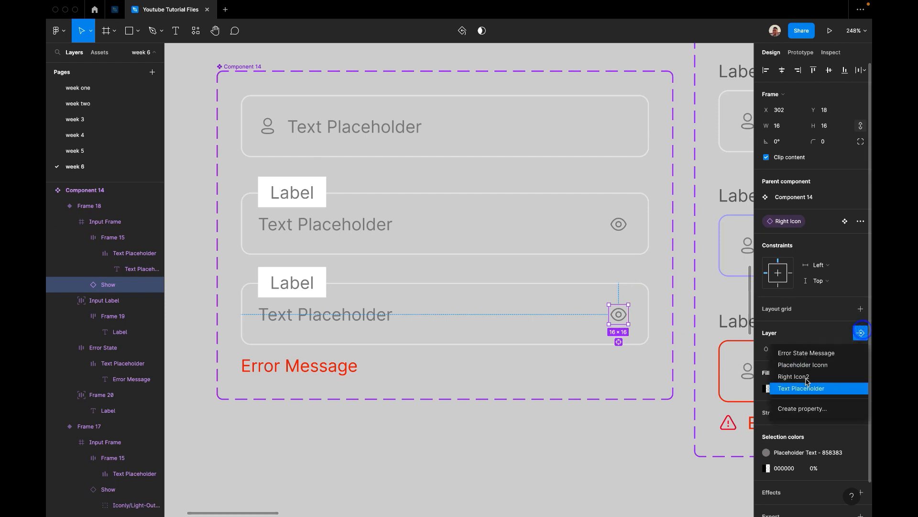
pyautogui.click(804, 377)
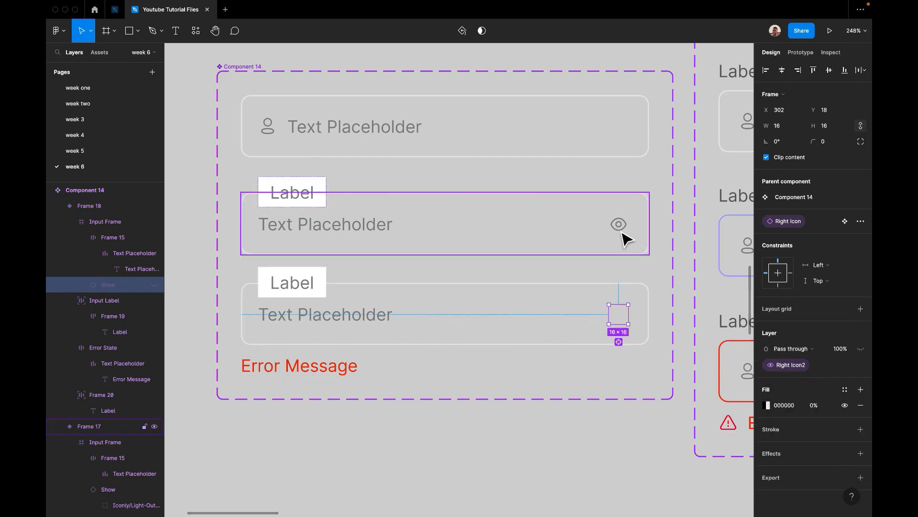
pyautogui.click(624, 238)
pyautogui.click(620, 229)
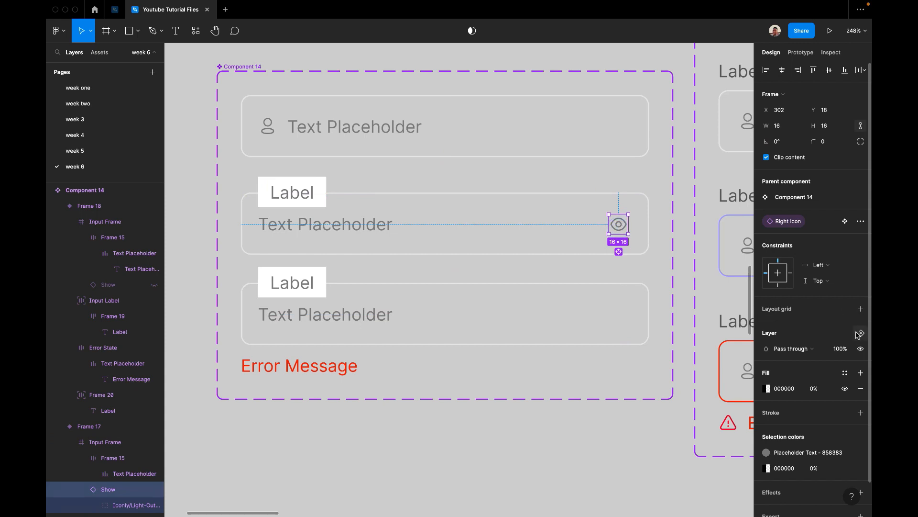
pyautogui.click(859, 333)
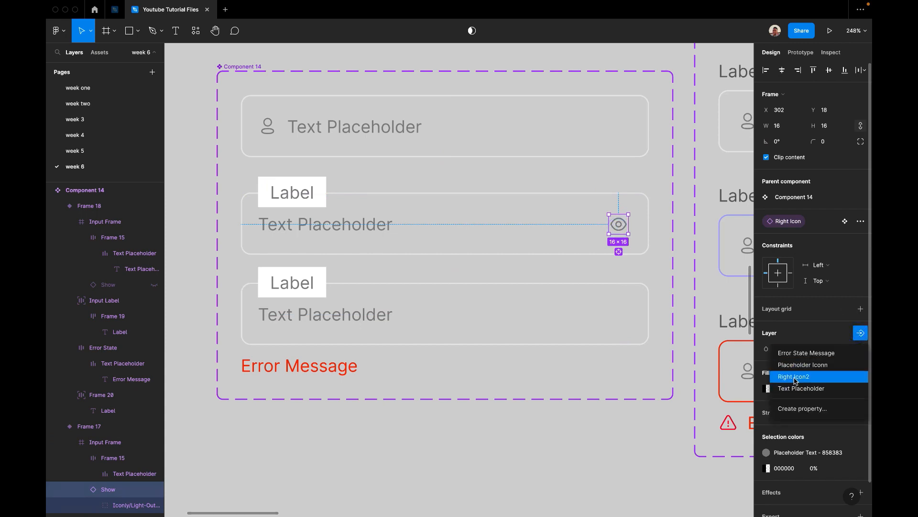
pyautogui.click(795, 377)
pyautogui.click(598, 371)
# Duplicate the iPhone 13 mini - 4 sign-up screen and place the copy beside the original
pyautogui.scroll(-2, 493, 356)
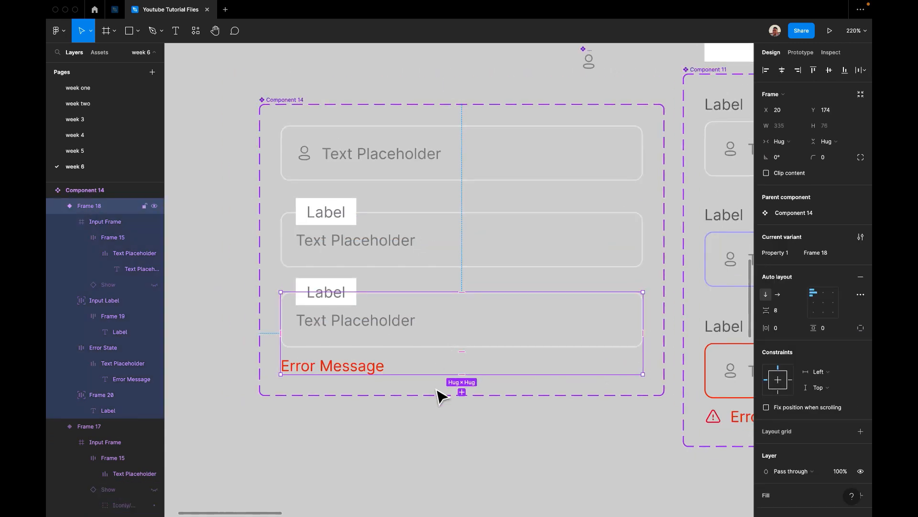
pyautogui.scroll(-4, 440, 396)
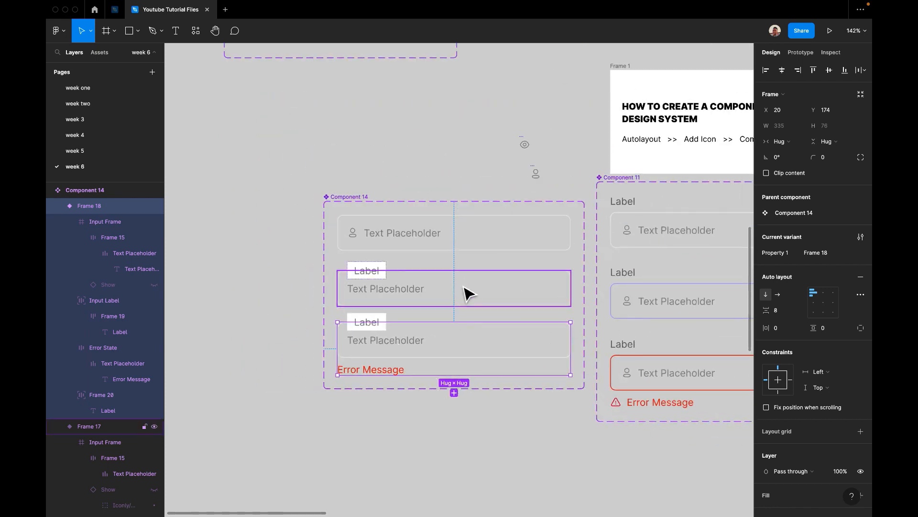
pyautogui.scroll(-3, 468, 293)
pyautogui.scroll(-1, 466, 293)
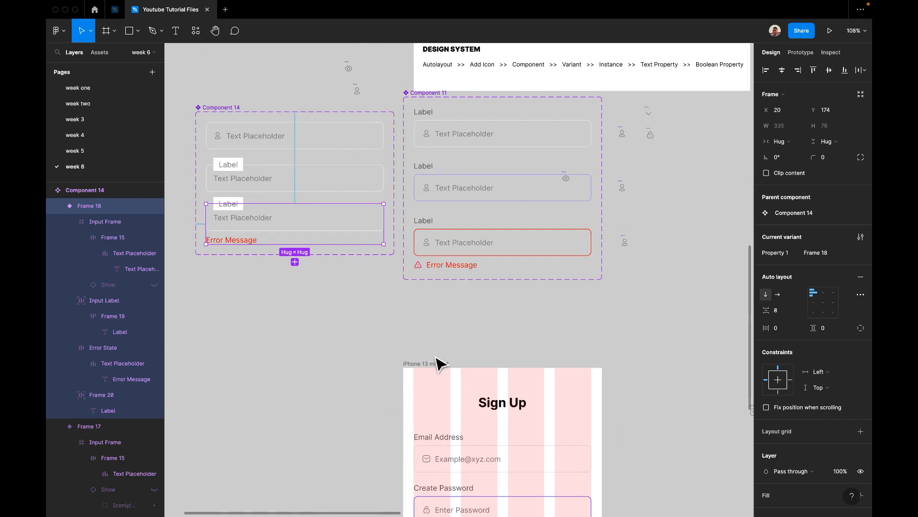
pyautogui.moveTo(436, 370); pyautogui.dragTo(642, 373)
pyautogui.scroll(-3, 641, 373)
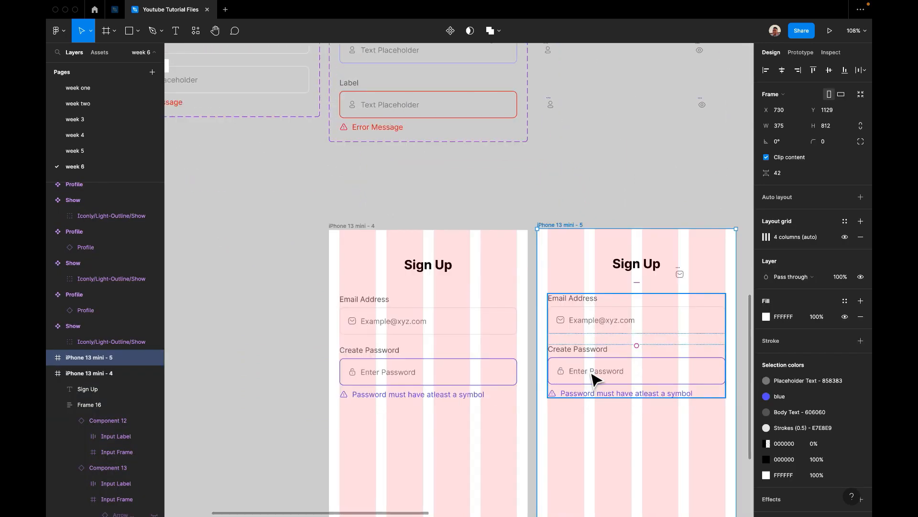
# Delete the input fields from the iPhone 13 mini - 5 frame and move the mail icon out above it
pyautogui.click(595, 375)
pyautogui.press('Delete')
pyautogui.moveTo(678, 270); pyautogui.dragTo(696, 145)
pyautogui.click(557, 225)
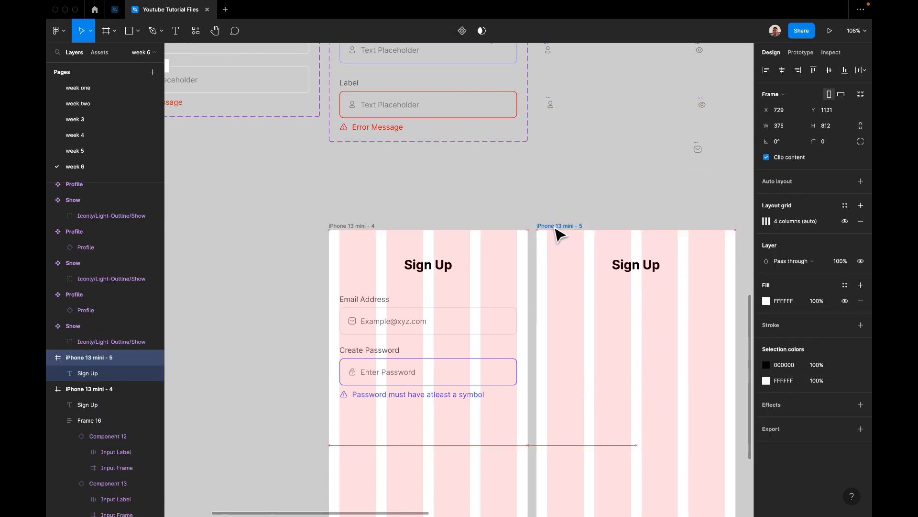
# Set the default Input Frame variant's Property 1 to Inactive, and open the Frame 17 variant's Property 1 value for editing
pyautogui.scroll(3, 430, 211)
pyautogui.hscroll(-3, 430, 210)
pyautogui.scroll(5, 410, 205)
pyautogui.hscroll(-5, 409, 205)
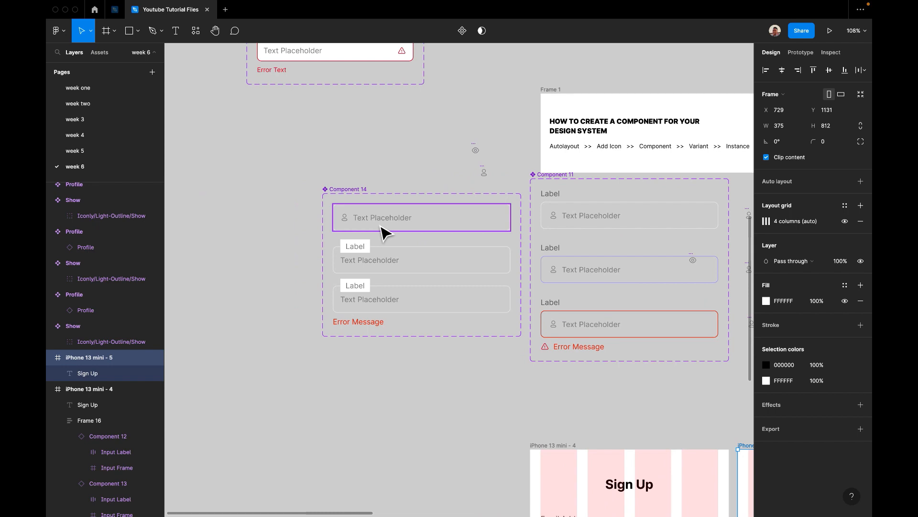
pyautogui.click(381, 221)
pyautogui.scroll(-2, 387, 239)
pyautogui.hscroll(3, 388, 240)
pyautogui.click(355, 246)
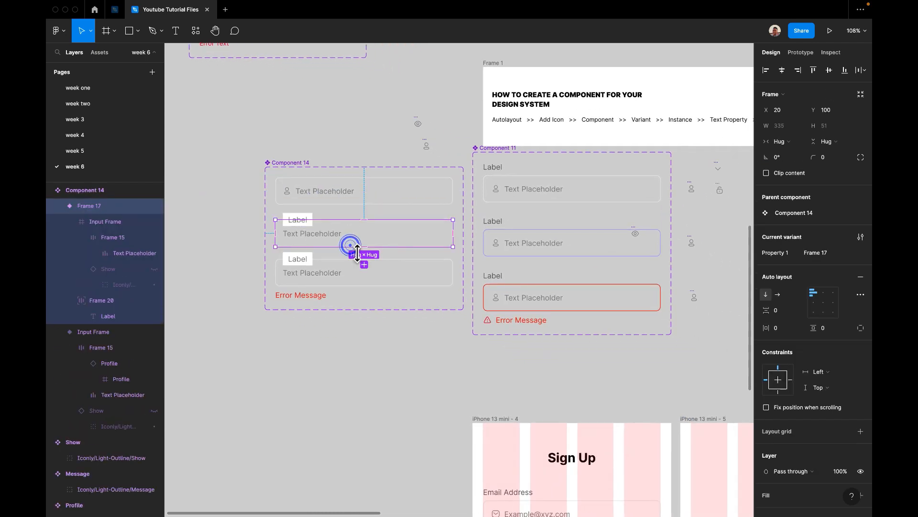
pyautogui.click(334, 197)
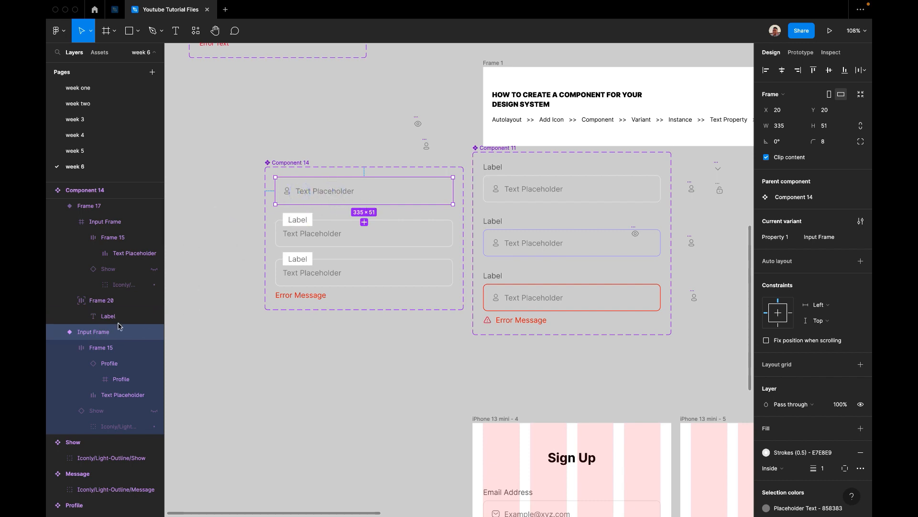
pyautogui.doubleClick(89, 334)
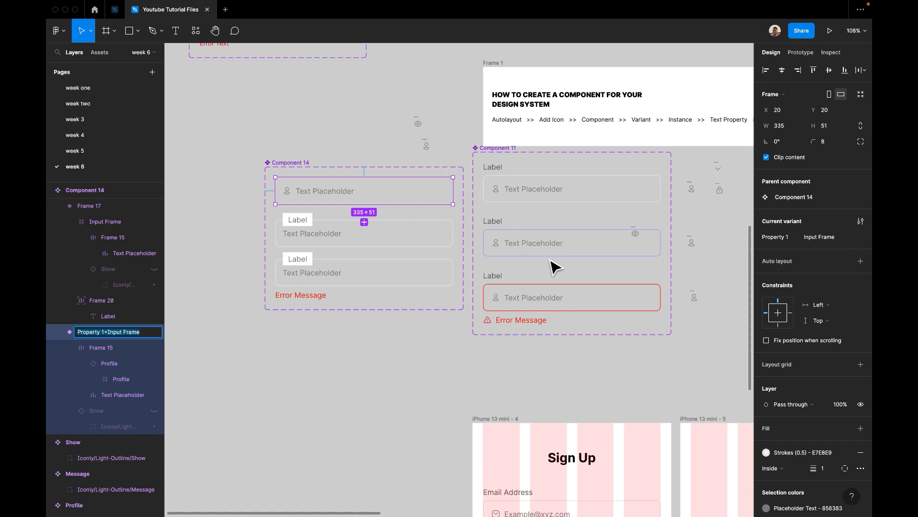
pyautogui.click(818, 239)
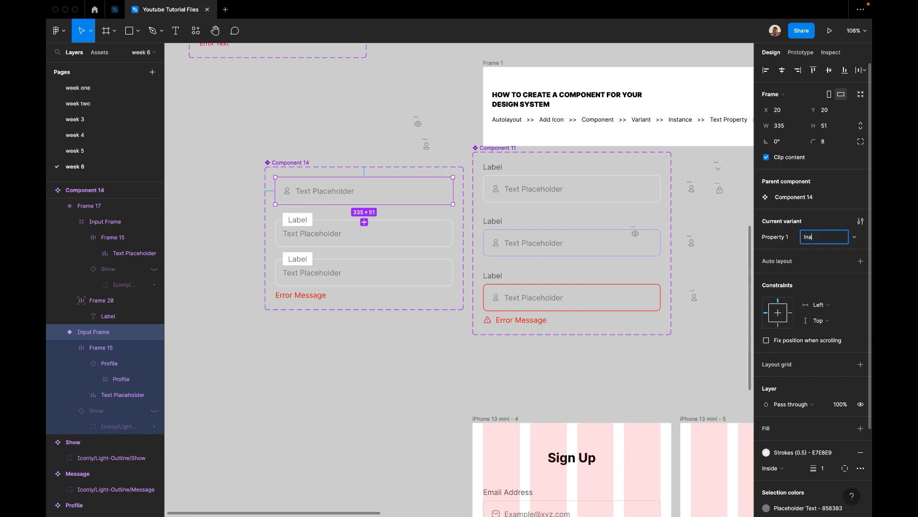
pyautogui.press('Return')
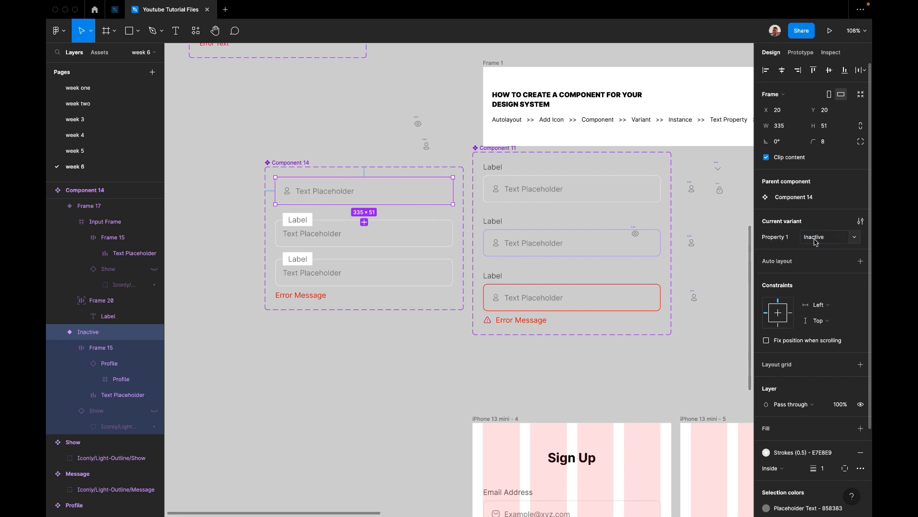
pyautogui.click(434, 221)
pyautogui.click(816, 253)
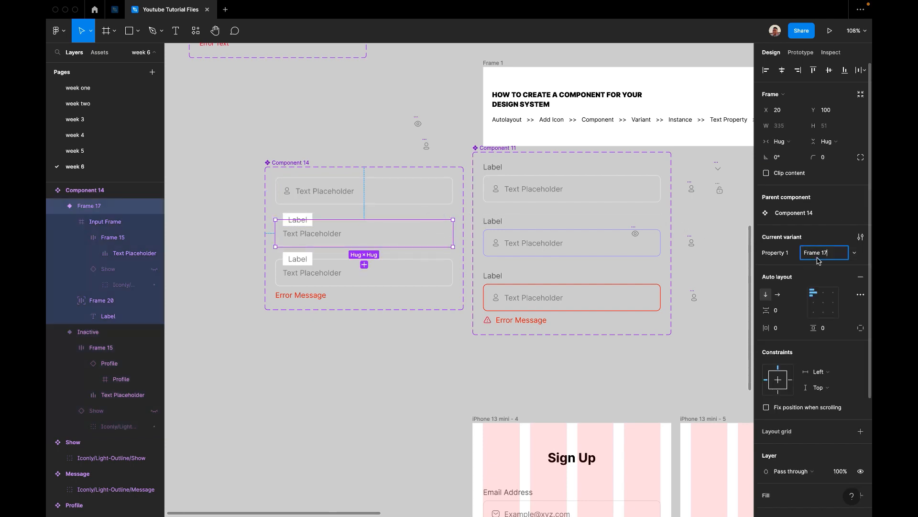
# Apply the Secondary - EE4223 color style to the stroke of the Input Frame in the Frame 18 error variant
pyautogui.click(447, 280)
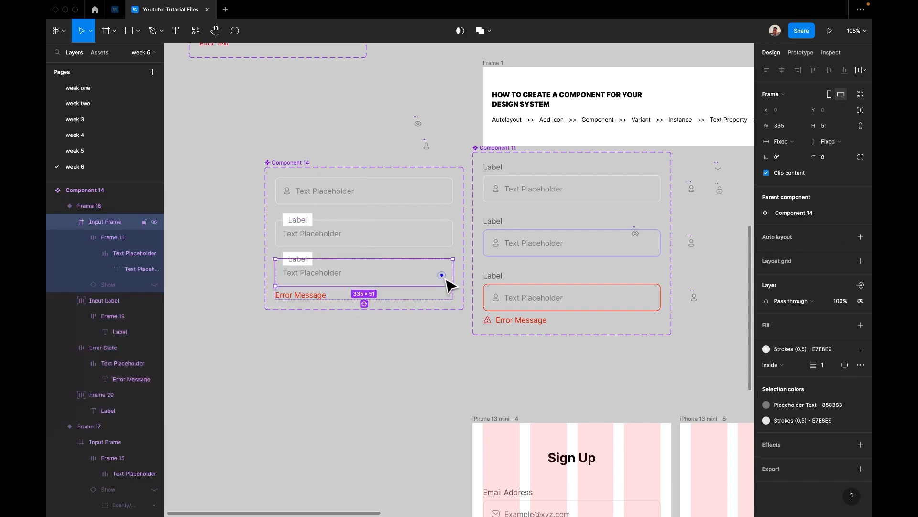
pyautogui.click(791, 354)
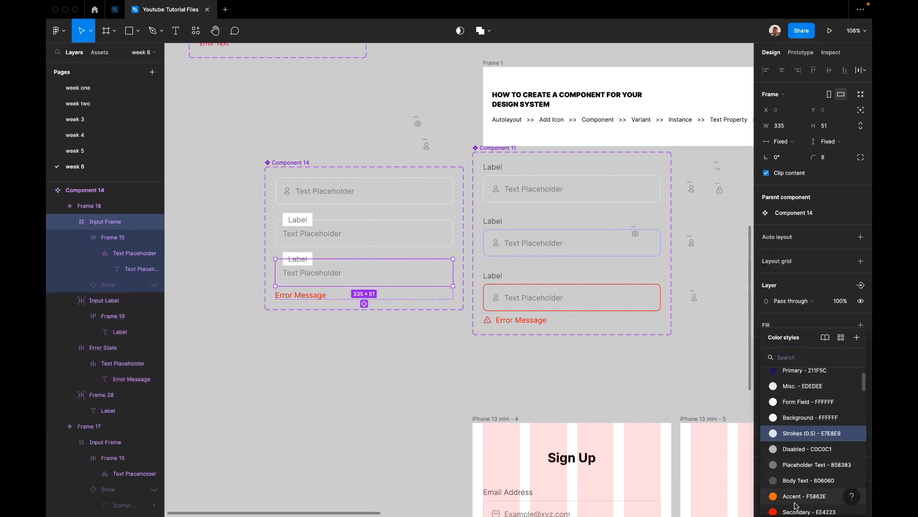
pyautogui.scroll(-2, 794, 483)
pyautogui.click(792, 493)
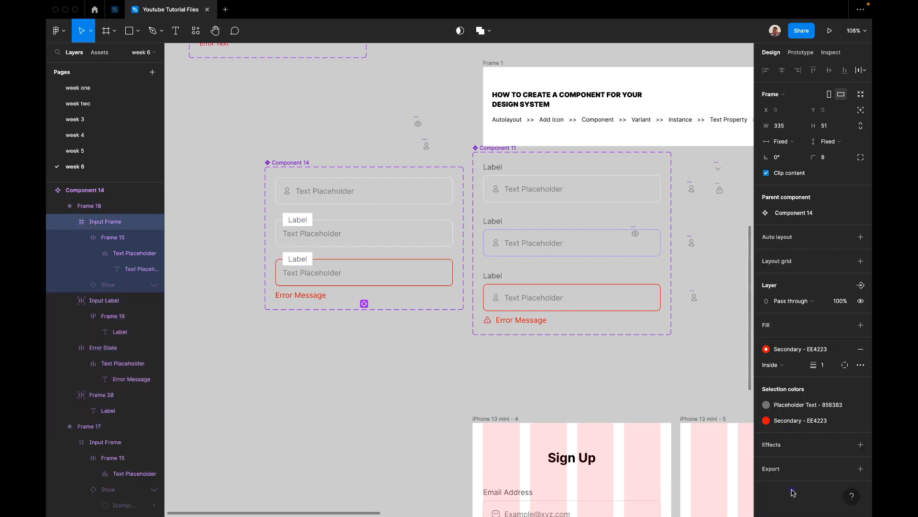
# Apply the blue color style to the stroke of the Input Frame in the Frame 17 variant
pyautogui.click(371, 251)
pyautogui.click(437, 240)
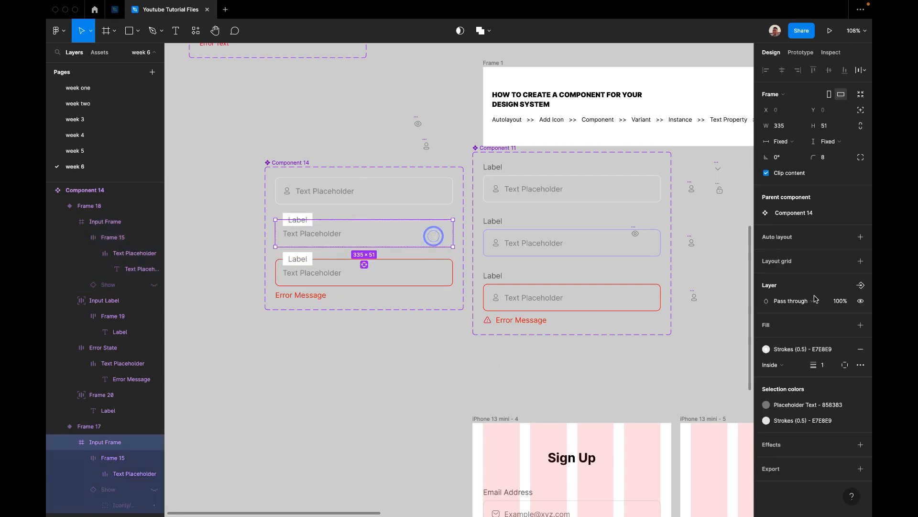
pyautogui.click(802, 354)
pyautogui.scroll(-5, 796, 440)
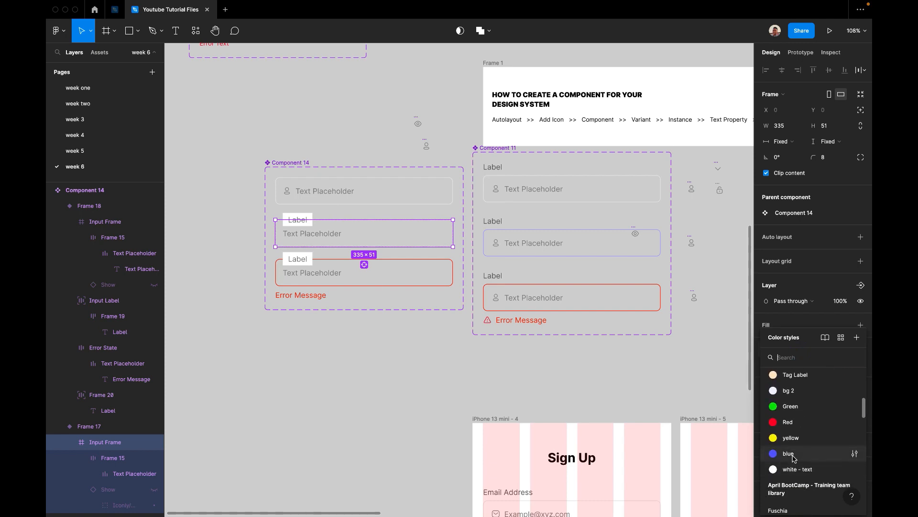
pyautogui.click(788, 453)
# Set the Property 1 value of the blue-outlined Frame 17 variant to Active
pyautogui.click(378, 230)
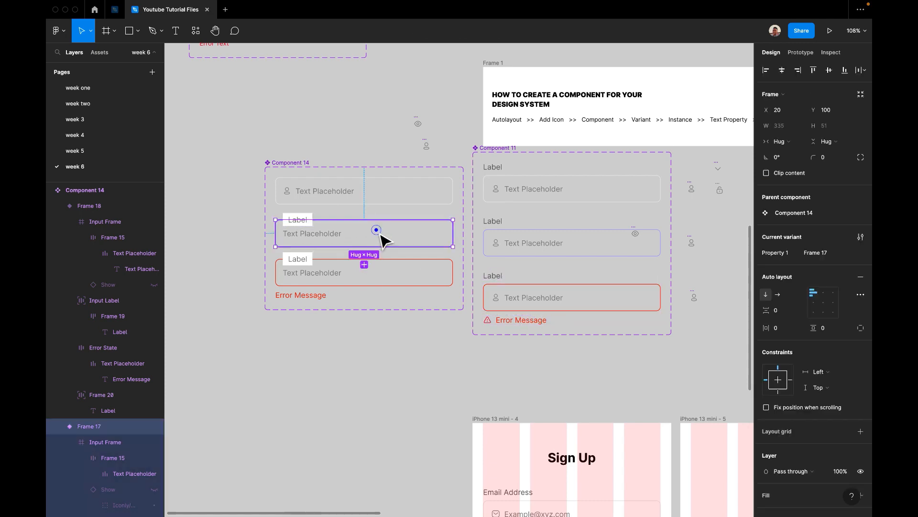
pyautogui.click(812, 254)
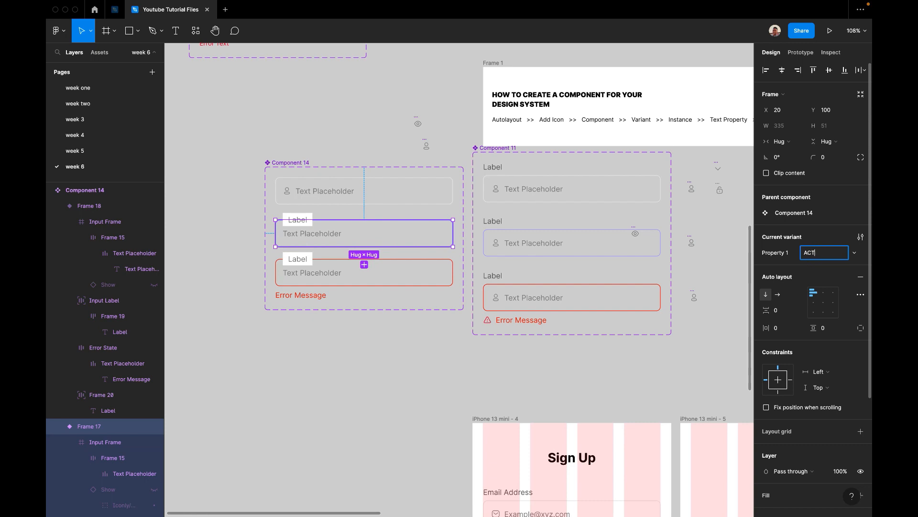
pyautogui.write('Active')
pyautogui.press('Return')
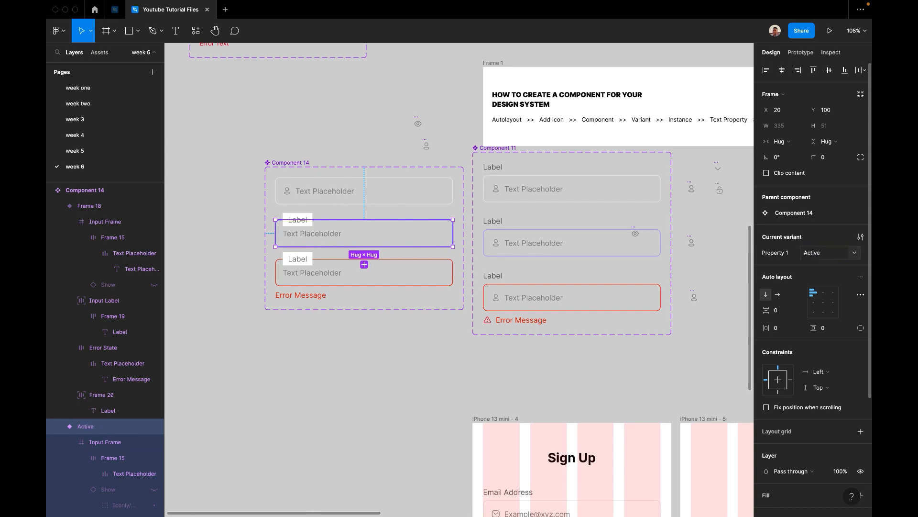
# Set the Property 1 value of the red-outlined Frame 18 variant to Error State
pyautogui.click(407, 283)
pyautogui.click(818, 258)
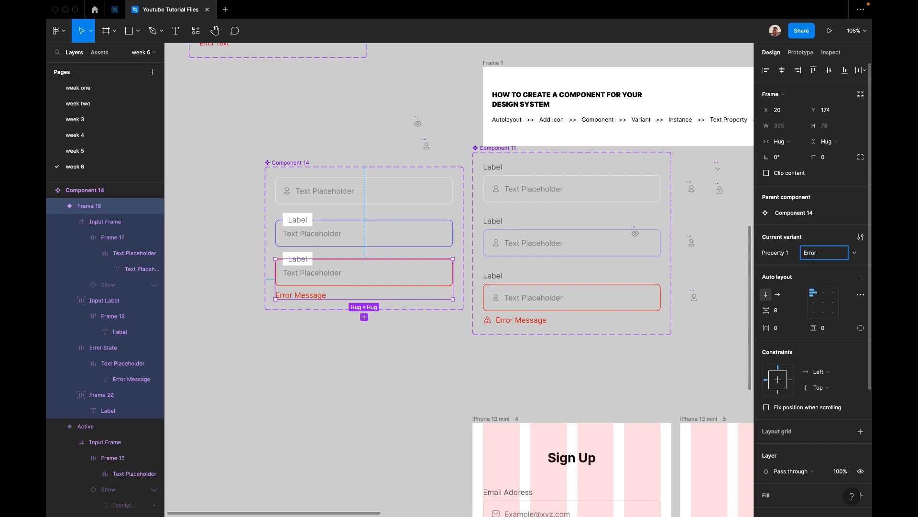
pyautogui.press('Return')
# Apply the red color style to the floating Label text in the Error State variant
pyautogui.scroll(5, 595, 199)
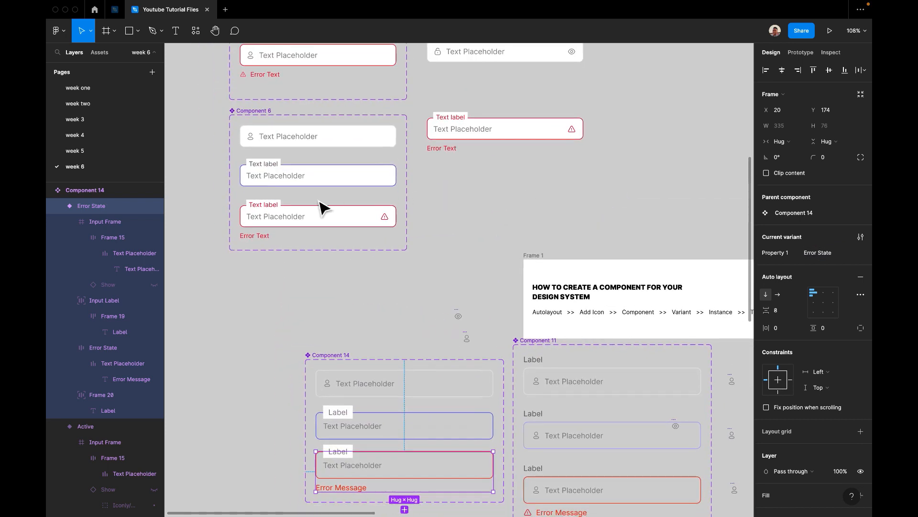
pyautogui.scroll(-5, 324, 207)
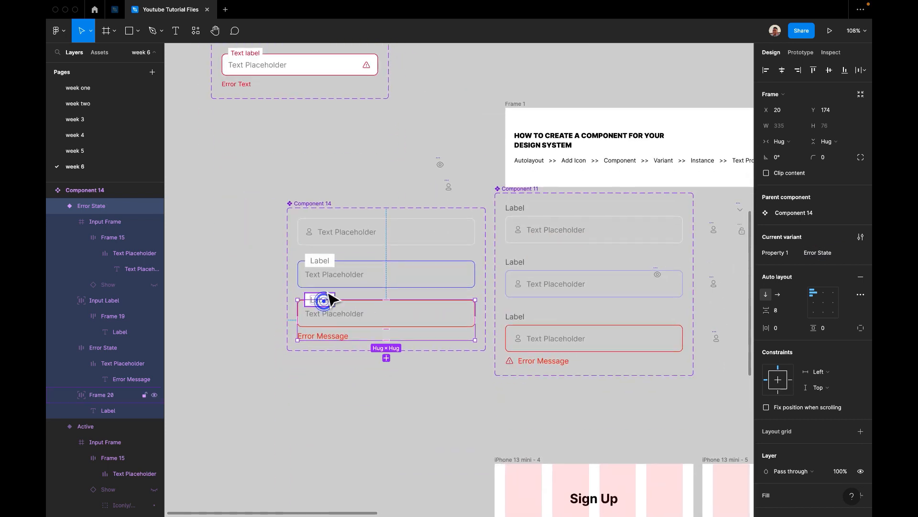
pyautogui.scroll(5, 326, 304)
pyautogui.doubleClick(316, 309)
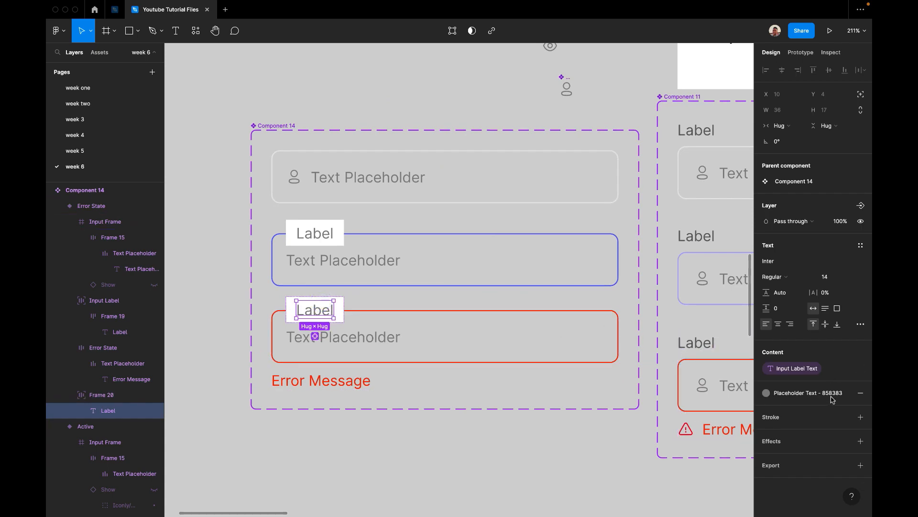
pyautogui.click(814, 393)
pyautogui.click(789, 479)
pyautogui.click(640, 483)
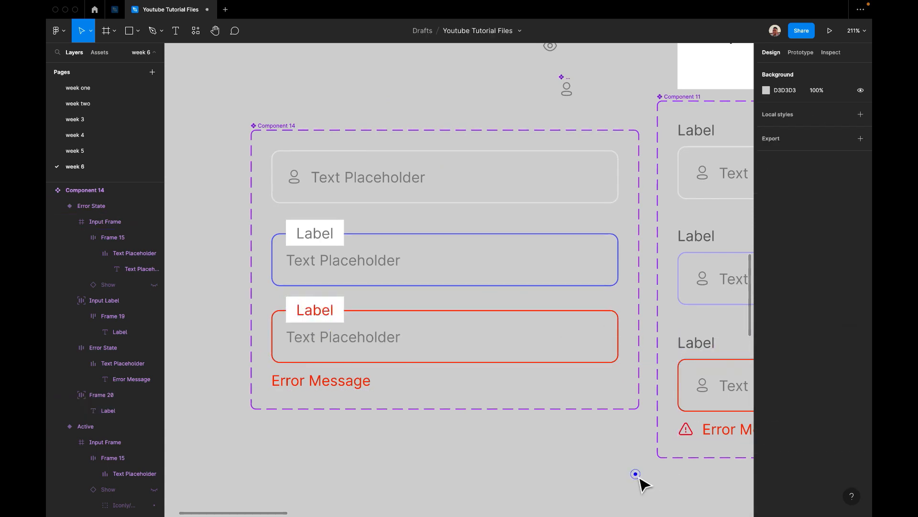
# Copy the Inactive variant of Component 14
pyautogui.scroll(-3, 641, 485)
pyautogui.scroll(-5, 642, 485)
pyautogui.scroll(-5, 642, 484)
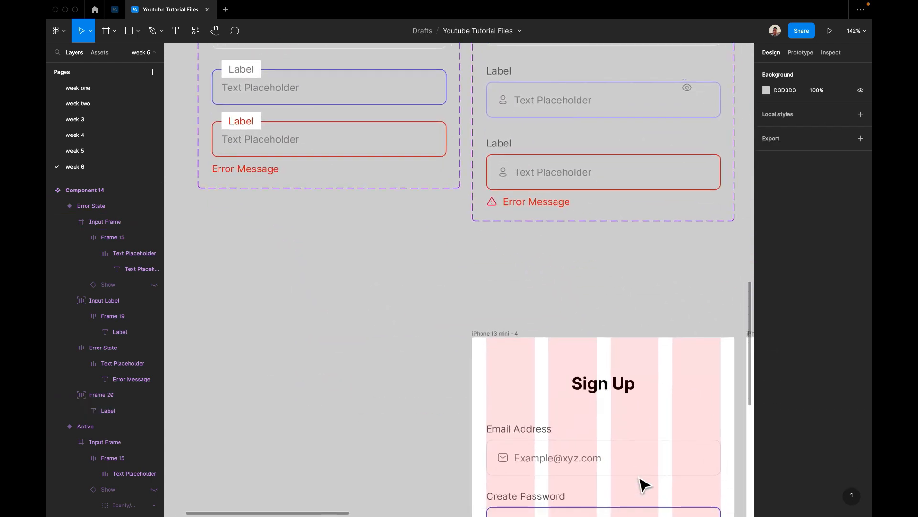
pyautogui.scroll(-4, 642, 483)
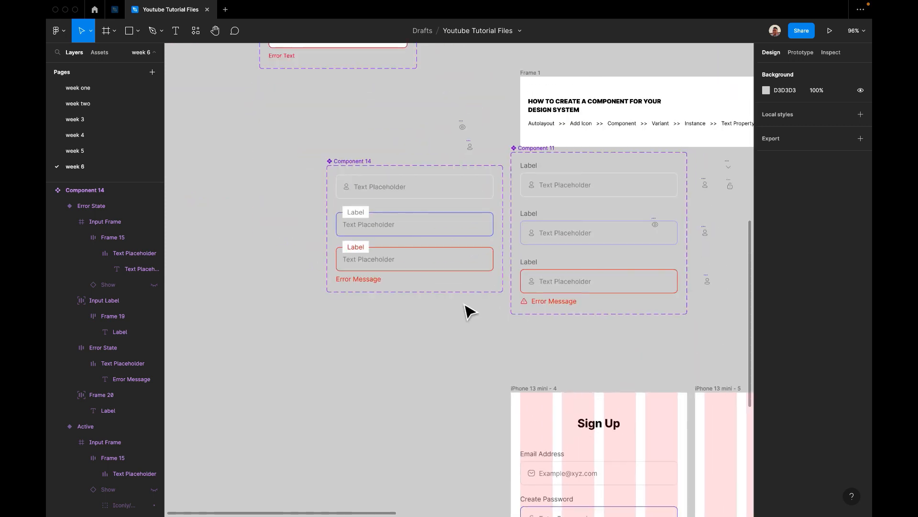
pyautogui.click(408, 189)
pyautogui.hscroll(4, 648, 363)
pyautogui.scroll(-1, 648, 363)
pyautogui.hscroll(4, 648, 363)
pyautogui.scroll(-2, 648, 364)
pyautogui.click(484, 353)
pyautogui.hotkey('ctrl', 'v')
pyautogui.scroll(-4, 503, 469)
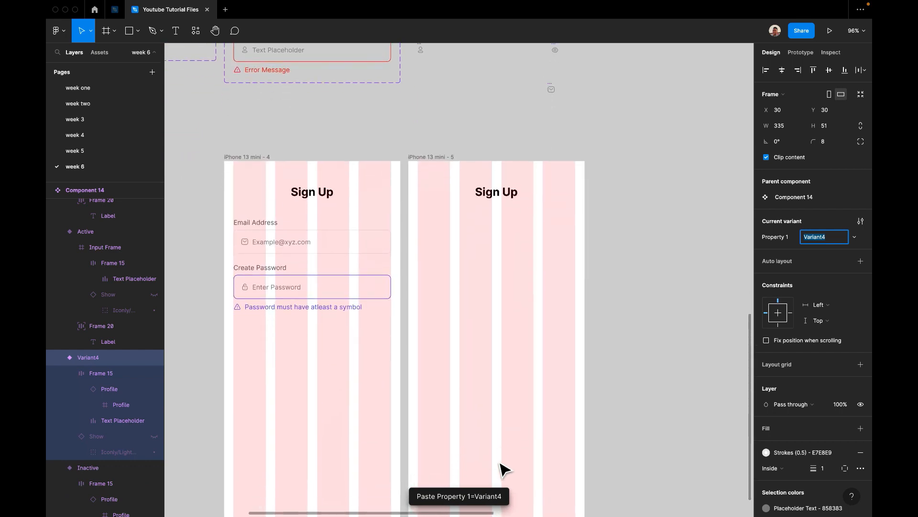
pyautogui.scroll(2, 514, 343)
pyautogui.hscroll(1, 514, 343)
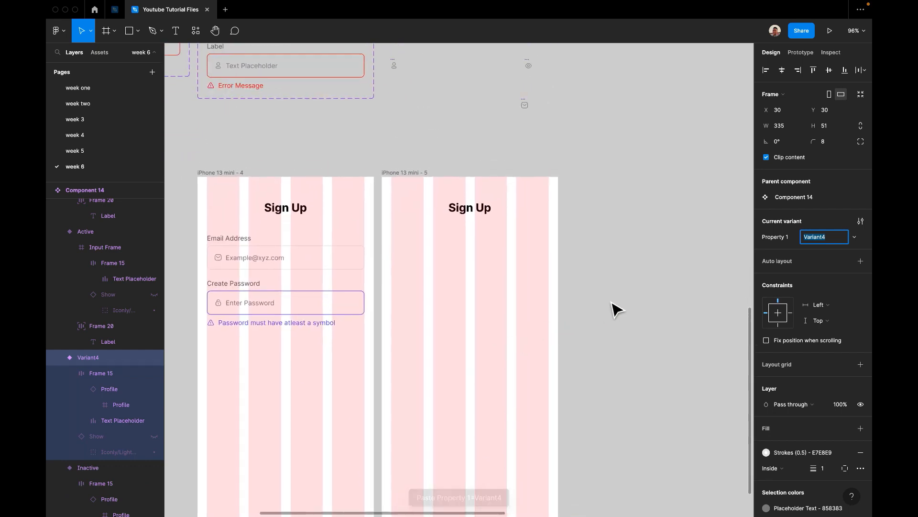
pyautogui.press('Delete')
# Paste an instance of the Inactive input field and align it below the Sign Up heading in iPhone 13 mini - 5
pyautogui.hotkey('ctrl', 'v')
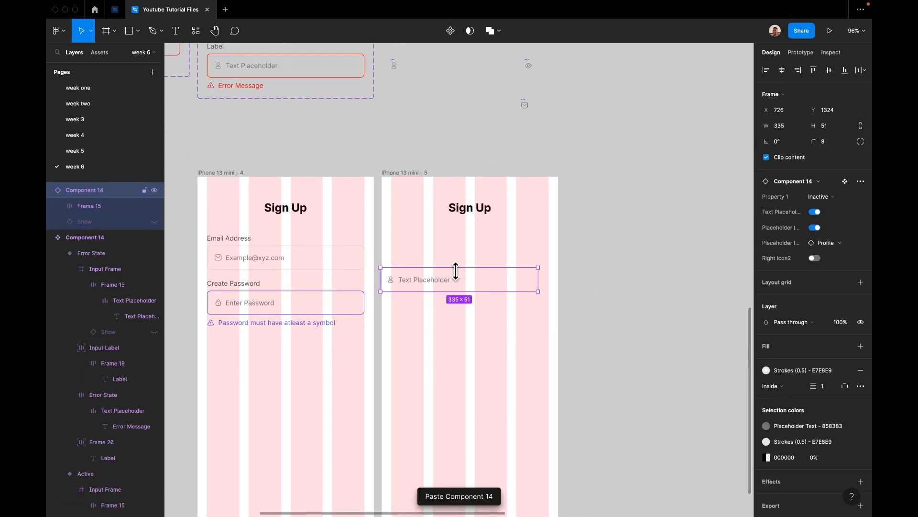
pyautogui.moveTo(452, 285); pyautogui.dragTo(463, 251)
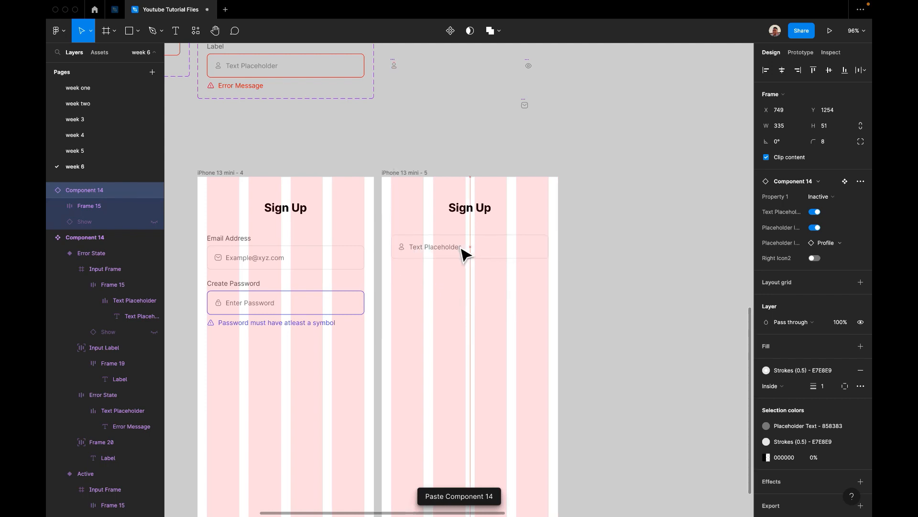
pyautogui.click(621, 265)
# Switch Property 1 of the sign-up screen's input field instance to Error State and then to Active
pyautogui.click(470, 244)
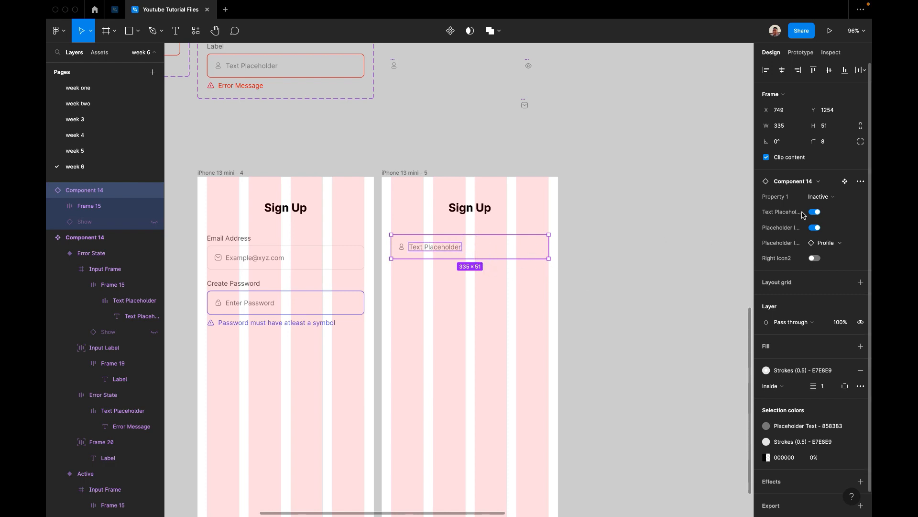
pyautogui.click(819, 197)
pyautogui.click(833, 184)
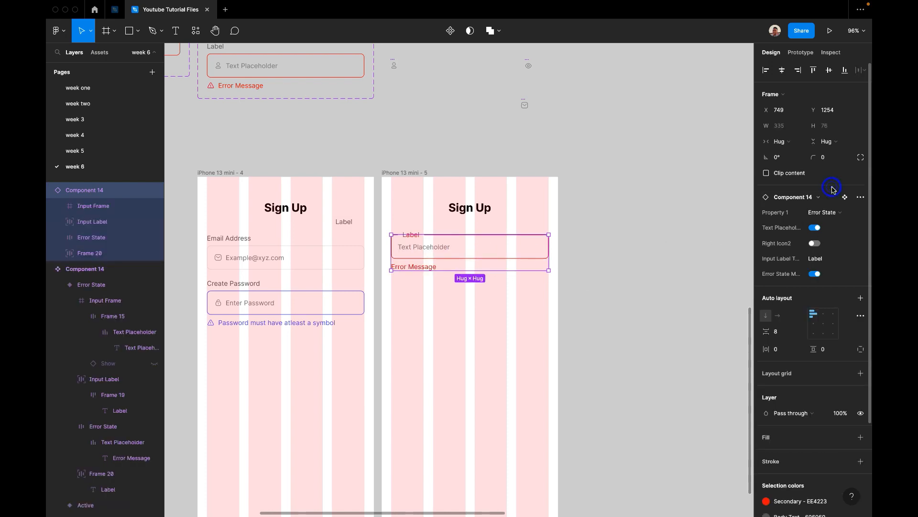
pyautogui.click(832, 213)
pyautogui.click(830, 203)
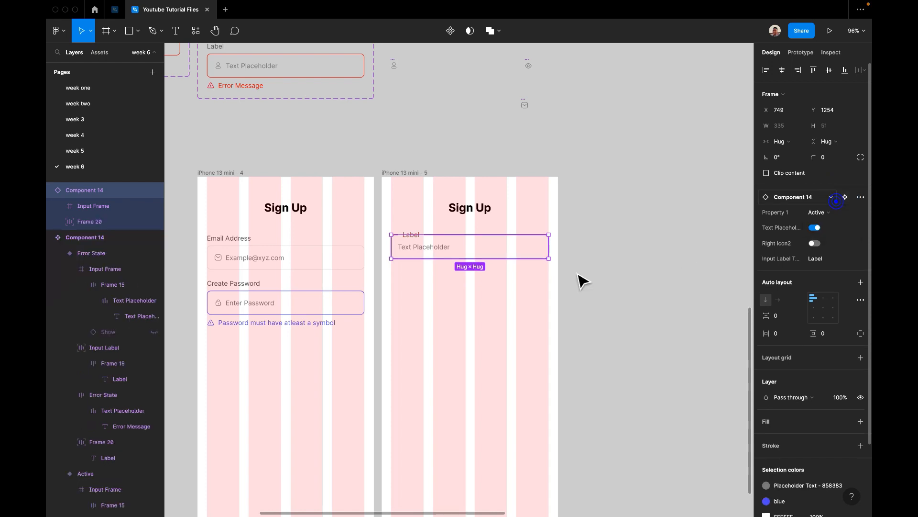
pyautogui.click(594, 278)
# Change the active input field instance's label text to Email Address
pyautogui.scroll(5, 439, 253)
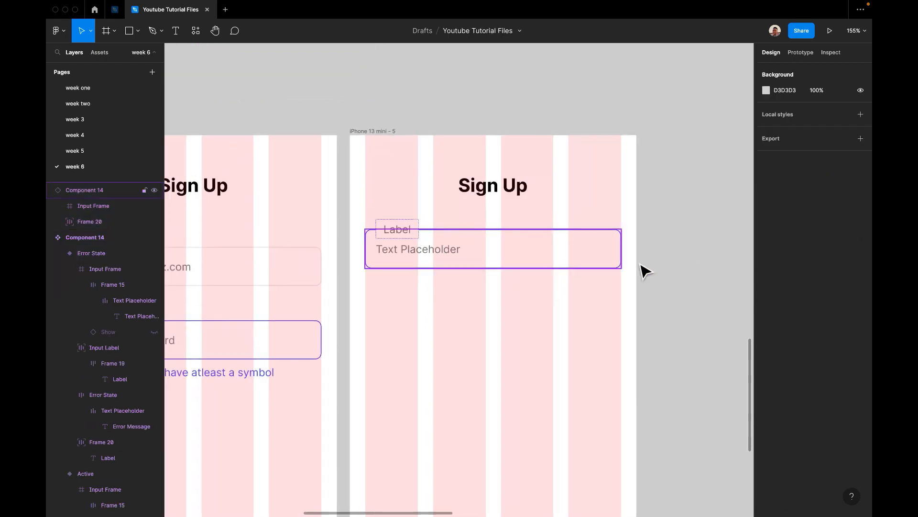
pyautogui.click(400, 241)
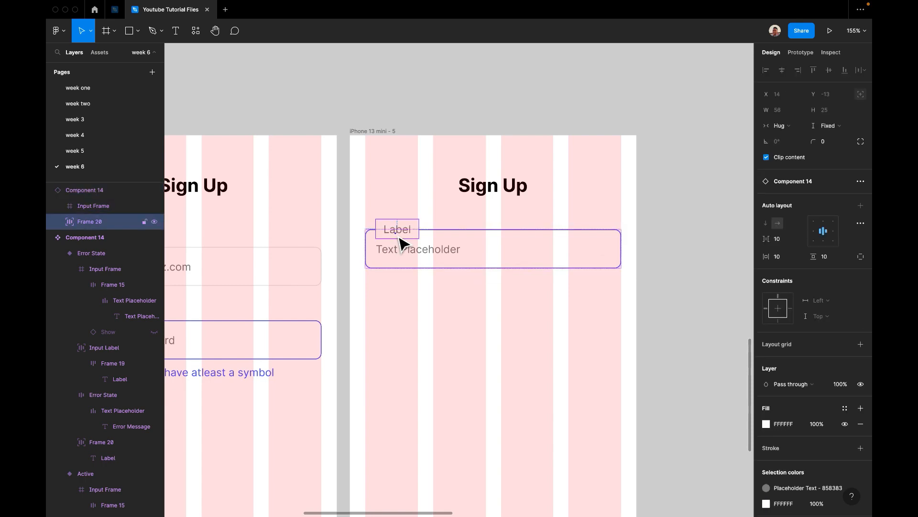
pyautogui.doubleClick(397, 229)
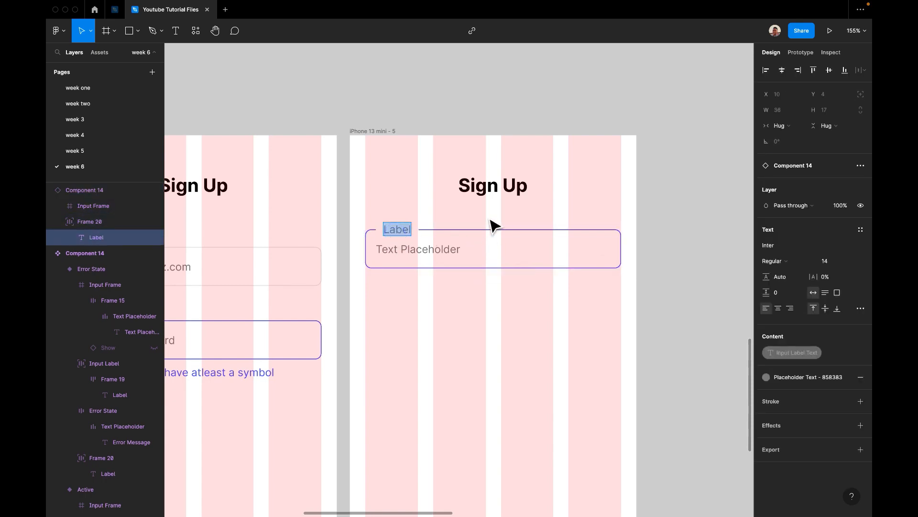
pyautogui.write('Email Address')
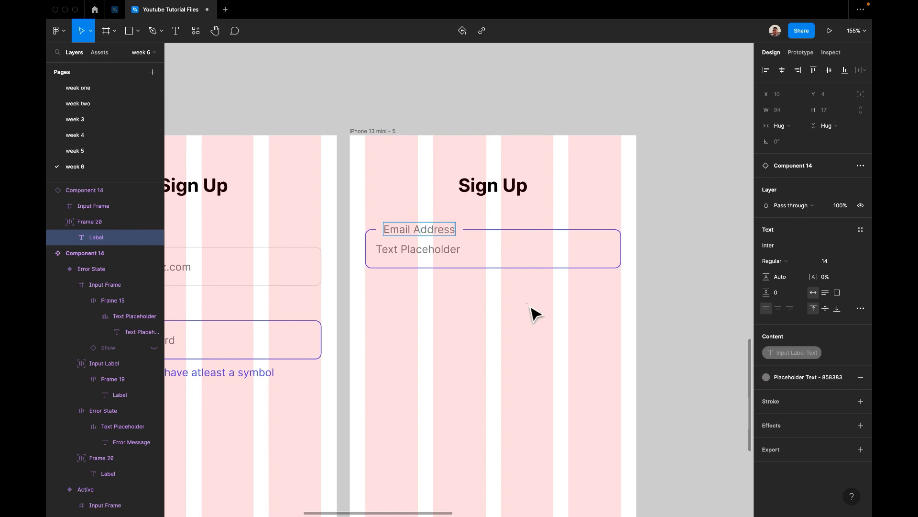
pyautogui.click(527, 306)
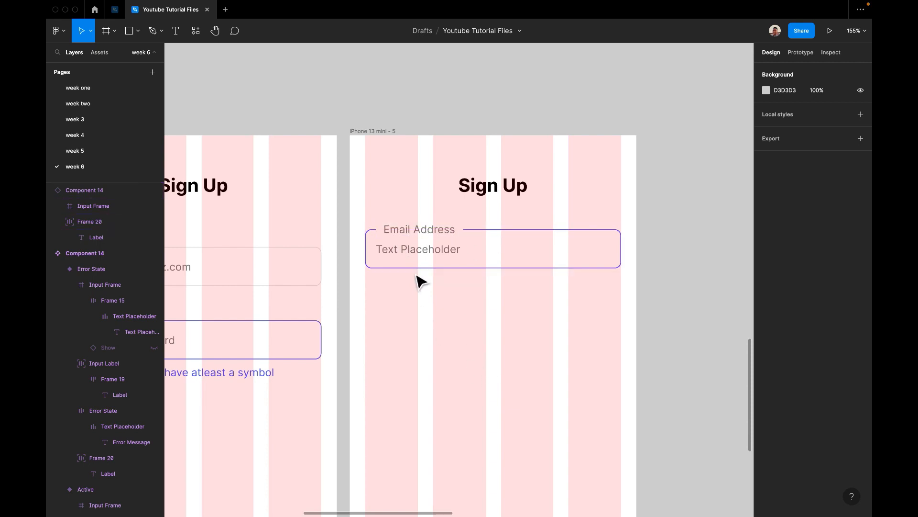
pyautogui.scroll(5, 409, 234)
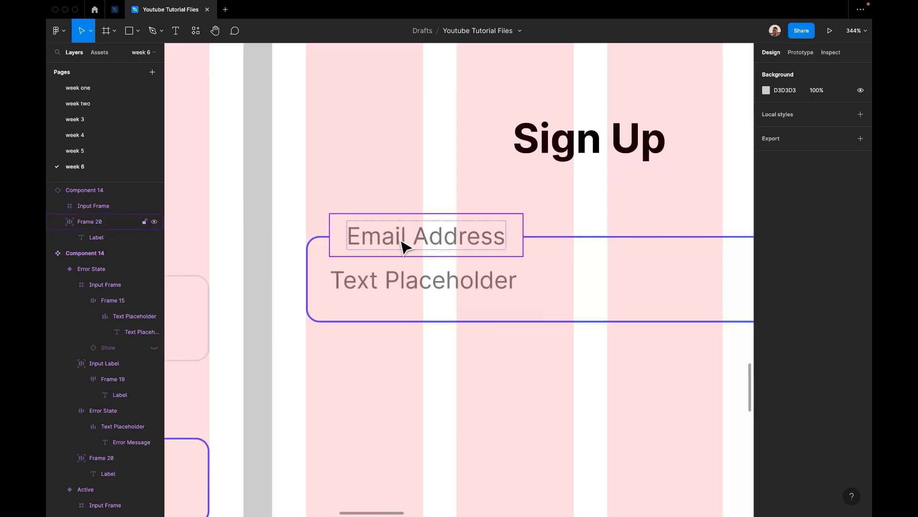
pyautogui.scroll(-7, 462, 272)
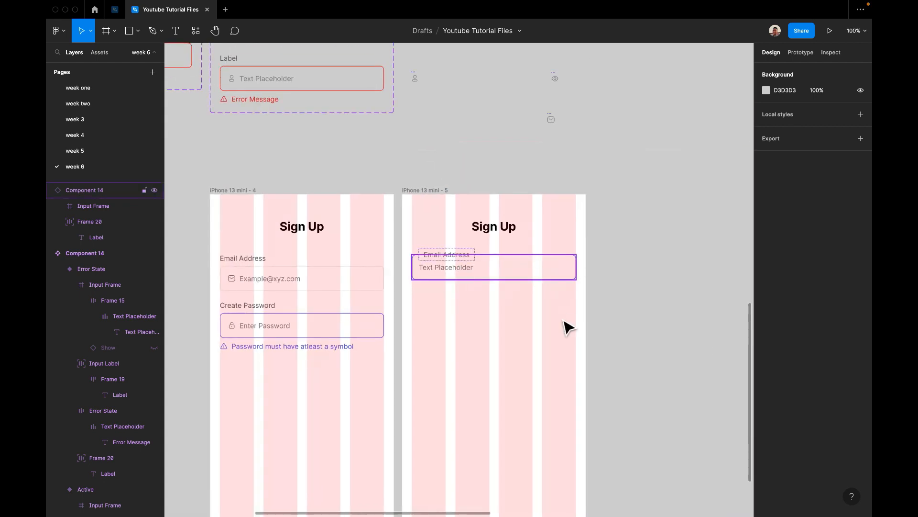
pyautogui.scroll(3, 569, 328)
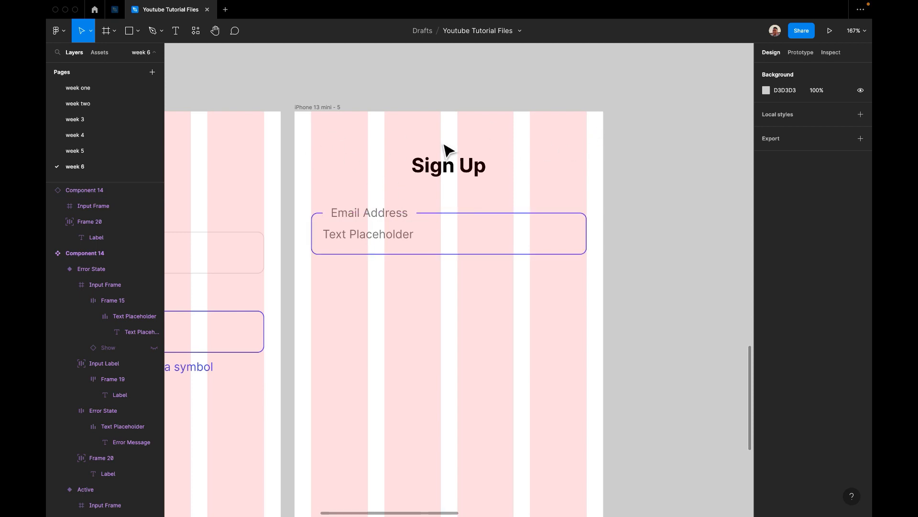
pyautogui.hscroll(5, 448, 150)
pyautogui.hscroll(-5, 545, 287)
pyautogui.scroll(-1, 435, 242)
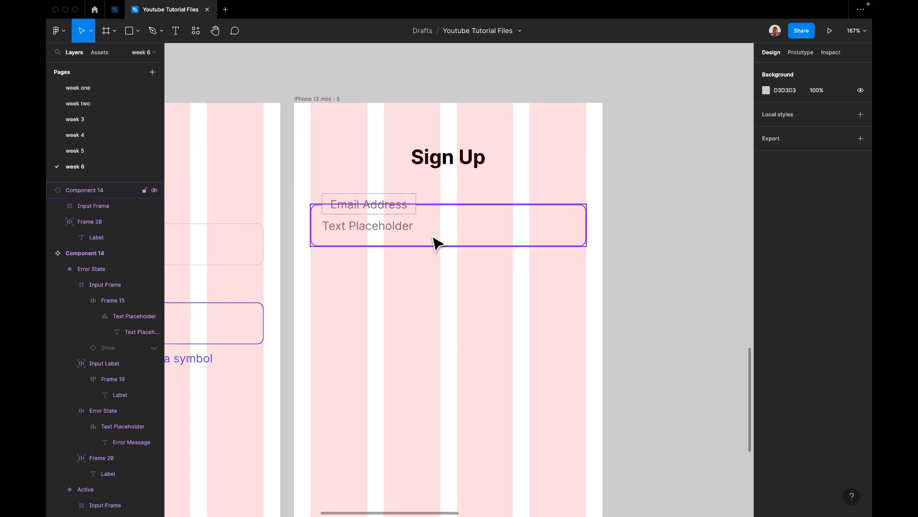
# Replace the Email Address label of the active input field instance with Password
pyautogui.scroll(5, 435, 241)
pyautogui.hscroll(-2, 434, 242)
pyautogui.click(397, 319)
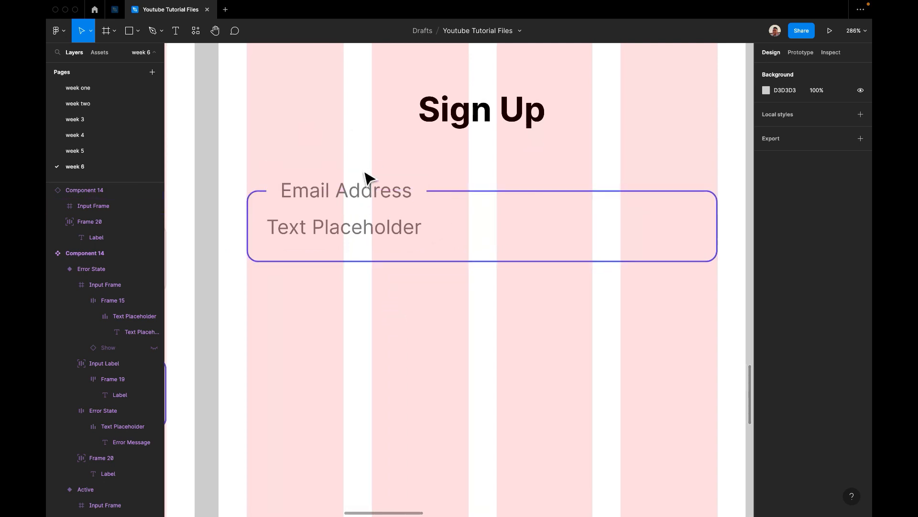
pyautogui.doubleClick(365, 191)
pyautogui.doubleClick(359, 186)
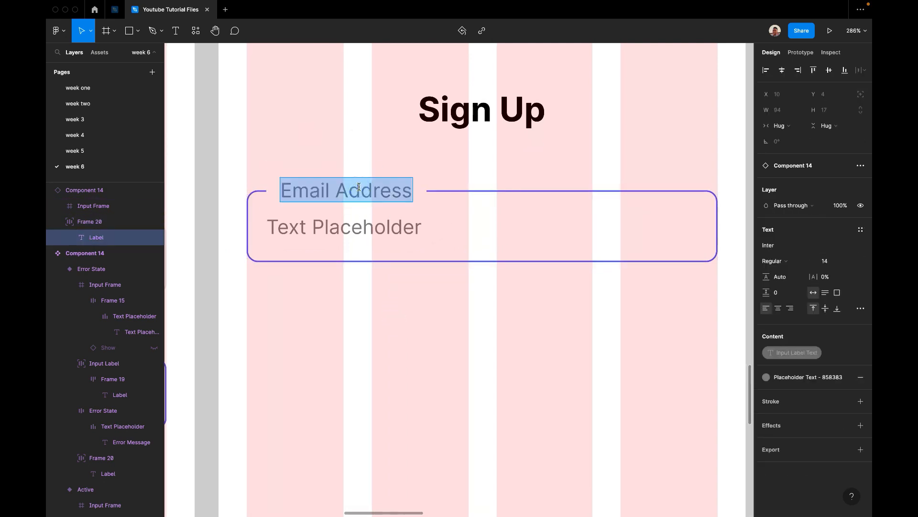
pyautogui.write('Password')
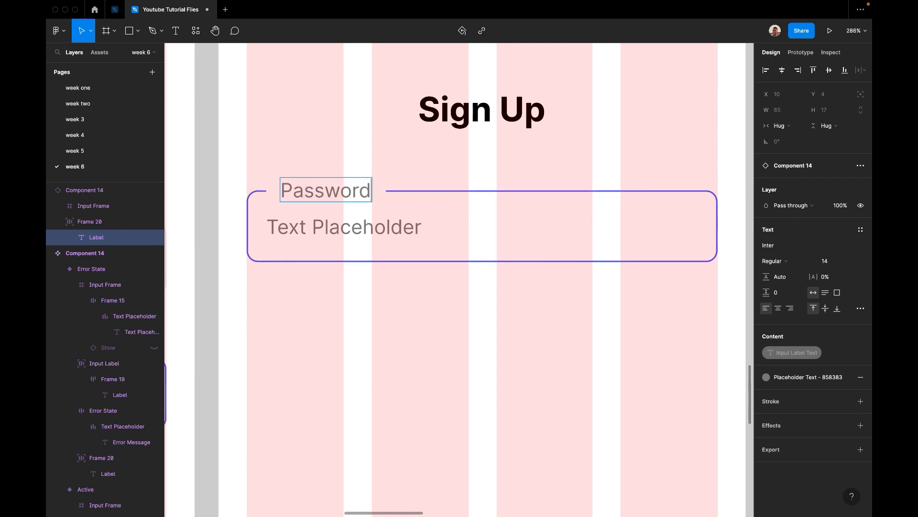
pyautogui.click(371, 276)
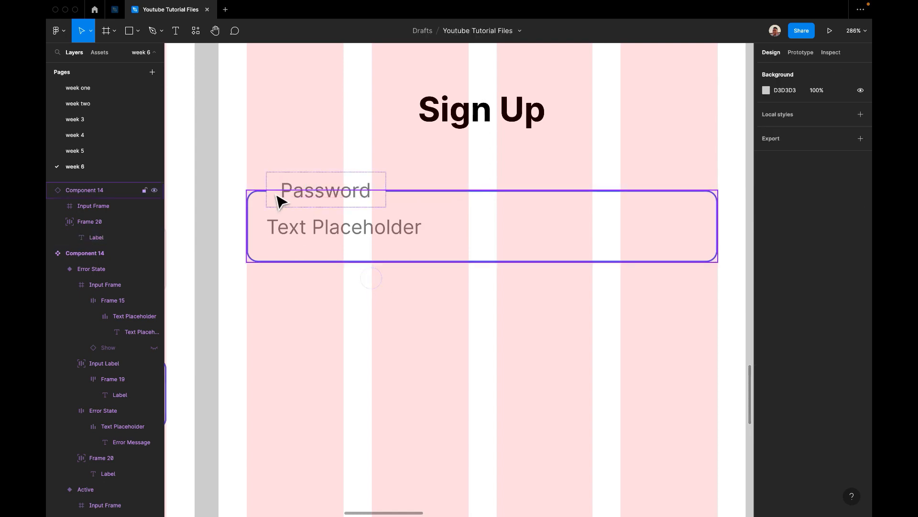
# Change the active input field instance's label text to Create Password
pyautogui.doubleClick(349, 186)
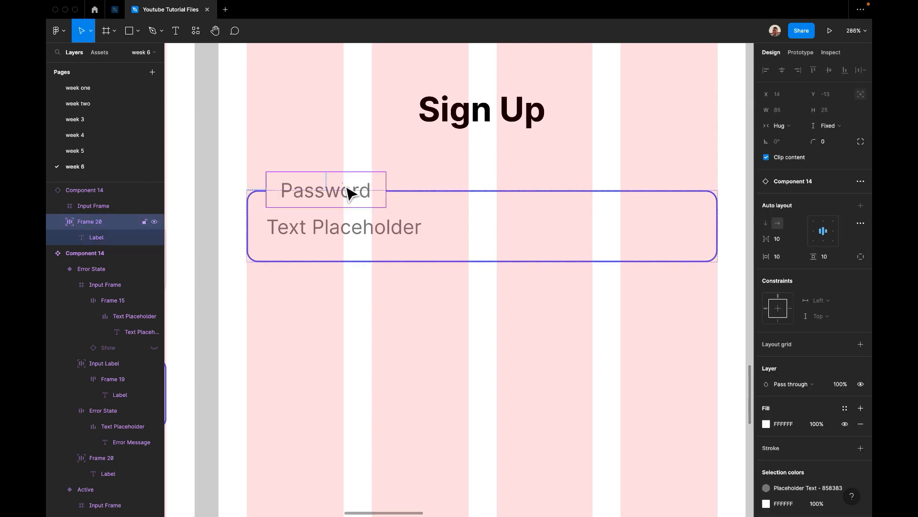
pyautogui.doubleClick(343, 183)
pyautogui.write('C')
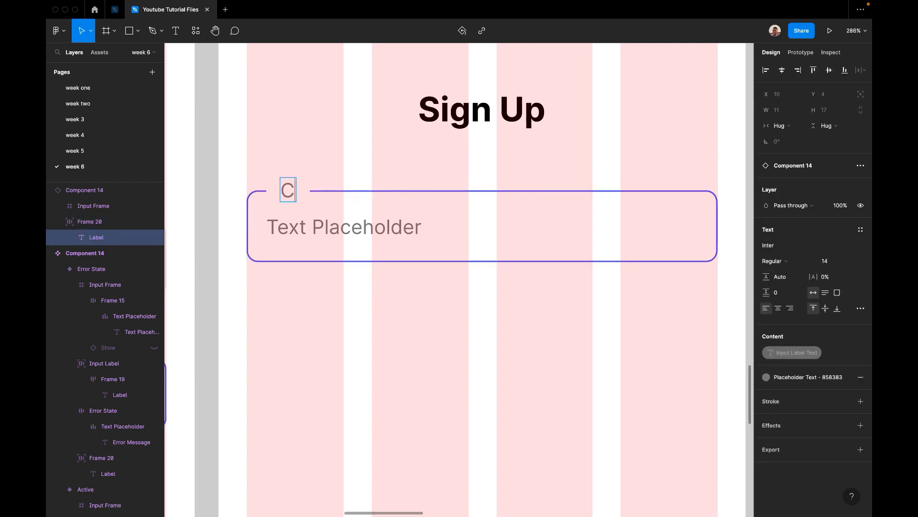
pyautogui.write('reate PAssword')
pyautogui.press('Escape')
# Replace the active input field instance's placeholder text with Input Password
pyautogui.click(328, 237)
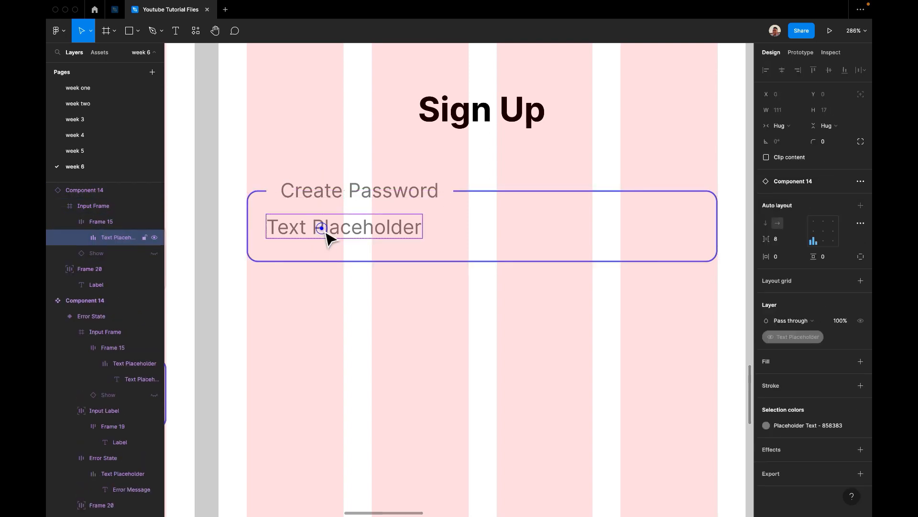
pyautogui.doubleClick(328, 237)
pyautogui.click(658, 349)
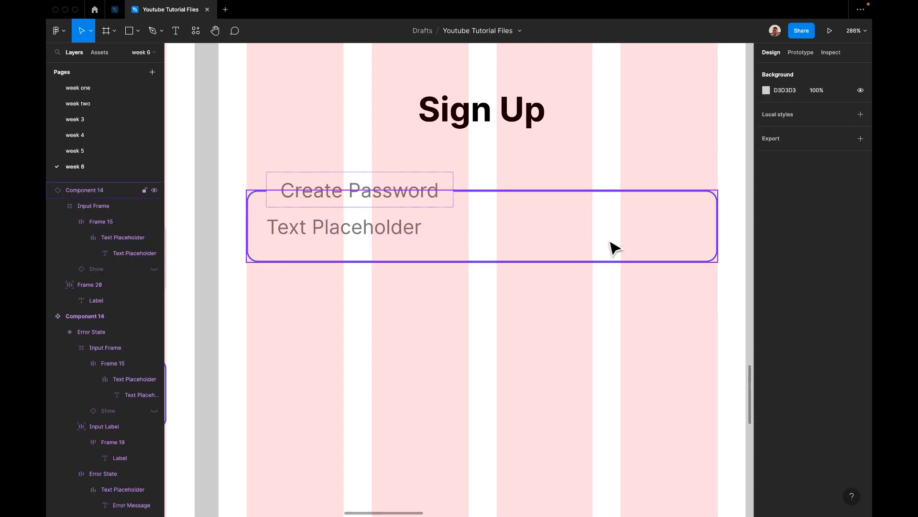
pyautogui.click(611, 245)
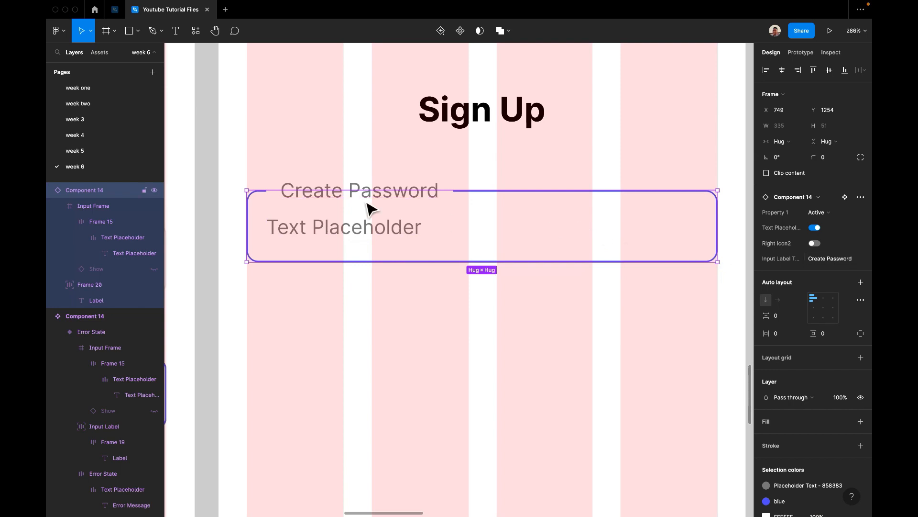
pyautogui.doubleClick(371, 227)
pyautogui.doubleClick(368, 226)
pyautogui.doubleClick(367, 222)
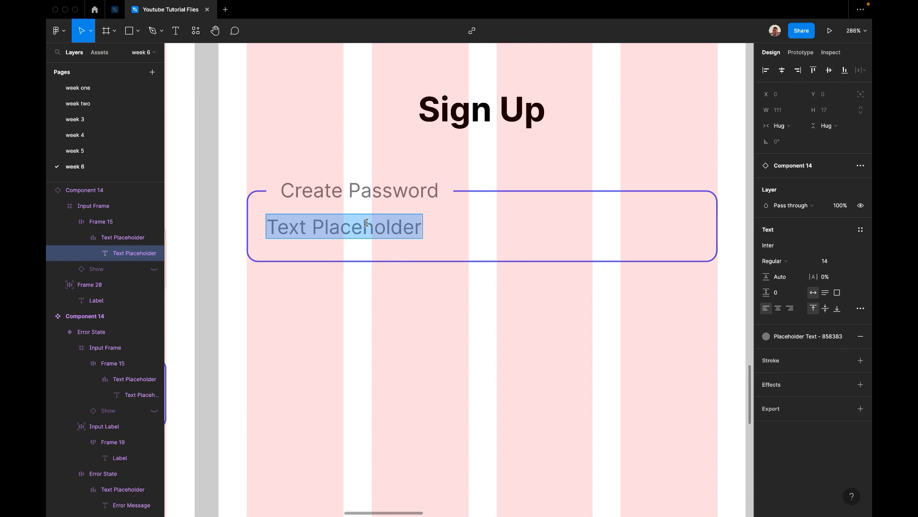
pyautogui.press('BackSpace')
pyautogui.write('Inn')
pyautogui.press('BackSpace')
pyautogui.press('BackSpace')
pyautogui.write('inn')
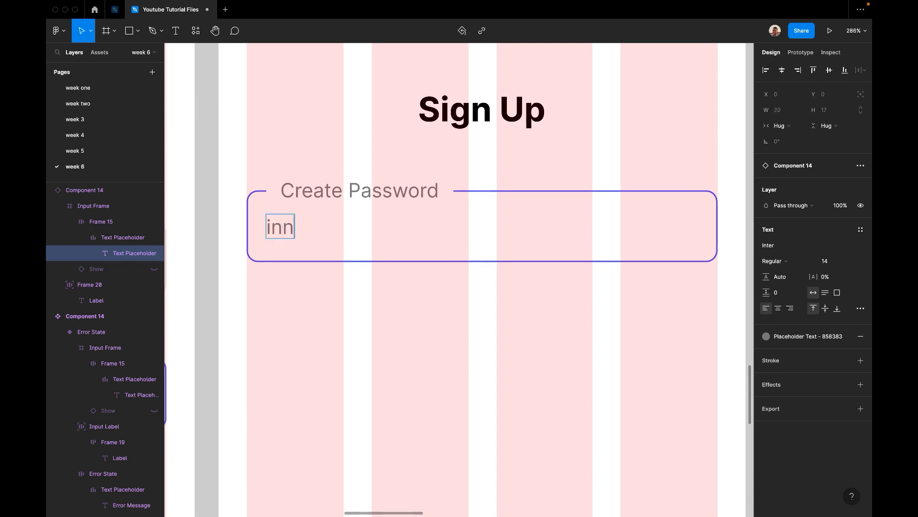
pyautogui.write('ut Password')
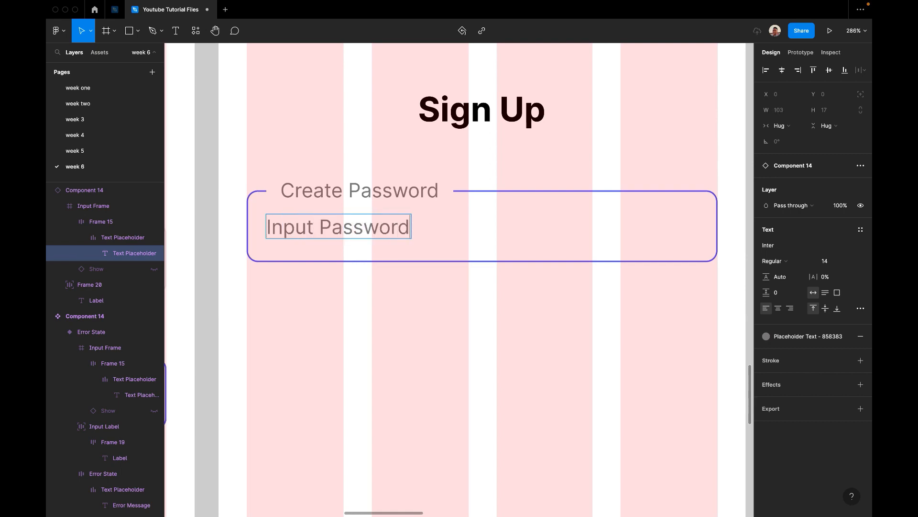
pyautogui.click(390, 312)
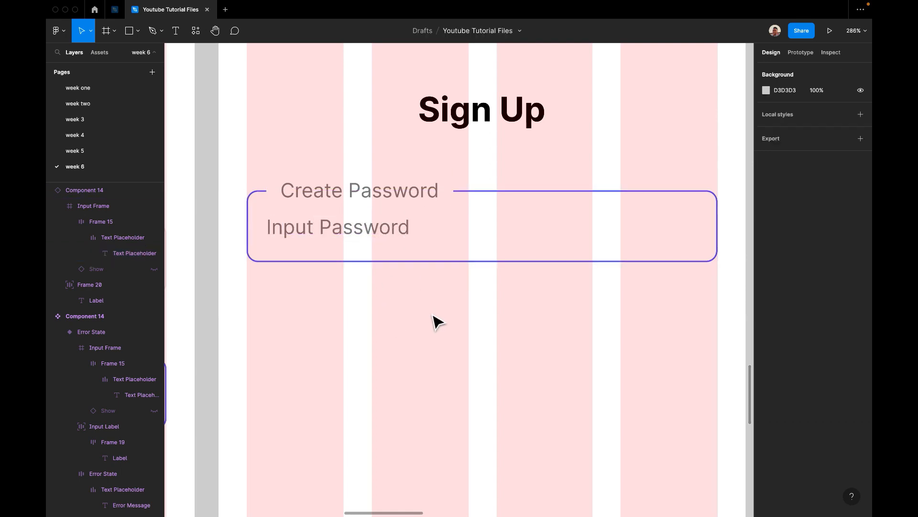
pyautogui.rightClick(406, 269)
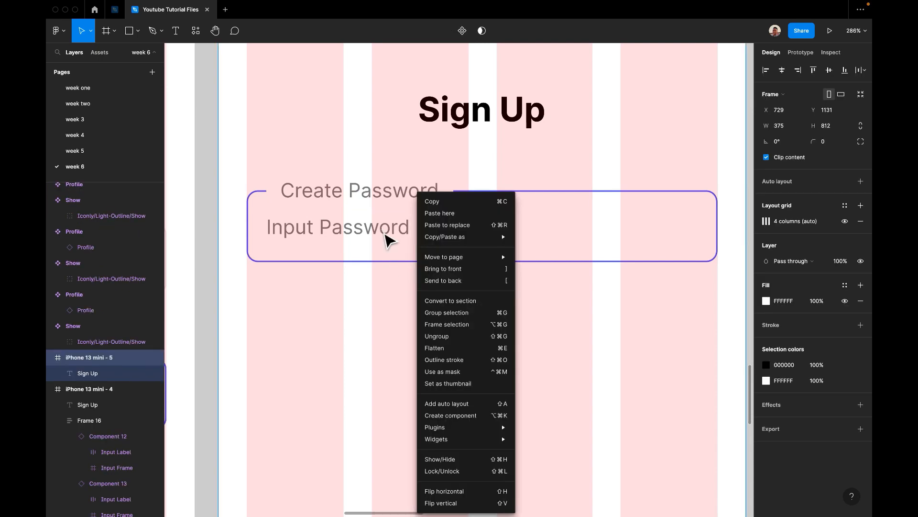
pyautogui.doubleClick(384, 235)
pyautogui.doubleClick(385, 233)
pyautogui.click(384, 232)
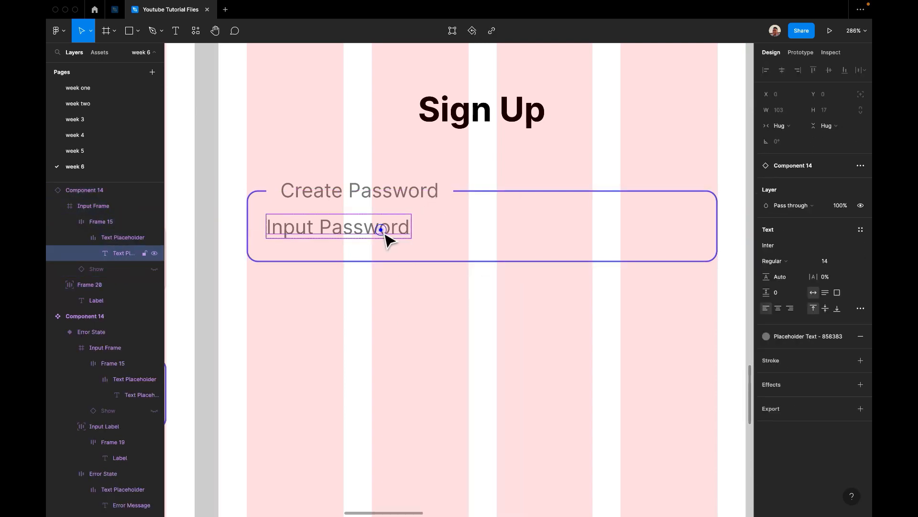
pyautogui.click(399, 277)
pyautogui.click(439, 236)
pyautogui.click(583, 314)
# Switch Property 1 of the Create Password field instance to Error State
pyautogui.click(592, 219)
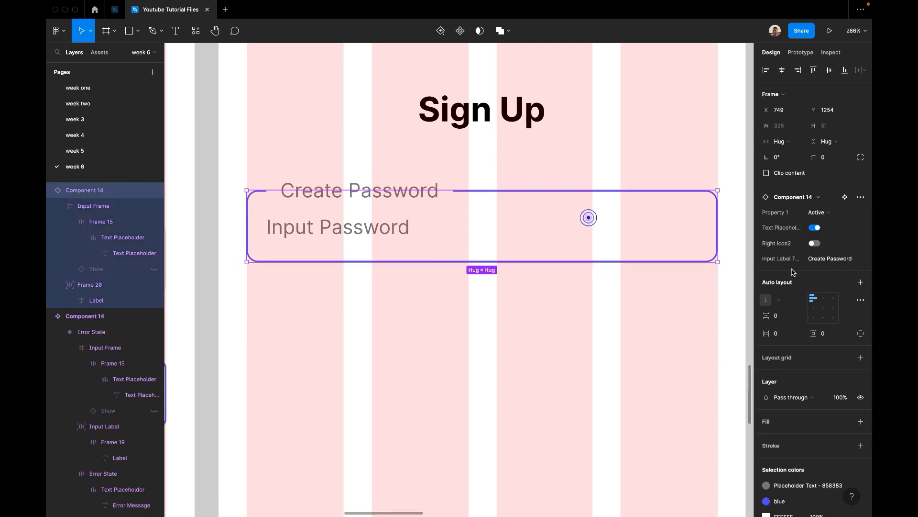
pyautogui.click(837, 213)
pyautogui.click(840, 227)
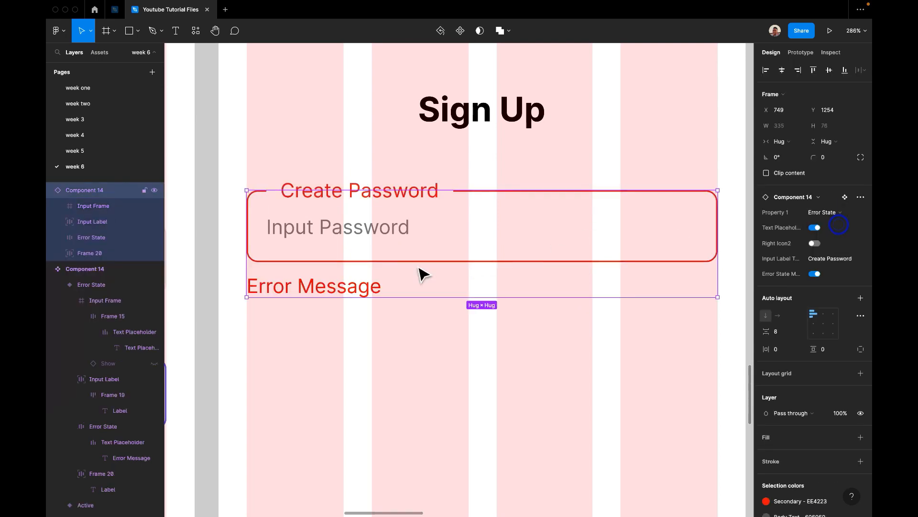
# Turn on the error field's right icon and swap it for the Danger Triangle icon
pyautogui.click(815, 243)
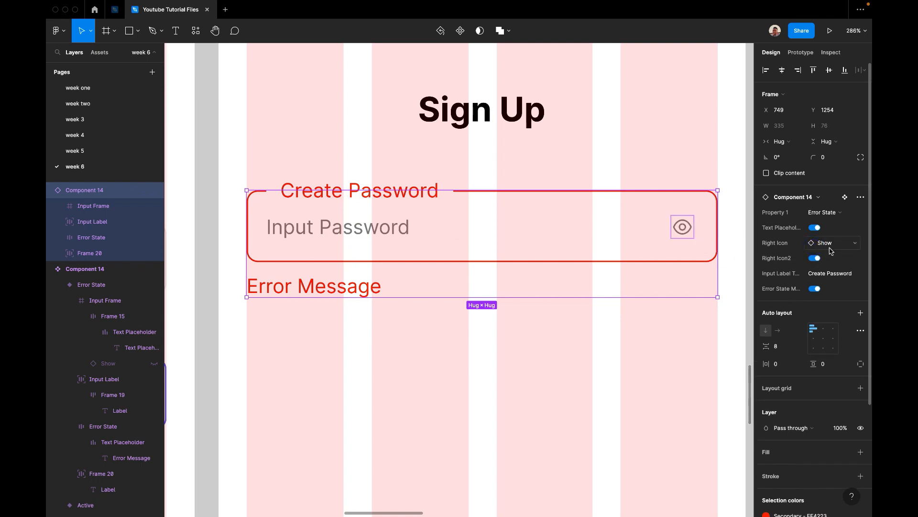
pyautogui.click(831, 246)
pyautogui.scroll(5, 813, 400)
pyautogui.scroll(5, 815, 402)
pyautogui.click(813, 407)
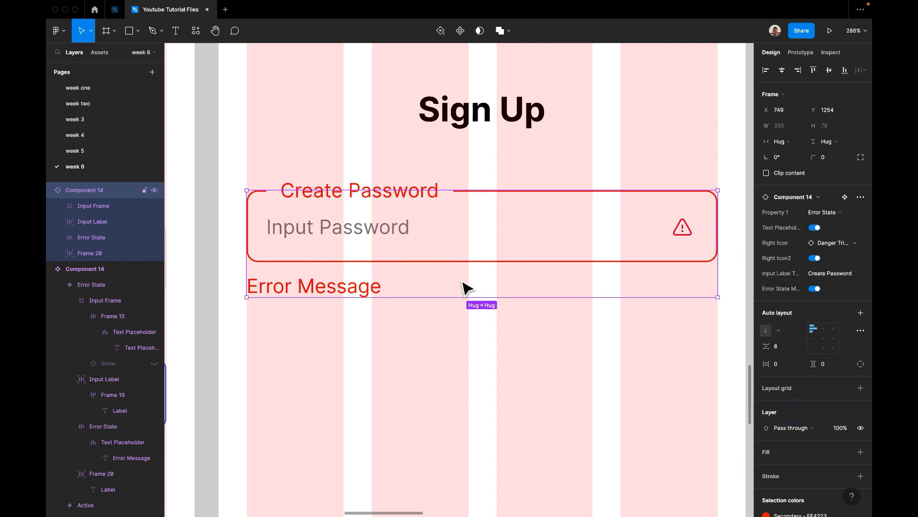
# Replace the Input Password placeholder in the error field with a row of asterisks
pyautogui.doubleClick(359, 234)
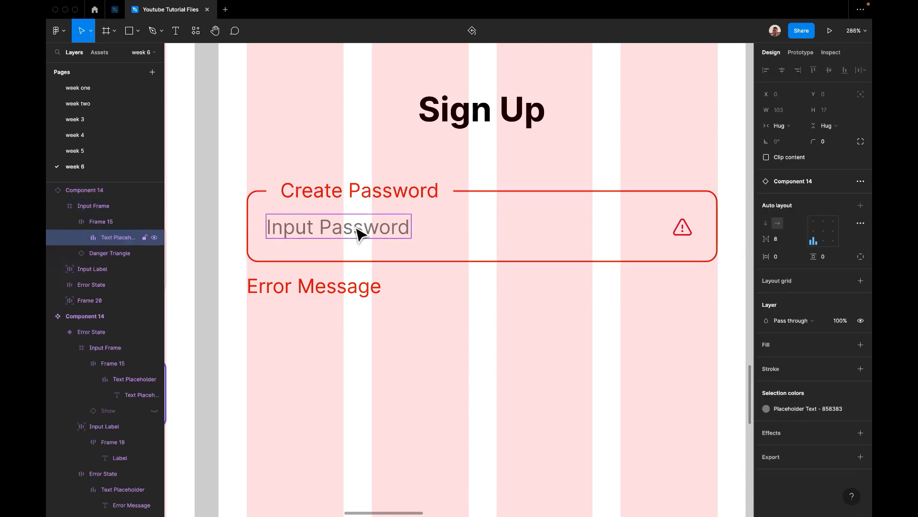
pyautogui.doubleClick(357, 232)
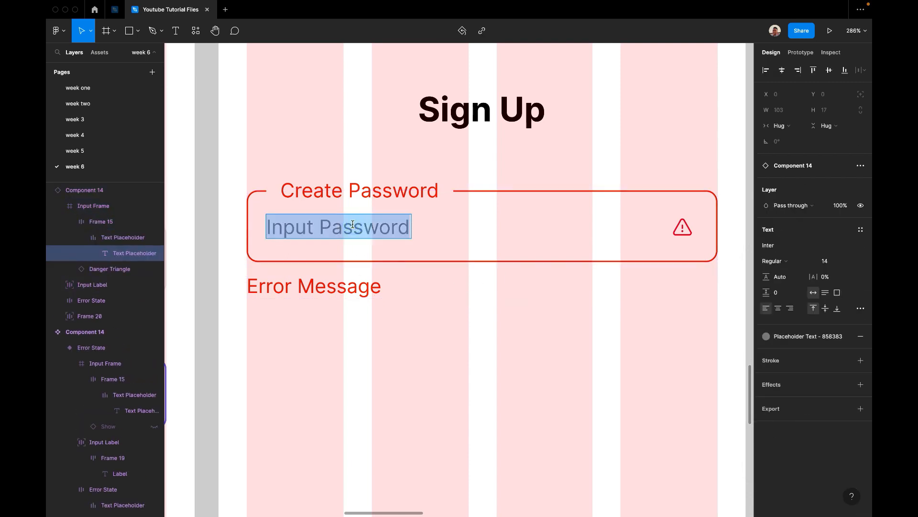
pyautogui.write('*****************')
# Change the error message text below the Create Password field to Incorrect Password
pyautogui.doubleClick(275, 284)
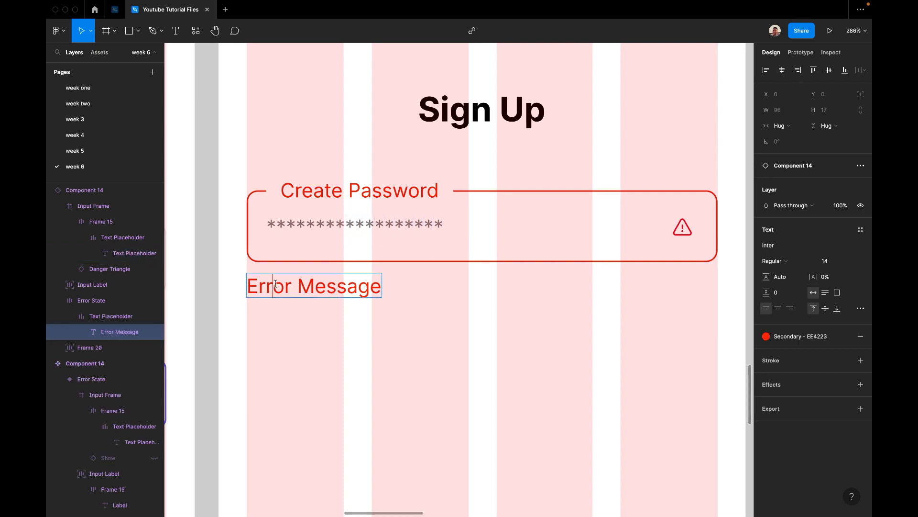
pyautogui.doubleClick(275, 284)
pyautogui.moveTo(252, 287); pyautogui.dragTo(396, 287)
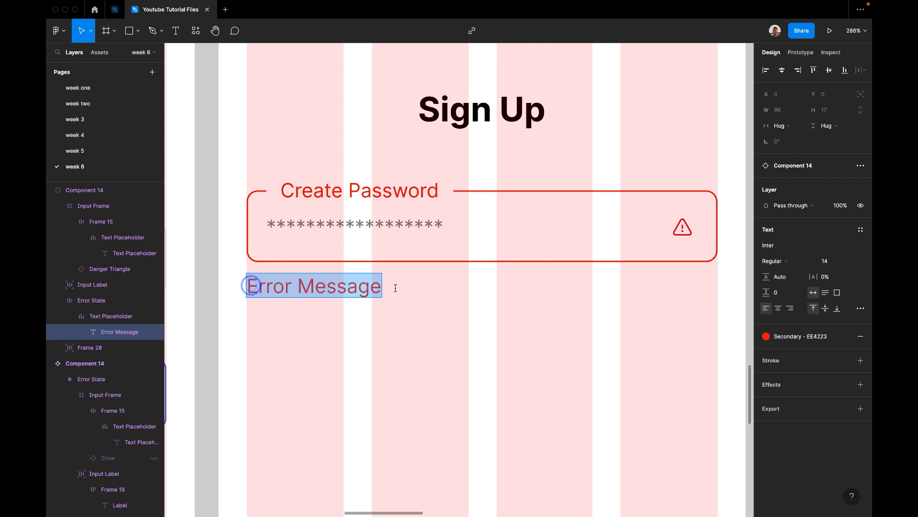
pyautogui.write('Incorrect P')
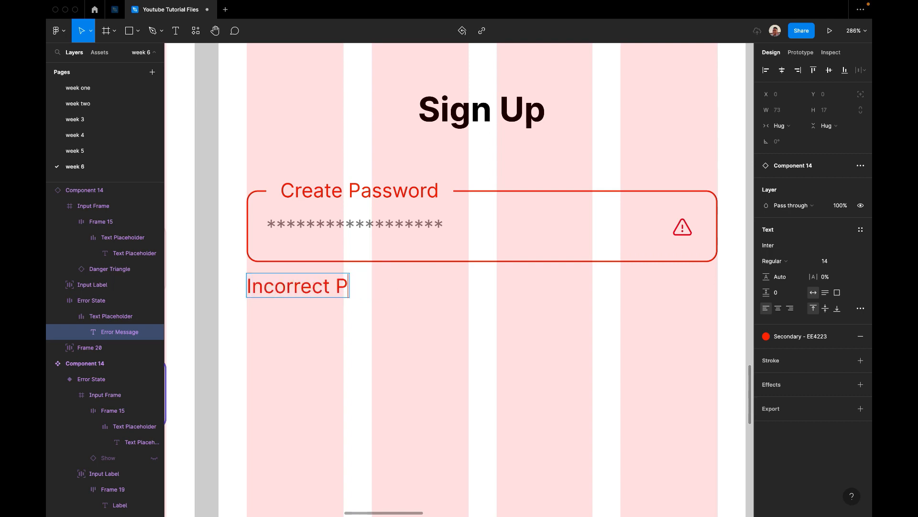
pyautogui.write('Asswor')
pyautogui.click(412, 378)
pyautogui.click(412, 378)
# Duplicate the Create Password error field directly below itself on the iPhone 13 mini - 5 screen
pyautogui.scroll(-5, 412, 378)
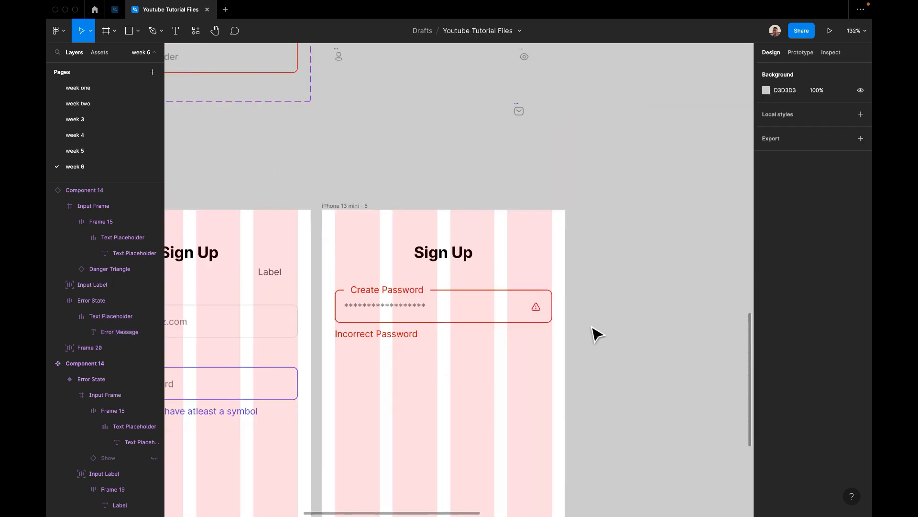
pyautogui.scroll(-5, 597, 334)
pyautogui.hscroll(-2, 597, 334)
pyautogui.click(517, 215)
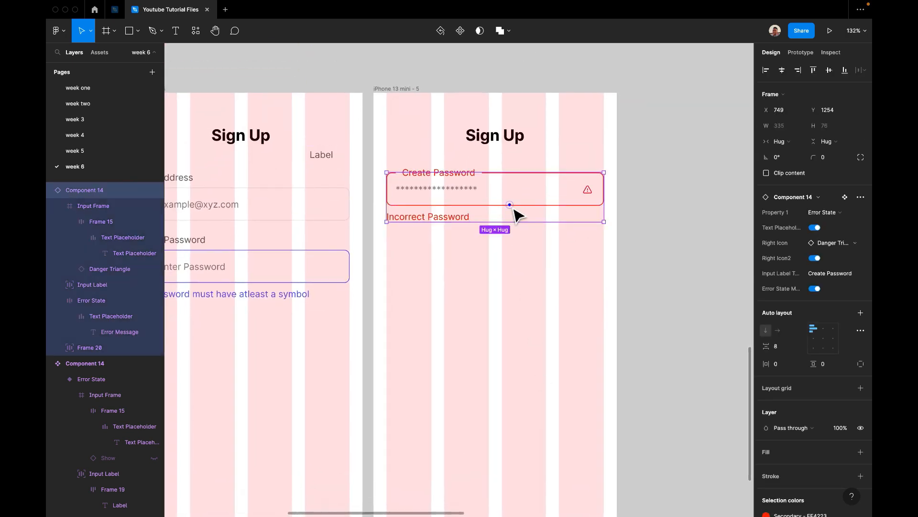
pyautogui.moveTo(517, 213); pyautogui.dragTo(520, 268)
pyautogui.hscroll(-3, 328, 222)
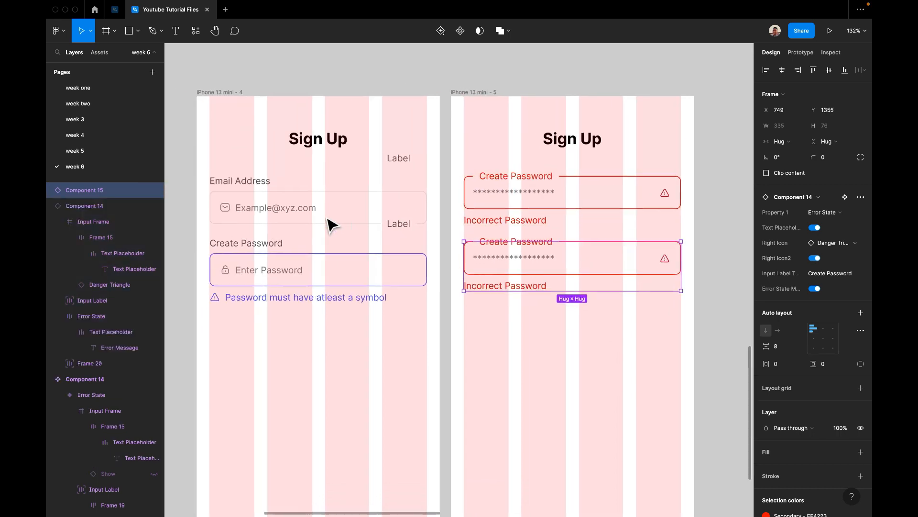
pyautogui.hscroll(-1, 328, 220)
# Move the Create Password error field slightly up under the Sign Up heading, to about X 750, Y 1247
pyautogui.click(434, 231)
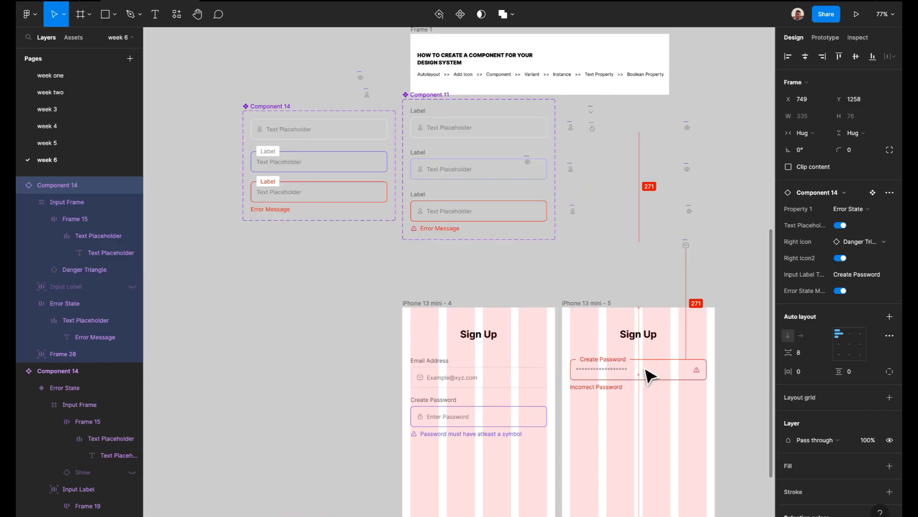
pyautogui.moveTo(646, 371); pyautogui.dragTo(647, 365)
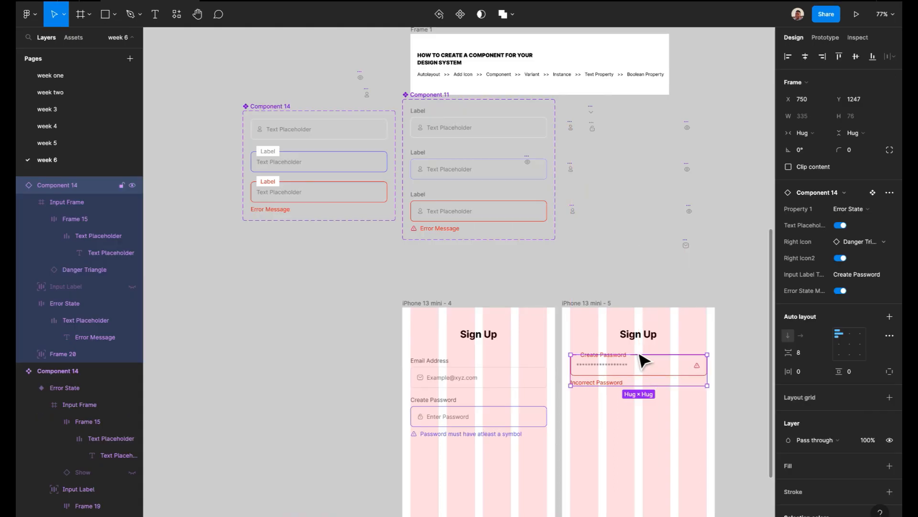
pyautogui.click(327, 159)
pyautogui.scroll(5, 324, 158)
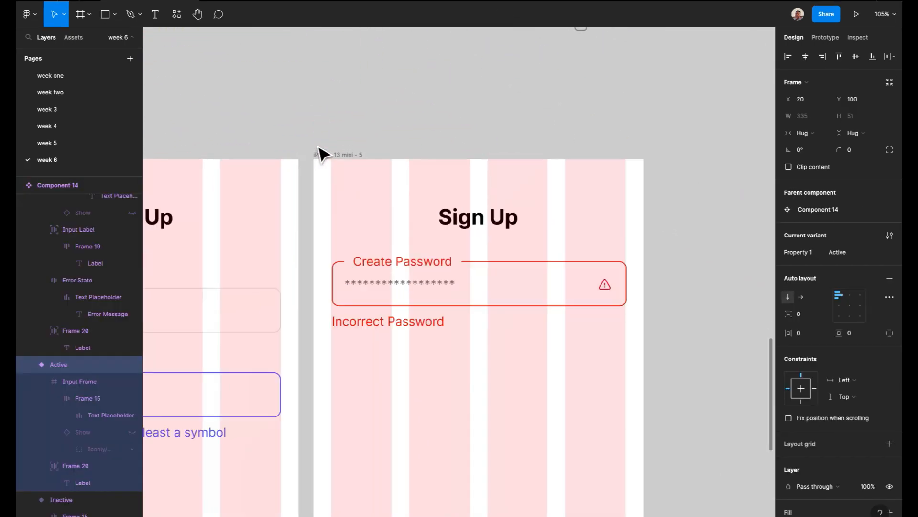
pyautogui.scroll(2, 321, 154)
# Place a copy of the Create Password error field below the original at about X 749, Y 1347
pyautogui.click(397, 309)
pyautogui.moveTo(431, 308); pyautogui.dragTo(435, 424)
pyautogui.scroll(-2, 433, 423)
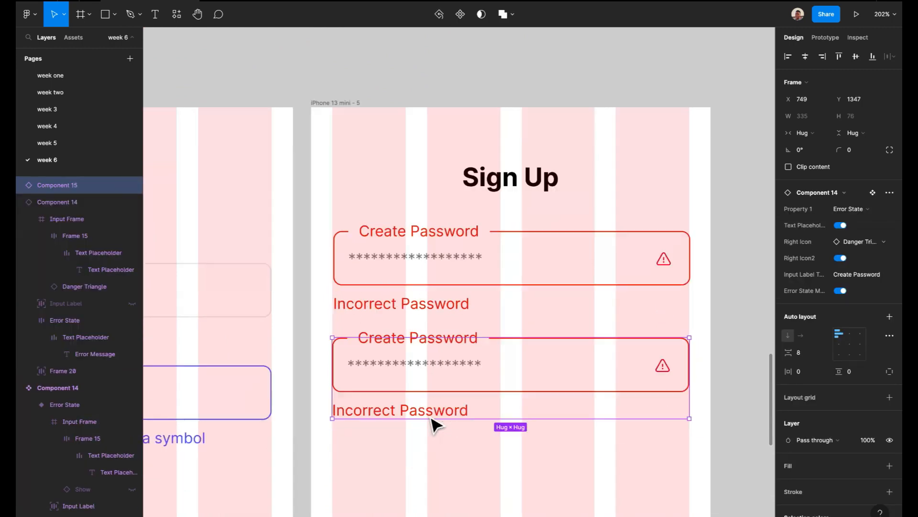
pyautogui.scroll(-4, 432, 424)
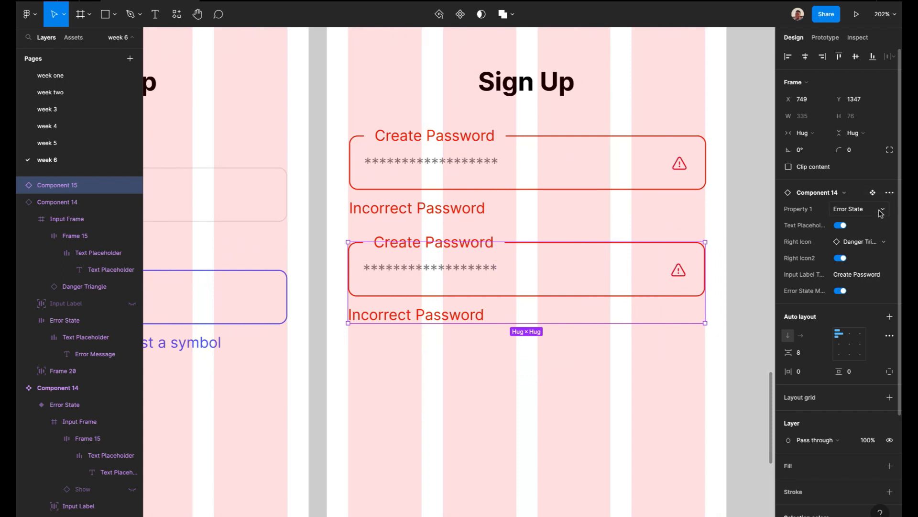
# Switch Property 1 of the copied lower field to Active and then to Inactive
pyautogui.click(881, 213)
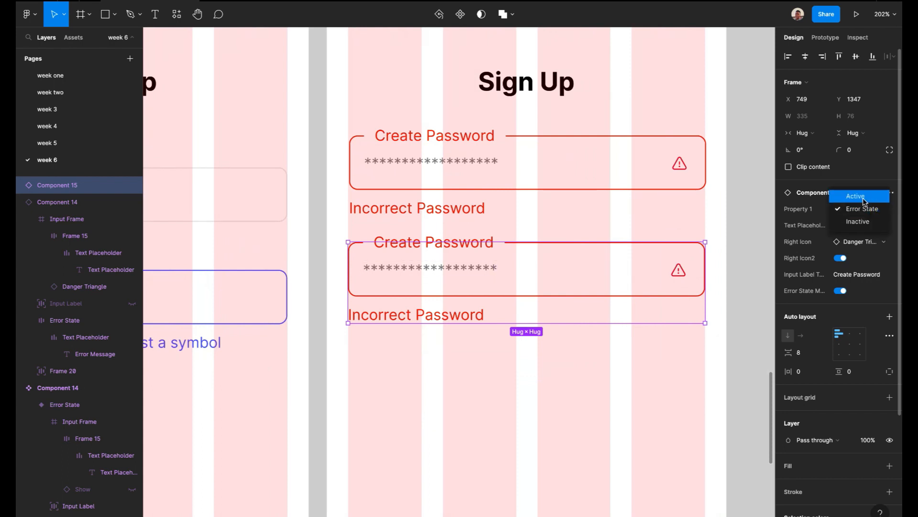
pyautogui.click(865, 201)
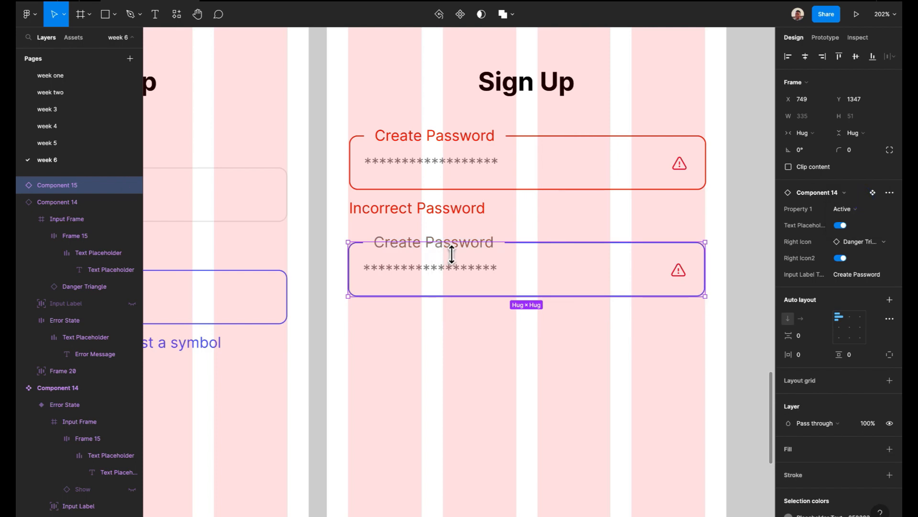
pyautogui.doubleClick(449, 252)
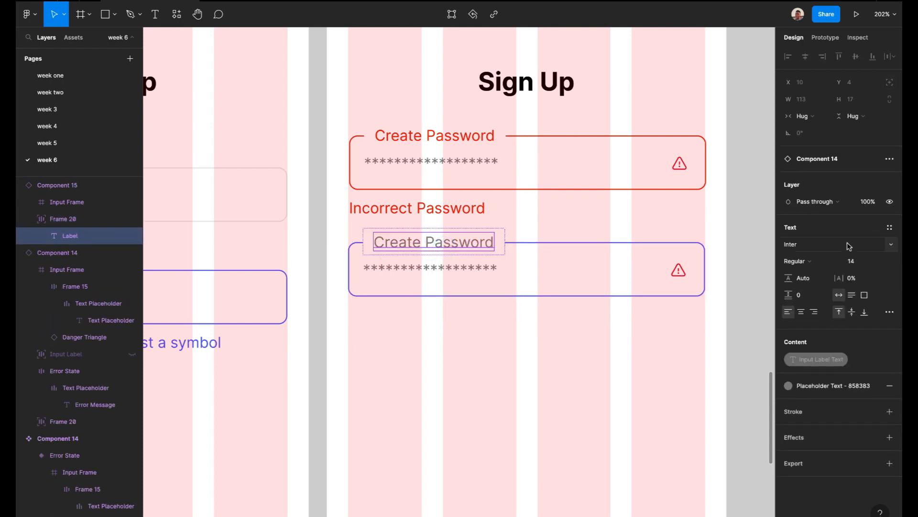
pyautogui.click(641, 321)
pyautogui.click(637, 279)
pyautogui.click(859, 210)
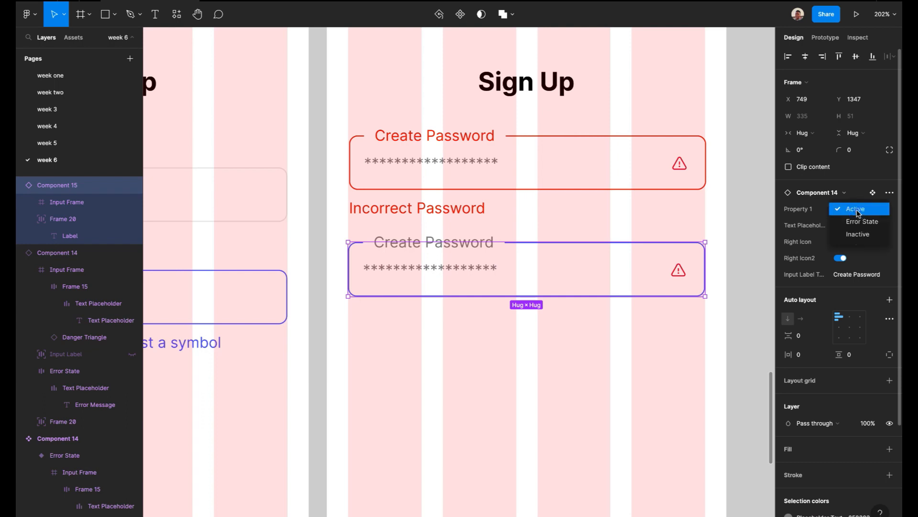
pyautogui.click(858, 234)
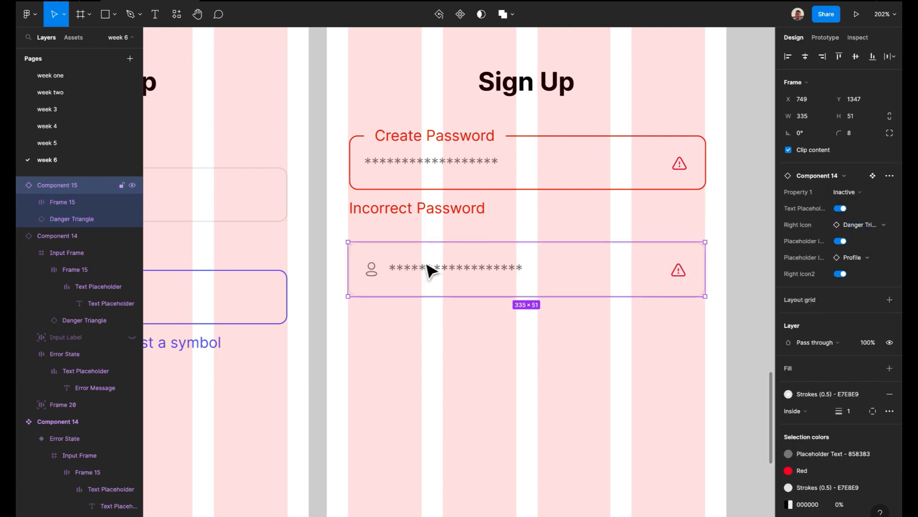
# Replace the asterisks in the inactive lower field with the placeholder text Enter Email Address
pyautogui.doubleClick(417, 275)
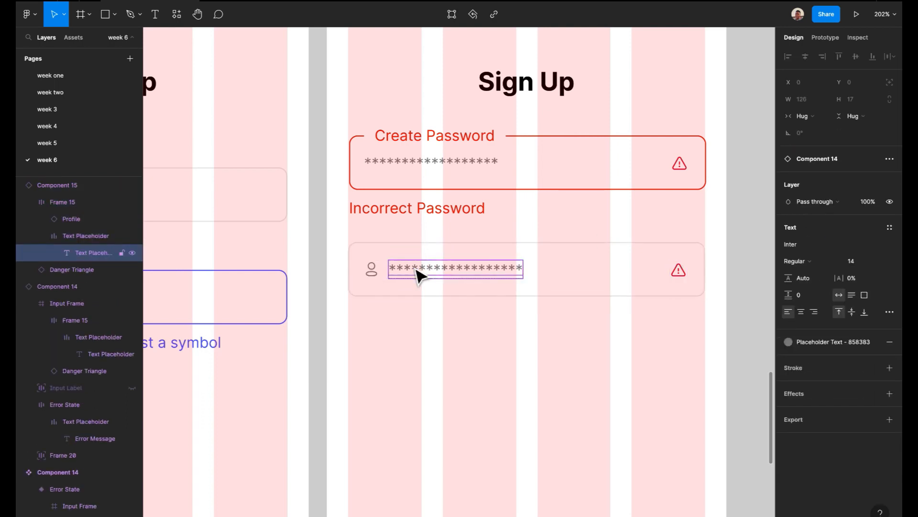
pyautogui.doubleClick(412, 266)
pyautogui.write('Enter Email Address')
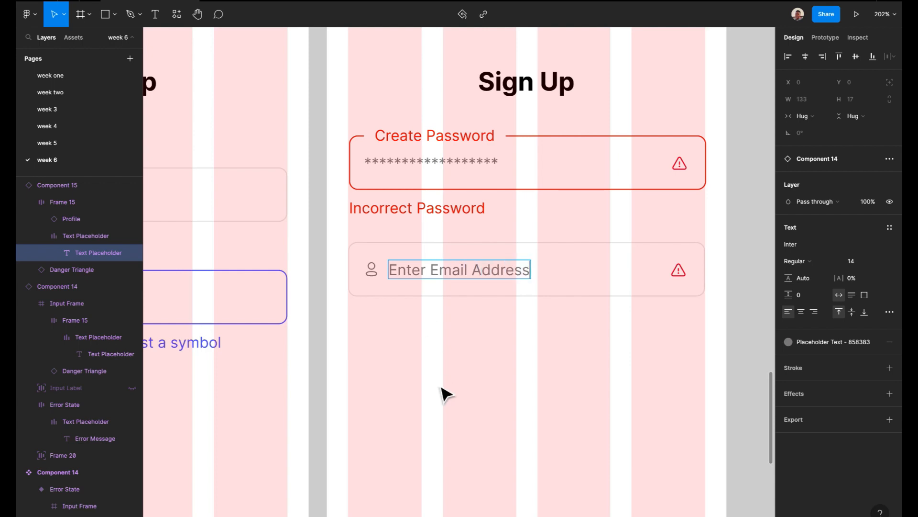
pyautogui.click(438, 383)
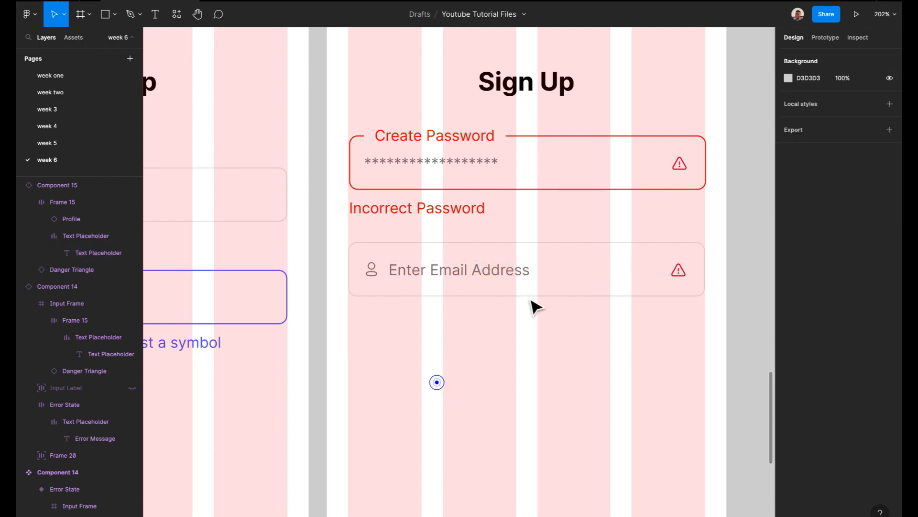
pyautogui.doubleClick(371, 271)
pyautogui.click(403, 264)
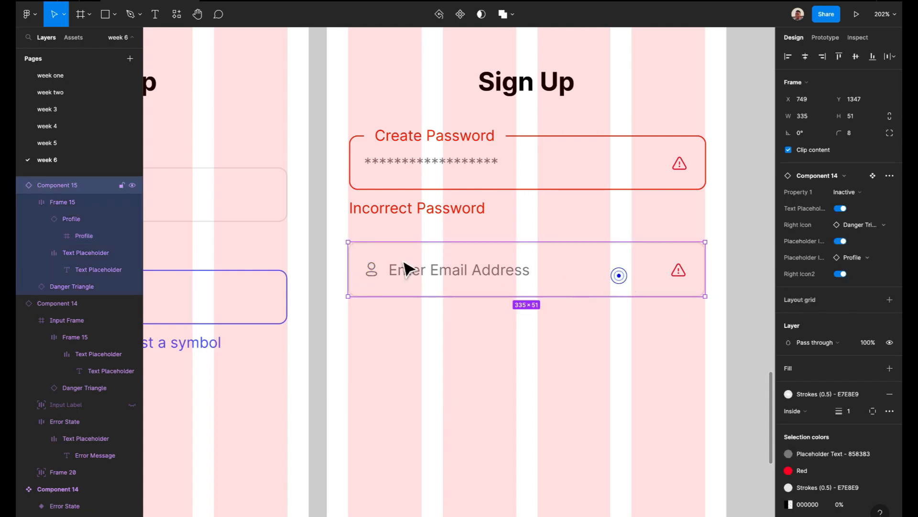
pyautogui.doubleClick(378, 276)
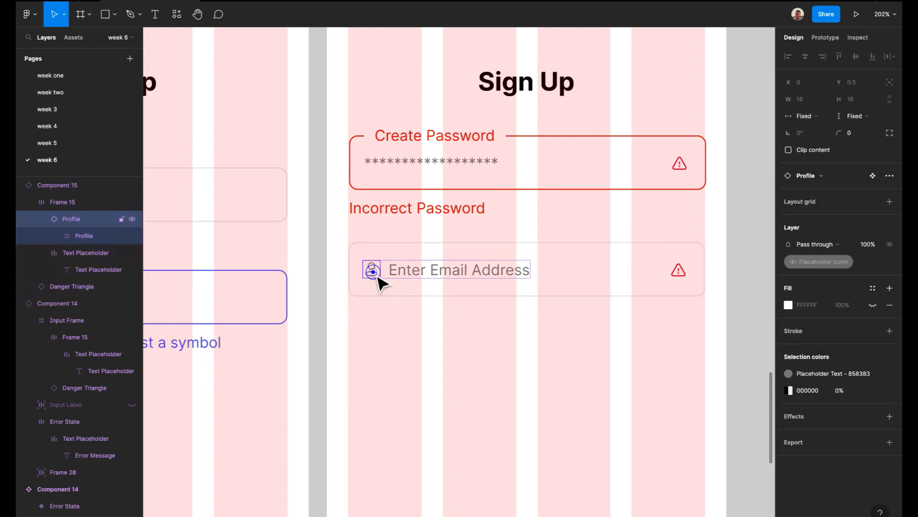
pyautogui.click(822, 176)
pyautogui.click(696, 284)
pyautogui.click(688, 273)
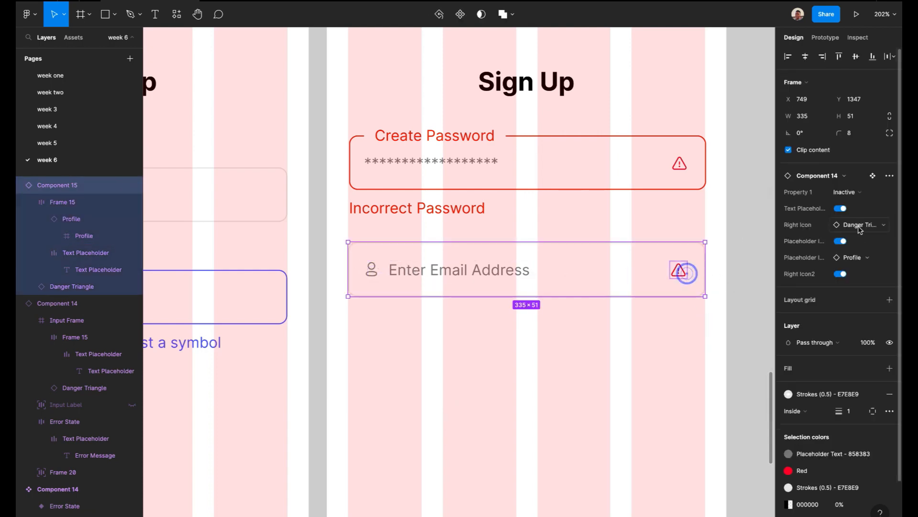
pyautogui.click(880, 224)
pyautogui.click(840, 208)
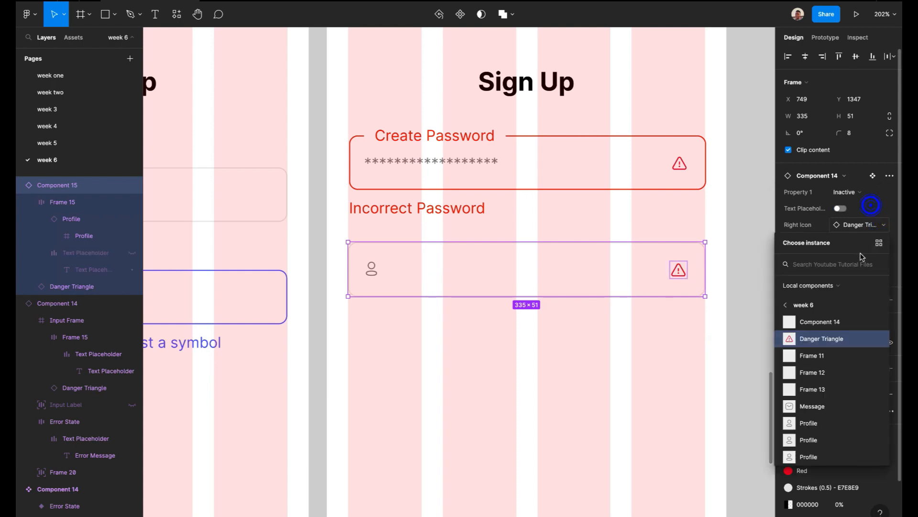
pyautogui.click(882, 214)
pyautogui.click(880, 212)
pyautogui.click(872, 215)
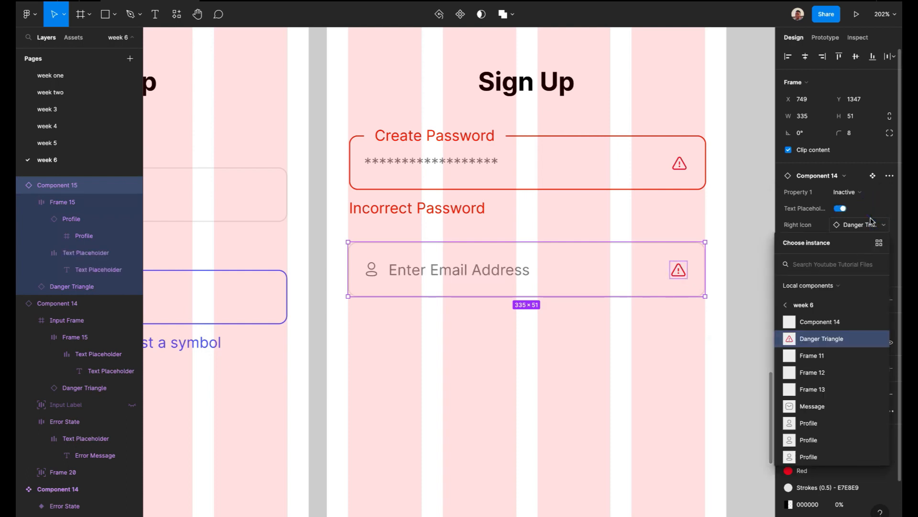
pyautogui.click(750, 233)
# Swap the placeholder icon of the Enter Email Address field for the Message icon
pyautogui.click(435, 261)
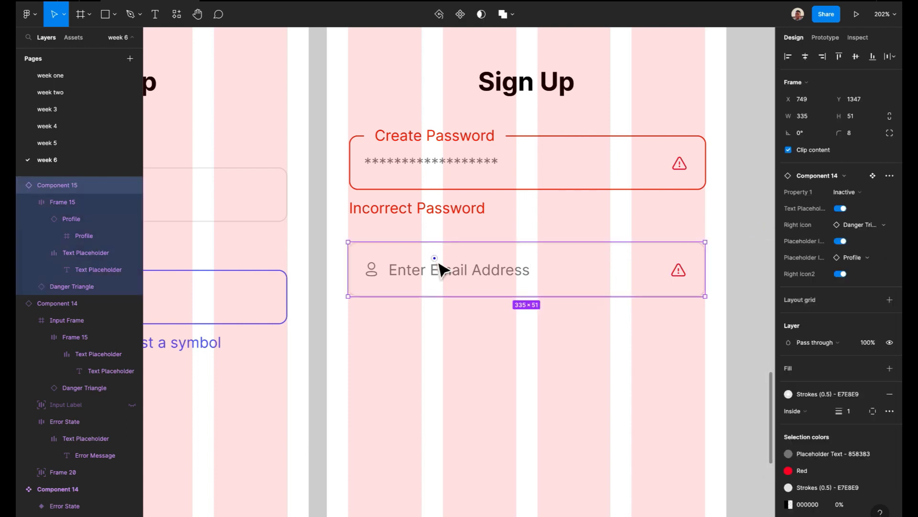
pyautogui.click(858, 257)
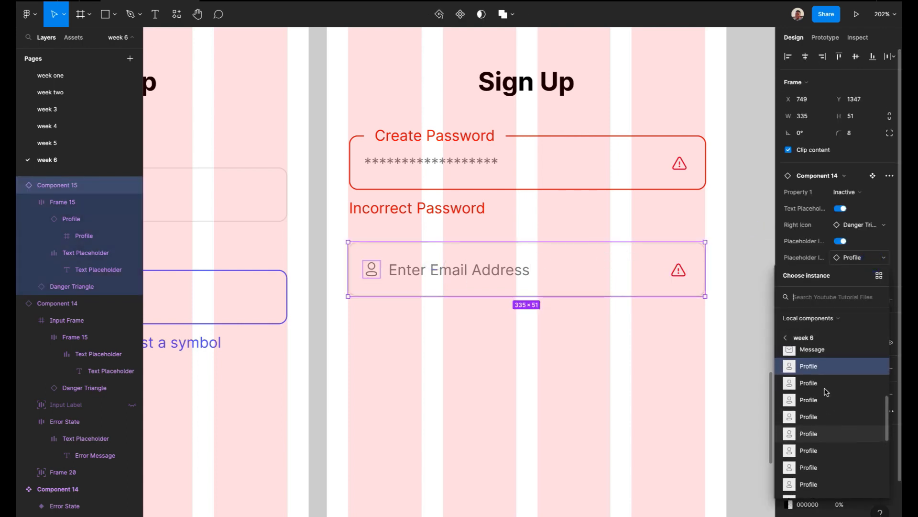
pyautogui.click(819, 351)
pyautogui.click(530, 320)
pyautogui.scroll(2, 531, 316)
# Combine the Create Password field and the Enter Email Address field in a vertical auto layout
pyautogui.click(531, 313)
pyautogui.keyDown('shift'); pyautogui.click(524, 236); pyautogui.keyUp('shift')
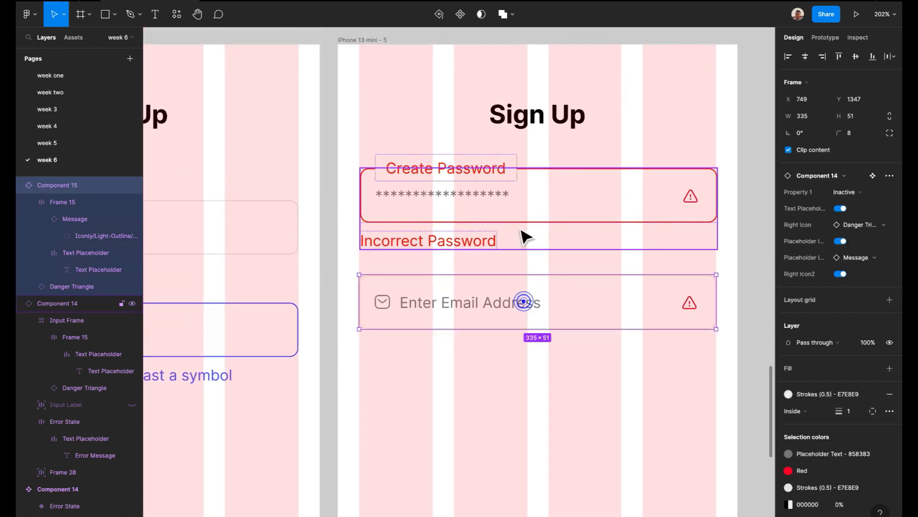
pyautogui.hotkey('shift', 'a')
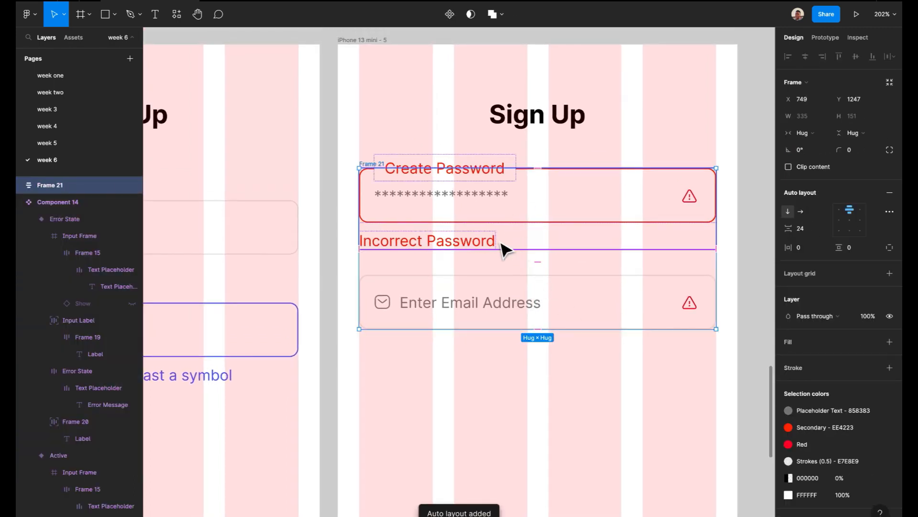
# Move the auto layout of fields into the iPhone 13 mini - 5 frame and place the email field above the password field
pyautogui.press('Delete')
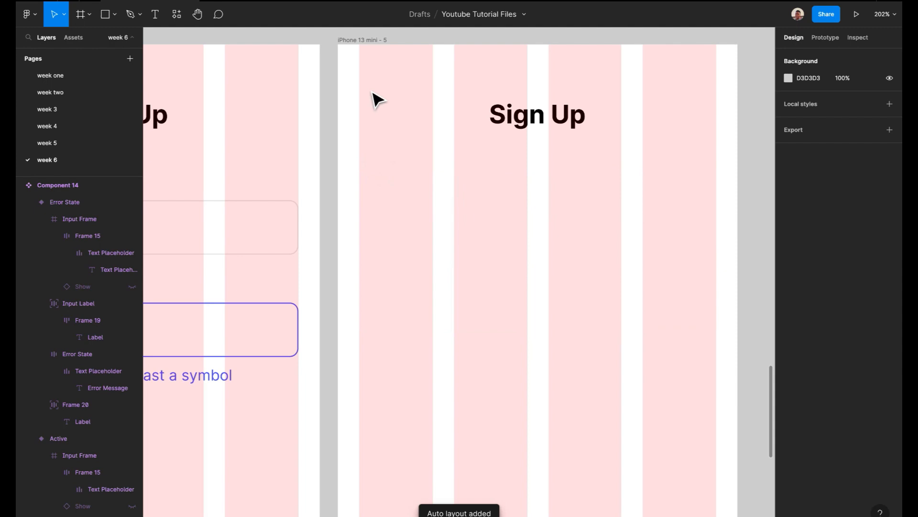
pyautogui.click(370, 40)
pyautogui.hotkey('ctrl', 'v')
pyautogui.moveTo(495, 299); pyautogui.dragTo(498, 199)
pyautogui.click(526, 334)
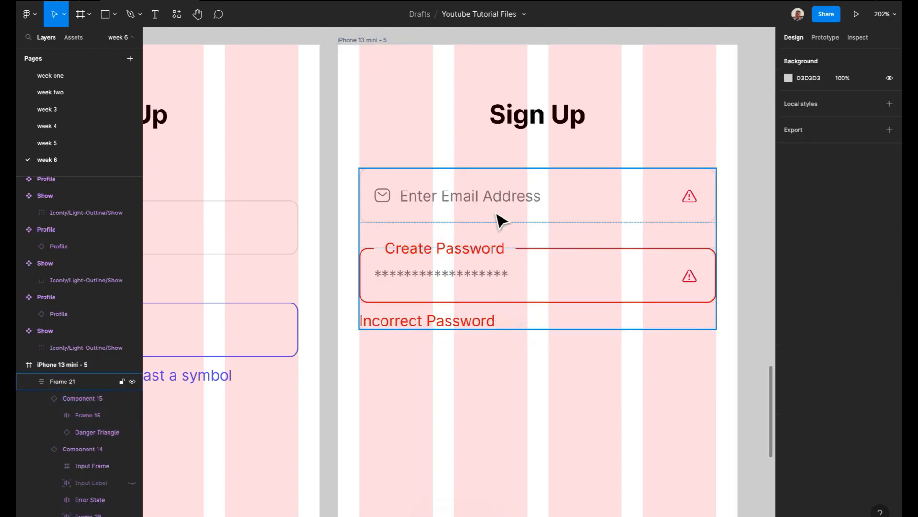
# Turn off the right icon of the Enter Email Address field
pyautogui.doubleClick(498, 218)
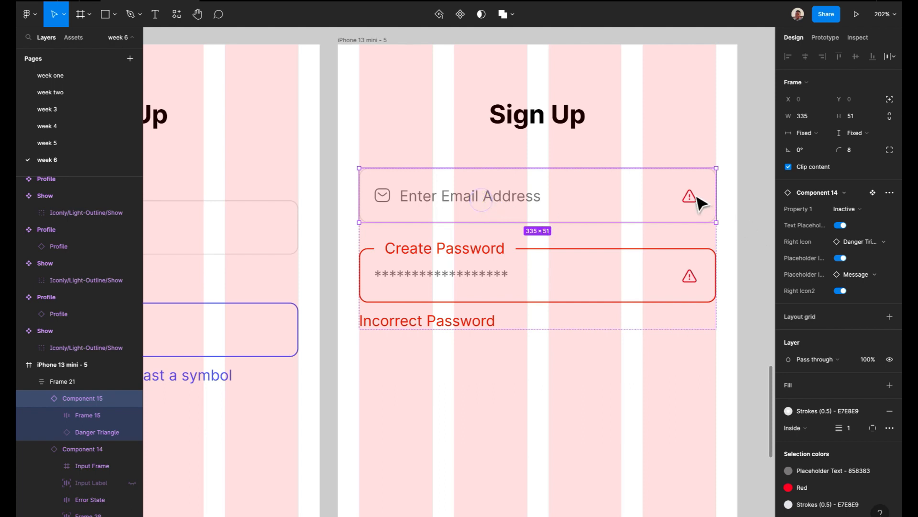
pyautogui.click(751, 206)
pyautogui.click(681, 185)
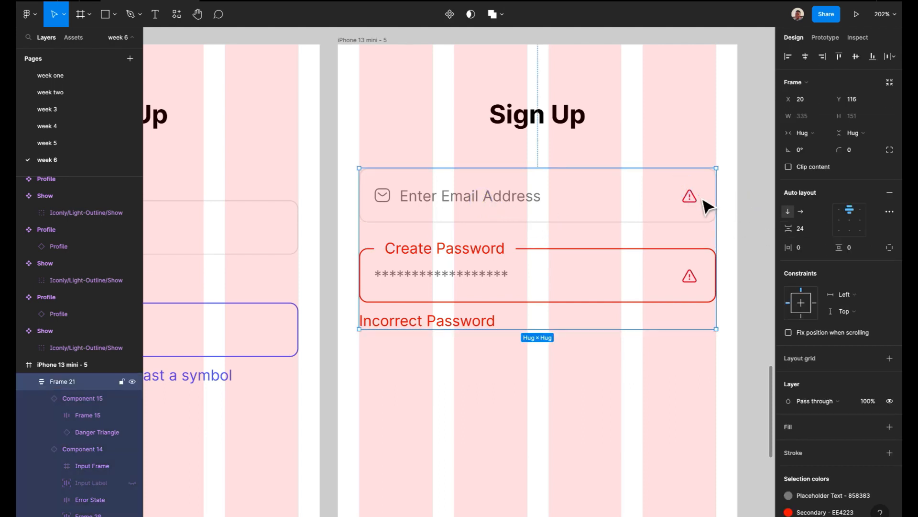
pyautogui.doubleClick(698, 195)
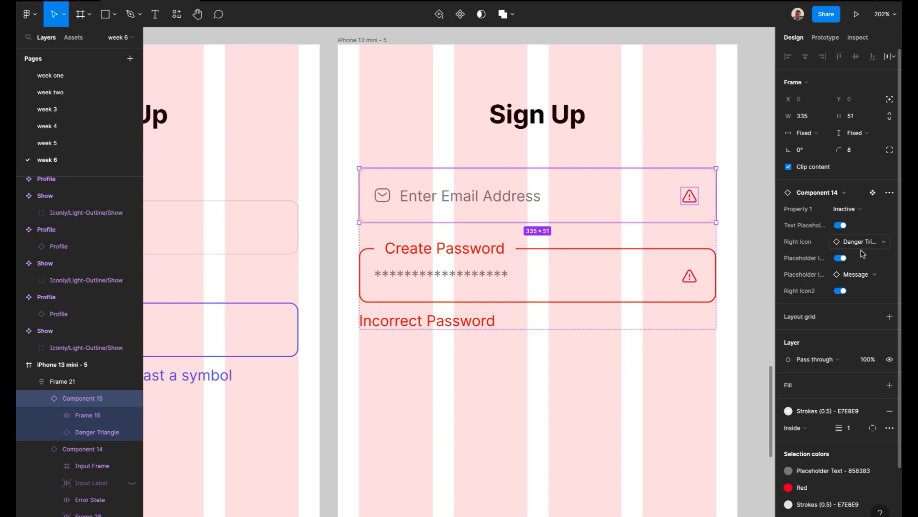
pyautogui.click(843, 291)
# Replace the Enter Email Address placeholder text with a sample e-mail address
pyautogui.doubleClick(499, 205)
pyautogui.doubleClick(500, 205)
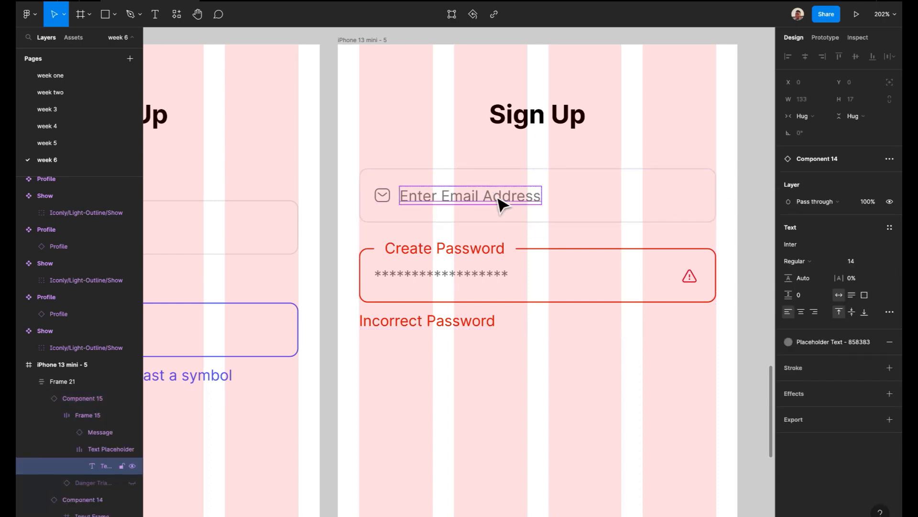
pyautogui.doubleClick(499, 204)
pyautogui.write('Example@xyz.com')
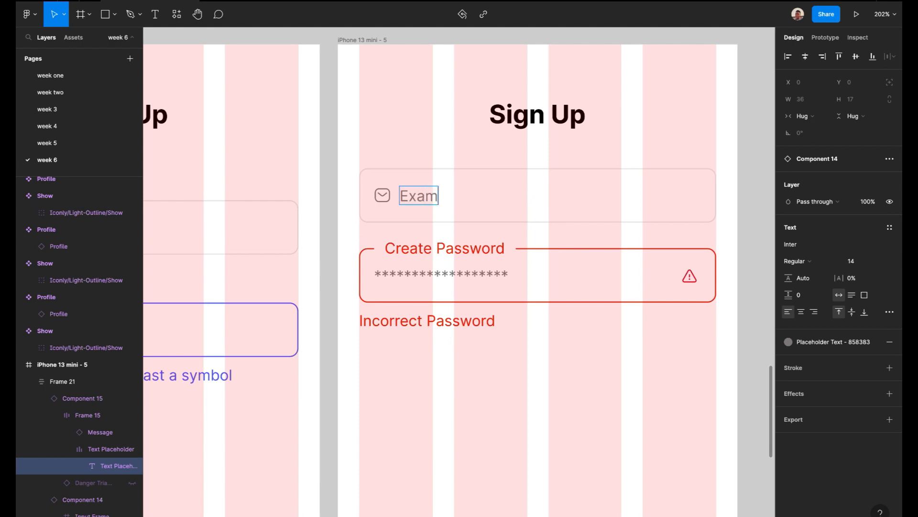
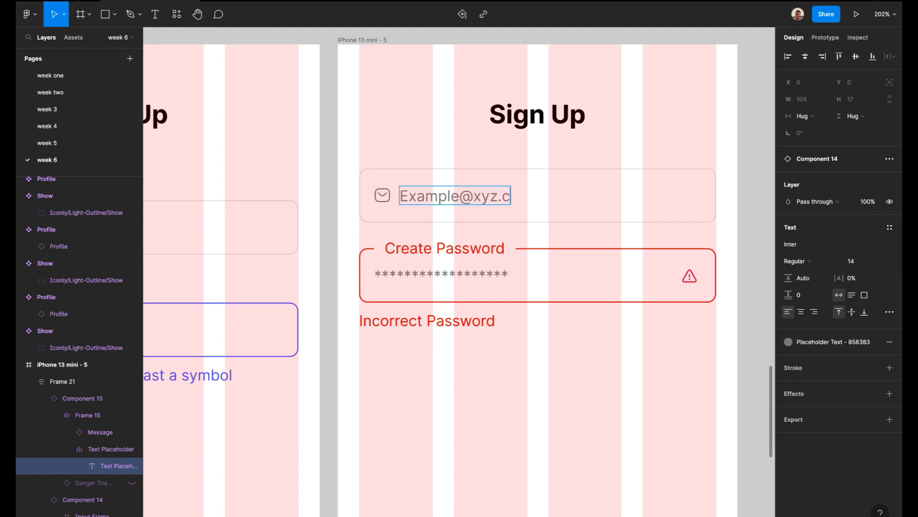
pyautogui.click(514, 354)
# Set the vertical spacing between the email and password fields to 21 in their auto layout
pyautogui.click(541, 289)
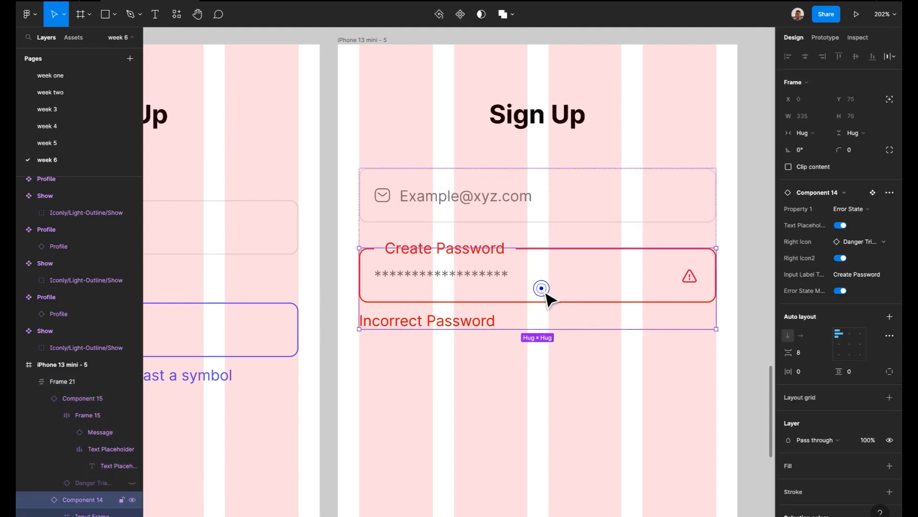
pyautogui.click(550, 384)
pyautogui.scroll(-3, 546, 377)
pyautogui.click(523, 286)
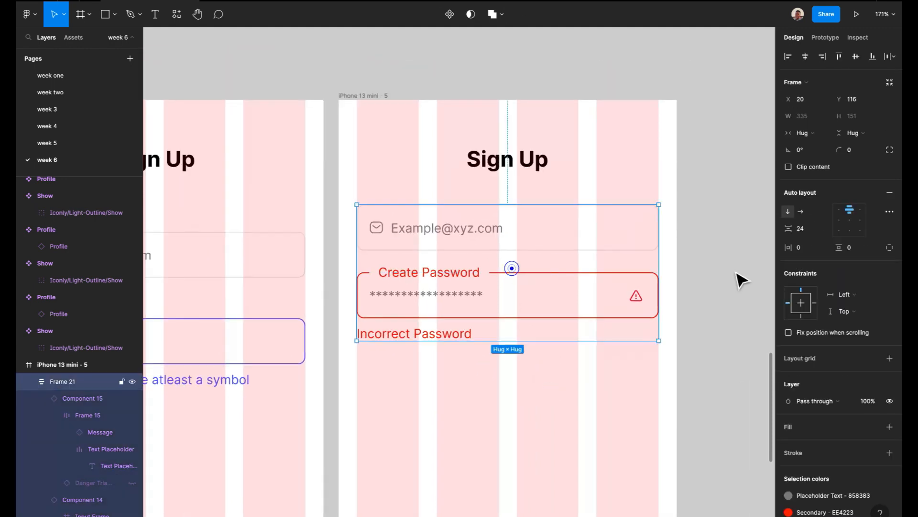
pyautogui.click(805, 232)
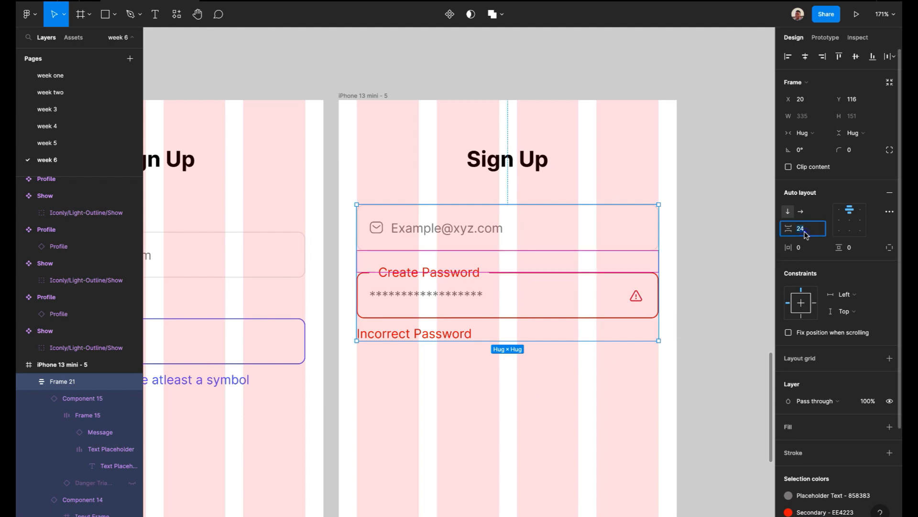
pyautogui.write('21')
pyautogui.press('Return')
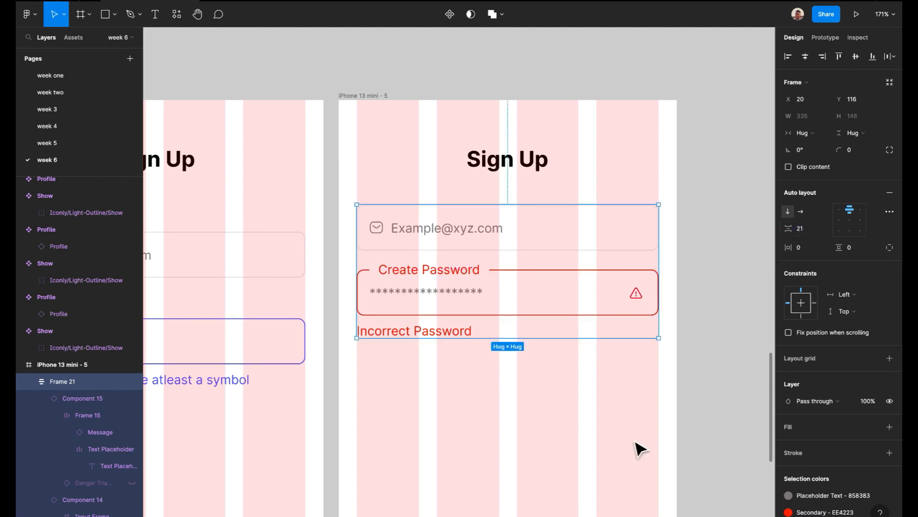
pyautogui.click(636, 447)
# Compare the field styles on the two Sign Up screens and look over the Component 14 variants
pyautogui.scroll(-3, 632, 447)
pyautogui.click(580, 283)
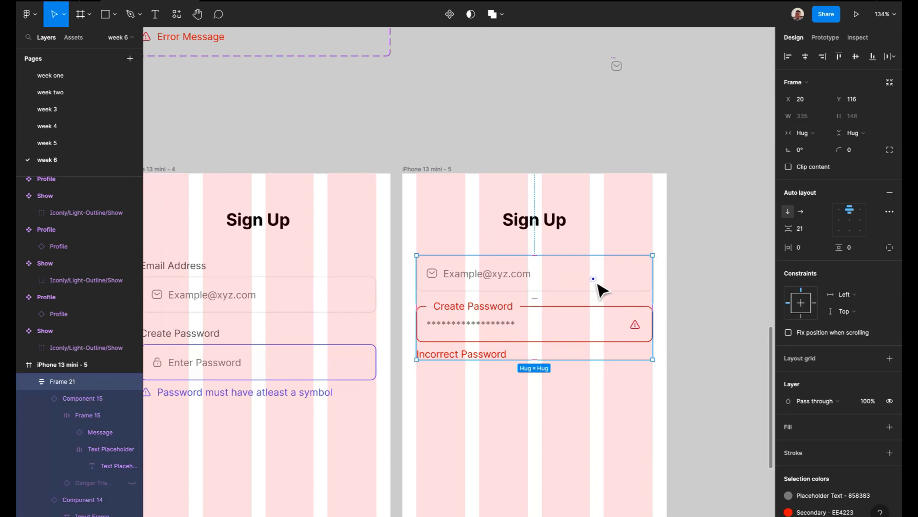
pyautogui.click(691, 255)
pyautogui.scroll(-2, 692, 256)
pyautogui.scroll(-1, 669, 265)
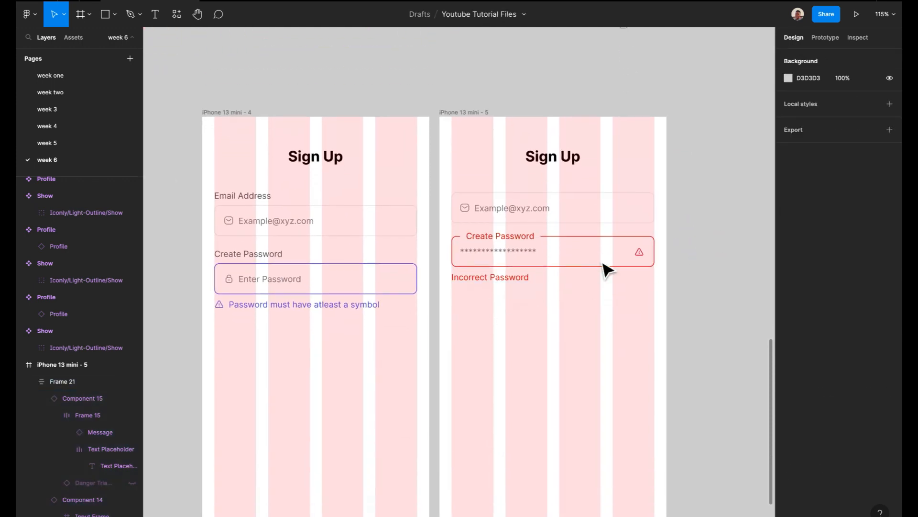
pyautogui.click(567, 269)
pyautogui.click(568, 328)
pyautogui.hscroll(2, 492, 261)
pyautogui.scroll(3, 559, 312)
pyautogui.scroll(2, 558, 312)
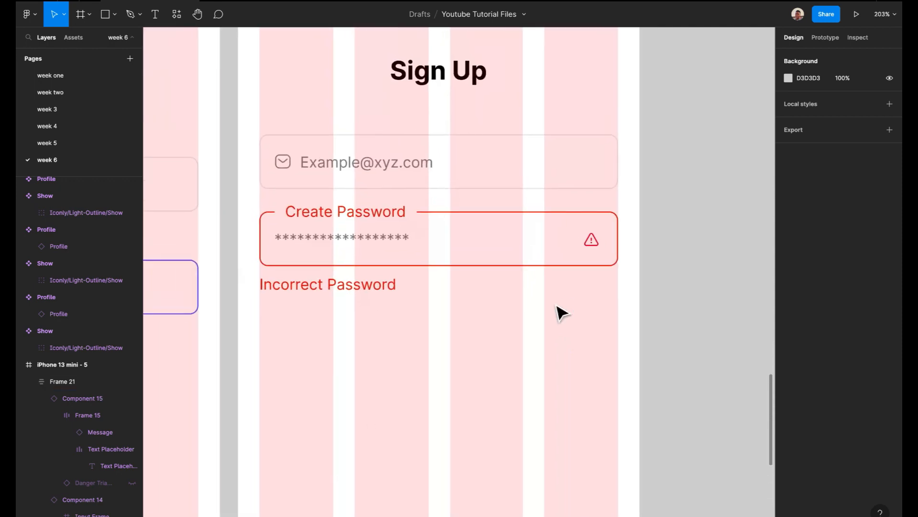
pyautogui.scroll(-6, 442, 206)
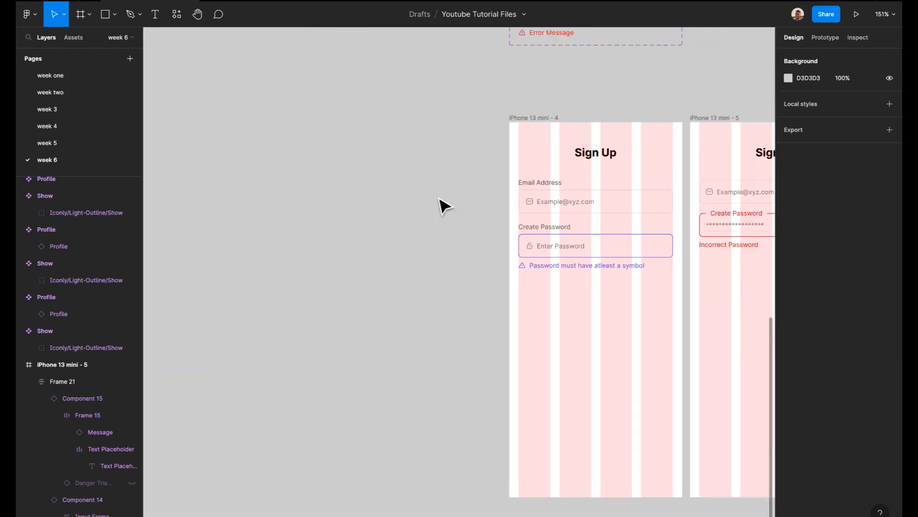
pyautogui.scroll(2, 437, 230)
pyautogui.scroll(6, 437, 230)
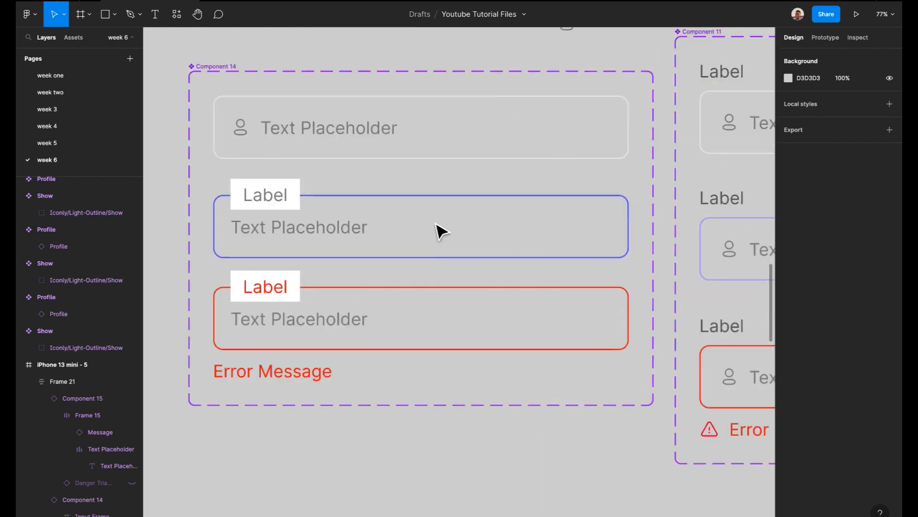
# Move the Show icon component off the Component 11 variants to the empty canvas beside them, at about X 828, Y 763
pyautogui.hscroll(1, 374, 438)
pyautogui.scroll(-4, 369, 431)
pyautogui.hscroll(9, 369, 429)
pyautogui.scroll(-7, 370, 428)
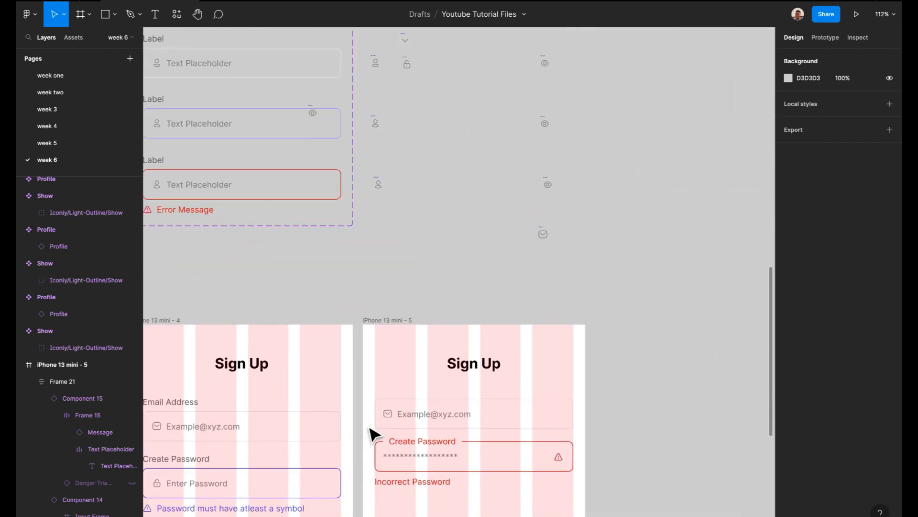
pyautogui.scroll(4, 370, 428)
pyautogui.scroll(1, 369, 429)
pyautogui.moveTo(237, 132); pyautogui.dragTo(353, 132)
pyautogui.scroll(-4, 403, 287)
pyautogui.scroll(1, 404, 287)
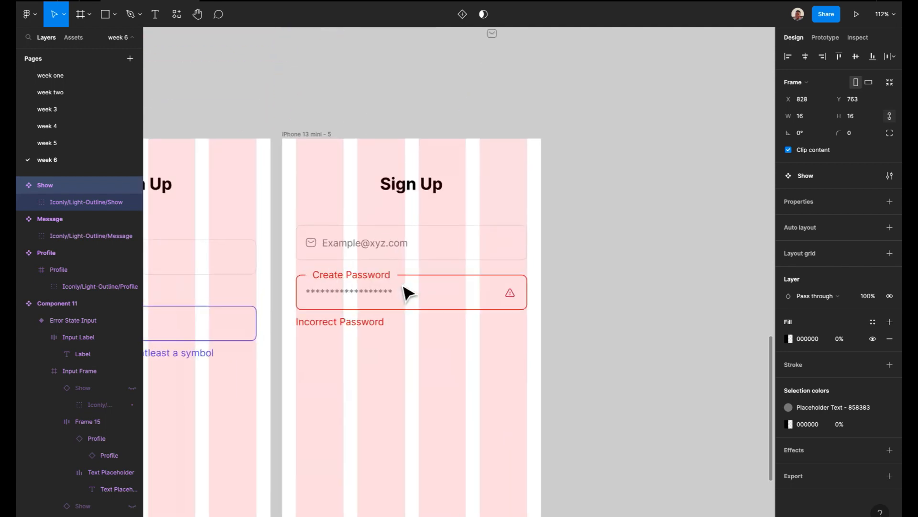
# Switch Property 1 of the email field on the iPhone 13 mini - 5 screen to Active
pyautogui.scroll(5, 408, 292)
pyautogui.click(405, 199)
pyautogui.doubleClick(402, 185)
pyautogui.click(860, 210)
pyautogui.click(856, 178)
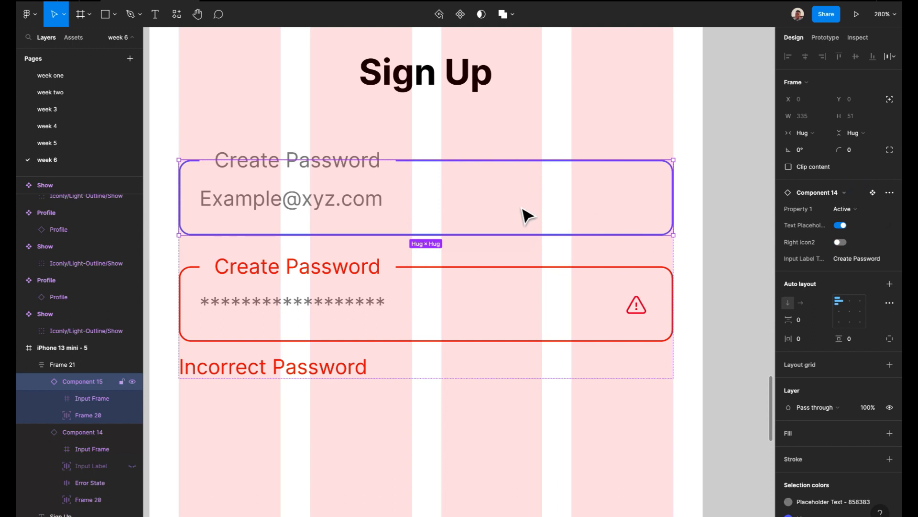
pyautogui.doubleClick(324, 165)
pyautogui.doubleClick(324, 165)
pyautogui.press('Escape')
pyautogui.press('Escape')
pyautogui.press('Escape')
pyautogui.press('Escape')
pyautogui.press('Escape')
pyautogui.click(653, 181)
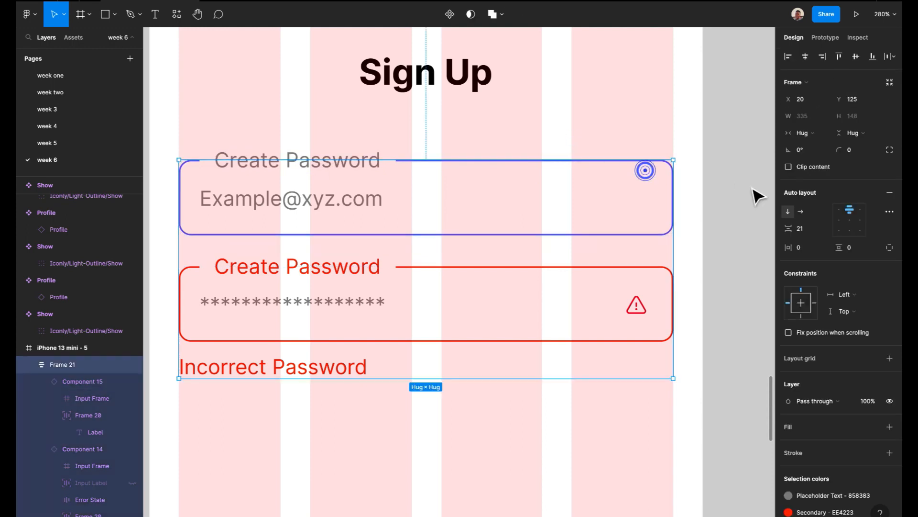
# Set the input label text of the active upper field to Email Address
pyautogui.doubleClick(634, 198)
pyautogui.click(867, 260)
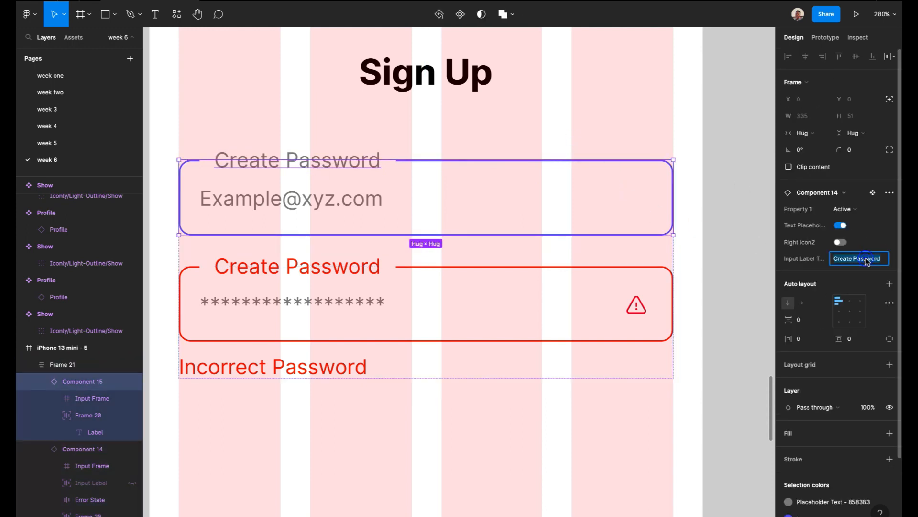
pyautogui.write('Email Address')
pyautogui.press('Return')
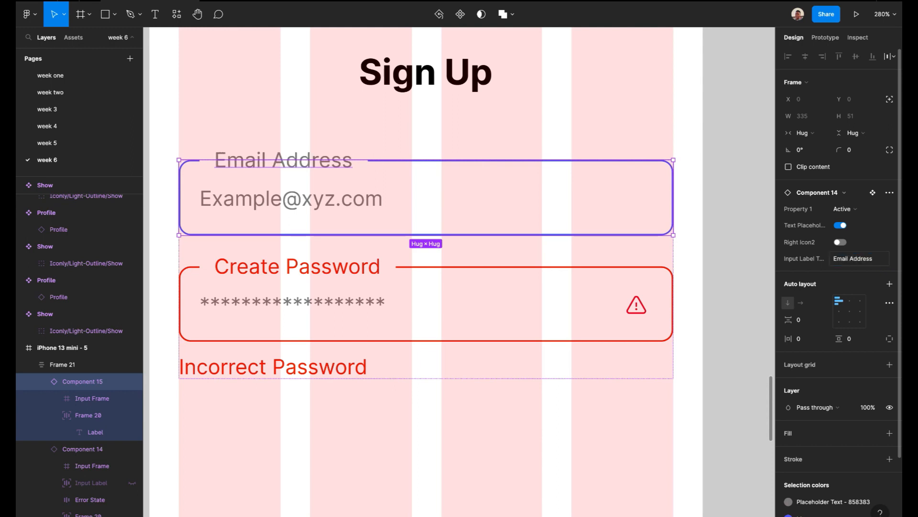
pyautogui.click(788, 197)
pyautogui.click(764, 197)
pyautogui.rightClick(761, 194)
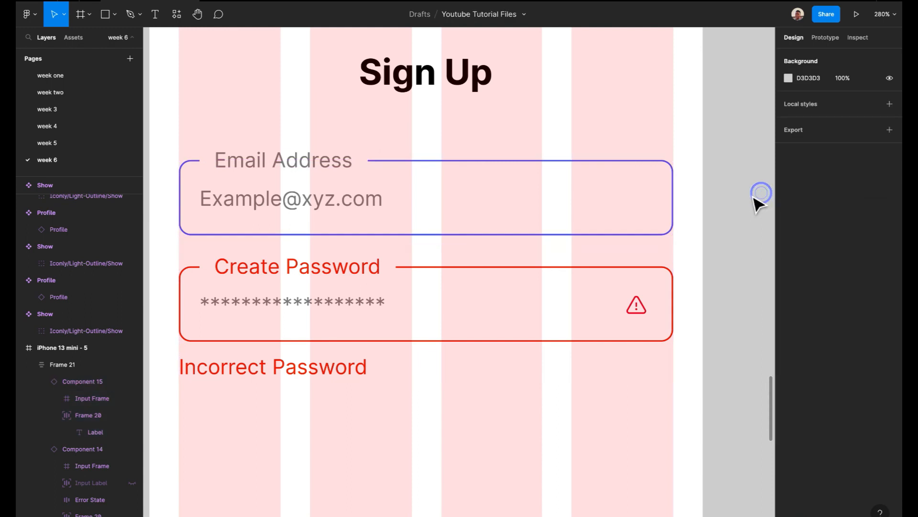
pyautogui.click(676, 195)
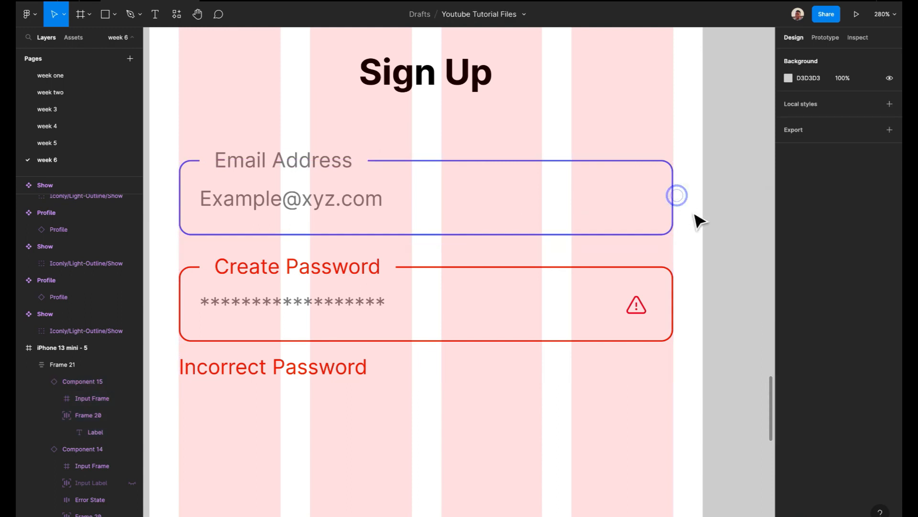
pyautogui.scroll(-5, 693, 214)
pyautogui.click(713, 220)
pyautogui.hscroll(1, 717, 223)
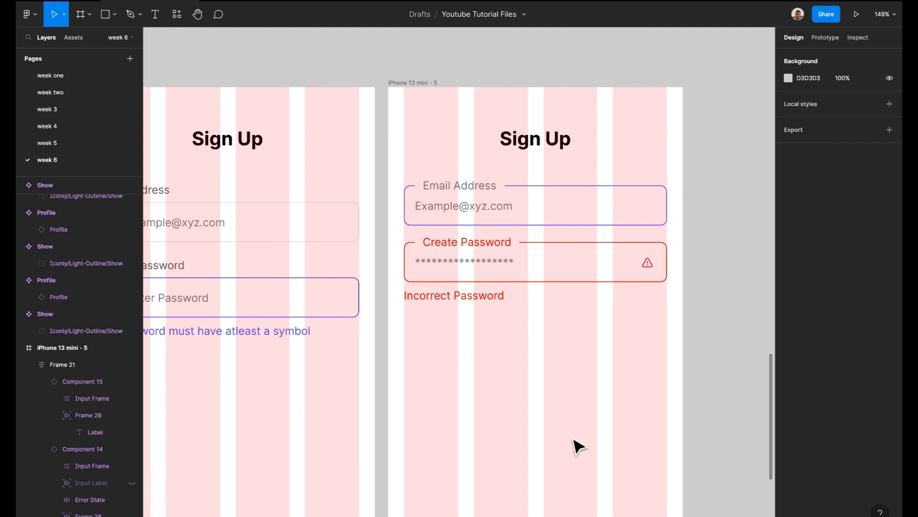
pyautogui.click(516, 266)
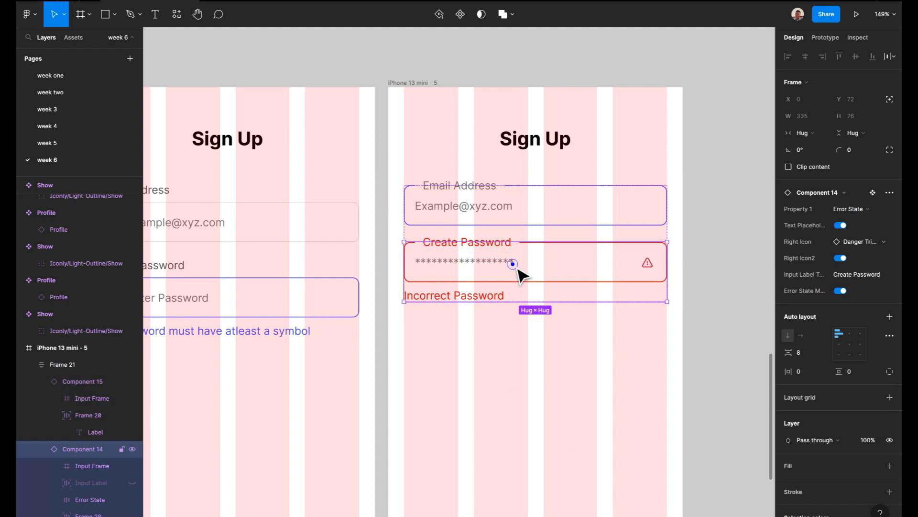
pyautogui.click(709, 274)
pyautogui.hscroll(2, 715, 280)
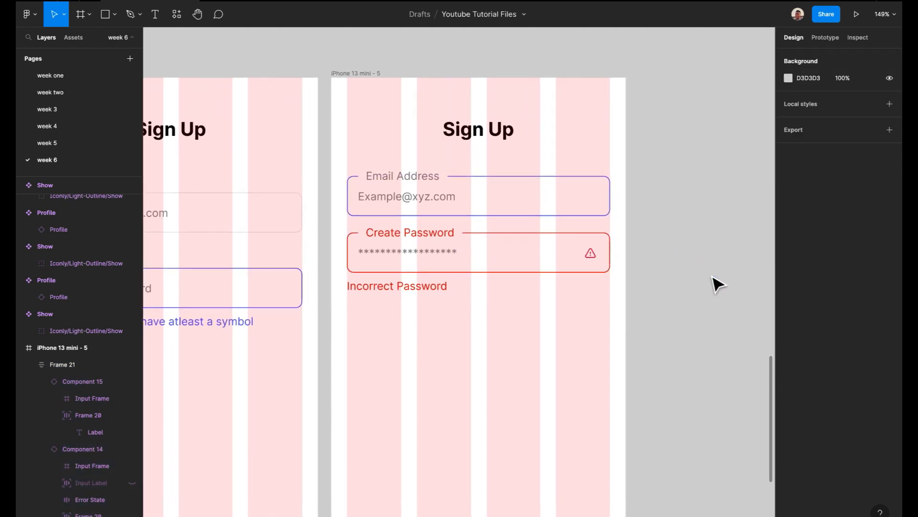
pyautogui.scroll(-5, 717, 285)
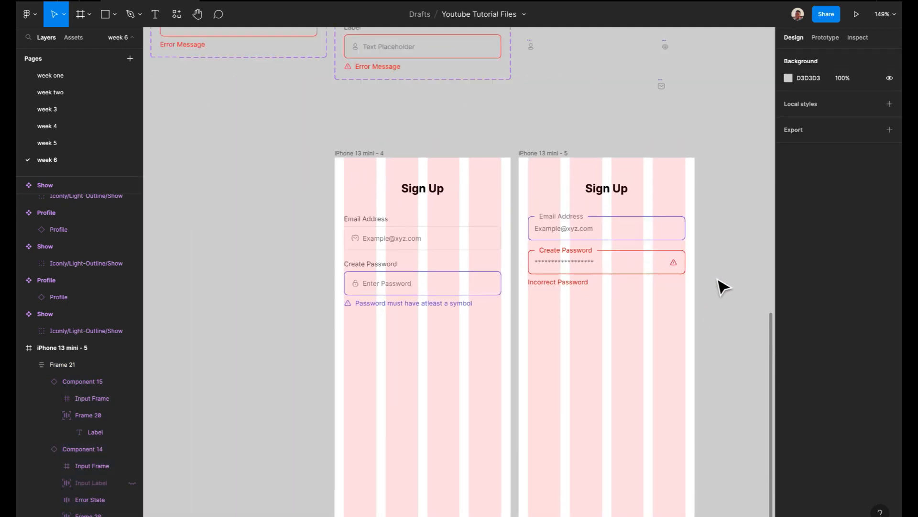
pyautogui.scroll(2, 491, 223)
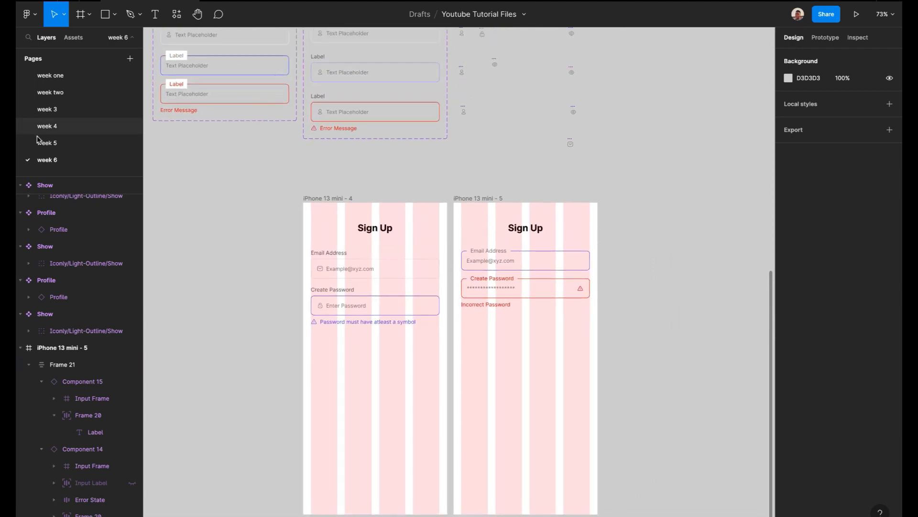
# Copy the Long Button variant from the week 5 page into the iPhone 13 mini - 4 frame on the week 6 page
pyautogui.click(62, 142)
pyautogui.hscroll(-2, 356, 295)
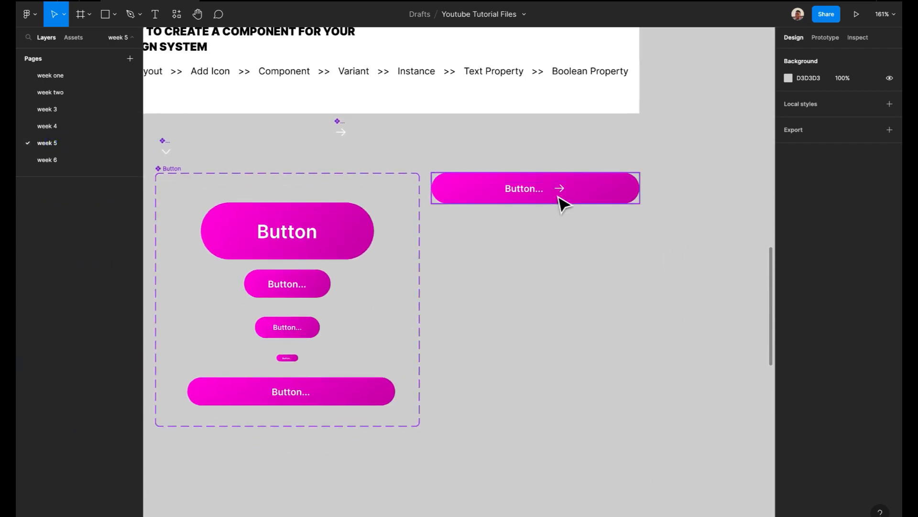
pyautogui.click(331, 392)
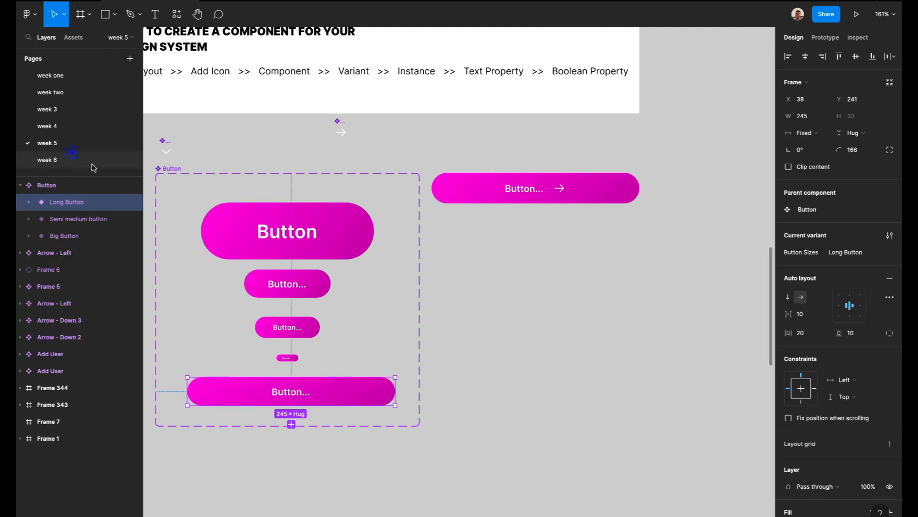
pyautogui.click(71, 160)
pyautogui.scroll(5, 423, 294)
pyautogui.scroll(-3, 424, 294)
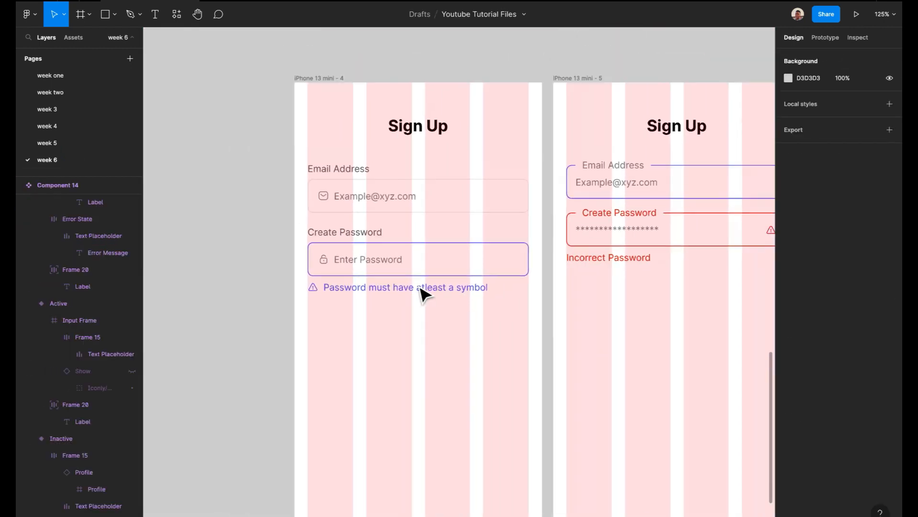
pyautogui.click(311, 110)
pyautogui.hotkey('ctrl', 'v')
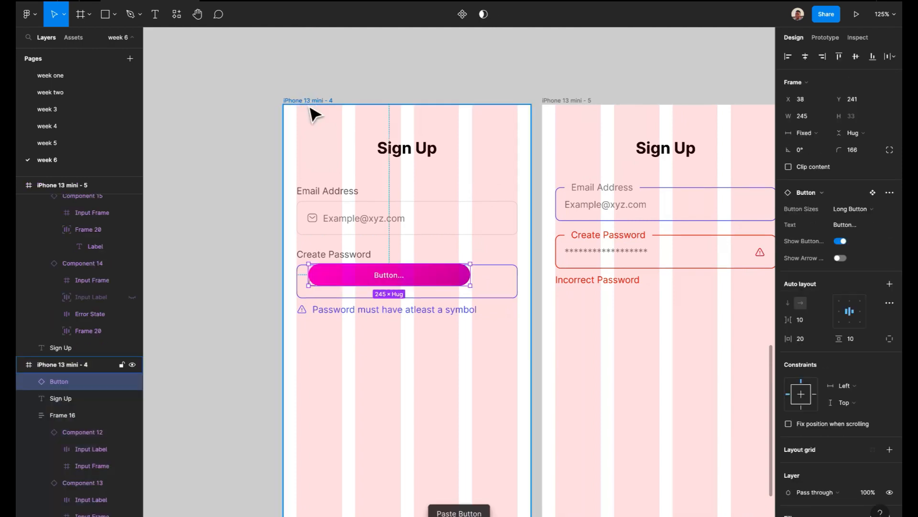
# Place the button below the password hint at X 21, Y 349 and resize it to 334 × 48
pyautogui.moveTo(406, 278); pyautogui.dragTo(519, 356)
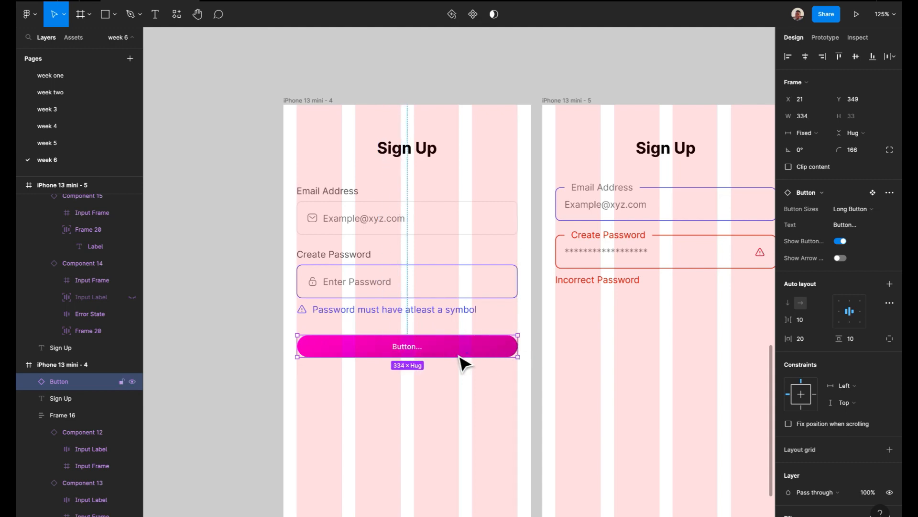
pyautogui.moveTo(458, 365); pyautogui.dragTo(459, 375)
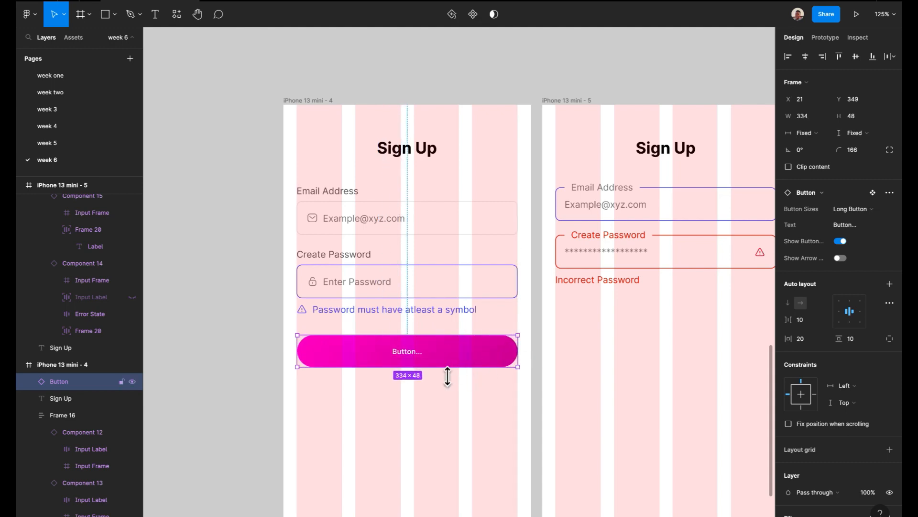
pyautogui.click(484, 398)
# Change the fill of the button on iPhone 13 mini - 4 to the Iris/100 color style
pyautogui.click(486, 363)
pyautogui.hscroll(1, 622, 363)
pyautogui.hscroll(1, 648, 340)
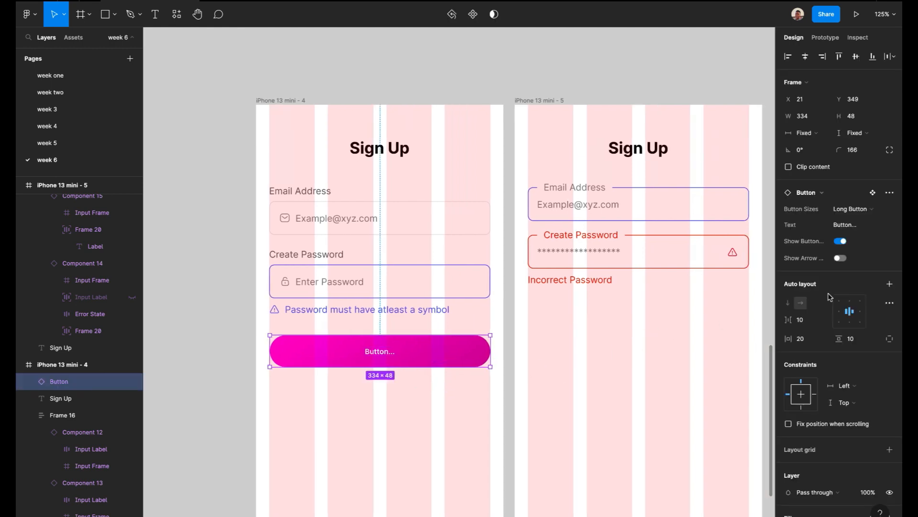
pyautogui.doubleClick(386, 353)
pyautogui.click(460, 346)
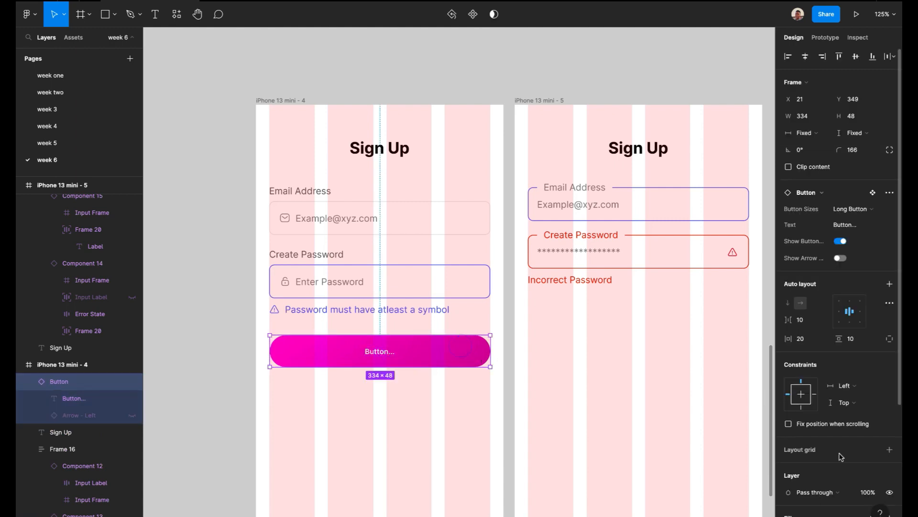
pyautogui.scroll(-3, 842, 455)
pyautogui.click(874, 447)
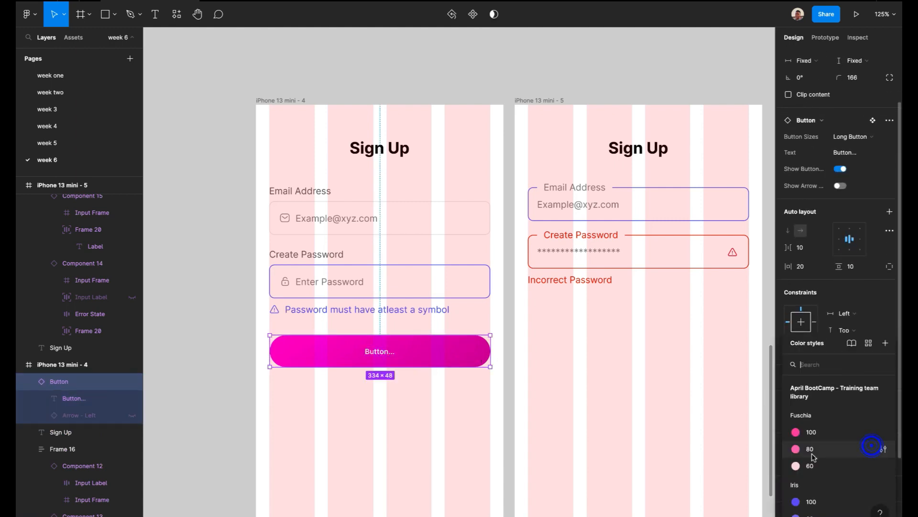
pyautogui.click(811, 407)
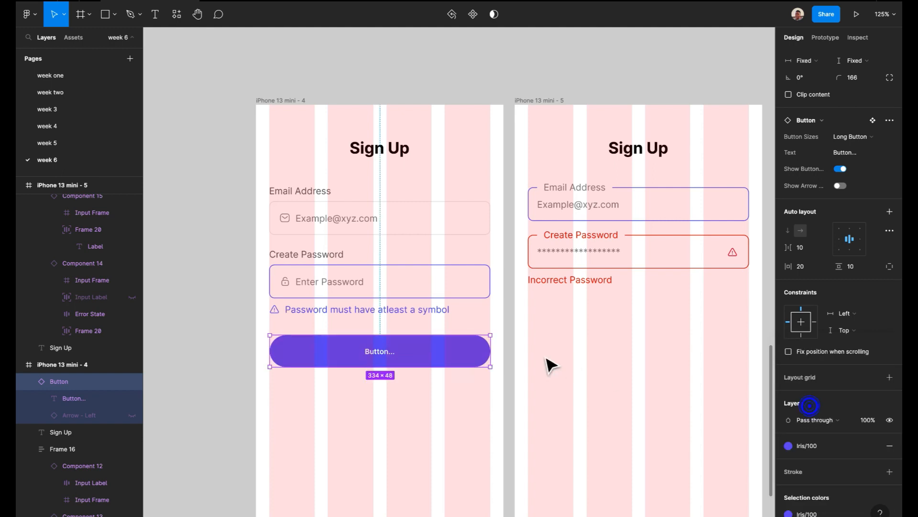
pyautogui.click(539, 351)
# Move the button down to Y 358 and set its text to Sign Up
pyautogui.scroll(-2, 500, 343)
pyautogui.moveTo(425, 300); pyautogui.dragTo(443, 303)
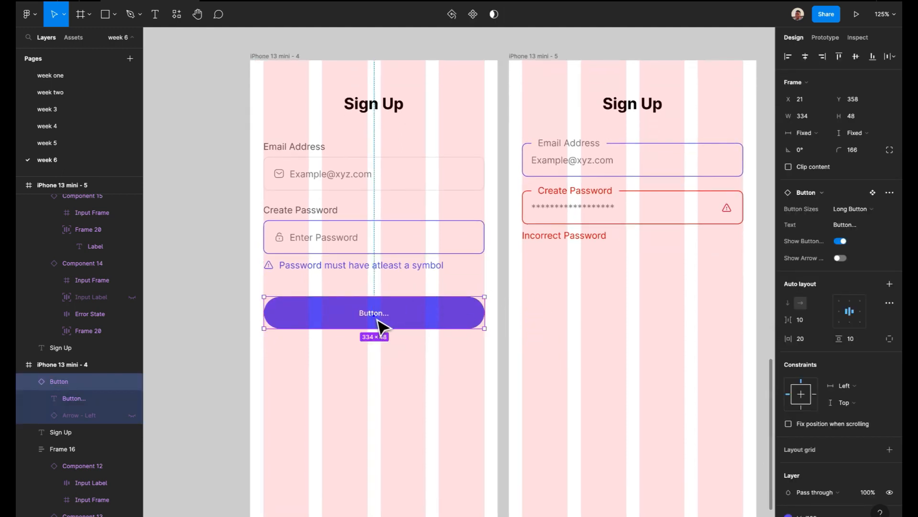
pyautogui.doubleClick(377, 320)
pyautogui.doubleClick(374, 315)
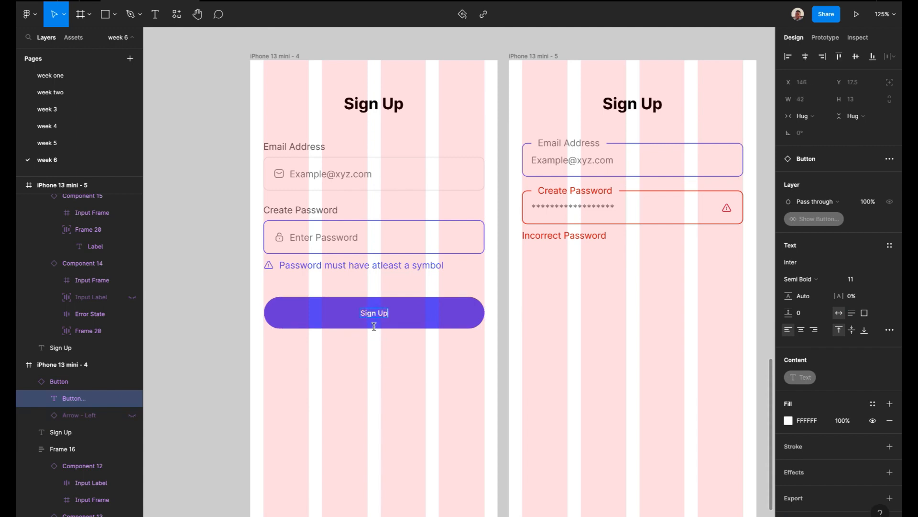
pyautogui.click(385, 352)
# Copy the Sign Up button into the iPhone 13 mini - 5 frame and move it up closer to the password error message
pyautogui.click(410, 320)
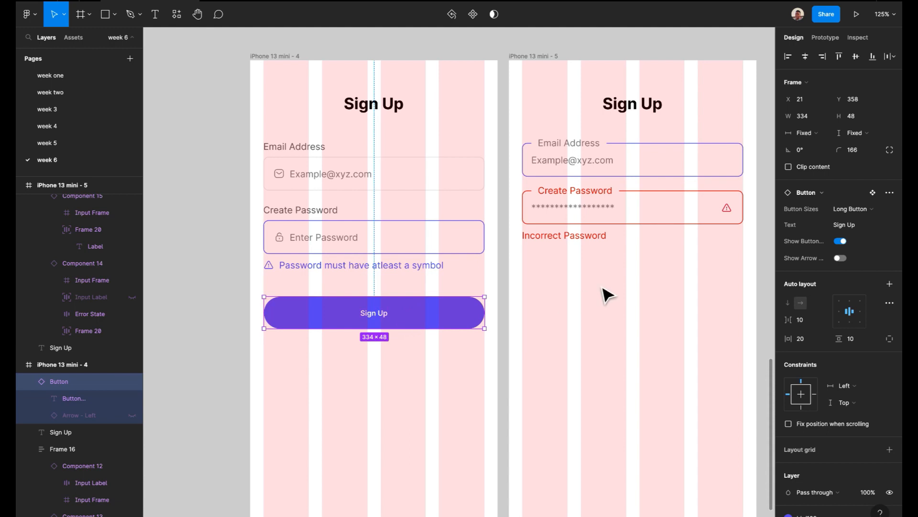
pyautogui.scroll(2, 607, 294)
pyautogui.hscroll(2, 607, 294)
pyautogui.click(481, 96)
pyautogui.hotkey('ctrl', 'v')
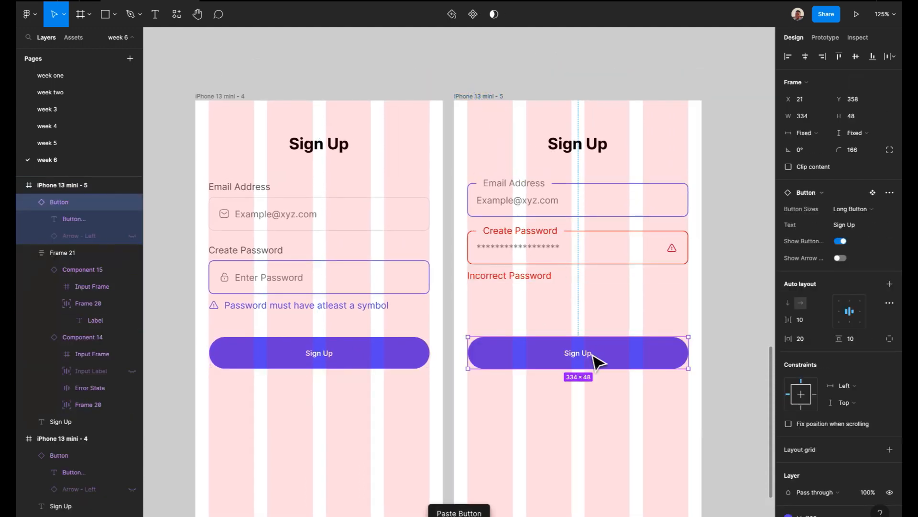
pyautogui.moveTo(589, 360); pyautogui.dragTo(580, 239)
# Combine the button and input fields on iPhone 13 mini - 5 in an auto layout with 40 spacing
pyautogui.keyDown('shift'); pyautogui.click(580, 240); pyautogui.keyUp('shift')
pyautogui.hotkey('shift', 'a')
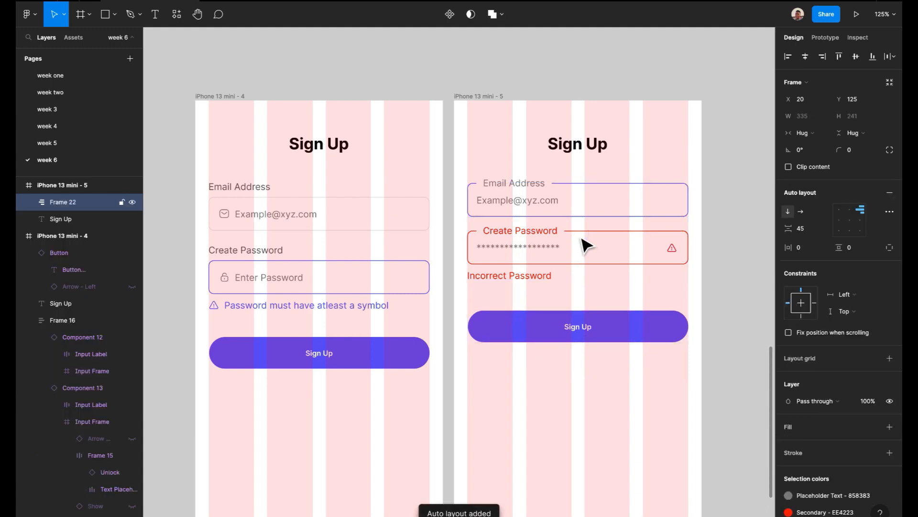
pyautogui.click(802, 229)
pyautogui.write('40')
pyautogui.press('Return')
# Combine the button and input fields on iPhone 13 mini - 4 in an auto layout with 48 spacing
pyautogui.click(365, 352)
pyautogui.keyDown('shift'); pyautogui.click(362, 289); pyautogui.keyUp('shift')
pyautogui.hotkey('shift', 'a')
pyautogui.click(798, 234)
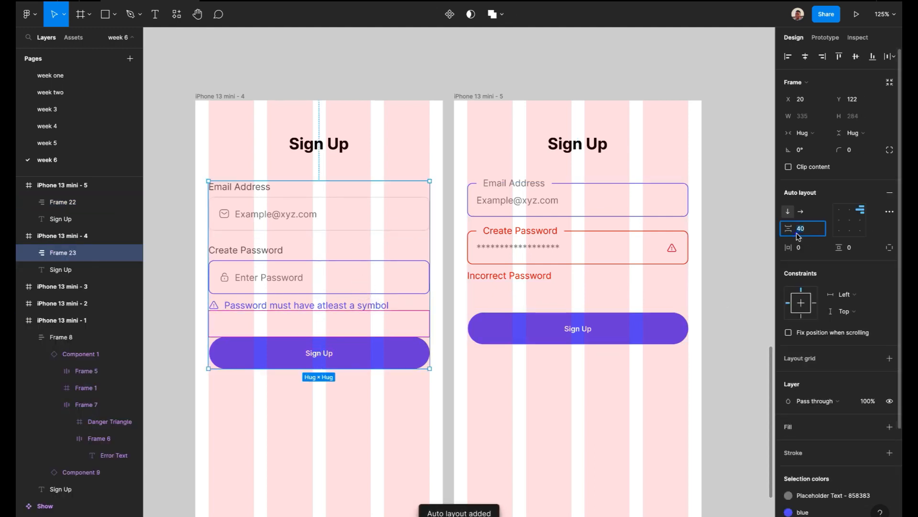
pyautogui.write('48')
pyautogui.press('Return')
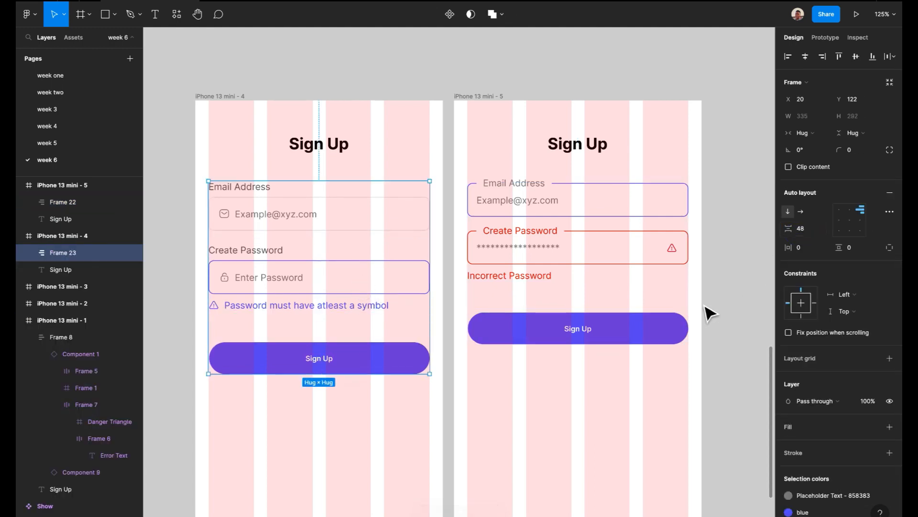
pyautogui.click(699, 382)
# Look over the fields and buttons on the two Sign Up screens
pyautogui.scroll(-2, 700, 382)
pyautogui.hscroll(2, 691, 325)
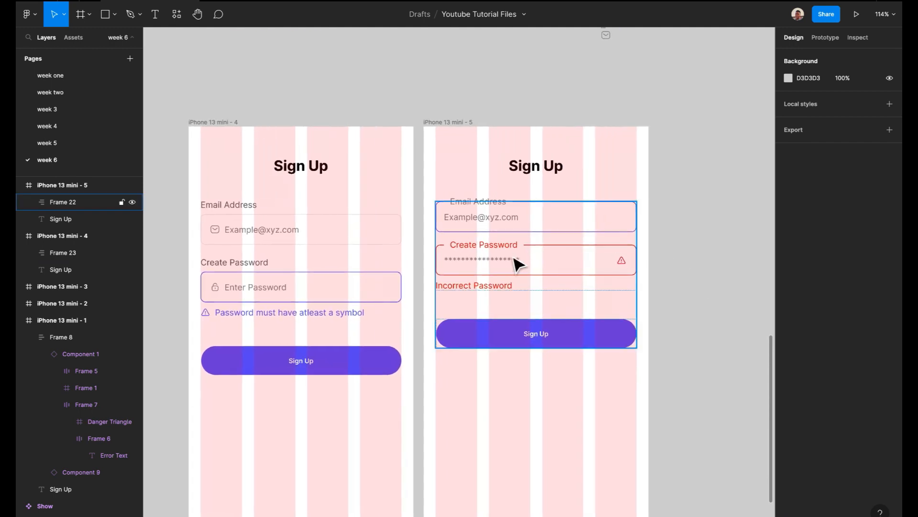
pyautogui.scroll(-2, 719, 300)
pyautogui.hscroll(2, 719, 300)
pyautogui.hscroll(-3, 719, 301)
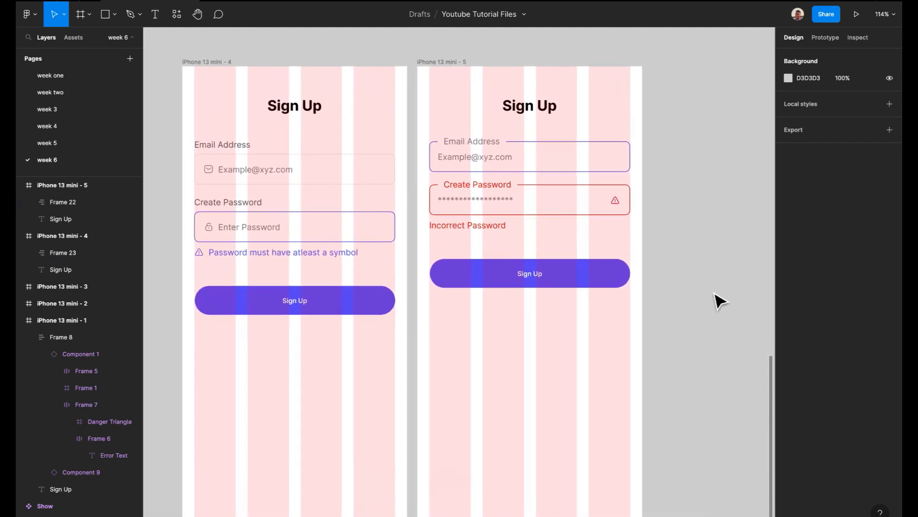
pyautogui.scroll(3, 721, 301)
pyautogui.doubleClick(375, 272)
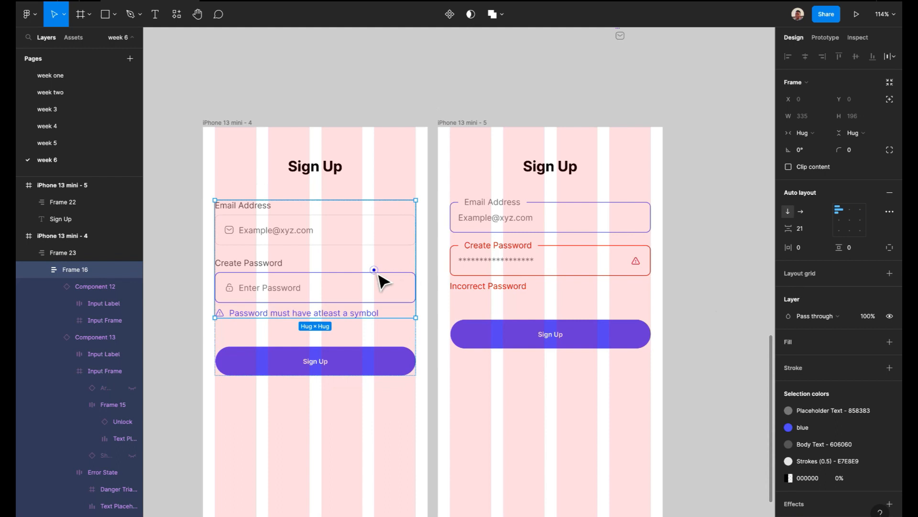
pyautogui.scroll(2, 478, 270)
pyautogui.scroll(5, 478, 270)
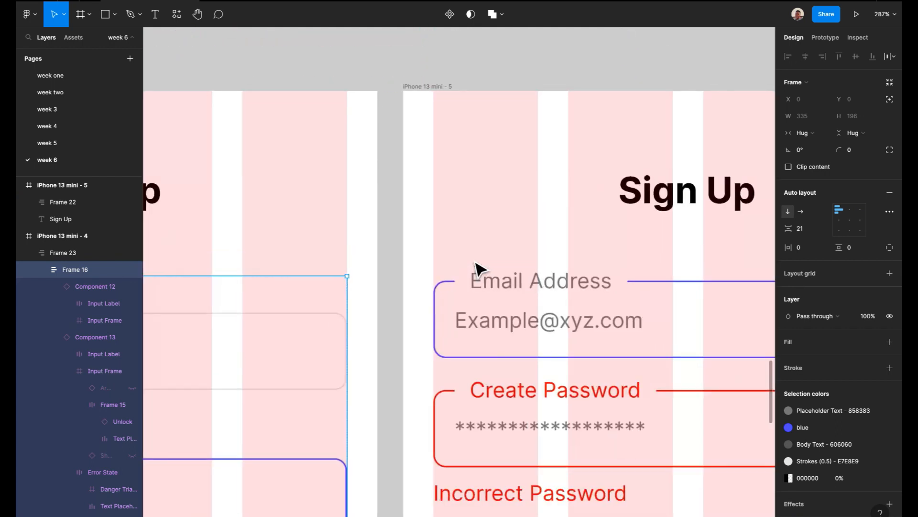
pyautogui.scroll(-5, 478, 271)
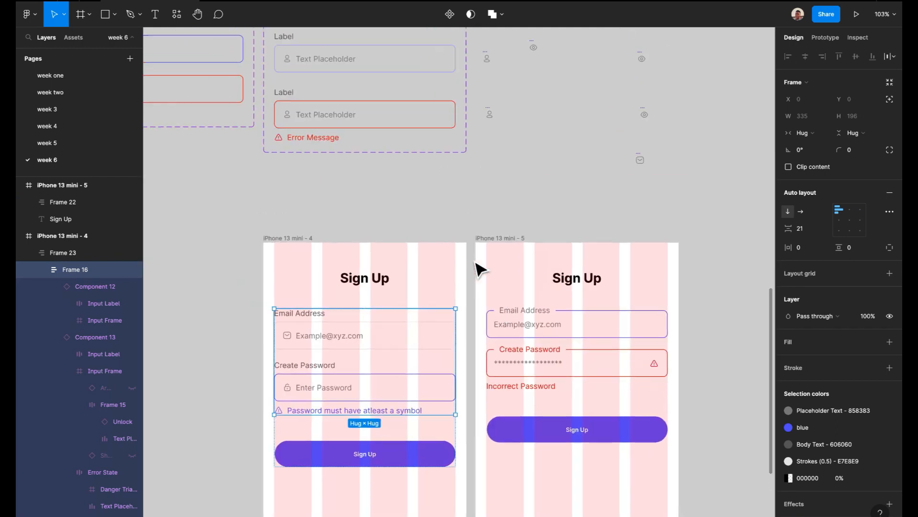
# Review the component workflow listed in Frame 1 against the Component 11 input variants
pyautogui.scroll(5, 479, 270)
pyautogui.scroll(3, 478, 270)
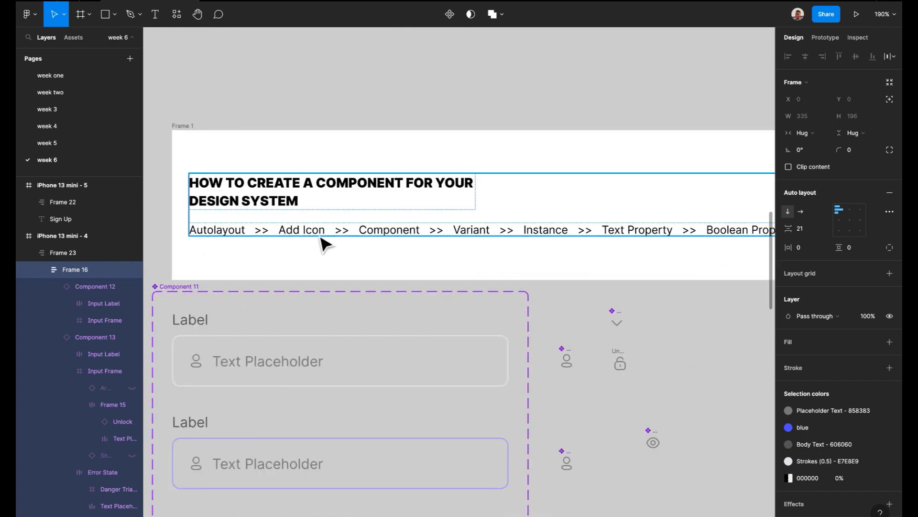
pyautogui.scroll(-2, 291, 260)
pyautogui.hscroll(-1, 292, 260)
pyautogui.click(220, 332)
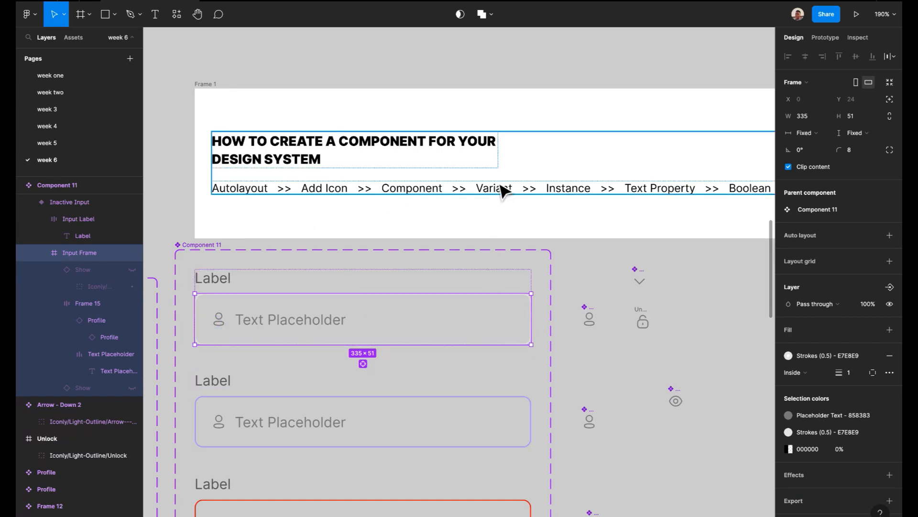
pyautogui.scroll(-2, 404, 406)
pyautogui.scroll(1, 431, 335)
pyautogui.hscroll(1, 431, 335)
pyautogui.scroll(1, 442, 286)
pyautogui.hscroll(1, 443, 285)
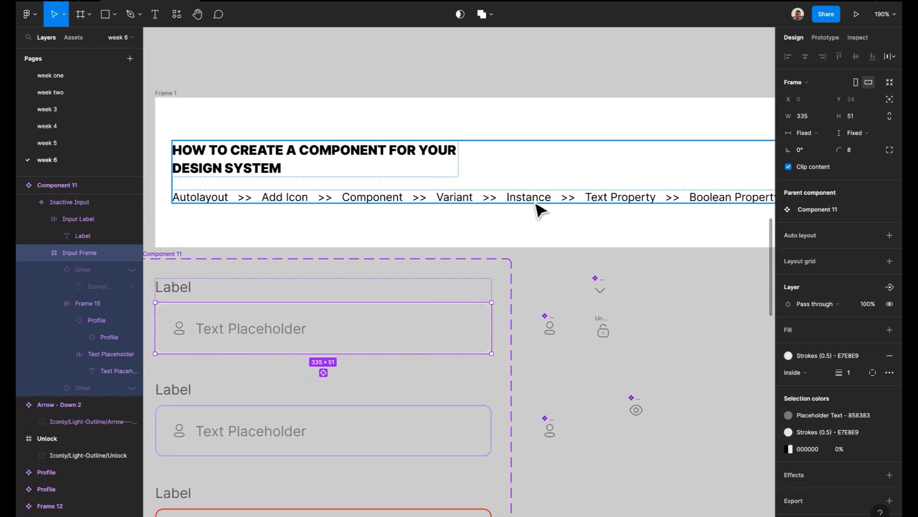
pyautogui.hscroll(3, 536, 209)
pyautogui.hscroll(-5, 496, 201)
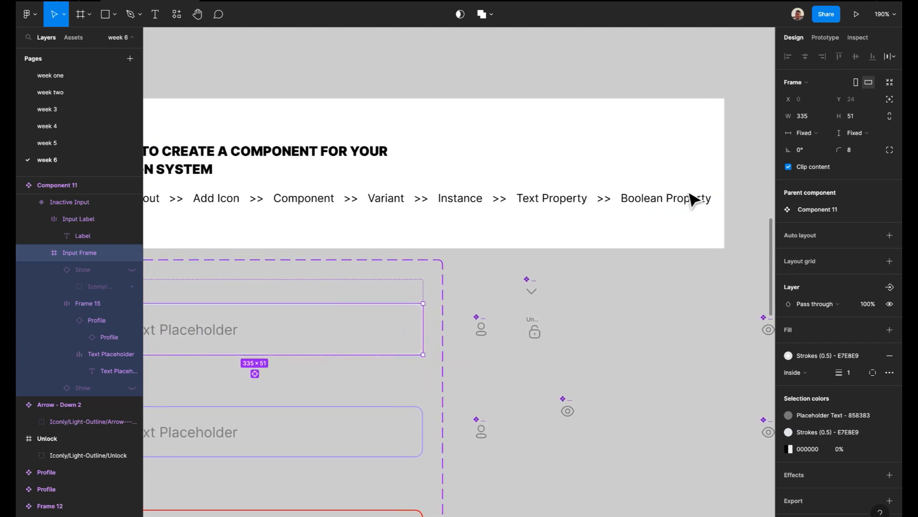
pyautogui.scroll(-2, 572, 257)
pyautogui.scroll(-3, 484, 393)
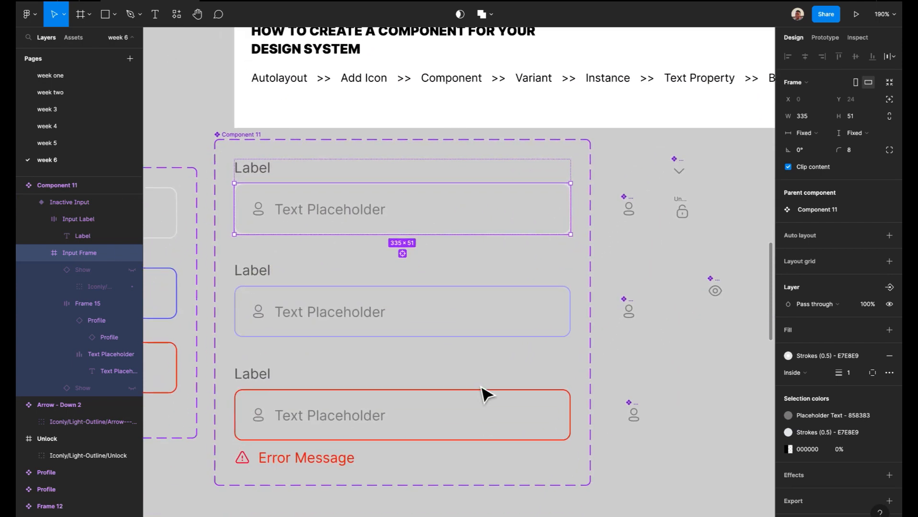
pyautogui.scroll(-2, 468, 312)
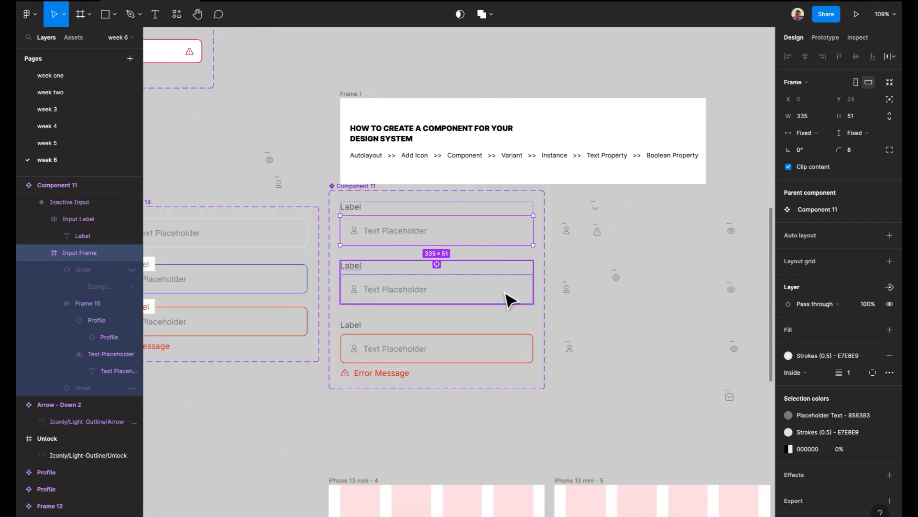
# Move Frame 1 to X 337, Y 447 so its left edge lines up with Component 11 below it
pyautogui.click(581, 329)
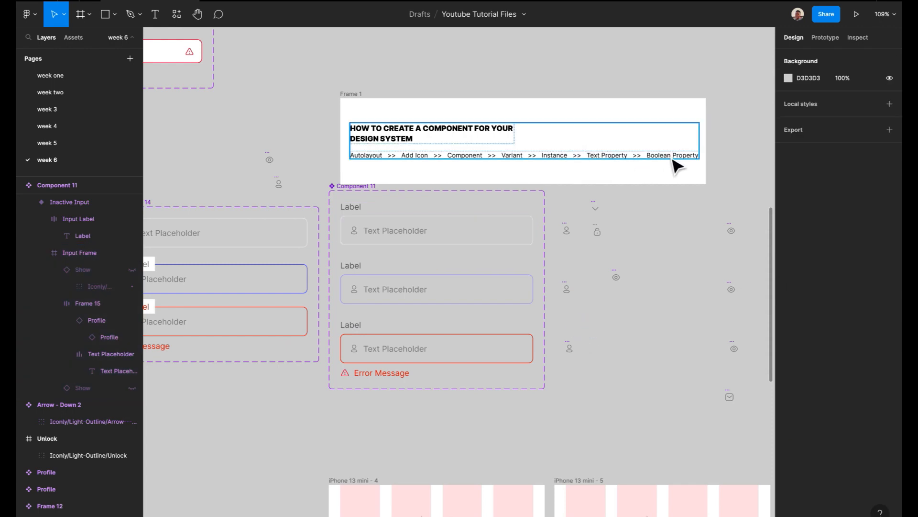
pyautogui.moveTo(358, 94); pyautogui.dragTo(345, 88)
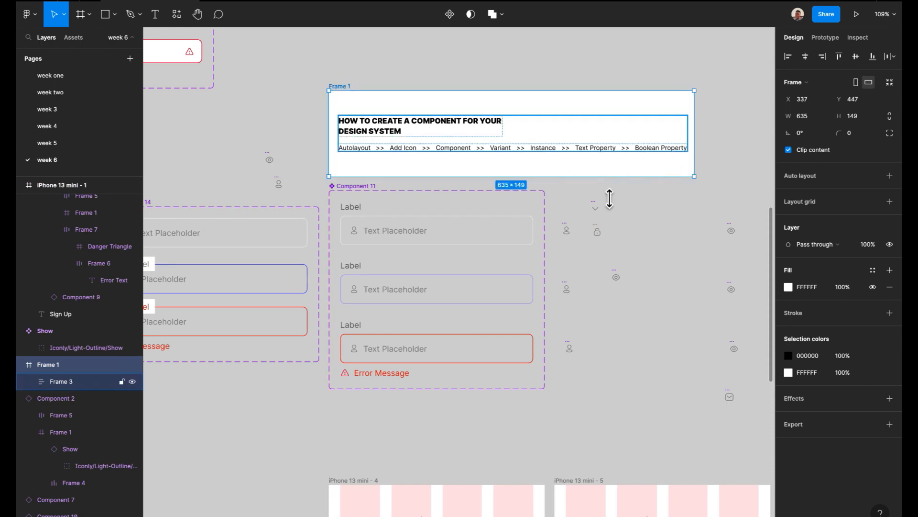
# Examine the Component 14 and Component 11 variants together with the Sign Up screens built from them
pyautogui.scroll(-2, 470, 303)
pyautogui.hscroll(-2, 399, 192)
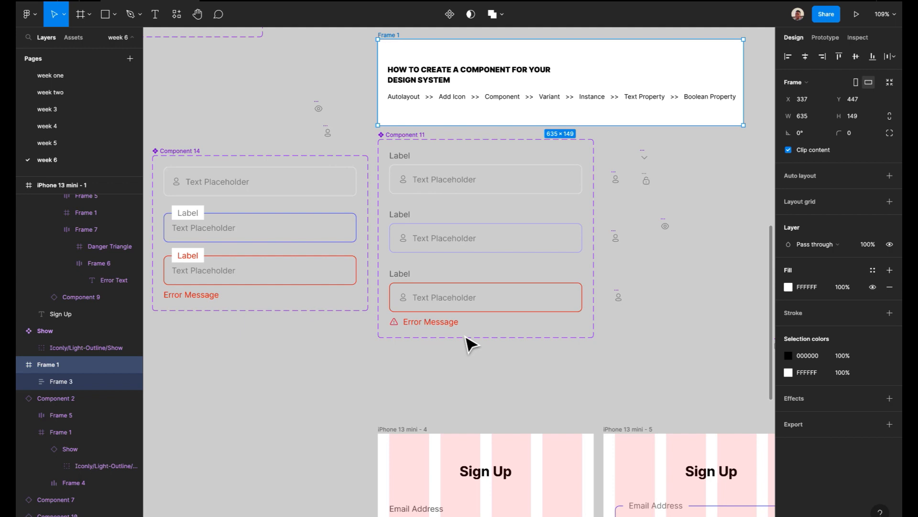
pyautogui.scroll(-5, 468, 342)
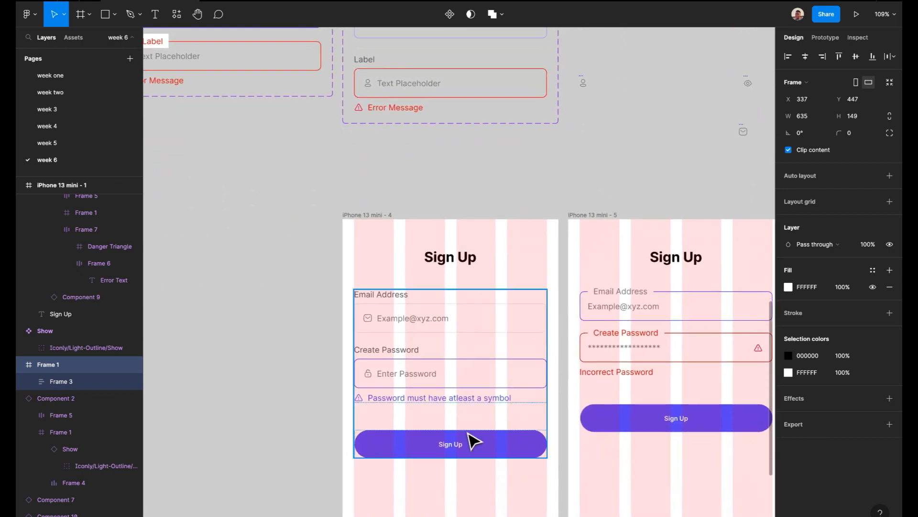
pyautogui.click(466, 438)
pyautogui.scroll(2, 488, 242)
pyautogui.click(483, 231)
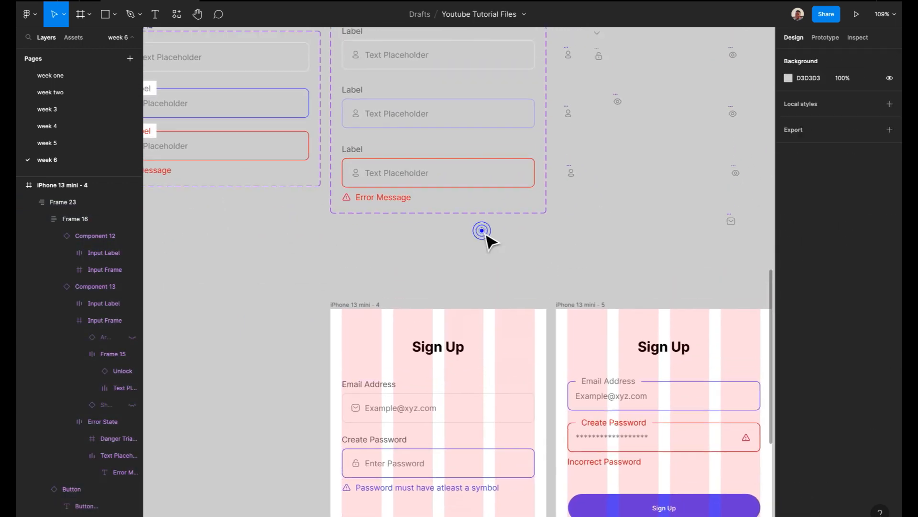
pyautogui.scroll(5, 488, 242)
pyautogui.scroll(1, 486, 235)
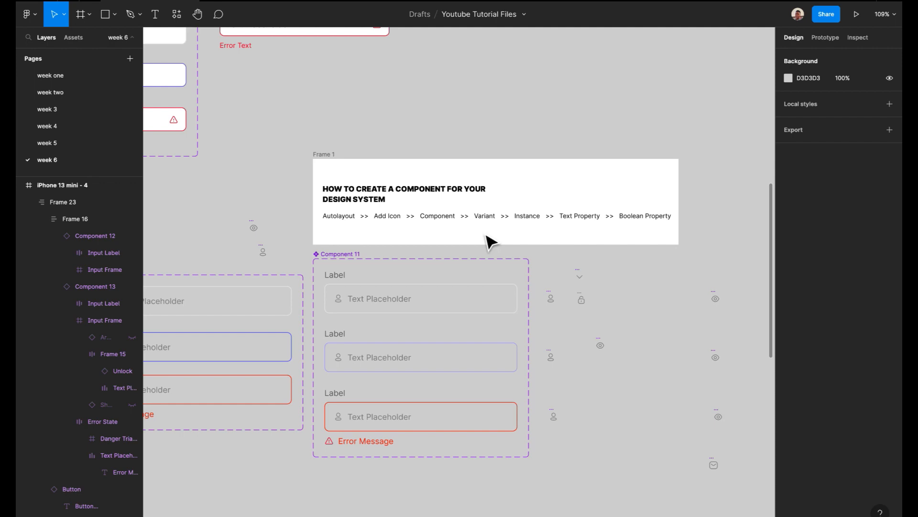
pyautogui.scroll(-10, 489, 242)
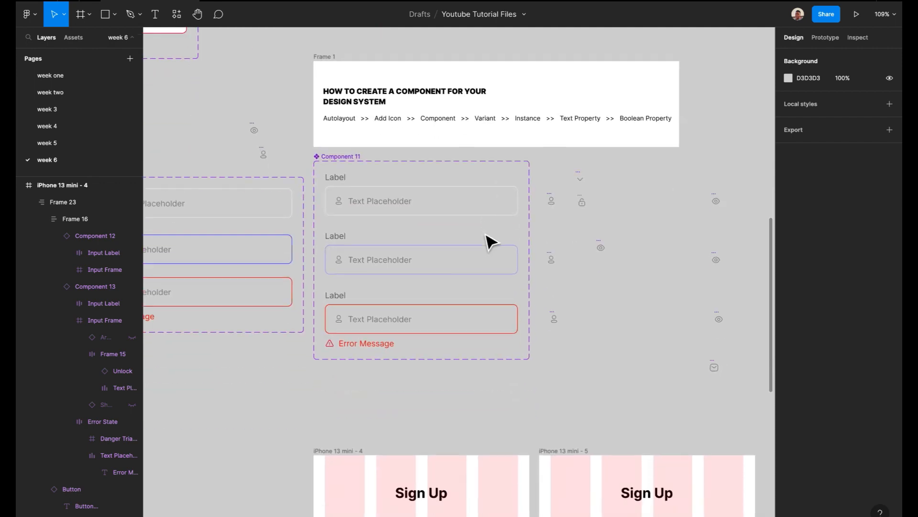